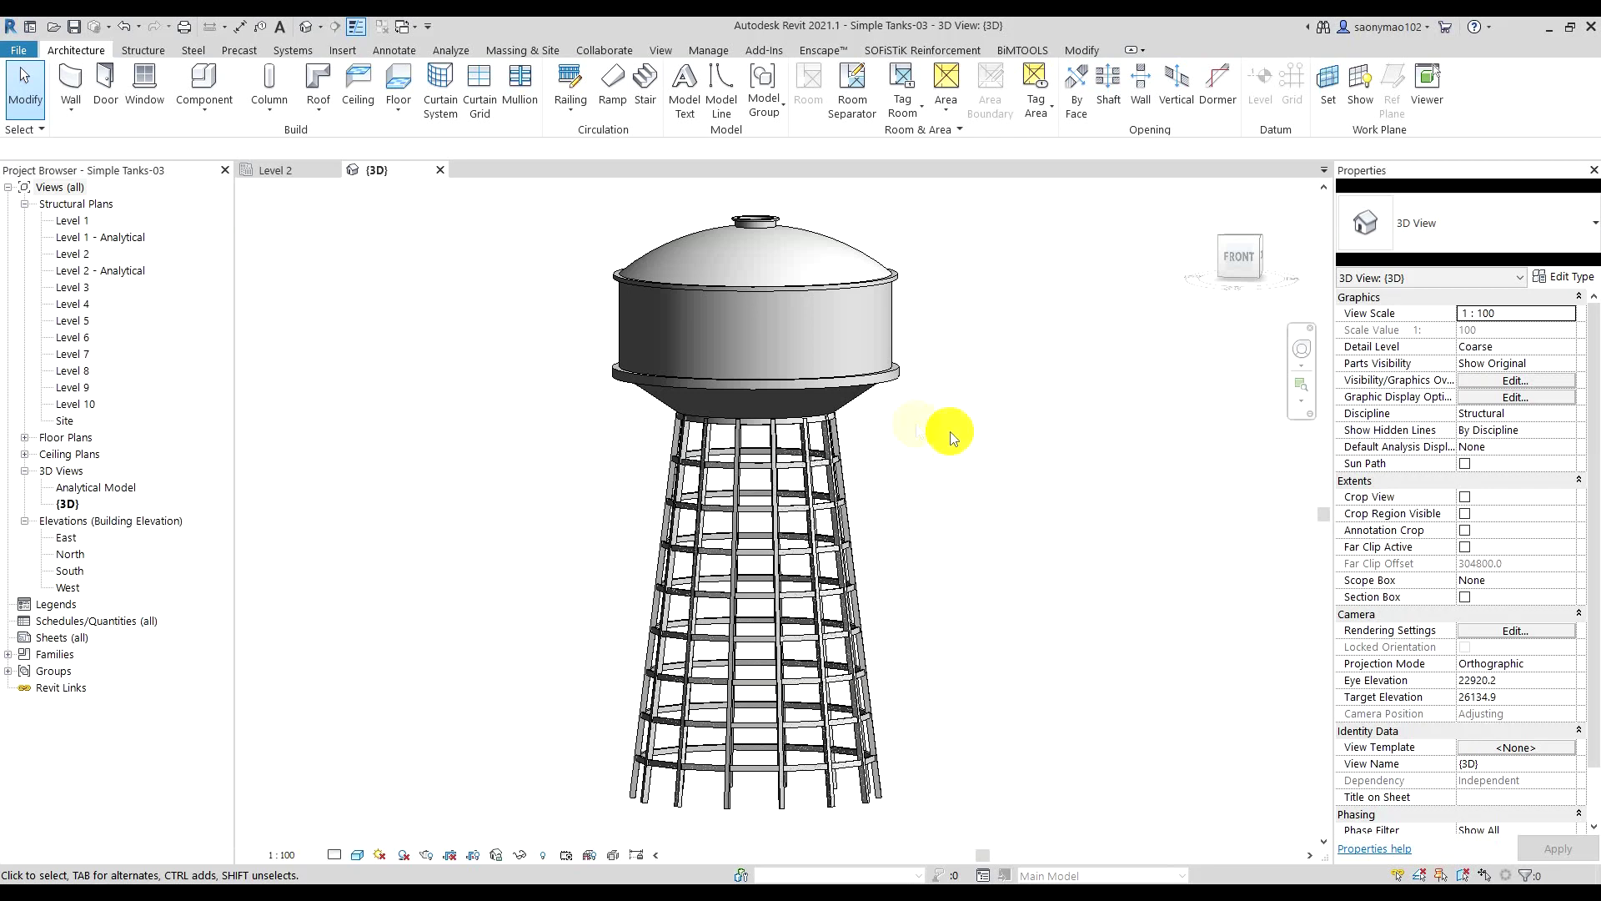
- Orbit and zoom around the finished water tank model, then close the {3D} view
mouse_move(1025, 465)
shift+middle_down()
mouse_move(851, 458)
mouse_move(953, 477)
shift+middle_up()
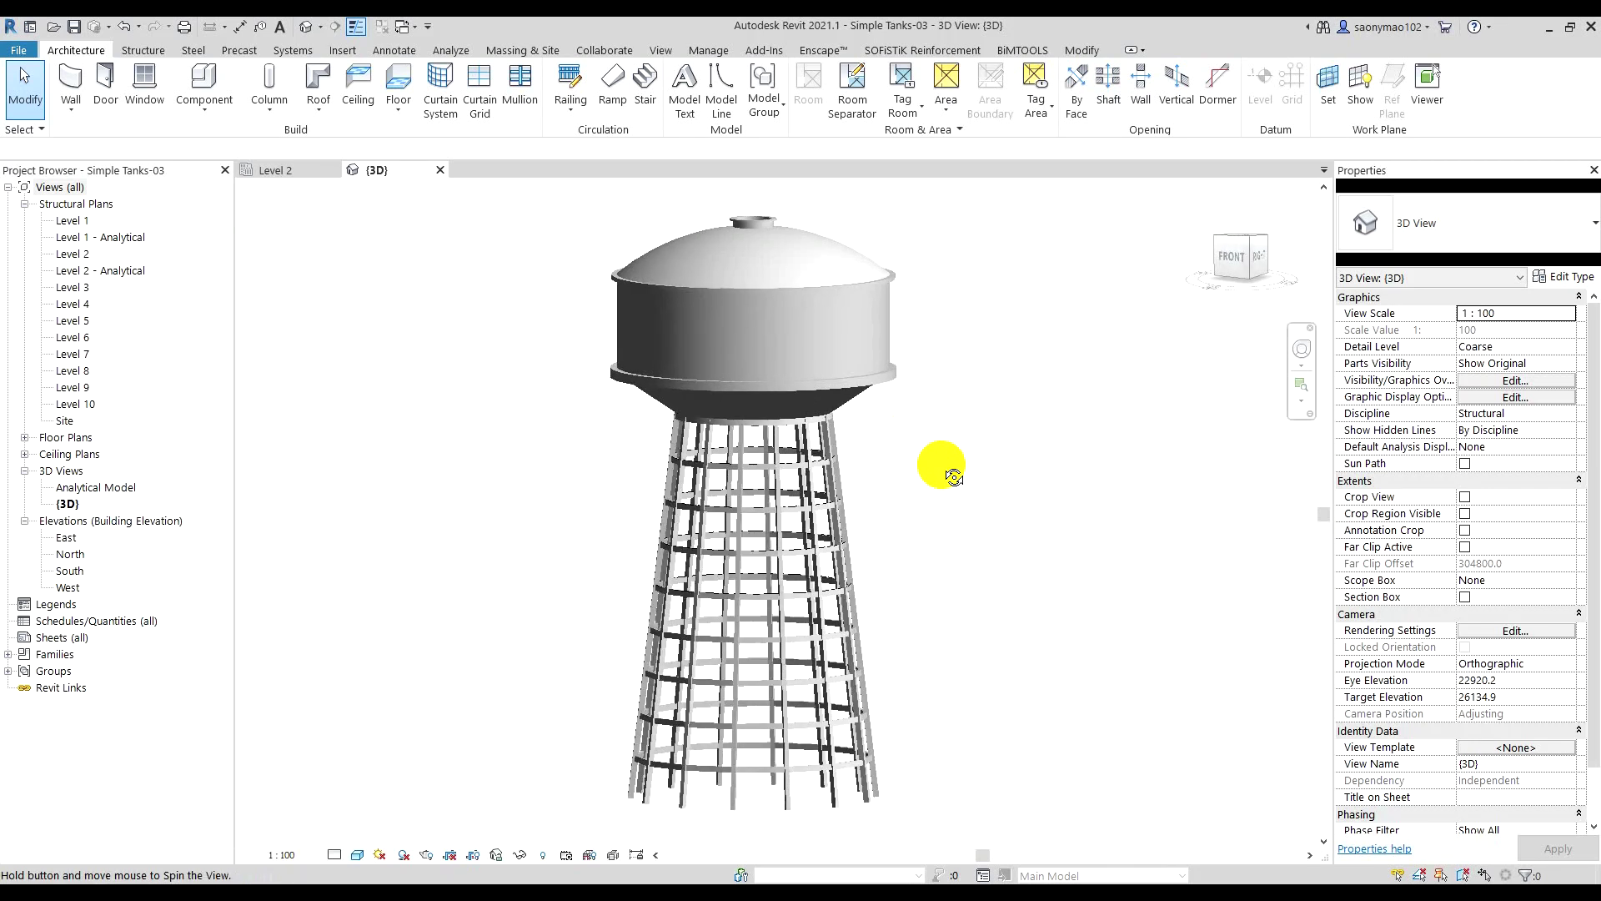
scroll(700, 259, up, 2)
scroll(751, 300, up, 4)
mouse_move(1181, 523)
shift+middle_down()
mouse_move(1129, 522)
mouse_move(1151, 572)
mouse_move(1099, 656)
mouse_move(1115, 679)
mouse_move(1118, 629)
mouse_move(1027, 683)
mouse_move(1104, 732)
mouse_move(1226, 715)
mouse_move(1108, 715)
mouse_move(1259, 729)
mouse_move(1018, 733)
mouse_move(1025, 479)
mouse_move(733, 493)
mouse_move(822, 332)
mouse_move(915, 411)
mouse_move(942, 508)
mouse_move(942, 658)
mouse_move(942, 597)
mouse_move(942, 622)
mouse_move(982, 590)
shift+middle_up()
scroll(982, 590, down, 3)
mouse_move(1107, 662)
middle_down()
mouse_move(1011, 562)
mouse_move(1038, 554)
mouse_move(1023, 543)
middle_up()
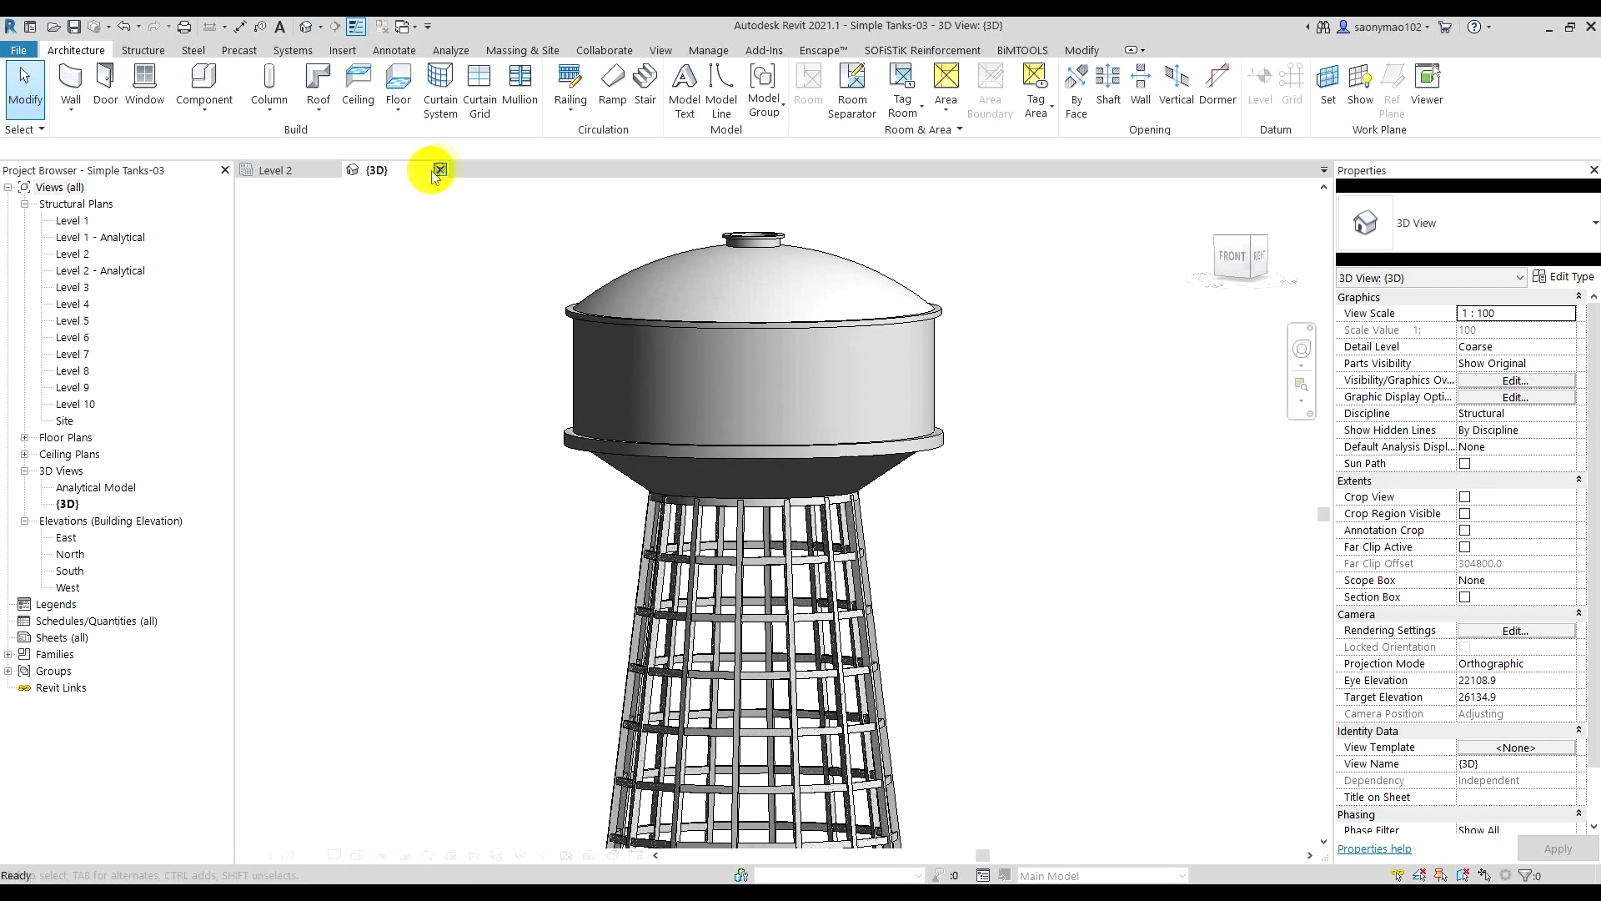
click(439, 170)
- Open the Level 1 plan and North elevation, closing the Level 2 plan
mouse_move(740, 432)
middle_down()
mouse_move(607, 423)
mouse_move(622, 412)
mouse_move(647, 433)
middle_up()
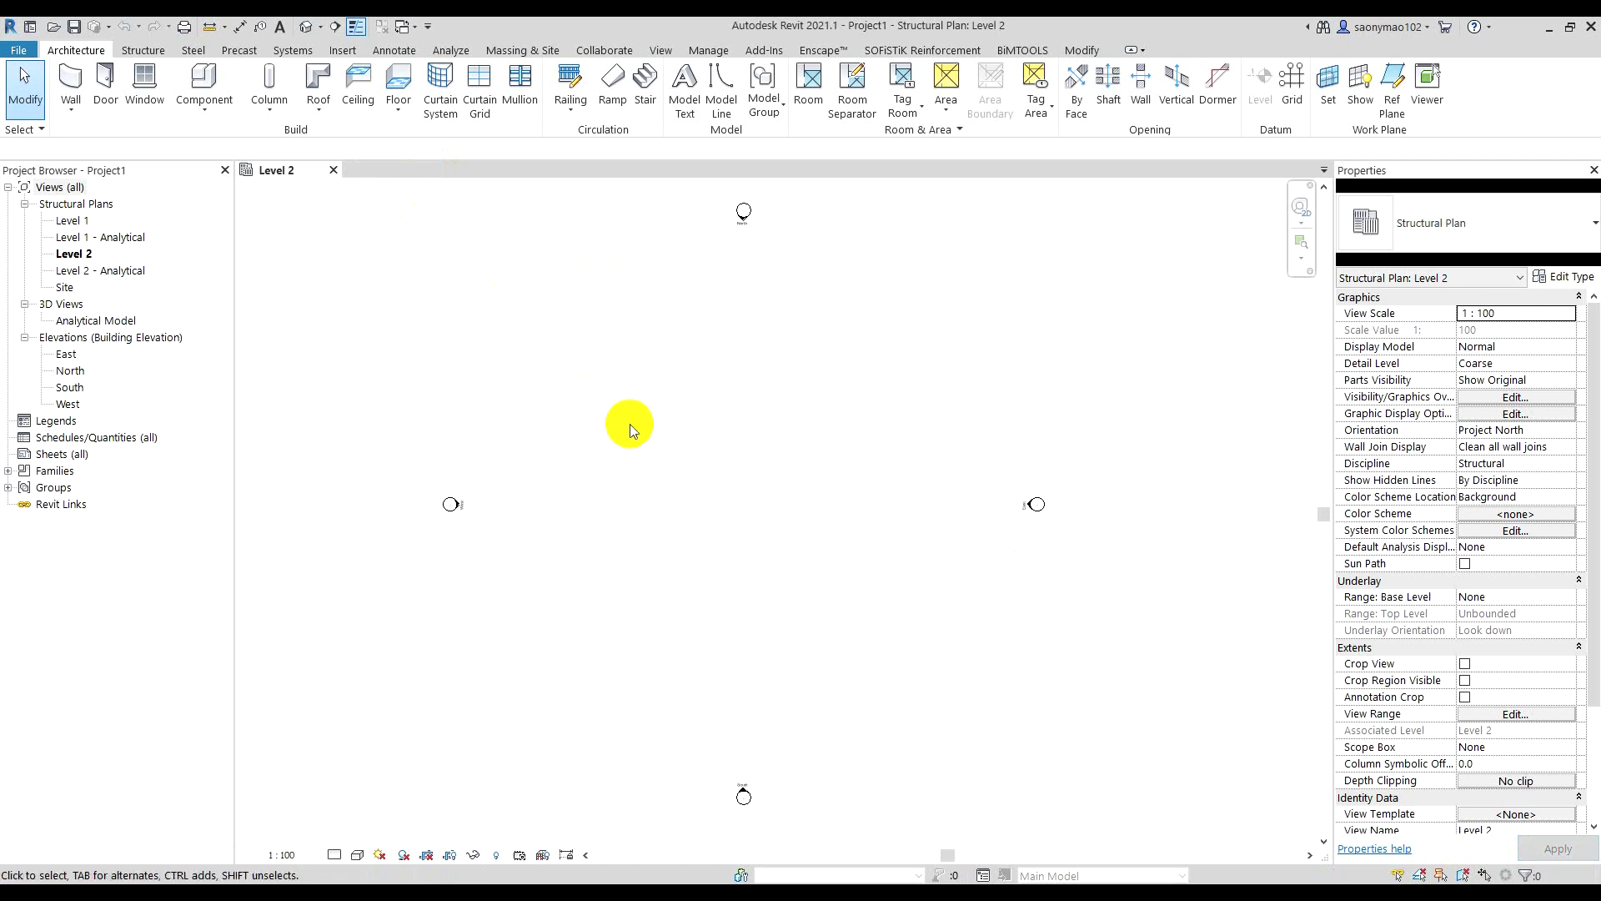
double_click(76, 221)
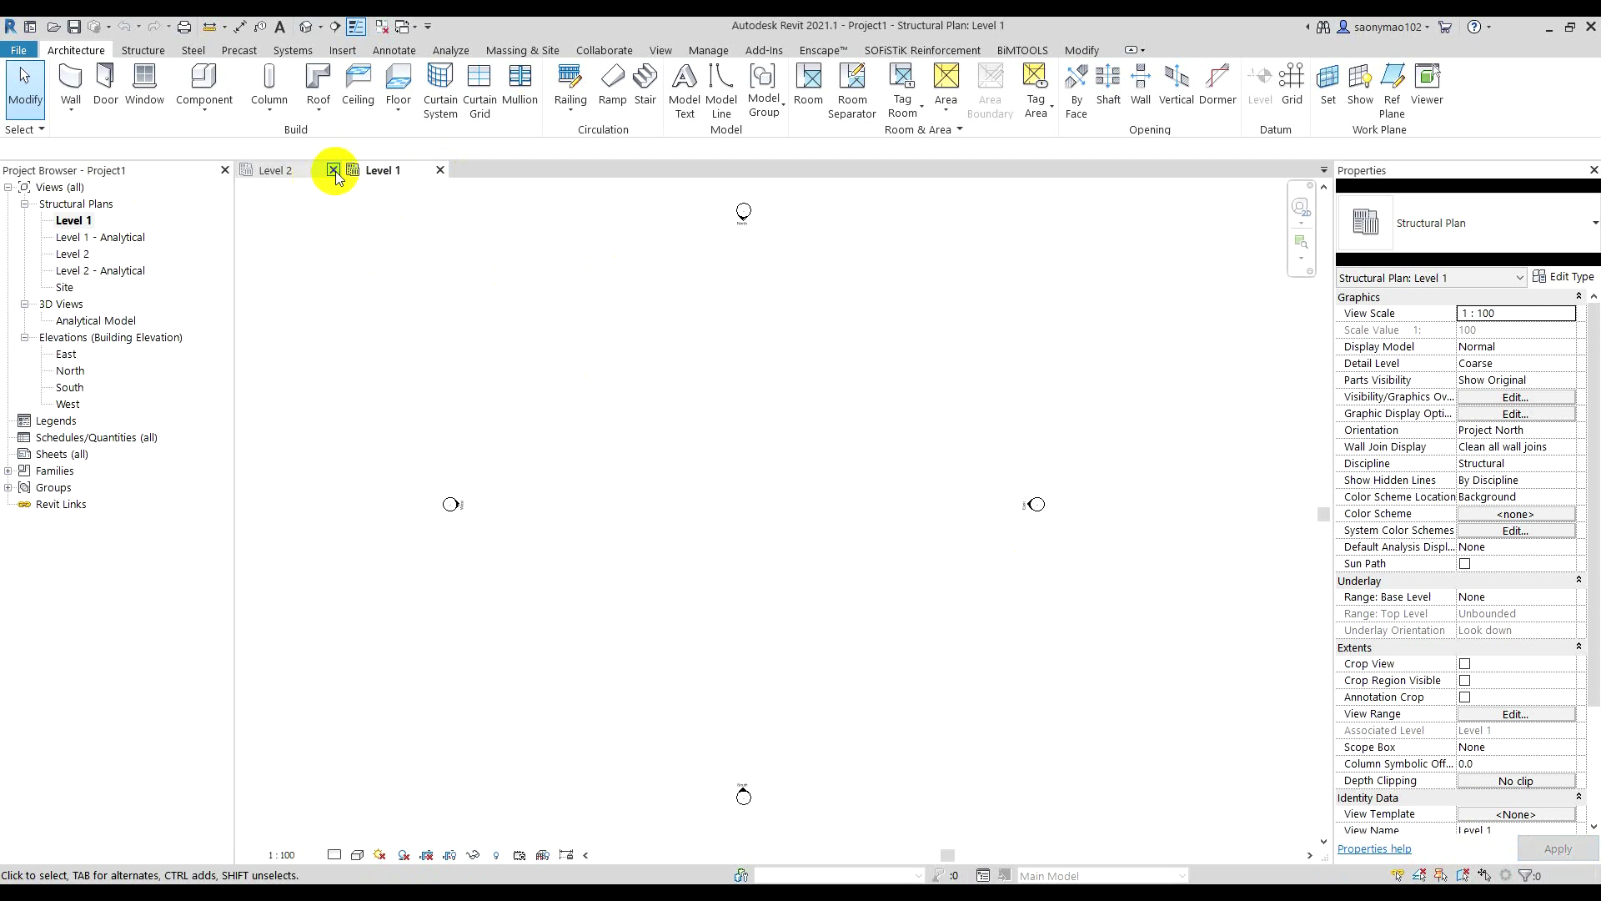
click(333, 170)
double_click(62, 372)
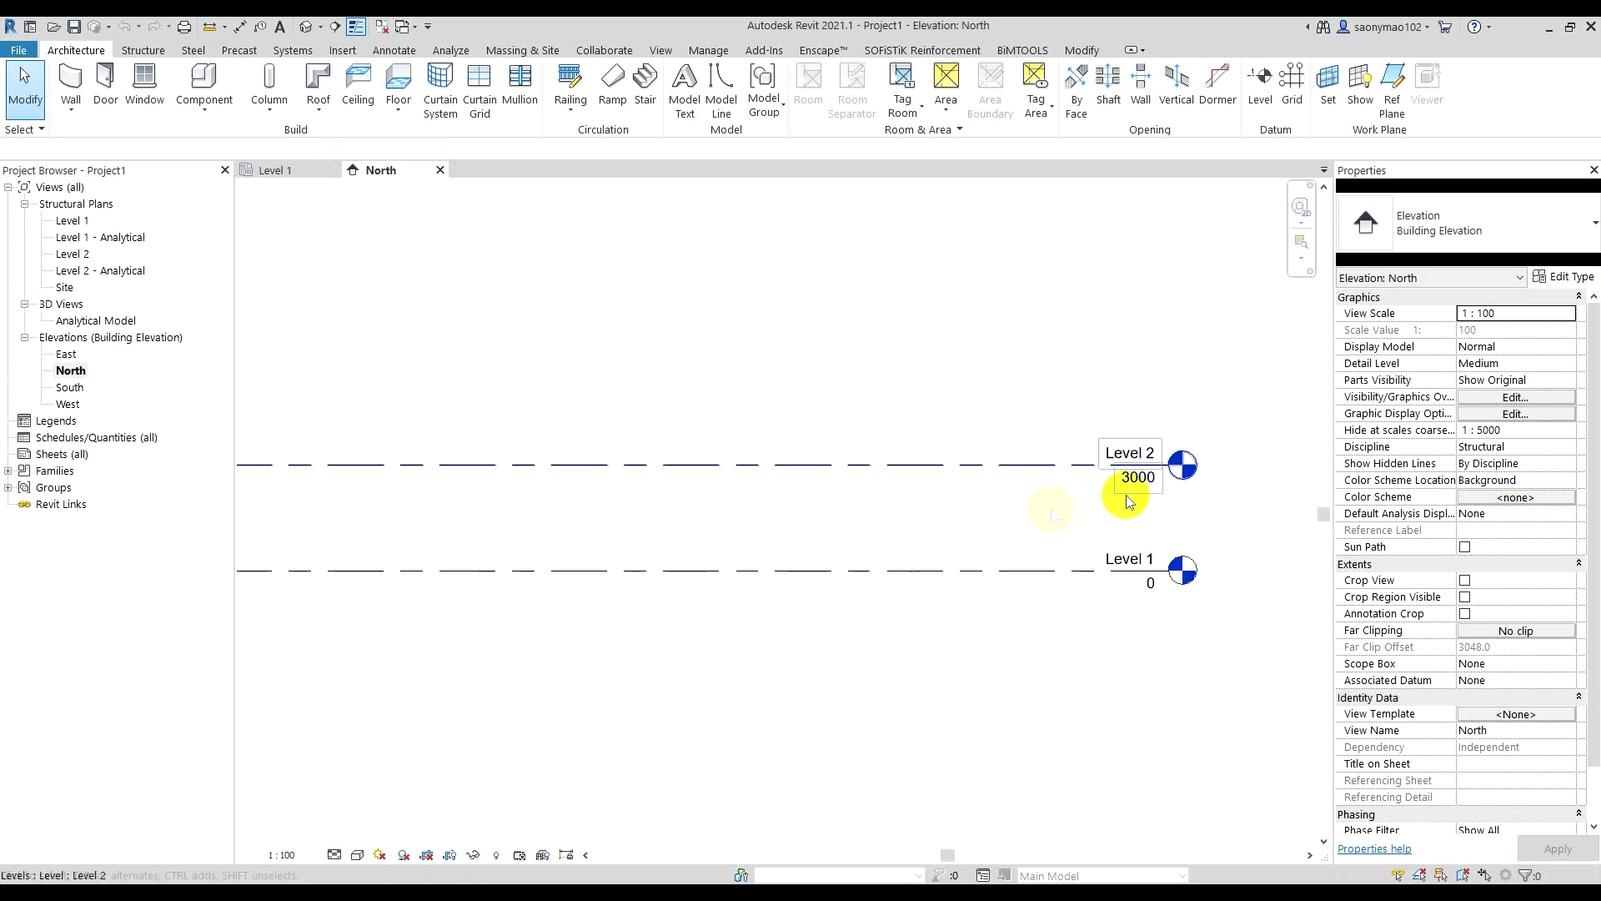
- Change Level 2's elevation from 3000 to 4500
click(1130, 477)
click(1134, 479)
text(4500)
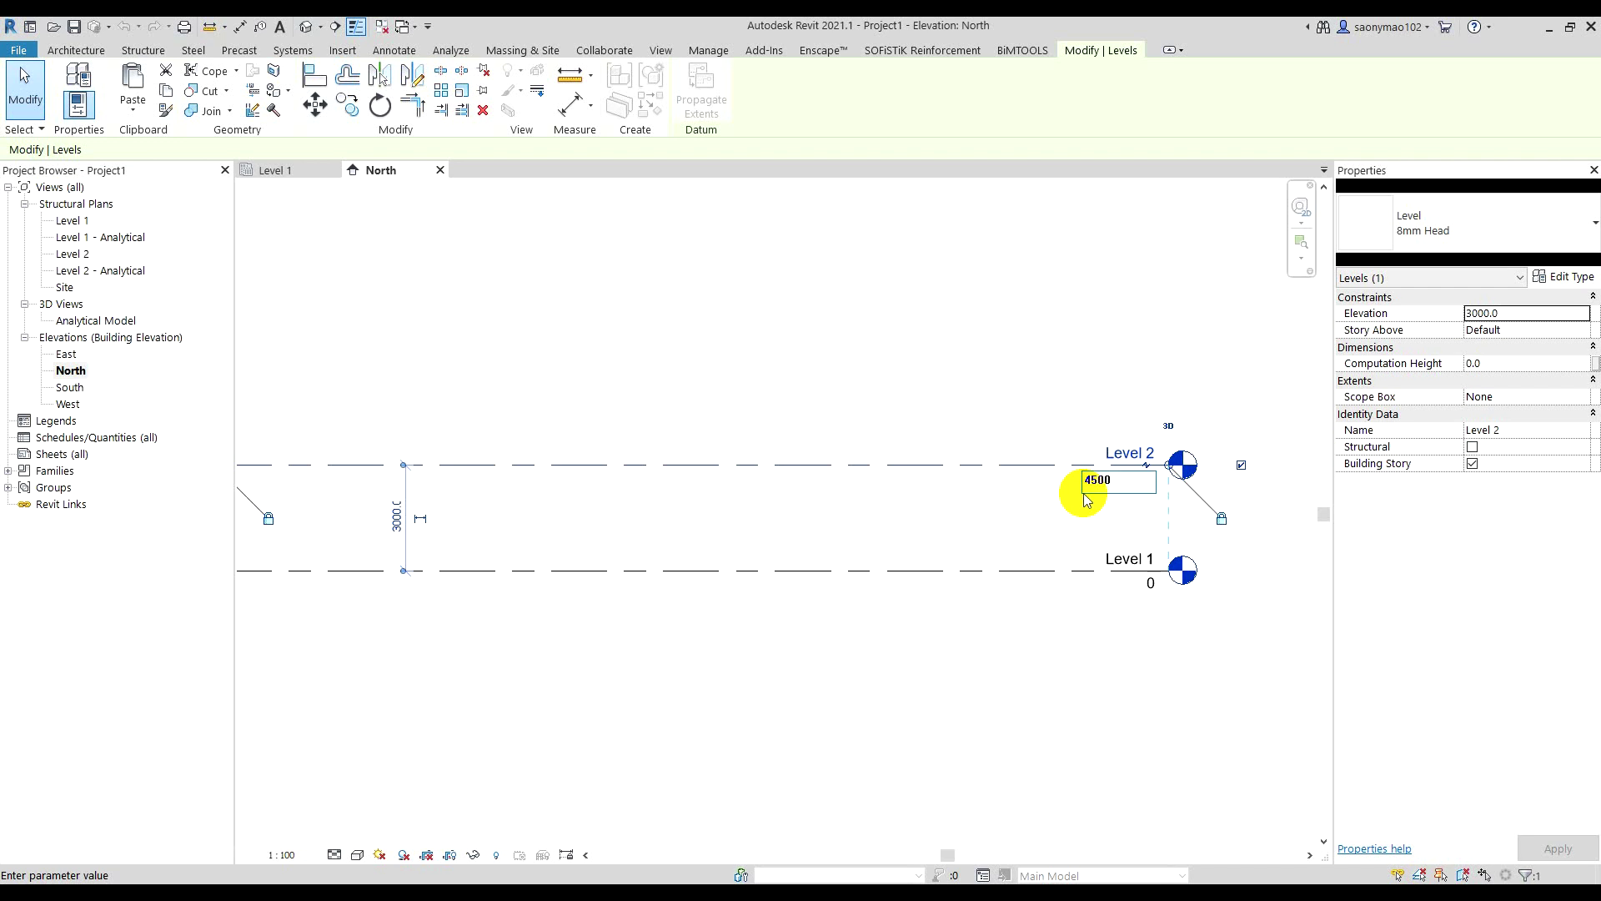
key(Return)
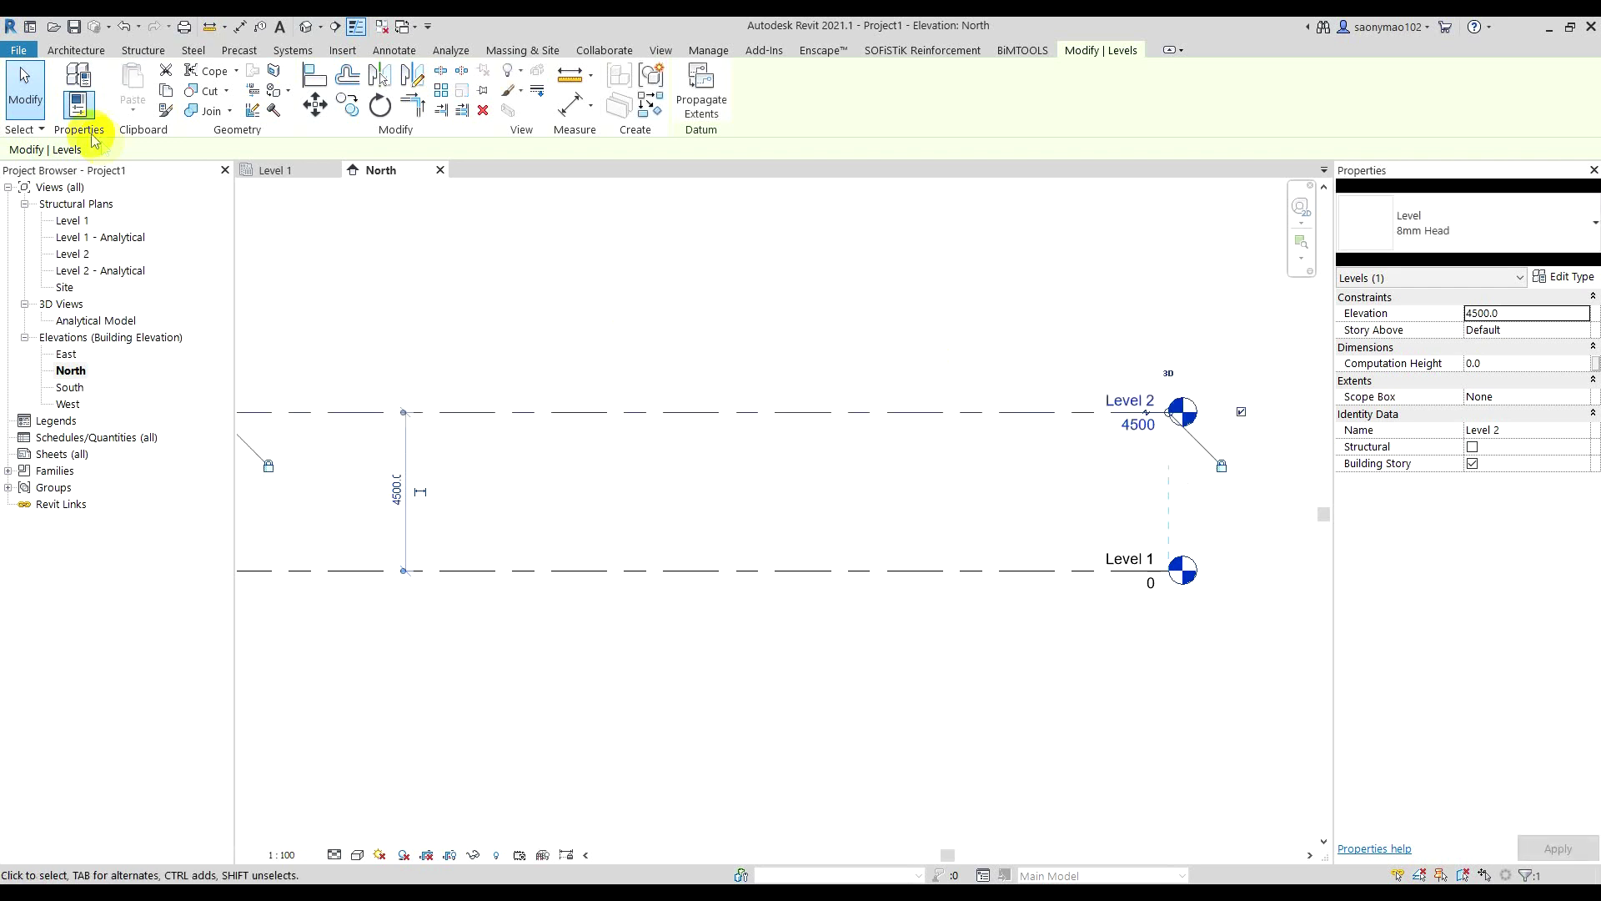
click(136, 52)
- Start the Level tool with a 4500 offset for new levels
click(1174, 83)
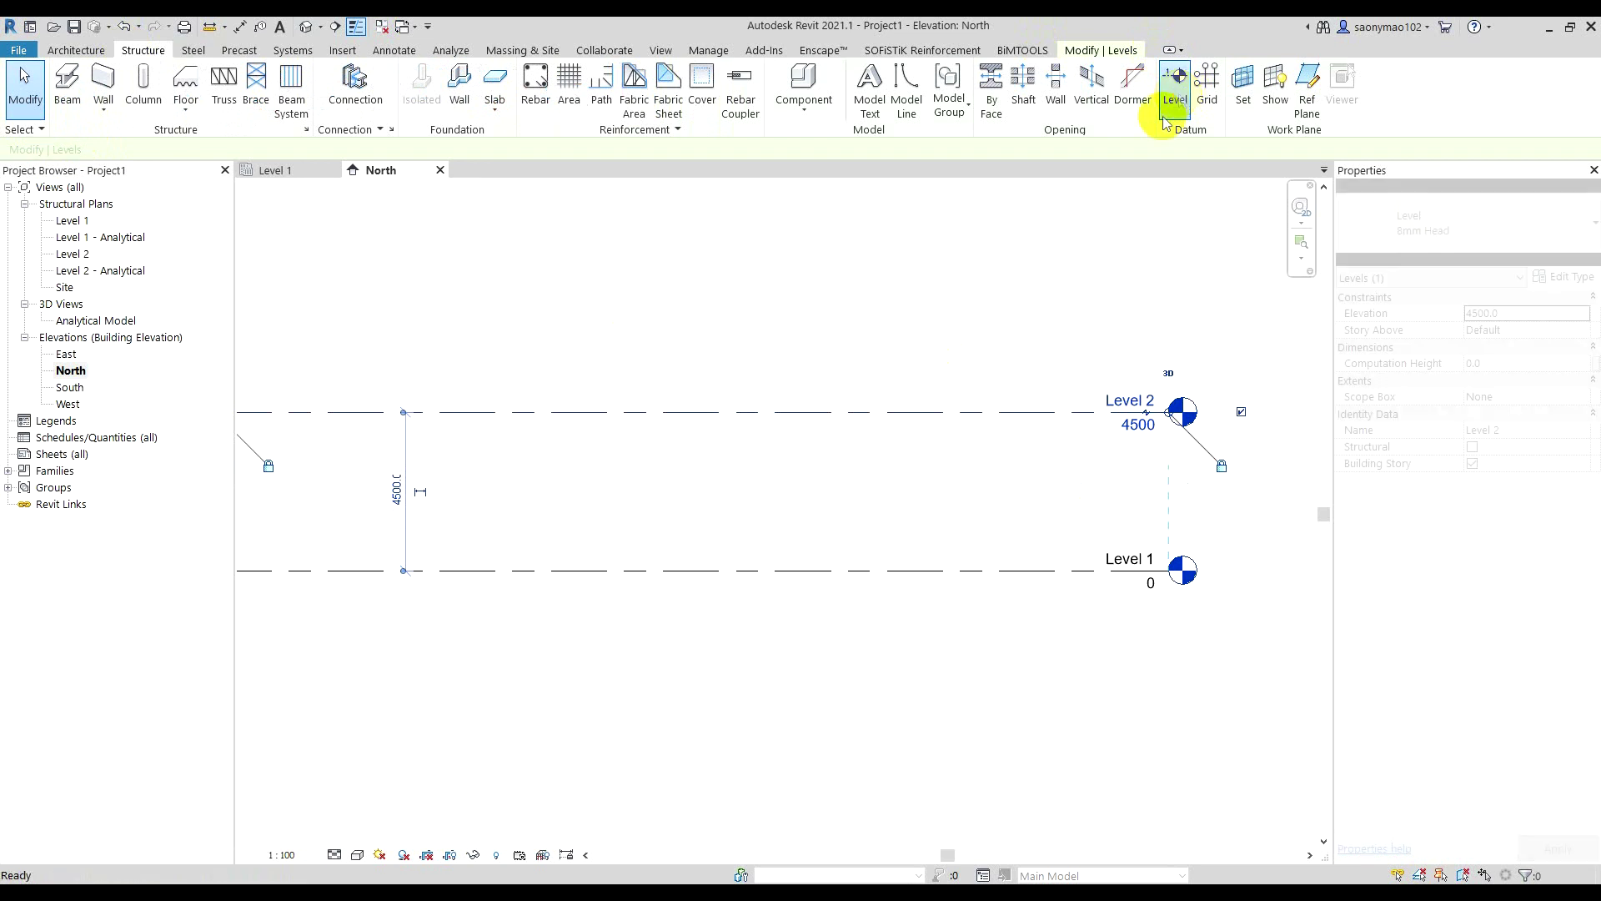
scroll(884, 404, down, 3)
mouse_move(852, 408)
middle_down()
mouse_move(836, 459)
mouse_move(823, 457)
middle_up()
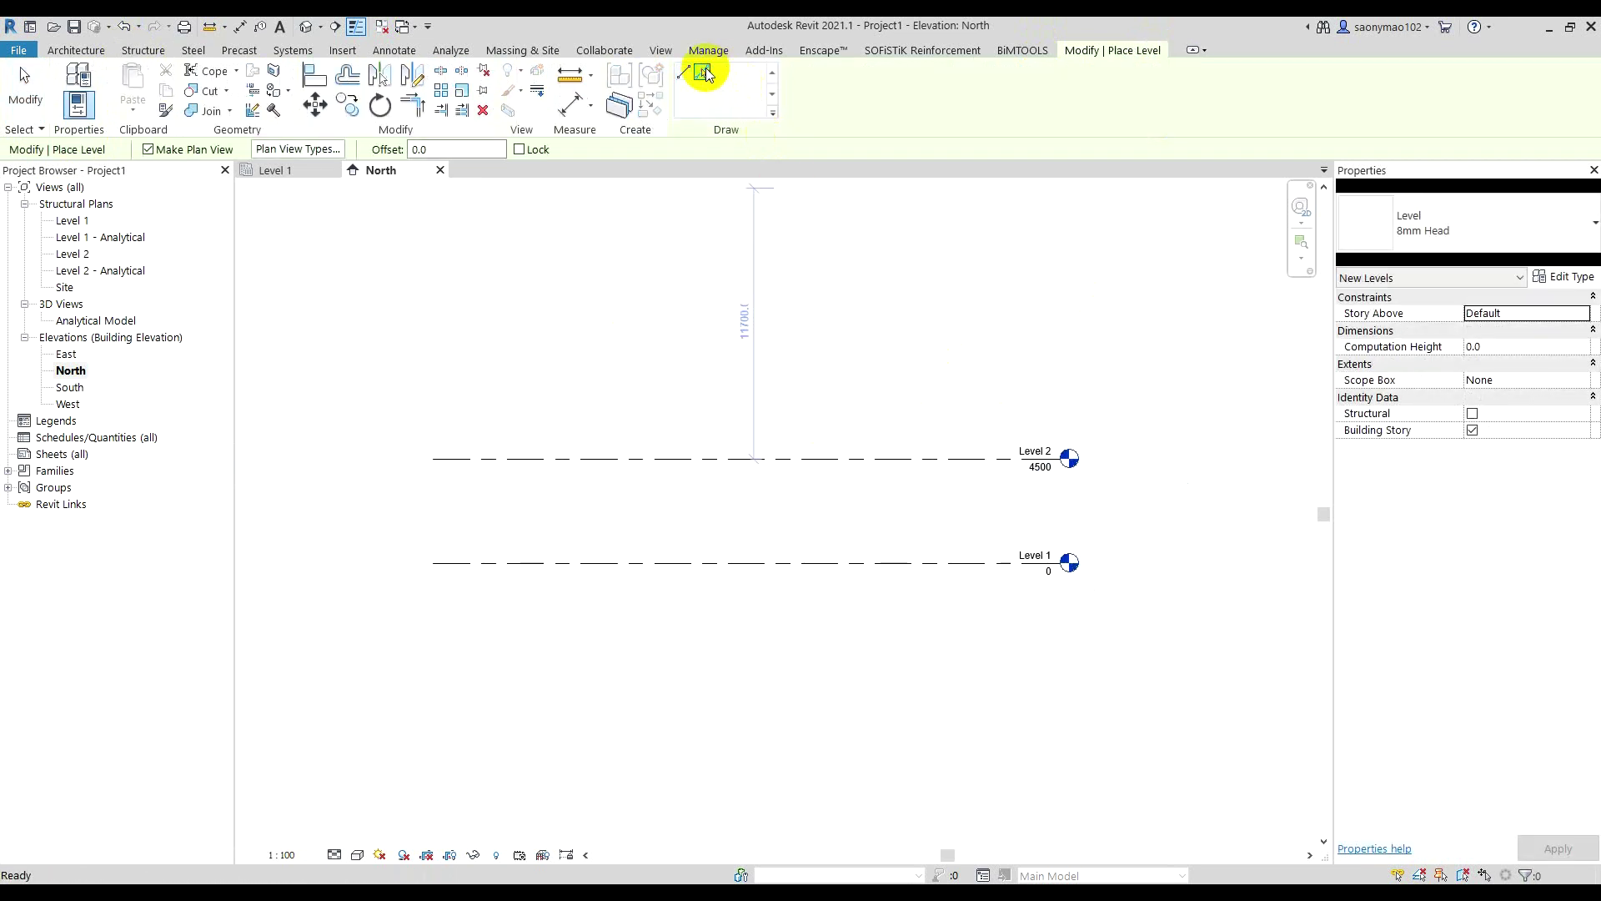
drag(458, 150, 410, 155)
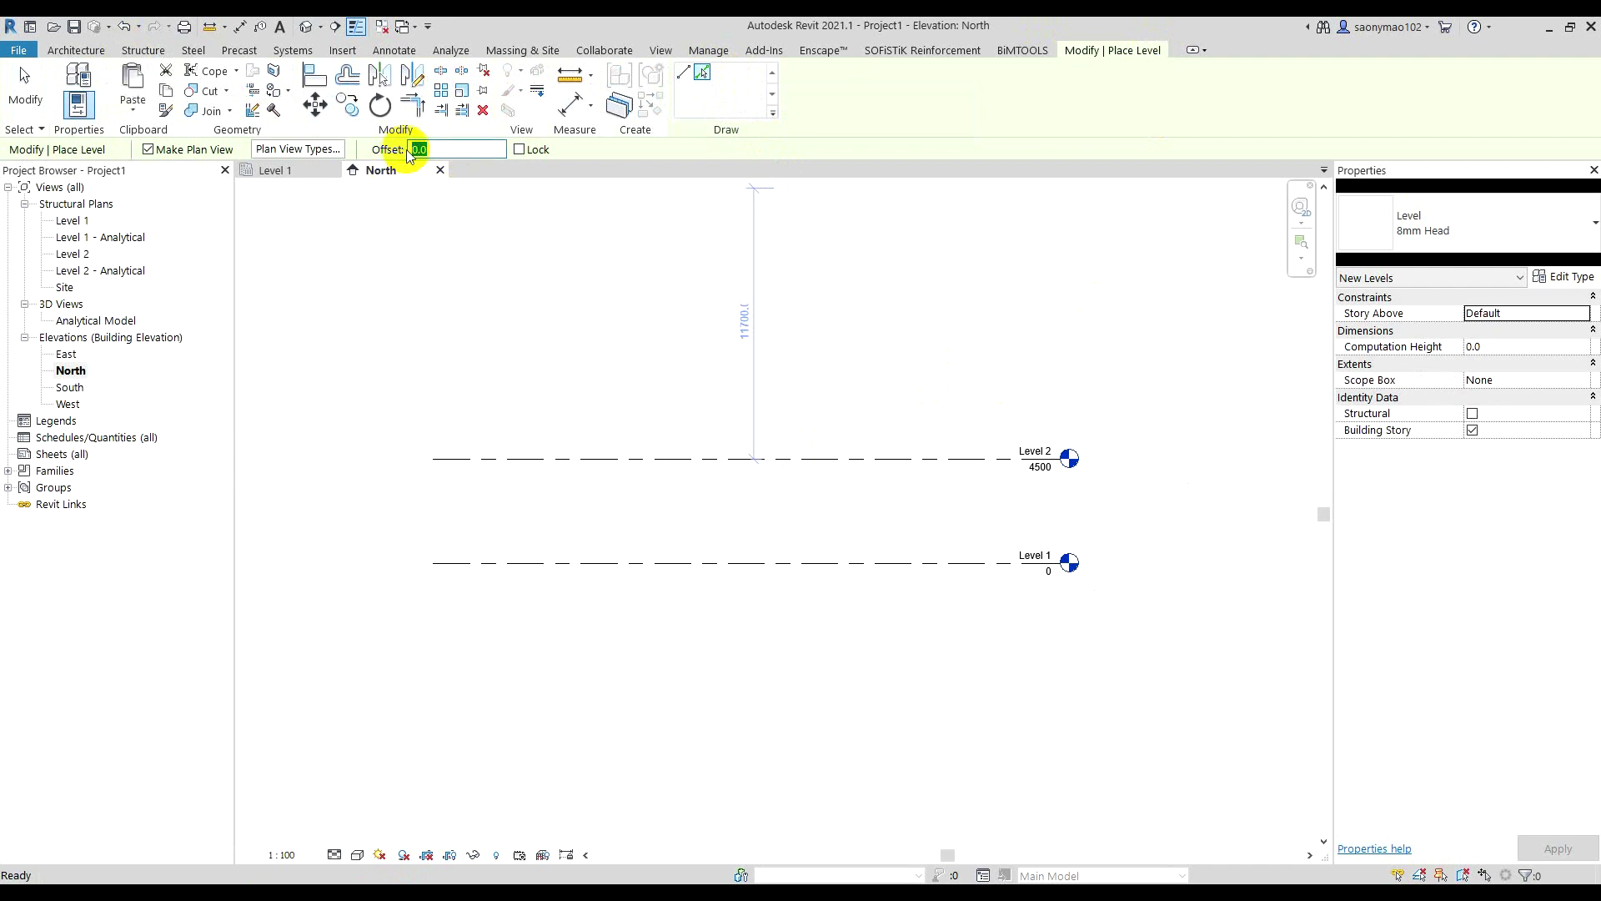
text(4500)
key(Return)
- Place Levels 3 to 7 at 9000, 13500, 18000, 22500 and 27000
click(811, 459)
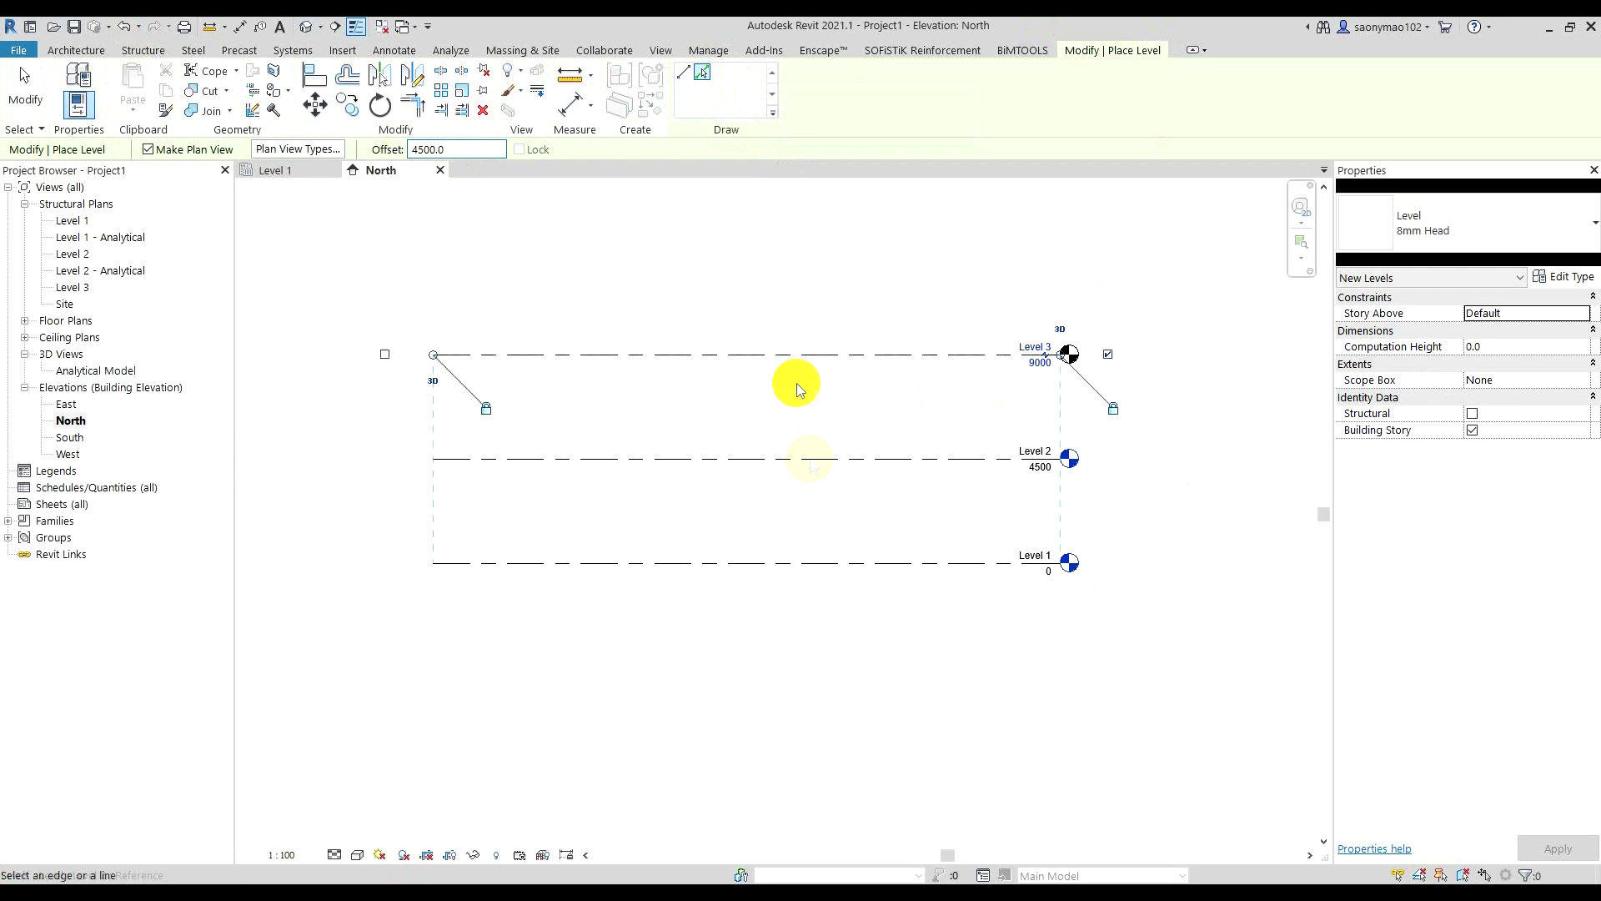
click(792, 353)
scroll(797, 400, down, 2)
click(800, 466)
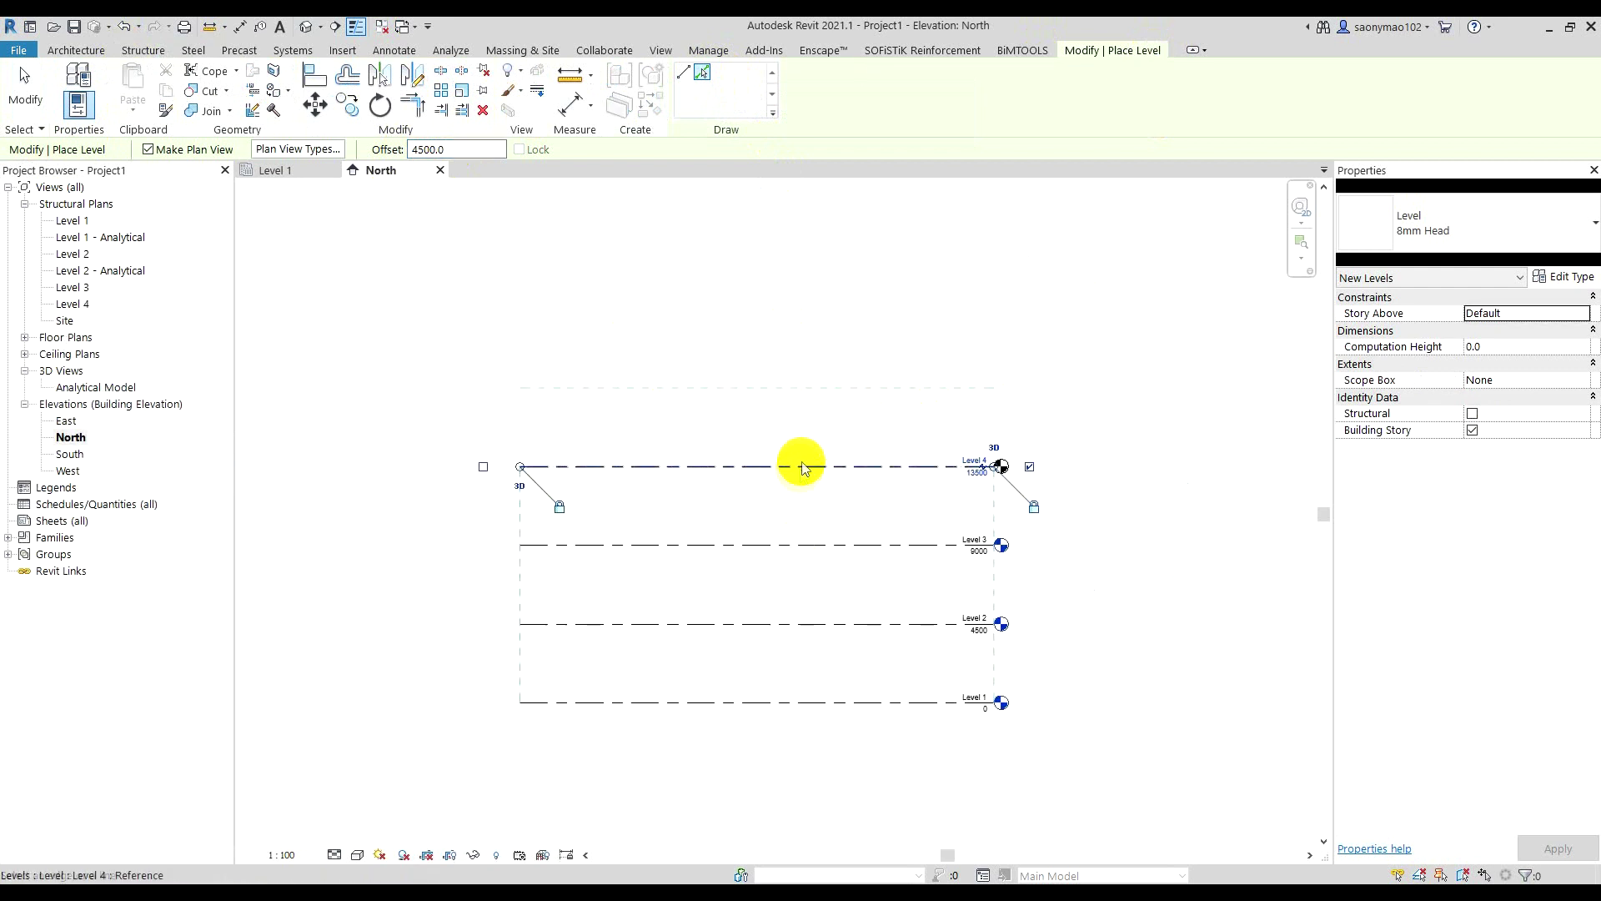
click(803, 387)
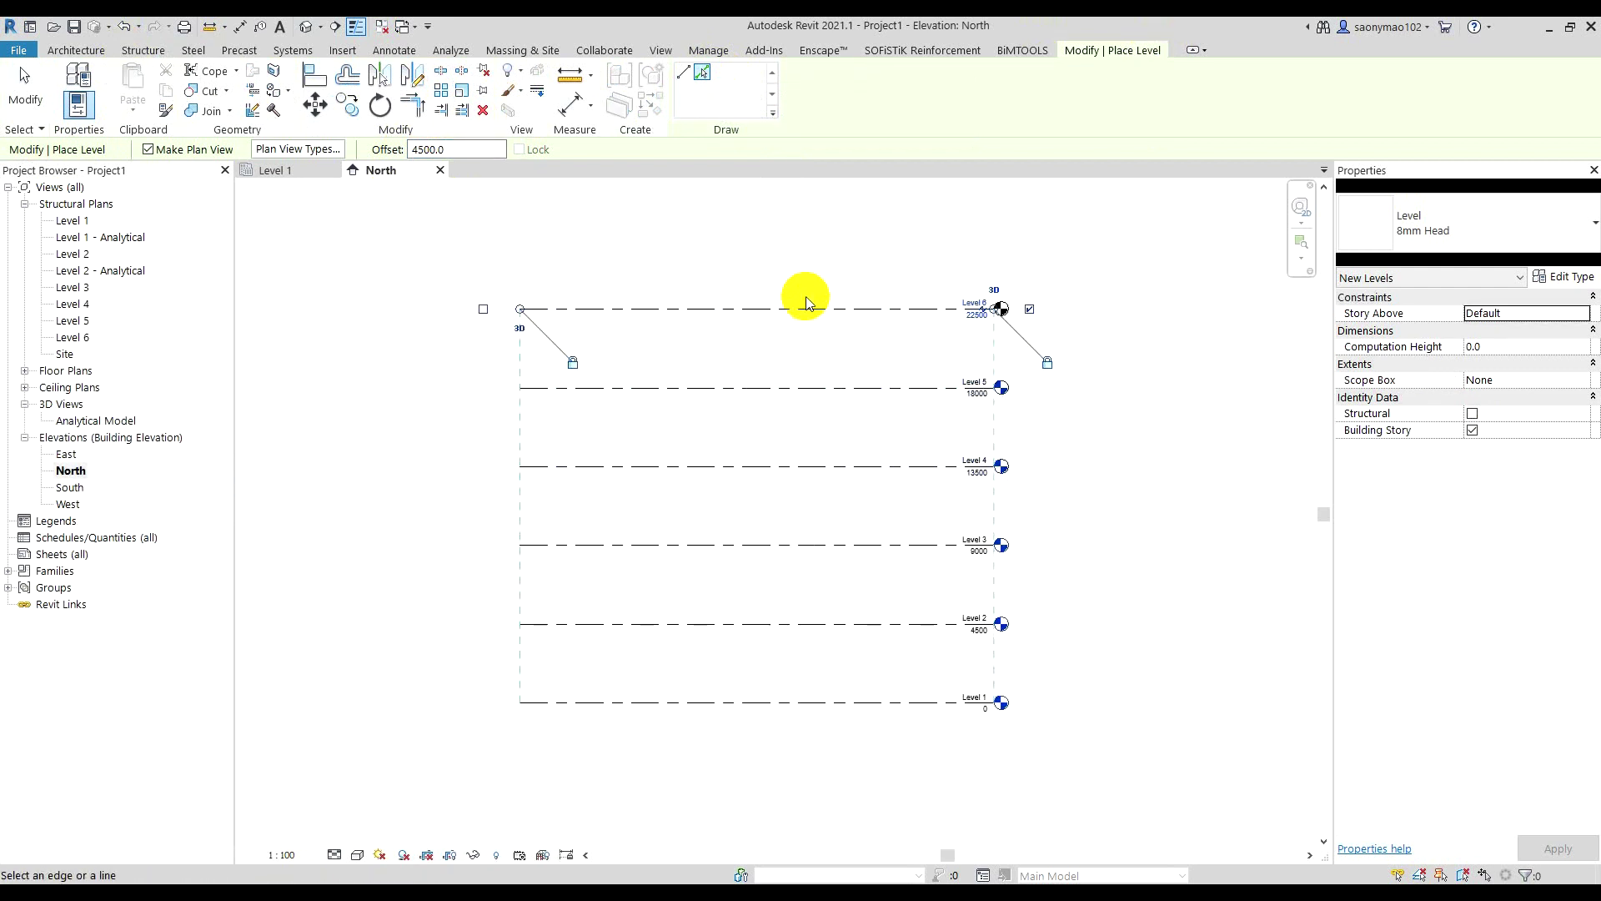
click(807, 309)
- Place Levels 8, 9 and 10 at 31500, 36000 and 40500
middle_drag(807, 306, 779, 427)
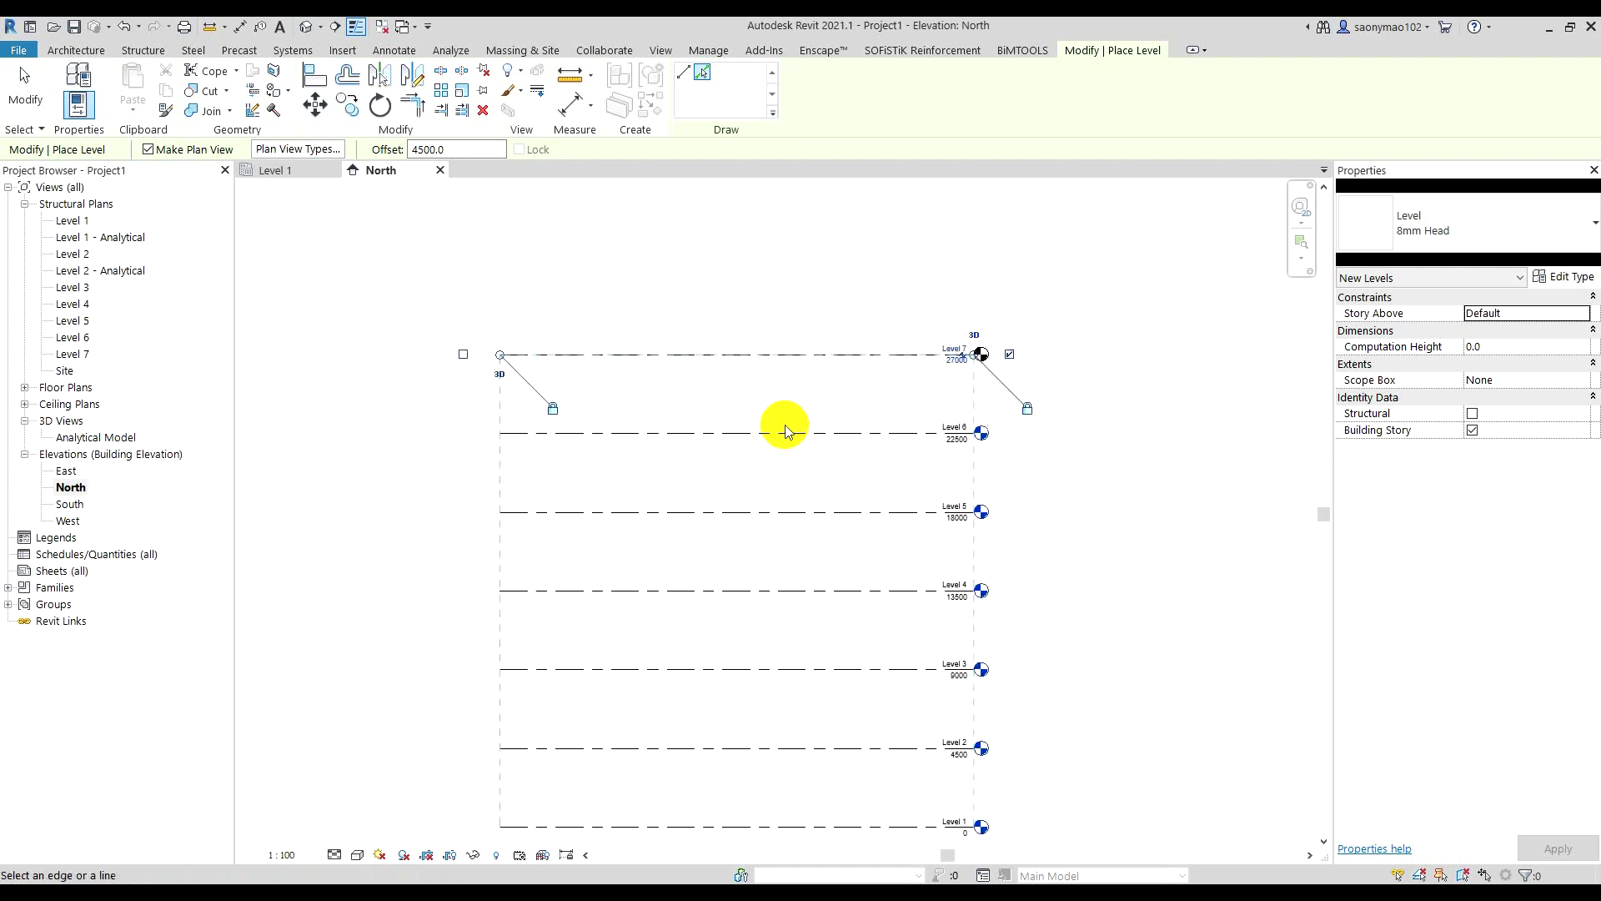
click(798, 356)
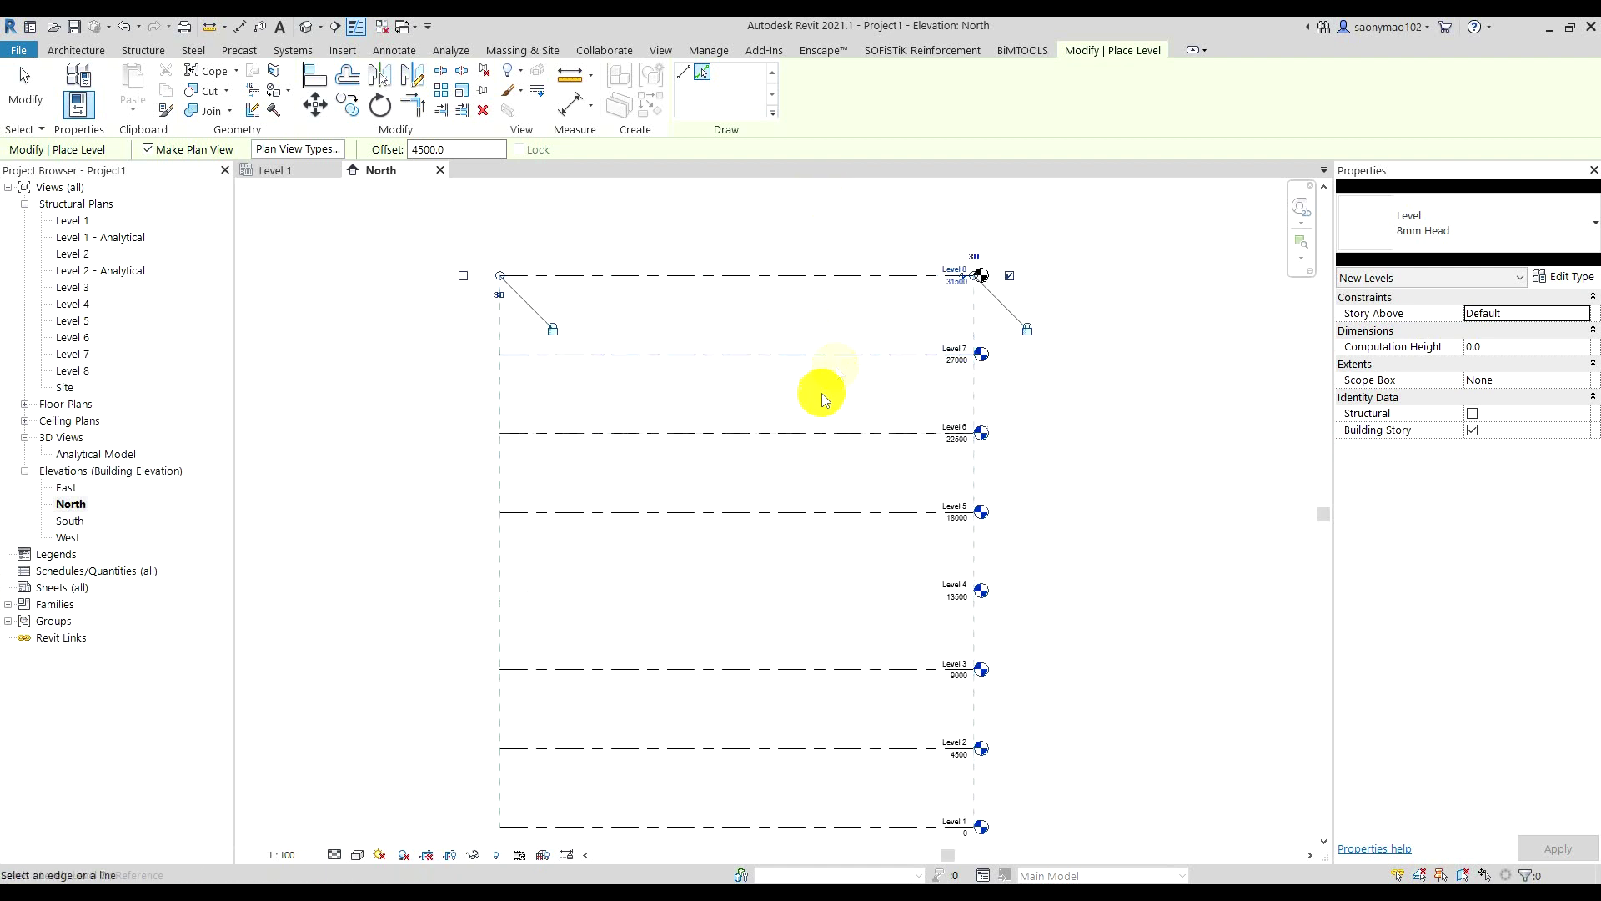
scroll(820, 393, down, 2)
scroll(805, 293, up, 1)
click(805, 290)
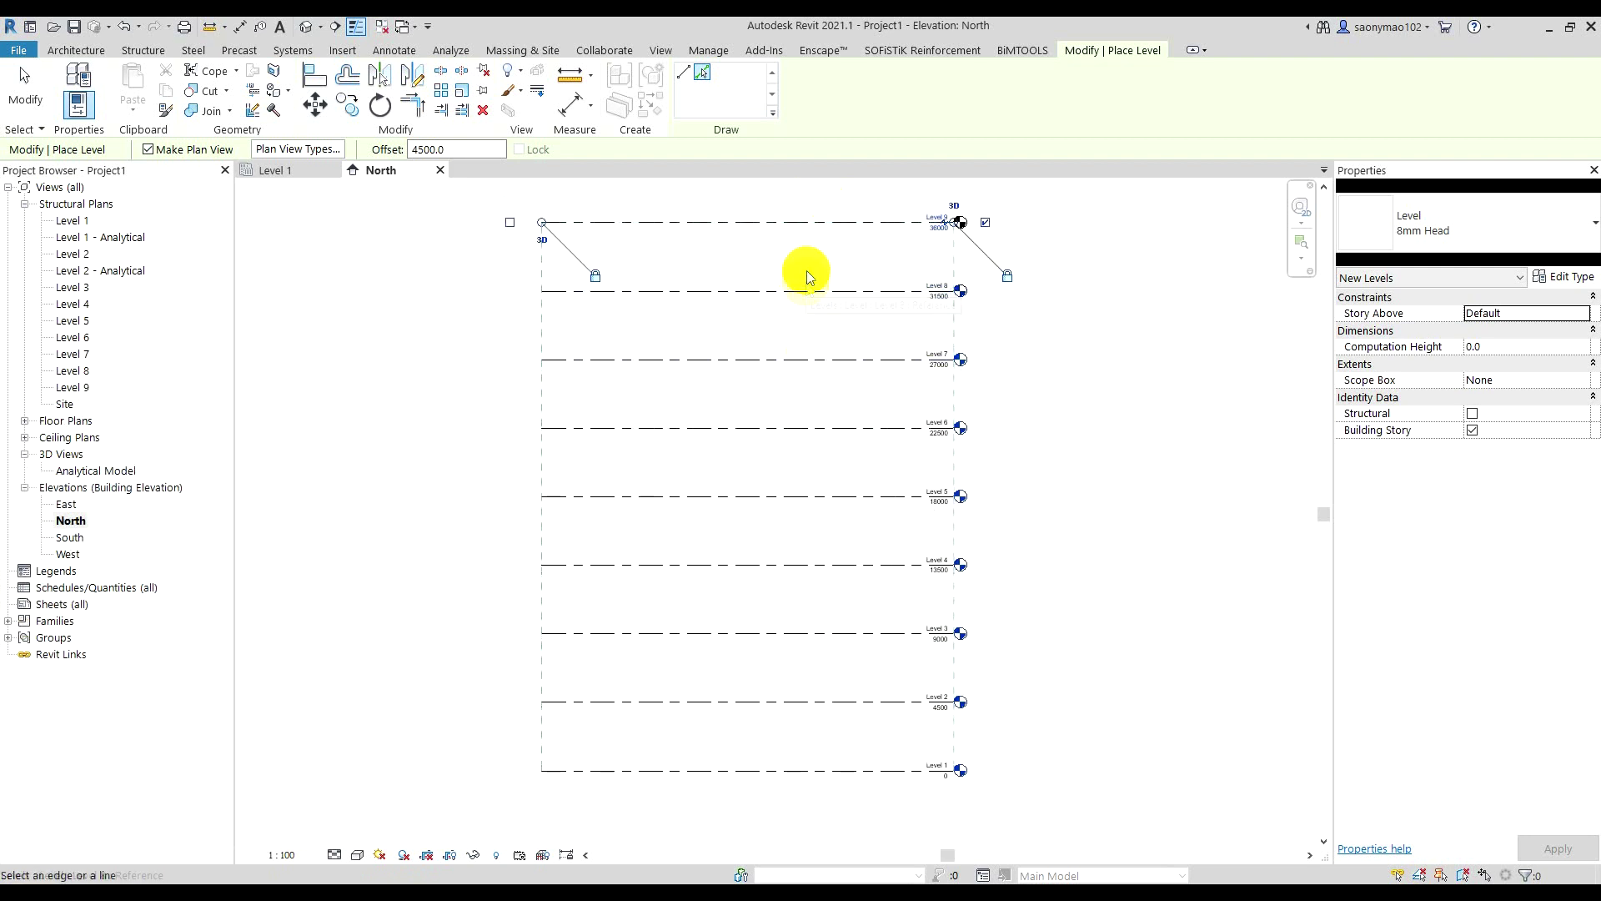
middle_drag(816, 216, 820, 325)
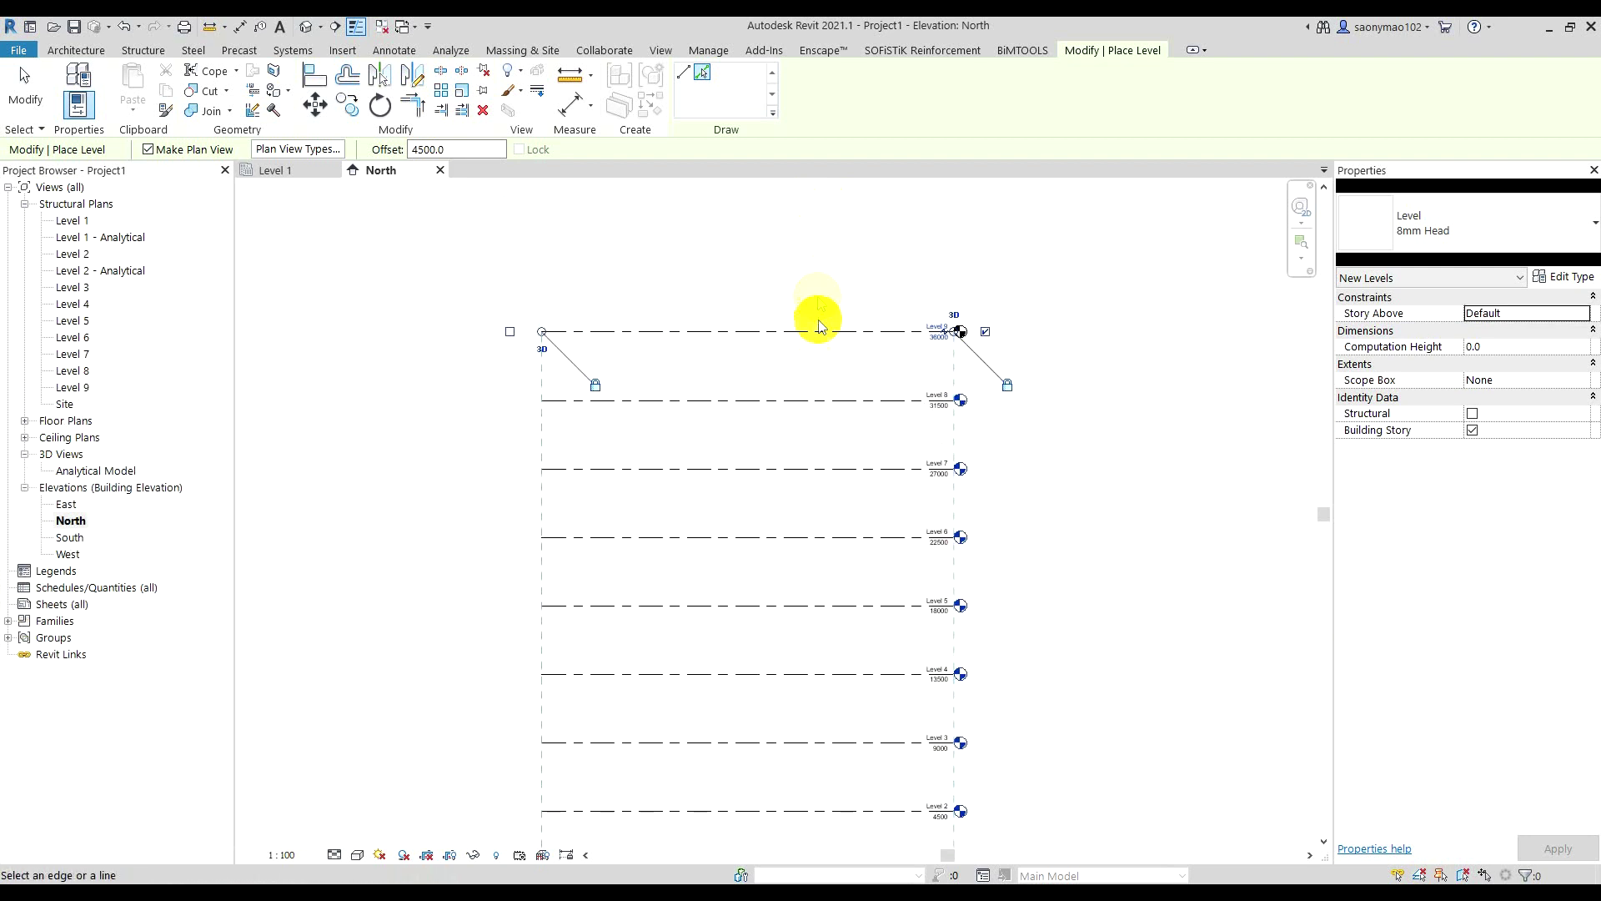
click(817, 329)
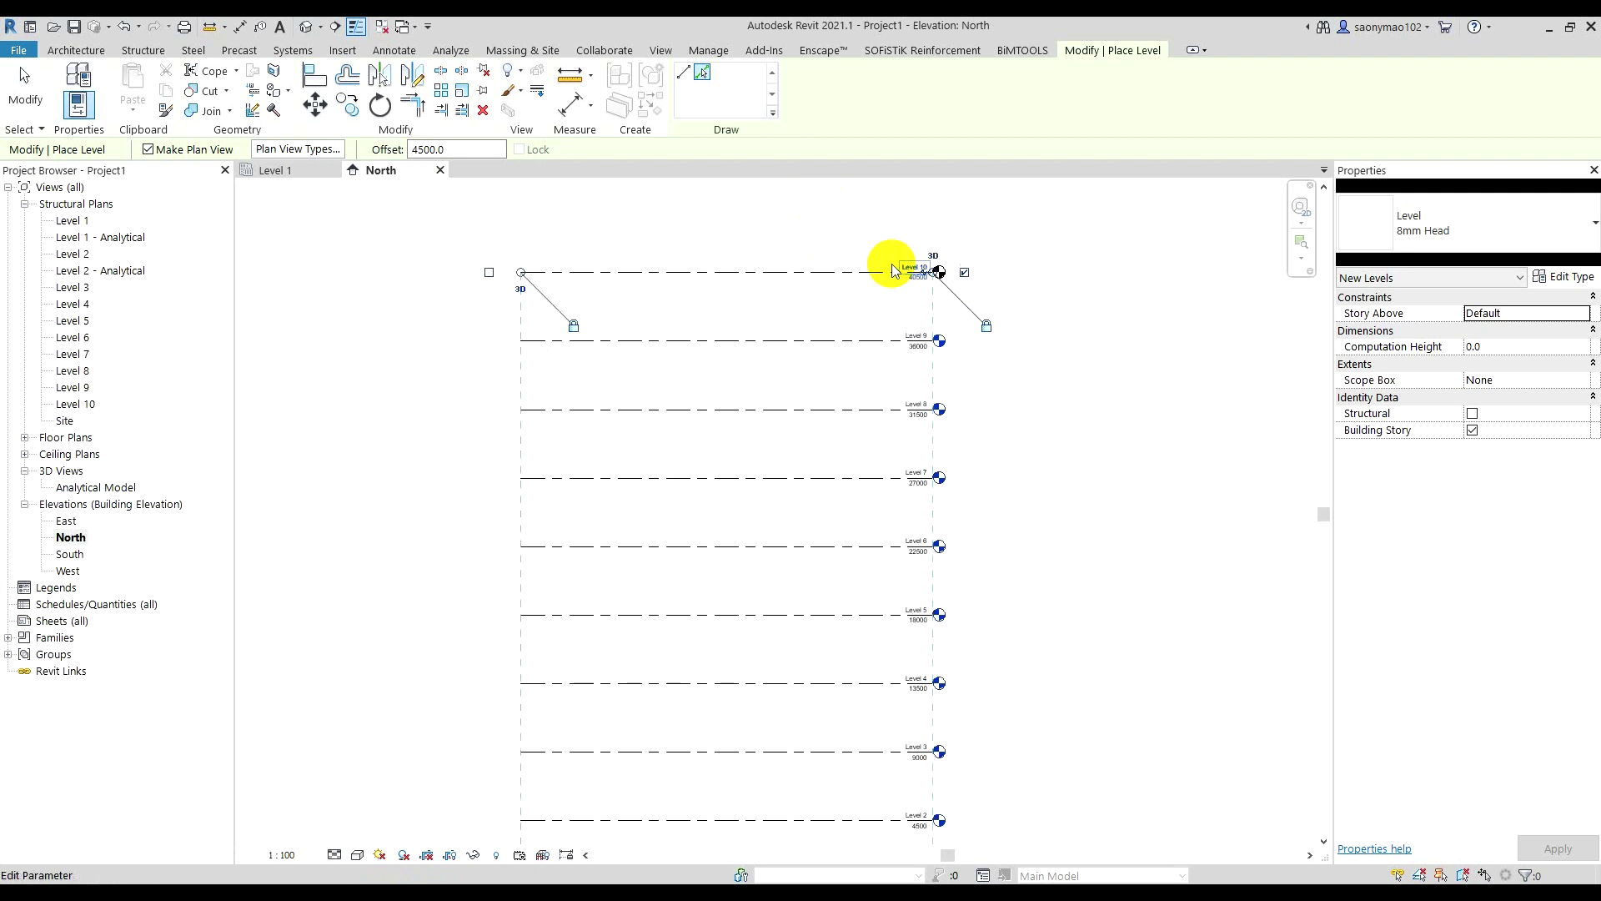
key(Escape)
key(Escape)
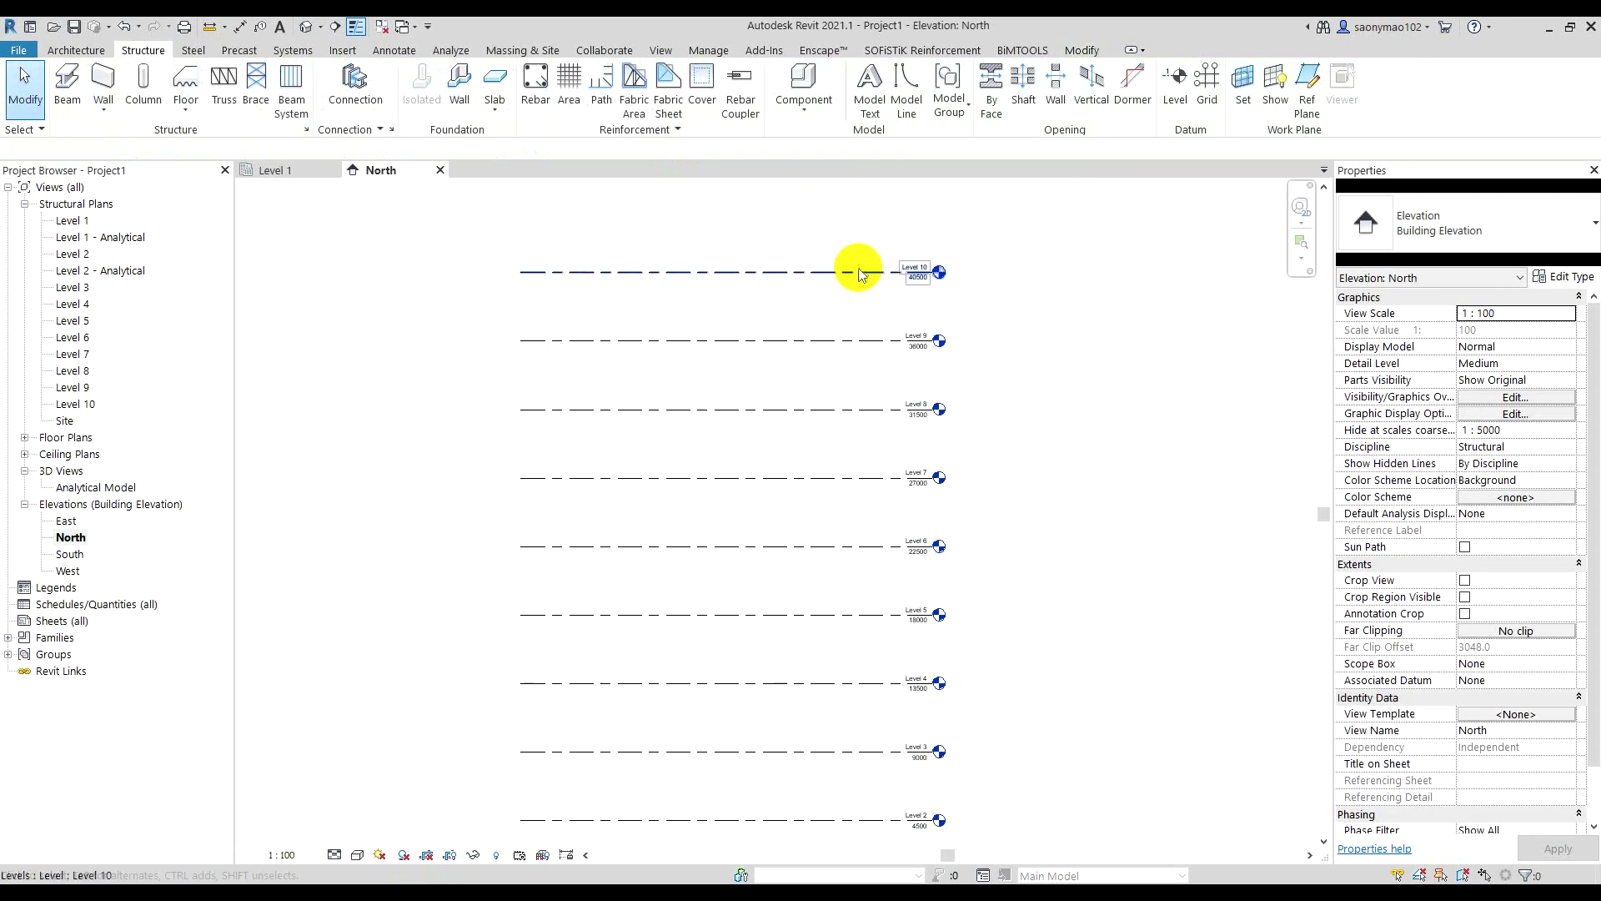
- Extend the level lines' right ends further right using Level 10's grip
click(859, 271)
scroll(986, 287, up, 1)
scroll(986, 288, up, 1)
drag(910, 267, 1186, 275)
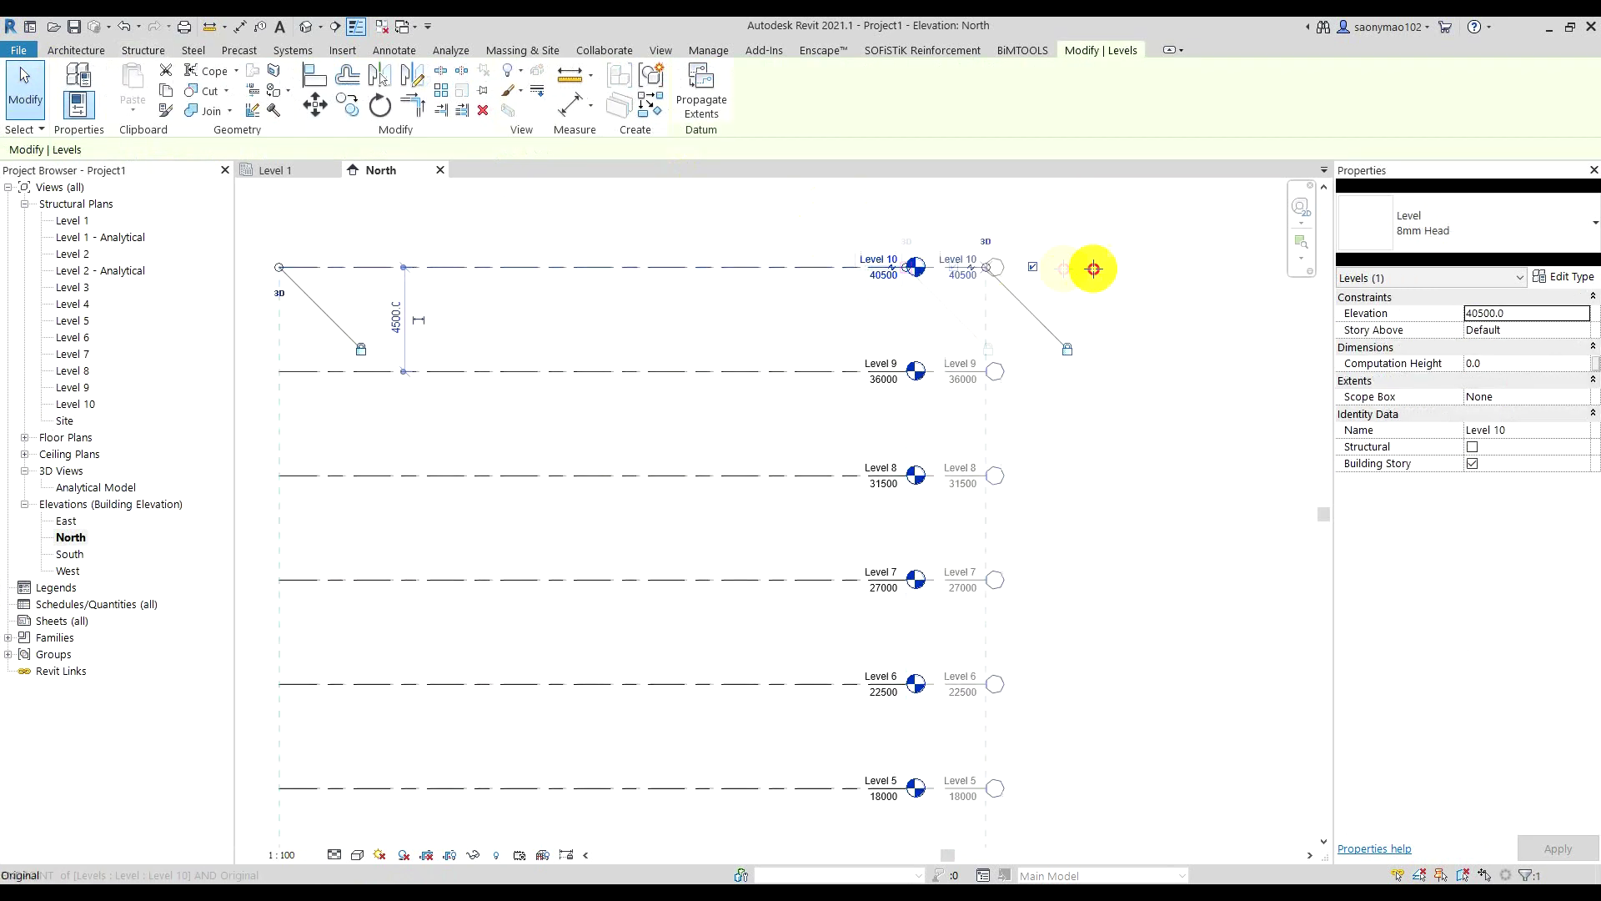
click(923, 223)
scroll(889, 285, down, 2)
scroll(786, 322, down, 1)
middle_drag(785, 322, 761, 331)
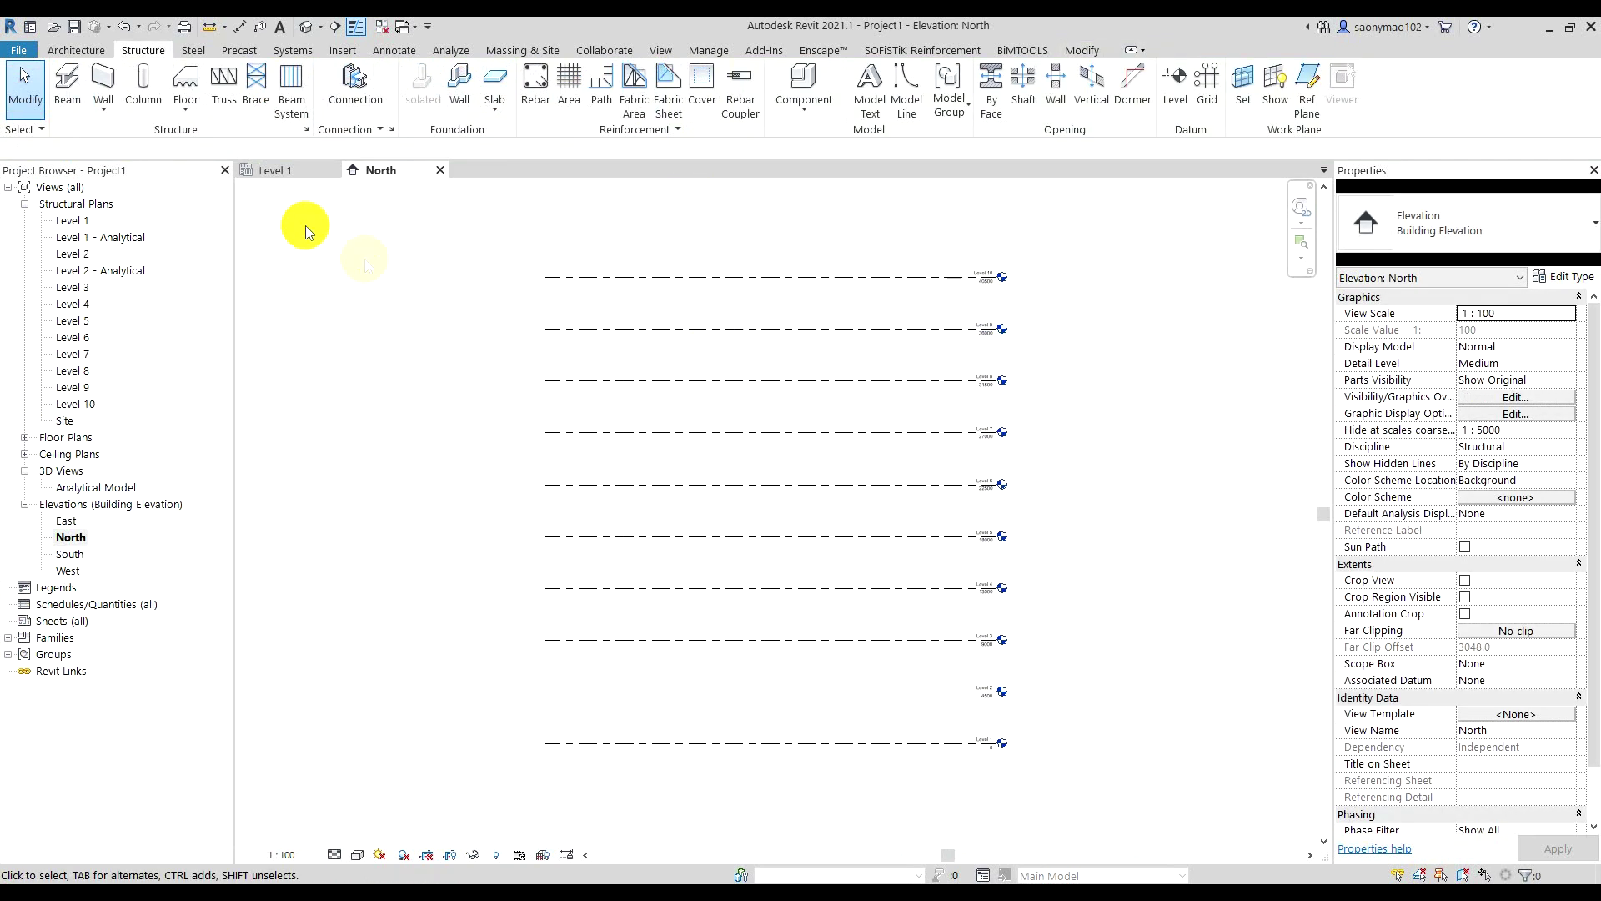
- In the East elevation, drag the level lines' left and right ends outward
middle_drag(541, 298, 525, 286)
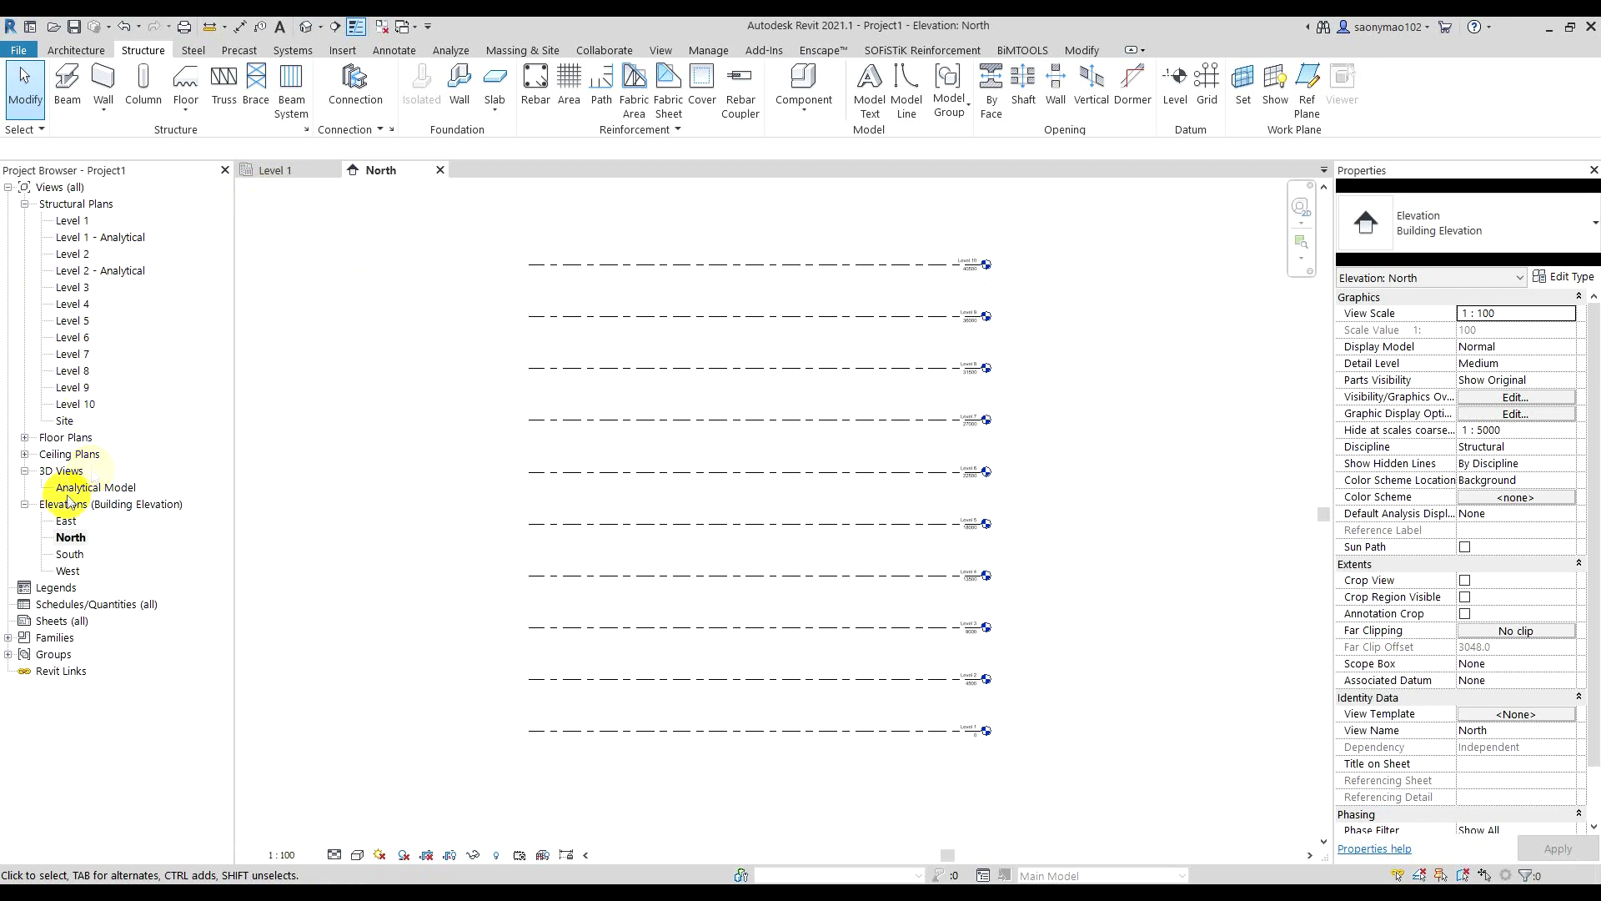
double_click(66, 521)
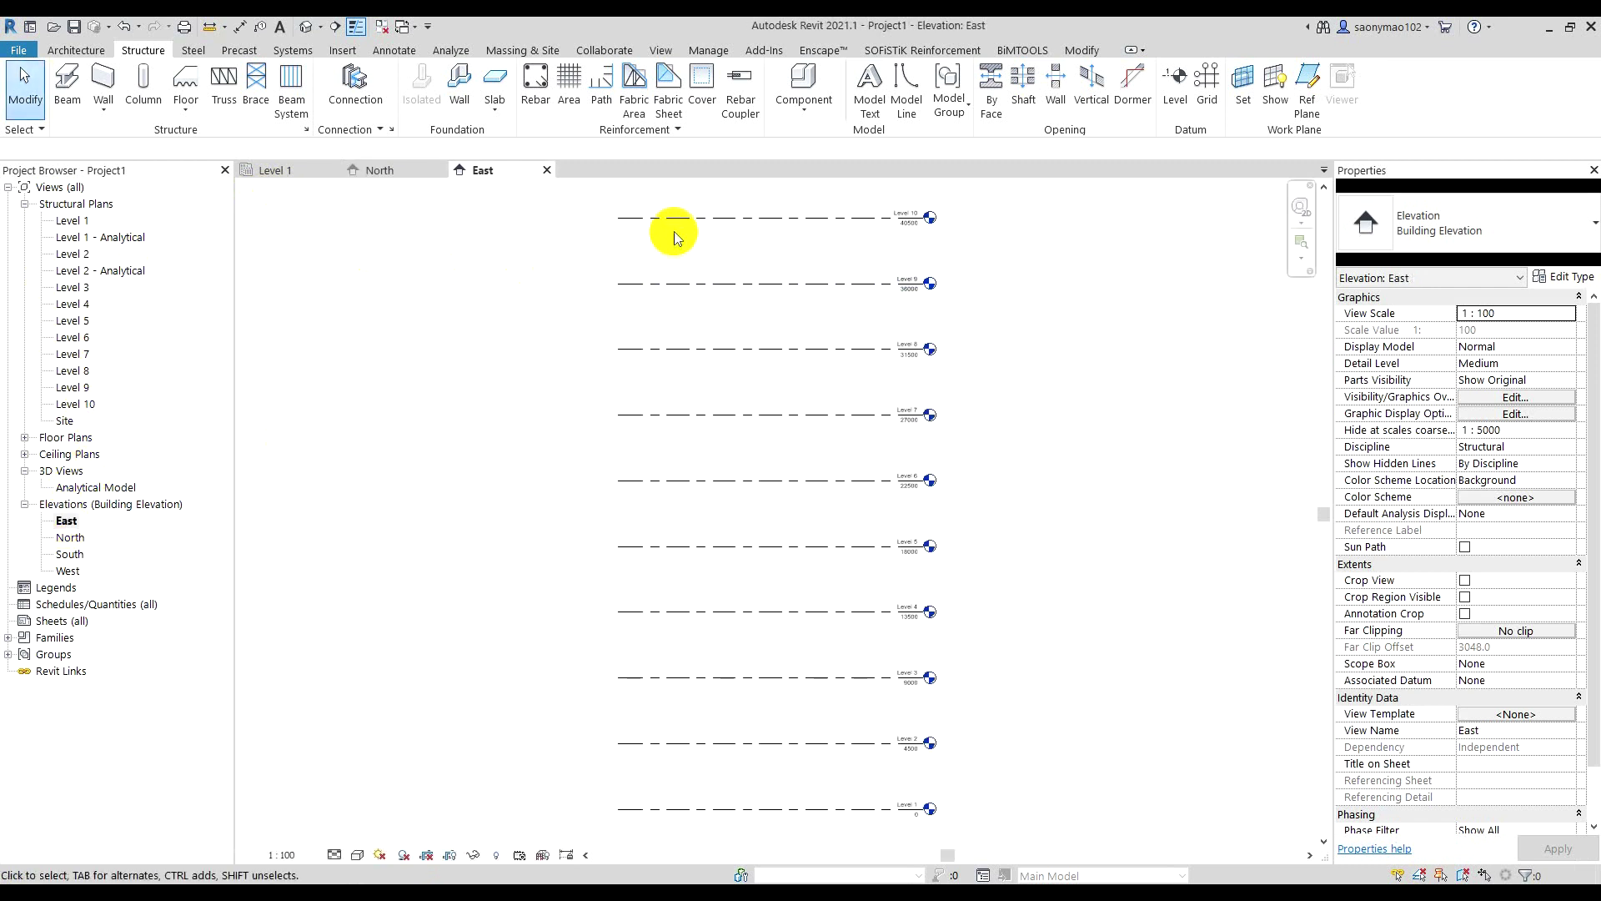
click(618, 219)
drag(618, 219, 305, 220)
scroll(1056, 343, down, 1)
middle_drag(813, 354, 807, 382)
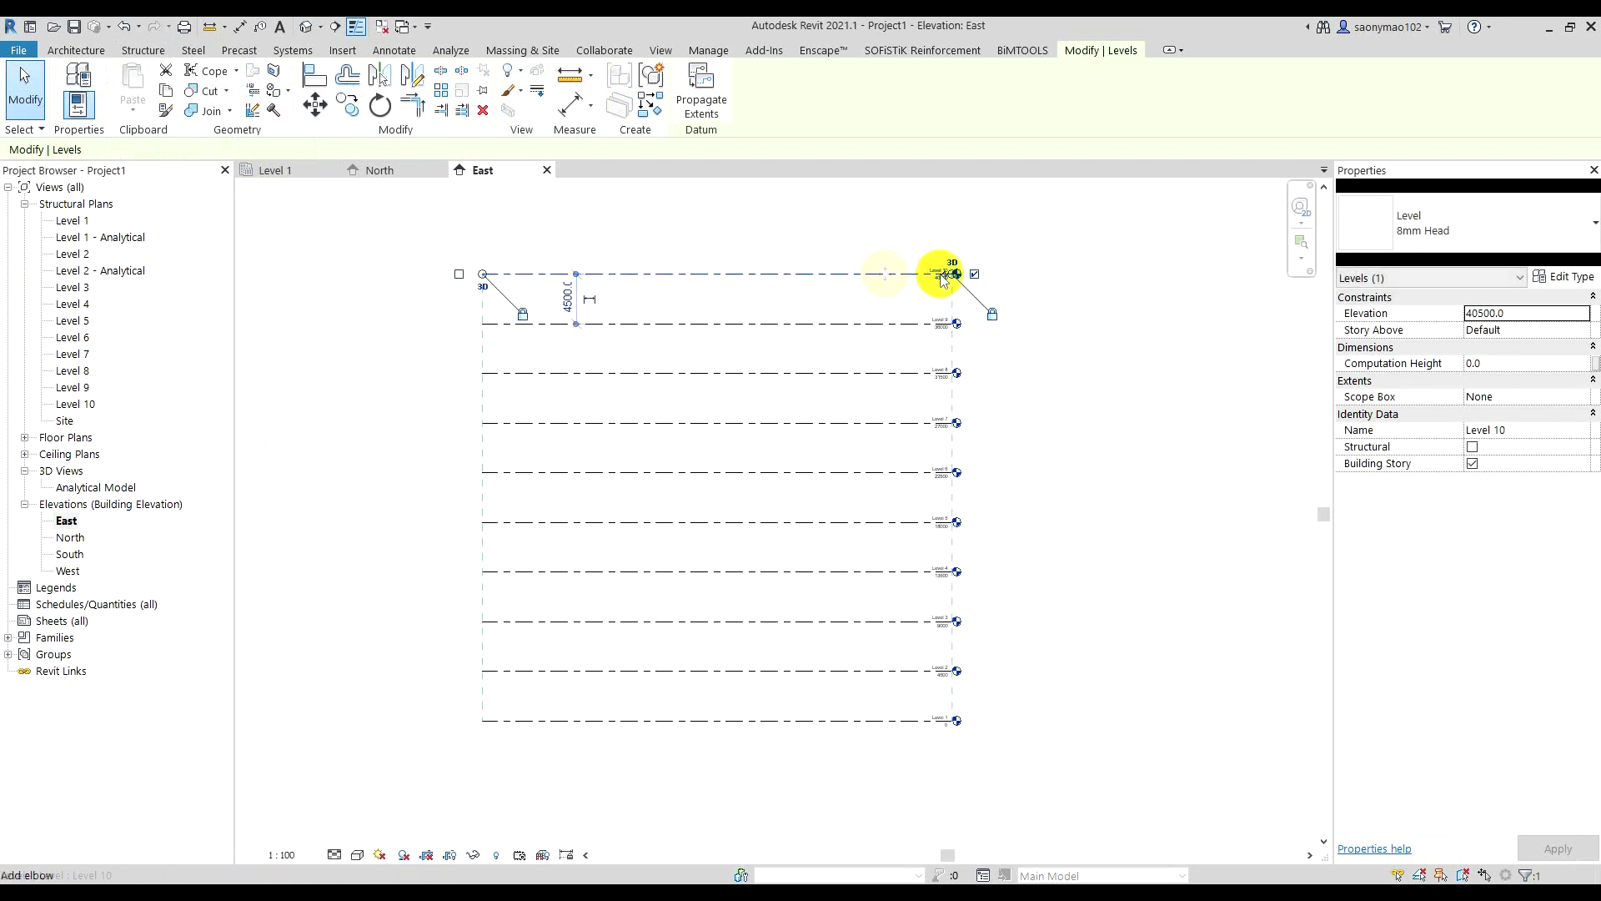
drag(957, 276, 1019, 268)
click(1108, 285)
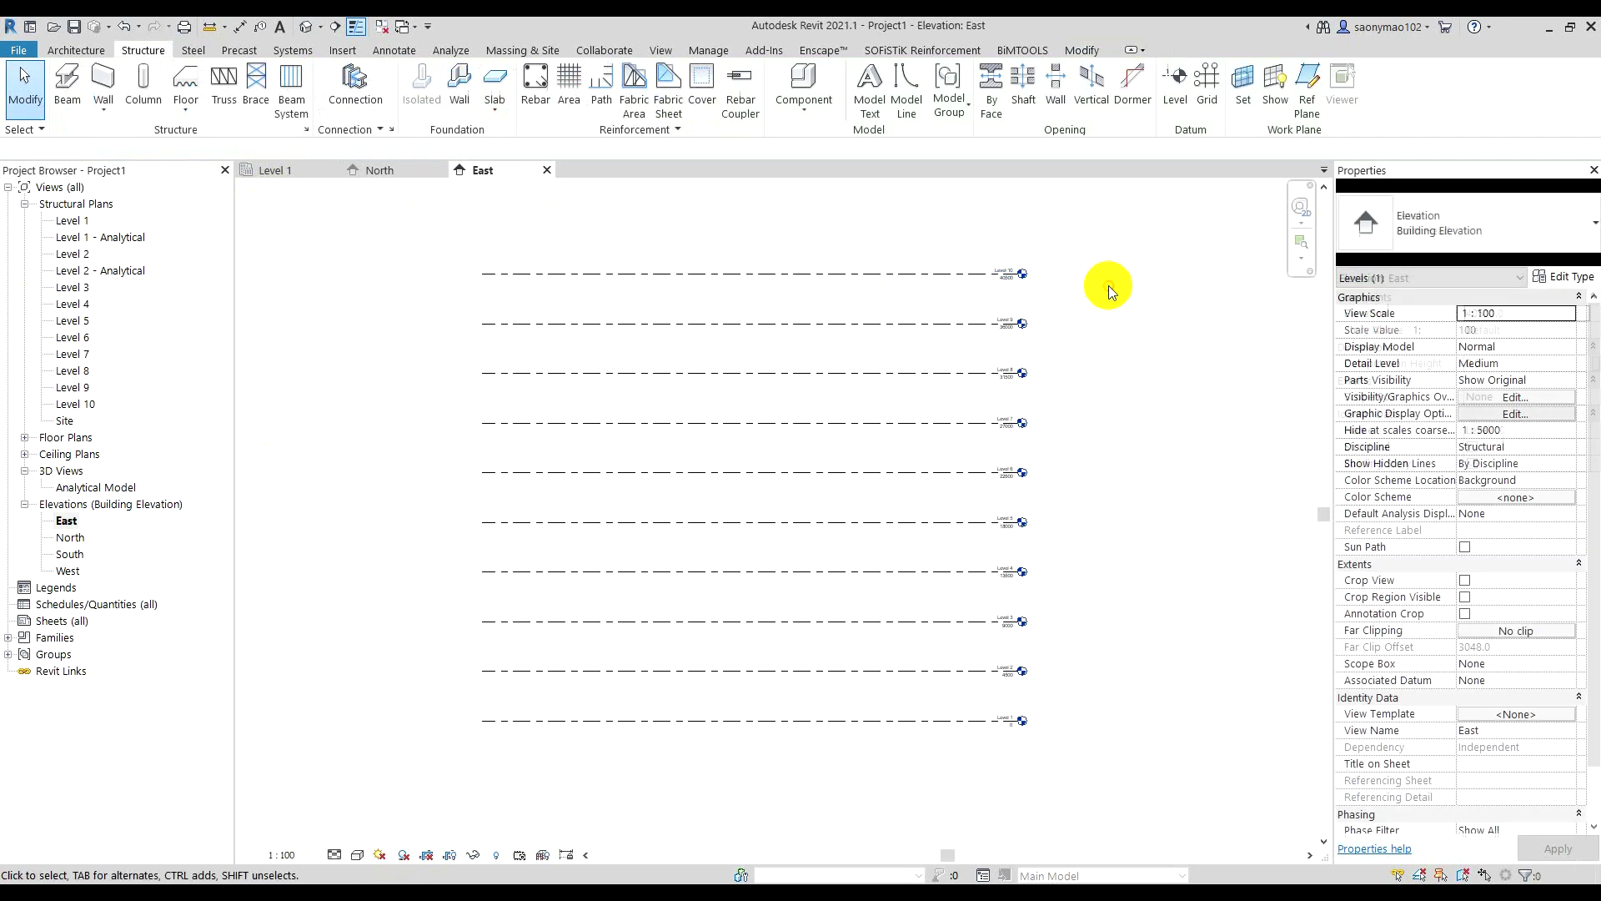
- Return to the Level 1 structural plan
scroll(643, 338, up, 1)
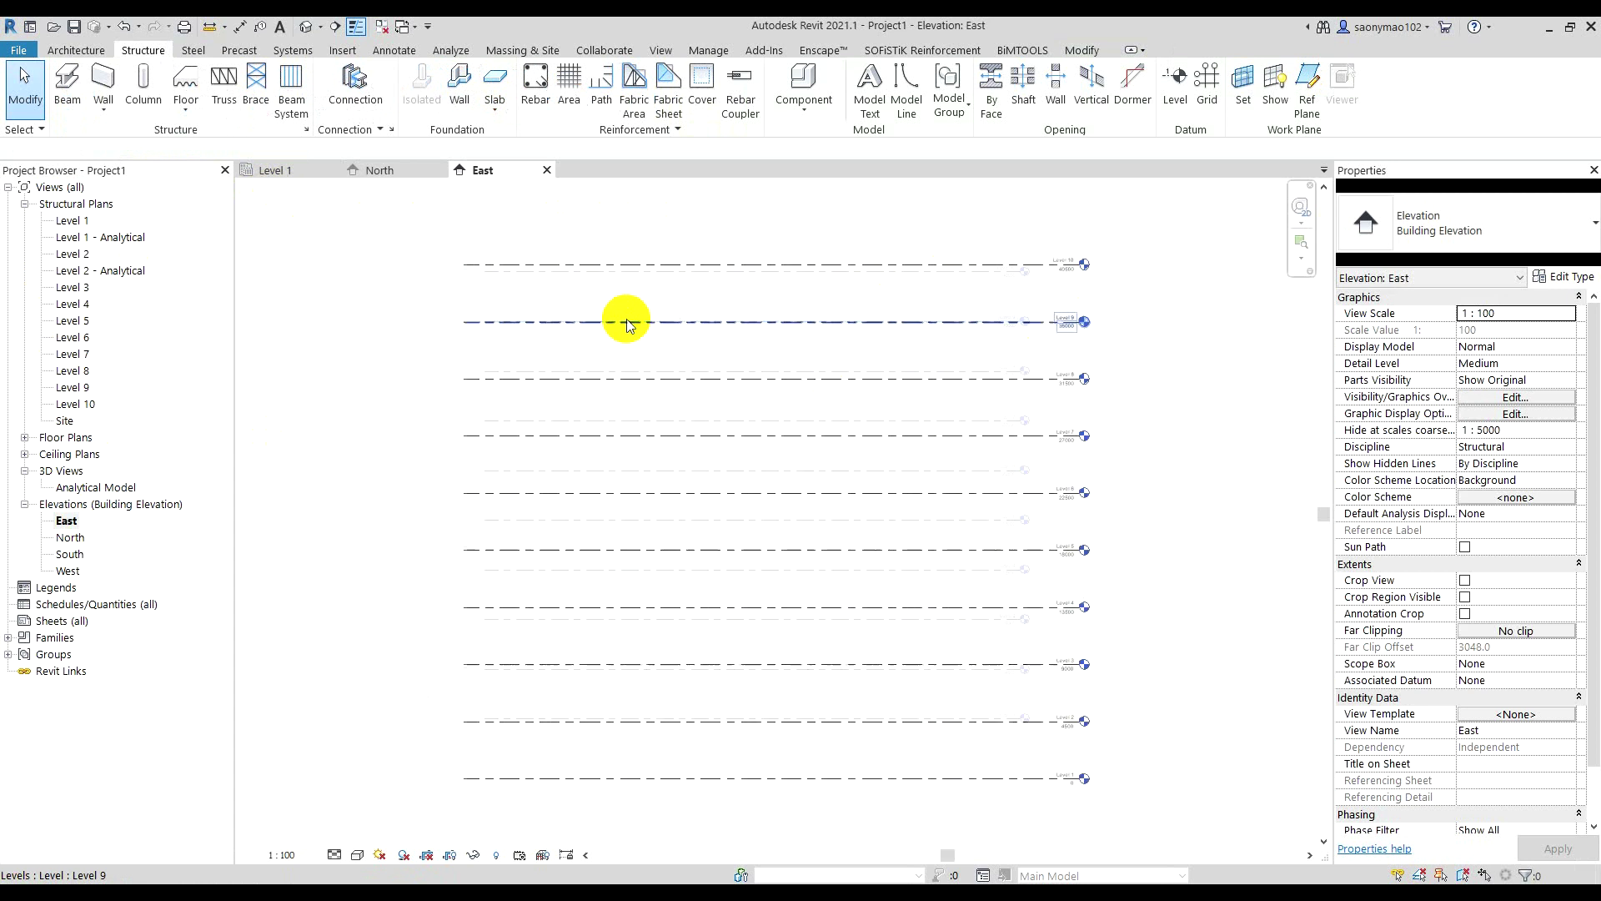
scroll(642, 329, up, 1)
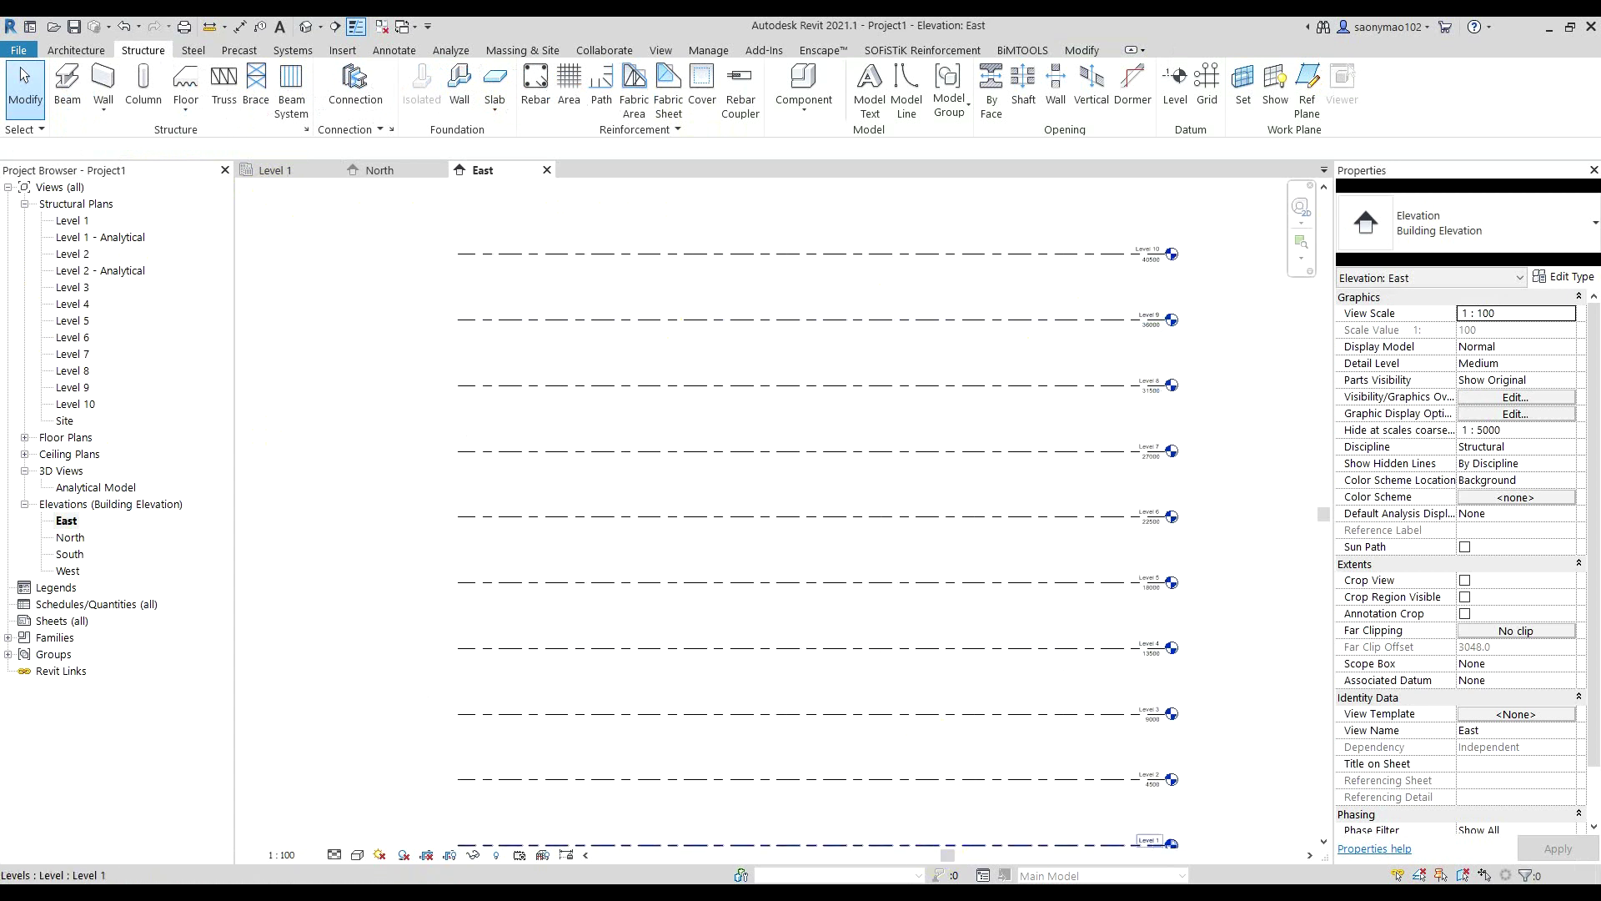
click(275, 170)
middle_drag(652, 490, 642, 490)
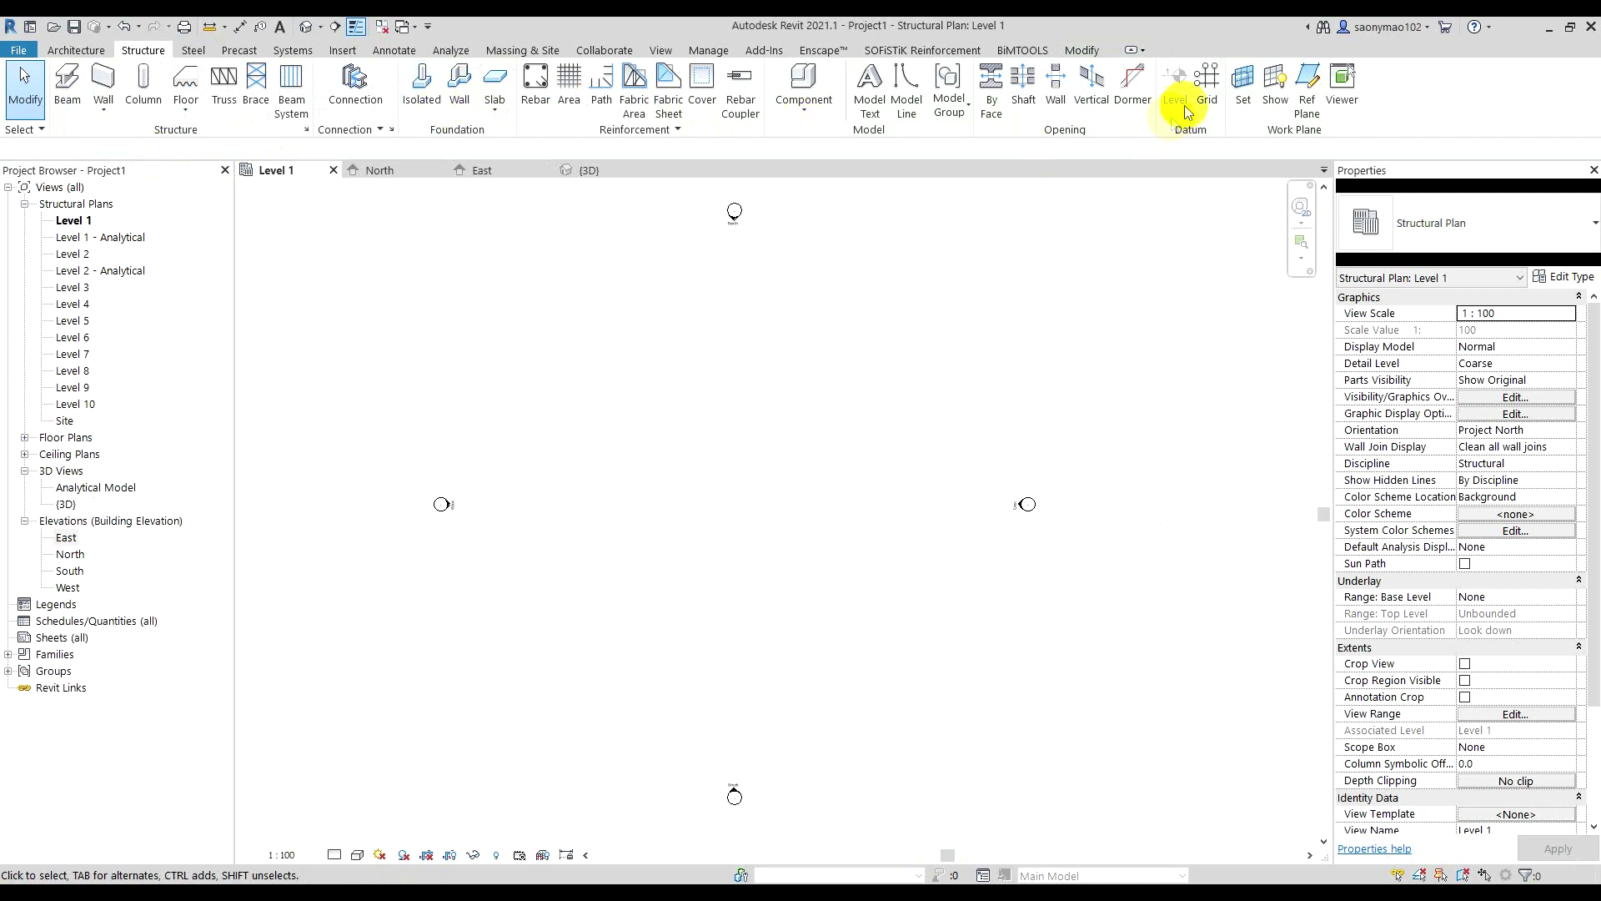
- Draw grid 1 horizontally left-to-right and grid 2 vertically bottom-to-top, crossing each other
click(1205, 91)
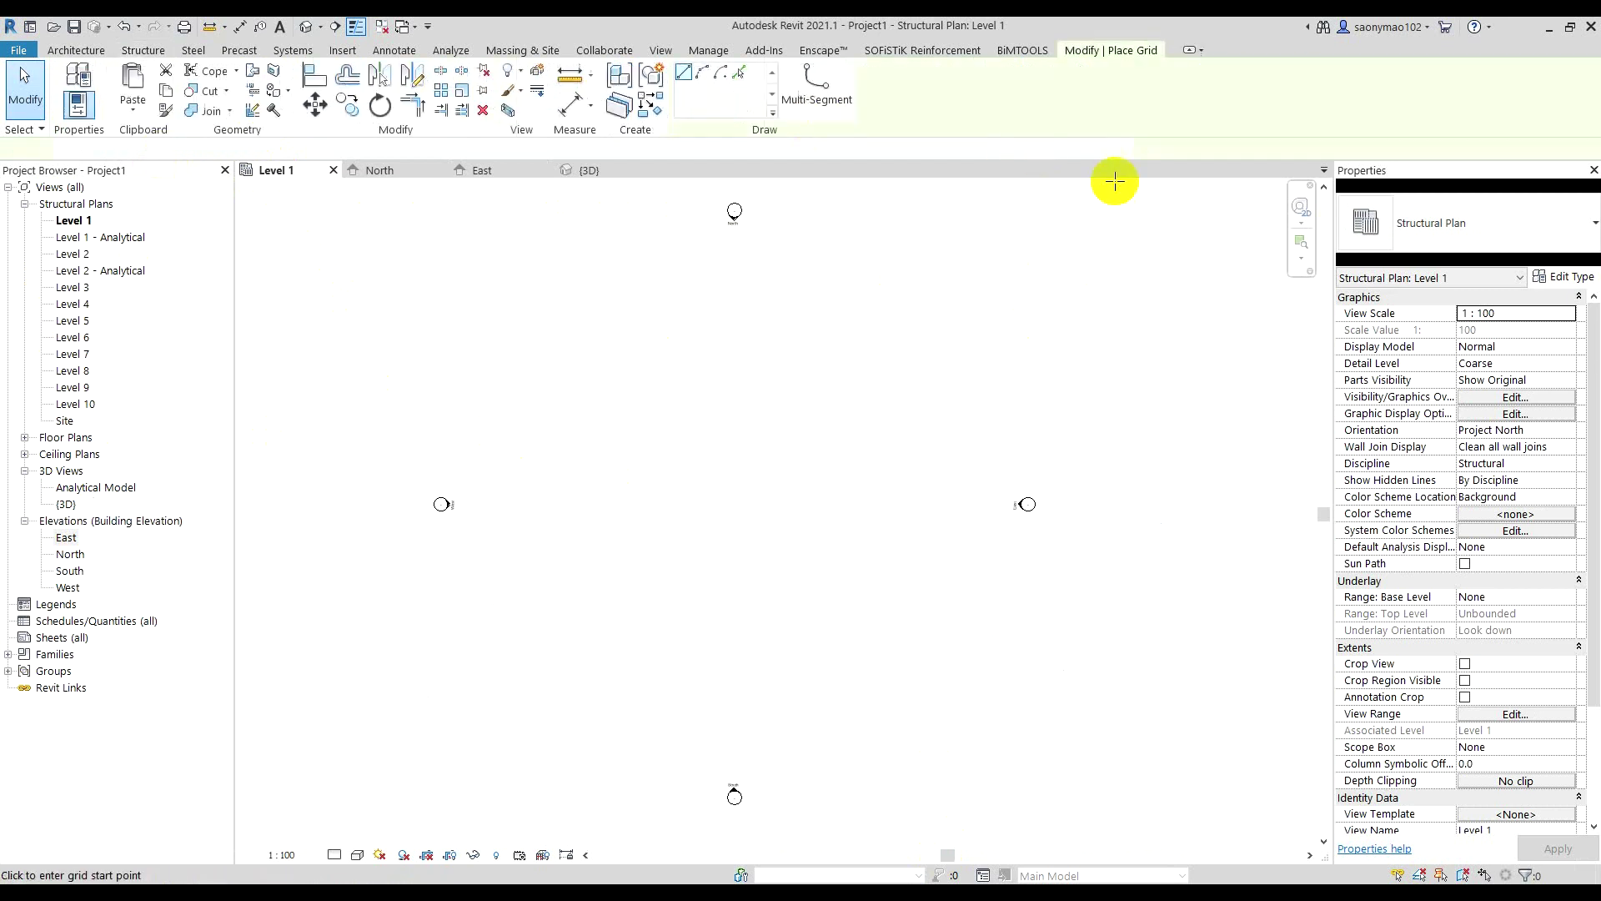
click(515, 506)
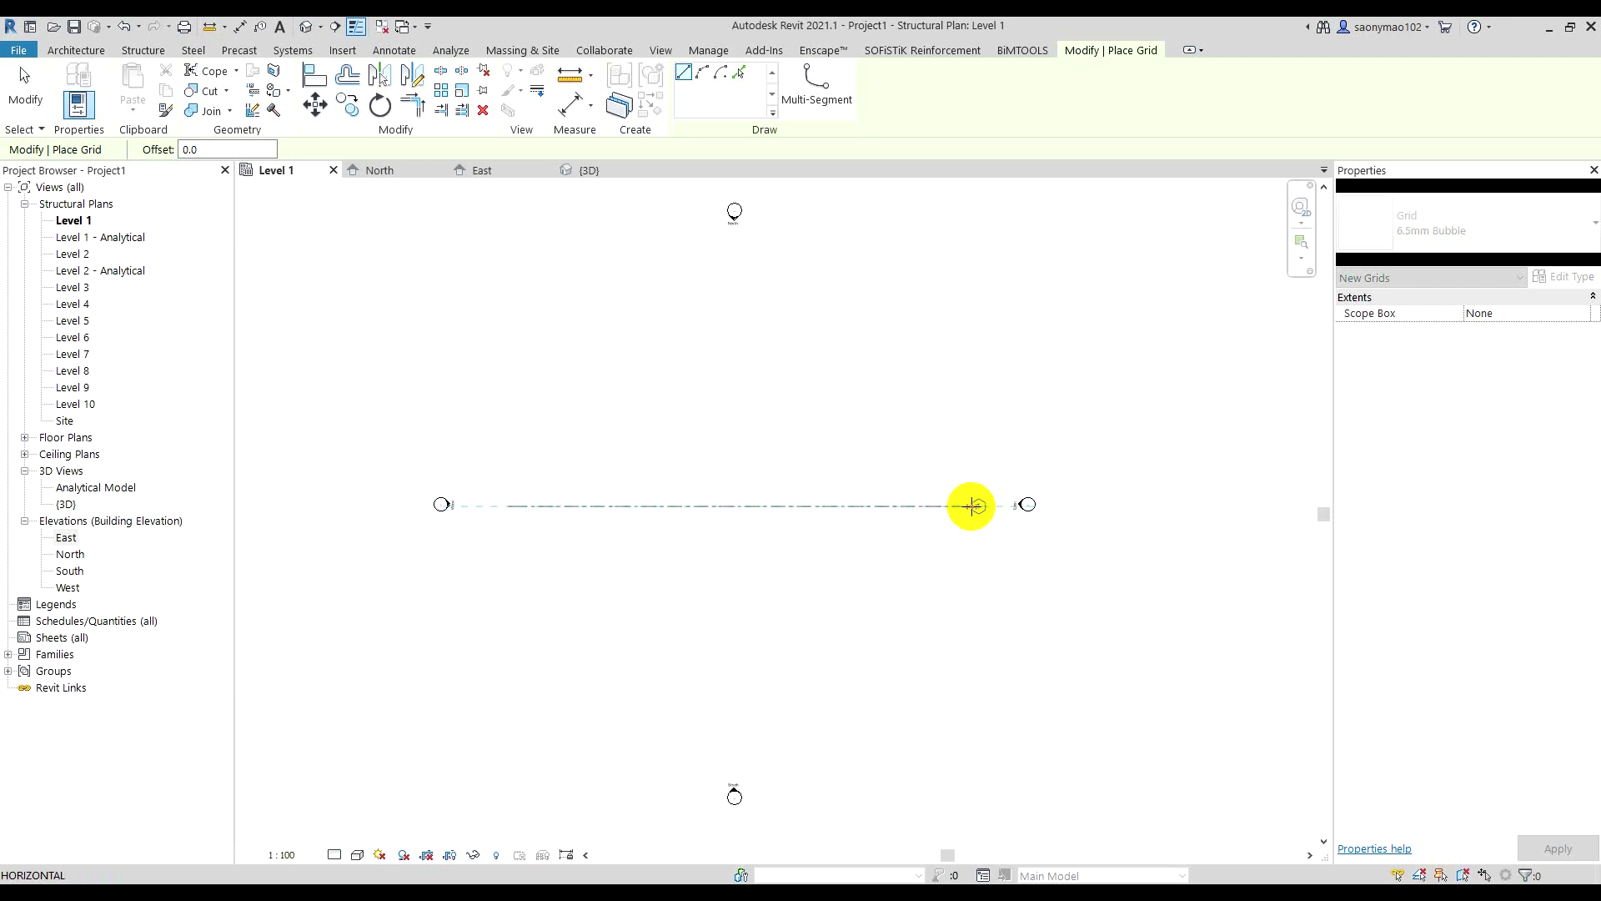
click(981, 506)
scroll(921, 509, up, 1)
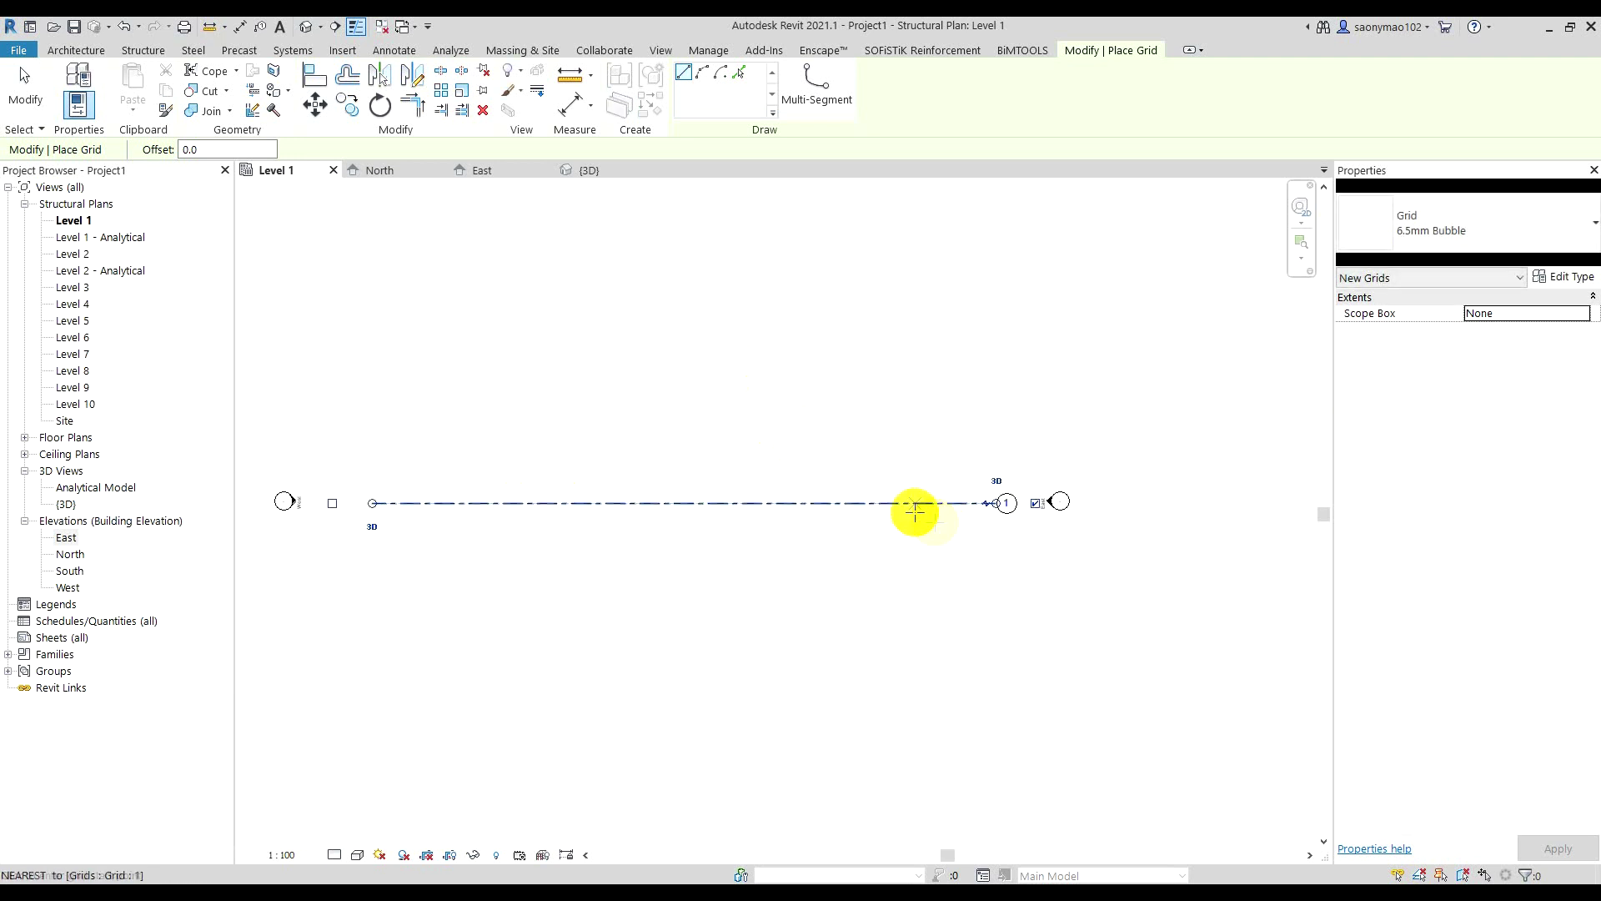
scroll(876, 484, down, 1)
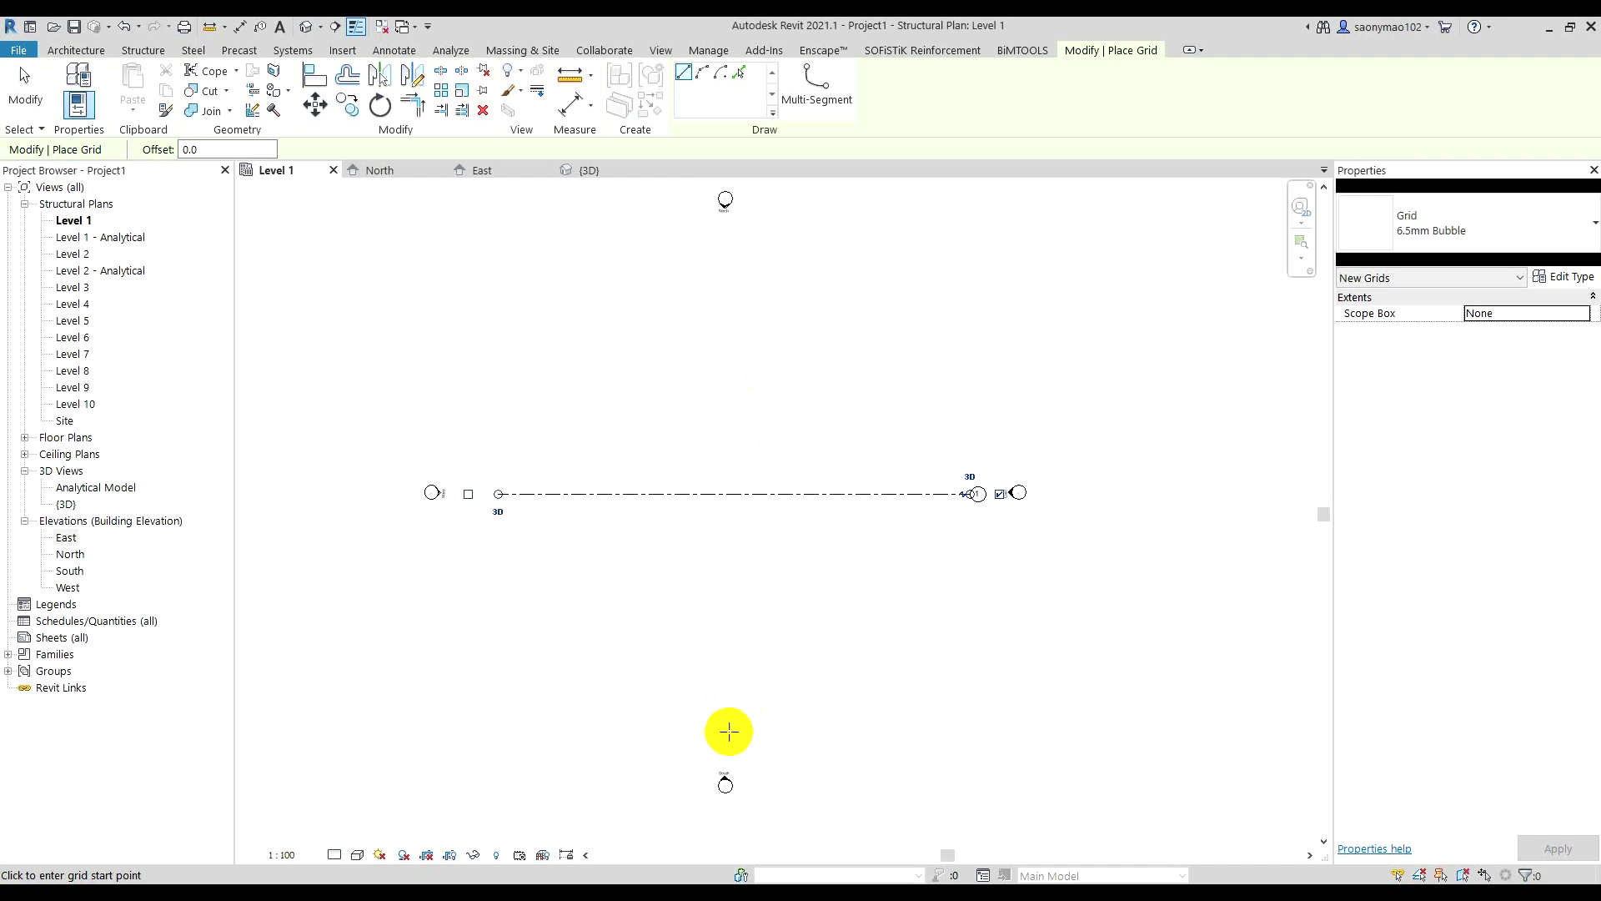
click(728, 732)
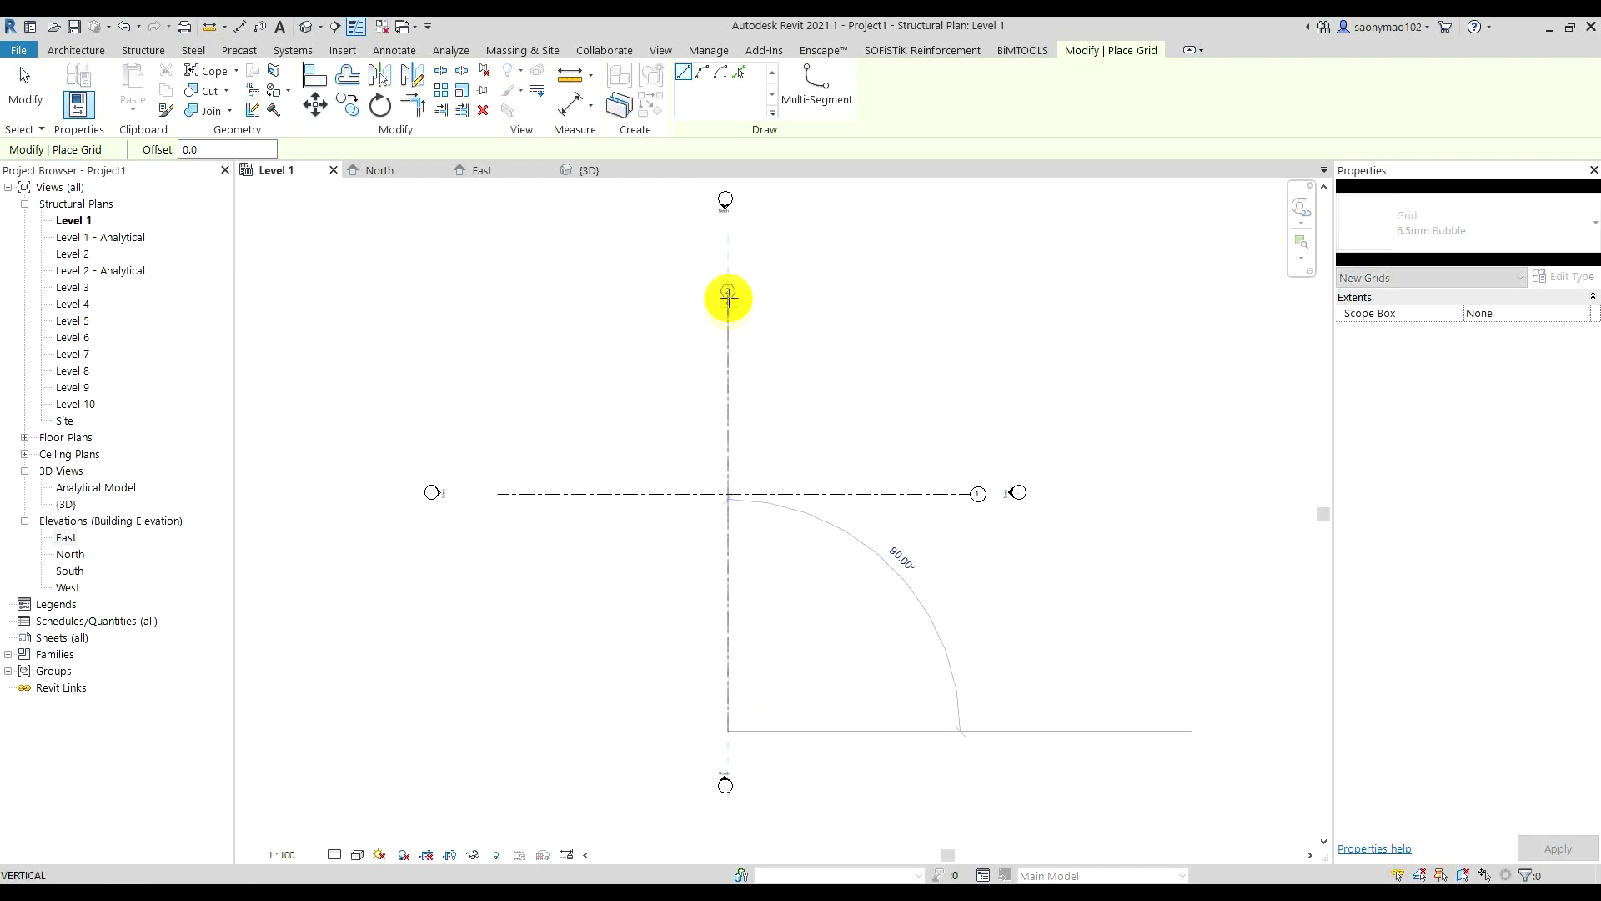
click(727, 248)
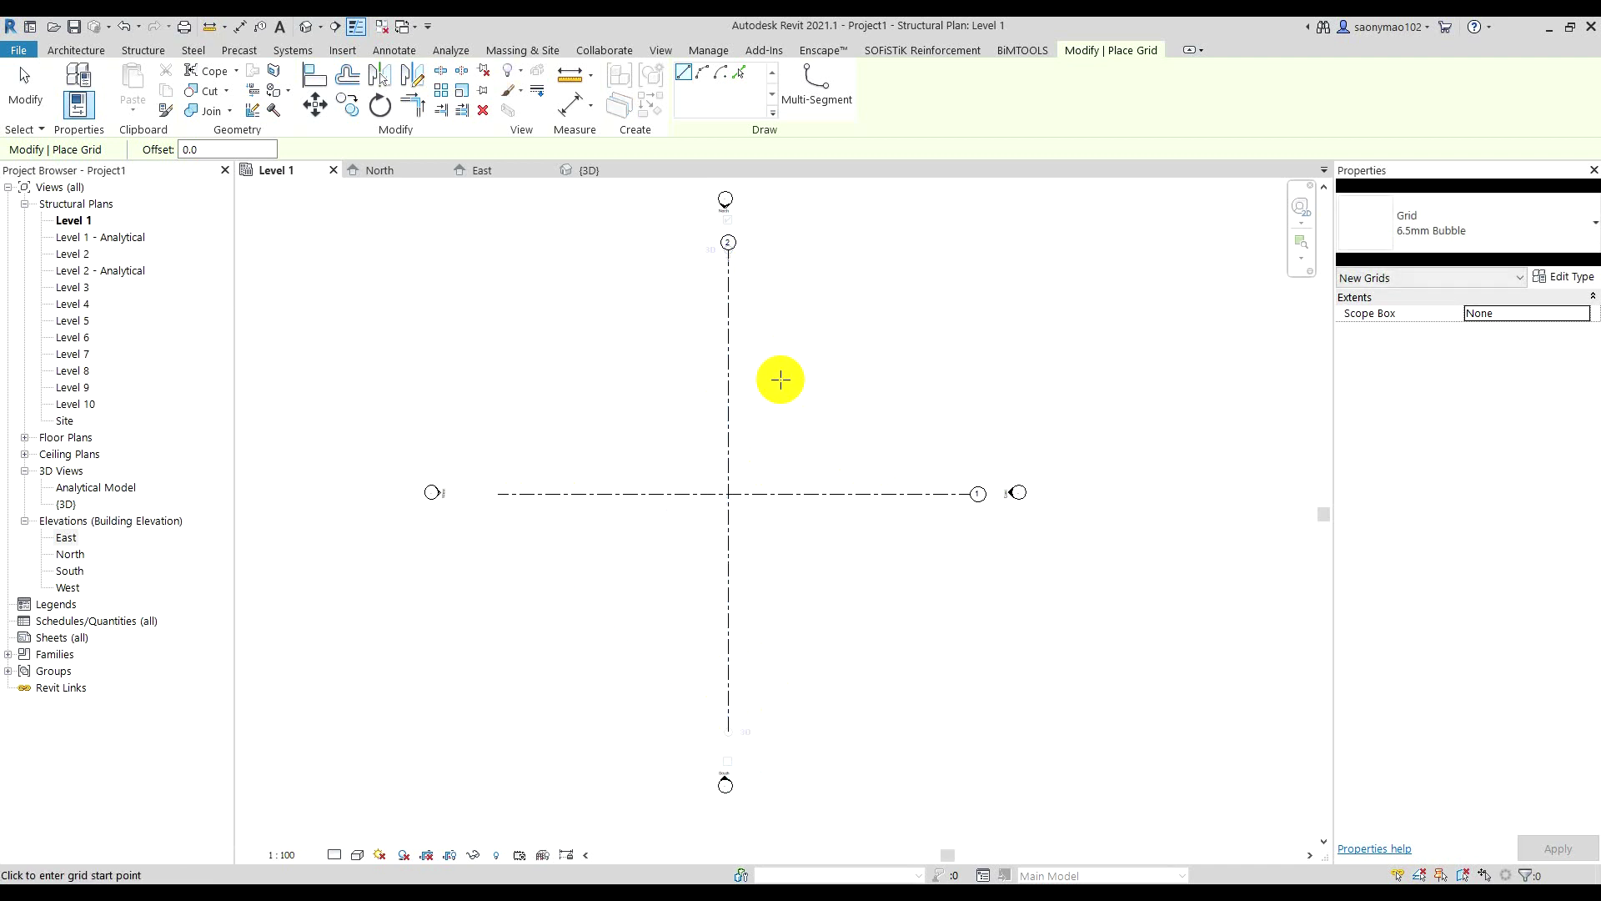
key(Escape)
key(Escape)
scroll(669, 477, down, 1)
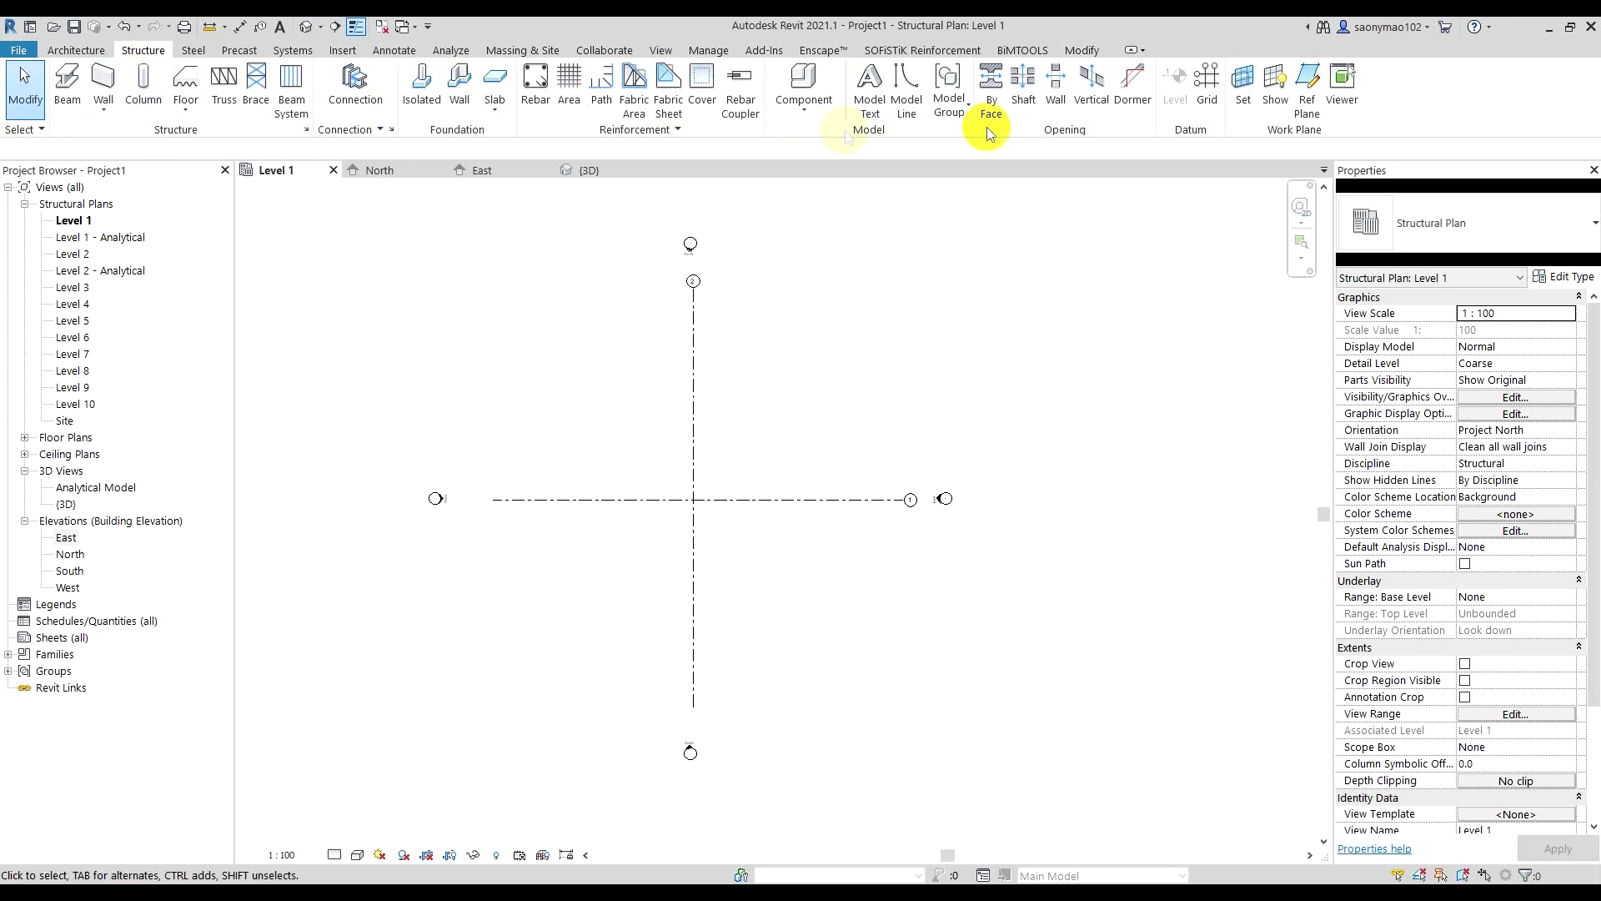
- Set up Model Line with the <Centerline> line style
click(902, 93)
click(901, 100)
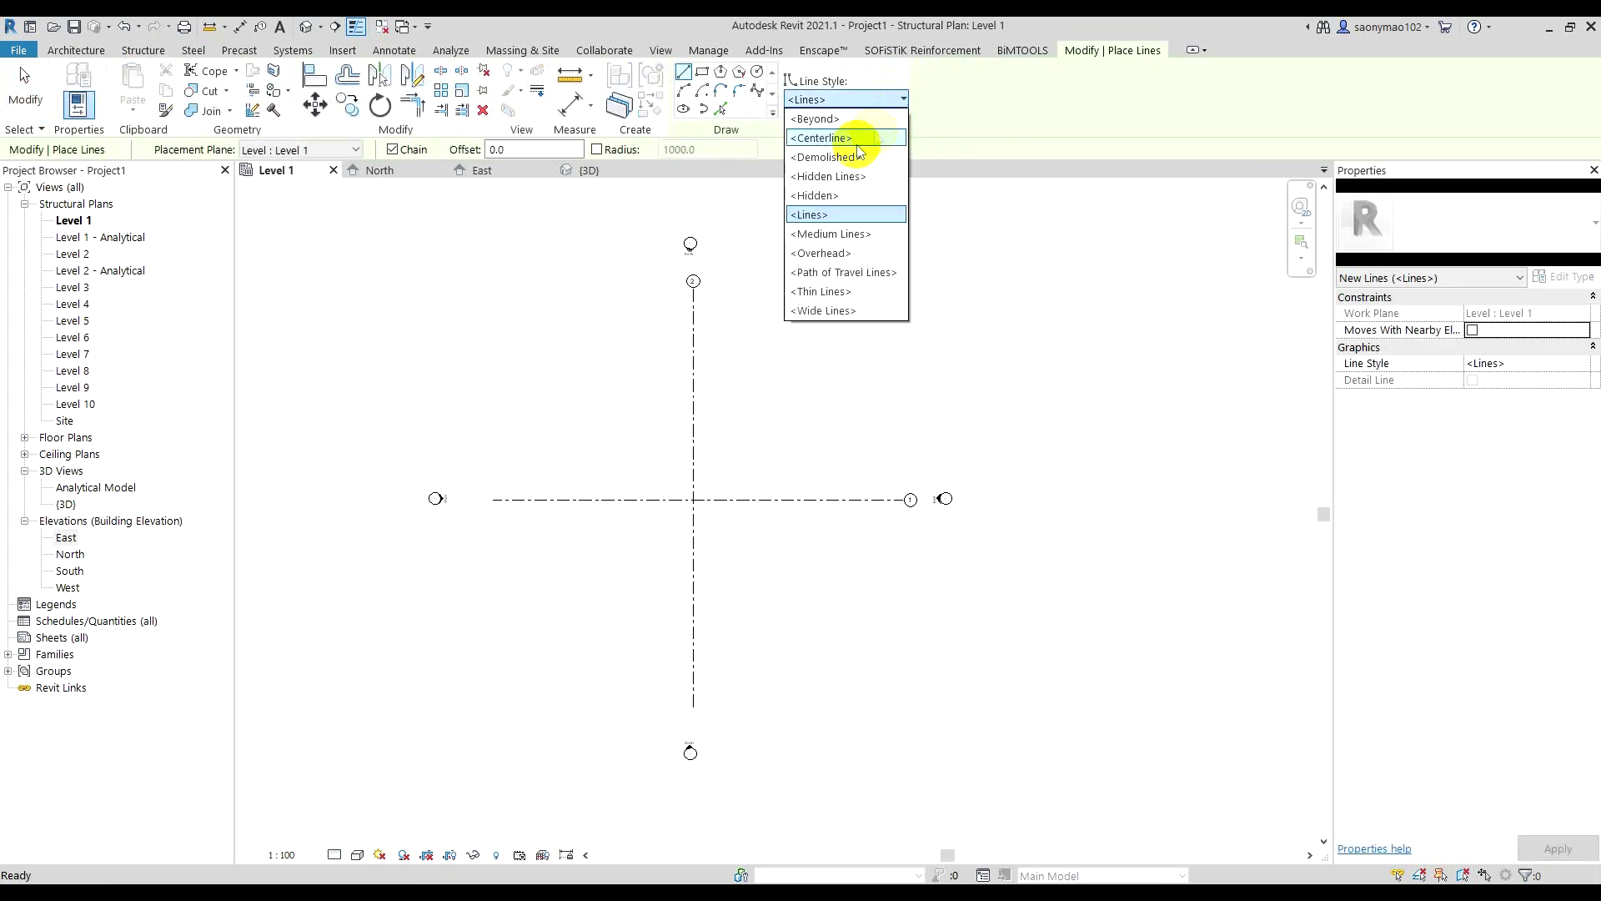
click(846, 131)
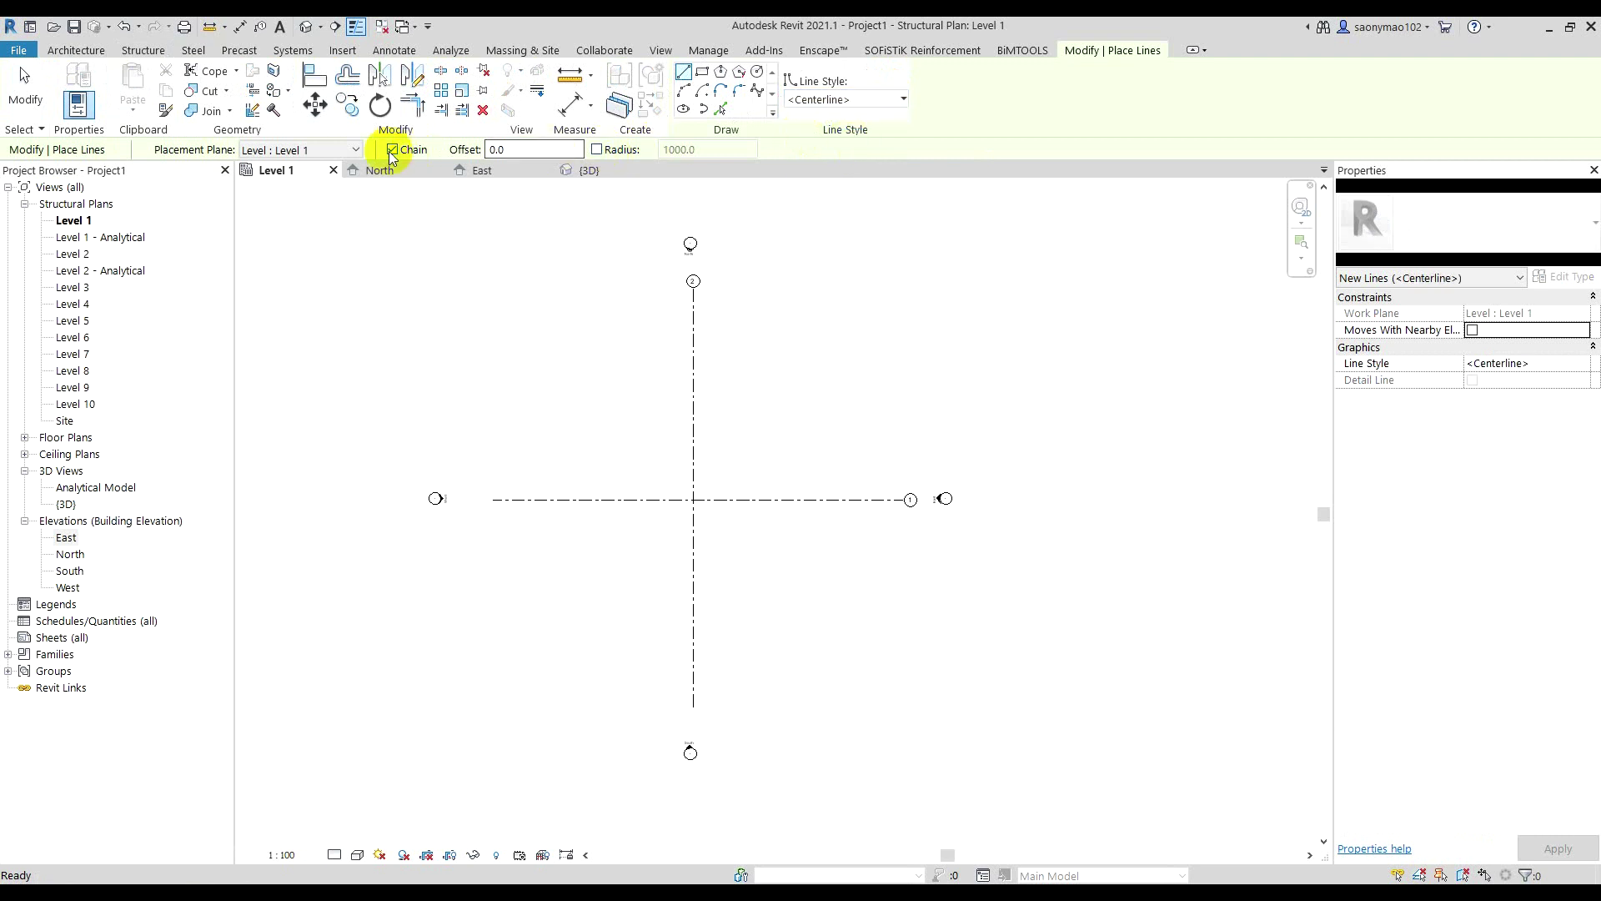
- Draw a circle of radius 8000 centred on the grid 1/2 intersection
click(693, 498)
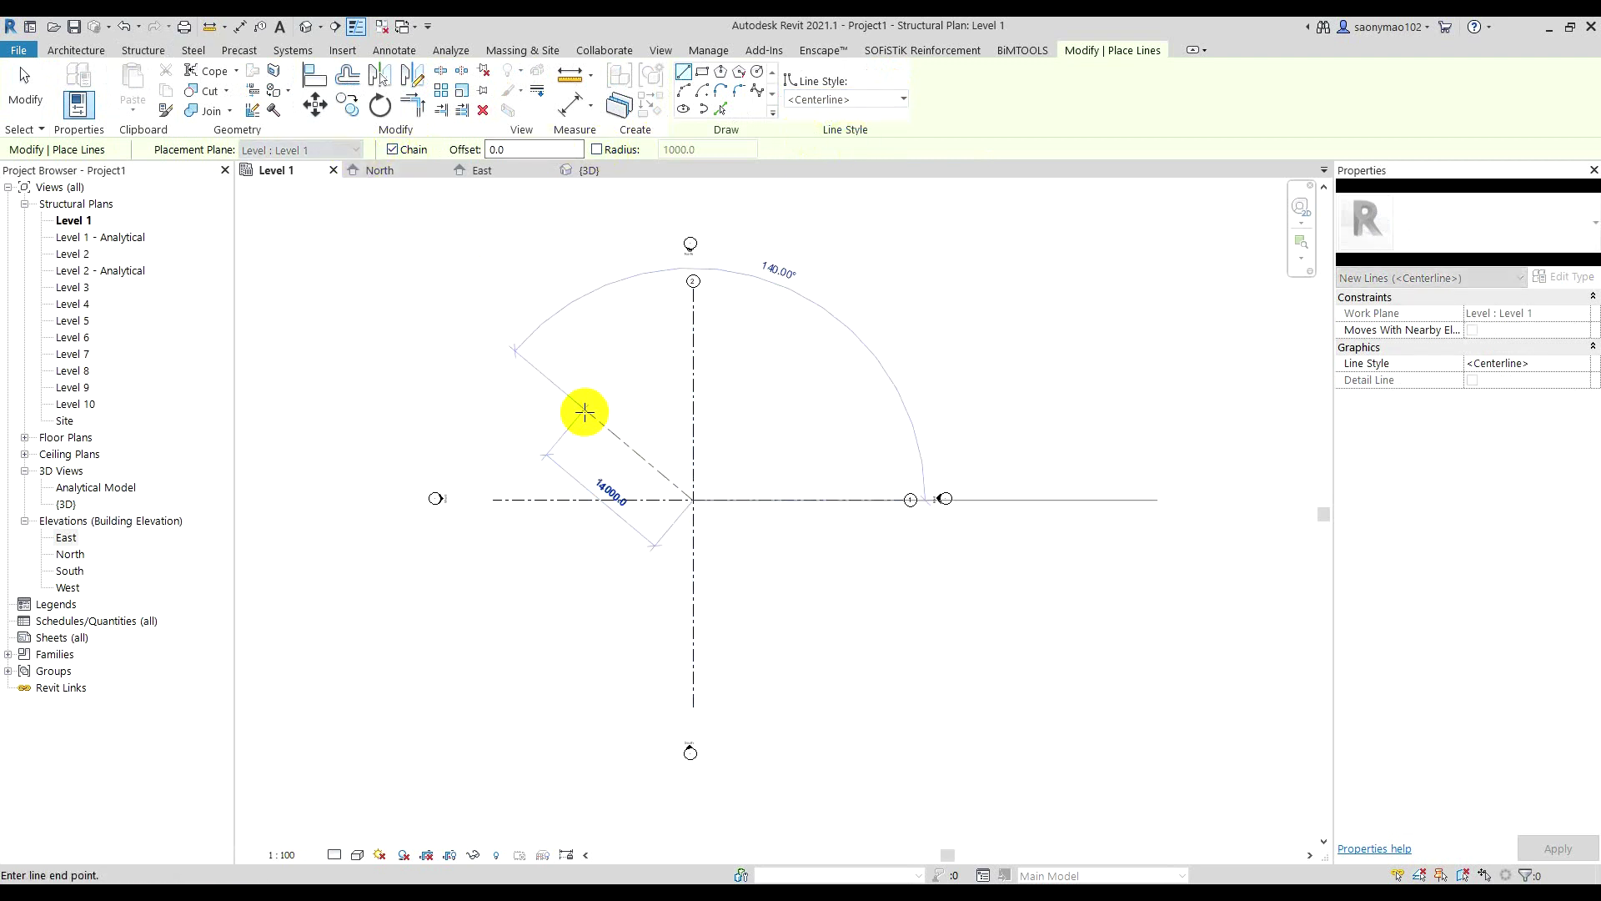
click(758, 72)
click(693, 499)
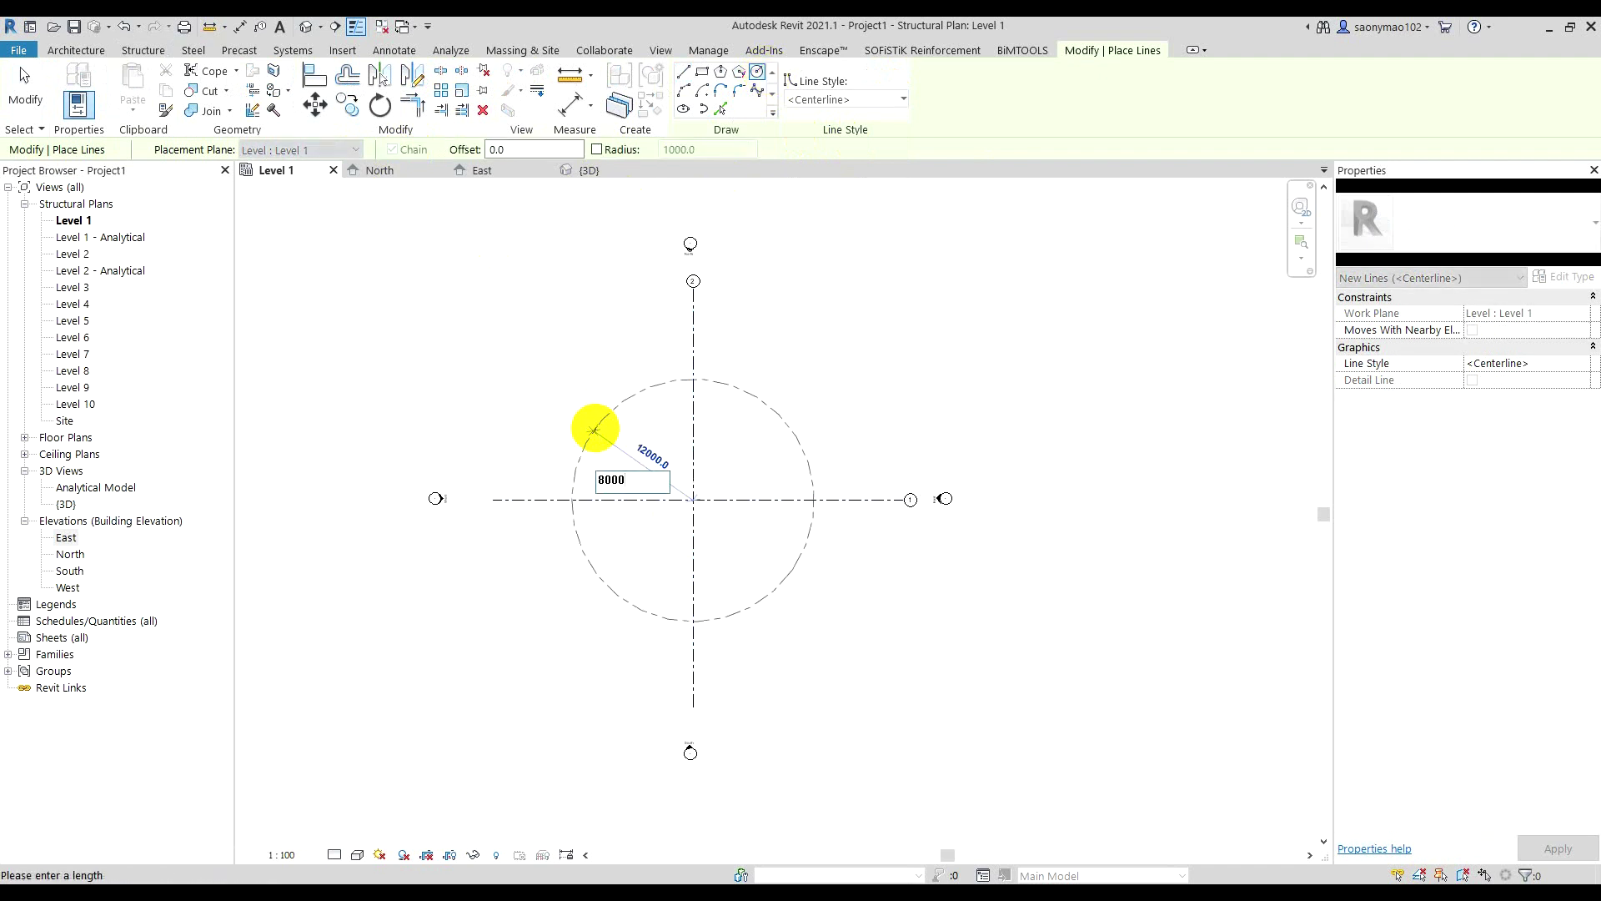
key(Return)
scroll(642, 501, up, 2)
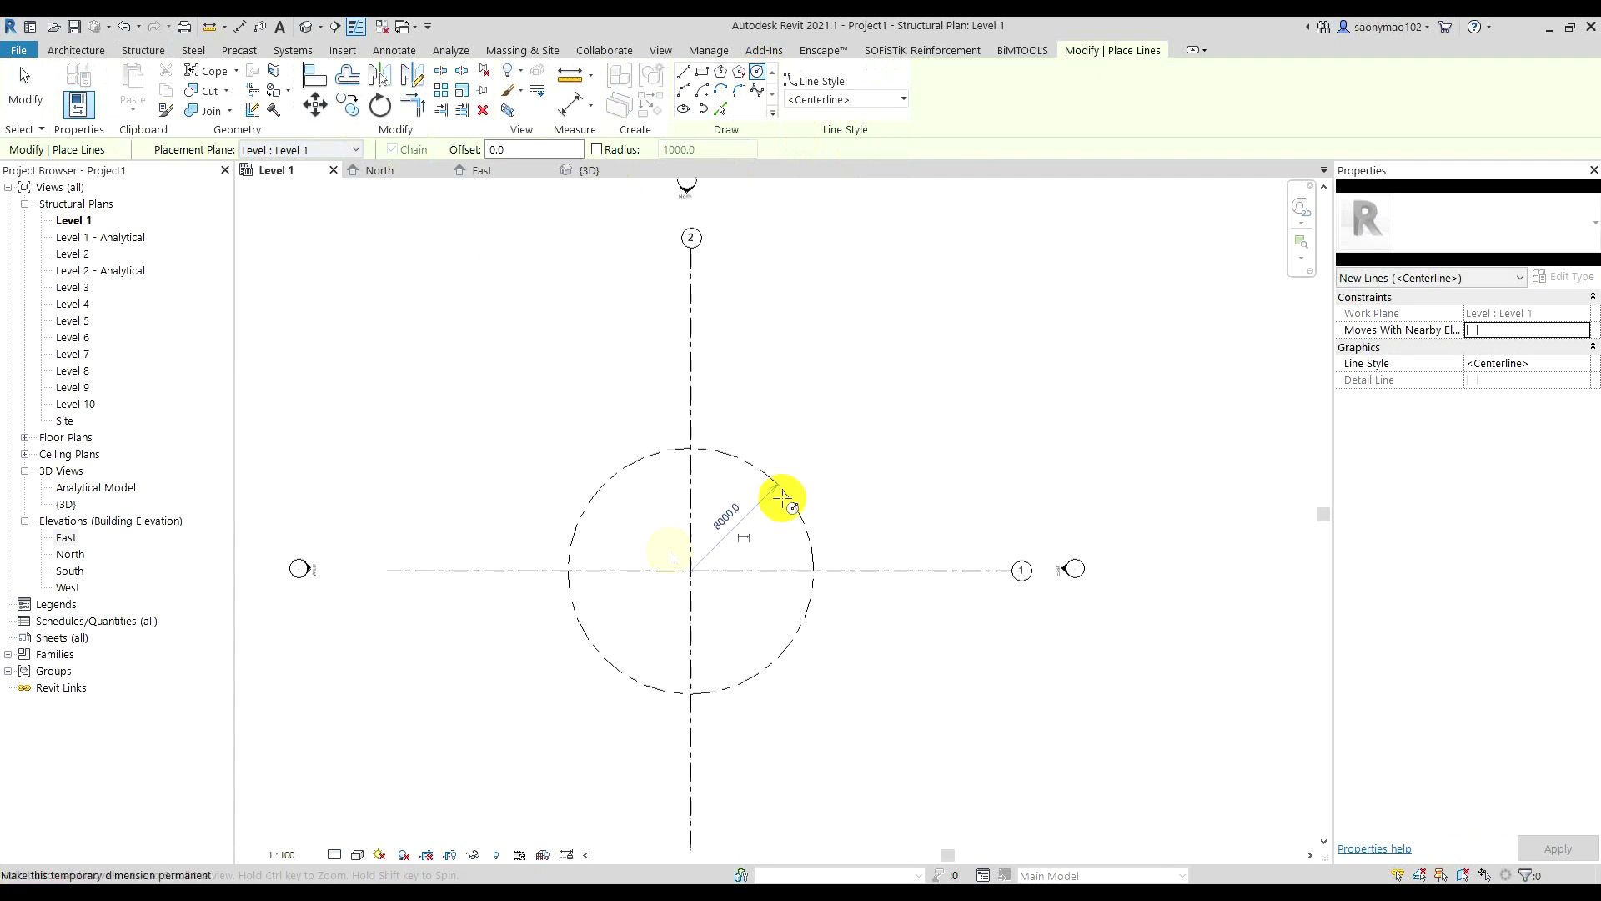
key(Escape)
key(Escape)
scroll(667, 550, up, 1)
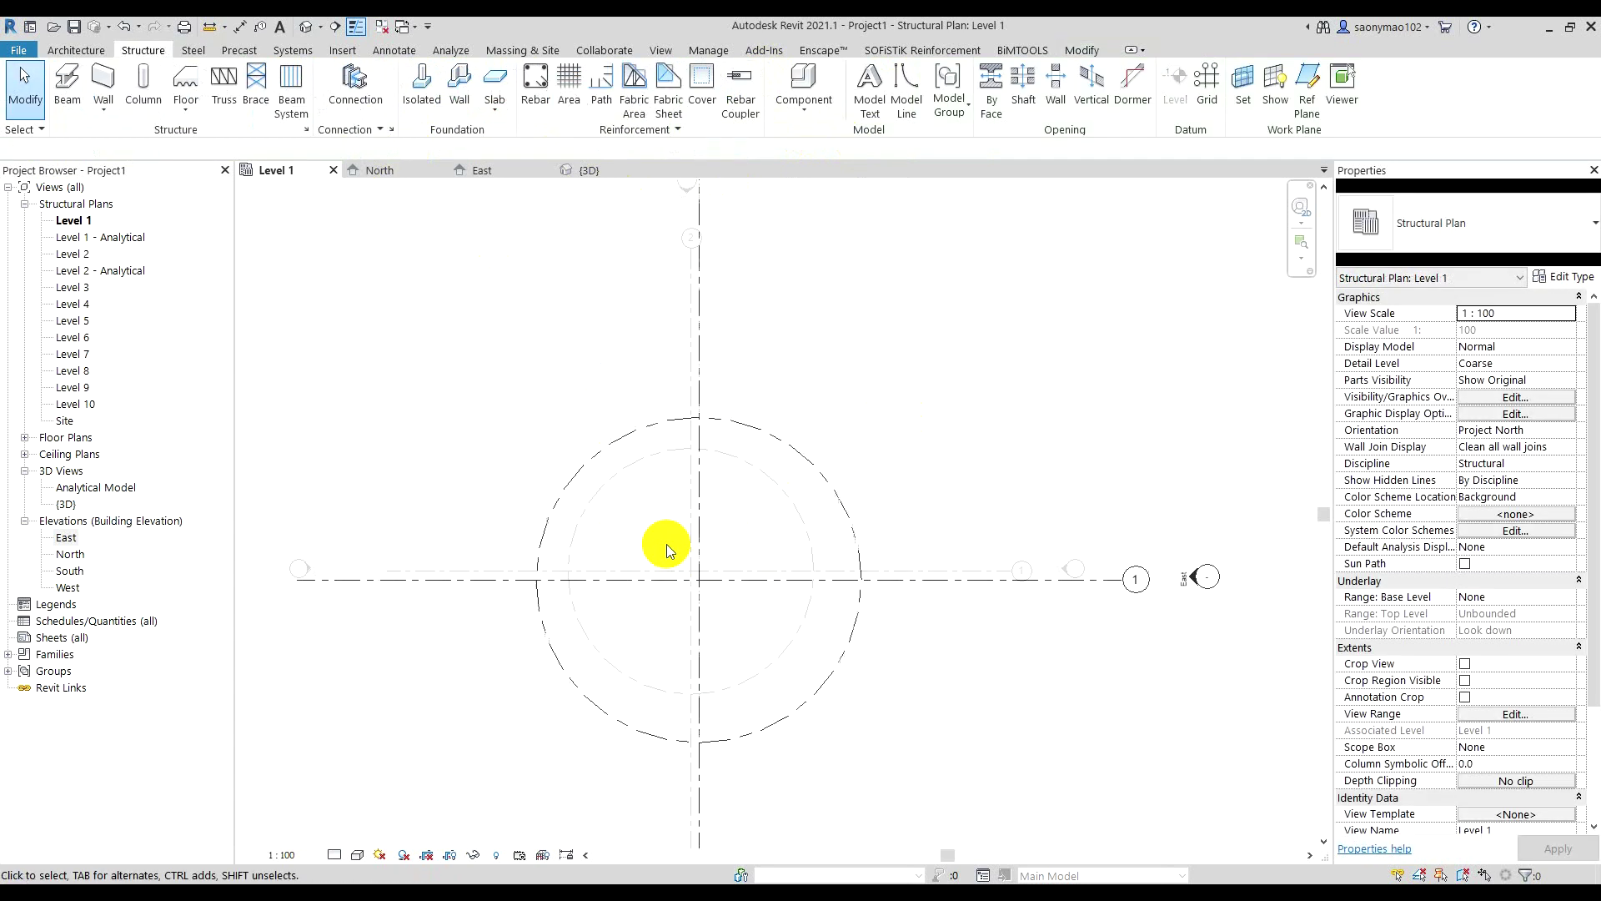
- Pull grid 2's top end and grid 1's right end in toward the circle
scroll(665, 544, down, 1)
click(690, 337)
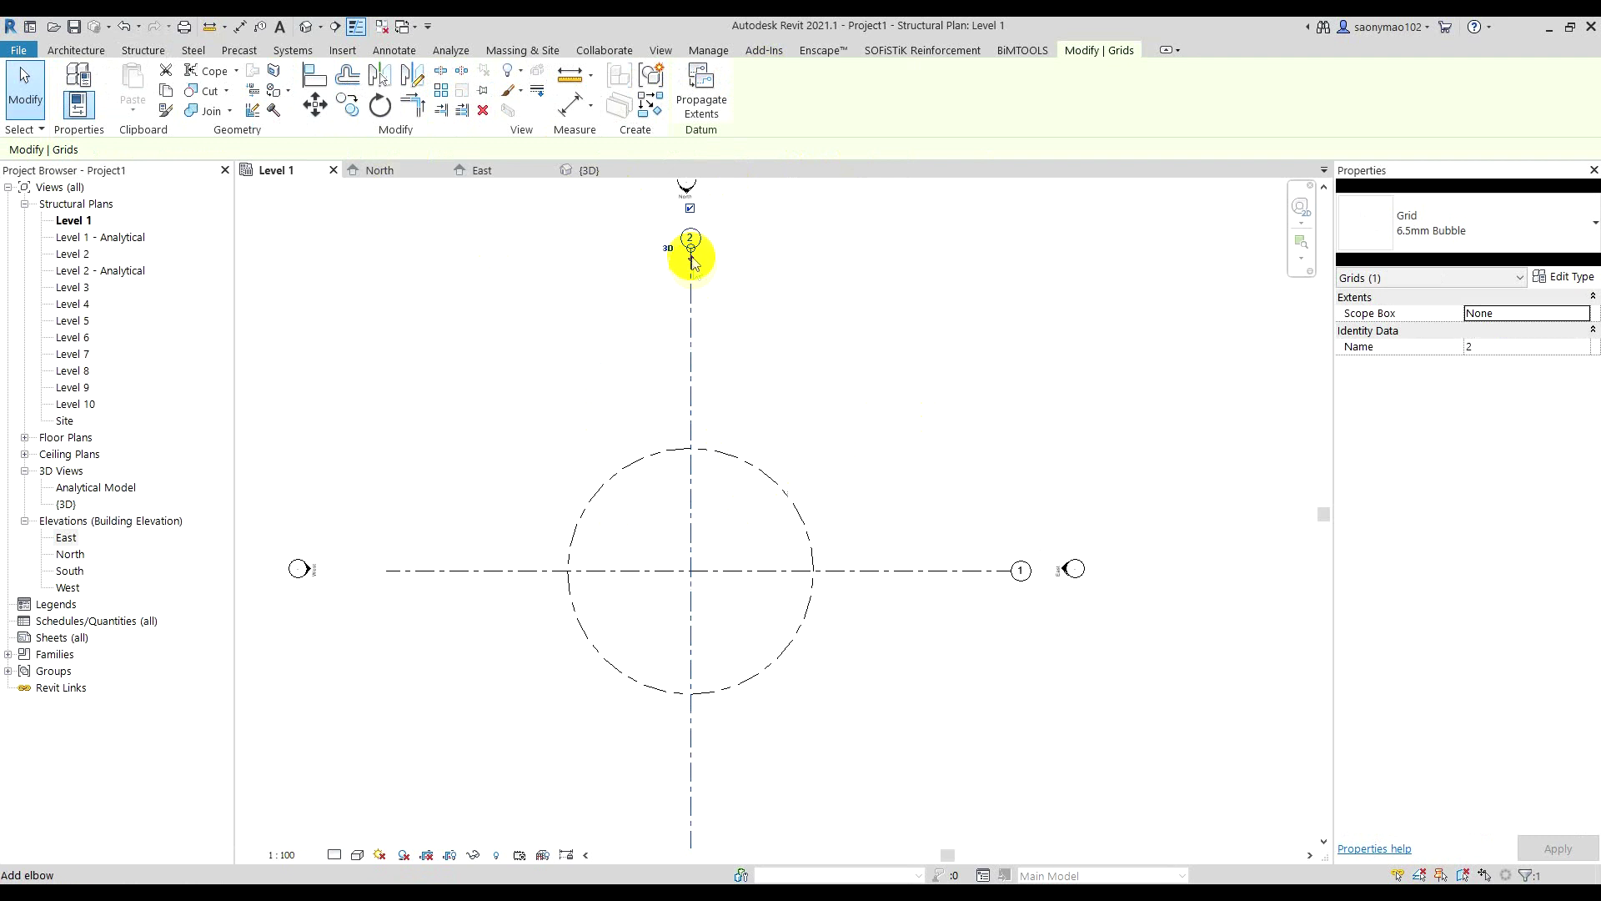
drag(690, 250, 690, 297)
click(946, 571)
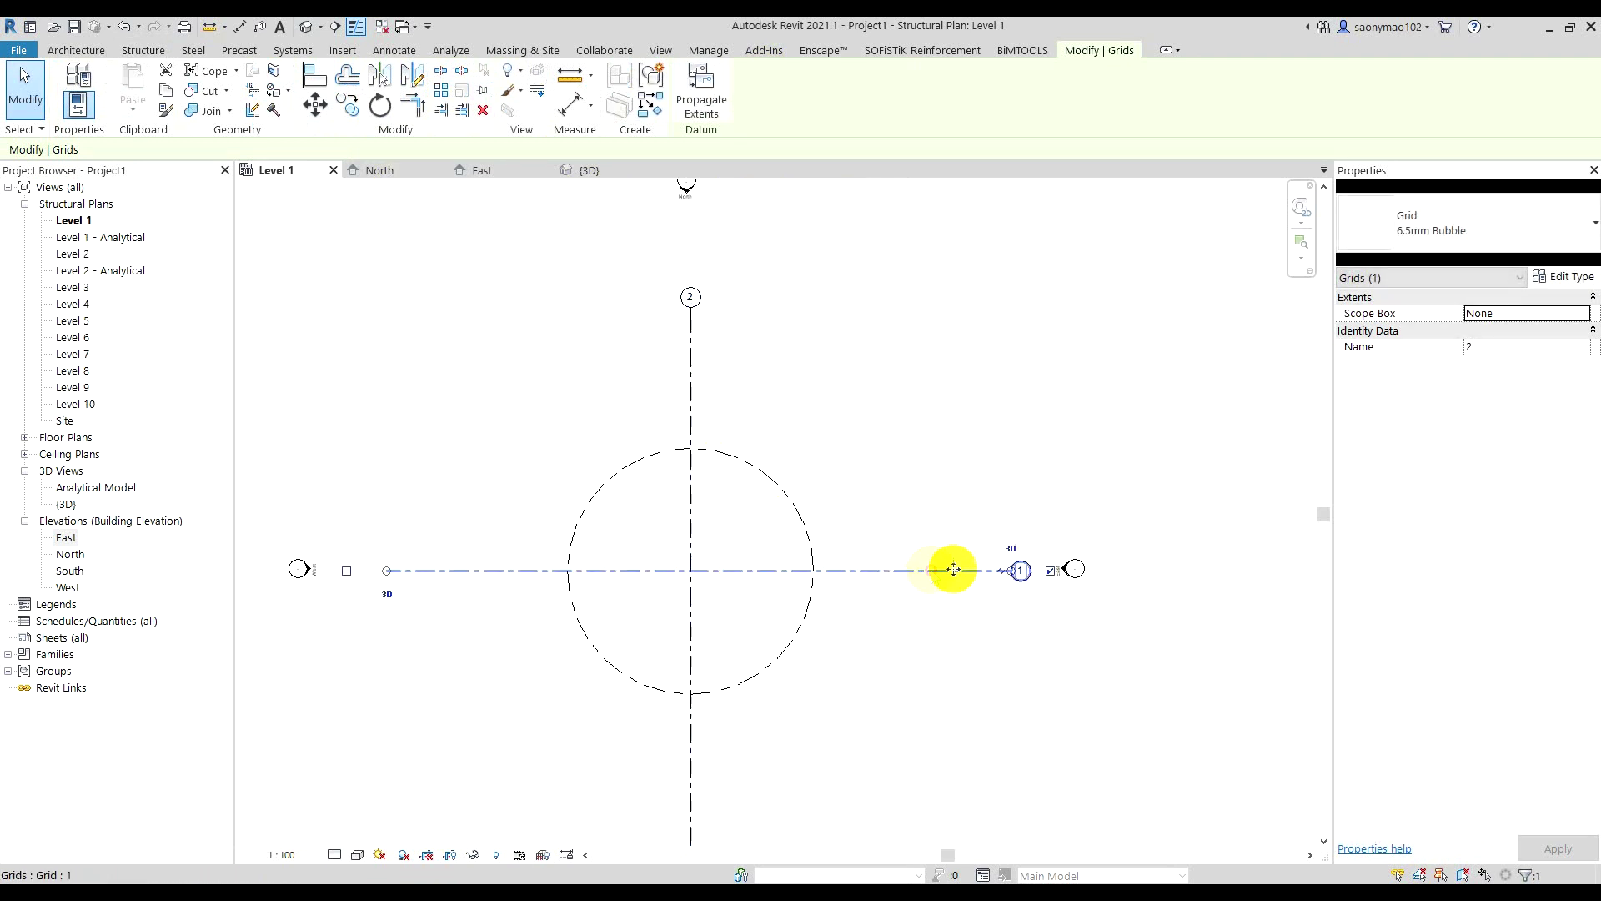
drag(1009, 579, 950, 580)
click(903, 452)
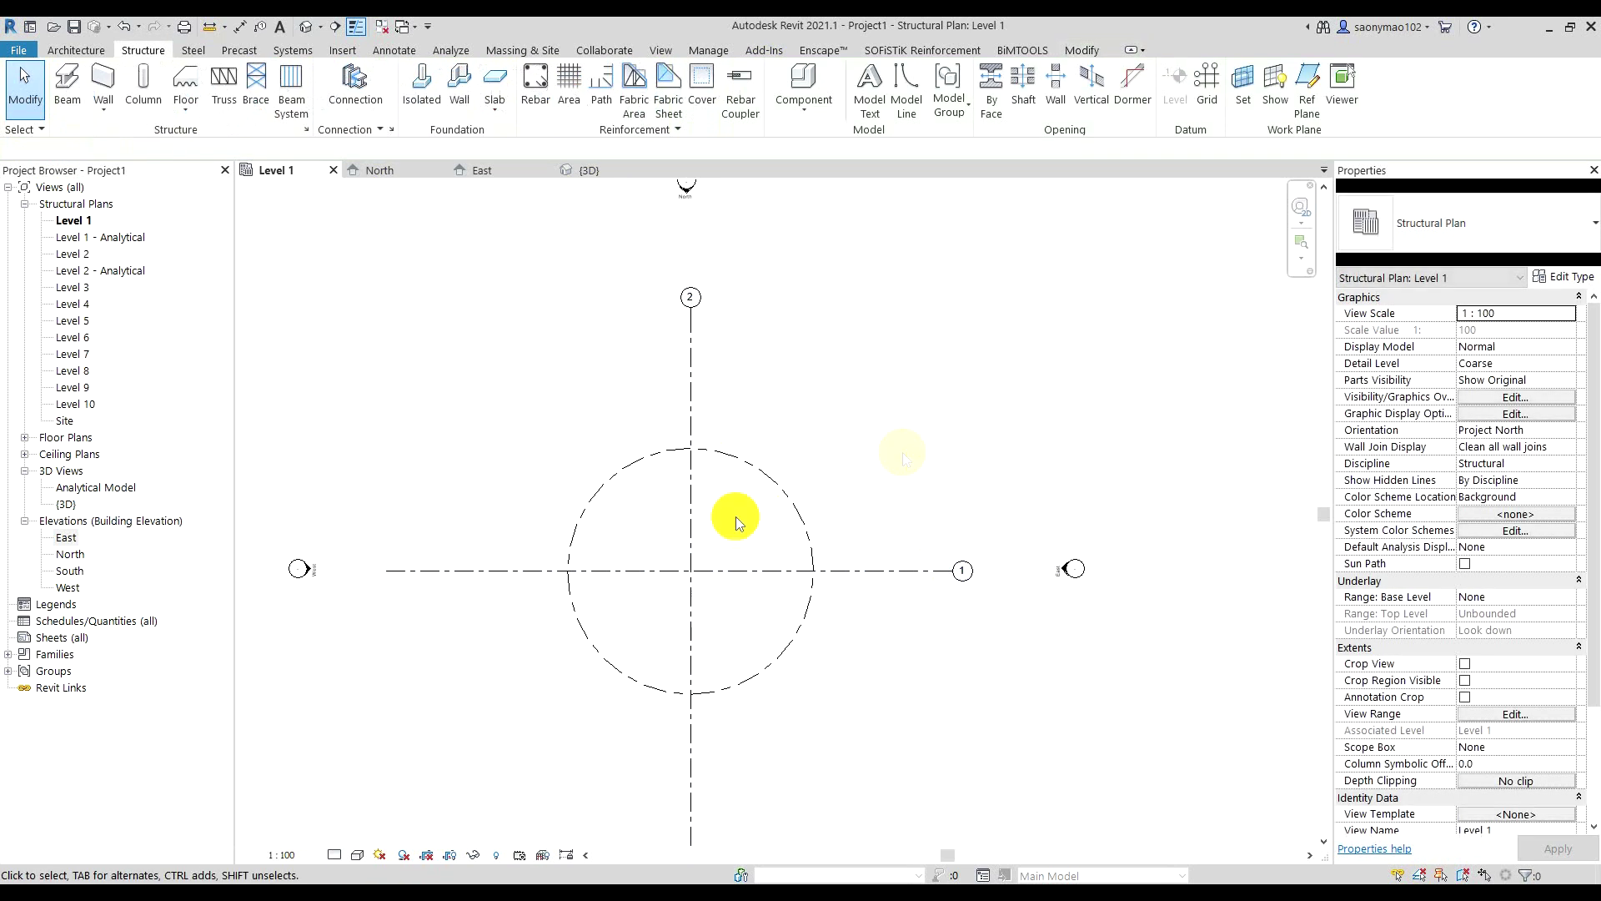
scroll(702, 527, up, 1)
middle_drag(617, 569, 651, 560)
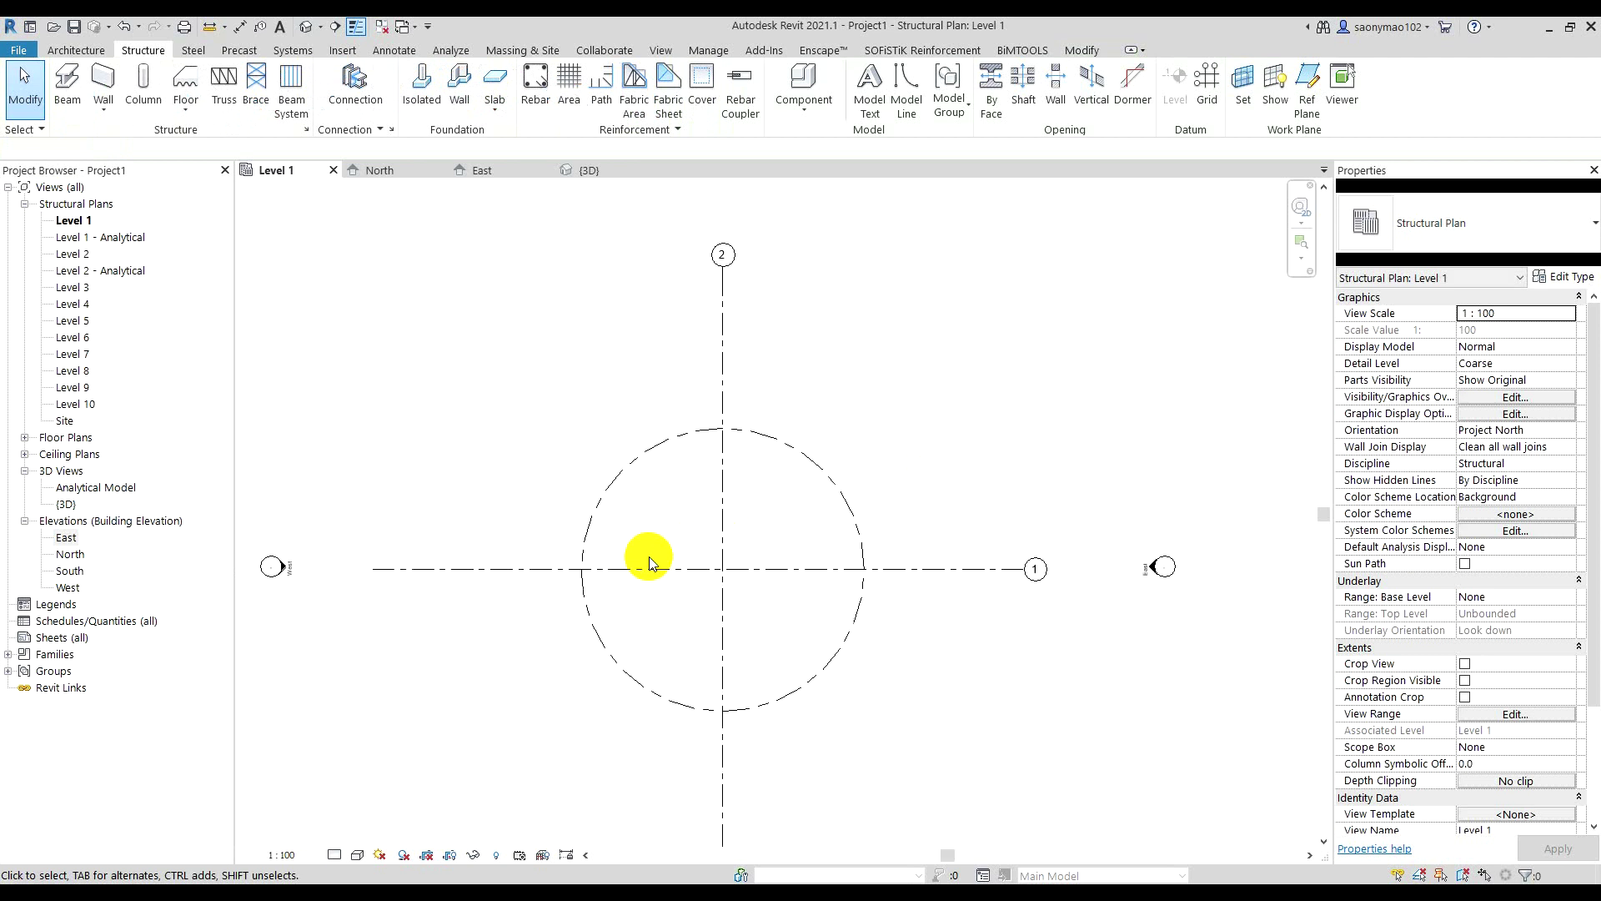
scroll(651, 563, up, 1)
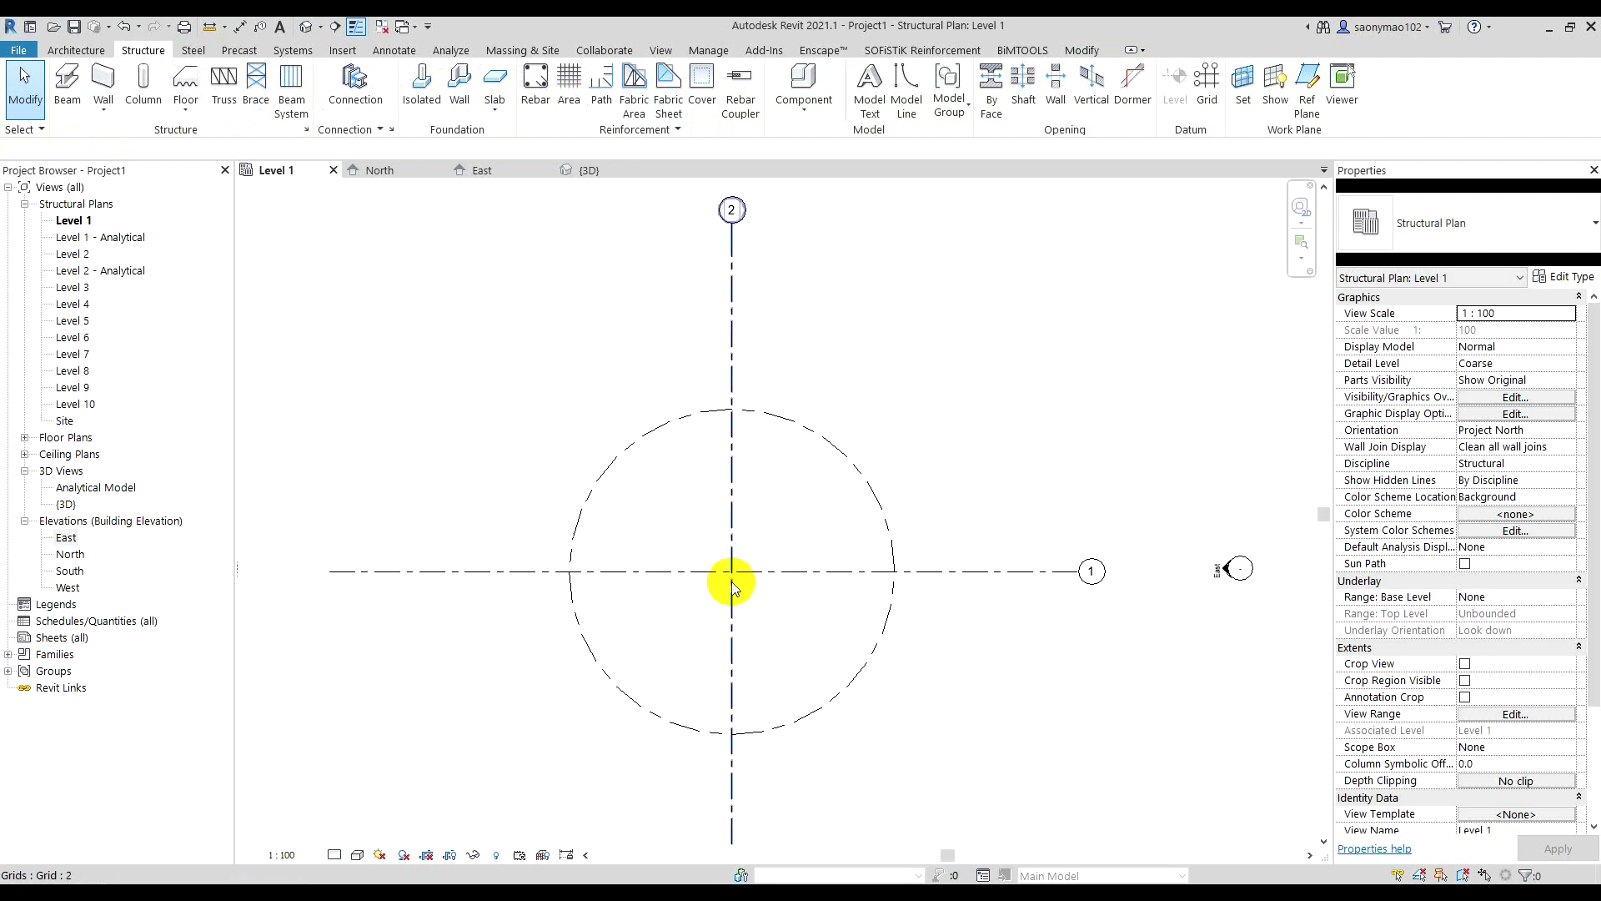
click(902, 98)
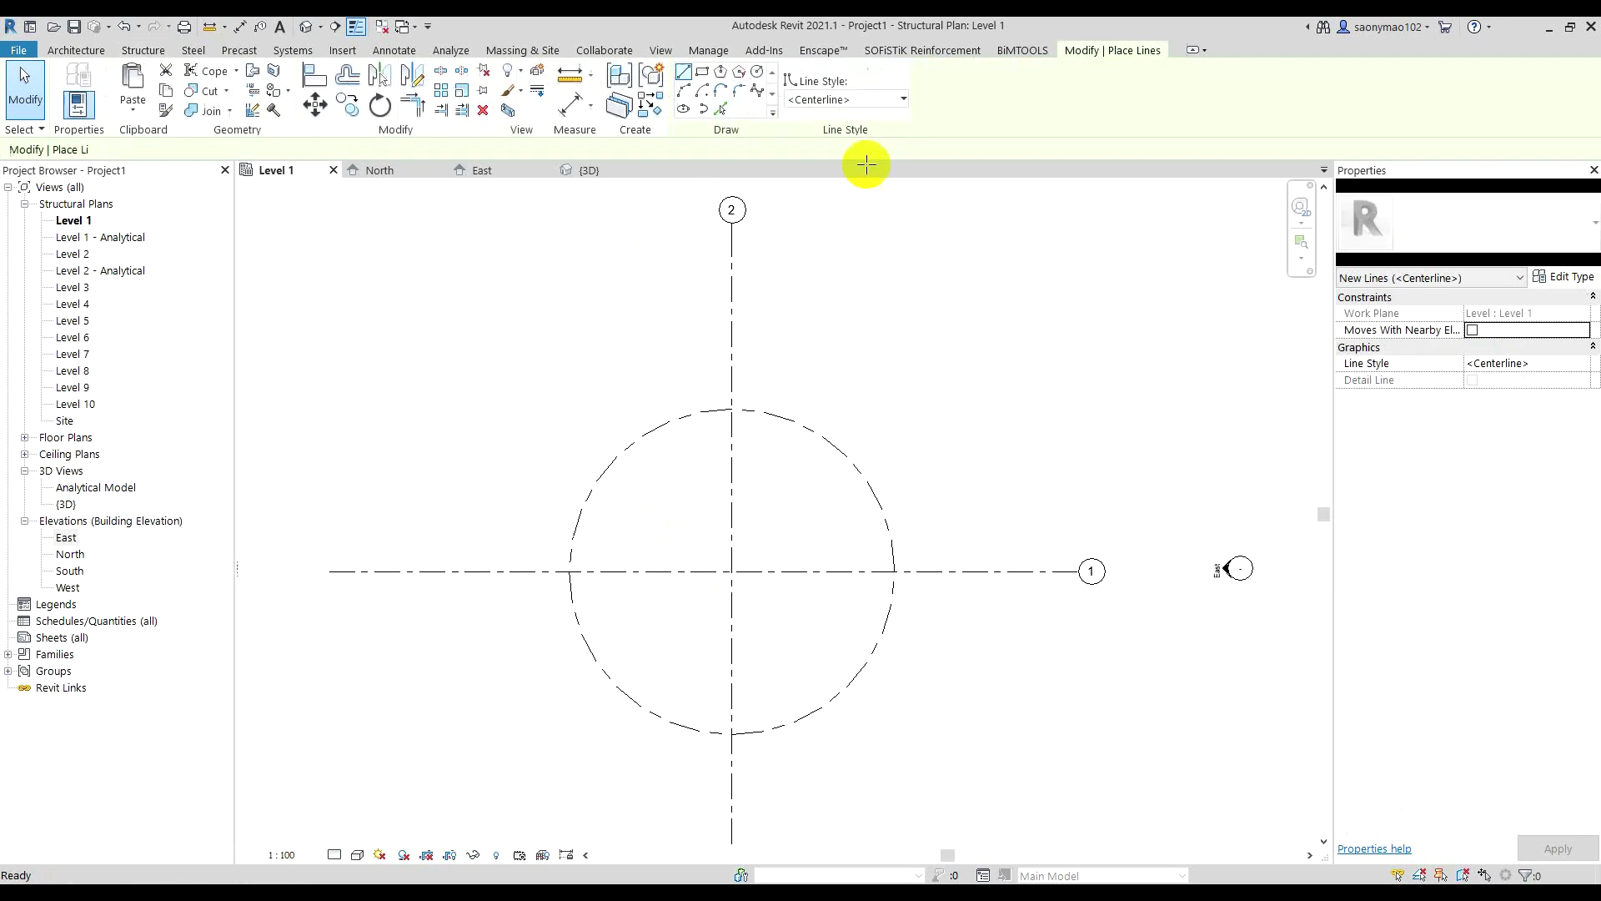
- Draw a 12800-radius circle centred on the grid intersection
click(764, 75)
click(732, 571)
text(12800)
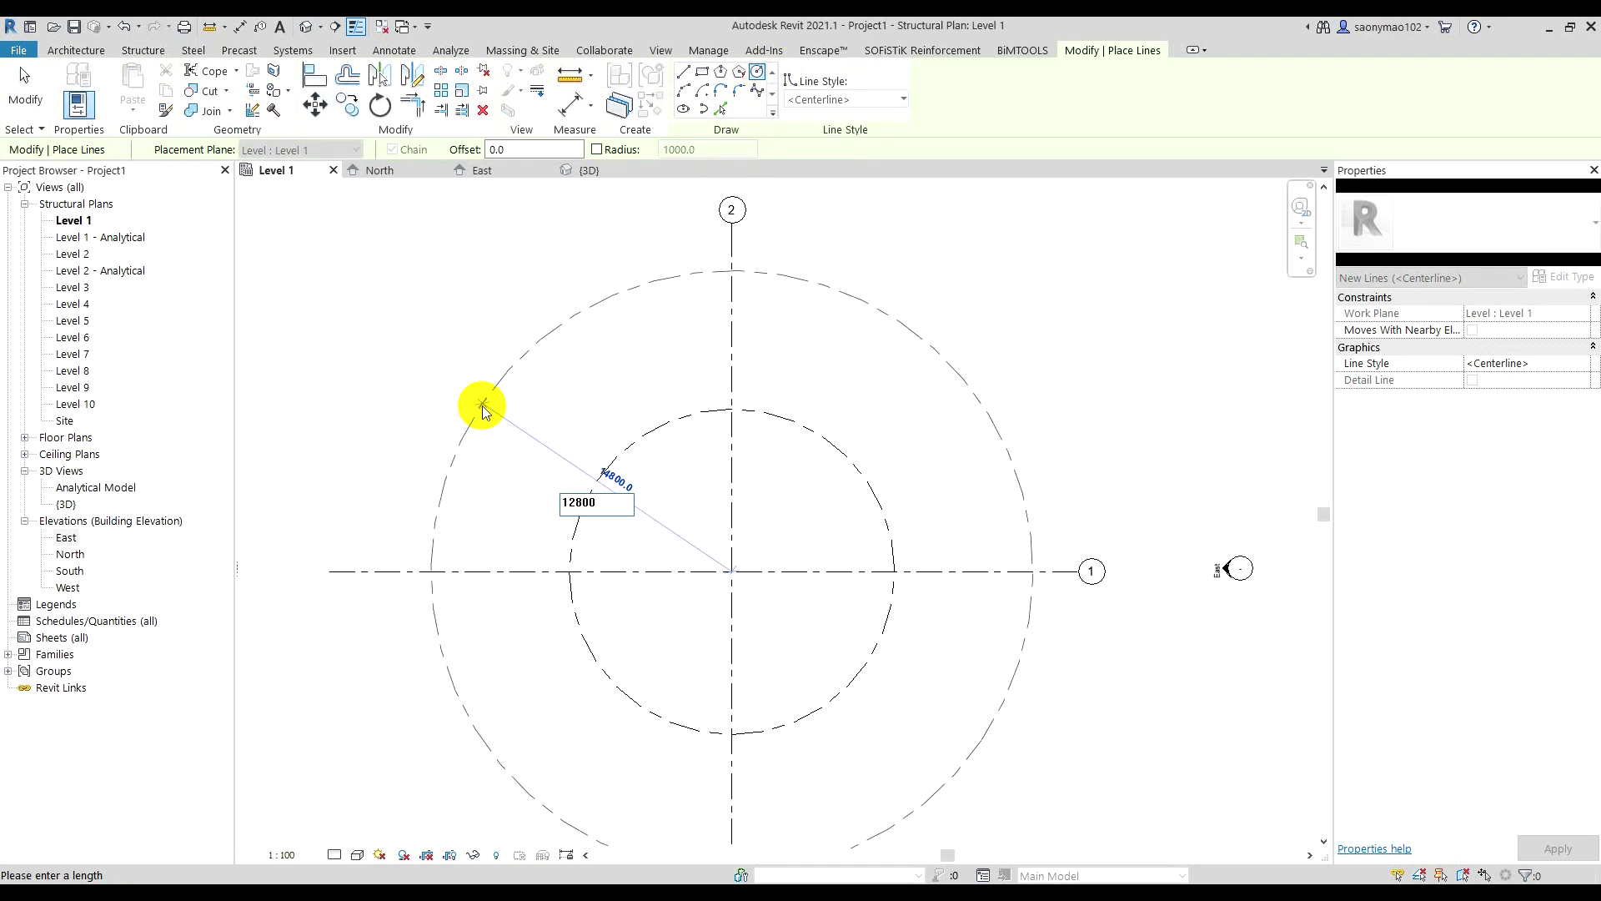
key(Return)
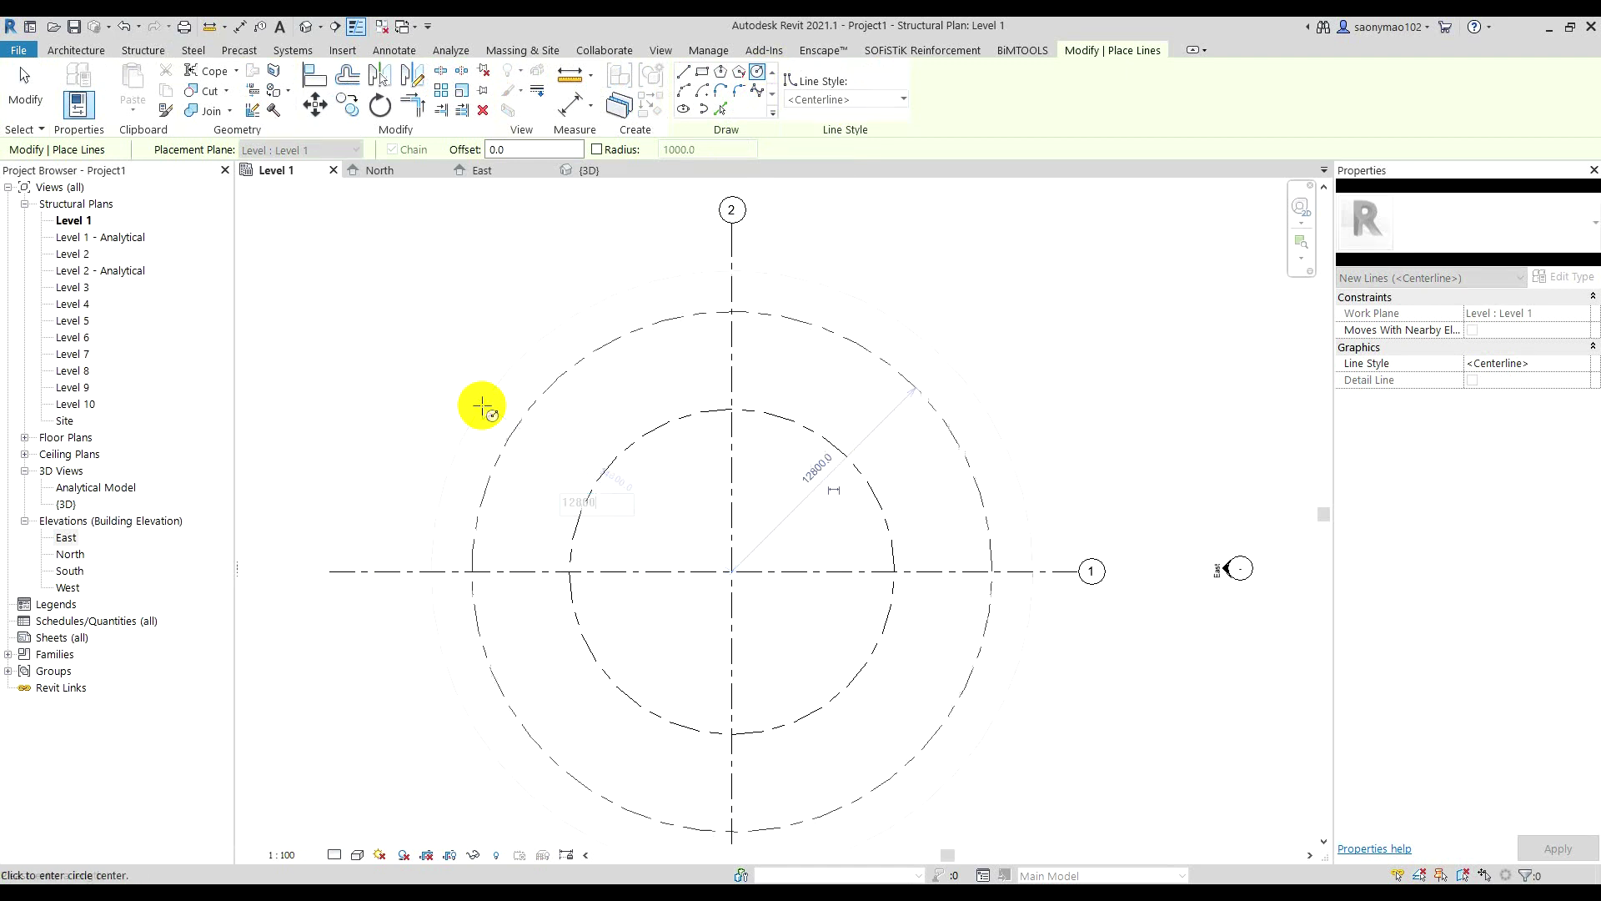
key(Escape)
key(Escape)
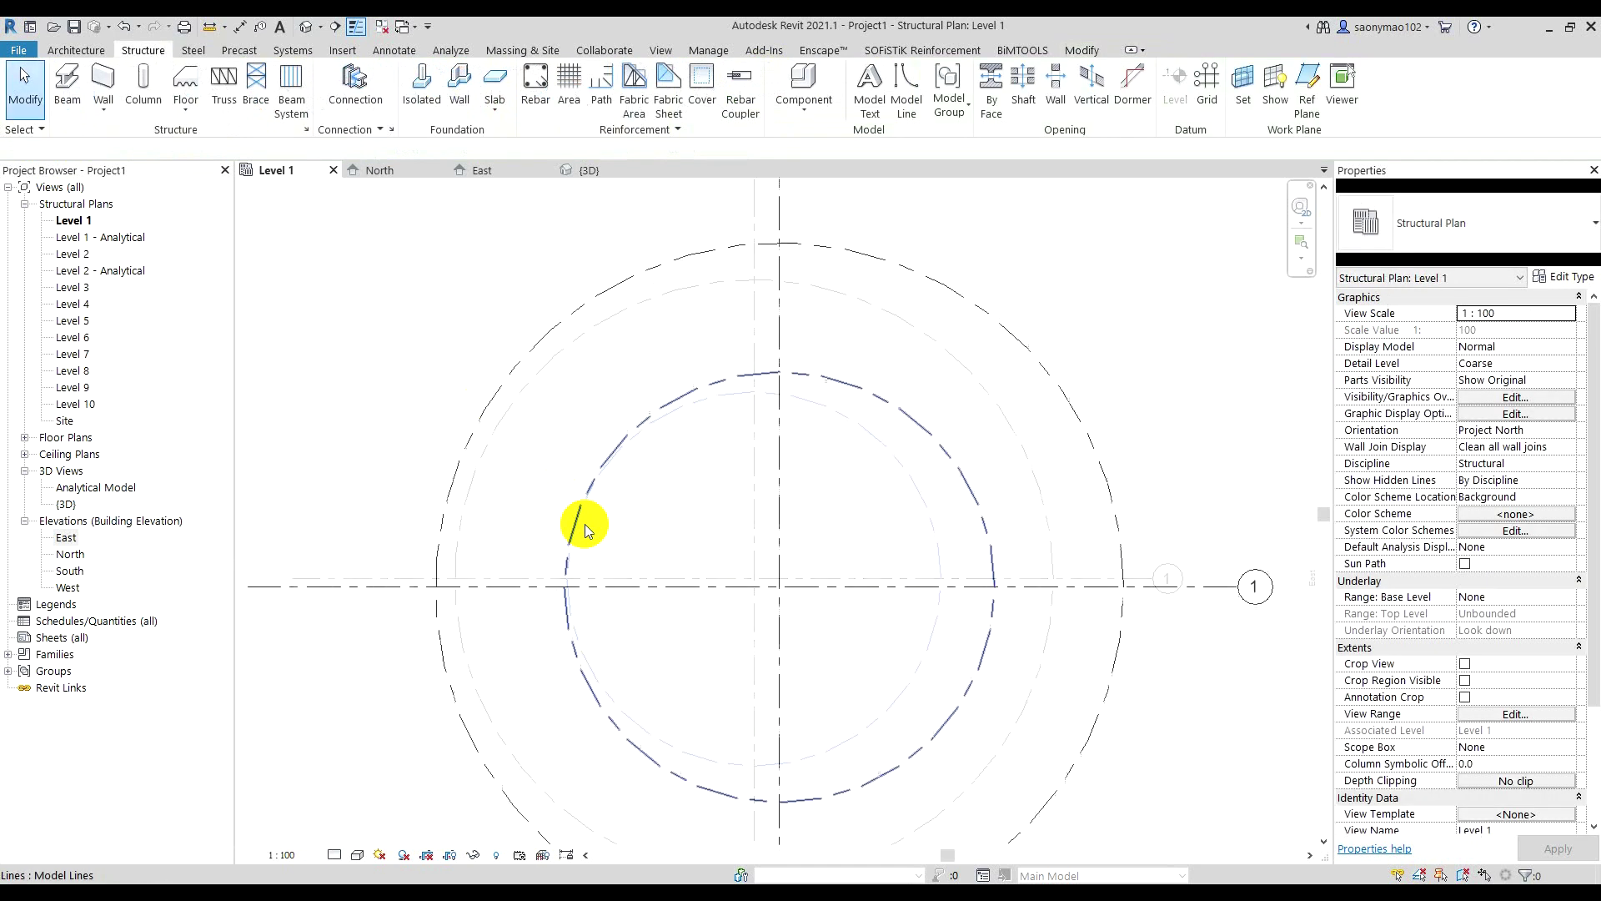
- Select the outer circle to verify its 12800 radius, then deselect it
scroll(571, 469, down, 1)
scroll(612, 504, up, 2)
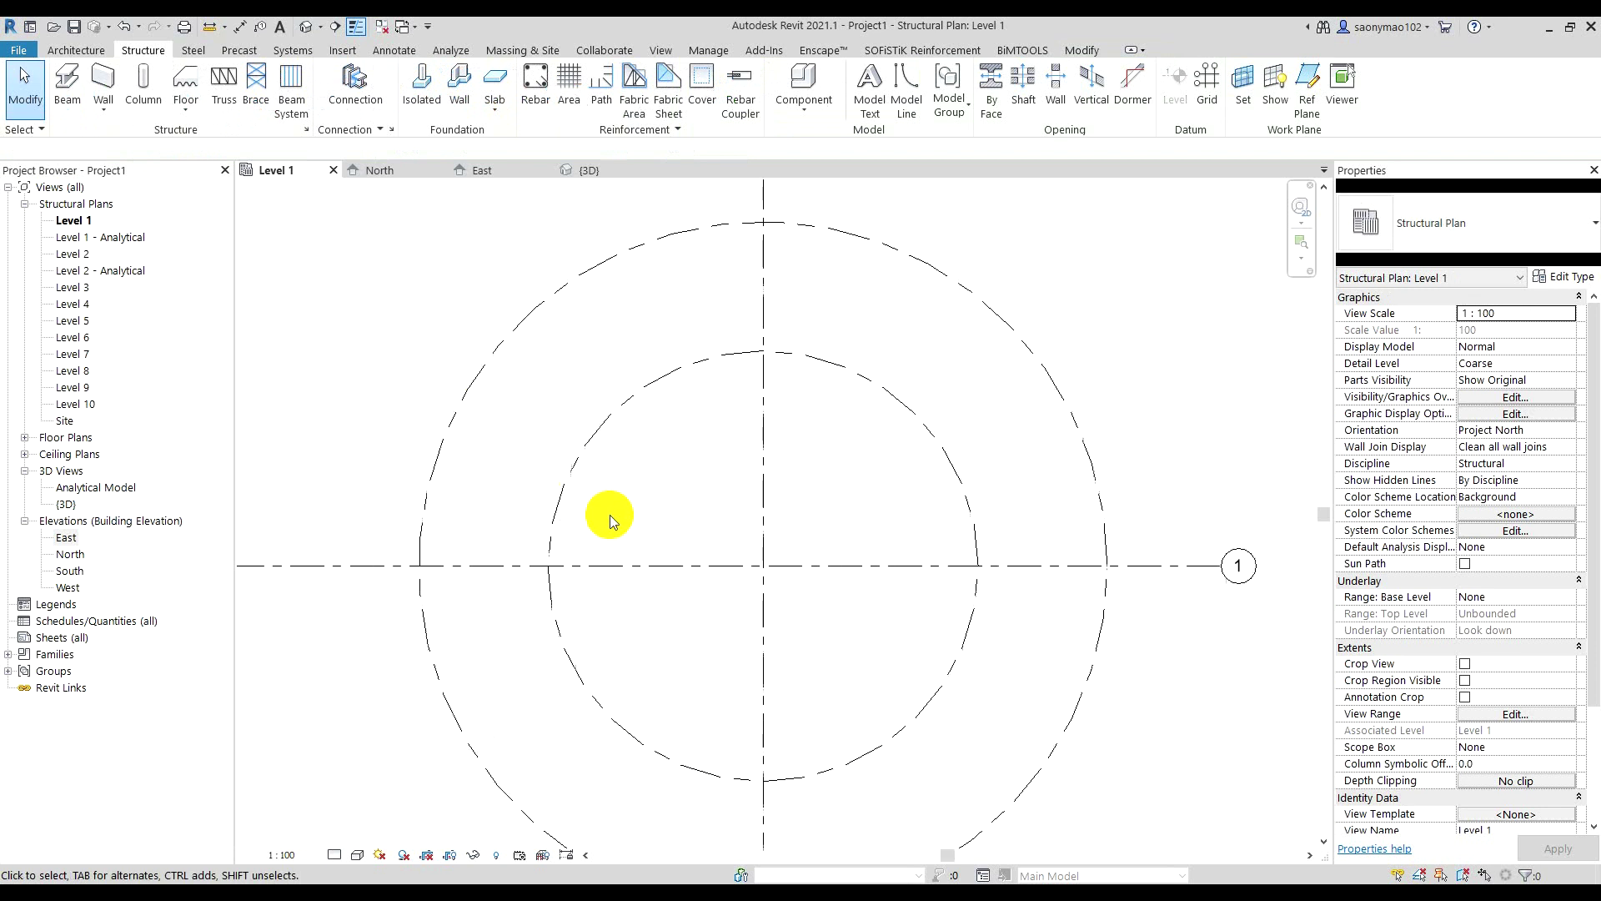
click(464, 411)
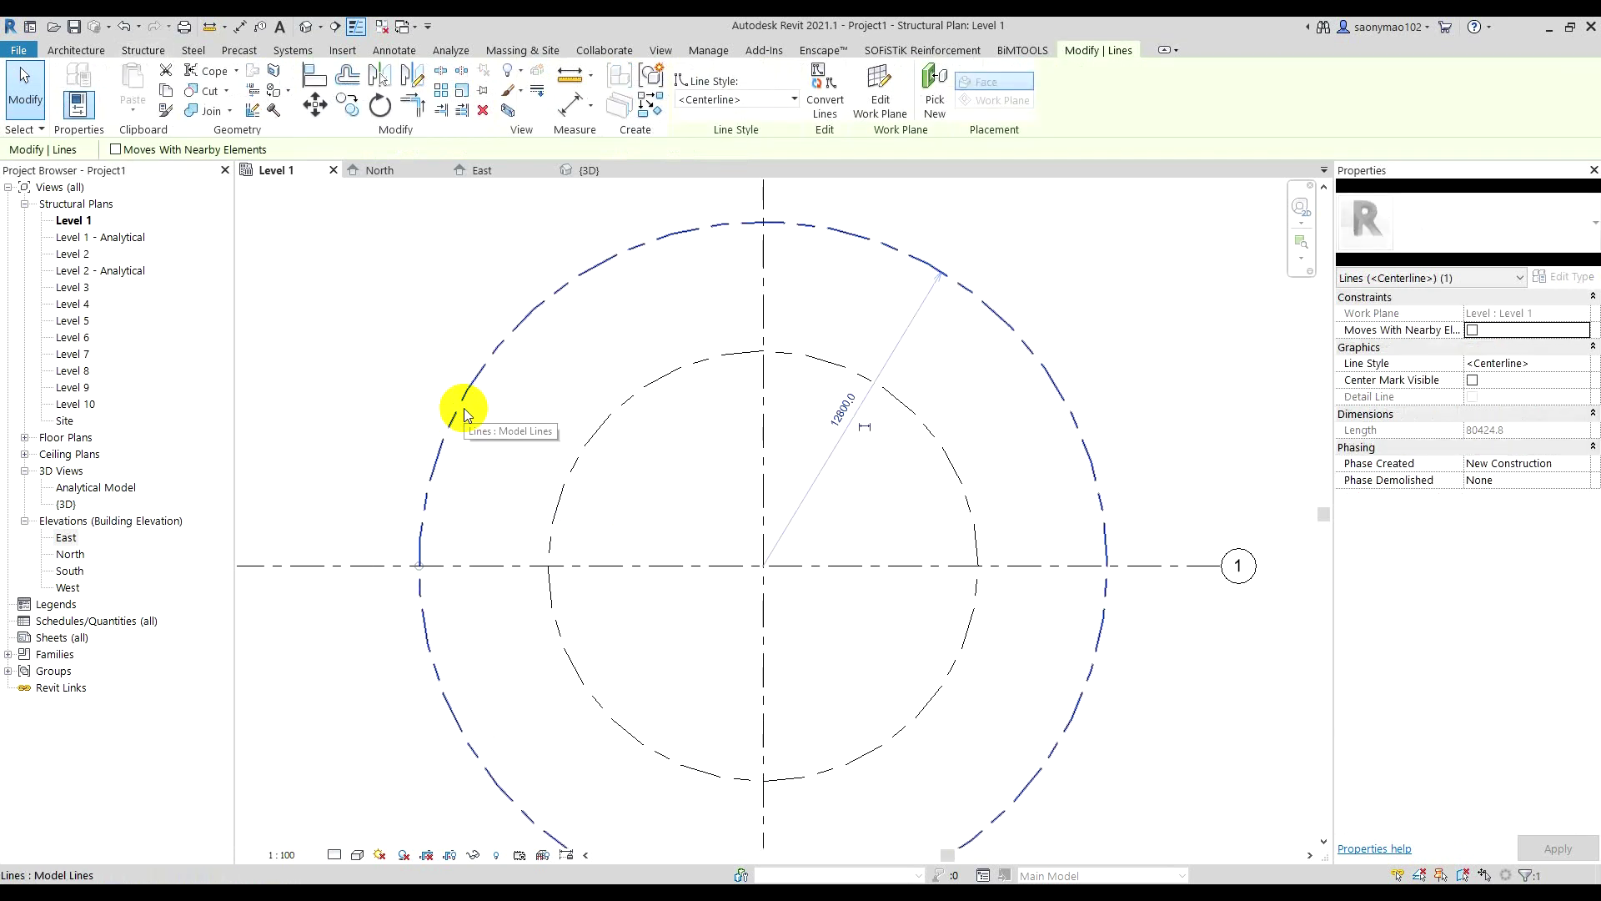
click(538, 427)
scroll(732, 529, down, 2)
scroll(734, 520, up, 1)
middle_drag(742, 531, 730, 525)
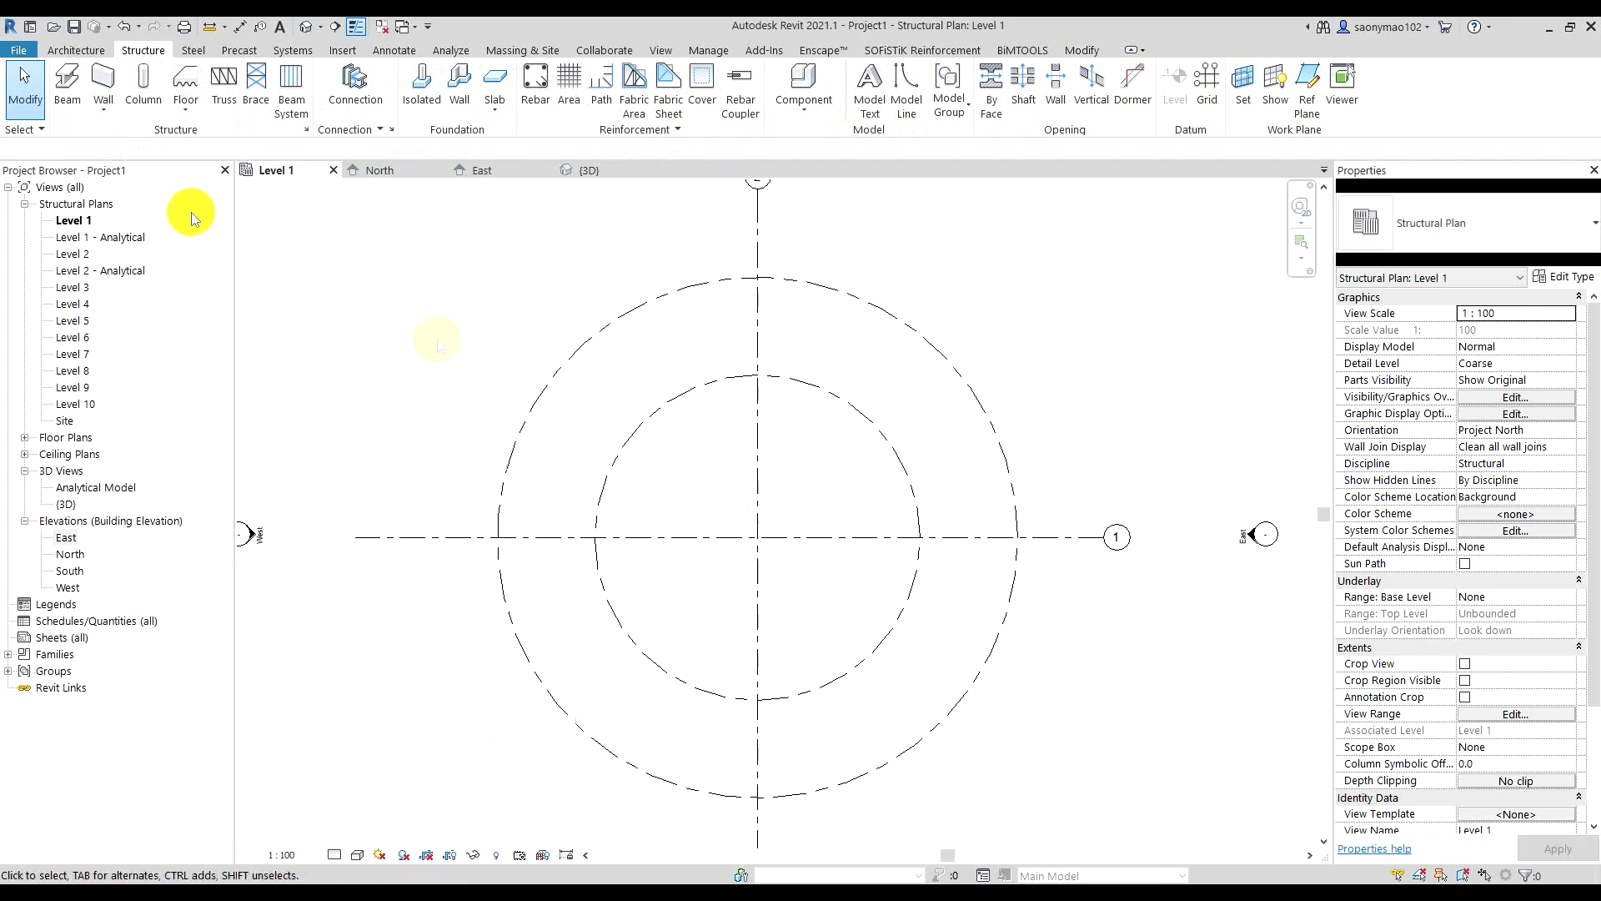
- Start Structural Column with type M_Concrete-Rectangular-Column 600 x 750mm
click(157, 99)
scroll(768, 347, down, 1)
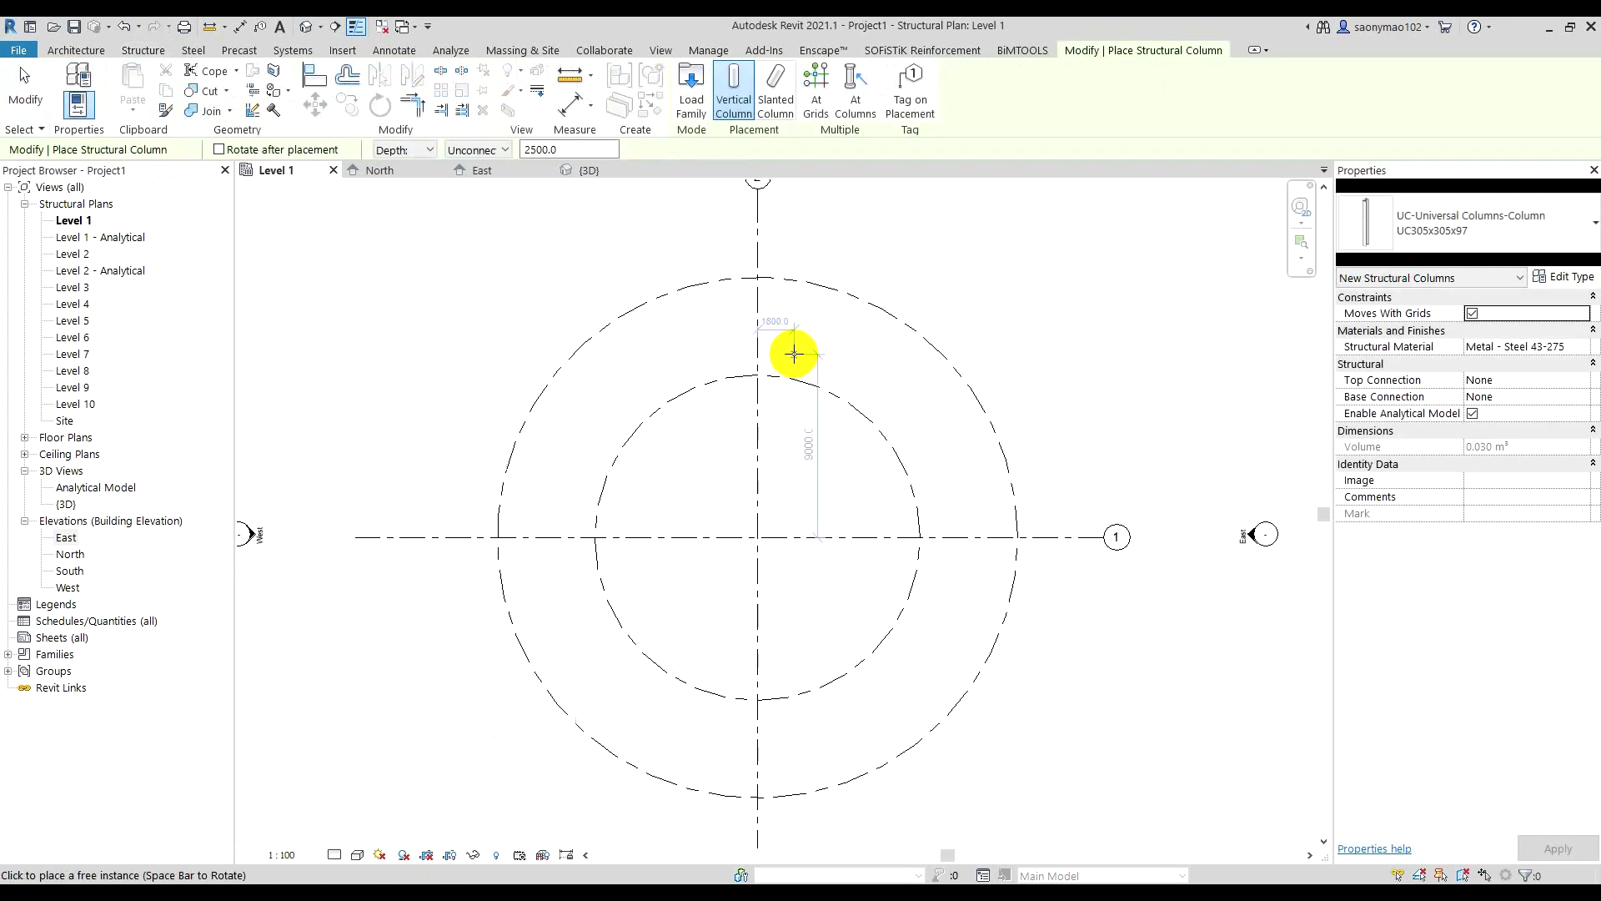
scroll(755, 396, up, 1)
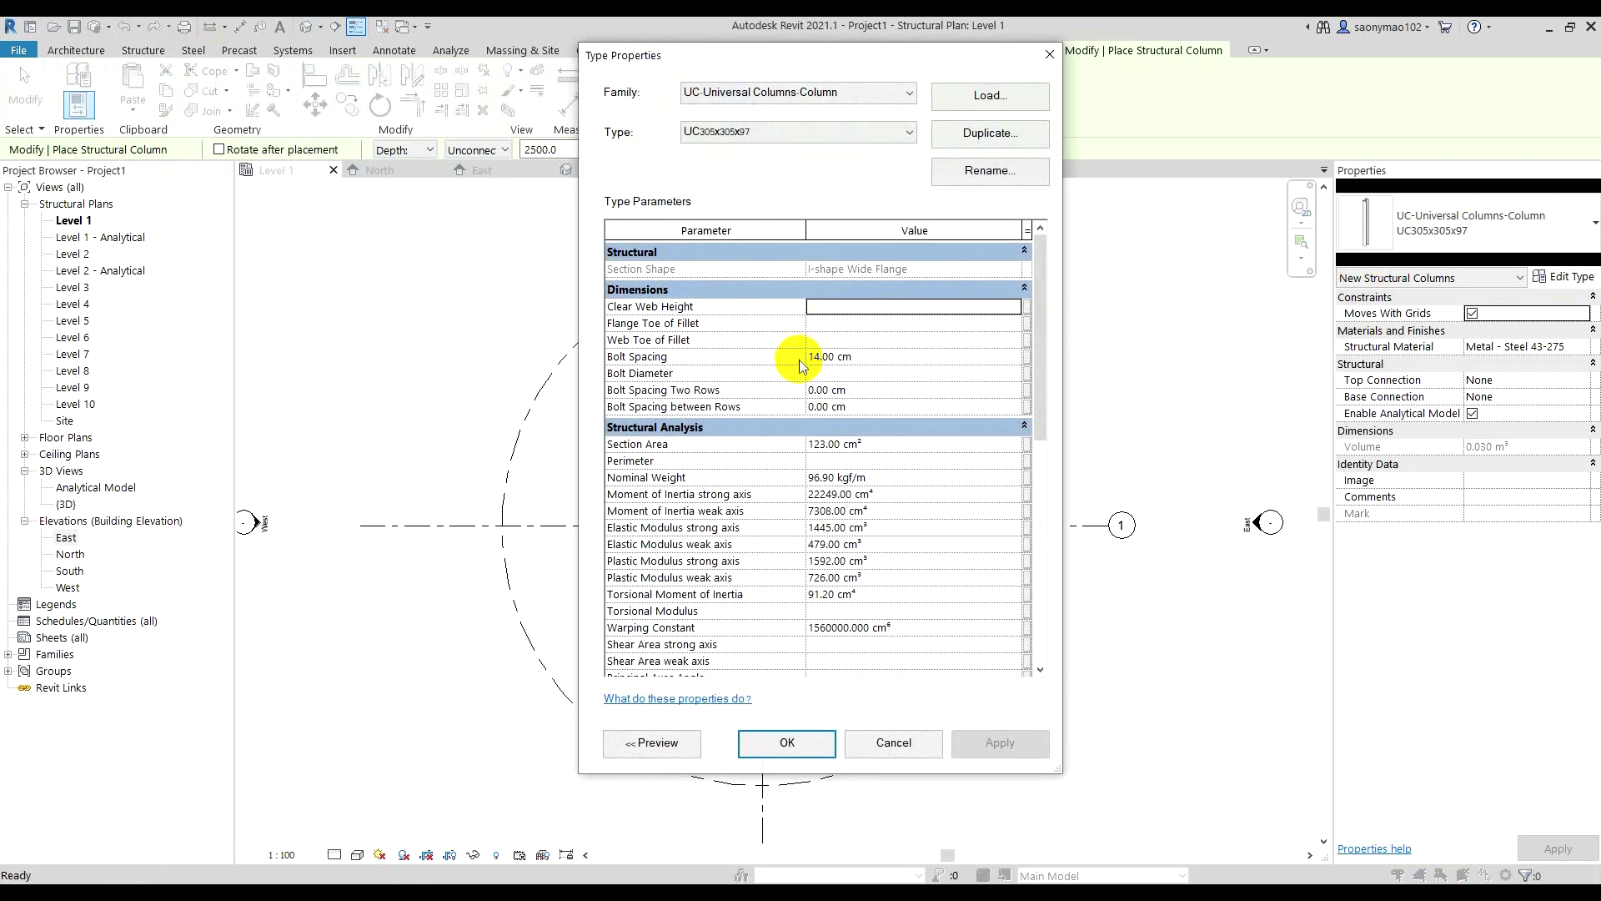
click(1050, 56)
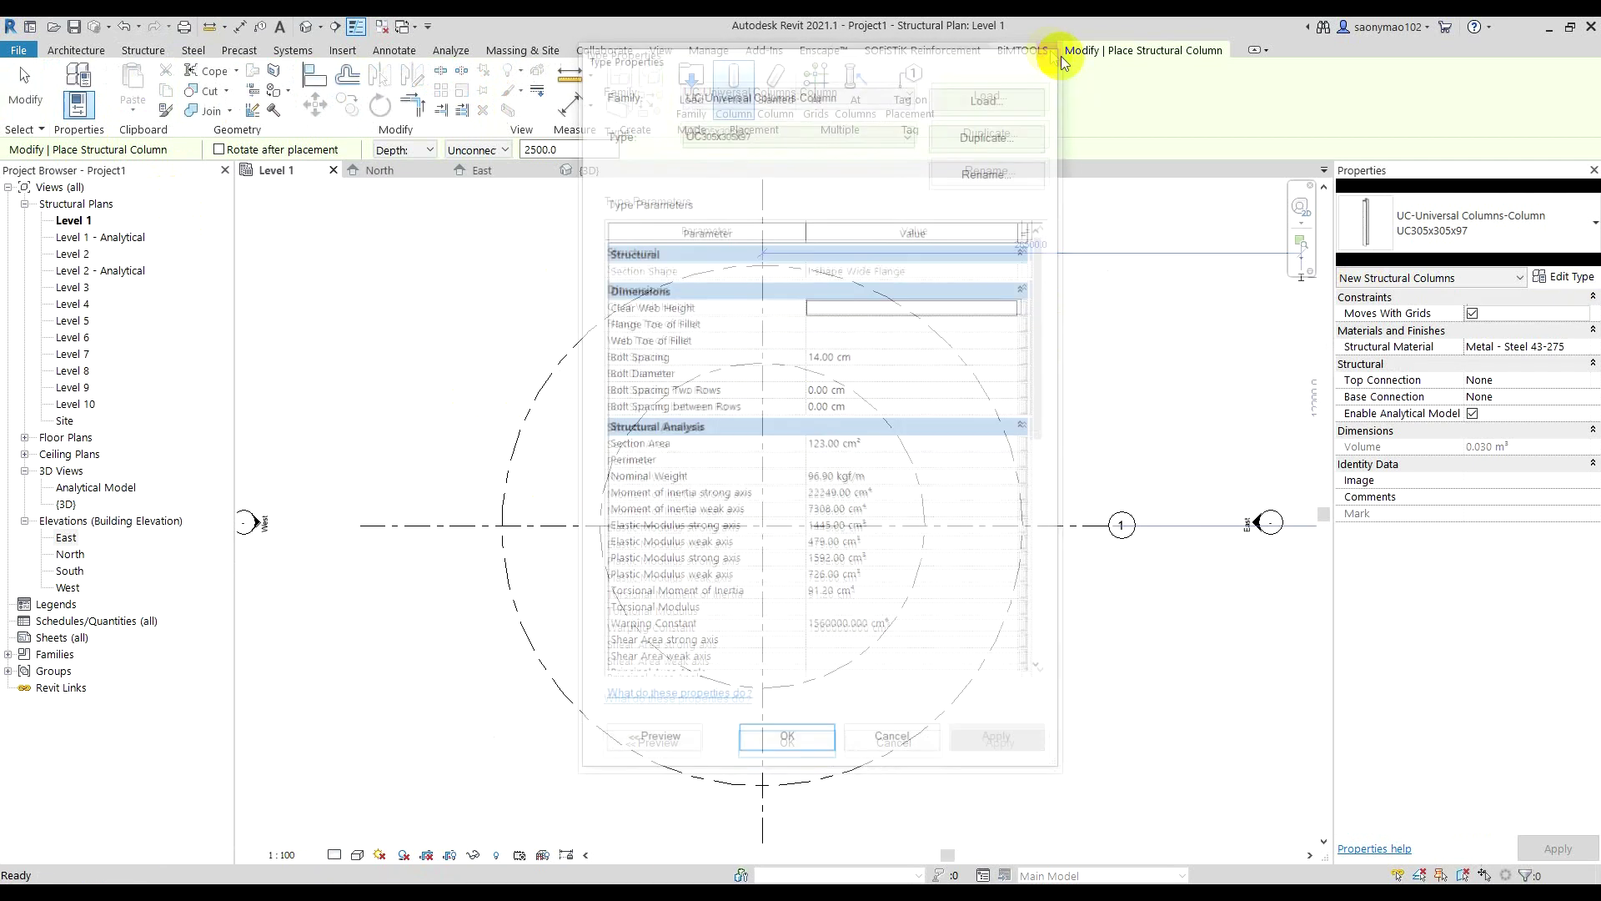
click(1367, 223)
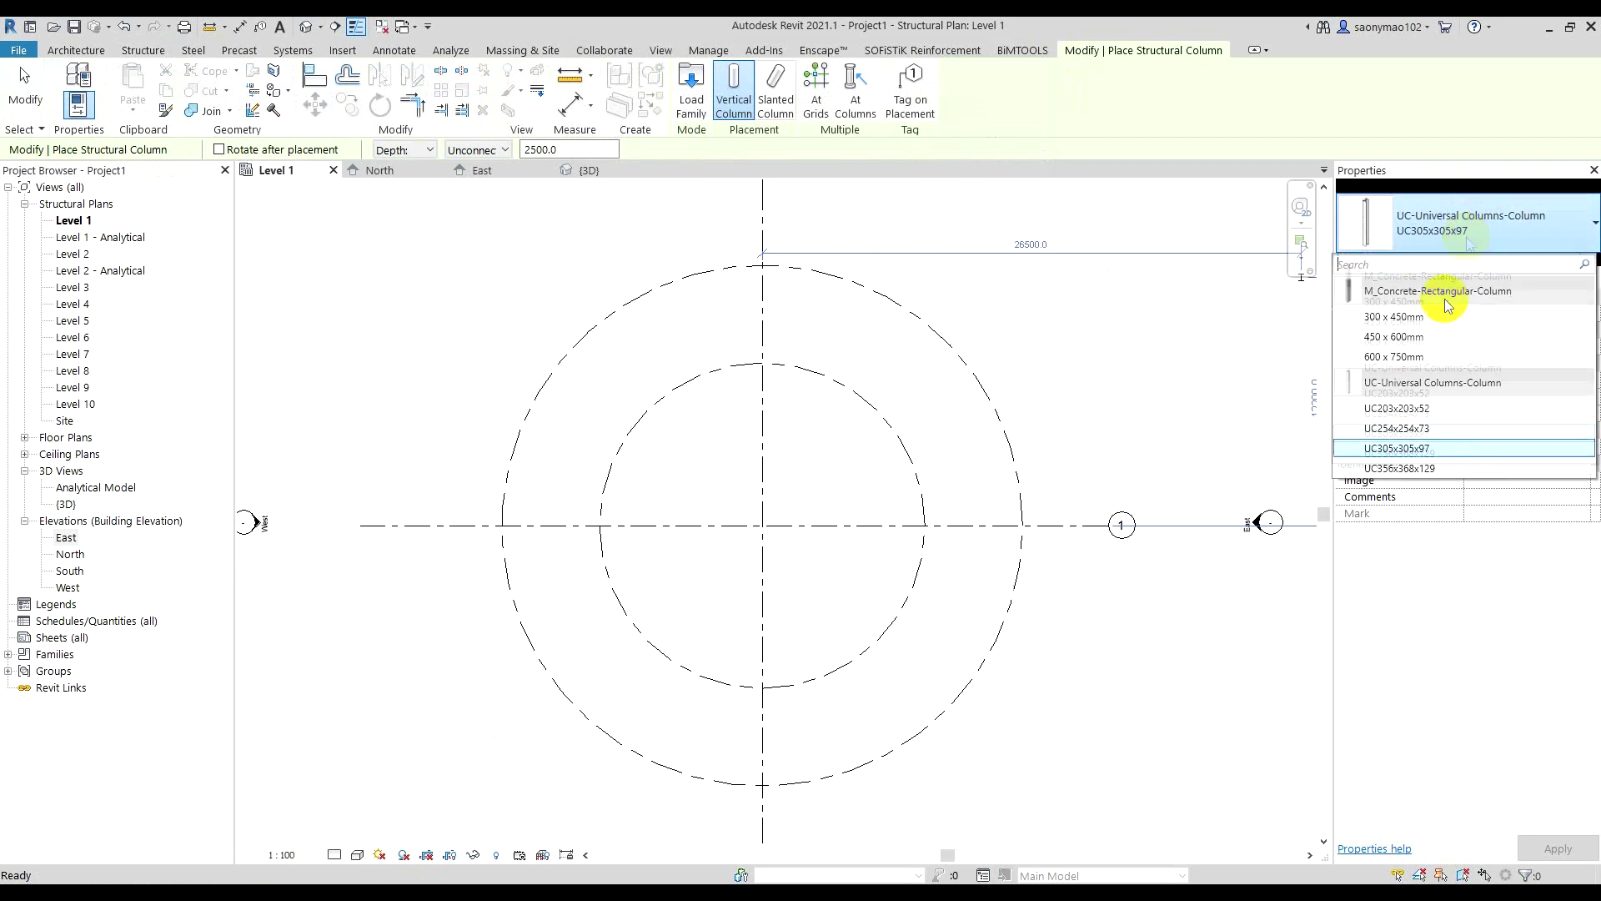
click(1401, 356)
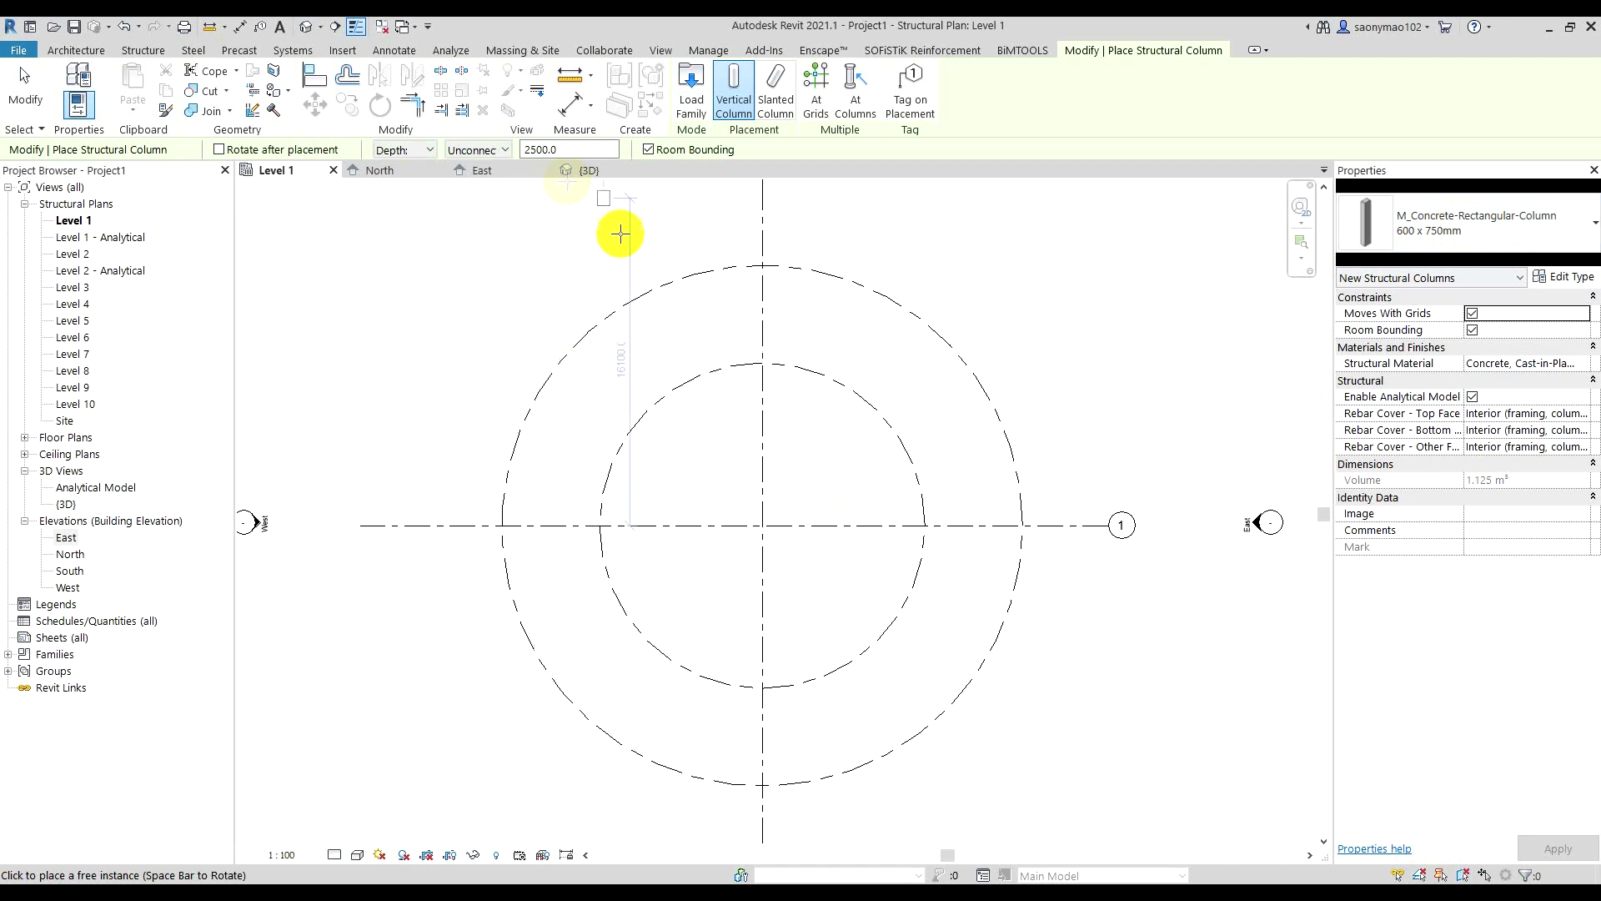
- Place a slanted column from the outer circle up to Level 10, then open Level 10's plan
click(774, 93)
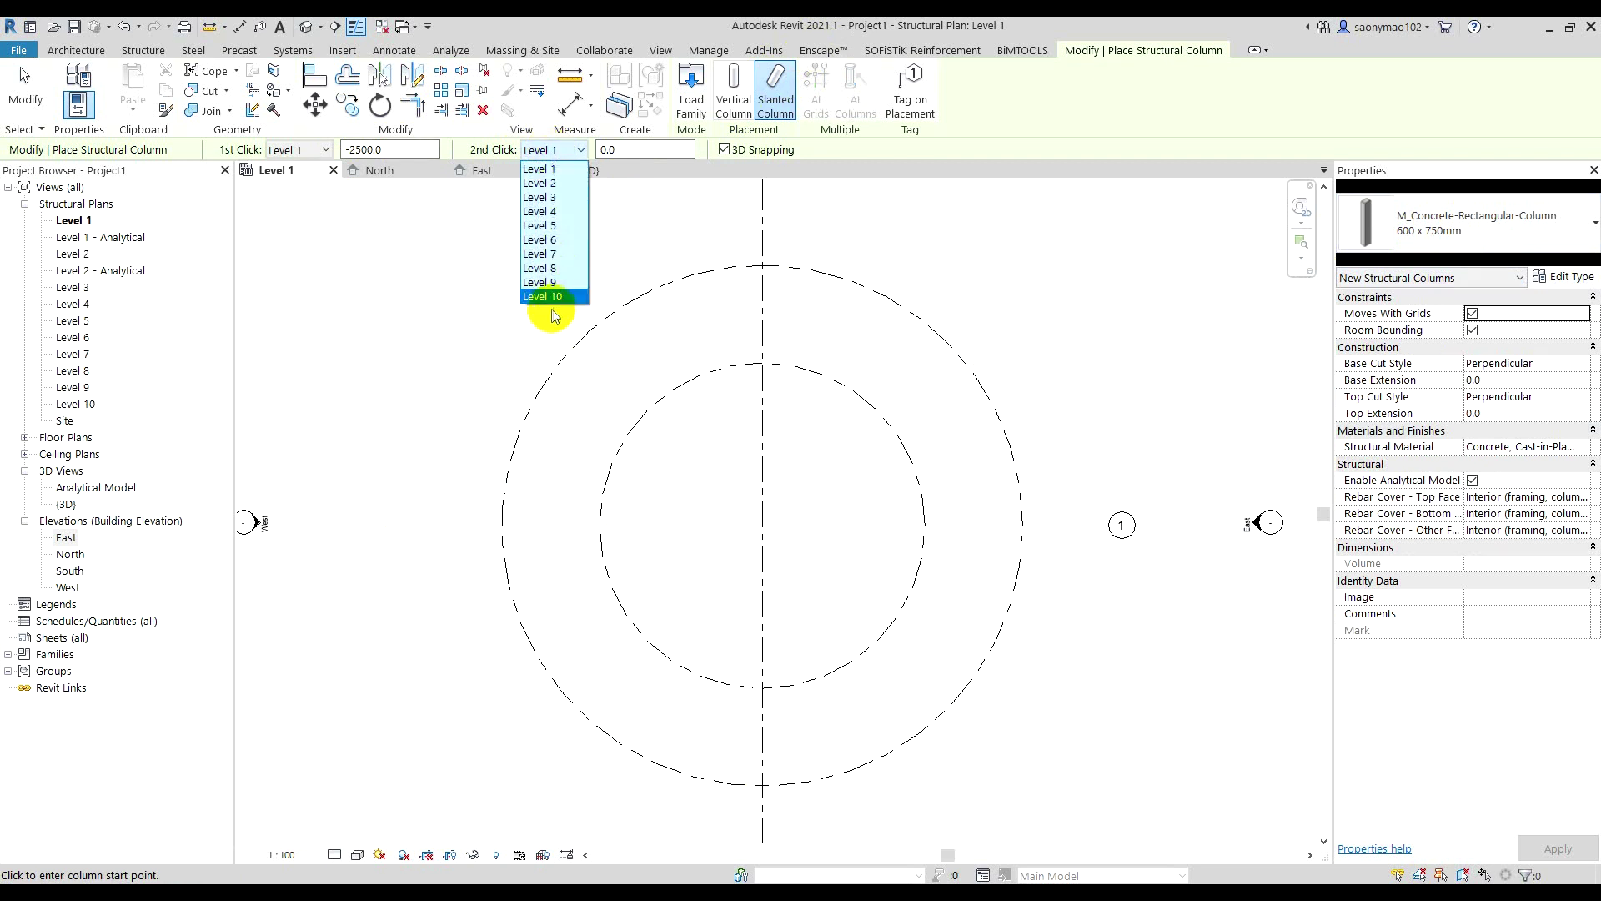
click(558, 297)
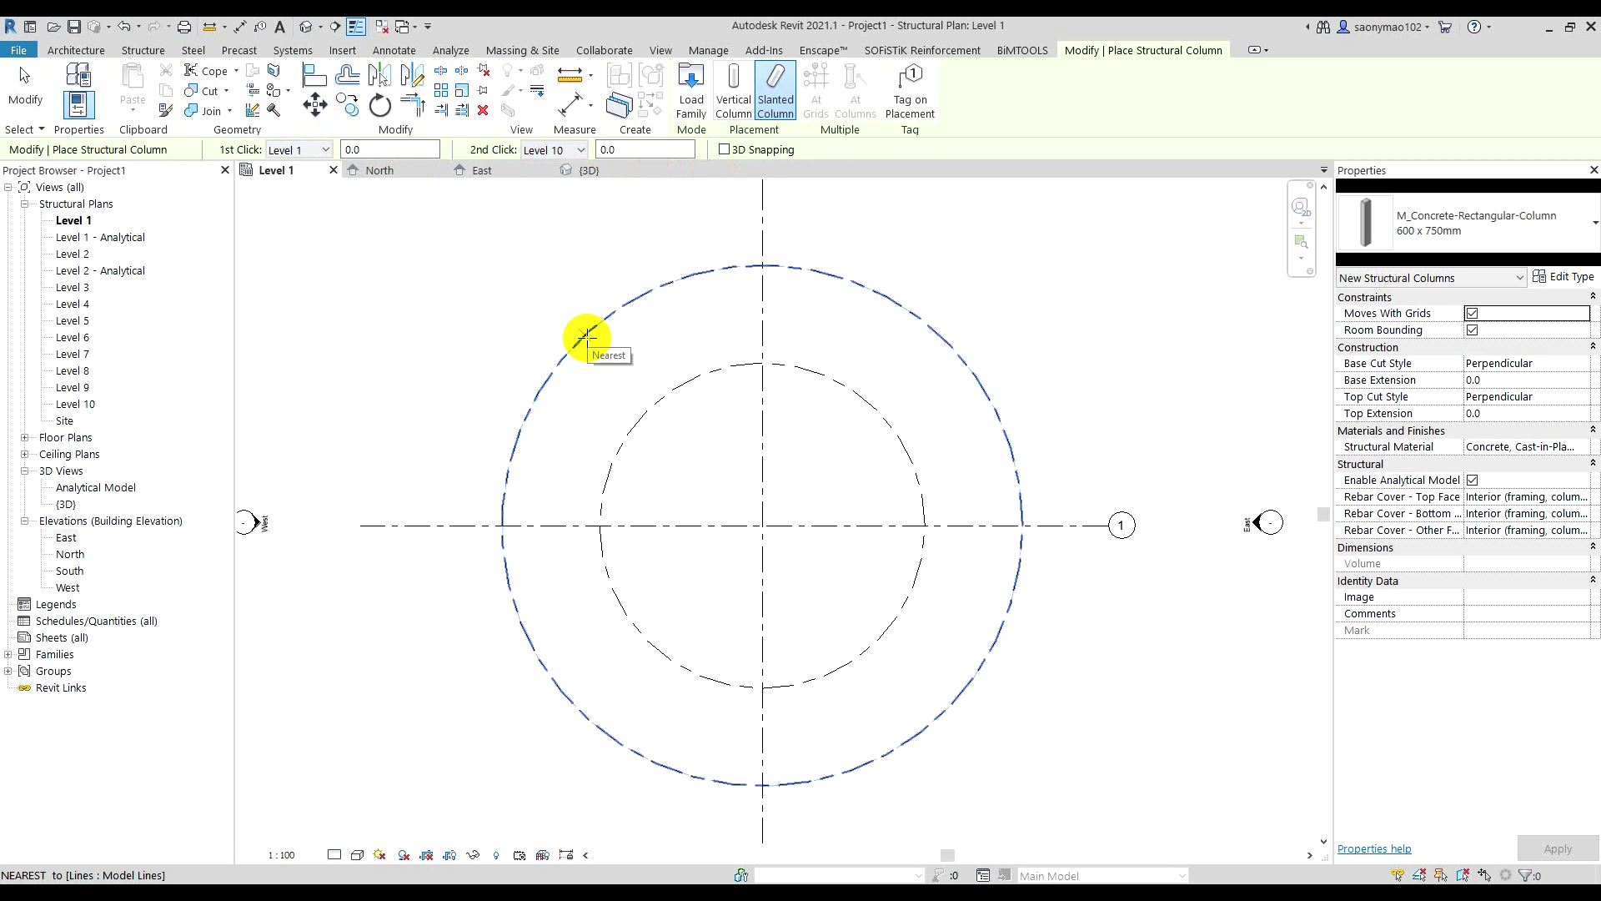
middle_drag(583, 397, 562, 382)
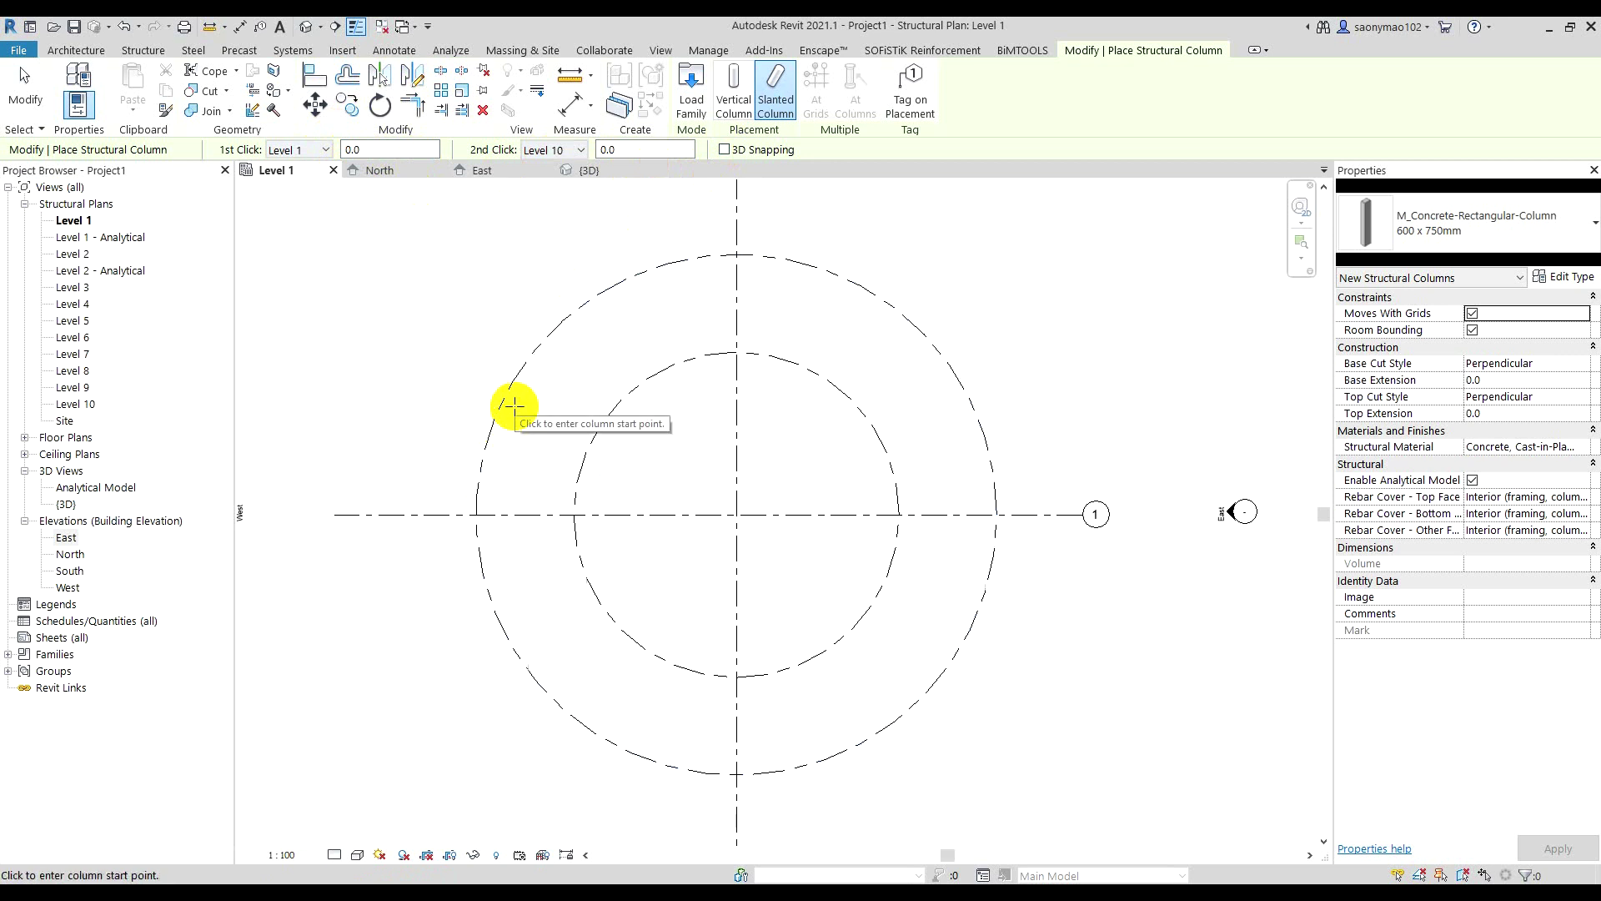
click(554, 332)
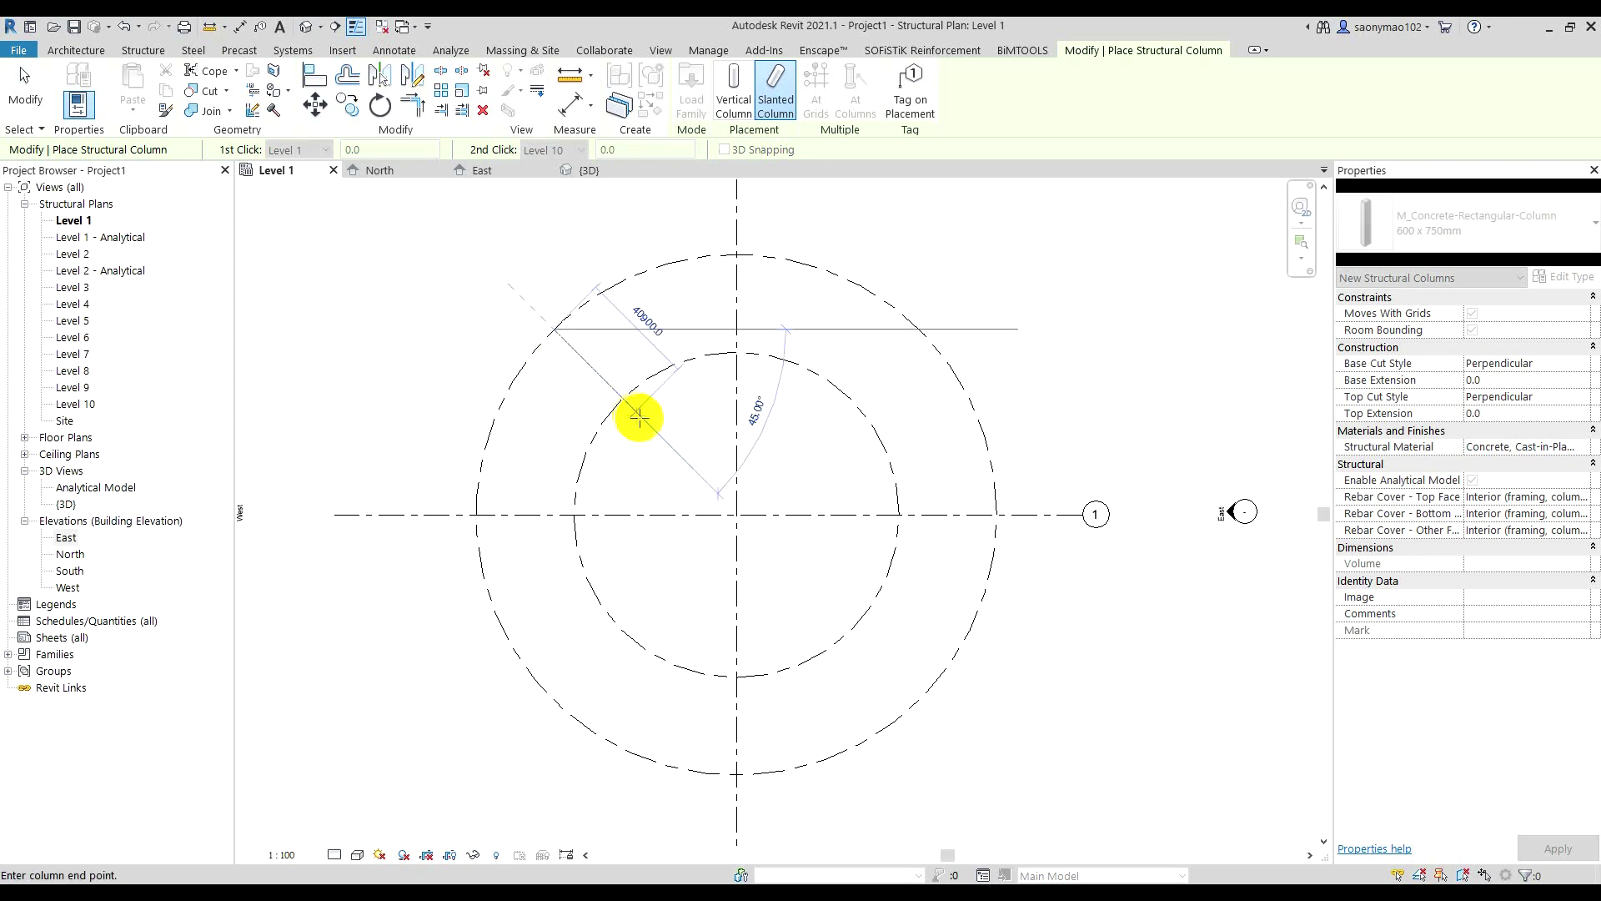
click(642, 419)
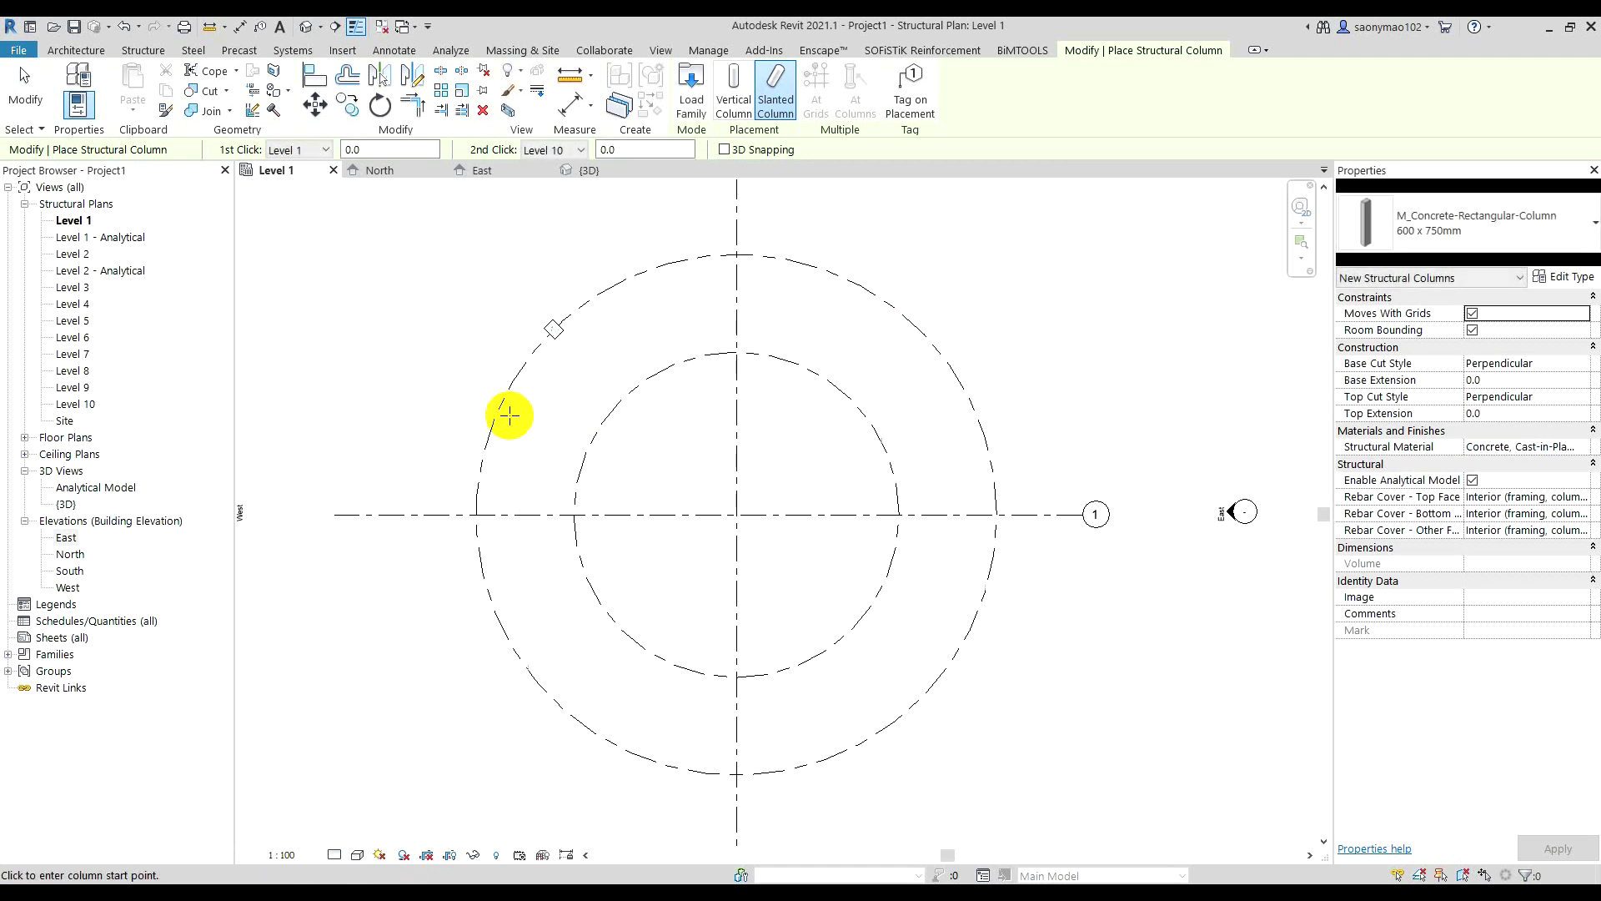
double_click(90, 407)
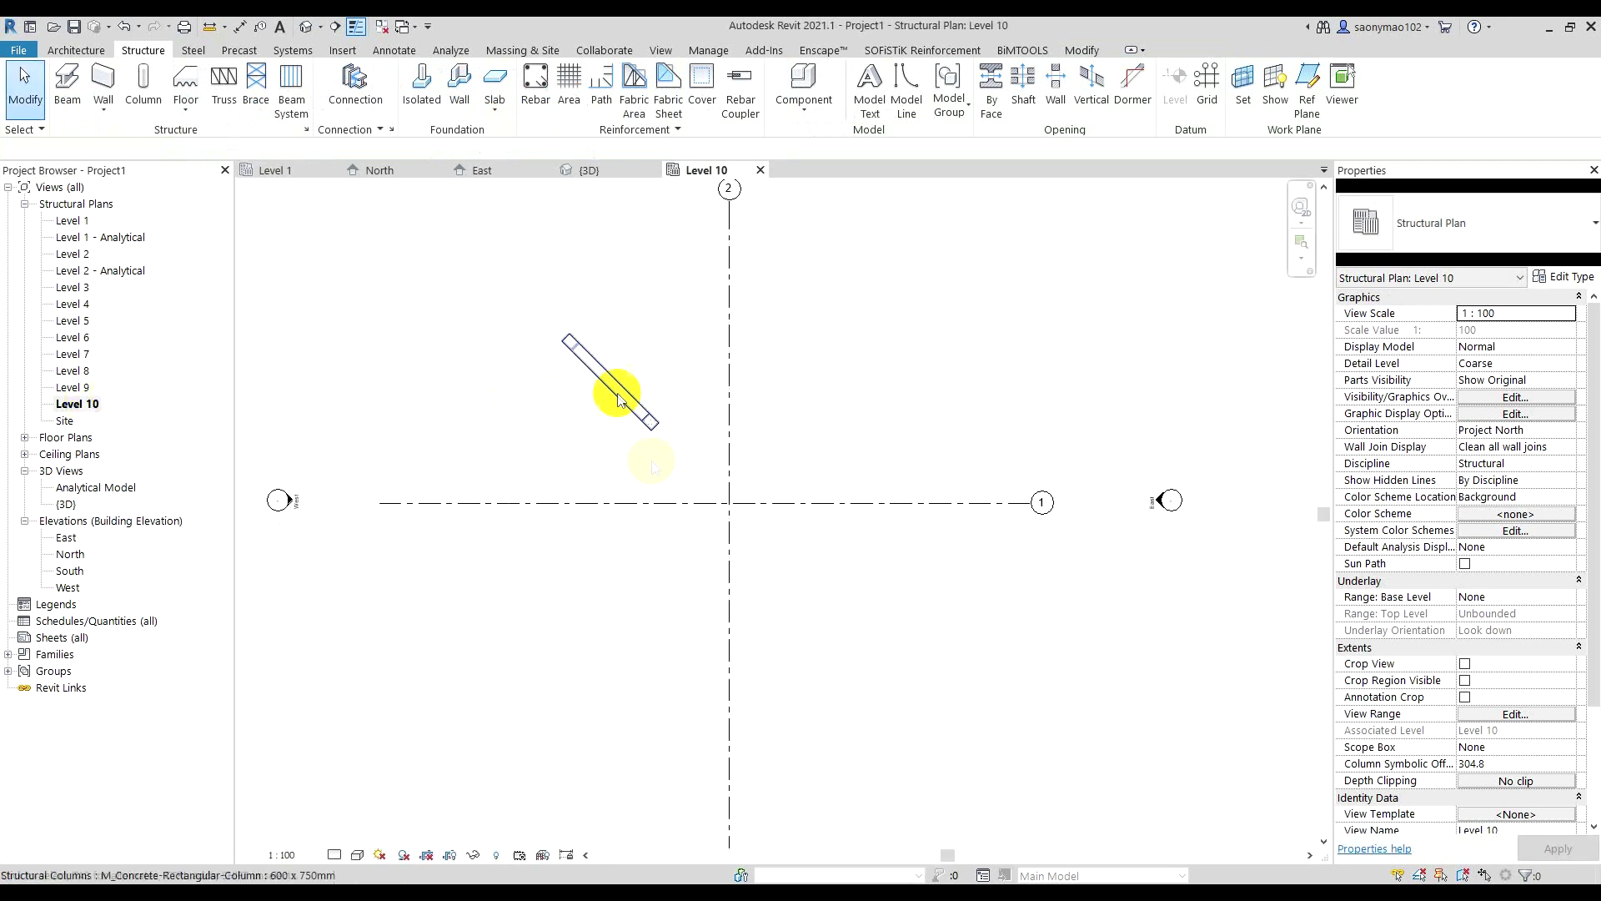
- Copy the two circles and the column from Level 1 to Level 10 using Paste Aligned to Selected Levels
scroll(648, 438, down, 2)
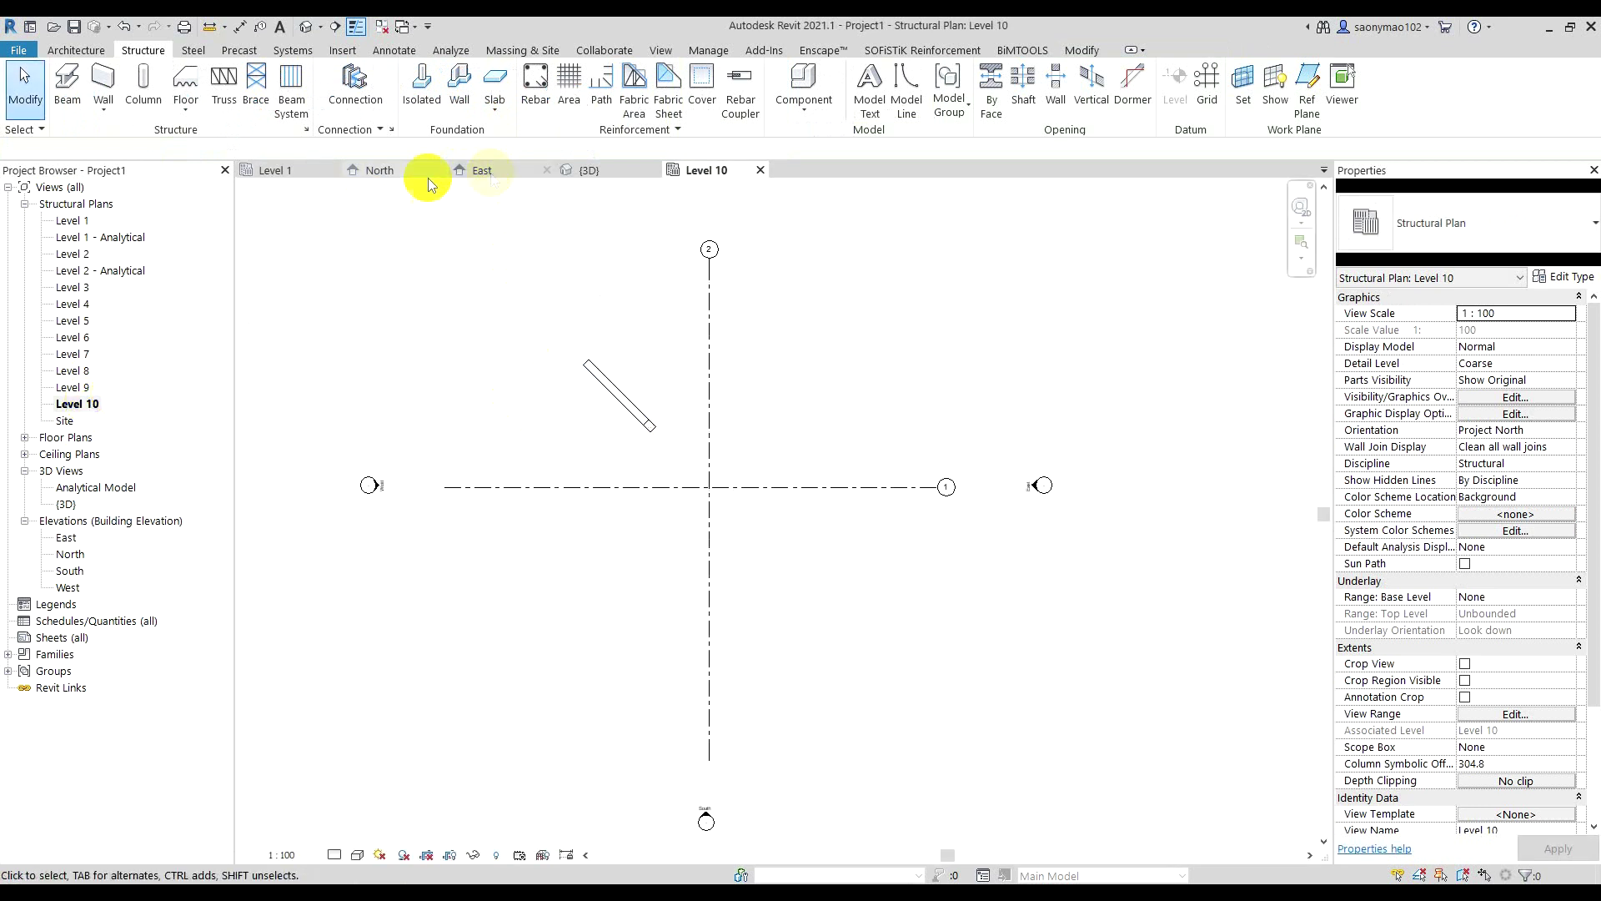
click(275, 170)
drag(633, 446, 469, 389)
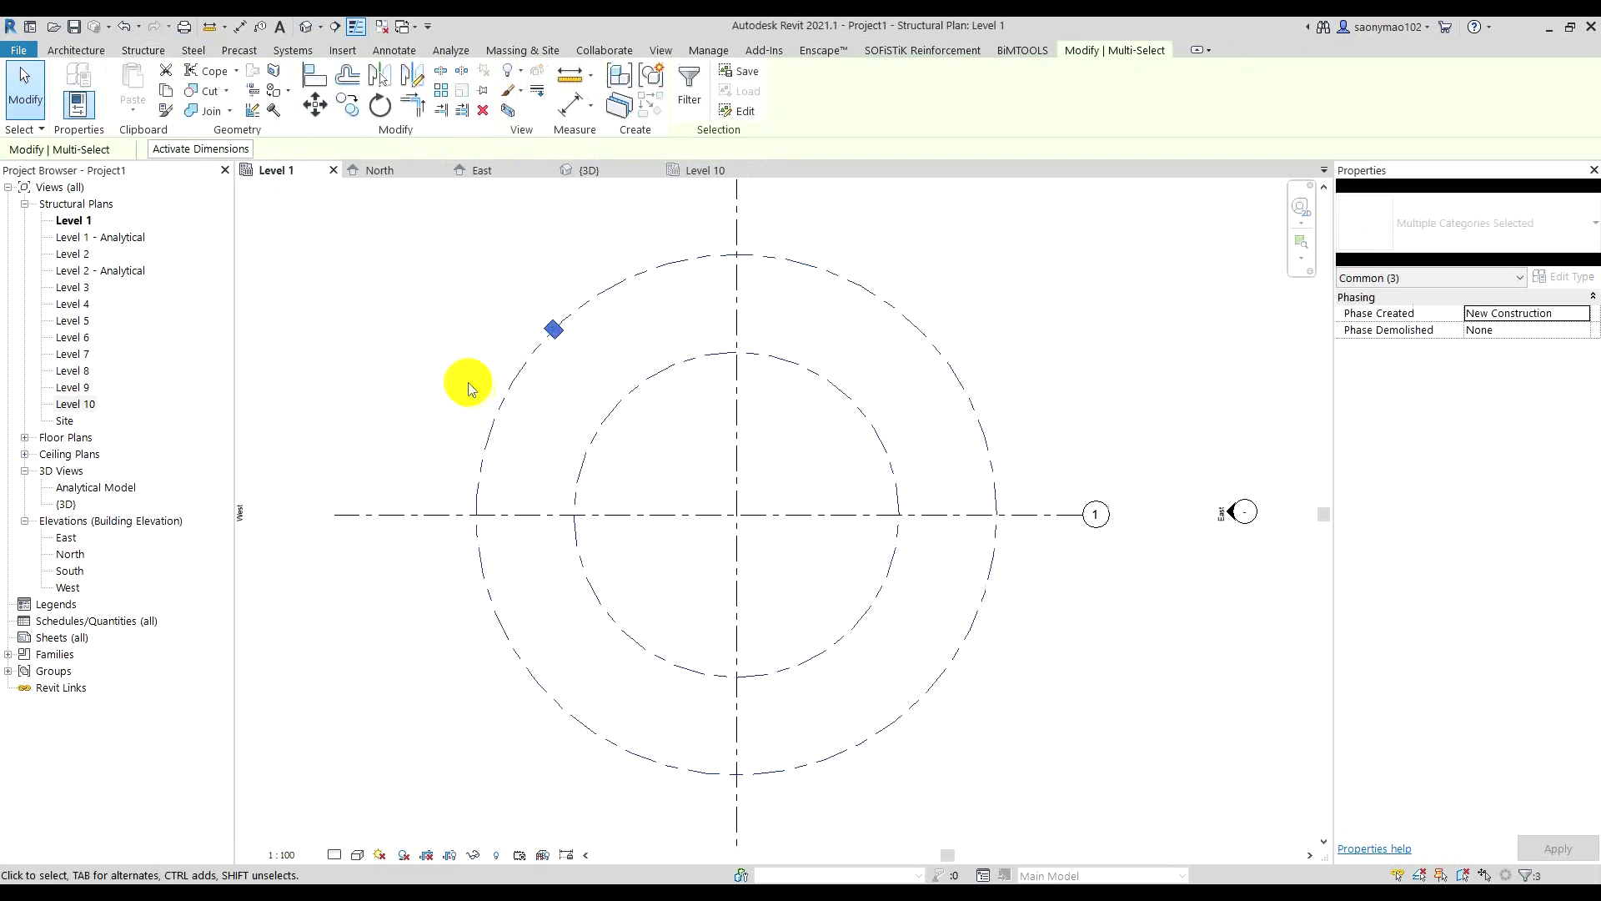
click(142, 115)
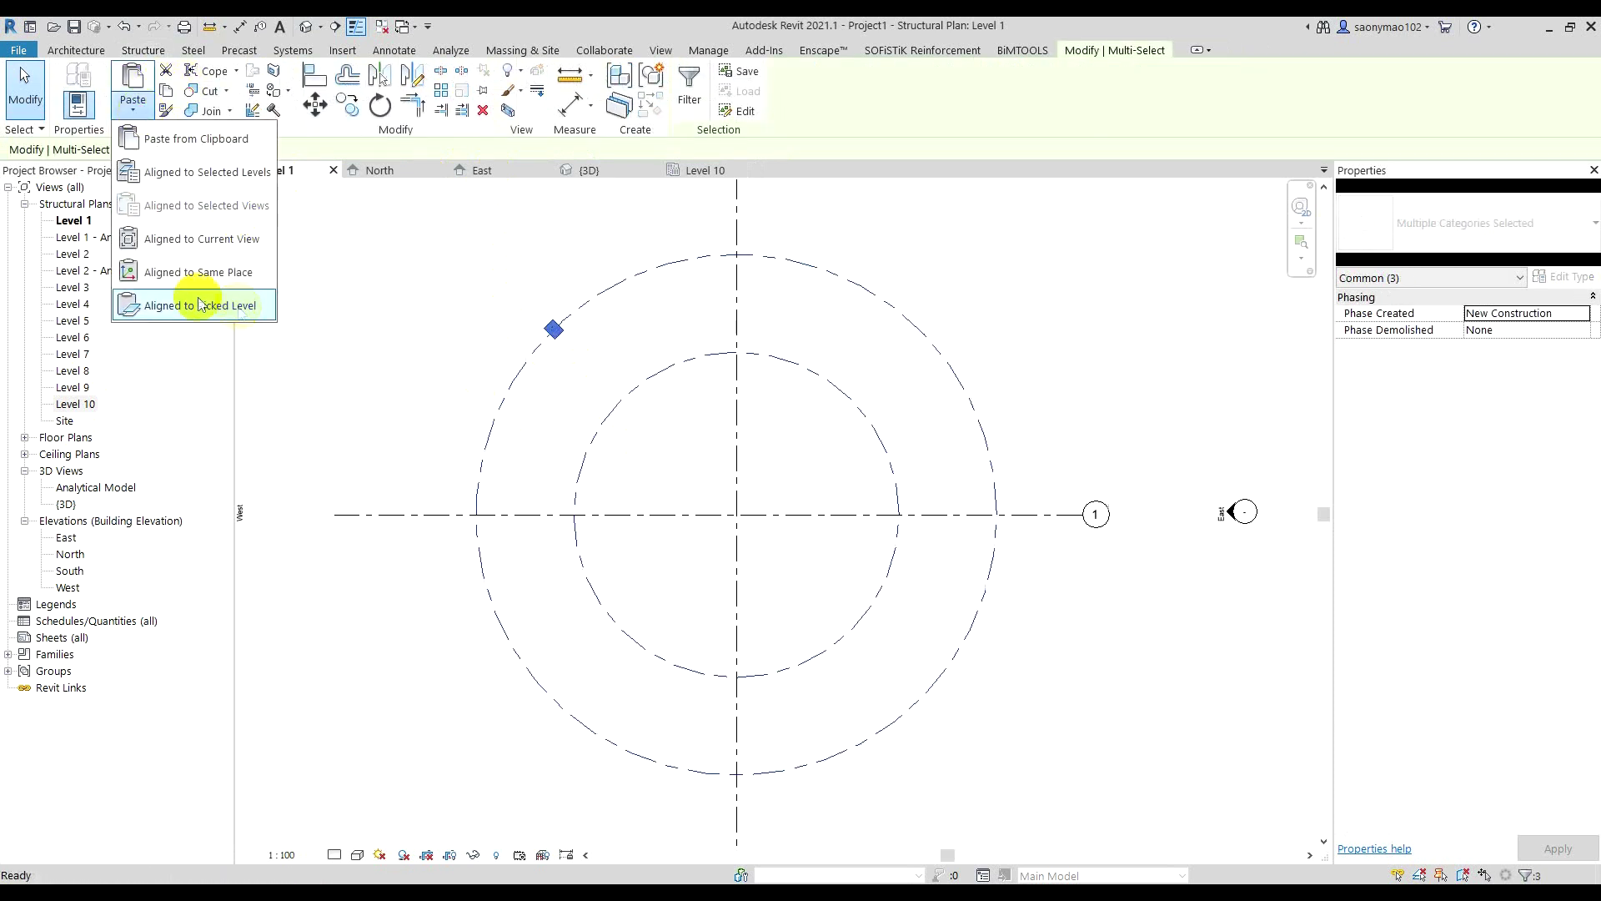
click(189, 190)
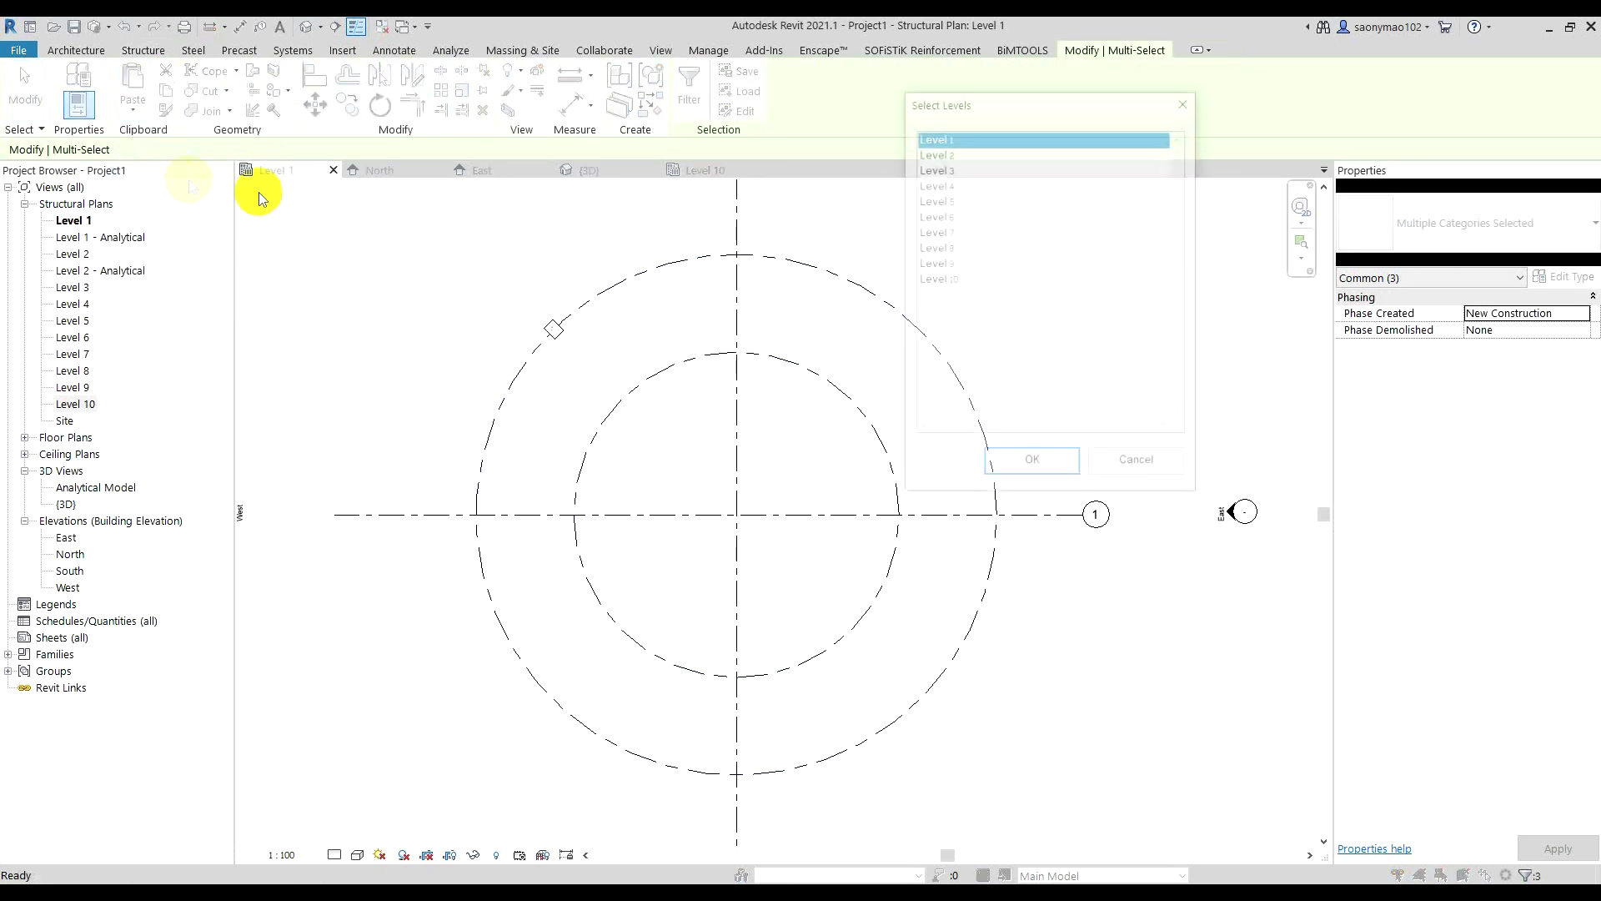
click(952, 282)
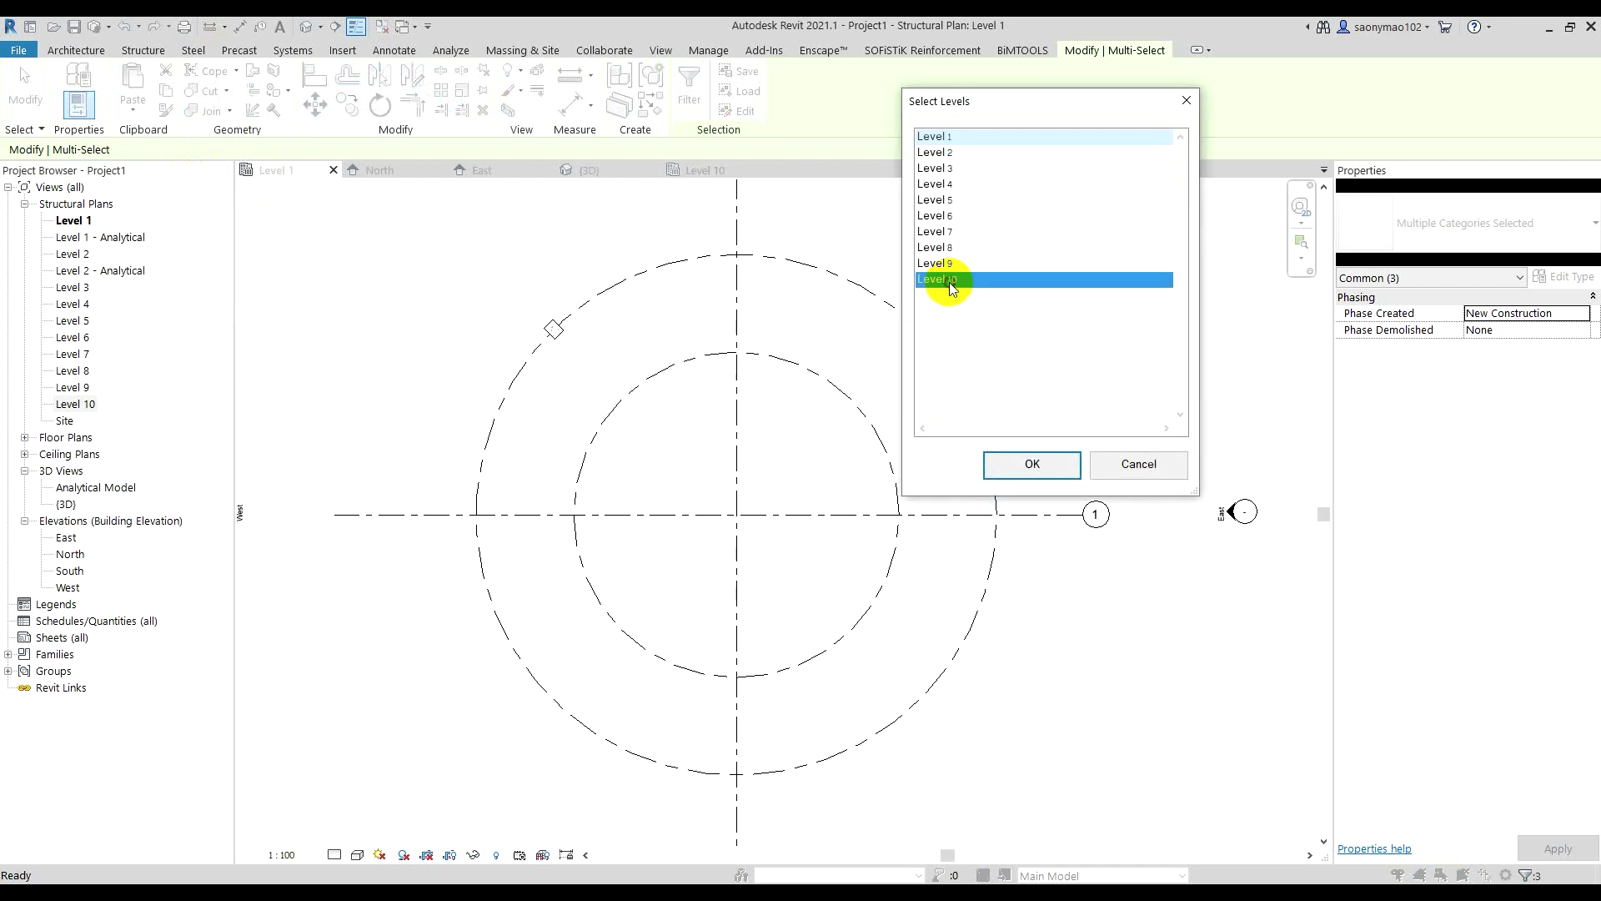
click(1017, 474)
click(705, 170)
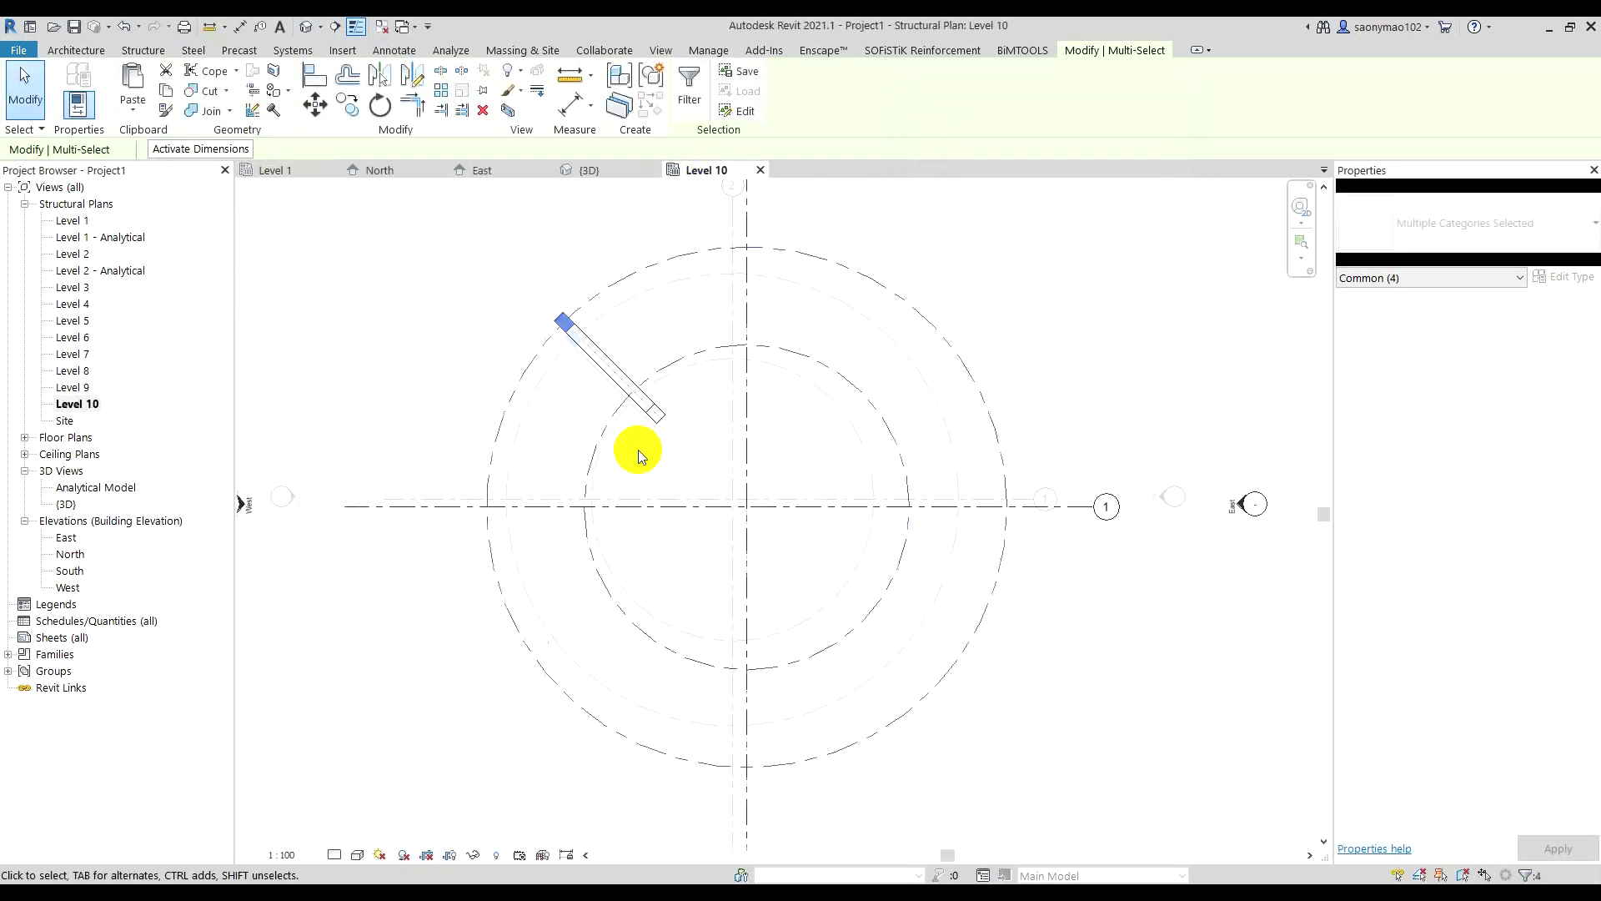
- Drag the slanted column's end grips toward the inner circle, undoing the last grip move
click(625, 342)
scroll(625, 371, up, 2)
scroll(625, 373, up, 3)
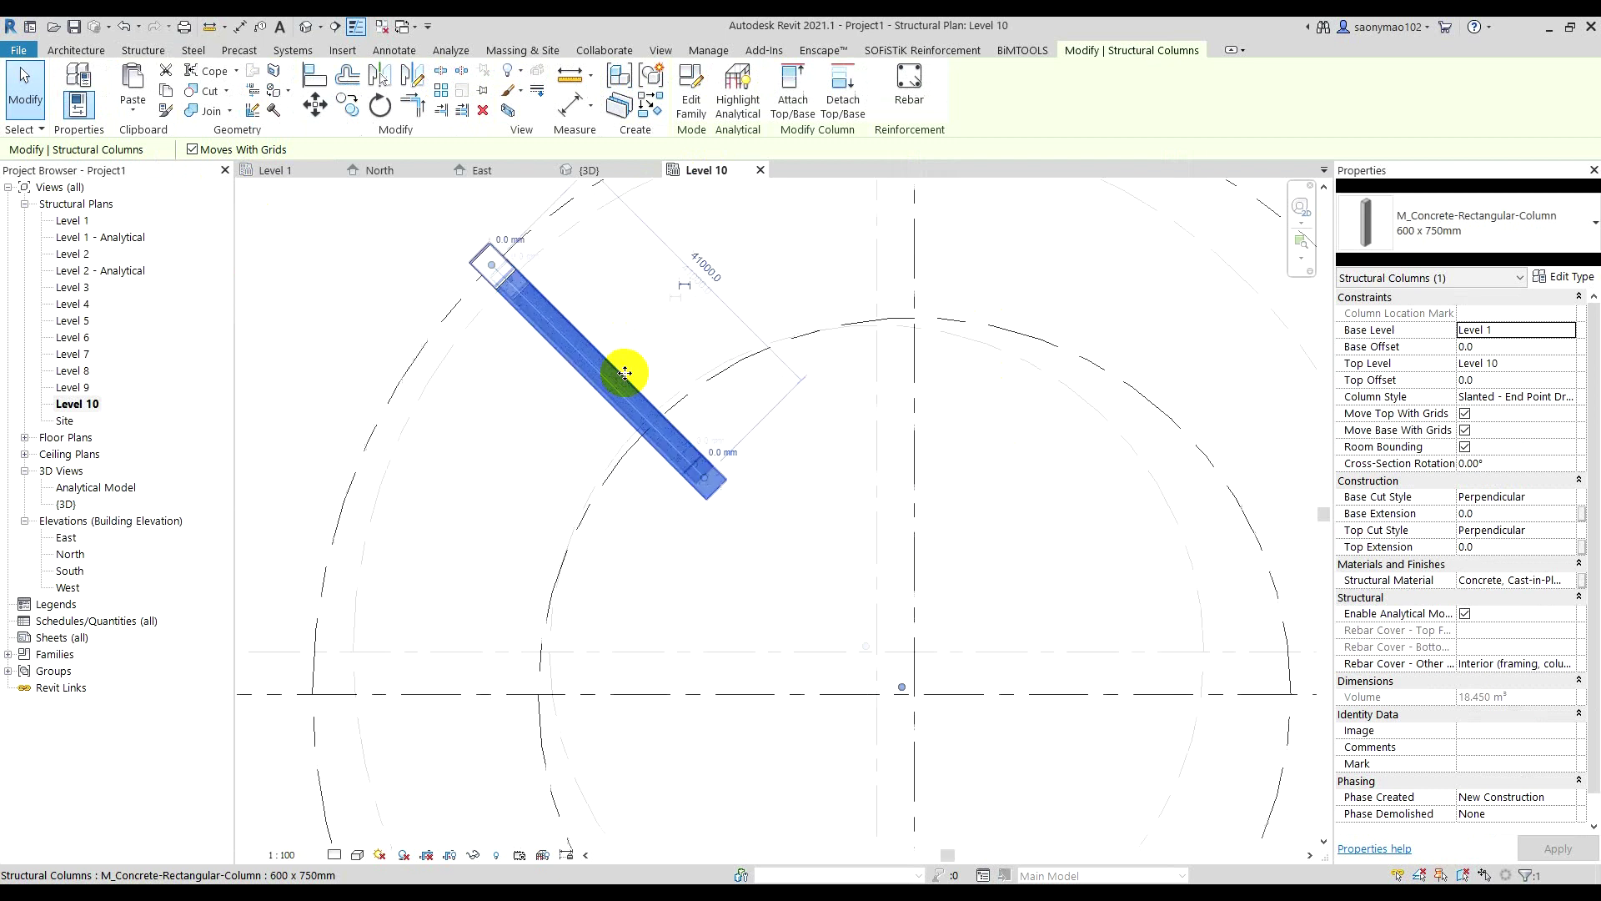
mouse_move(703, 476)
mouse_down()
mouse_move(633, 422)
mouse_move(656, 435)
mouse_move(658, 417)
mouse_move(665, 447)
mouse_up()
scroll(661, 409, up, 2)
scroll(661, 427, down, 2)
scroll(667, 436, up, 2)
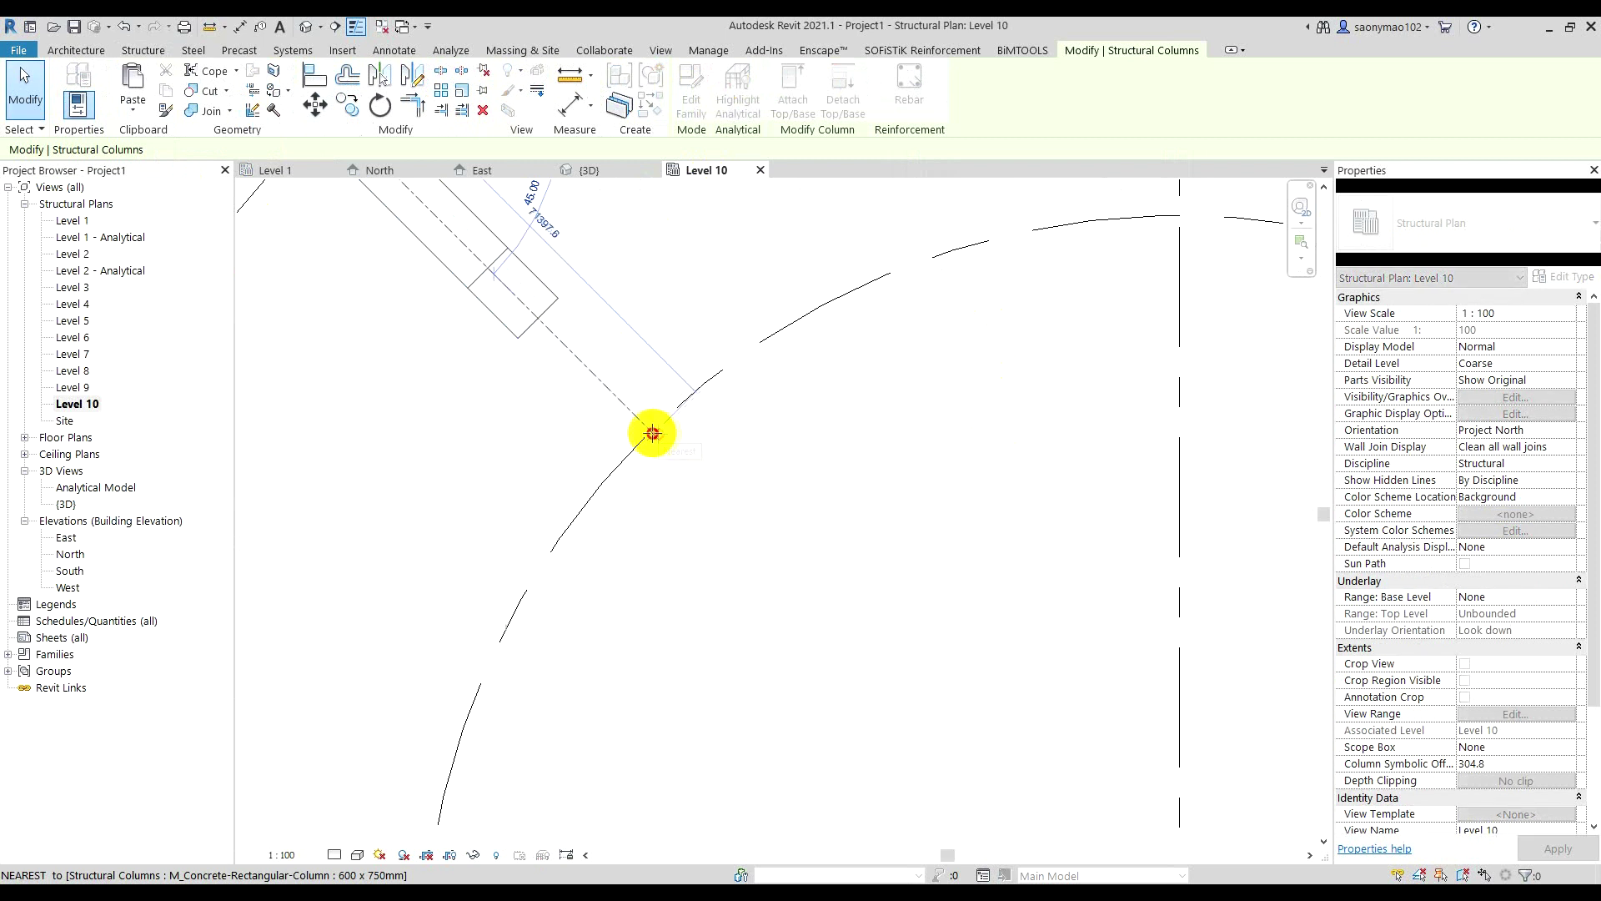
scroll(717, 475, down, 2)
drag(652, 433, 749, 464)
scroll(749, 464, down, 1)
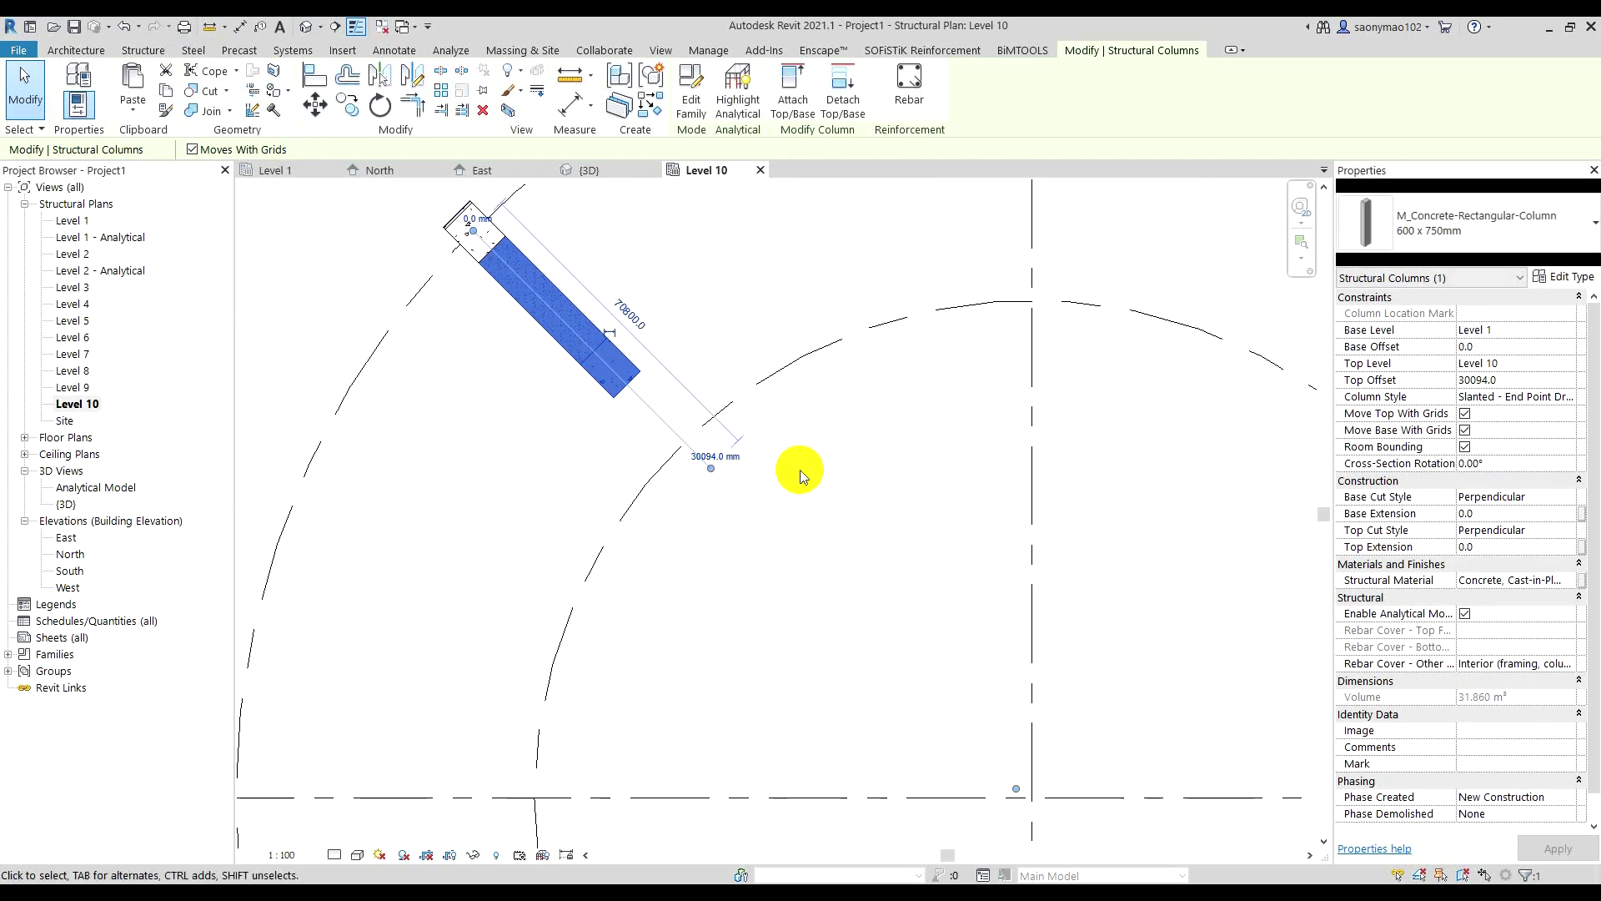
key(ctrl+z)
scroll(717, 459, down, 3)
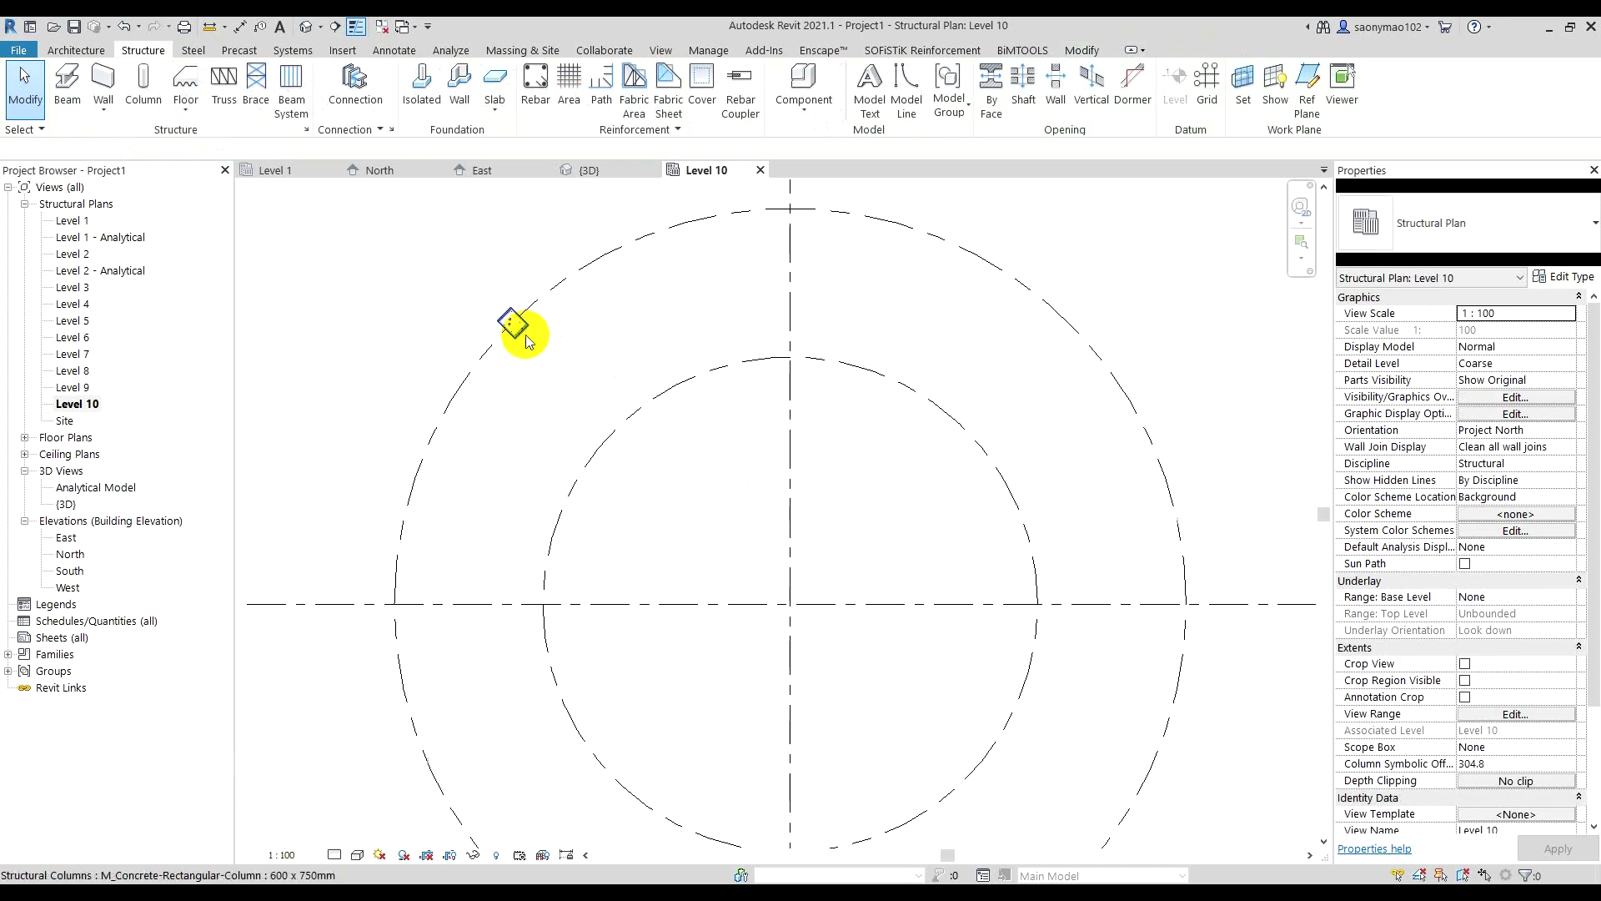
- Delete the failed slanted column and return to the Level 1 plan
click(530, 338)
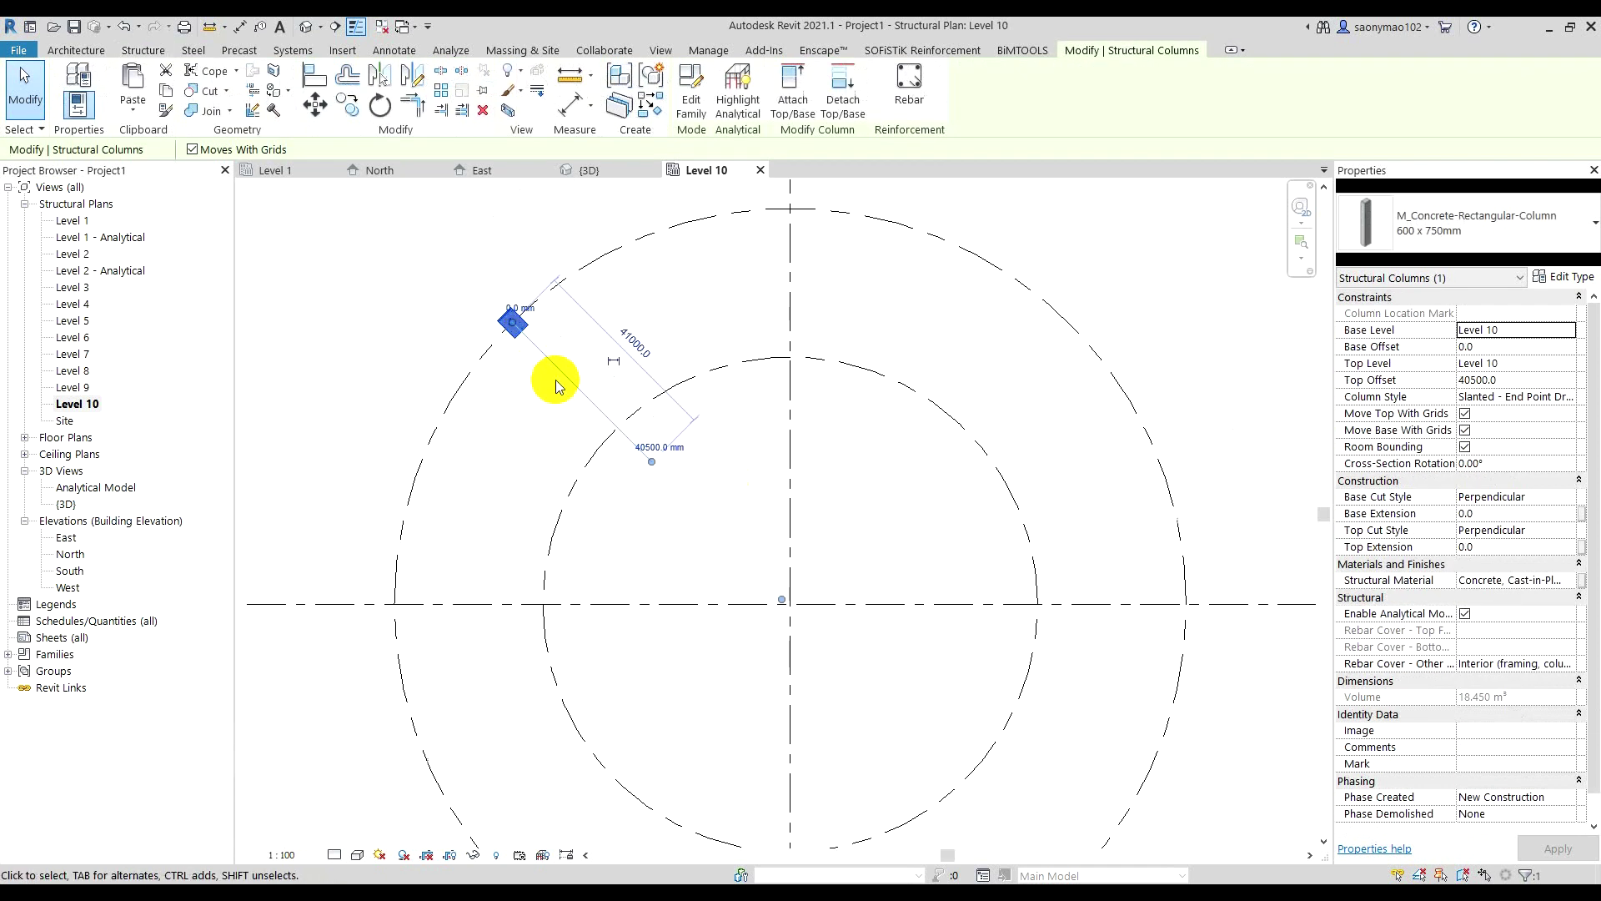
key(Delete)
click(277, 173)
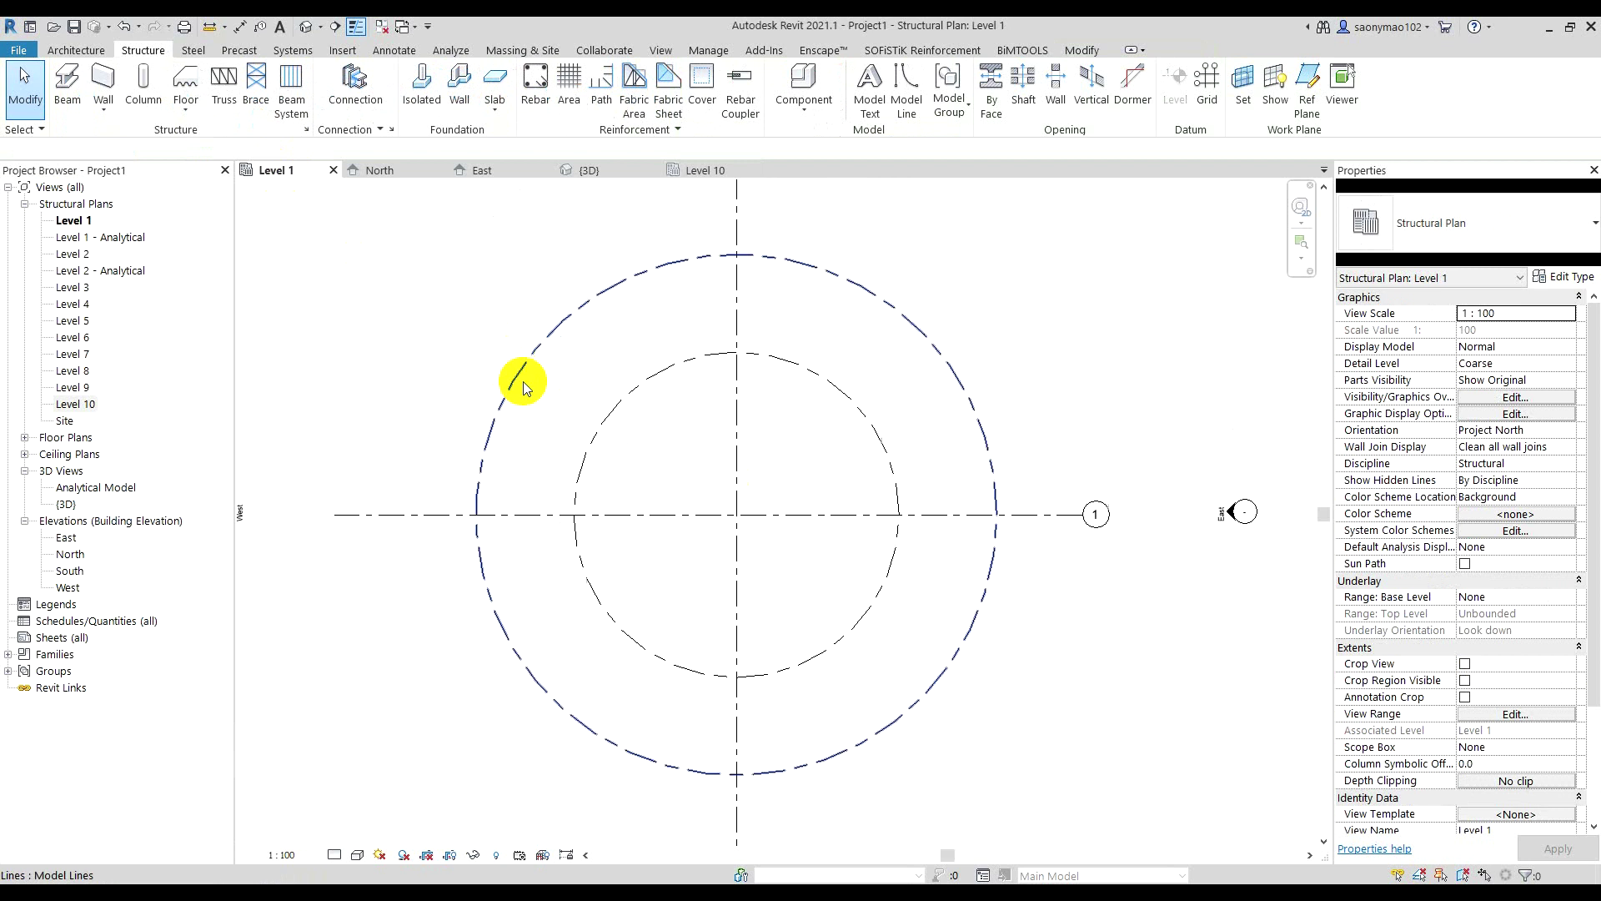
- Start a slanted column on the outer circle, then cancel it
click(143, 84)
scroll(615, 367, up, 3)
mouse_move(615, 368)
middle_down()
mouse_move(607, 415)
mouse_move(562, 418)
middle_up()
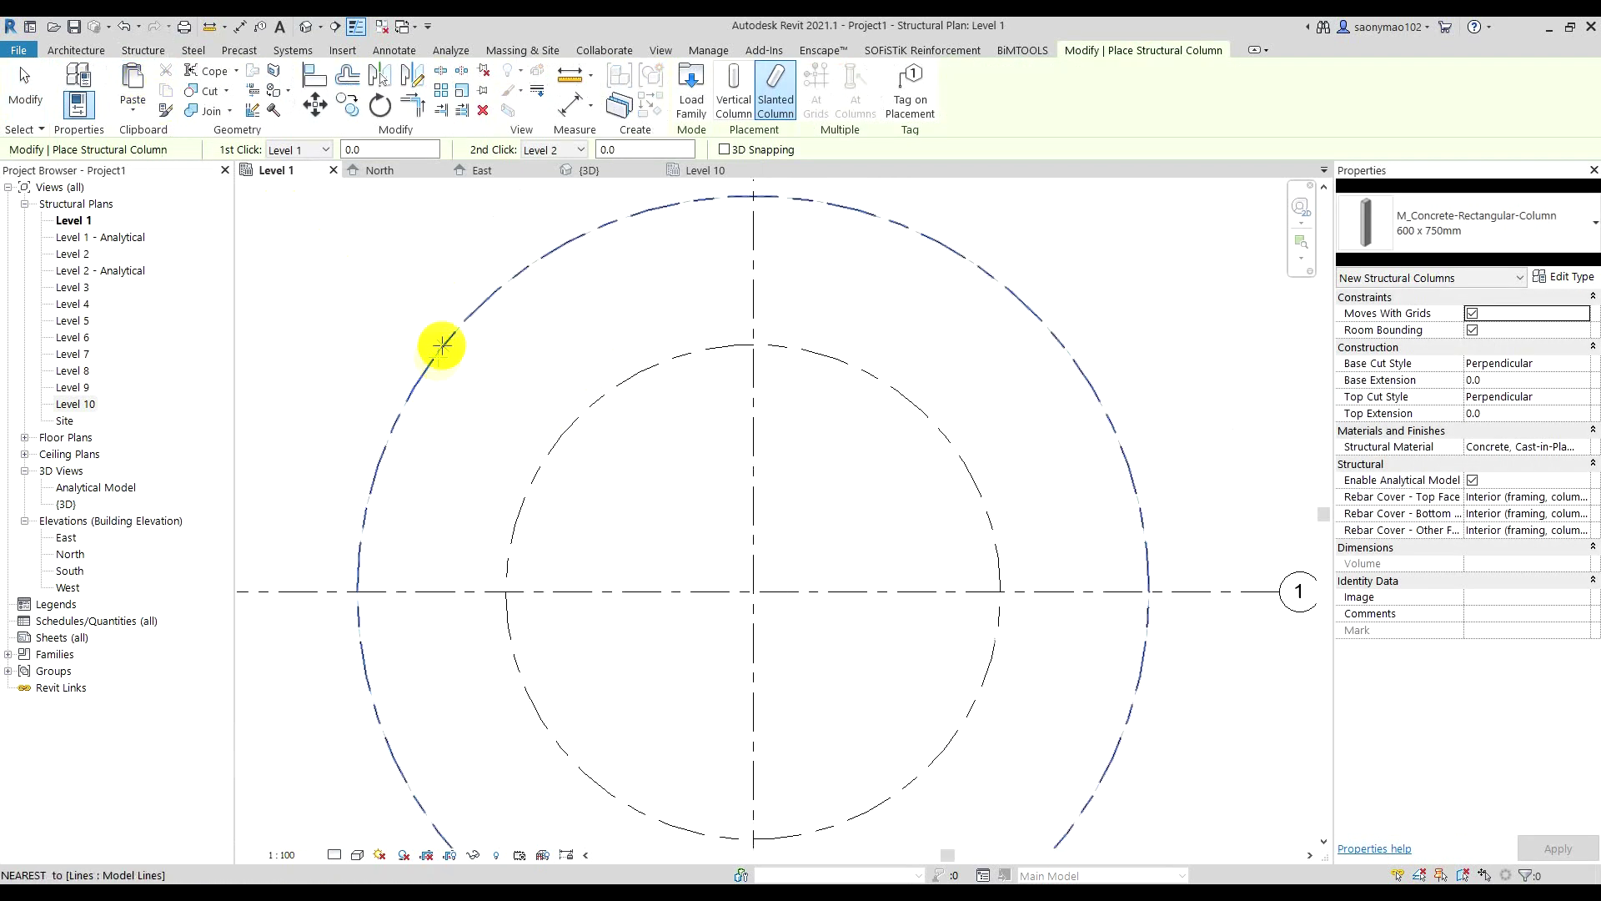
click(472, 311)
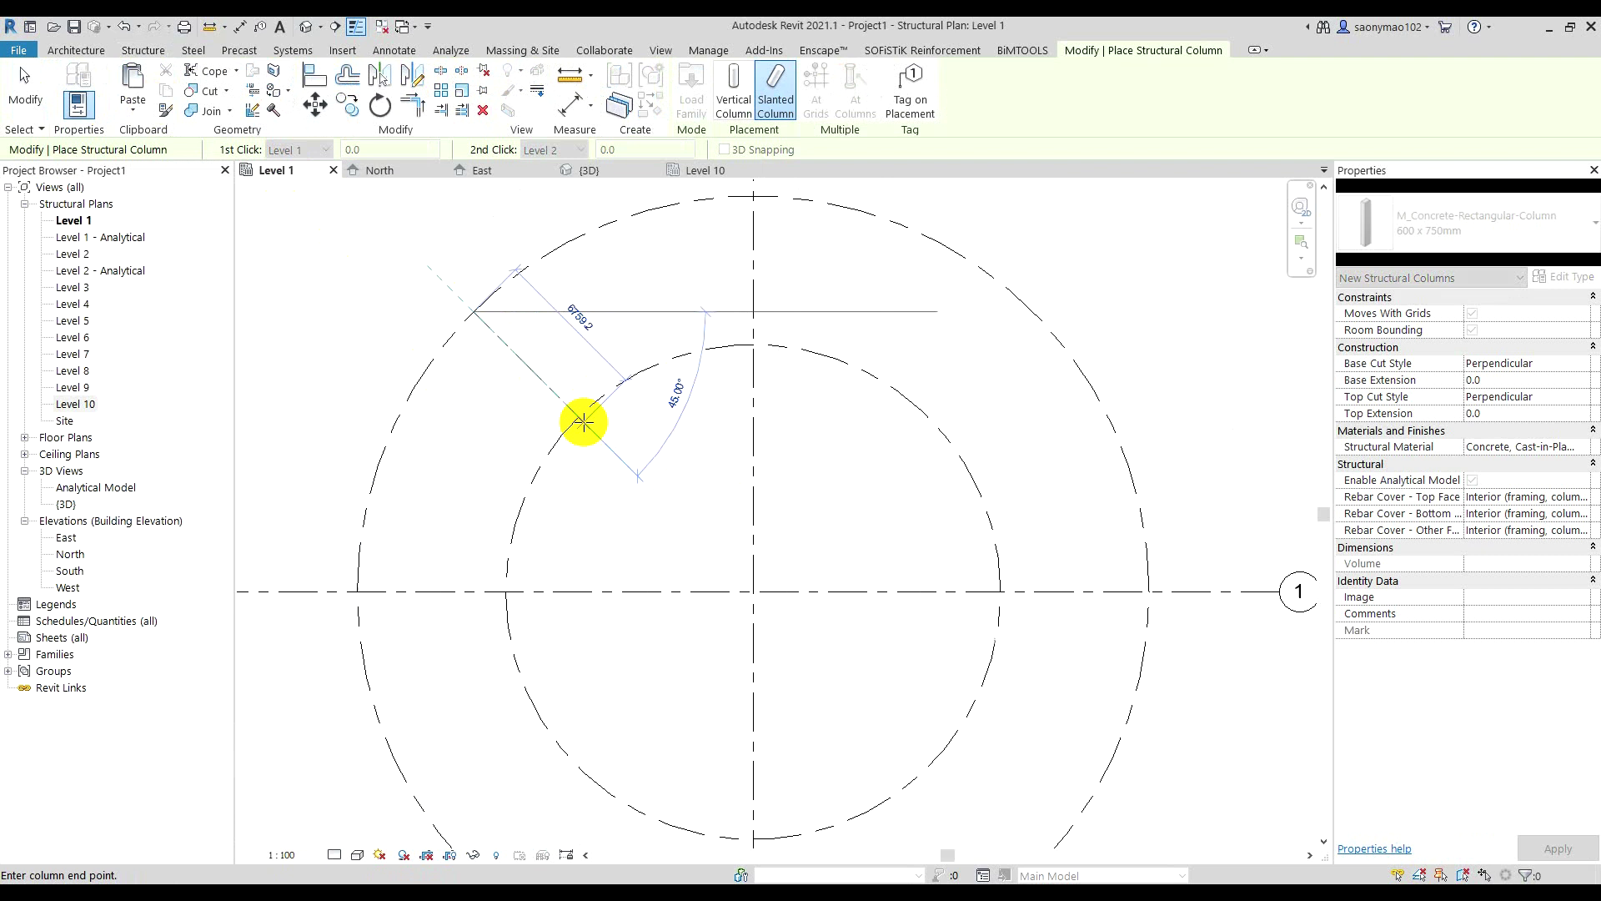
key(Escape)
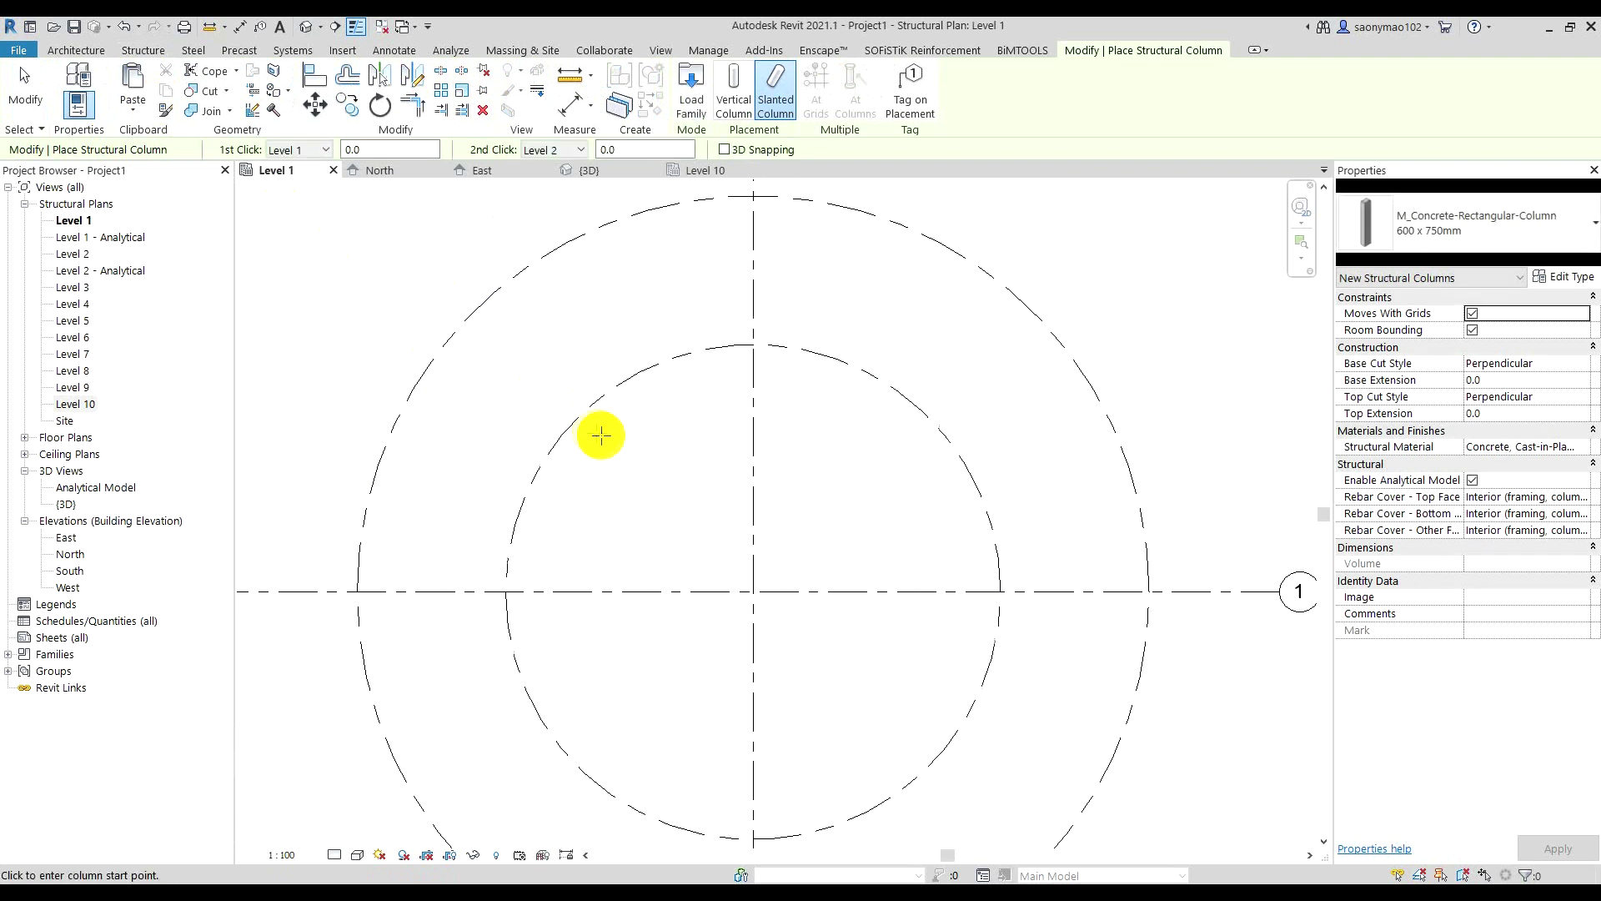
key(Escape)
- Select the inner circle, then open and close the Level 2 plan
click(581, 417)
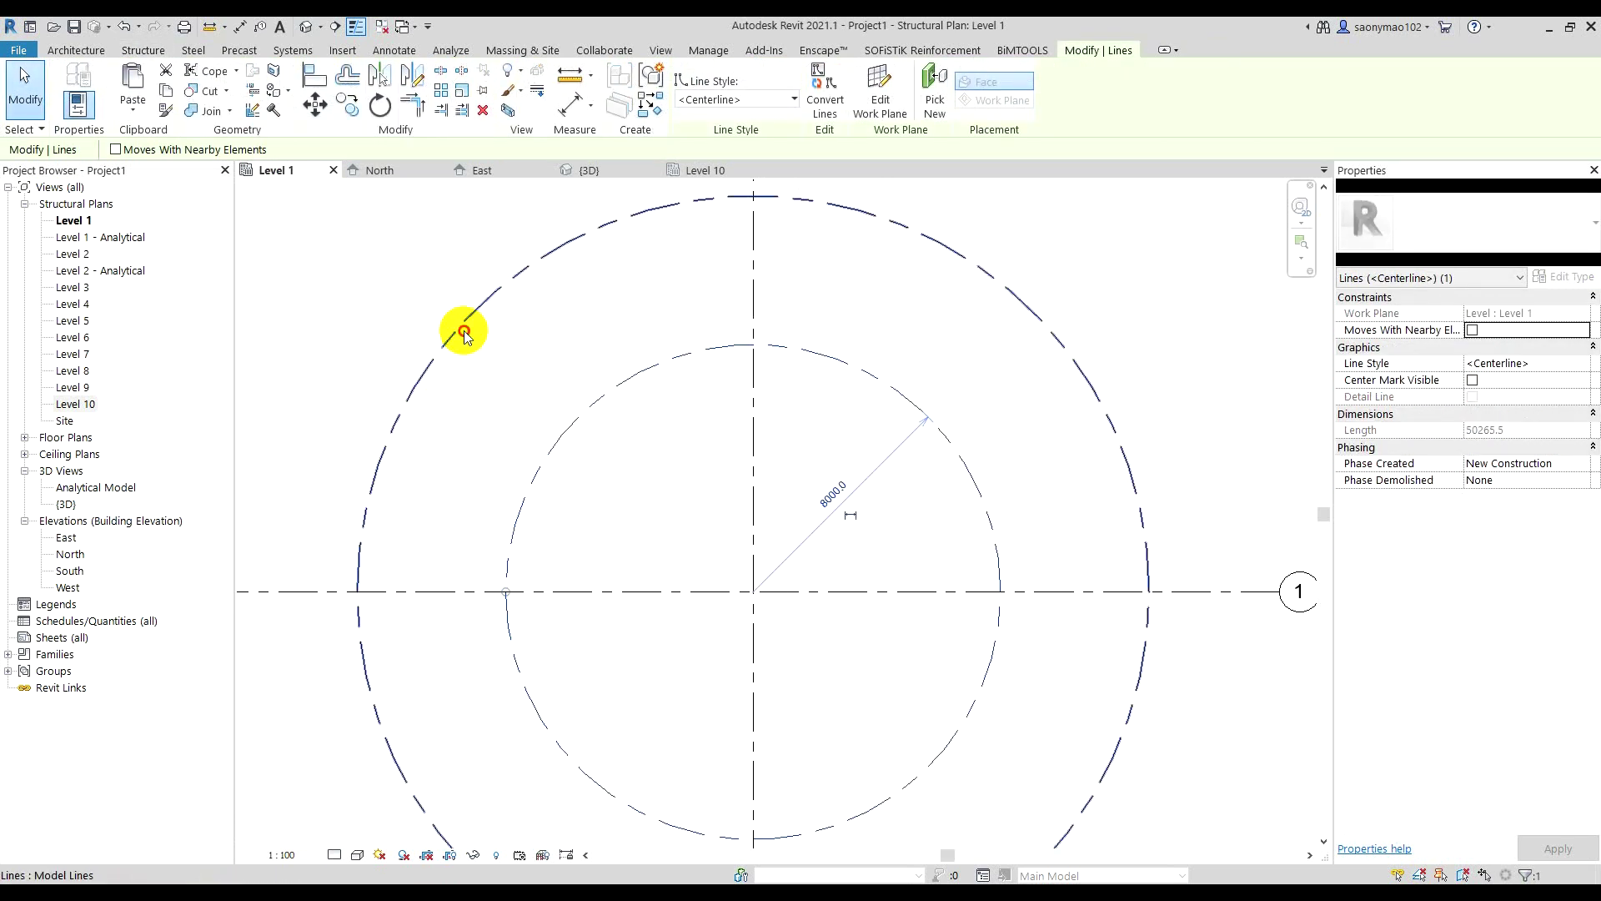
scroll(538, 379, down, 1)
middle_drag(538, 380, 538, 398)
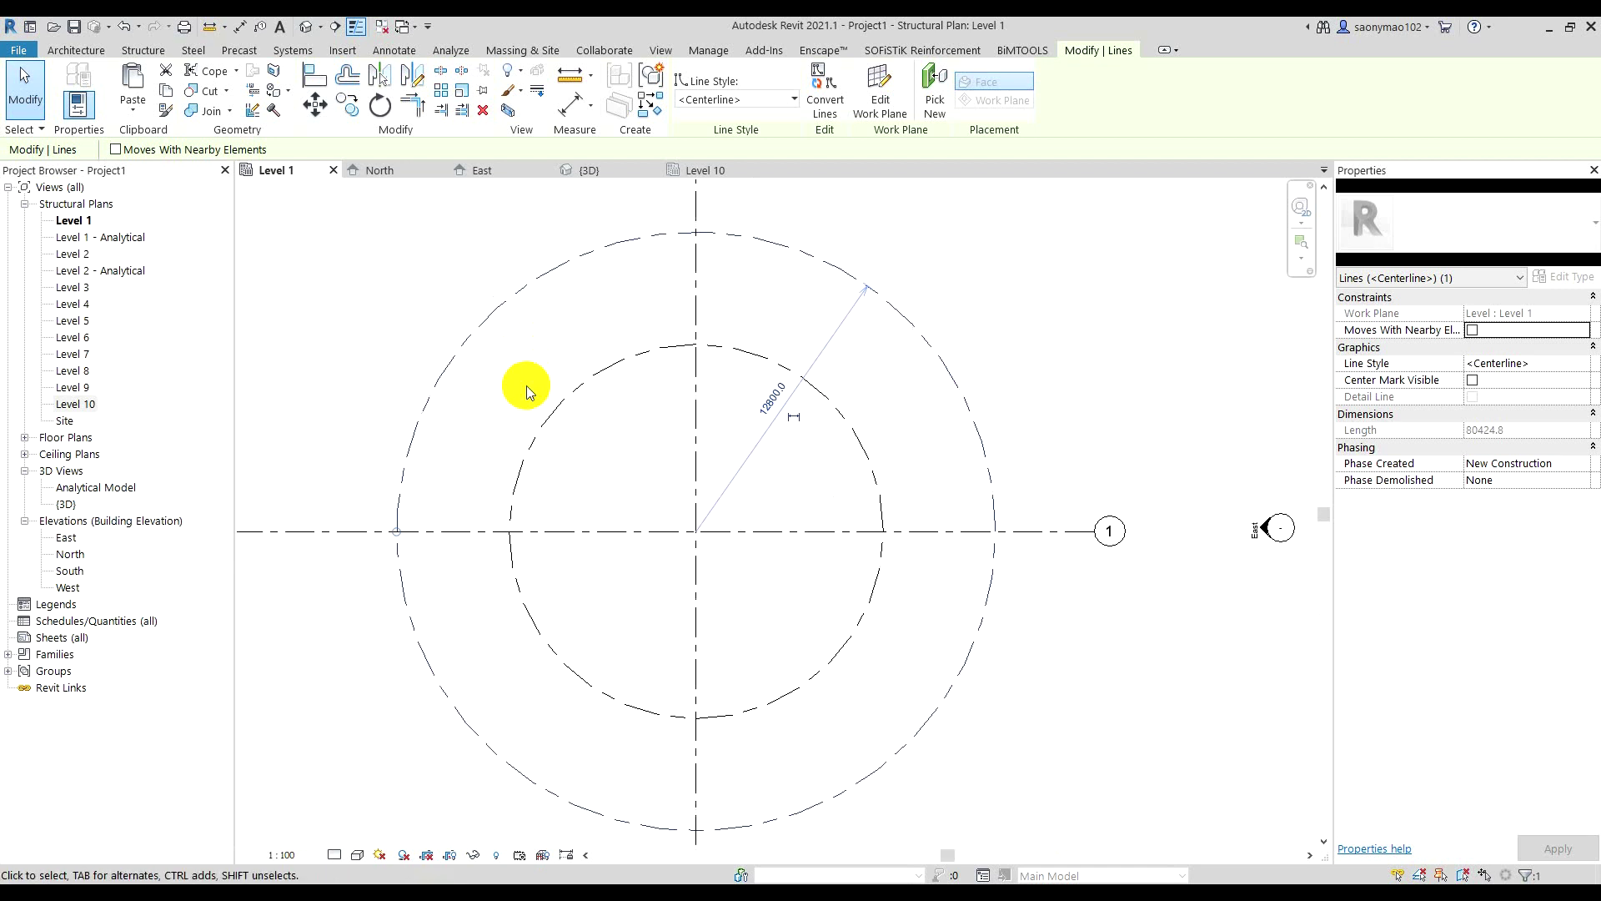
click(127, 51)
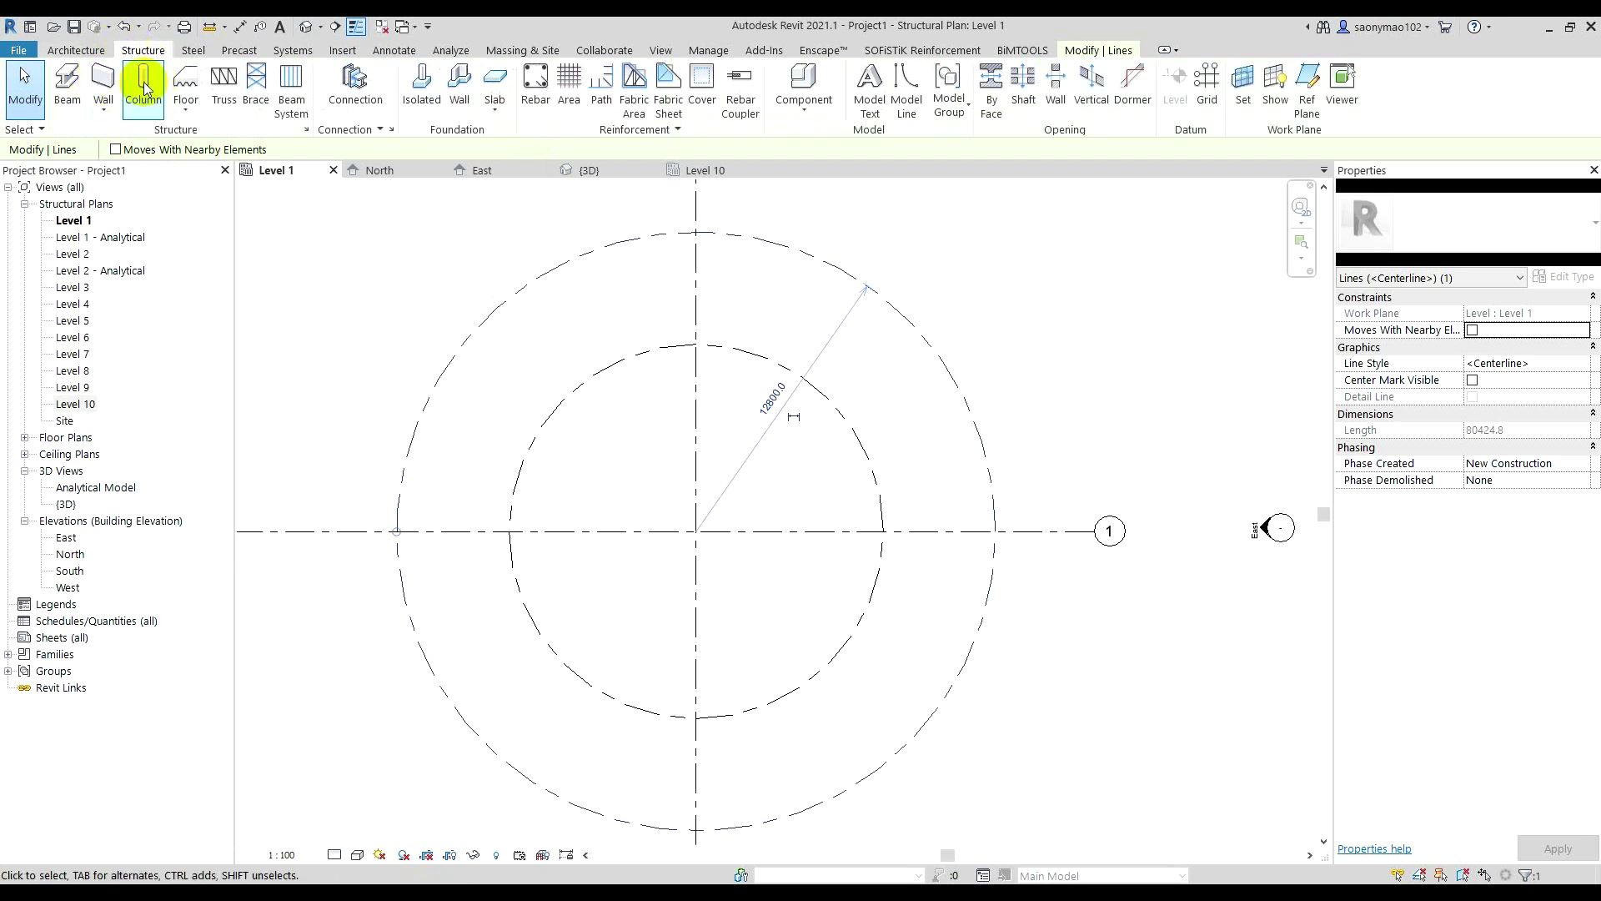
double_click(73, 254)
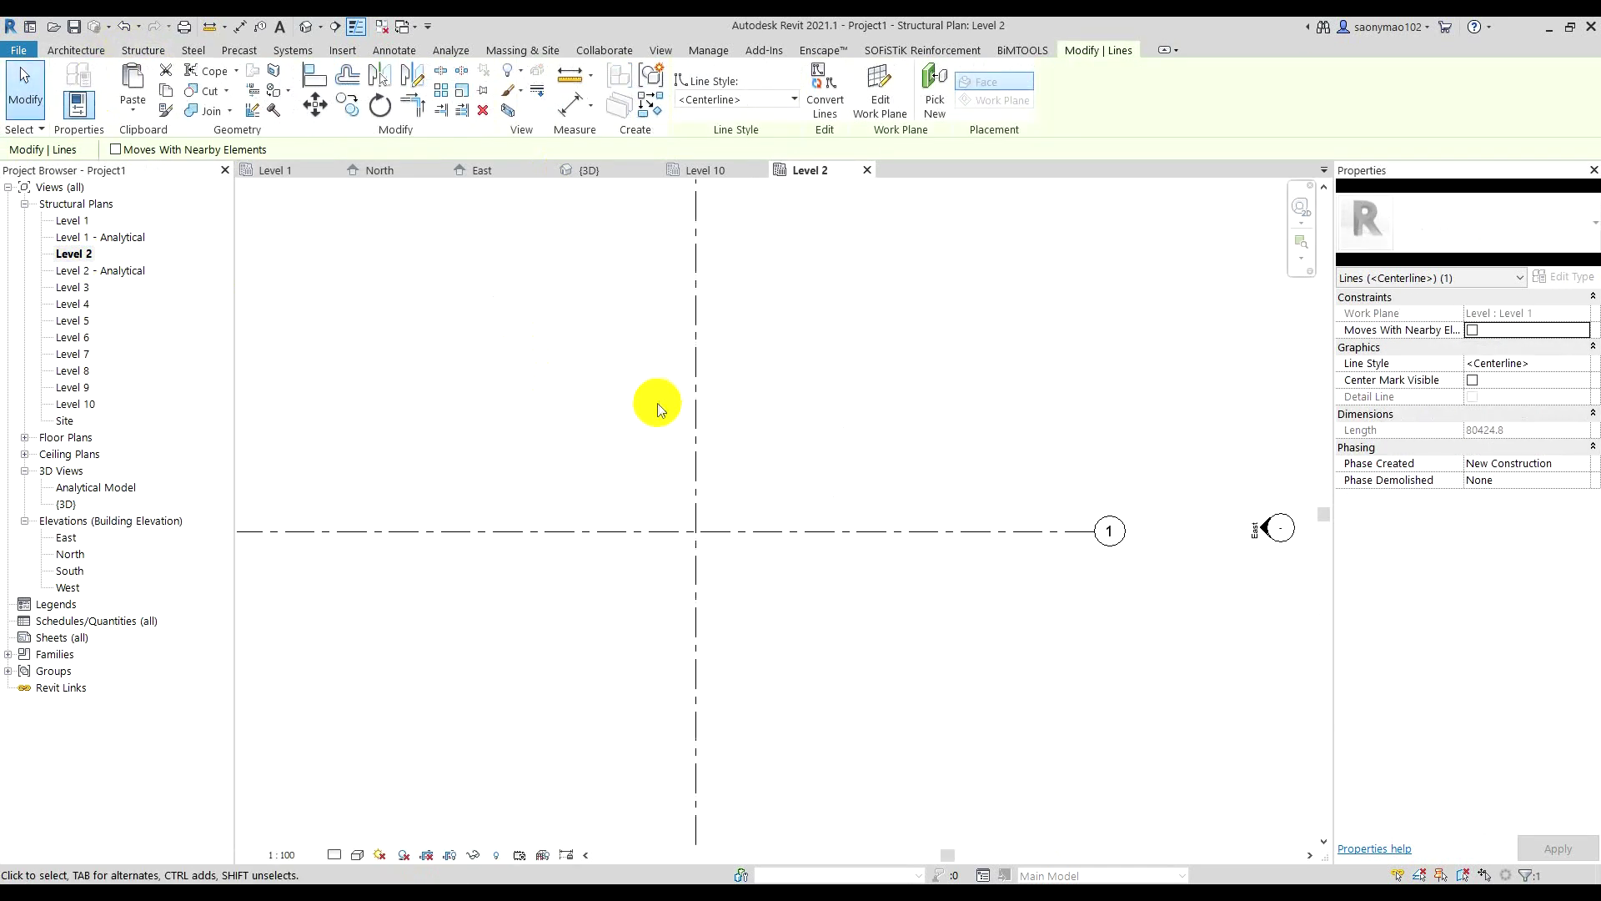
click(868, 170)
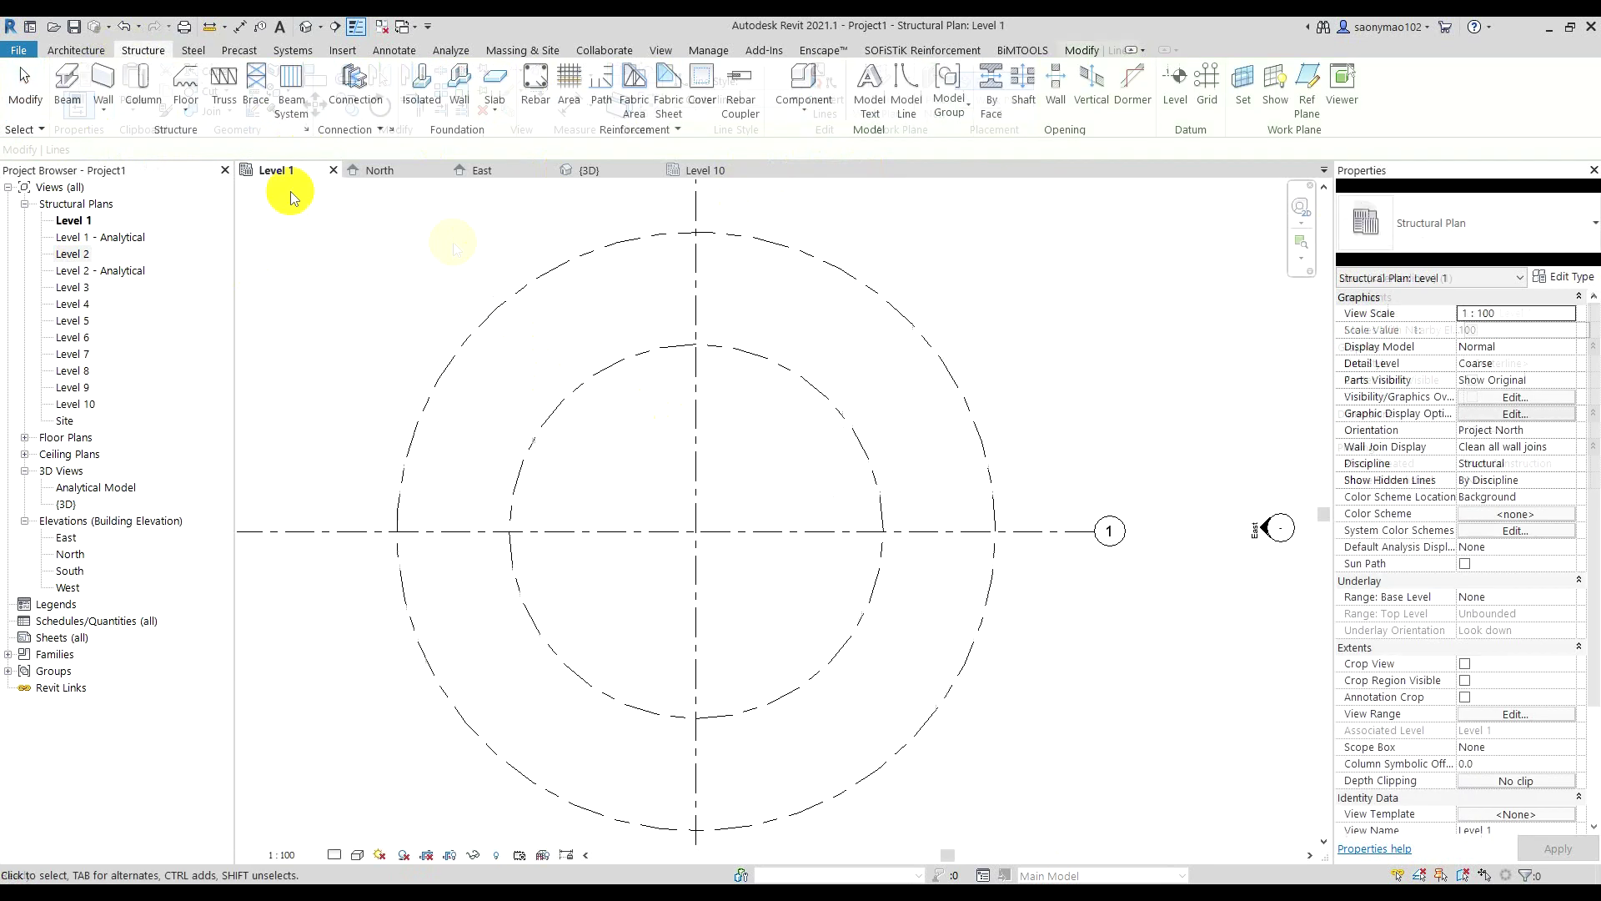
- Place a slanted column with top at Level 10, from the outer circle to near the inner circle
click(136, 80)
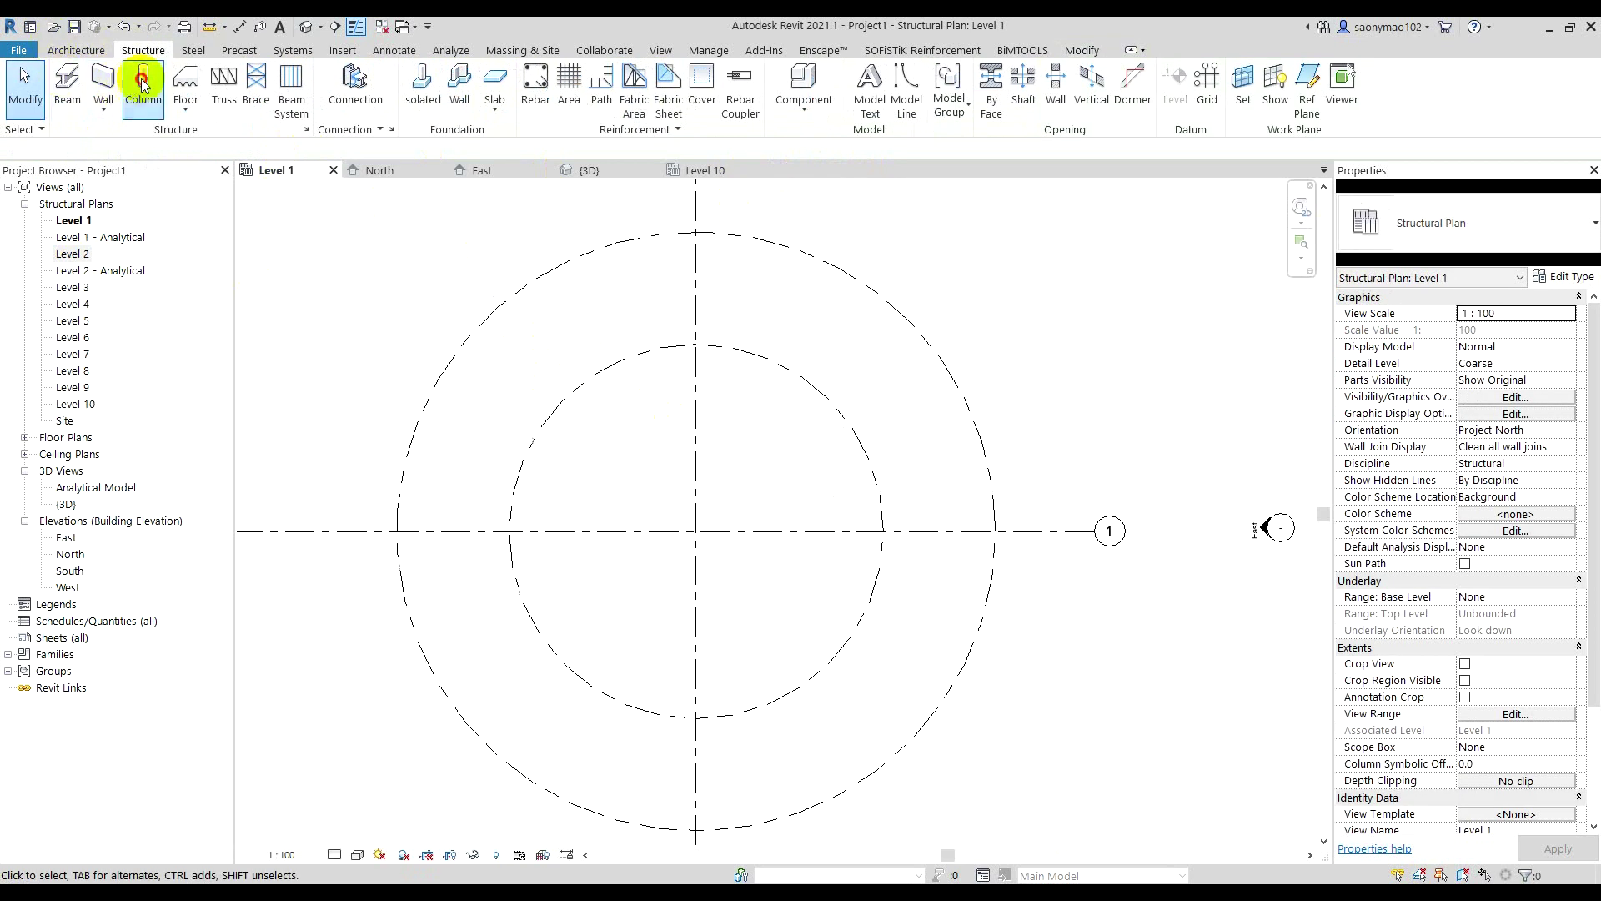
click(481, 325)
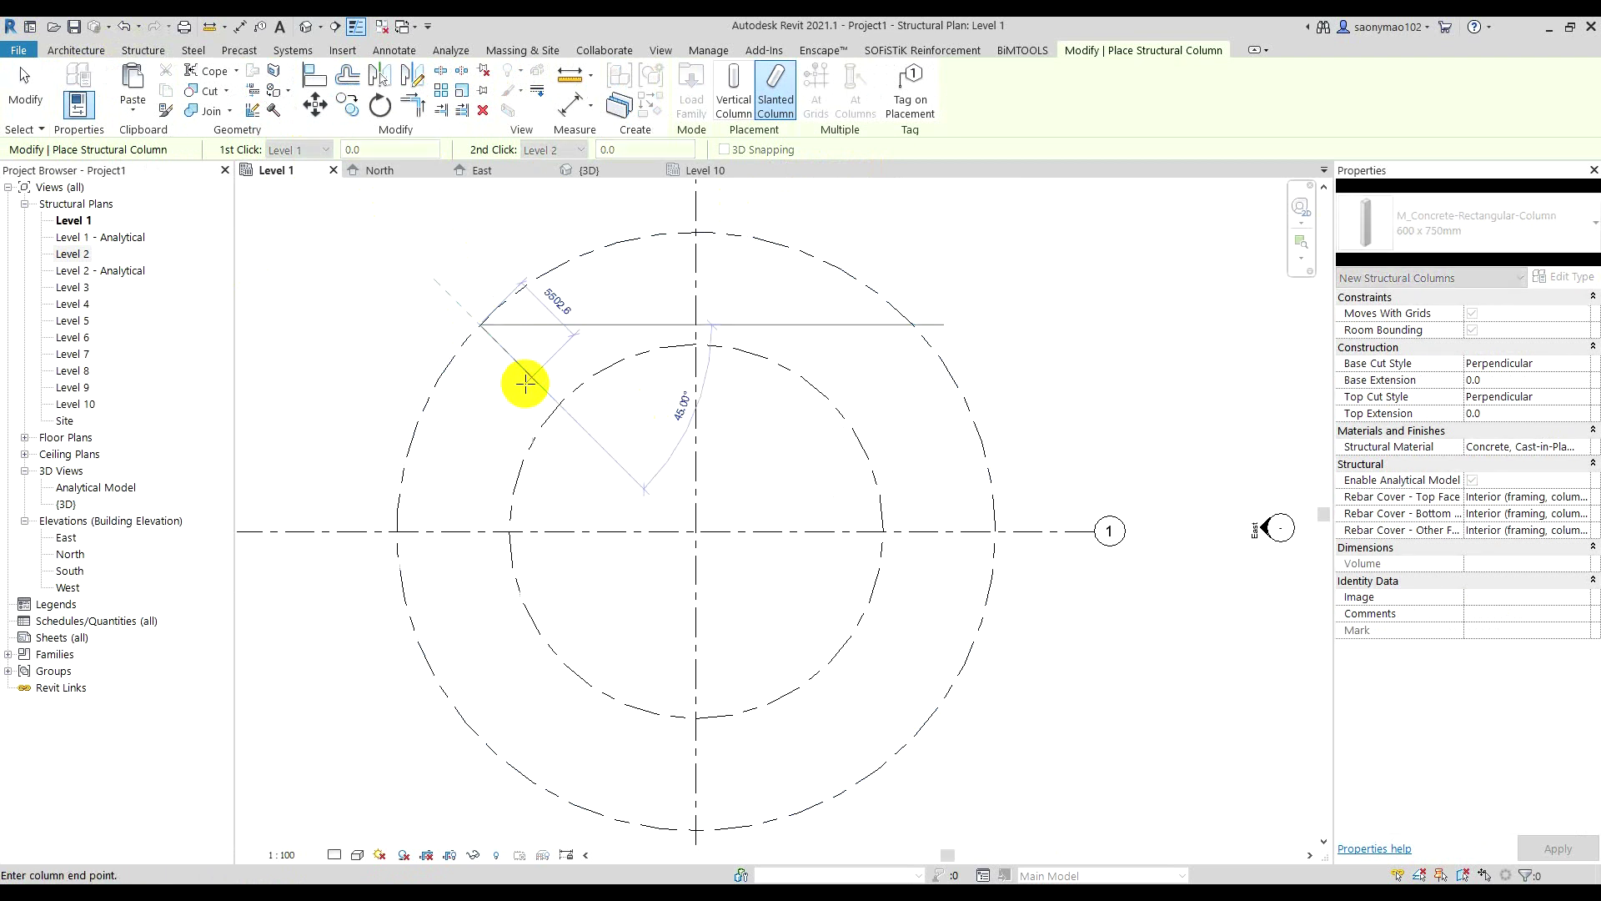
key(Escape)
click(553, 150)
click(553, 294)
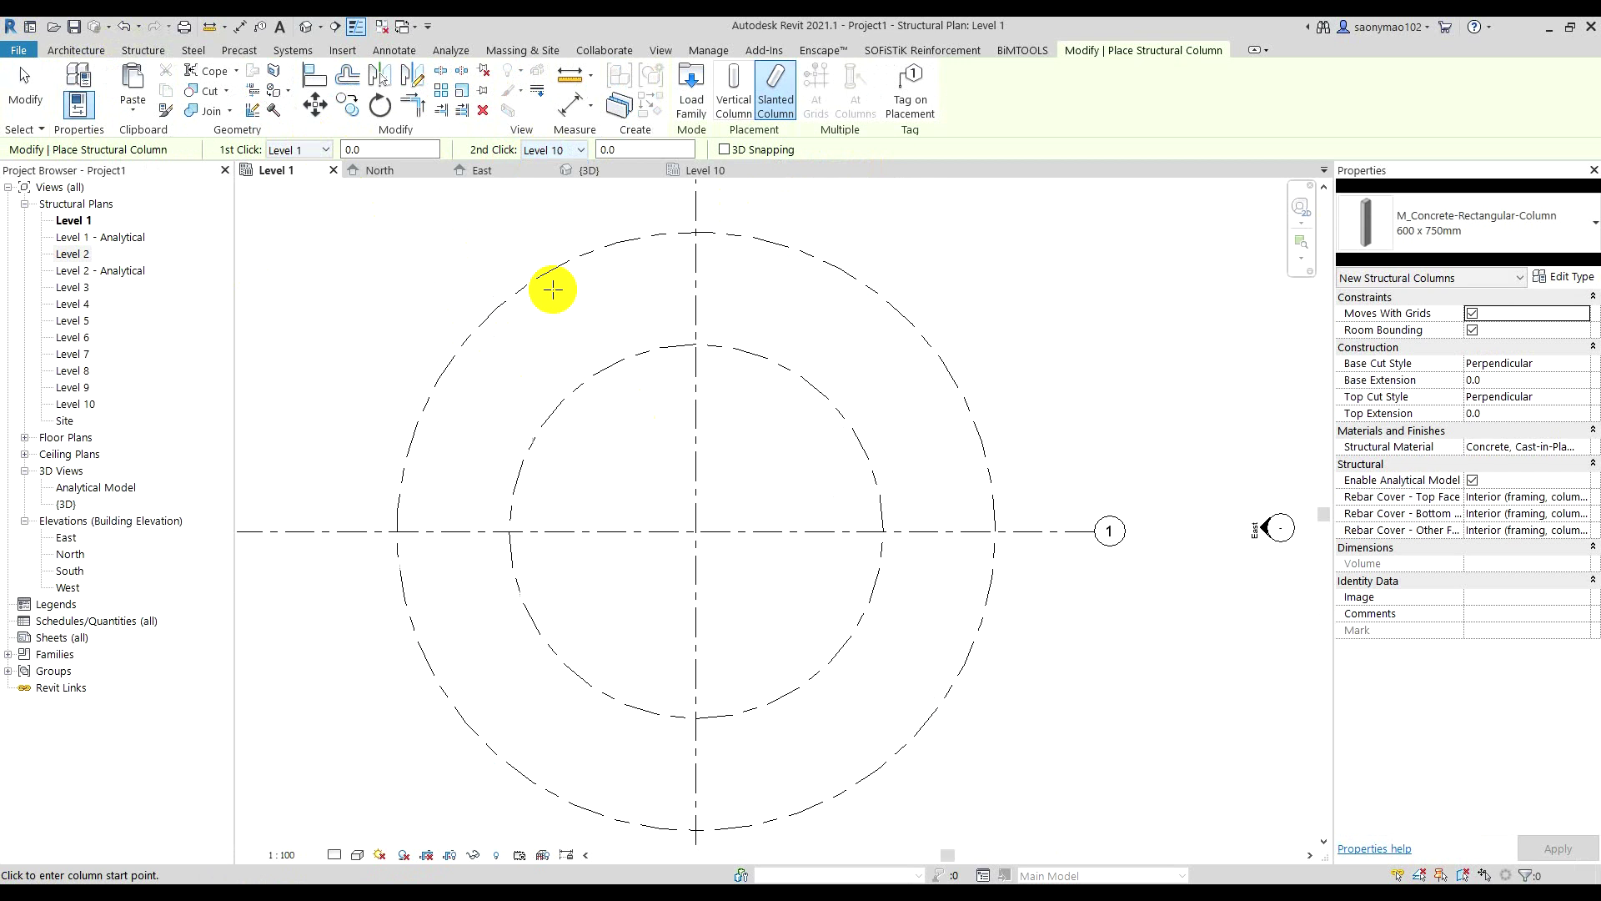
click(491, 314)
scroll(553, 386, up, 1)
scroll(529, 372, up, 2)
scroll(562, 439, up, 2)
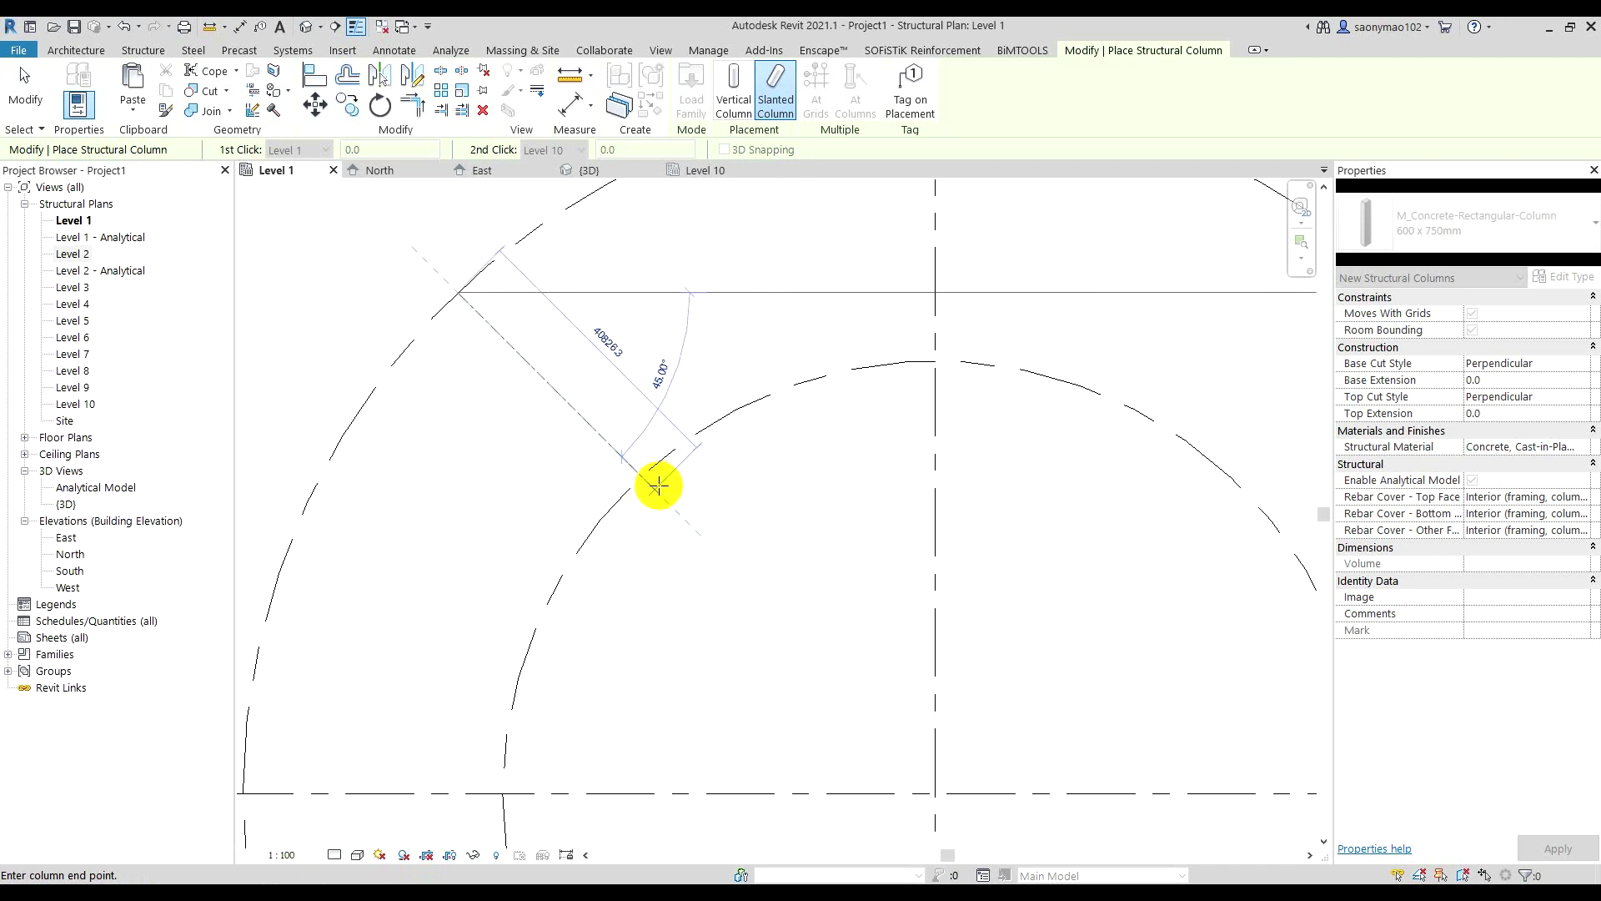
click(652, 485)
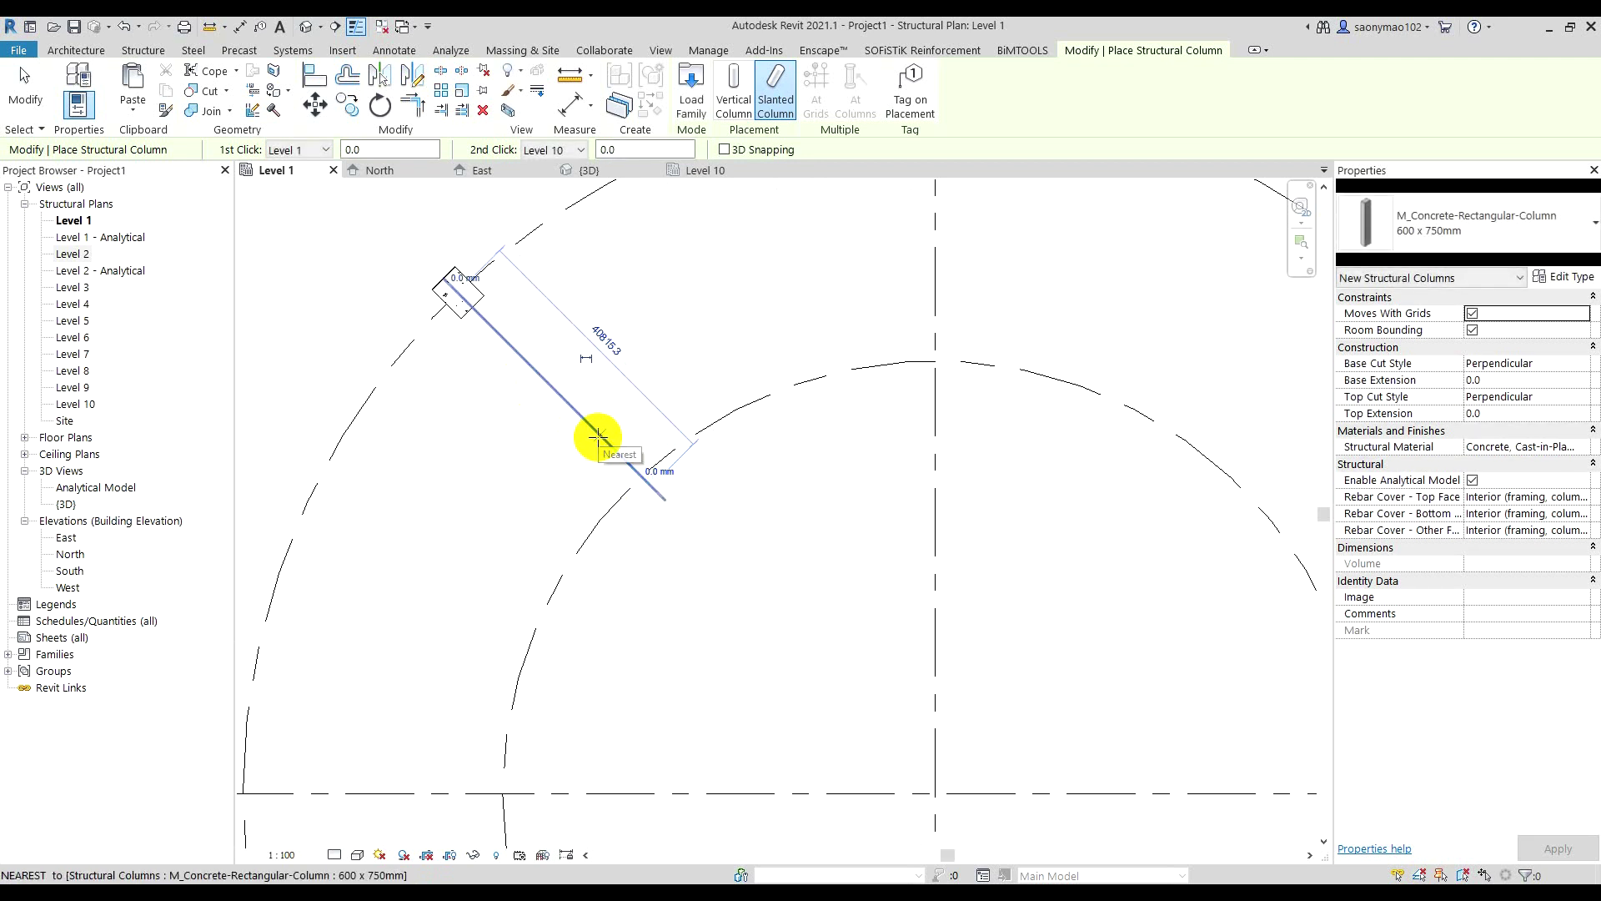
click(25, 82)
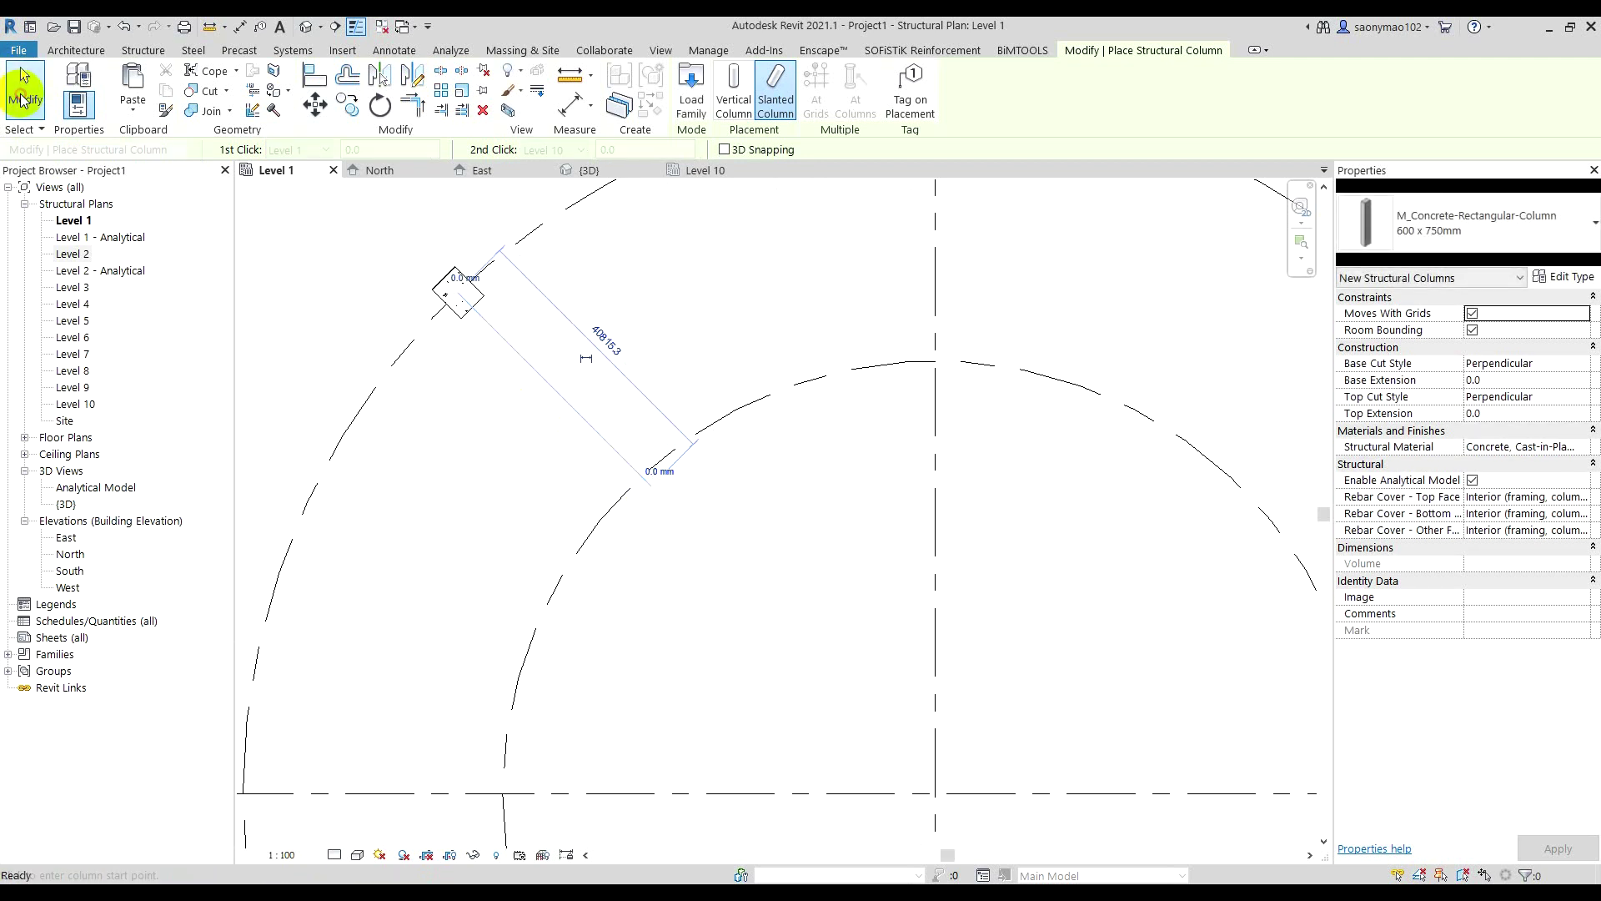
- In the Level 10 plan, drag the column's upper end onto the inner circle
click(489, 300)
scroll(474, 292, up, 2)
scroll(476, 305, up, 1)
scroll(476, 306, down, 1)
scroll(467, 292, down, 1)
scroll(469, 351, up, 1)
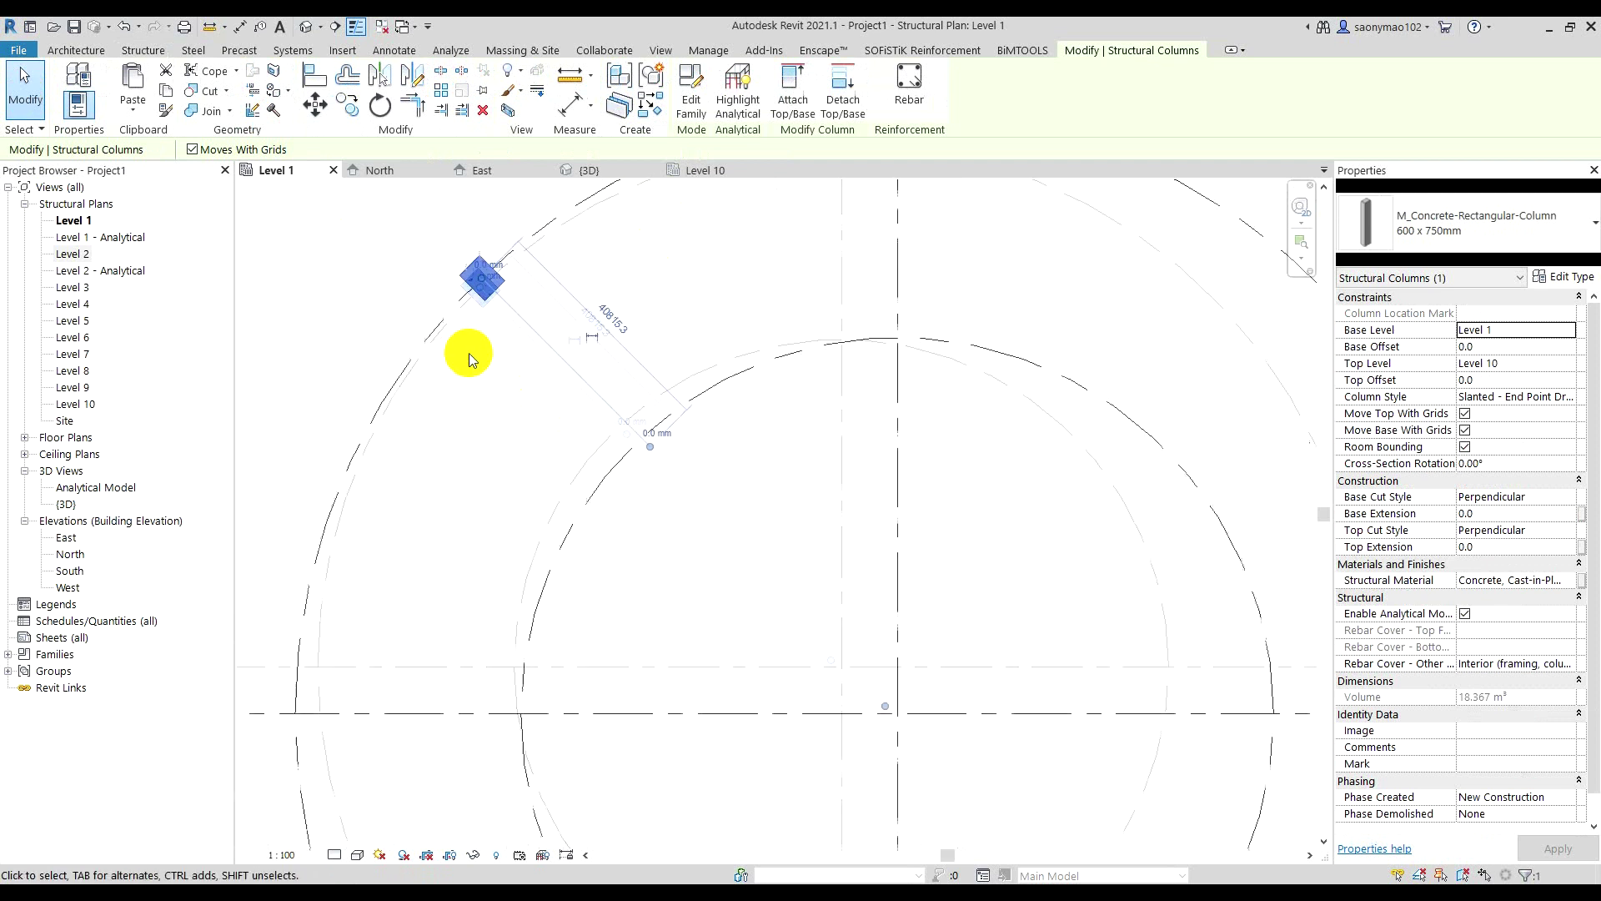
click(711, 170)
scroll(613, 425, up, 2)
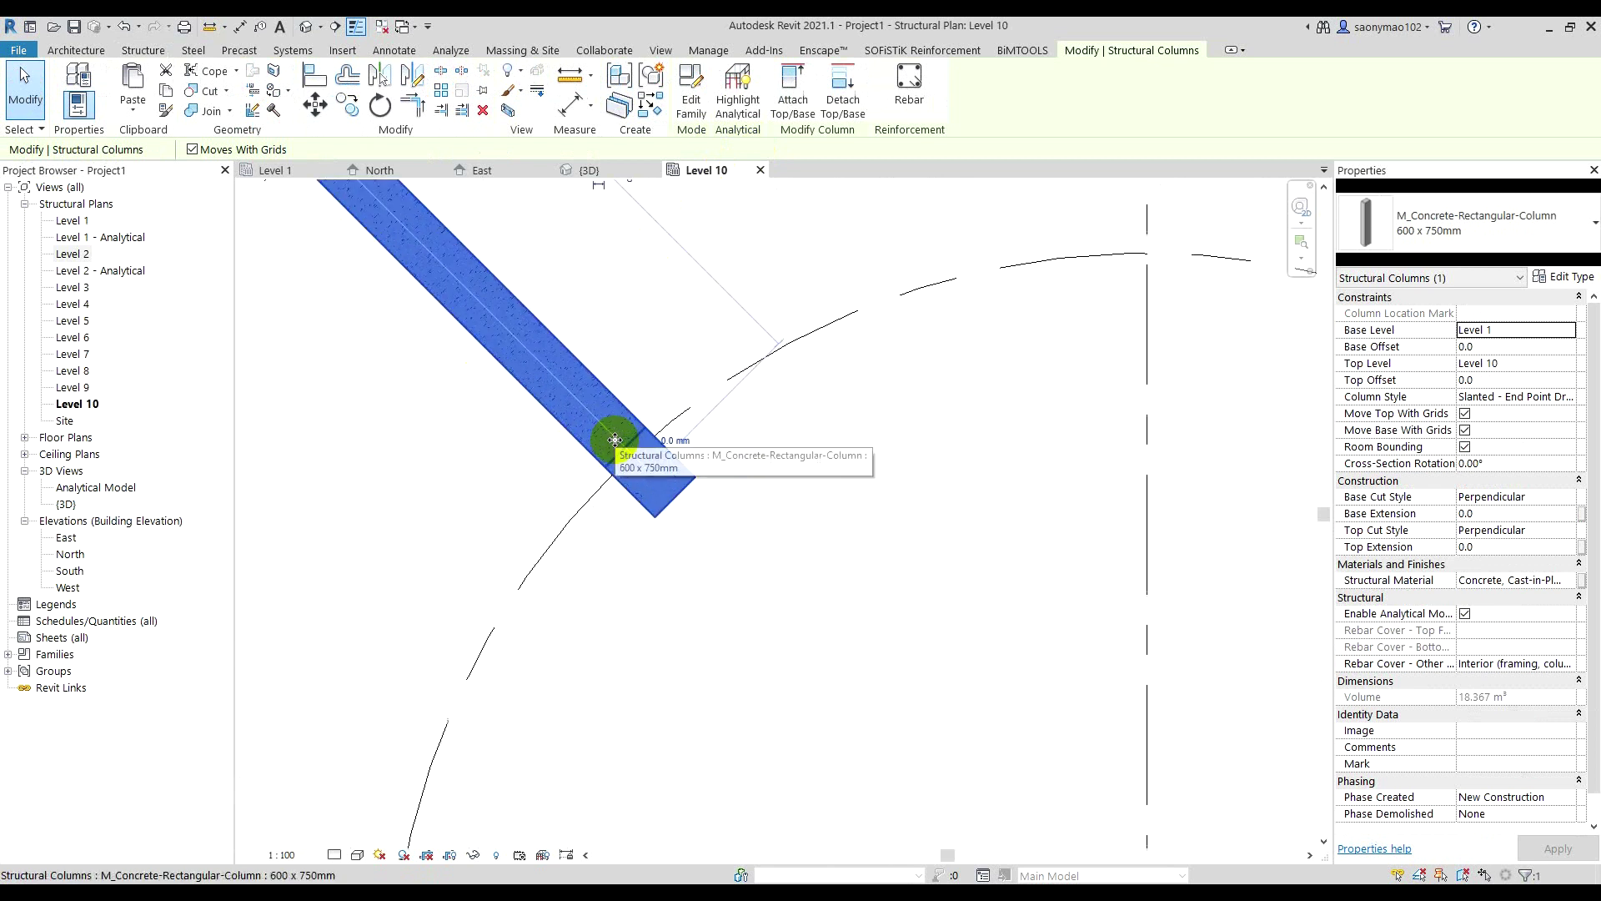
scroll(655, 450, up, 1)
drag(649, 484, 617, 453)
scroll(750, 450, down, 2)
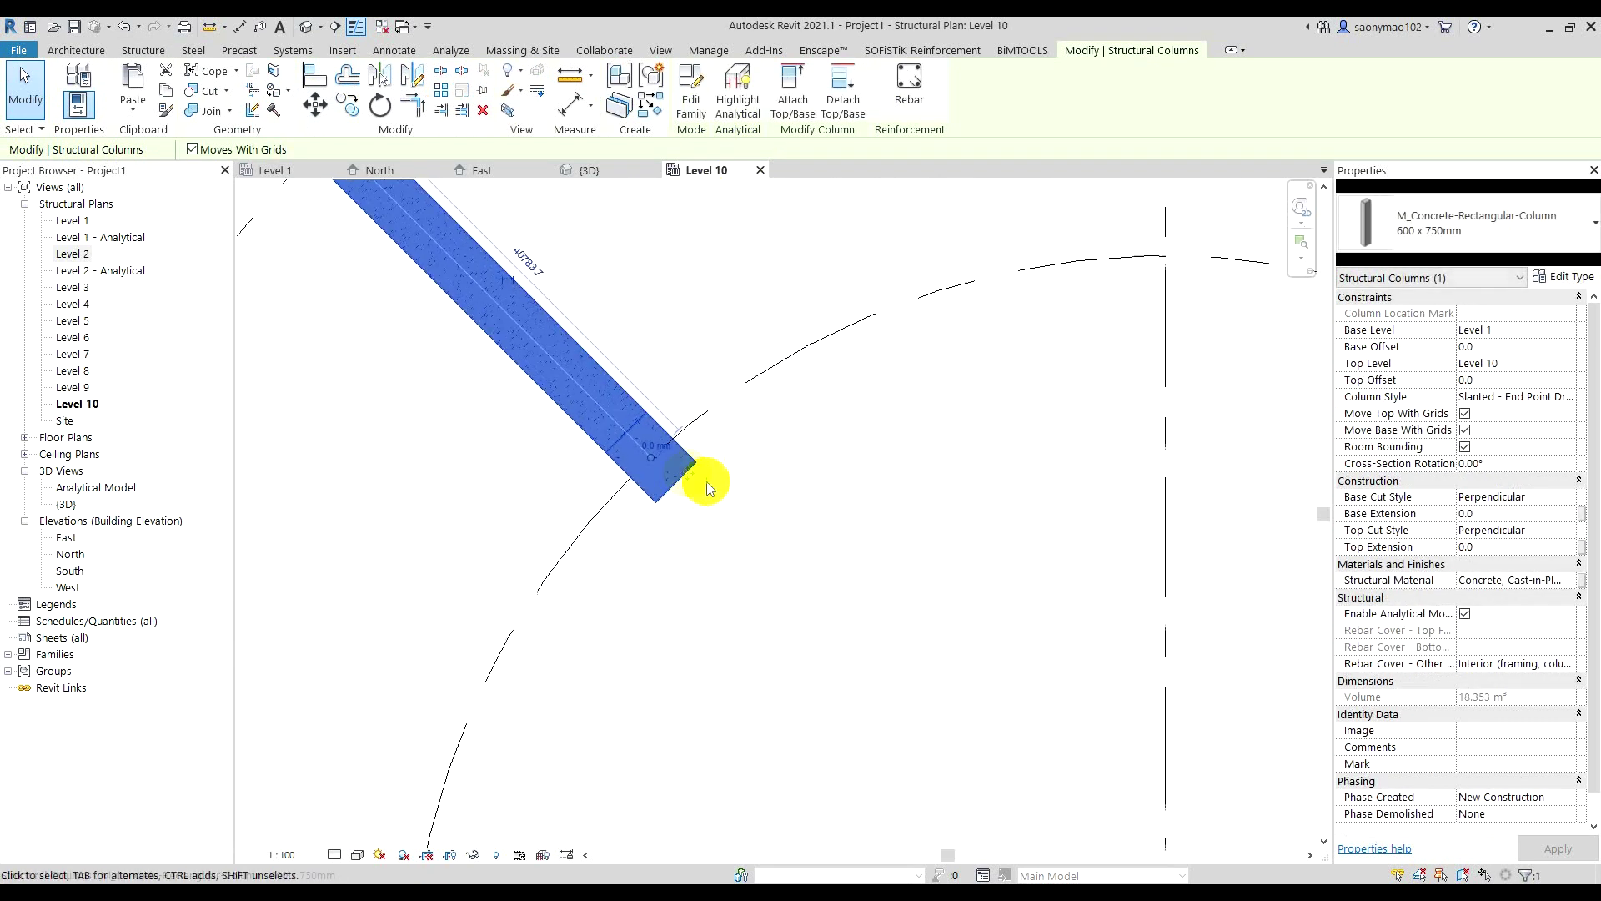
key(Escape)
scroll(593, 387, down, 1)
- Show the 3D view in Shaded, then Consistent Colors visual style
click(584, 382)
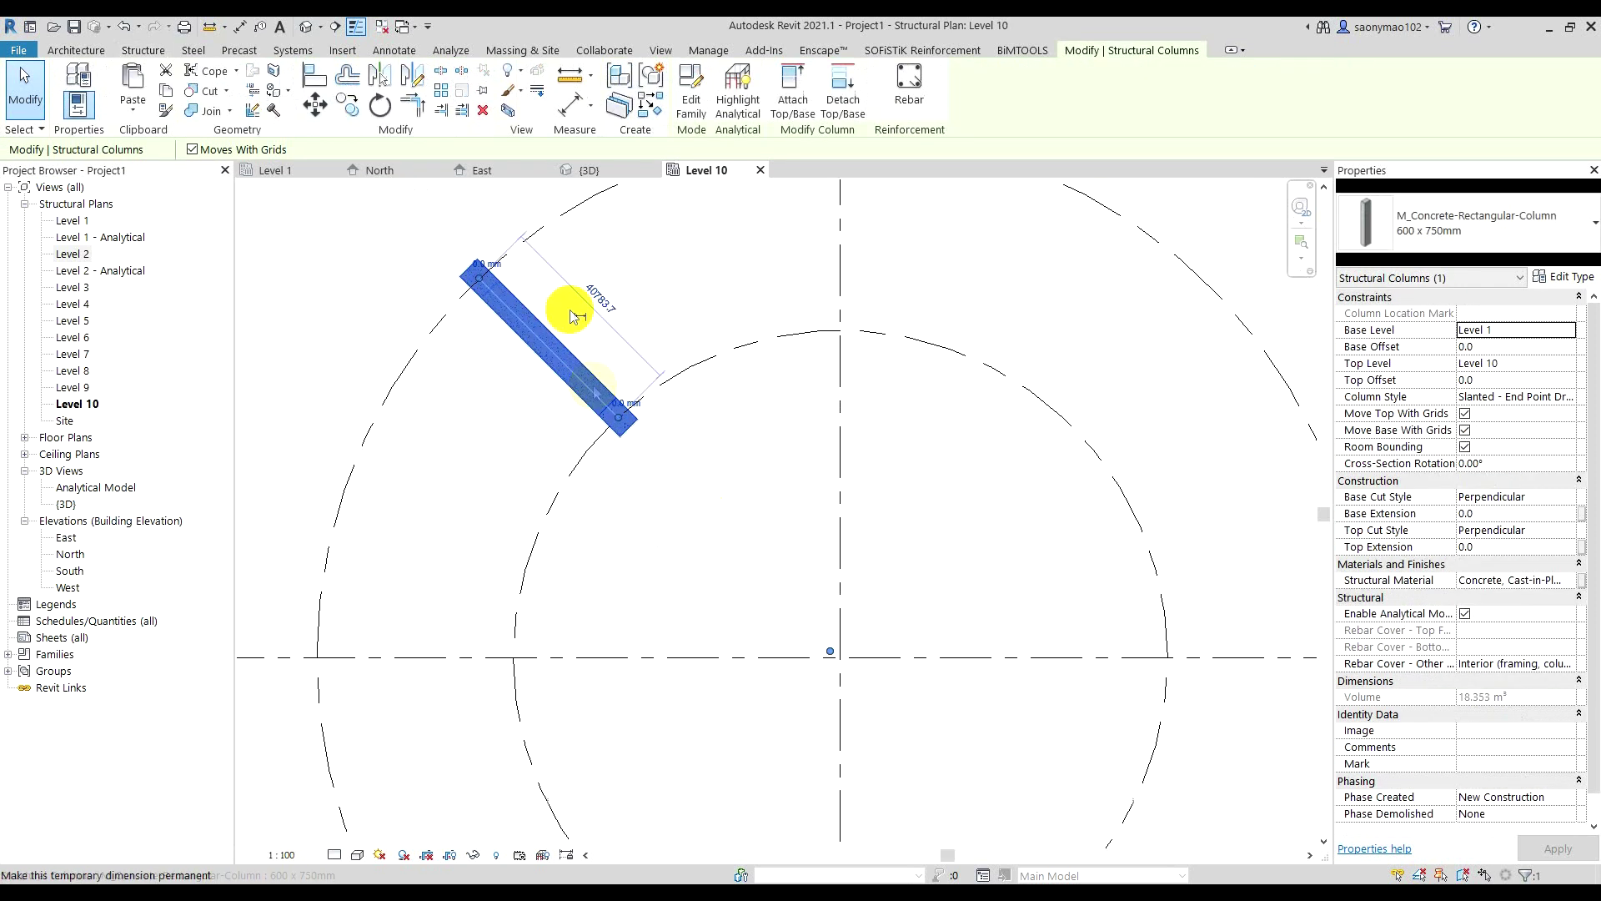
click(590, 177)
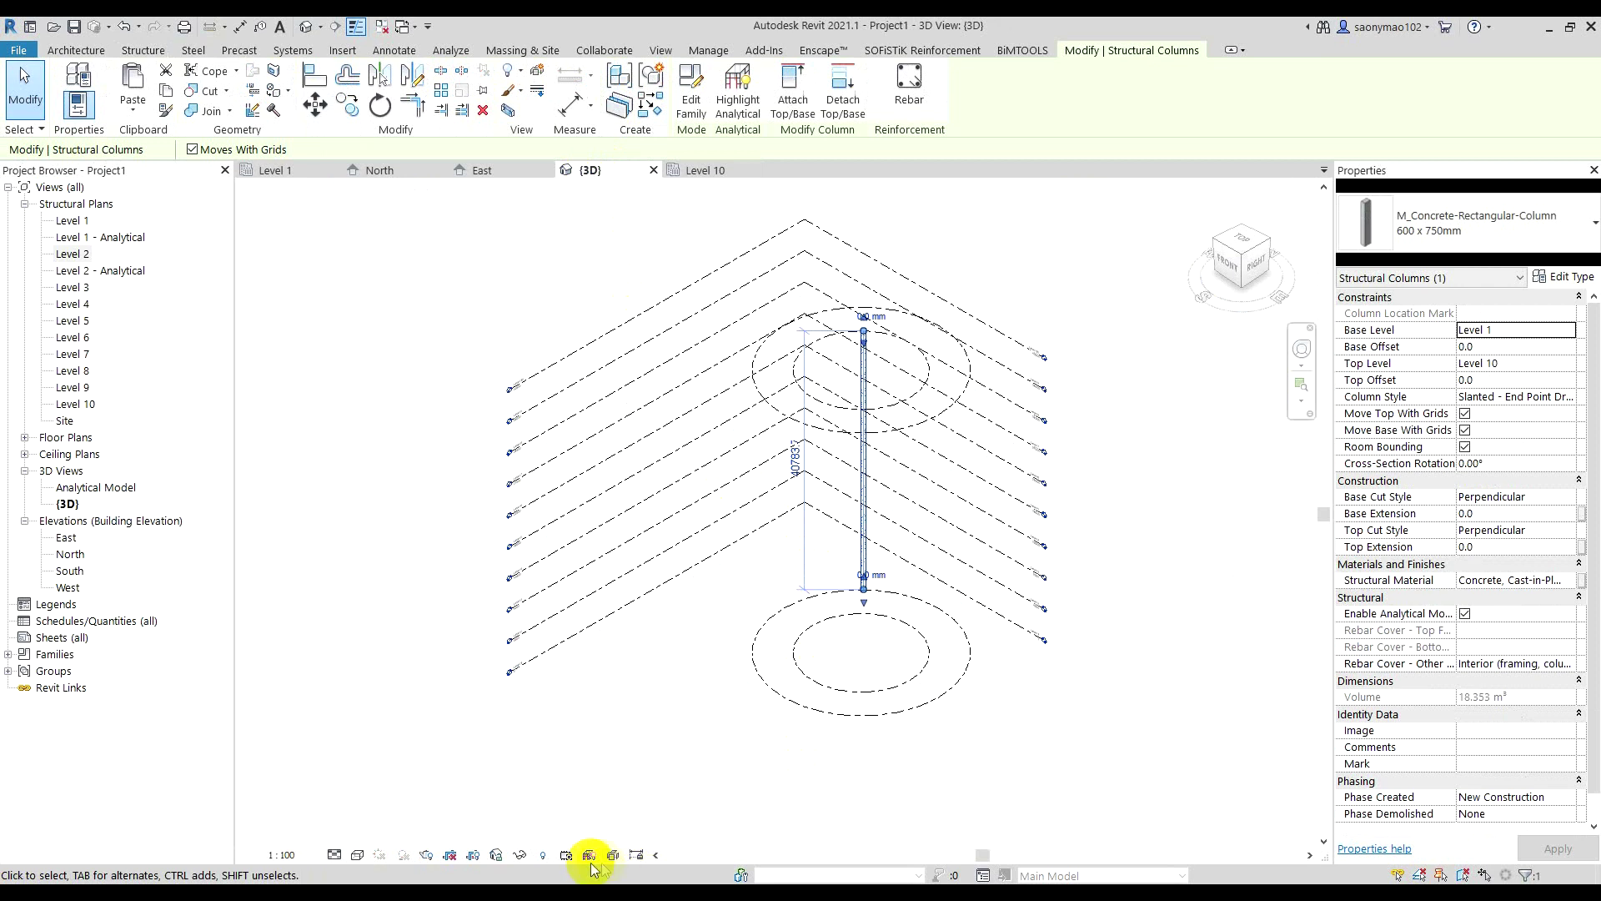
click(659, 662)
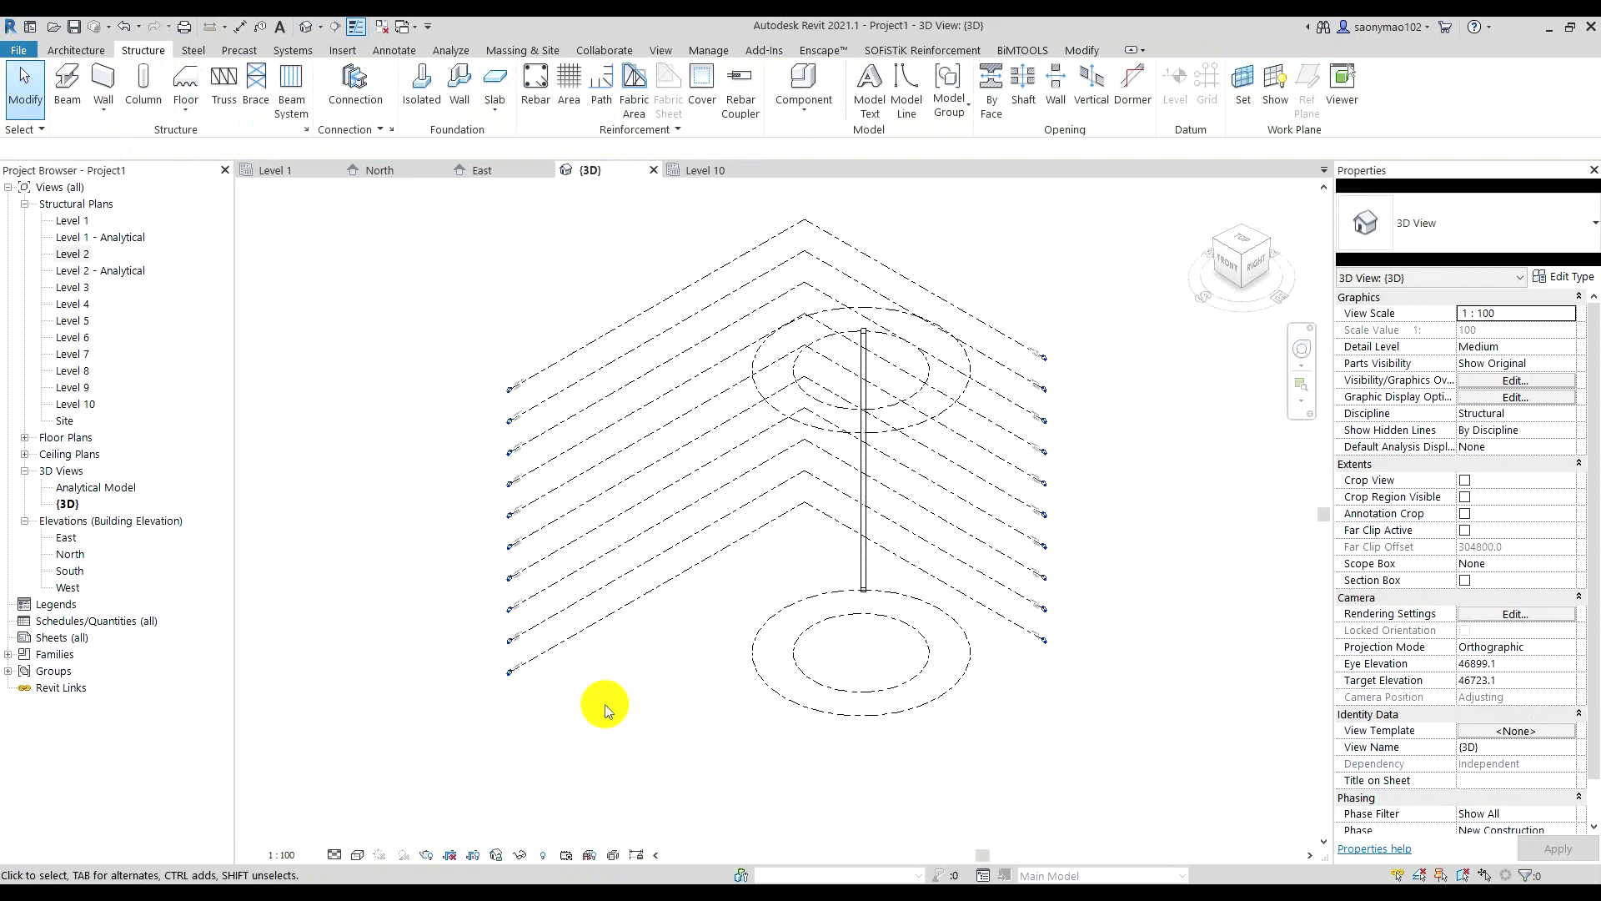
mouse_move(593, 709)
shift+middle_down()
mouse_move(729, 725)
mouse_move(873, 701)
mouse_move(922, 672)
mouse_move(1118, 661)
mouse_move(637, 457)
shift+middle_up()
scroll(636, 458, up, 5)
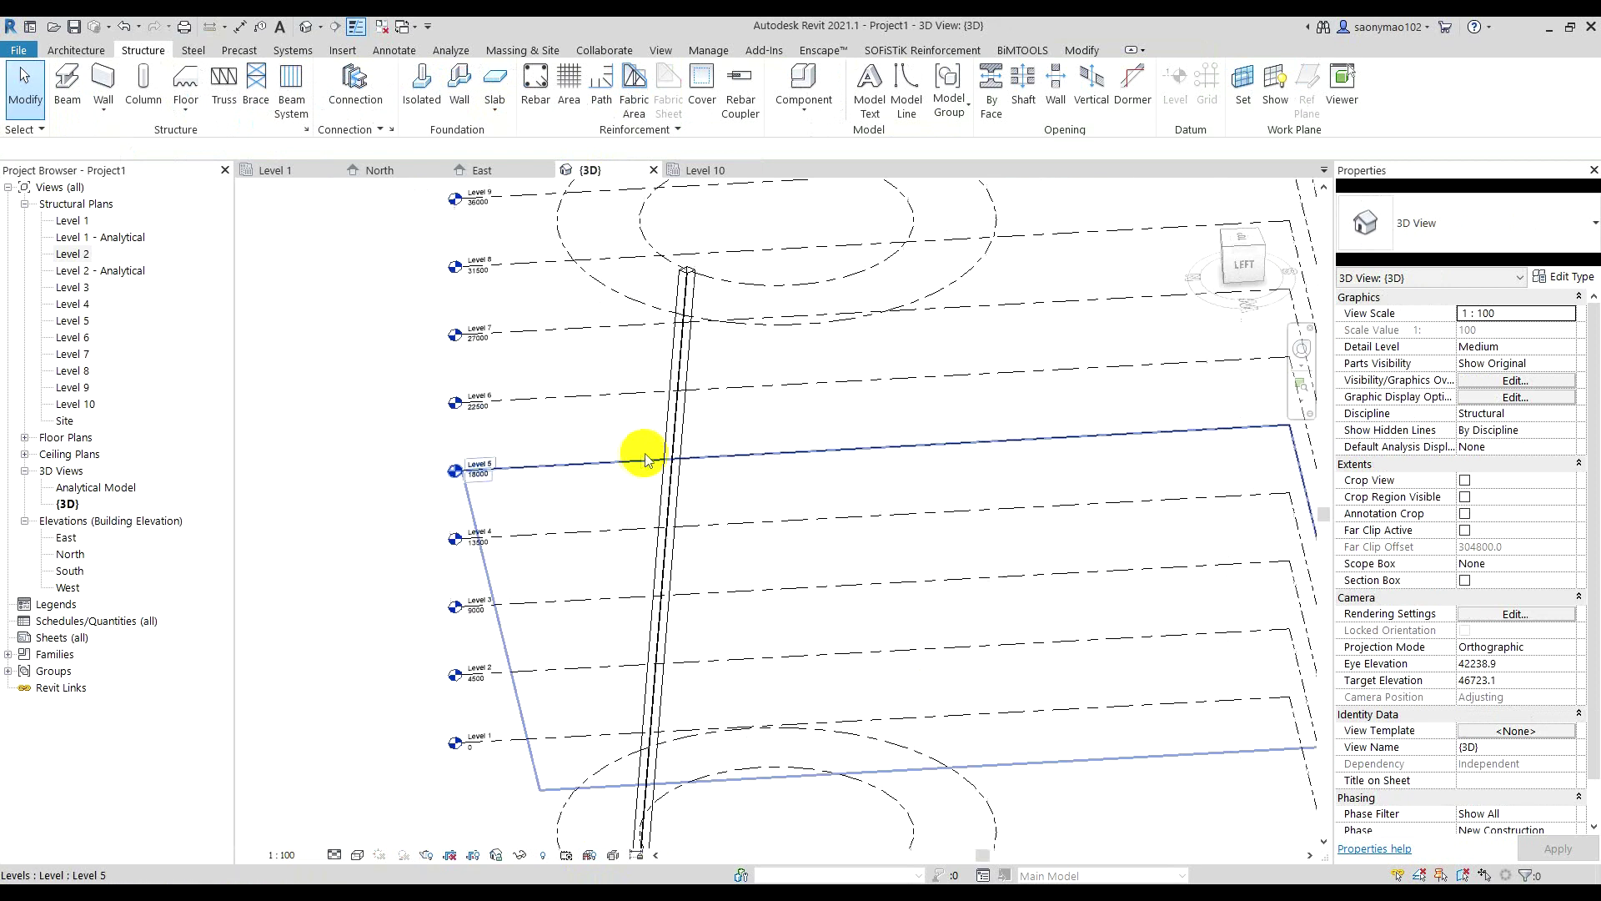
click(357, 854)
click(371, 794)
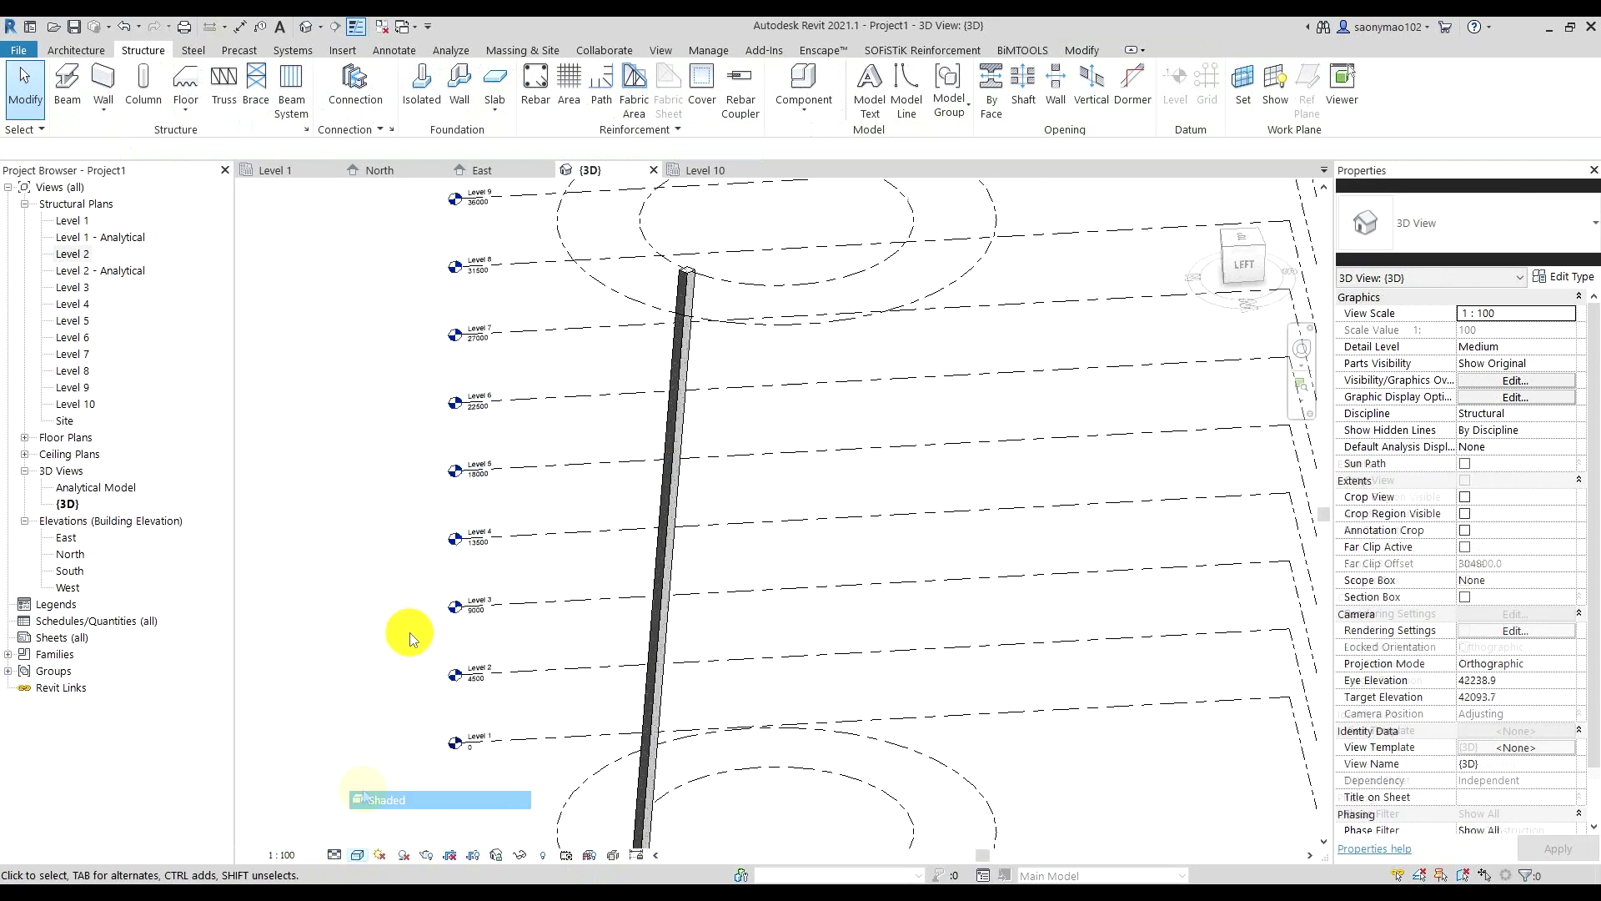
shift+middle_drag(655, 500, 465, 662)
click(356, 854)
click(371, 818)
- Orbit and zoom around the slanted column to inspect it against the levels
mouse_move(687, 485)
middle_down()
mouse_move(663, 644)
mouse_move(815, 633)
middle_up()
scroll(675, 436, up, 3)
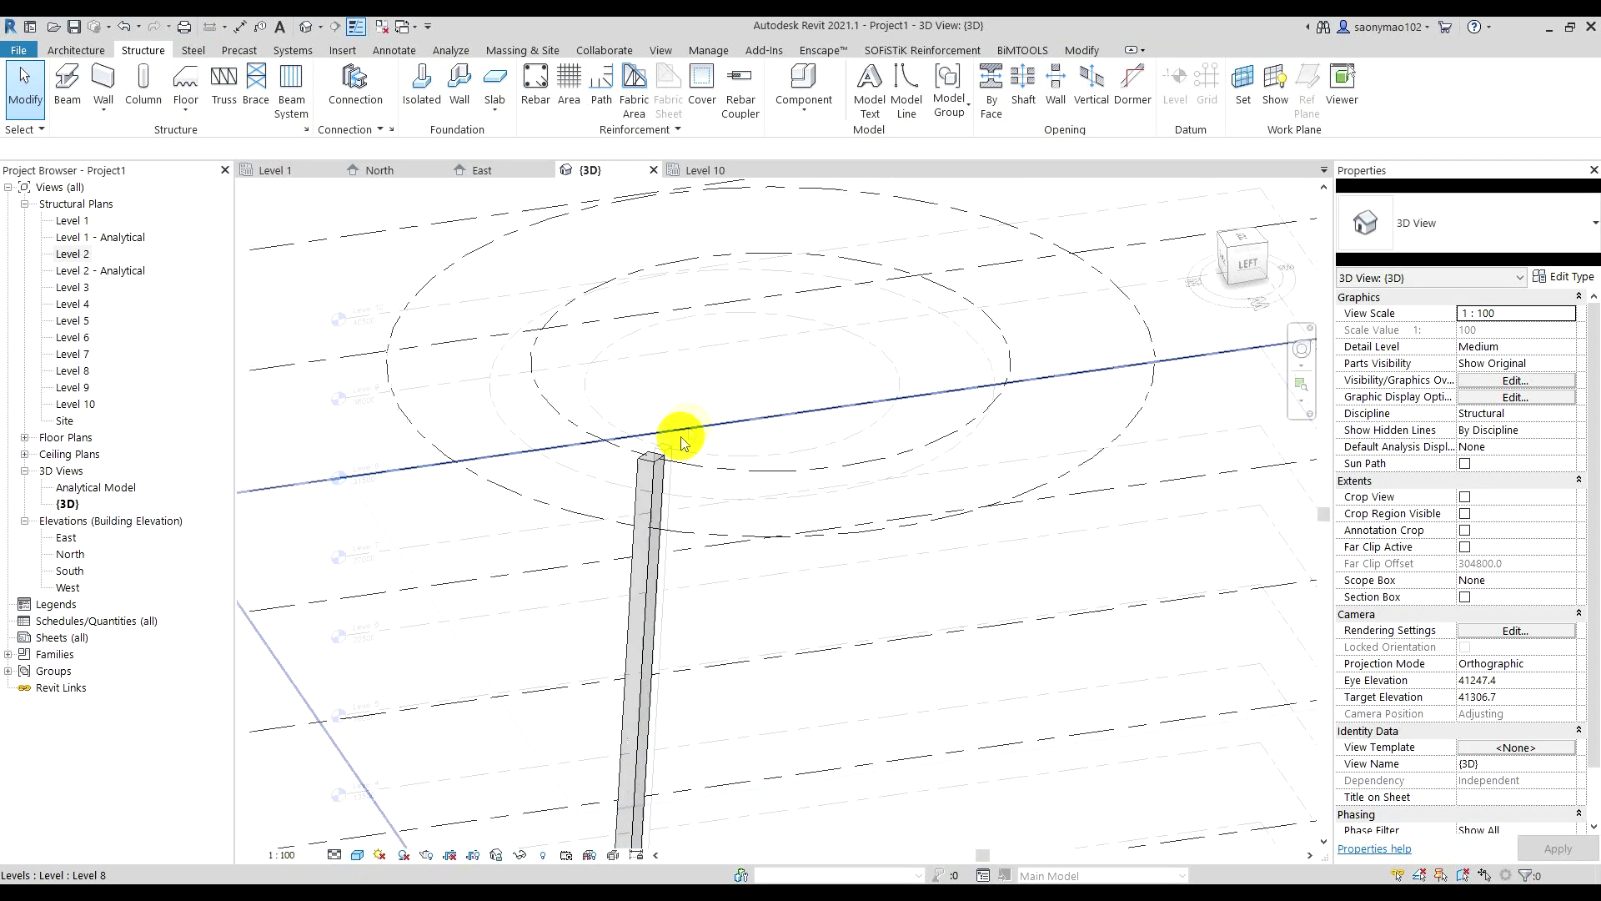
scroll(655, 465, up, 3)
click(656, 465)
shift+middle_drag(655, 504, 762, 519)
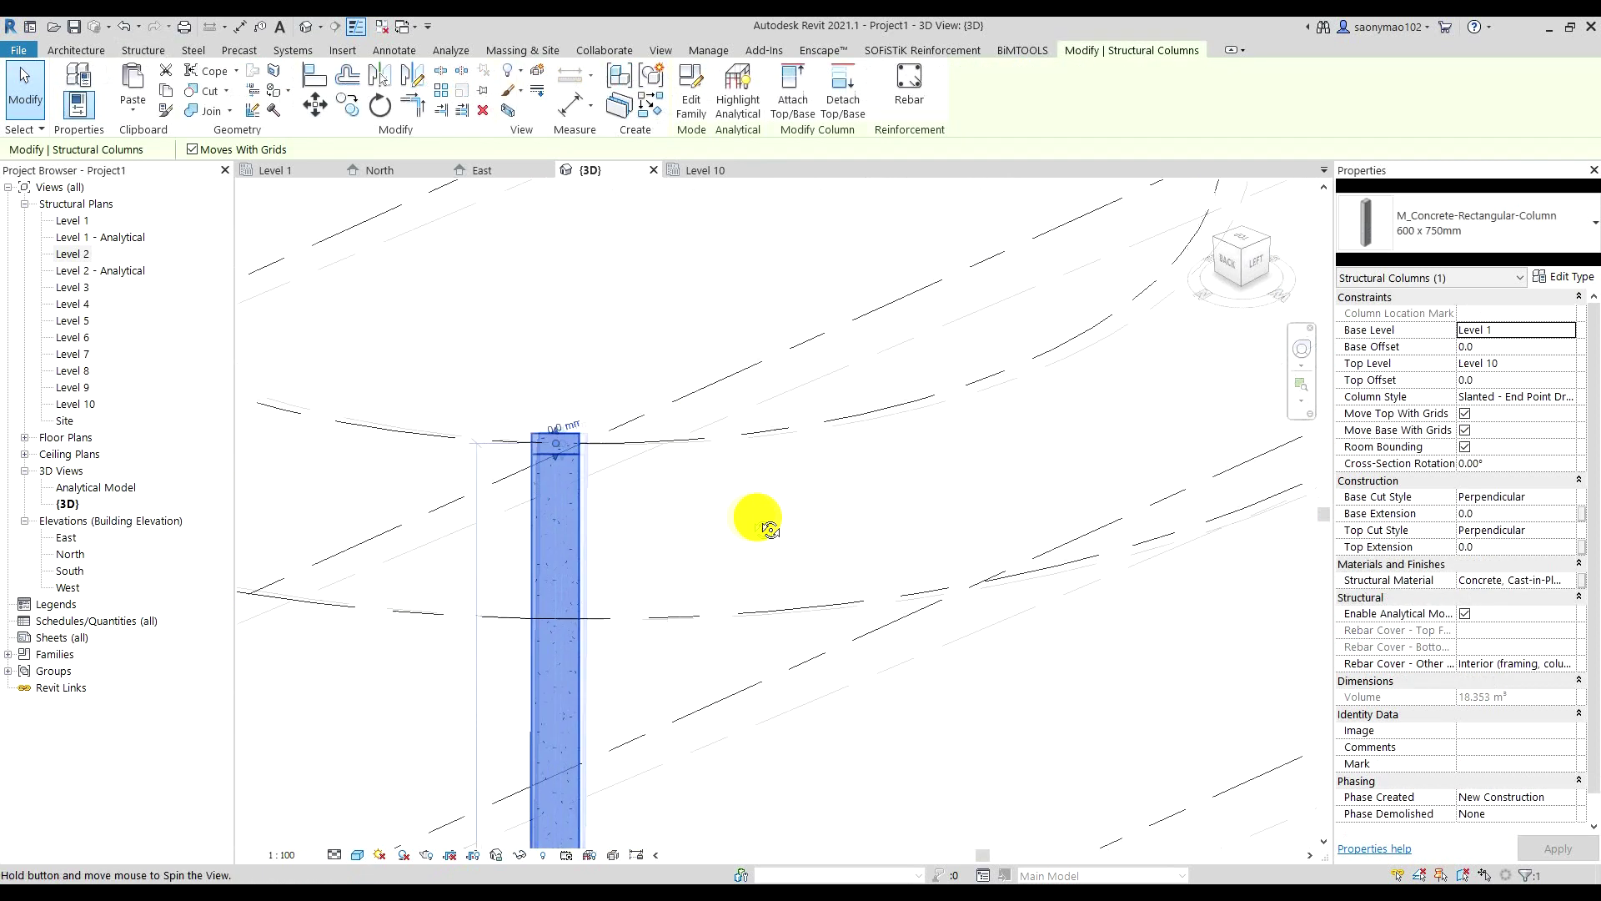
scroll(563, 439, up, 4)
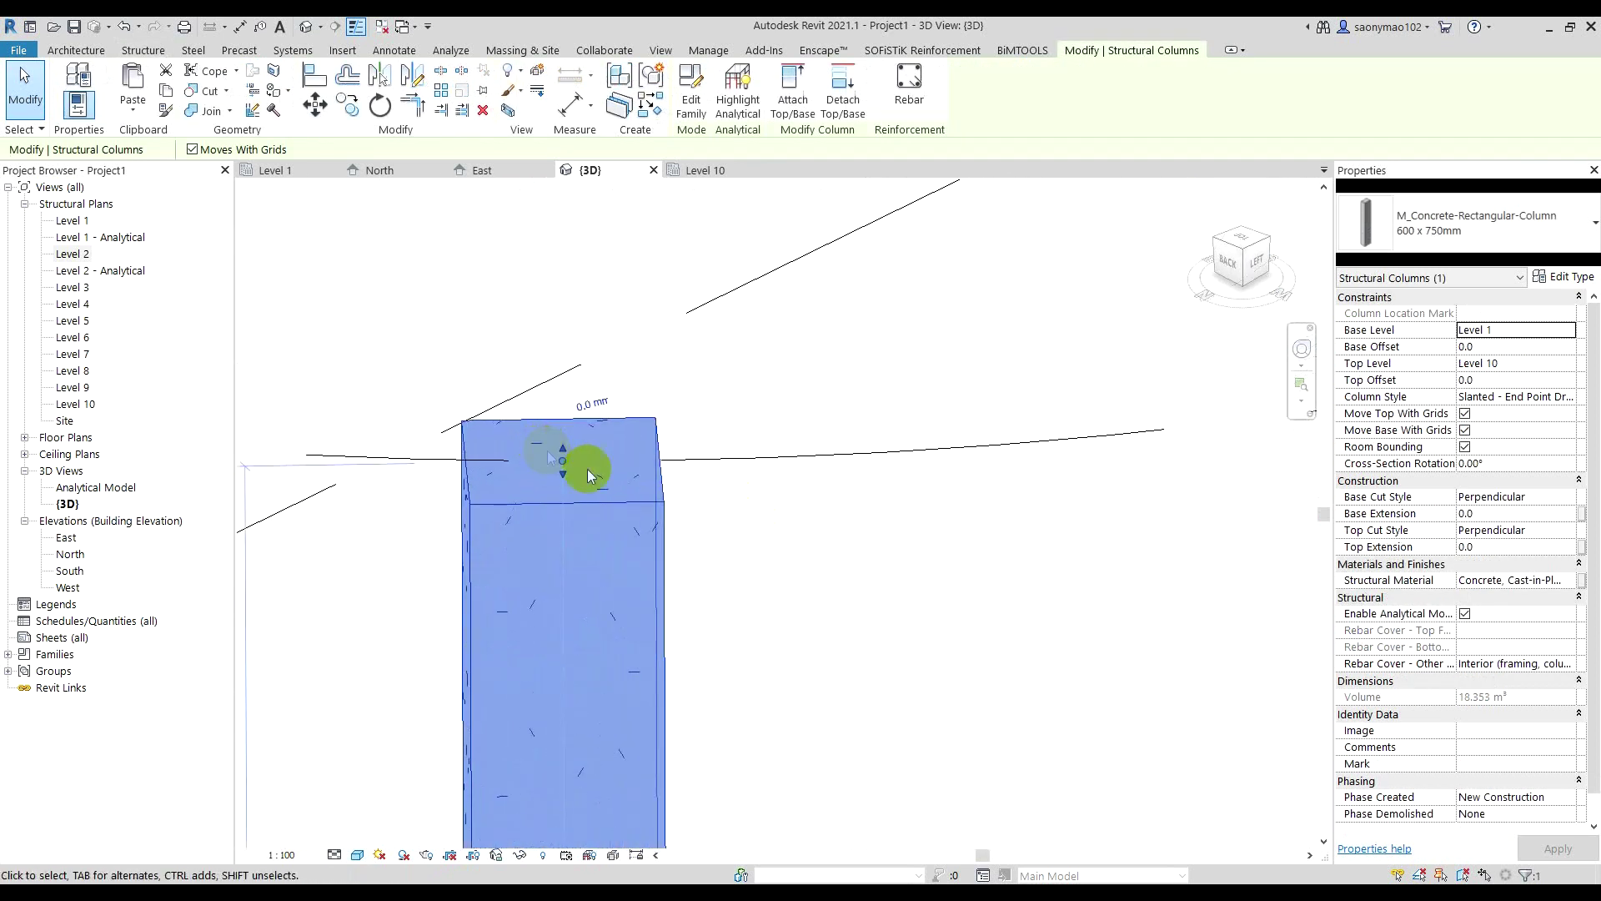
scroll(583, 457, down, 1)
scroll(614, 413, down, 2)
scroll(615, 414, down, 2)
scroll(616, 417, down, 1)
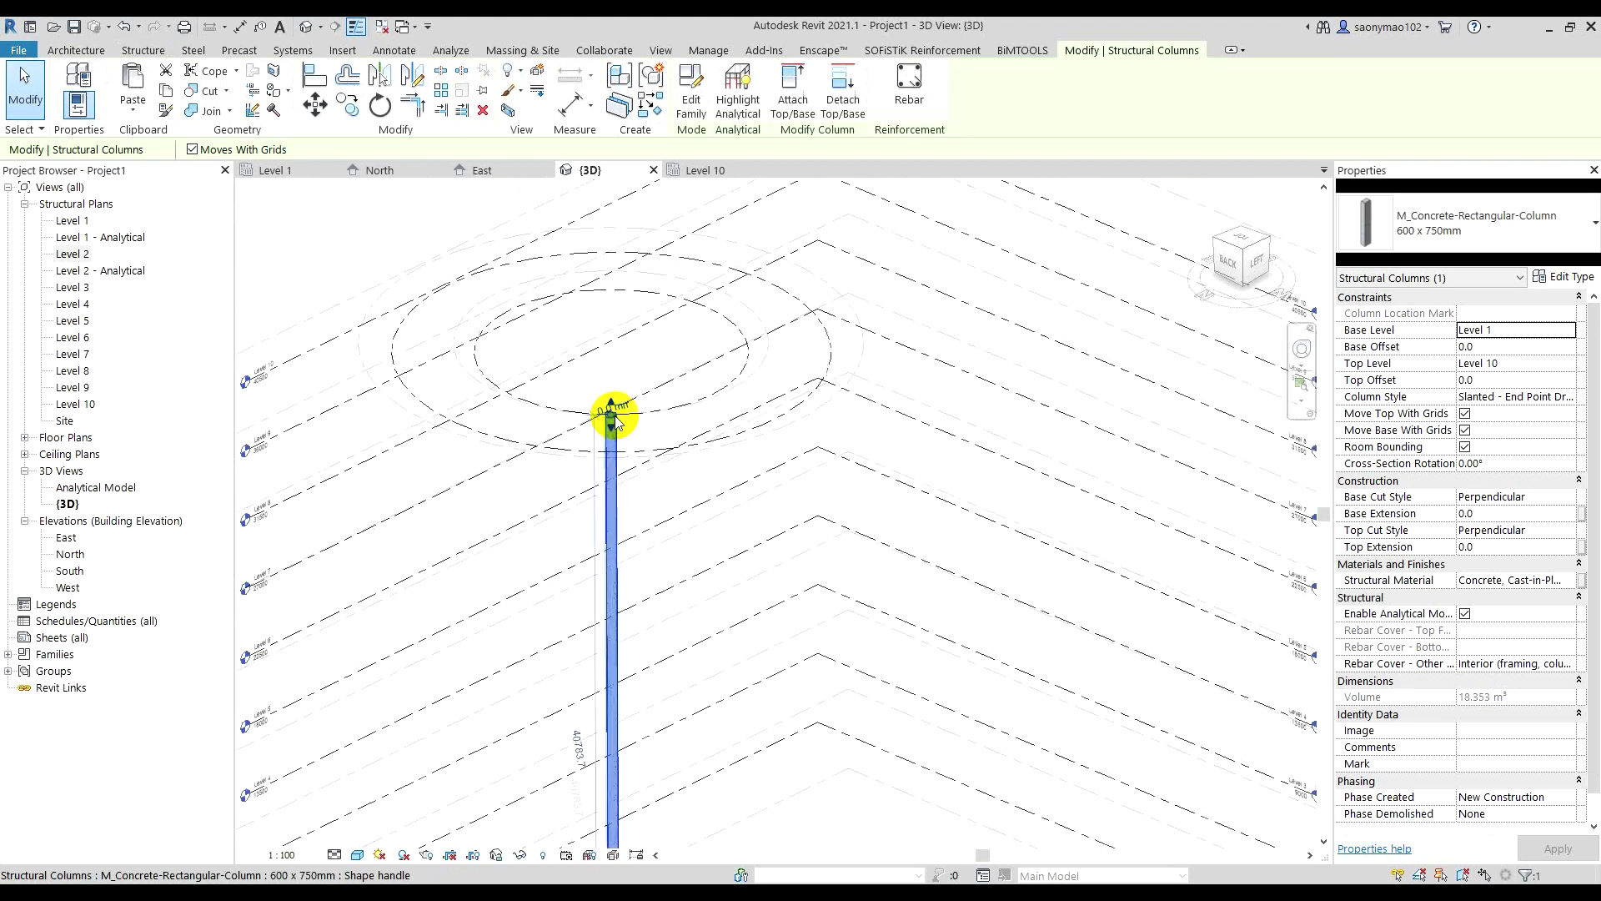
mouse_move(715, 589)
shift+middle_down()
mouse_move(514, 650)
mouse_move(392, 651)
mouse_move(762, 658)
mouse_move(868, 600)
mouse_move(837, 543)
mouse_move(589, 608)
mouse_move(465, 618)
mouse_move(329, 590)
shift+middle_up()
- Orbit to front-right, back-left and front views to check the column's slant
mouse_move(875, 704)
shift+middle_down()
mouse_move(859, 747)
mouse_move(861, 633)
mouse_move(1104, 729)
mouse_move(623, 757)
mouse_move(668, 747)
mouse_move(687, 808)
mouse_move(833, 768)
mouse_move(965, 786)
mouse_move(930, 734)
mouse_move(1106, 740)
shift+middle_up()
click(961, 788)
mouse_move(946, 781)
shift+middle_down()
mouse_move(1044, 768)
mouse_move(1017, 795)
mouse_move(915, 802)
shift+middle_up()
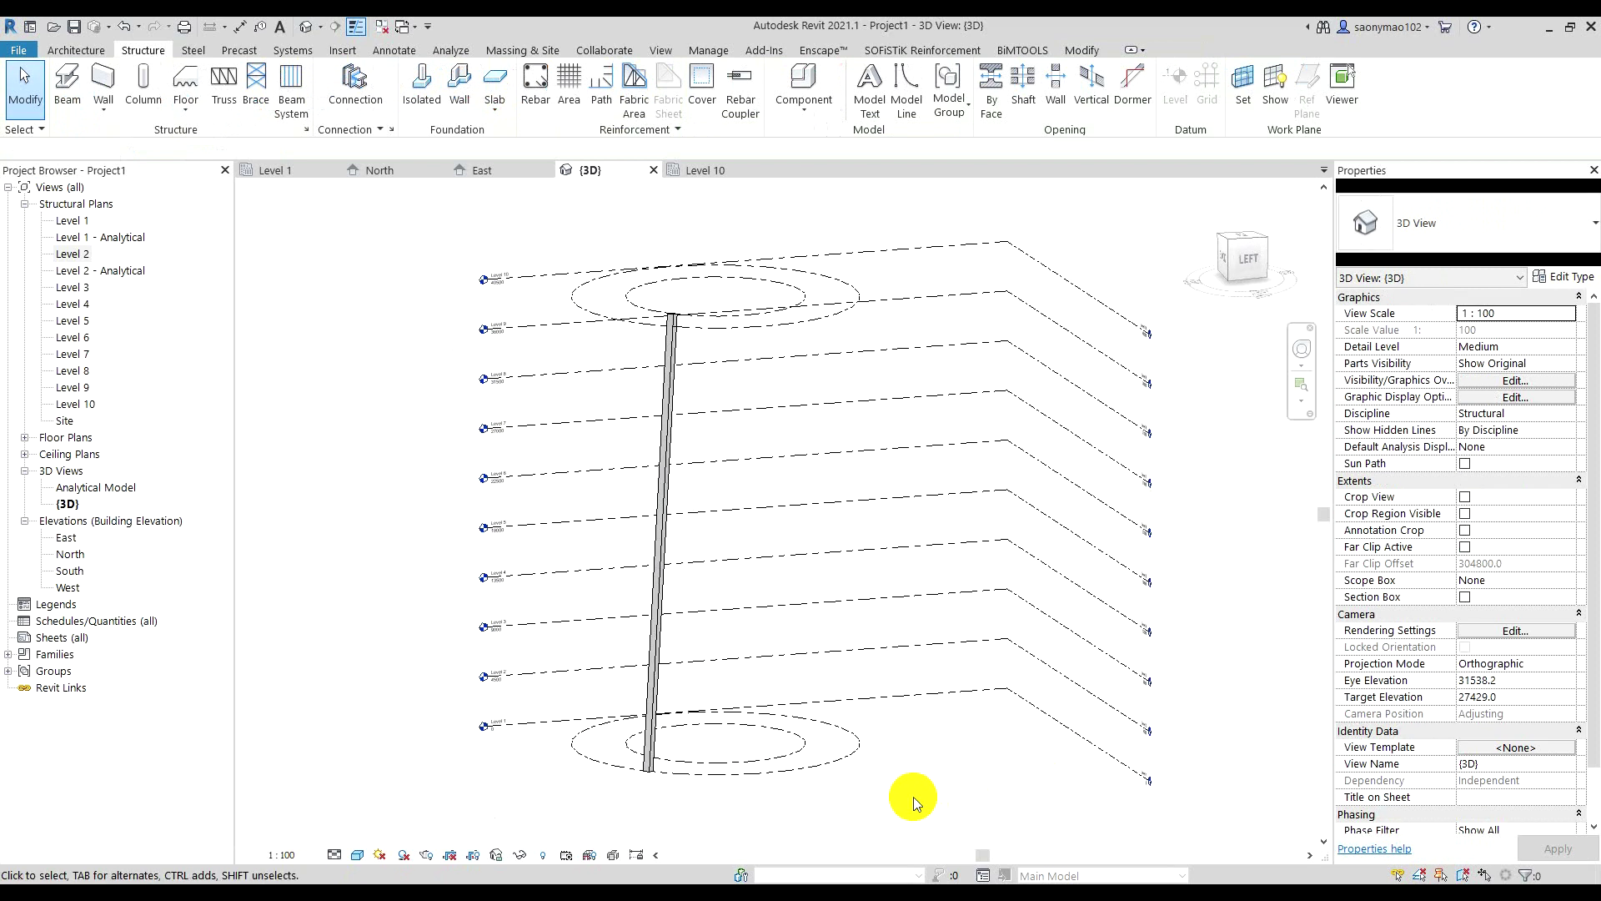
mouse_move(849, 792)
shift+middle_down()
mouse_move(882, 804)
mouse_move(972, 758)
mouse_move(955, 778)
mouse_move(915, 772)
mouse_move(967, 766)
mouse_move(642, 774)
mouse_move(609, 791)
mouse_move(627, 745)
shift+middle_up()
click(638, 731)
mouse_move(743, 728)
shift+middle_down()
mouse_move(847, 801)
mouse_move(725, 814)
mouse_move(707, 802)
mouse_move(718, 729)
mouse_move(934, 705)
mouse_move(942, 744)
shift+middle_up()
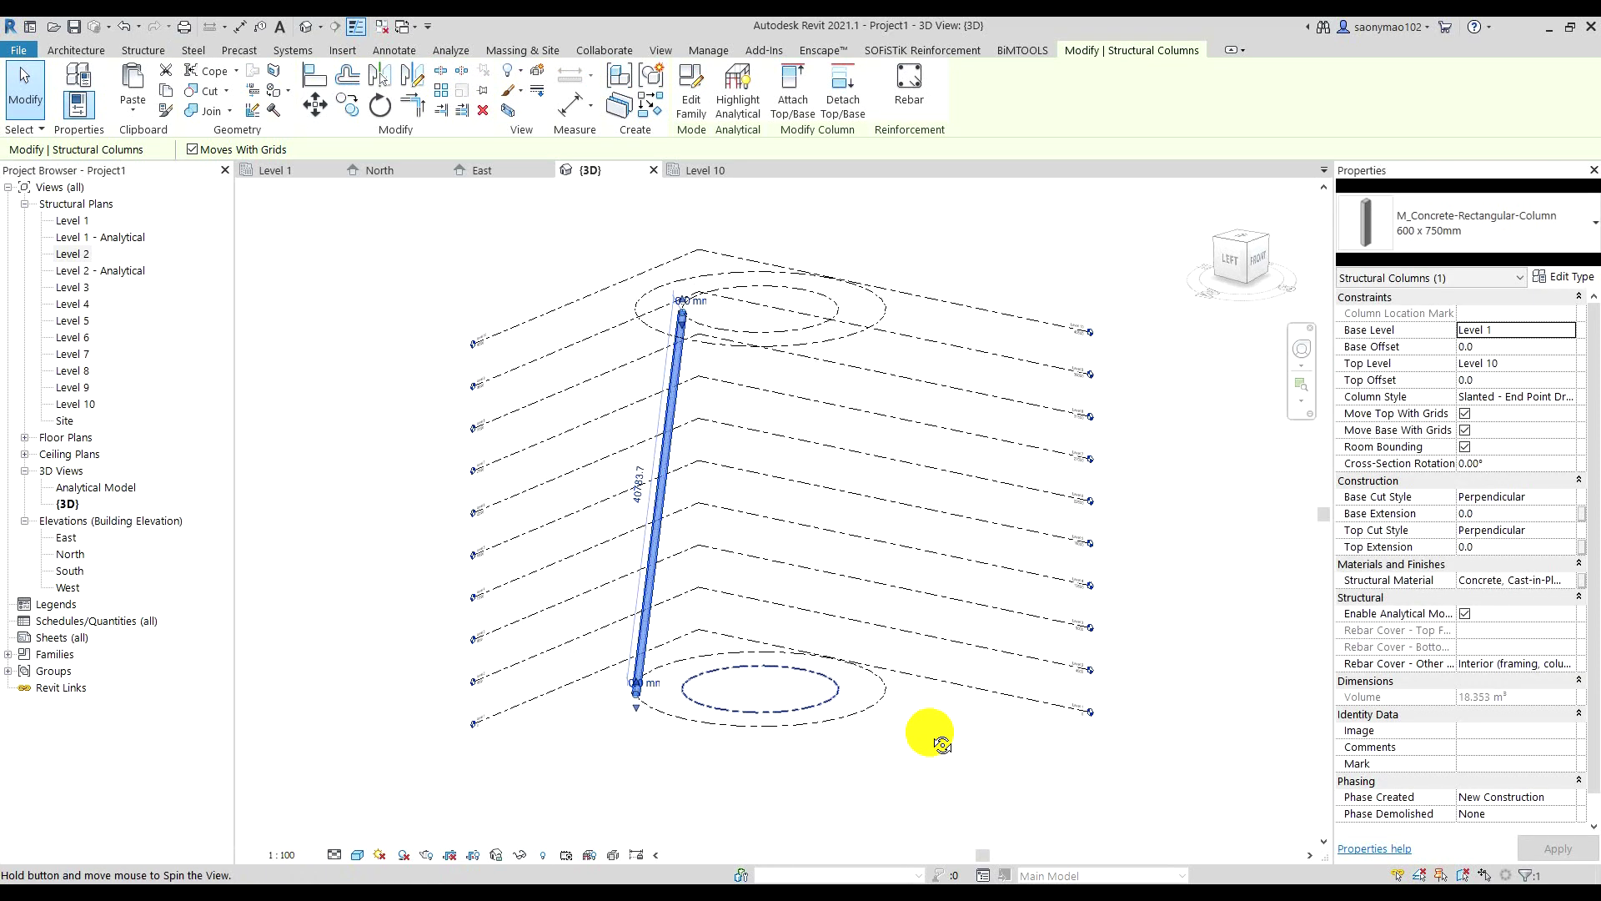
click(699, 176)
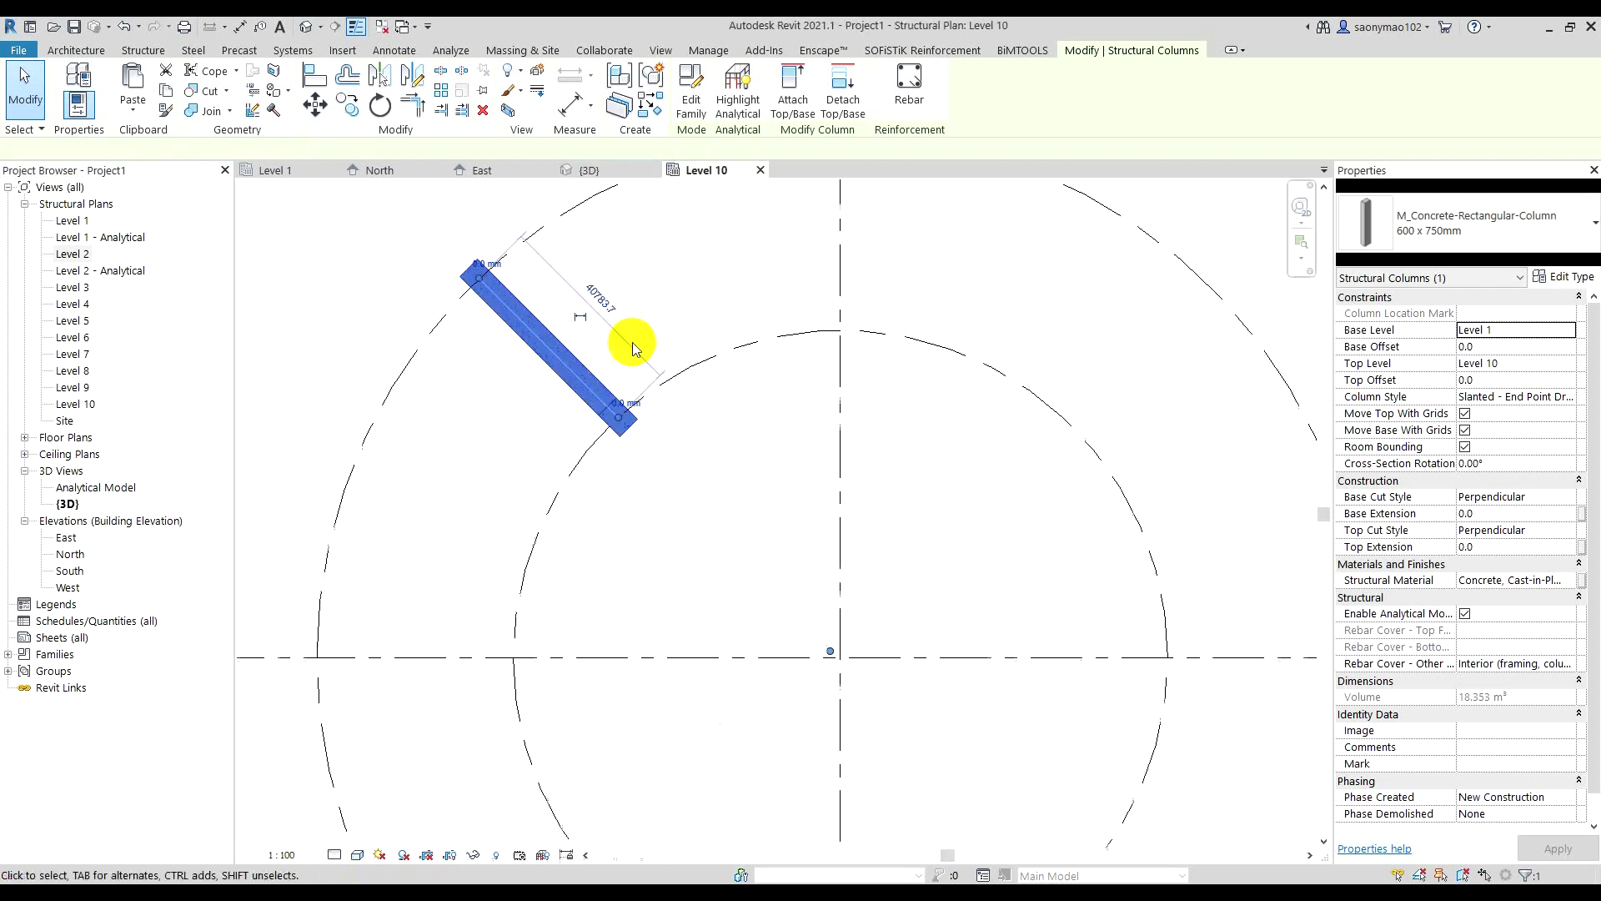
- Start a radial array of the column with its rotation centre at the circle centre
click(441, 90)
scroll(551, 390, down, 2)
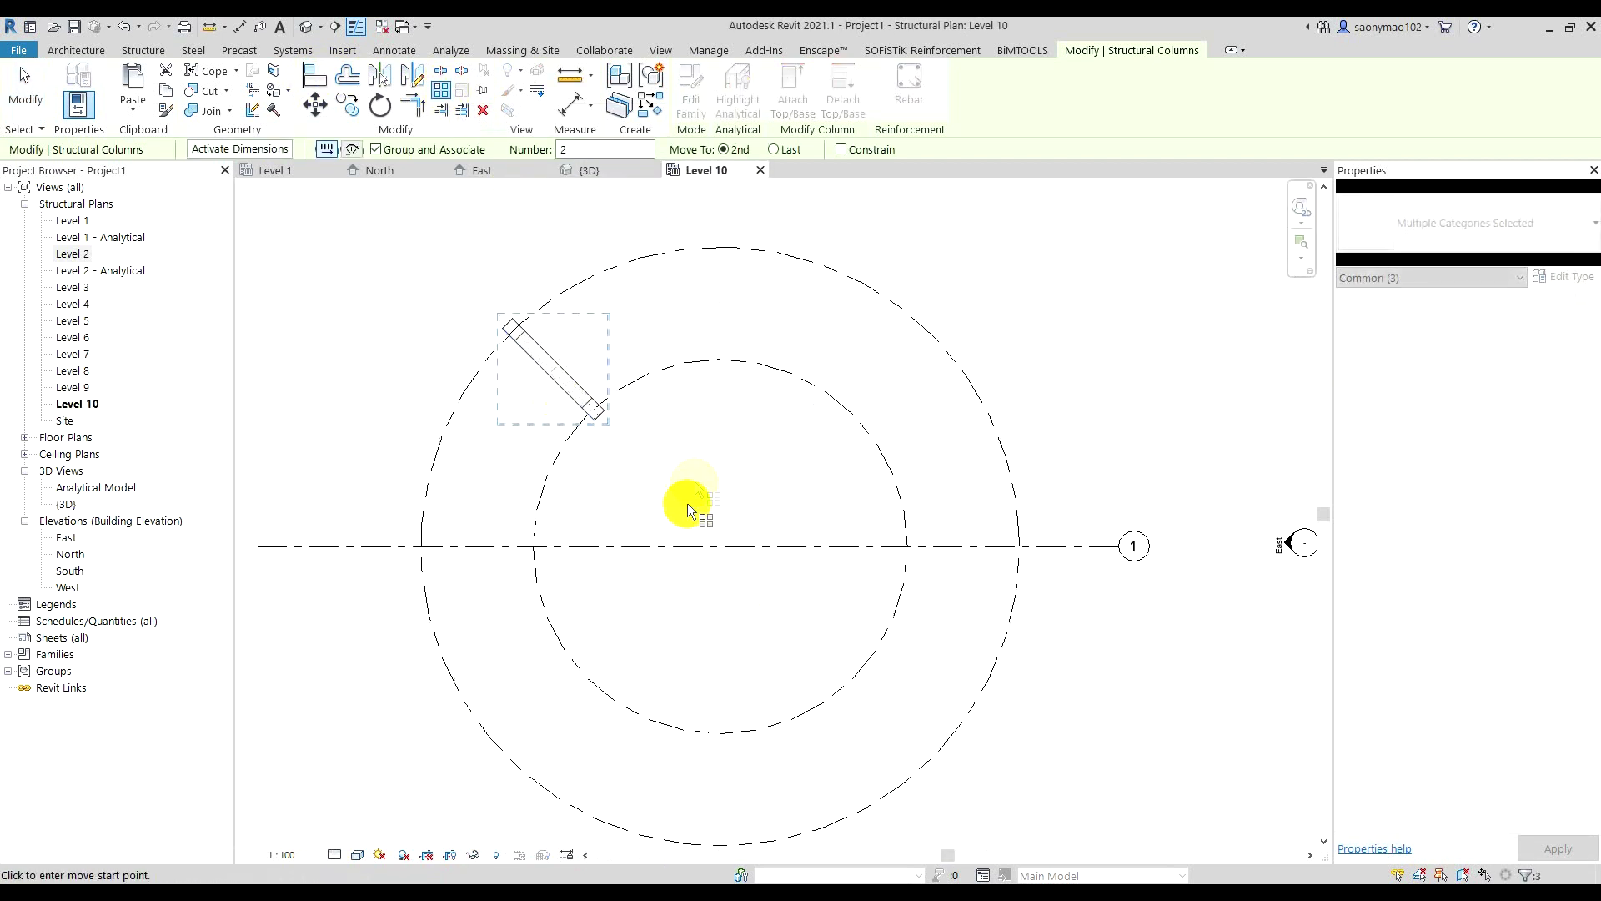
middle_drag(687, 502, 642, 507)
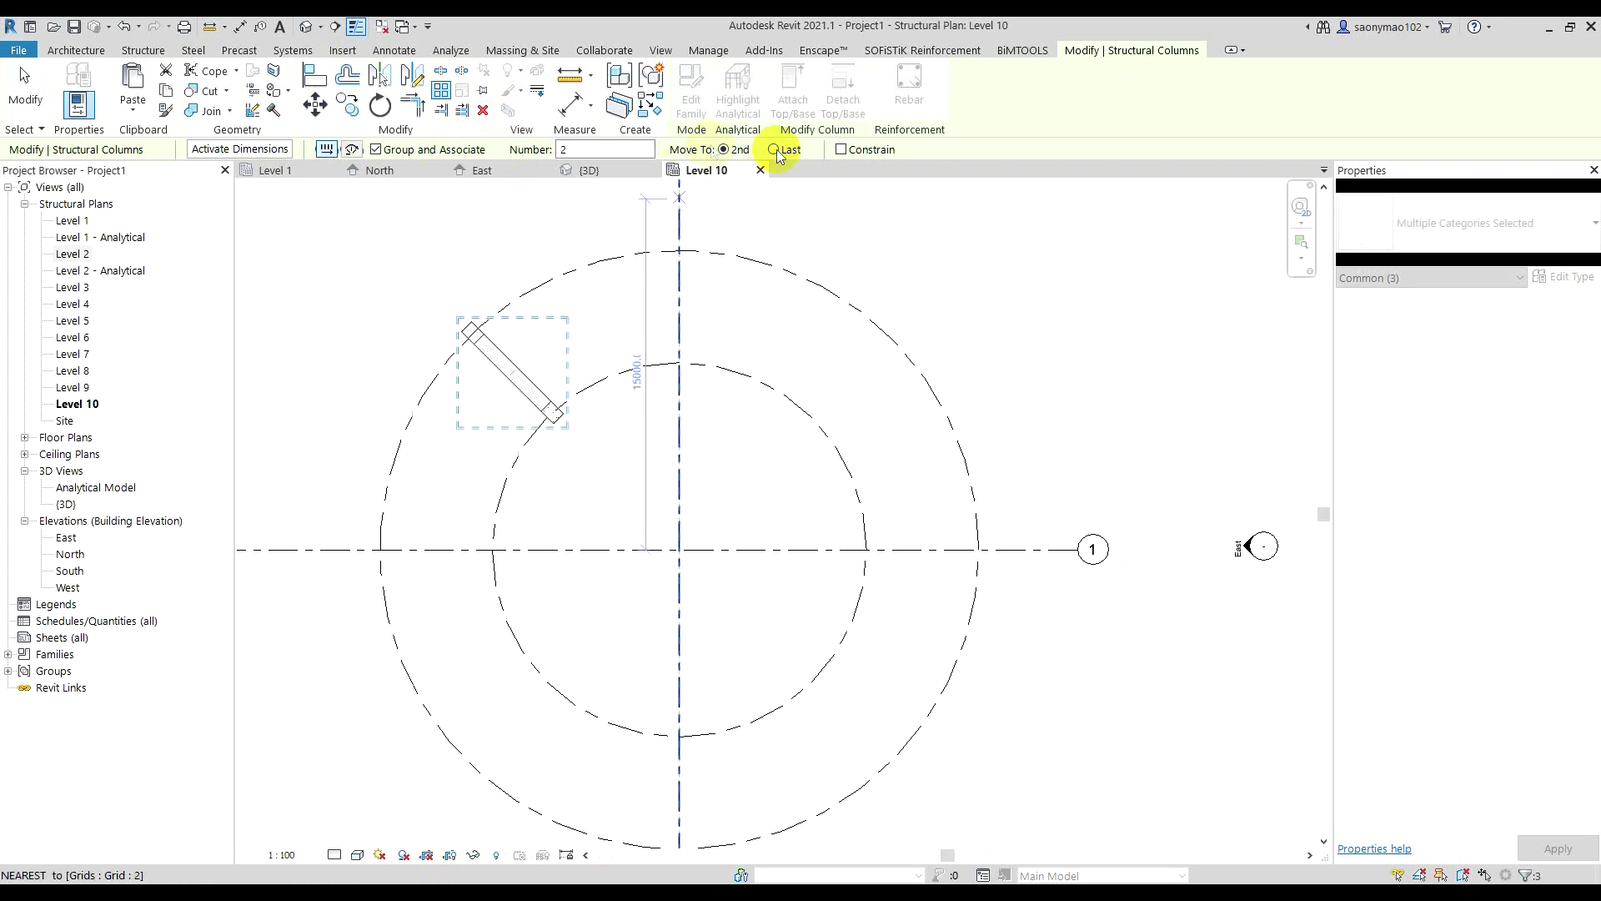
click(351, 151)
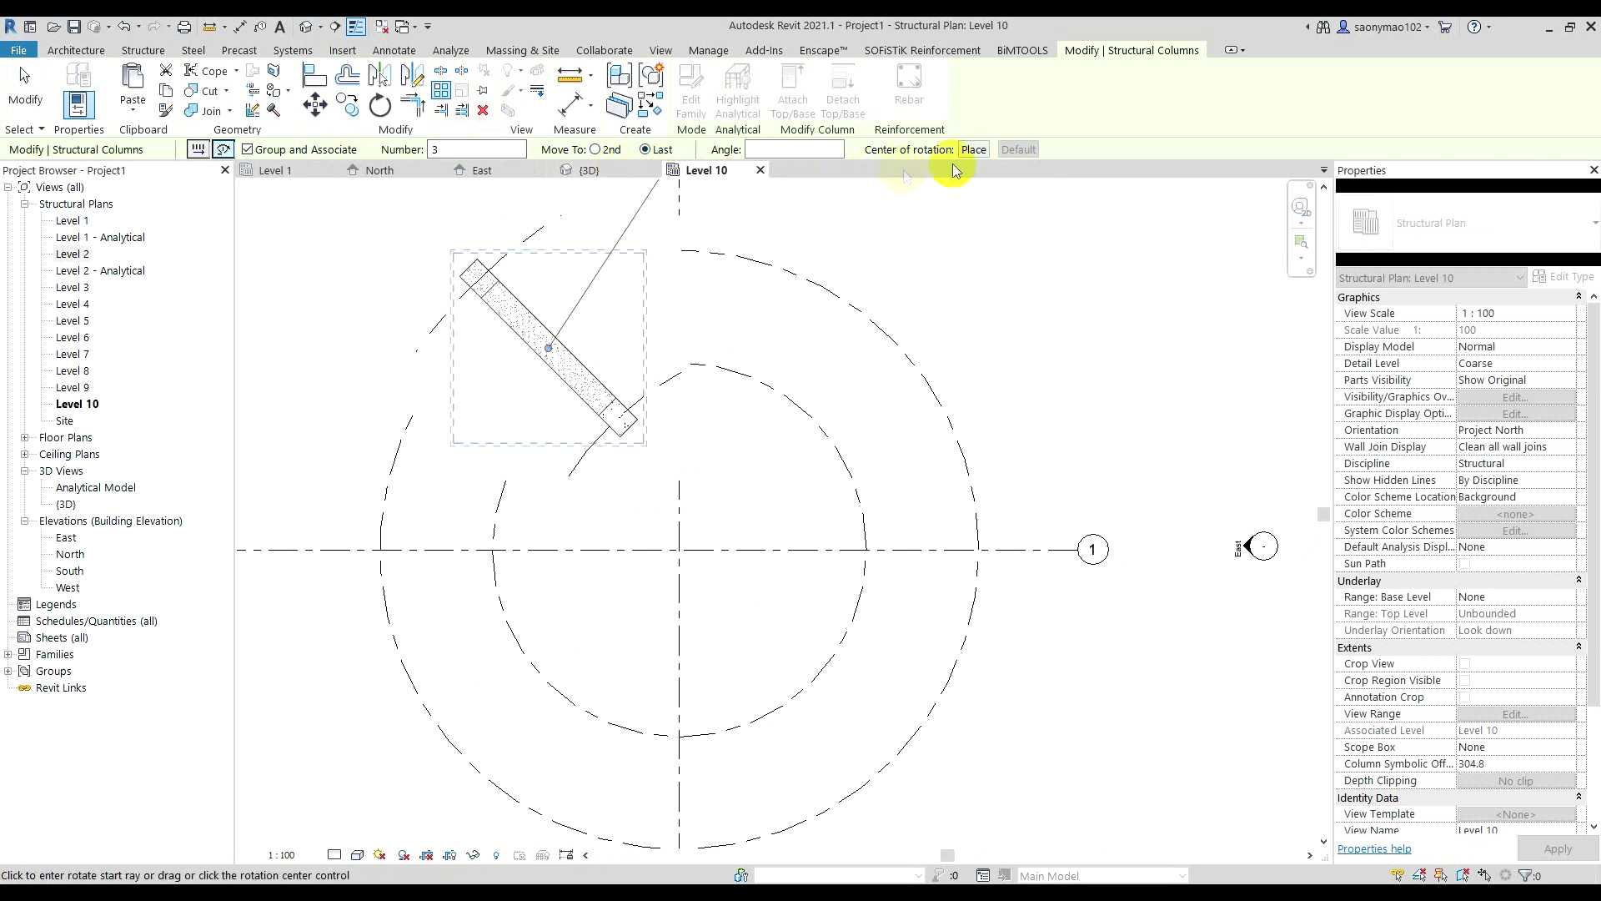
click(973, 150)
scroll(664, 556, up, 2)
middle_drag(672, 543, 705, 563)
middle_drag(638, 538, 589, 500)
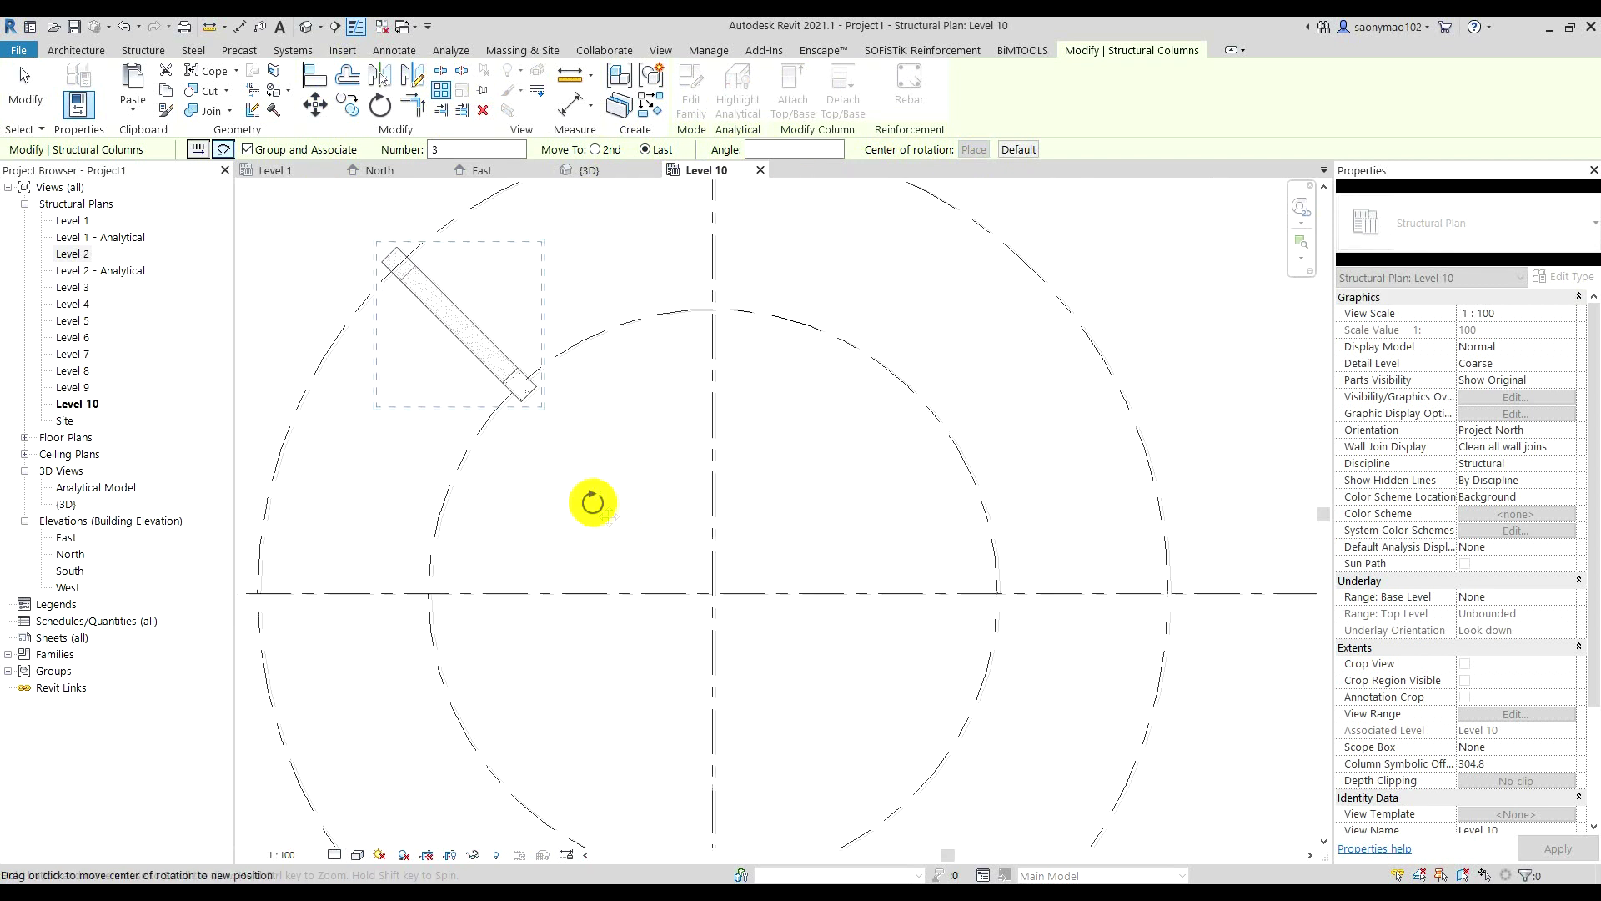
click(711, 589)
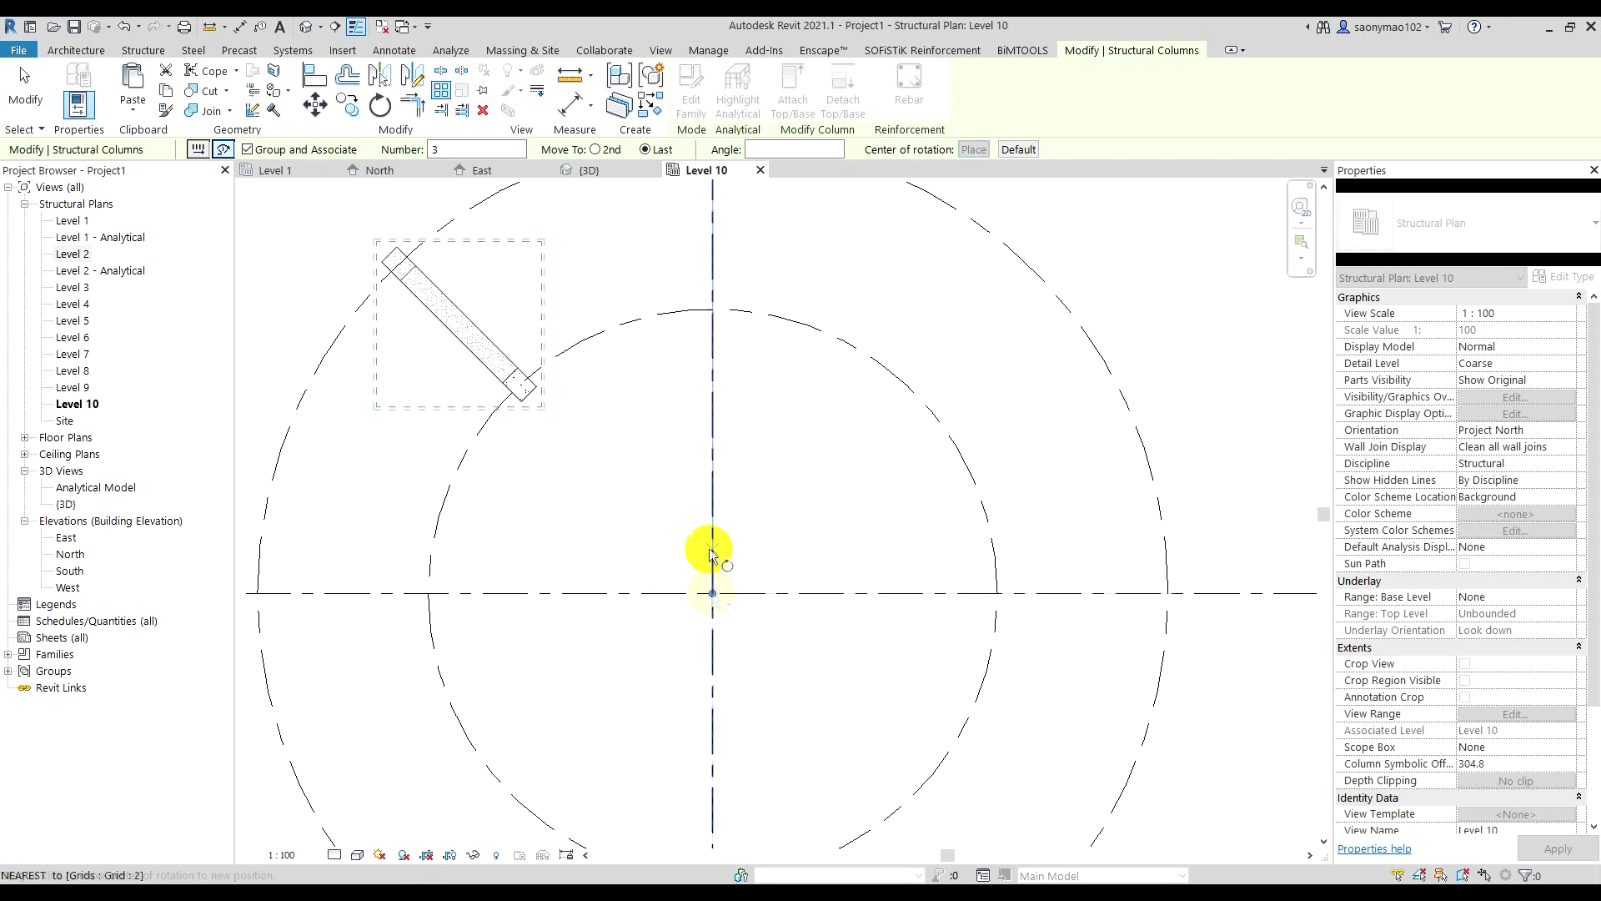
- Set the array to 14 columns over a 360° sweep and finish it
scroll(609, 470, down, 2)
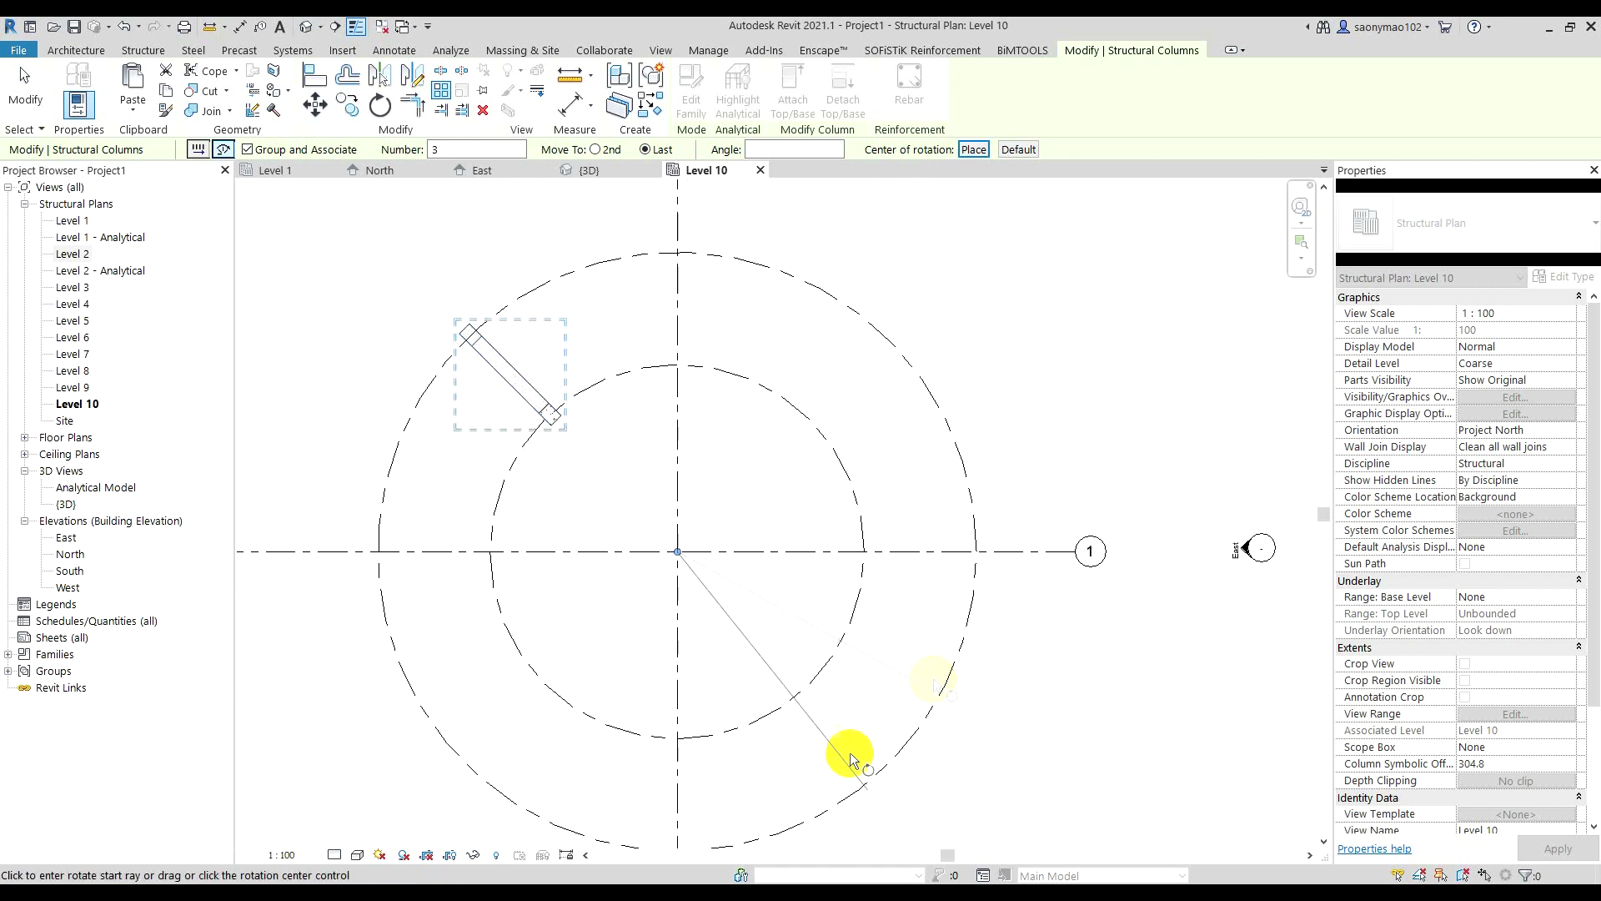
click(753, 292)
click(782, 150)
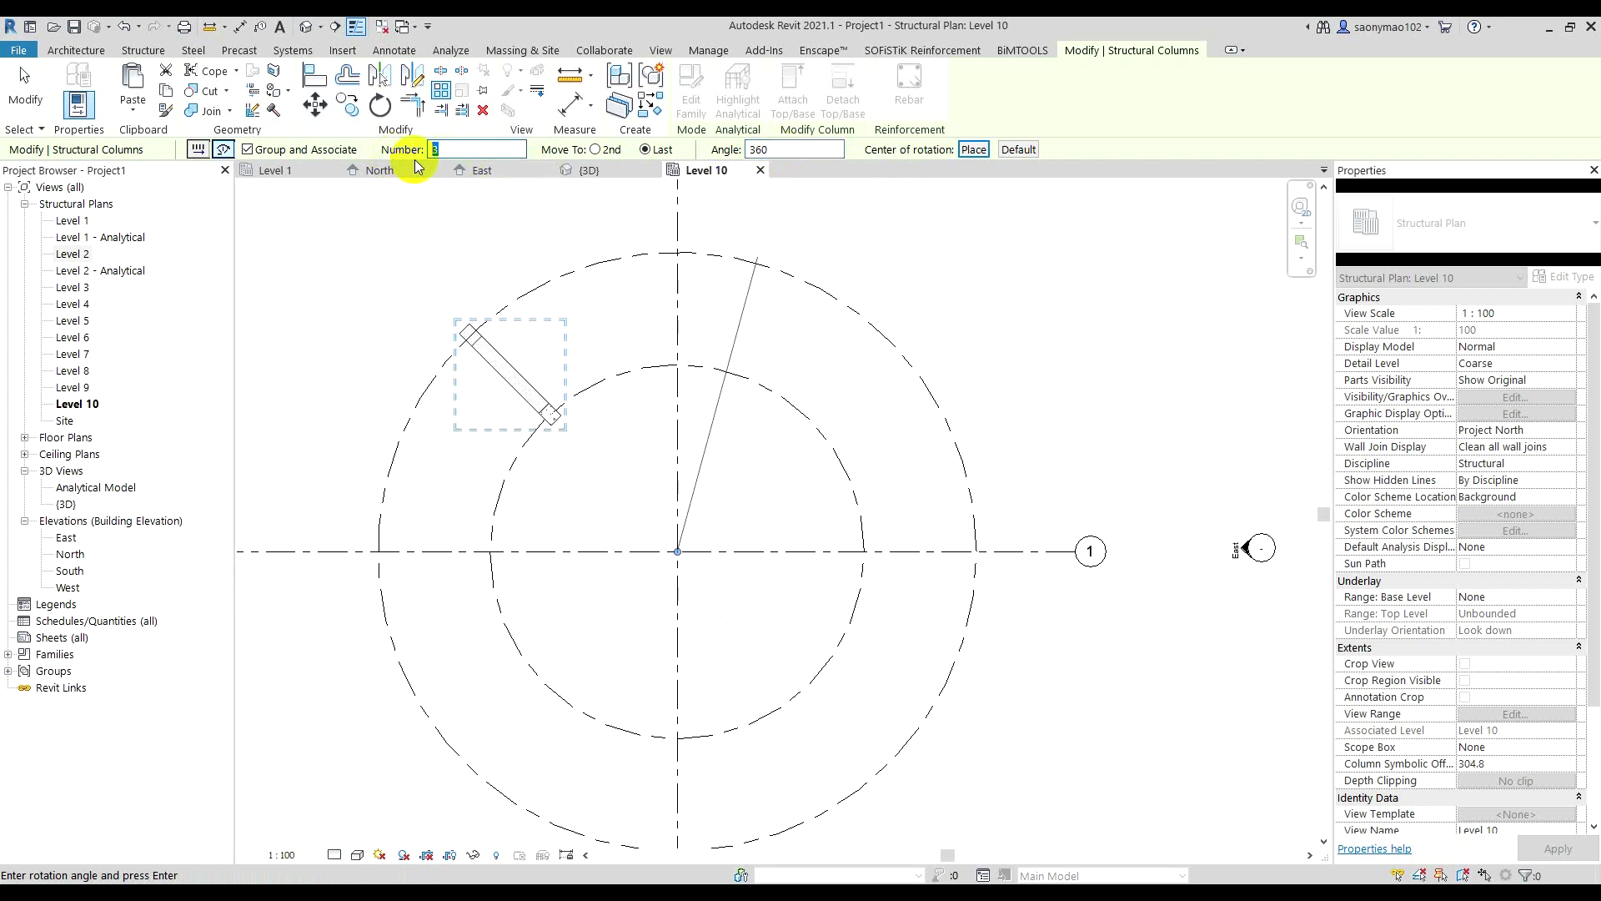
text(14)
key(Return)
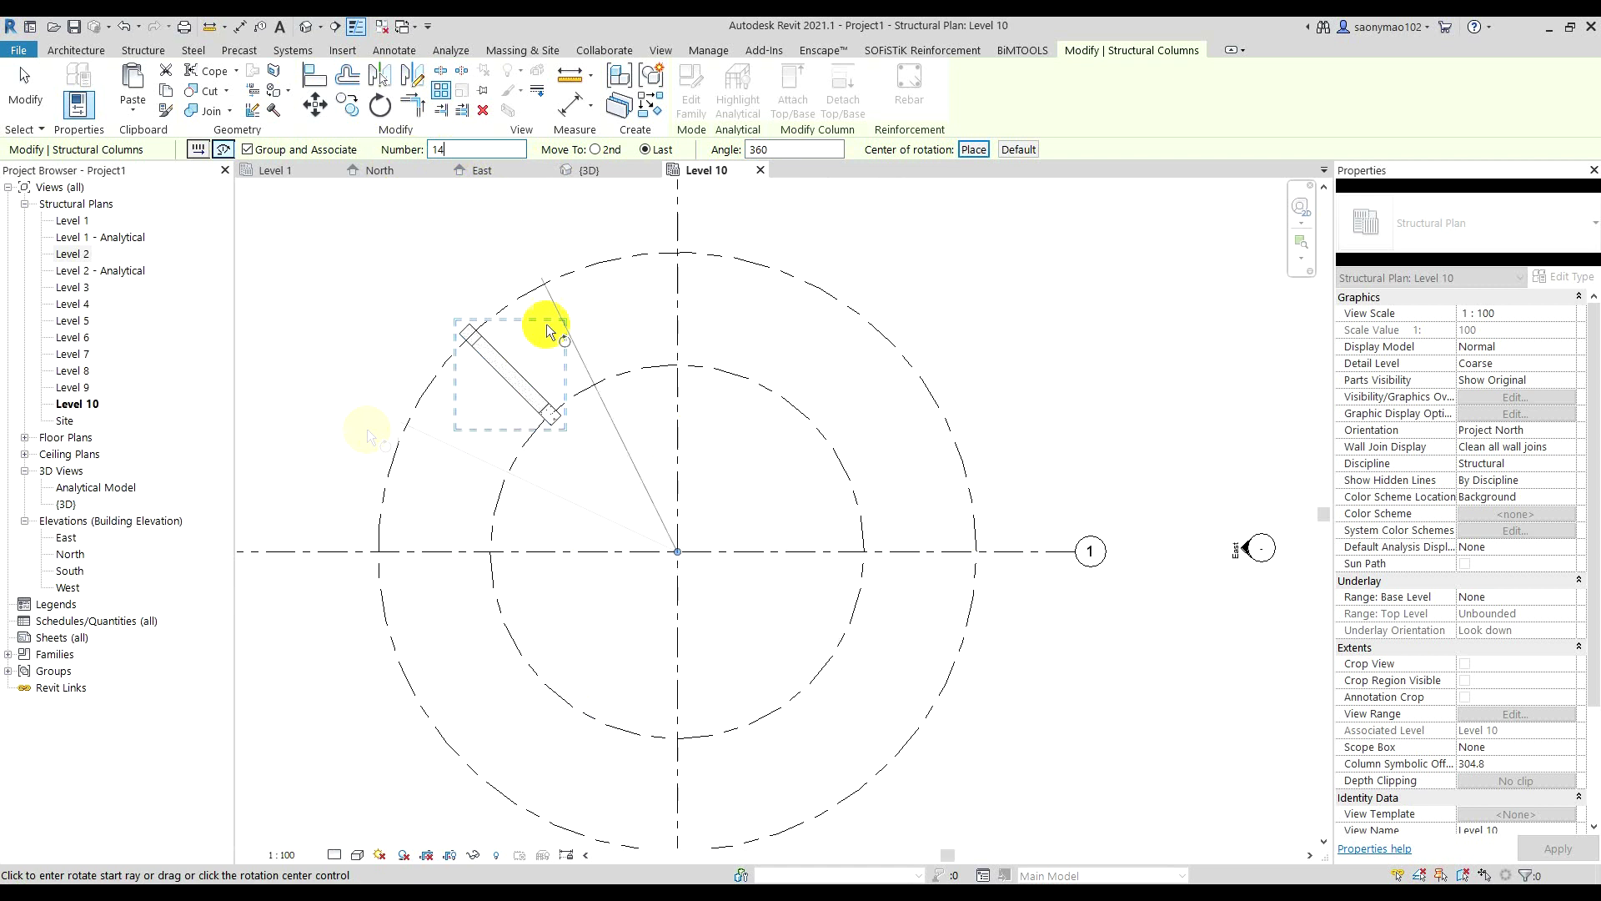
click(780, 149)
key(Return)
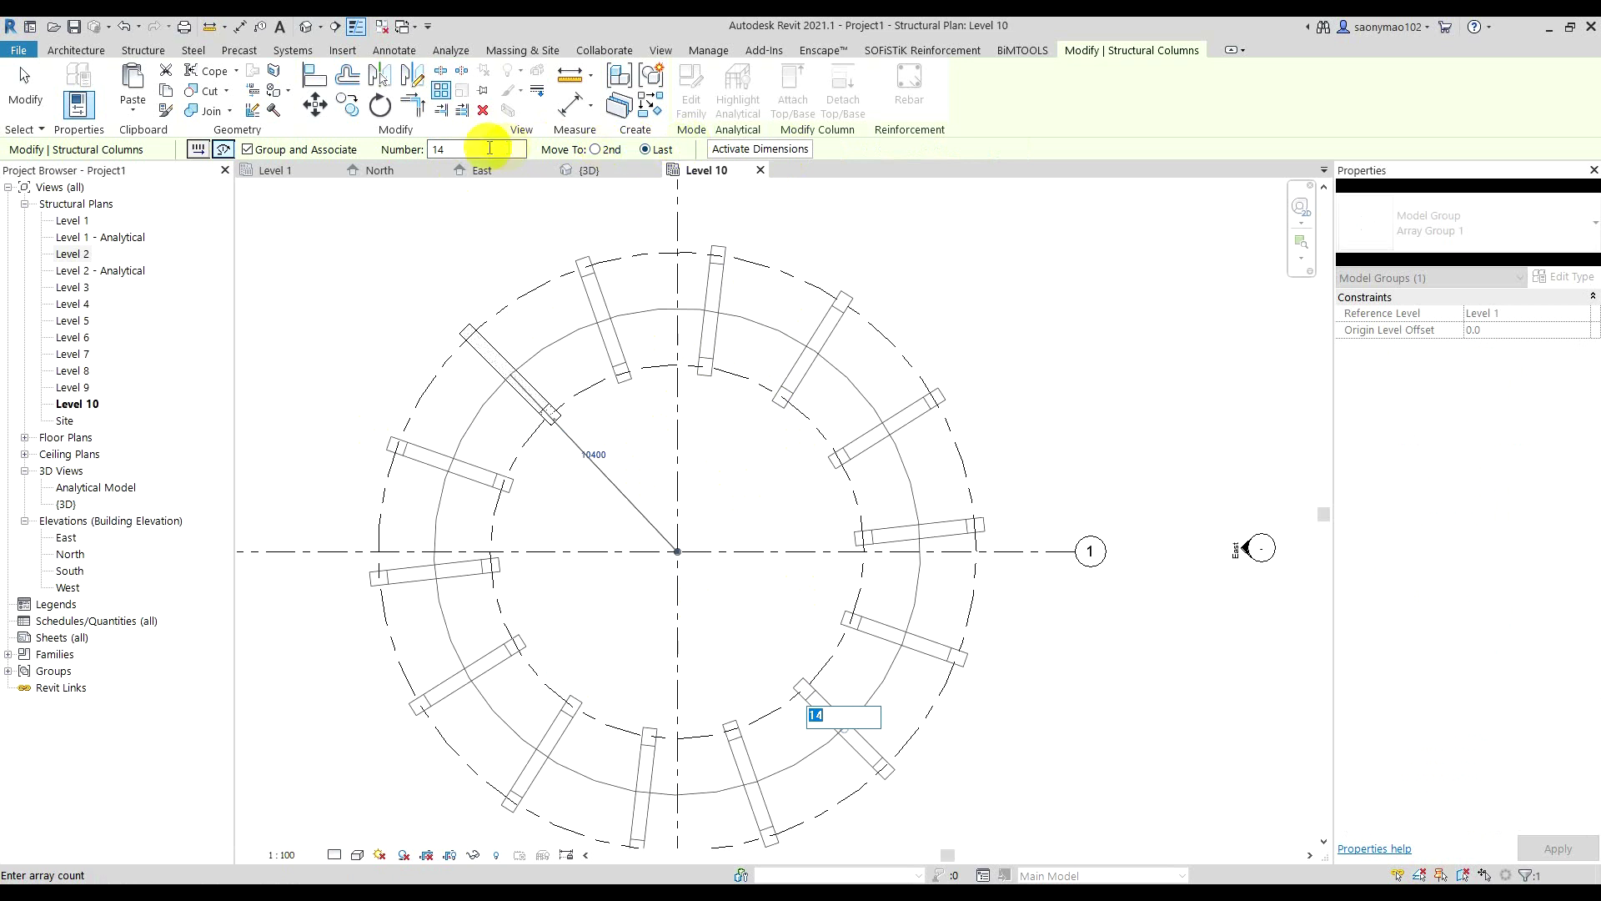
- Adjust the radial array count, trying 15 and 13 before settling on 14
middle_drag(713, 649, 693, 615)
text(15)
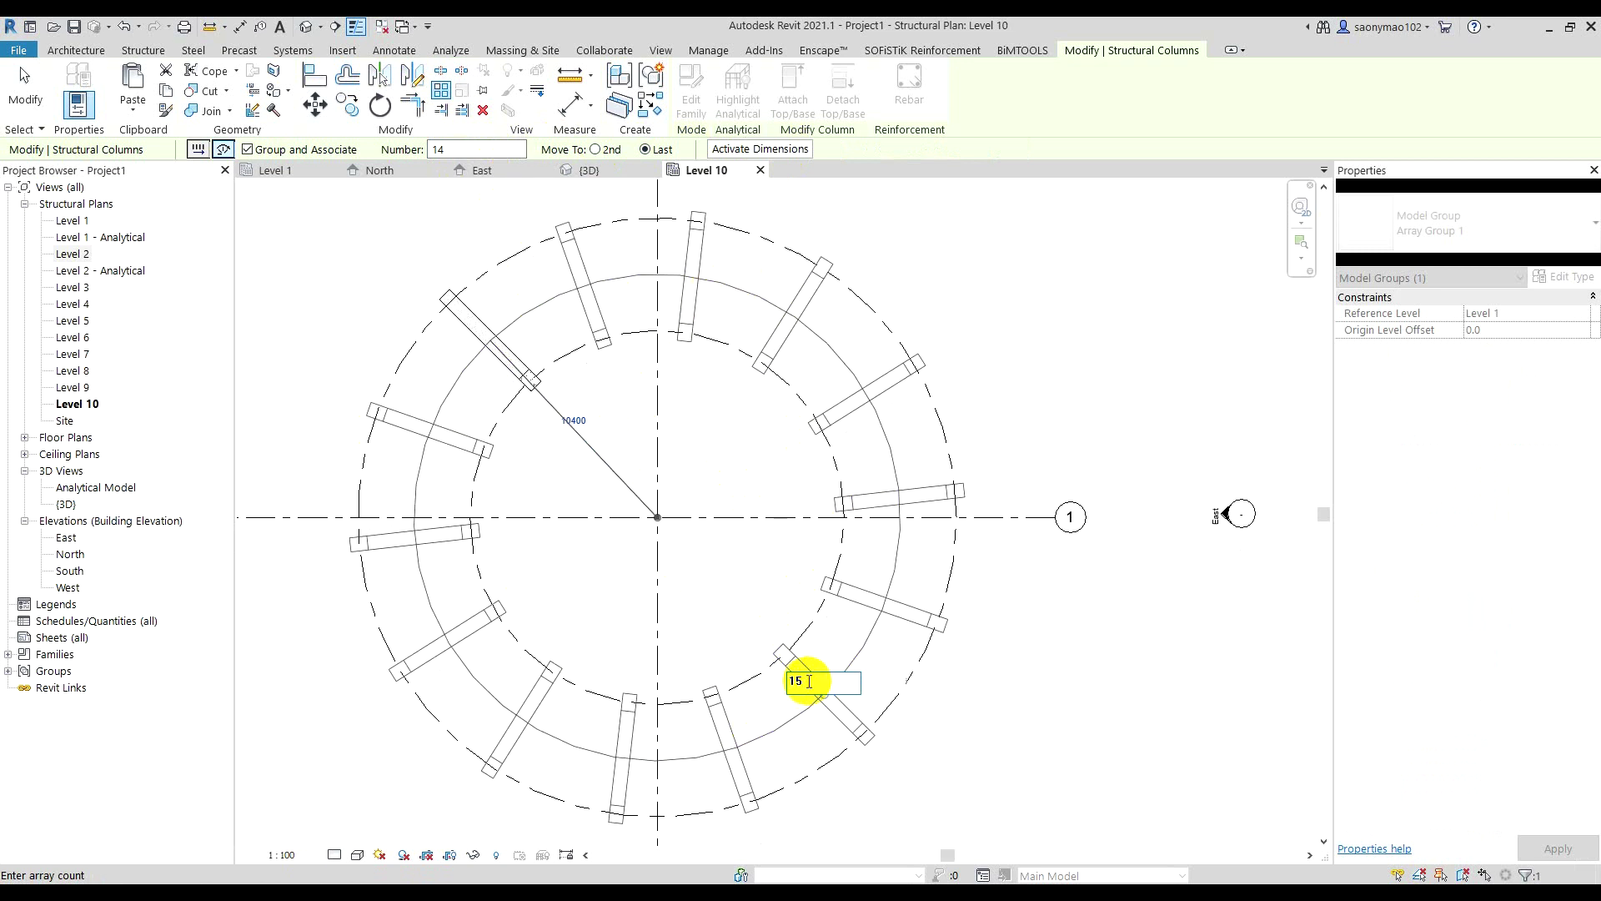
text(13)
key(Return)
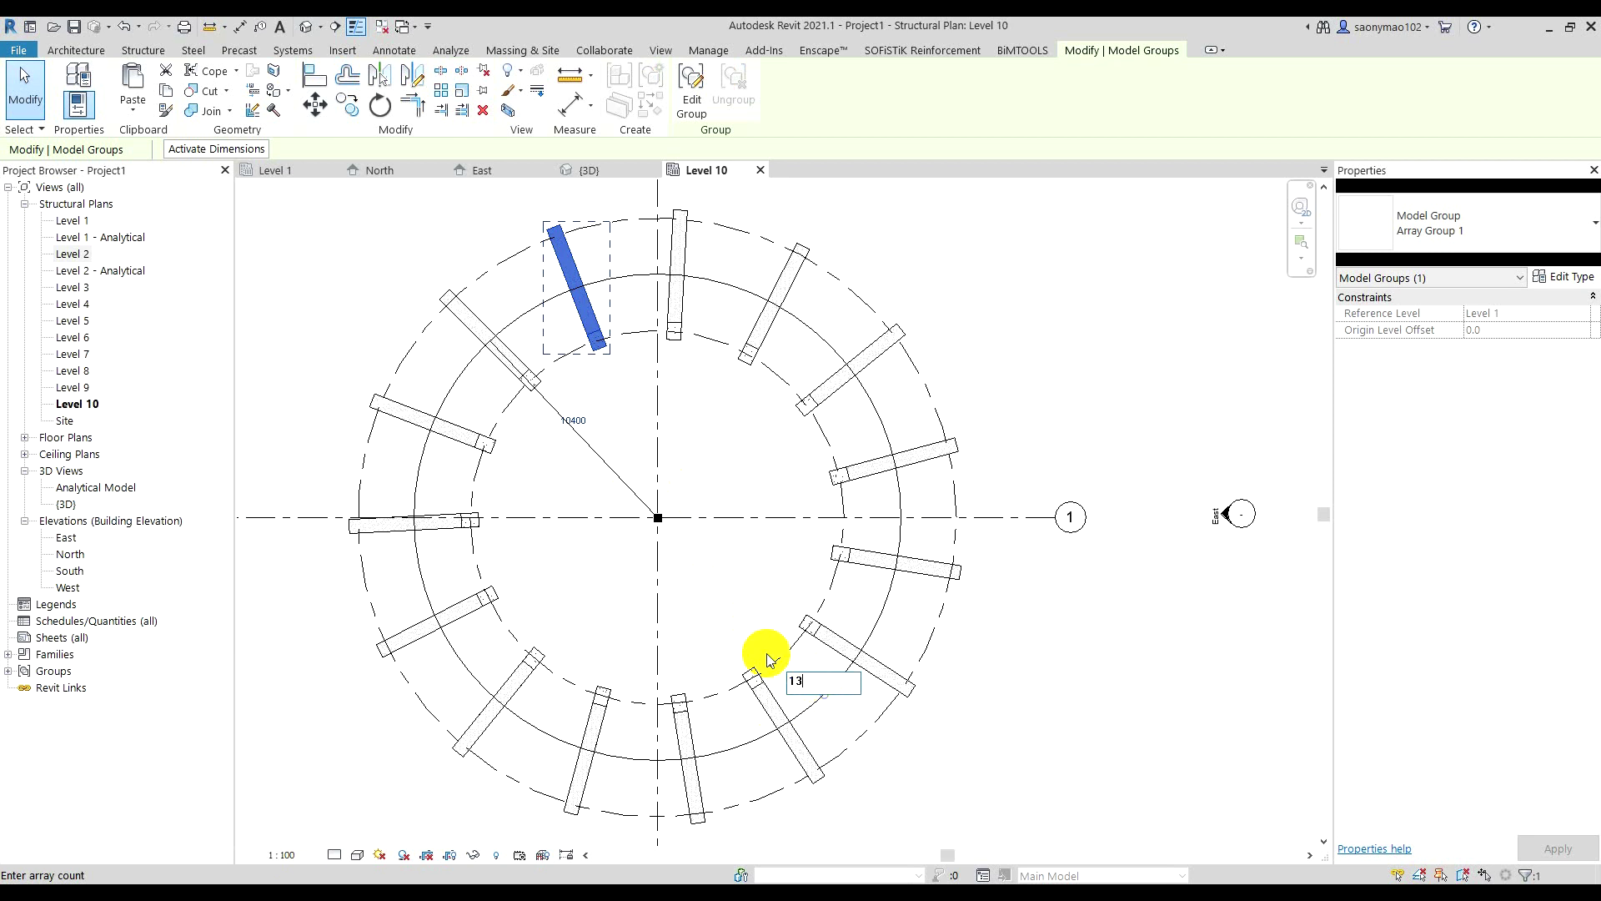
key(Return)
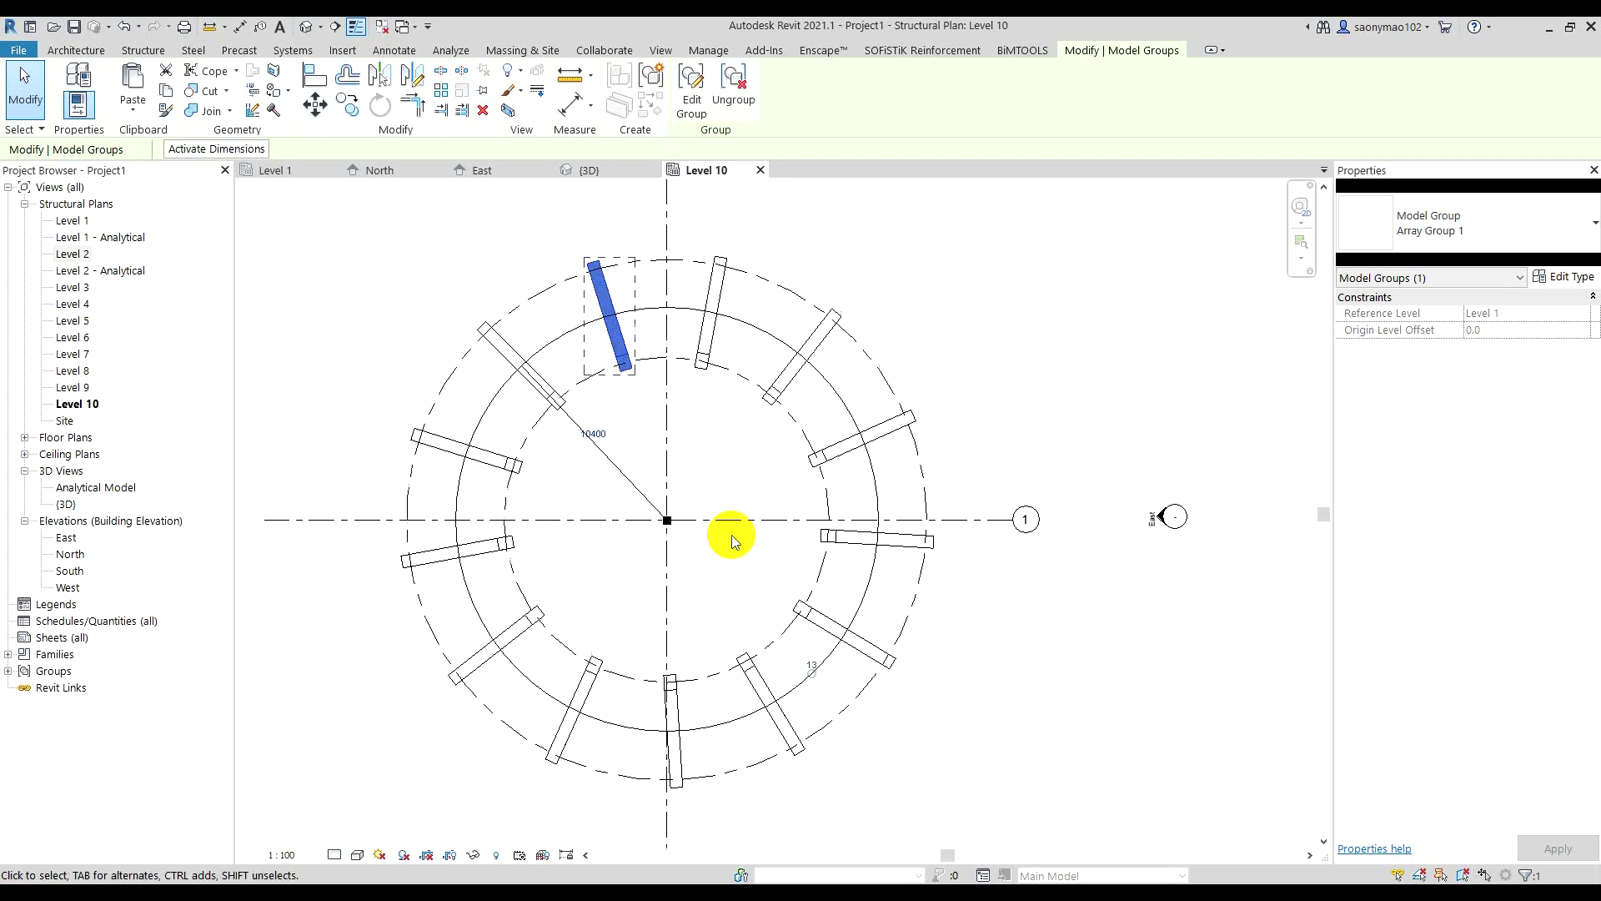
click(823, 682)
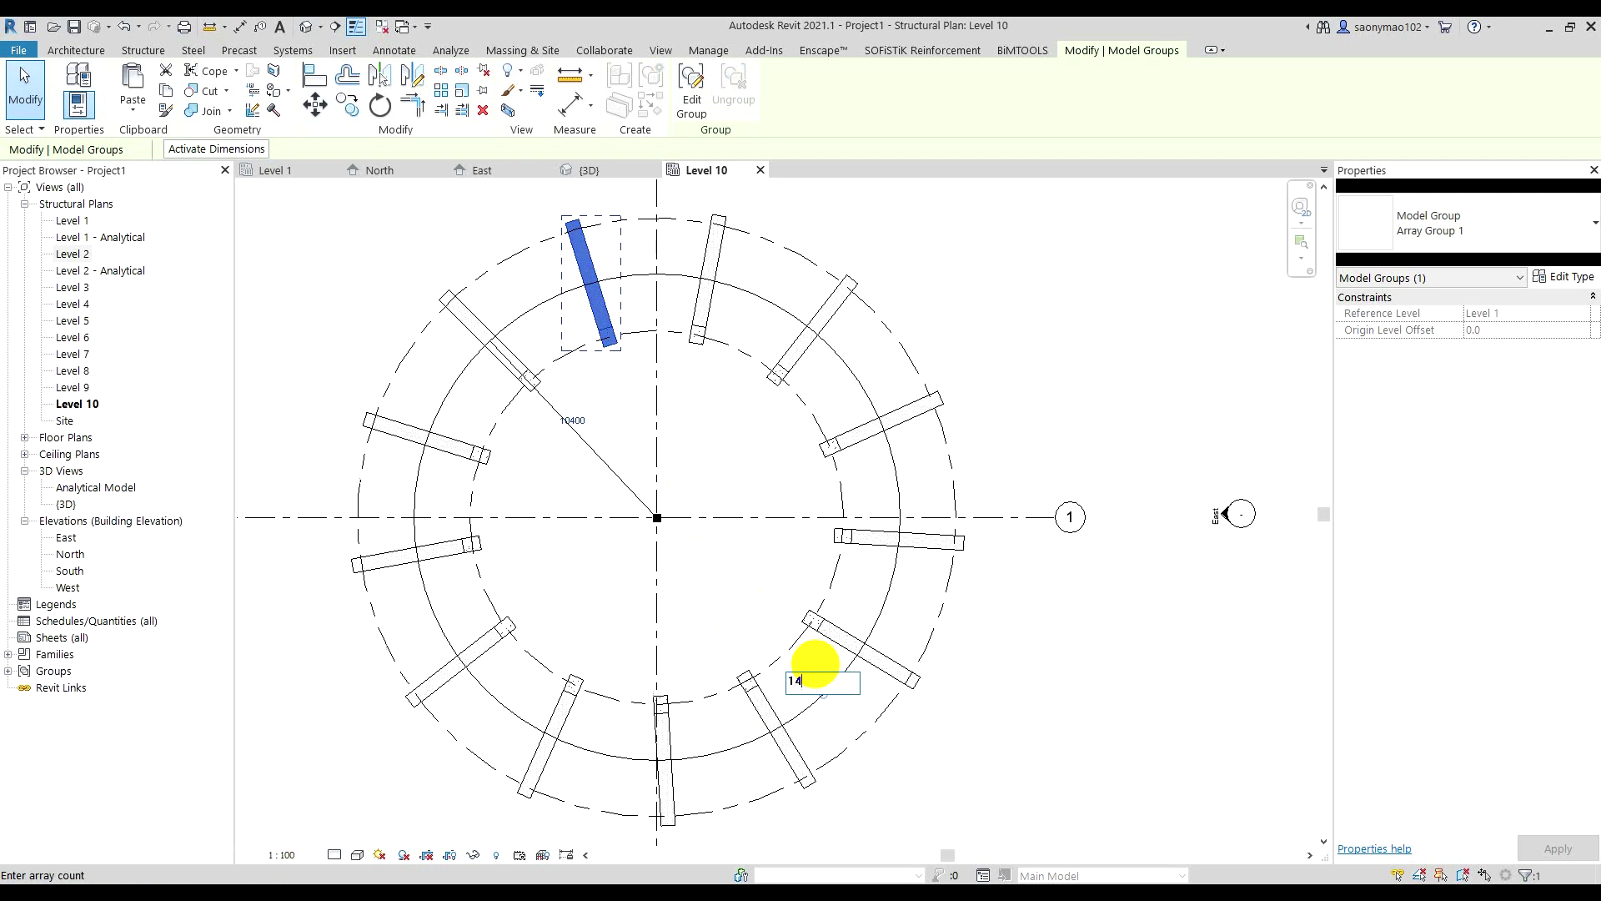
key(Return)
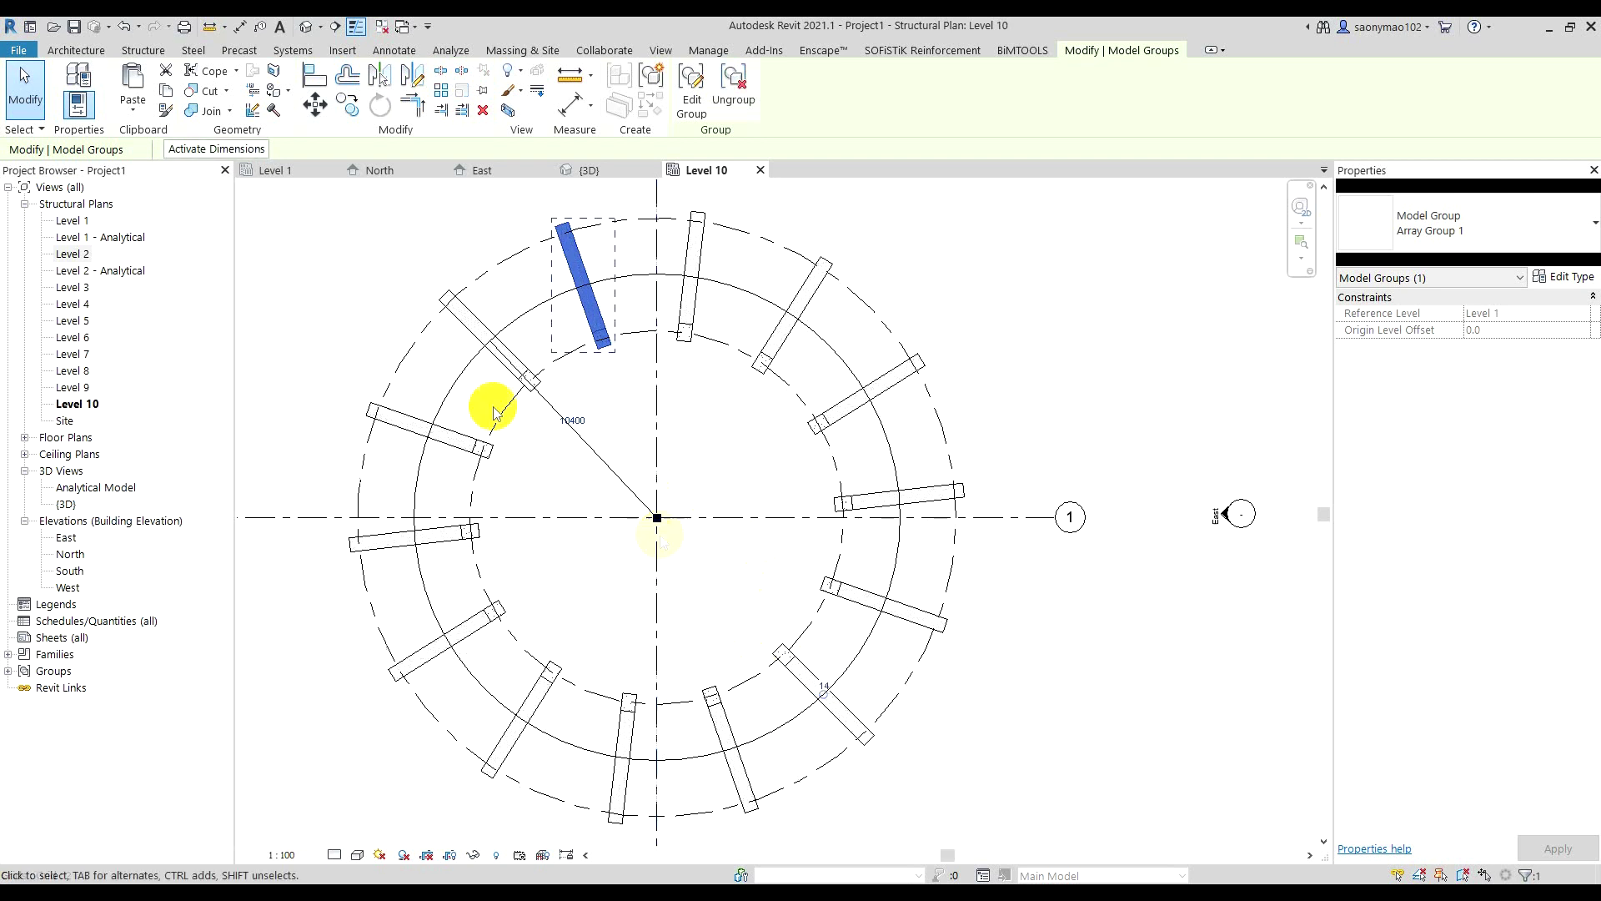
- Clear the selection and recenter the Level 10 plan on the 14-column ring
scroll(714, 467, down, 1)
scroll(625, 482, up, 1)
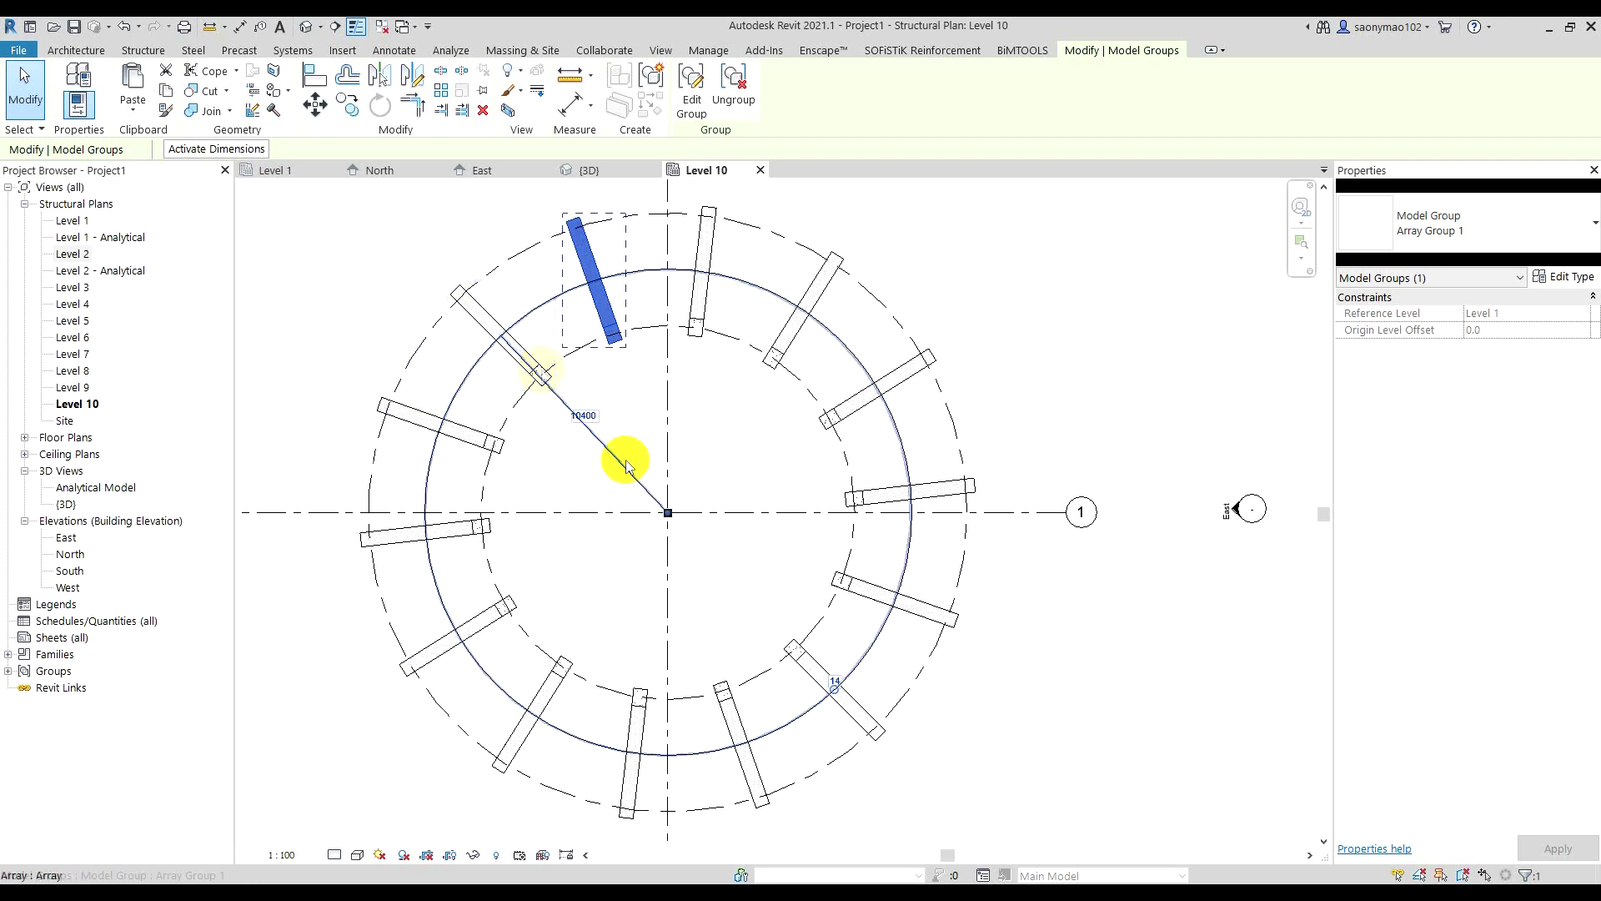
scroll(423, 527, up, 2)
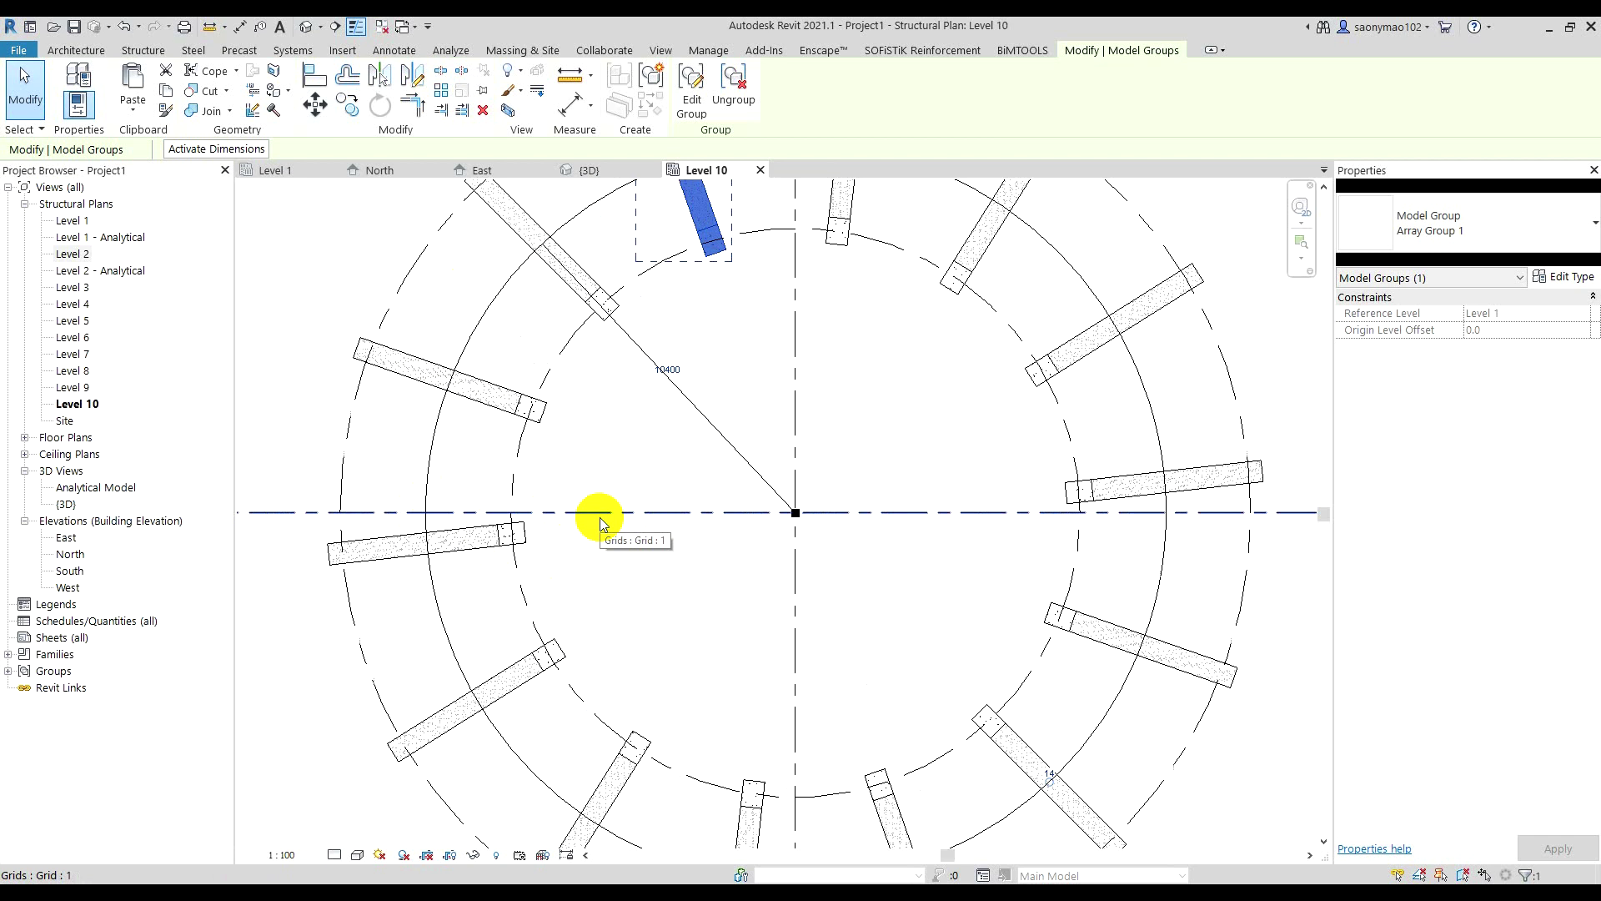
scroll(599, 518, down, 2)
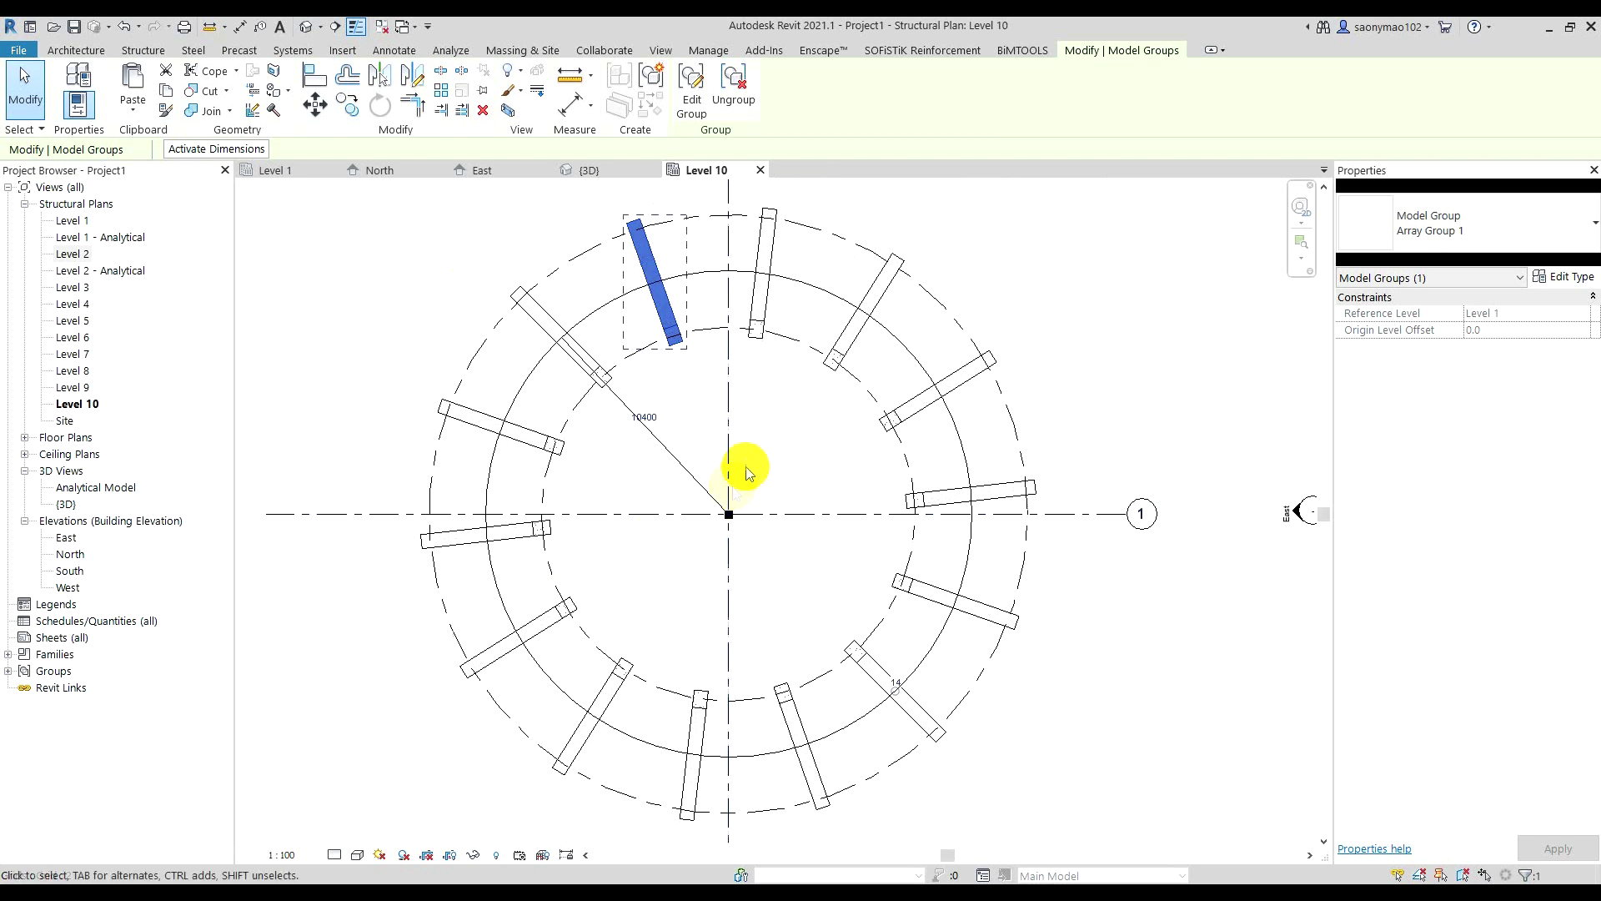
click(792, 452)
scroll(655, 488, down, 2)
scroll(664, 497, up, 2)
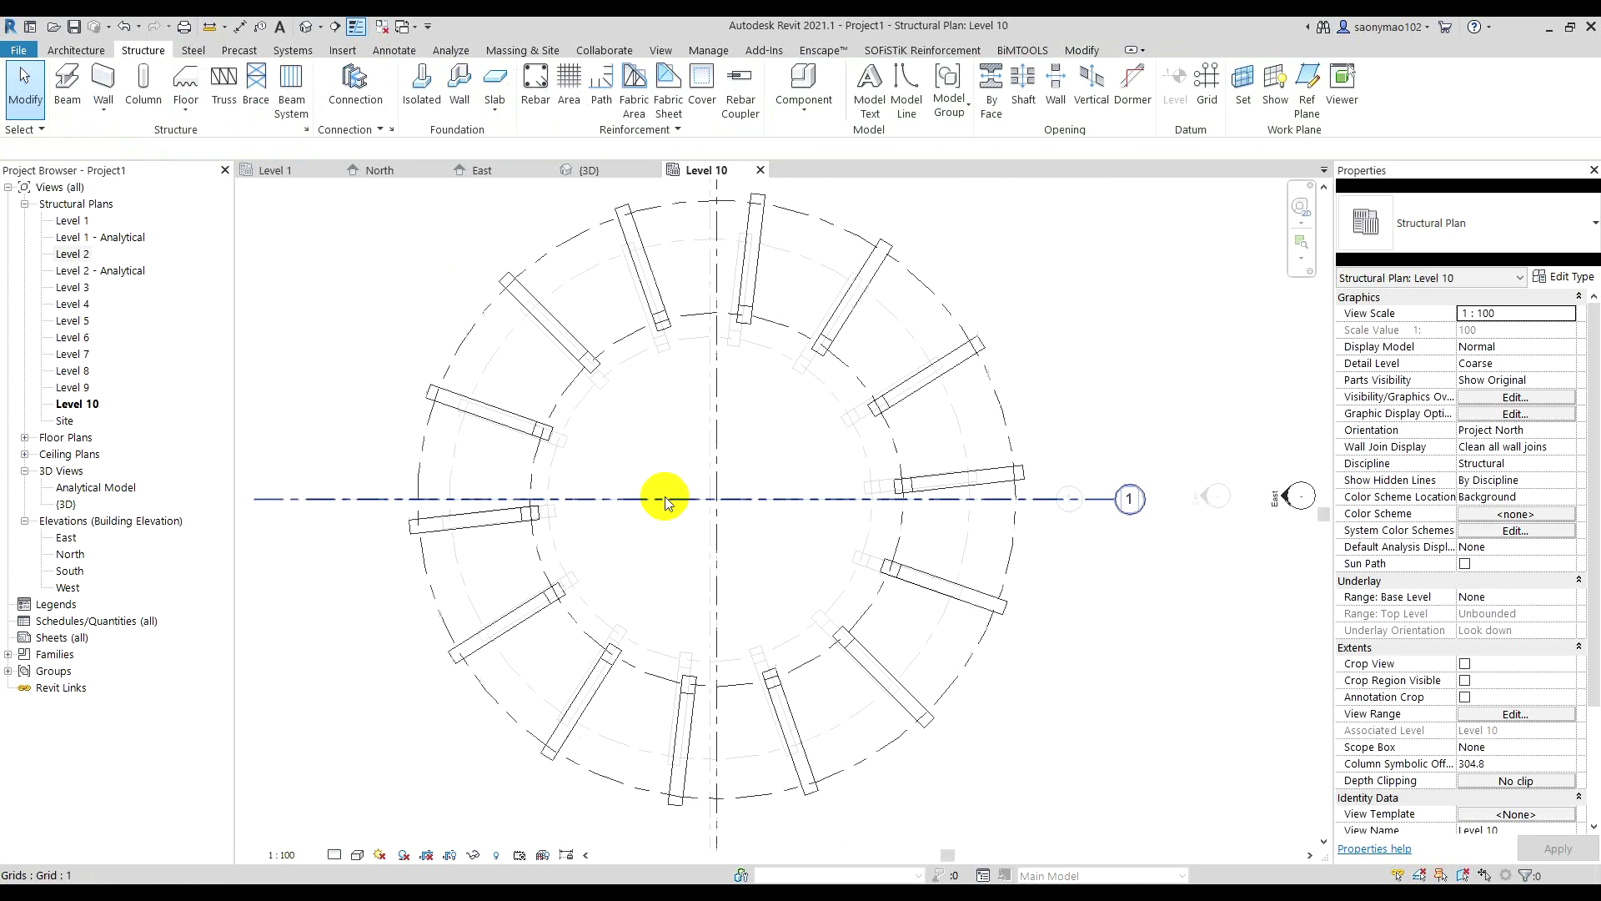
middle_drag(679, 469, 698, 496)
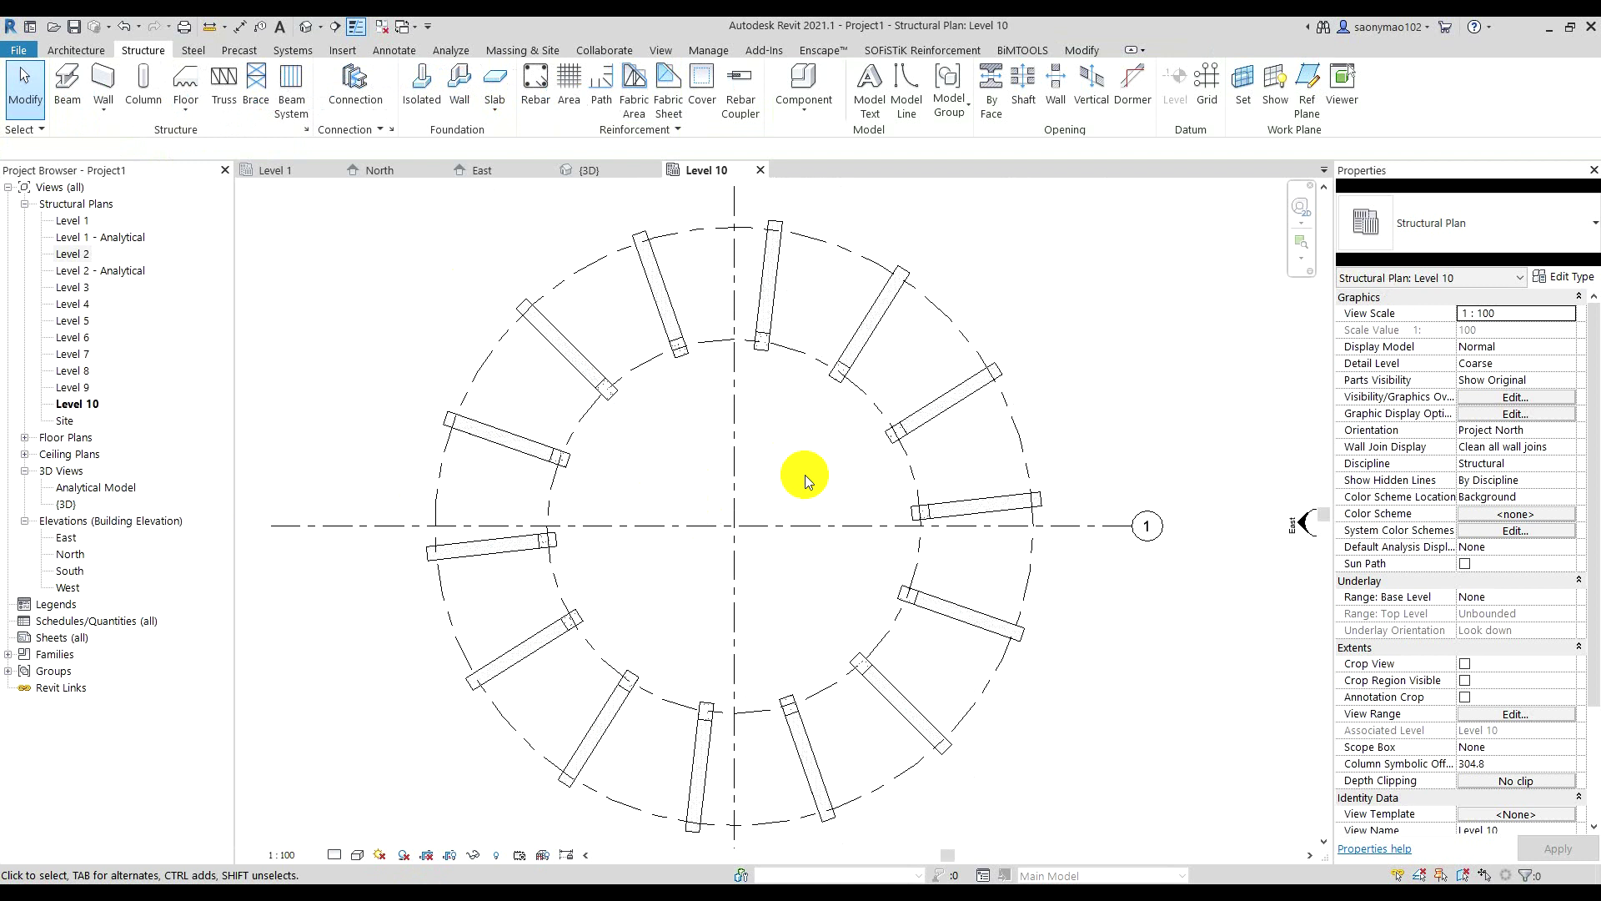
scroll(792, 470, down, 2)
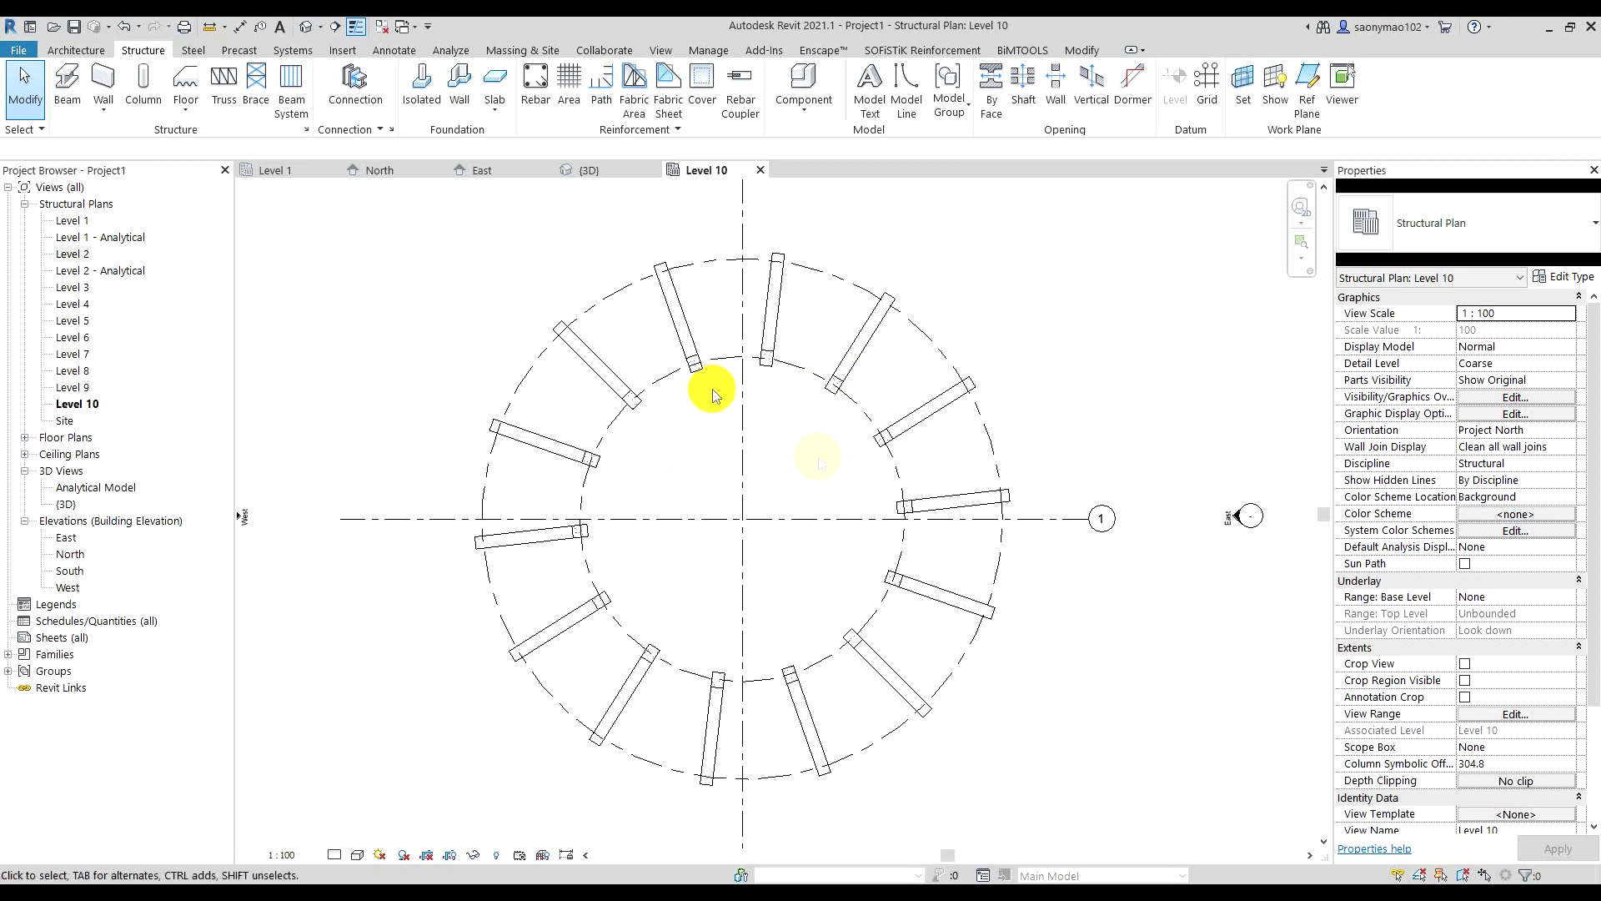
- Select all Array Group 1 instances in the entire project and ungroup them
click(873, 331)
right_click(876, 325)
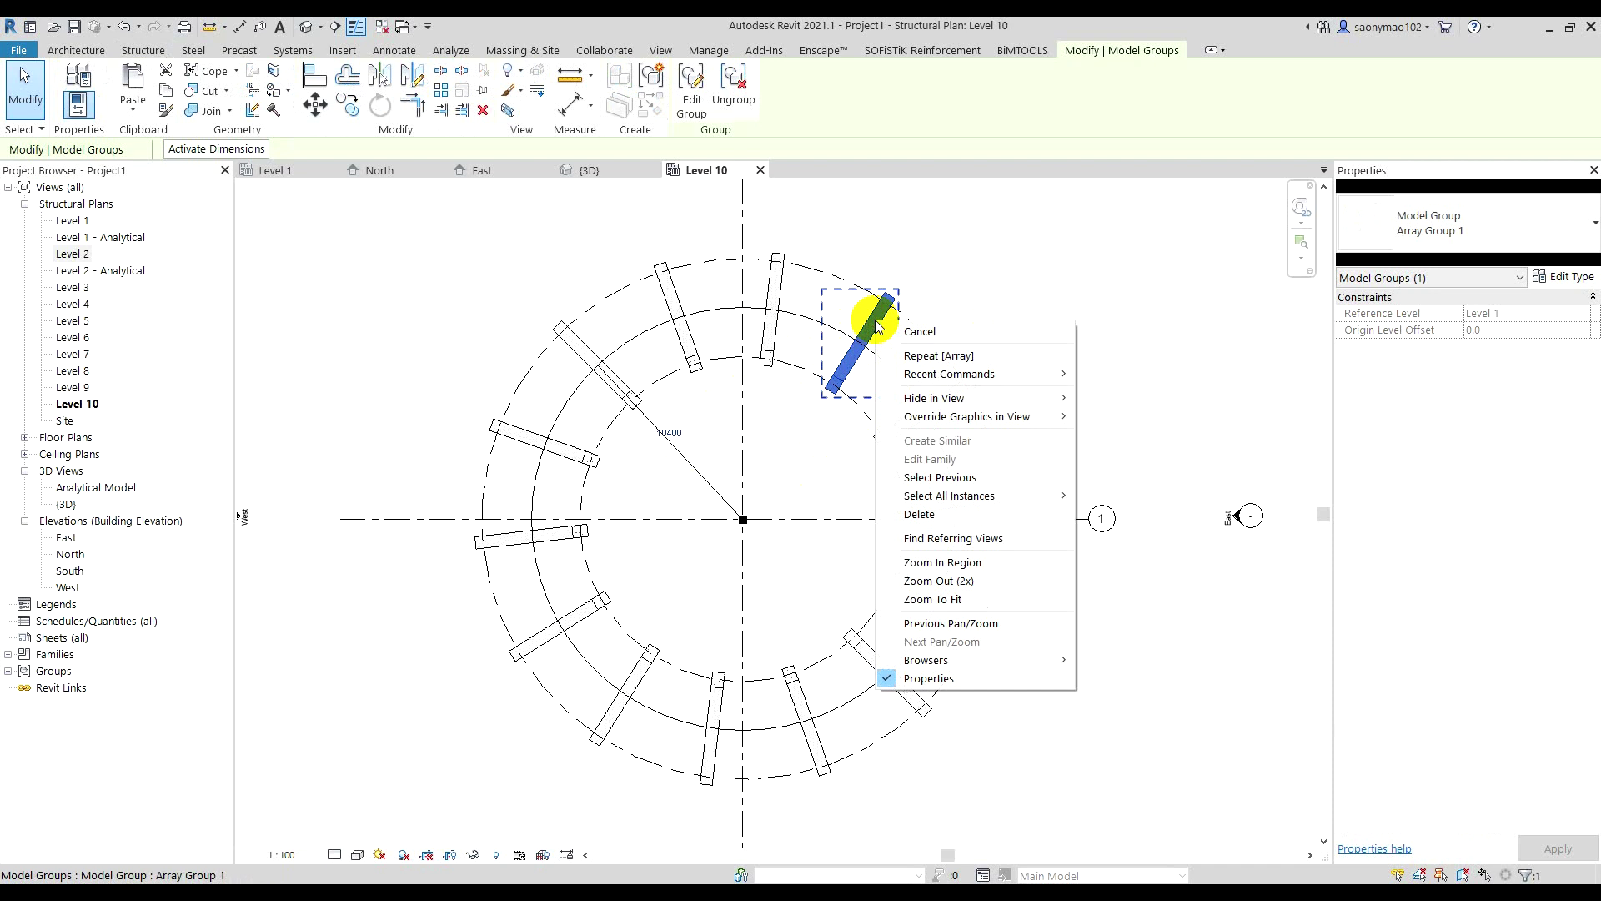
mouse_move(949, 495)
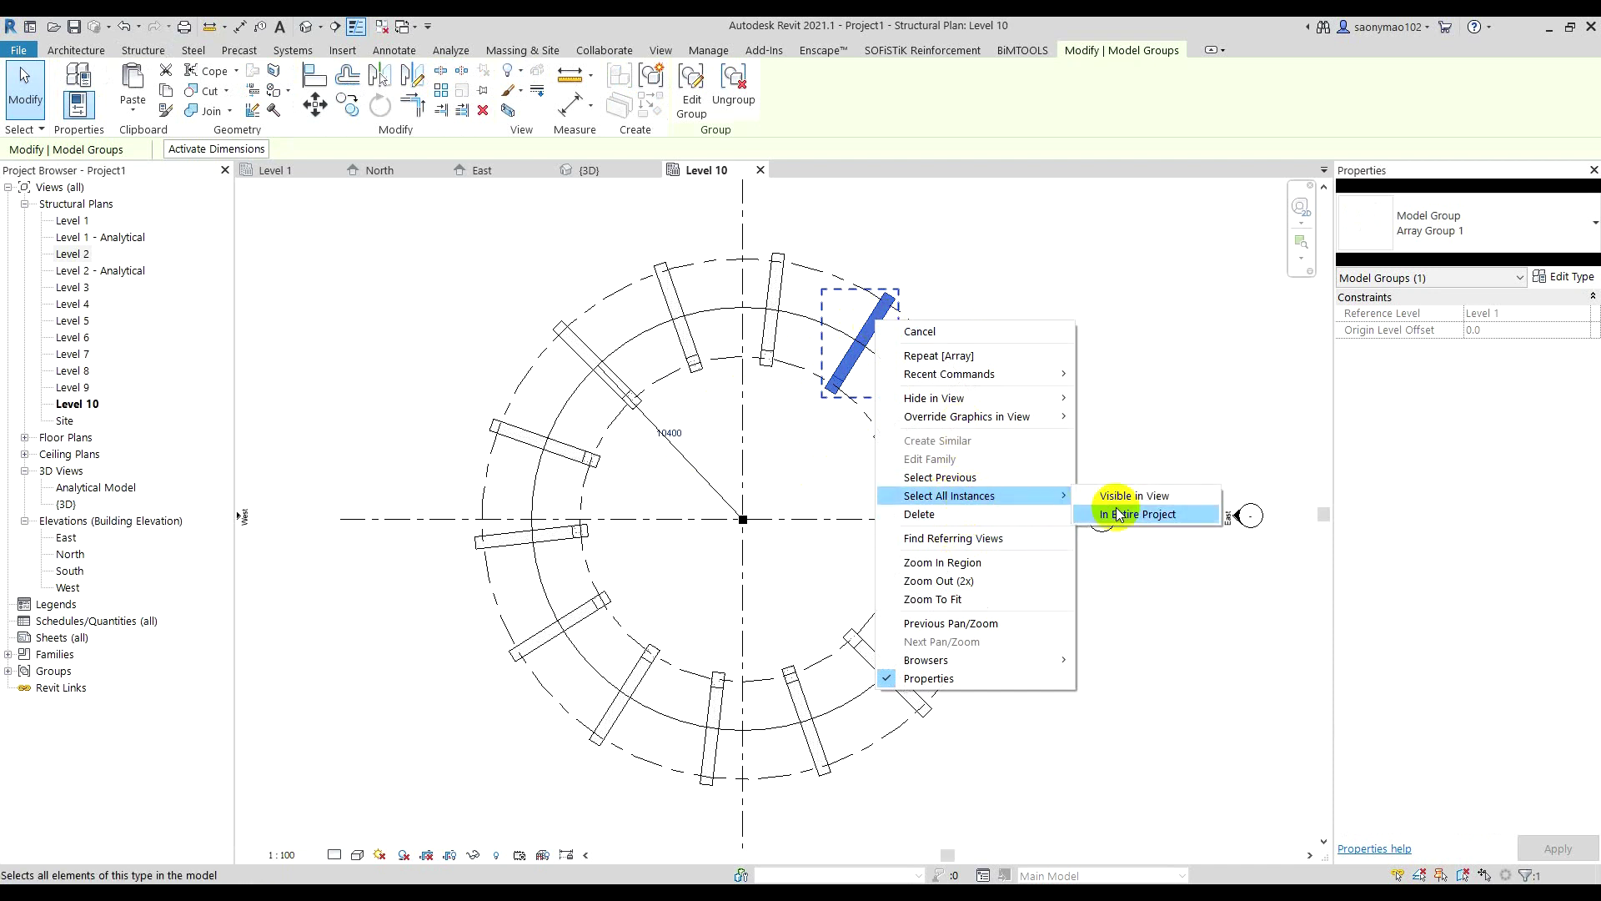
click(1114, 491)
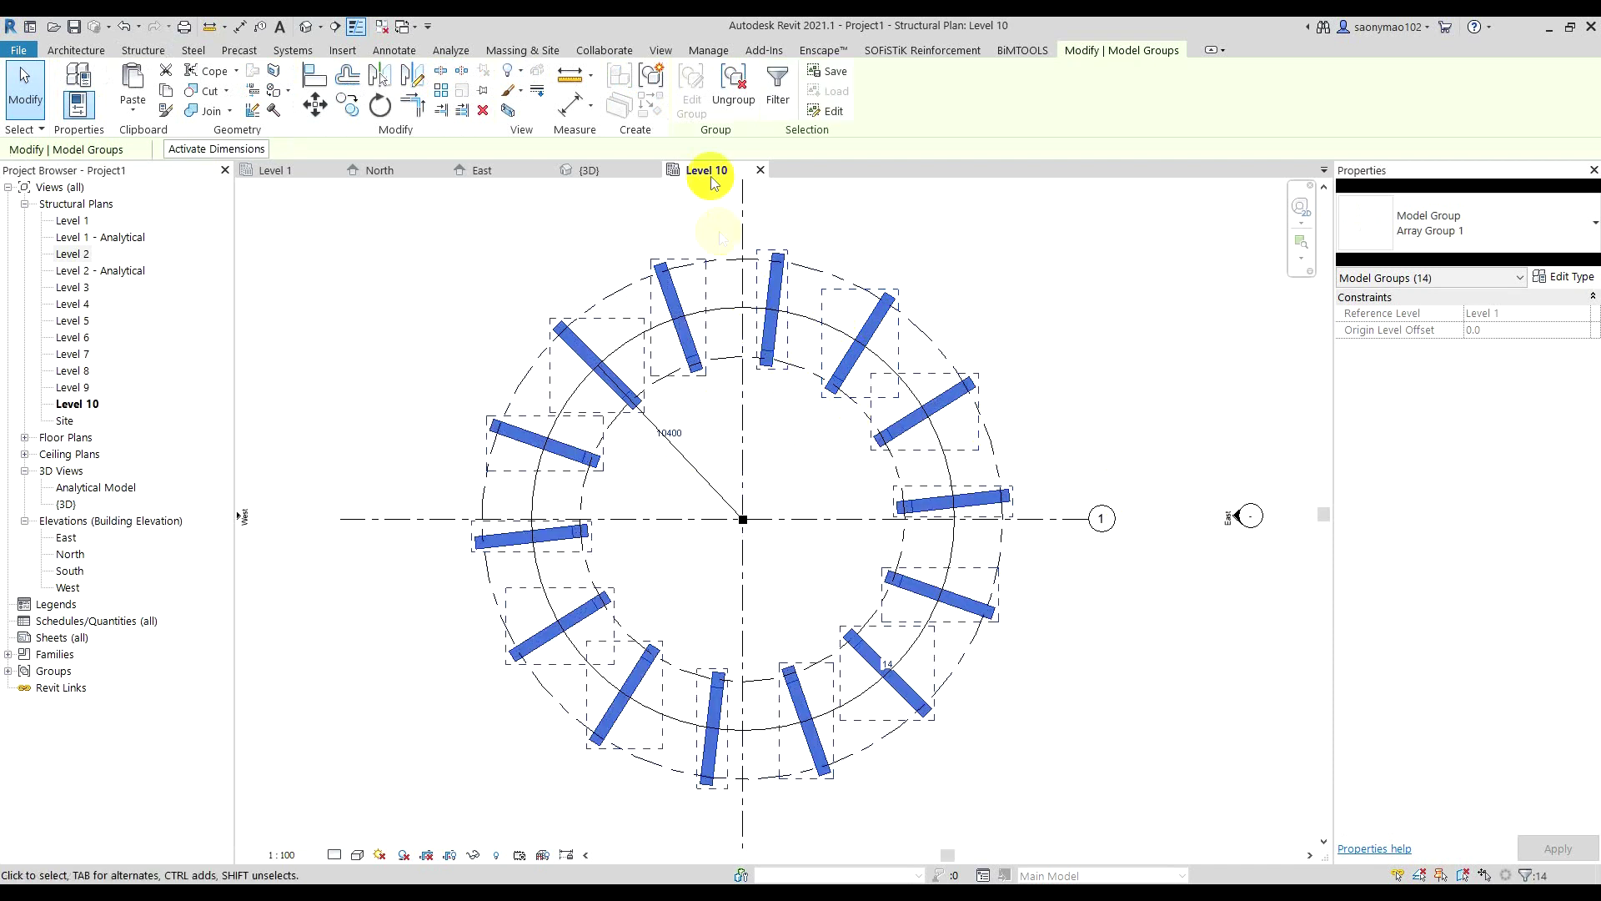
click(732, 82)
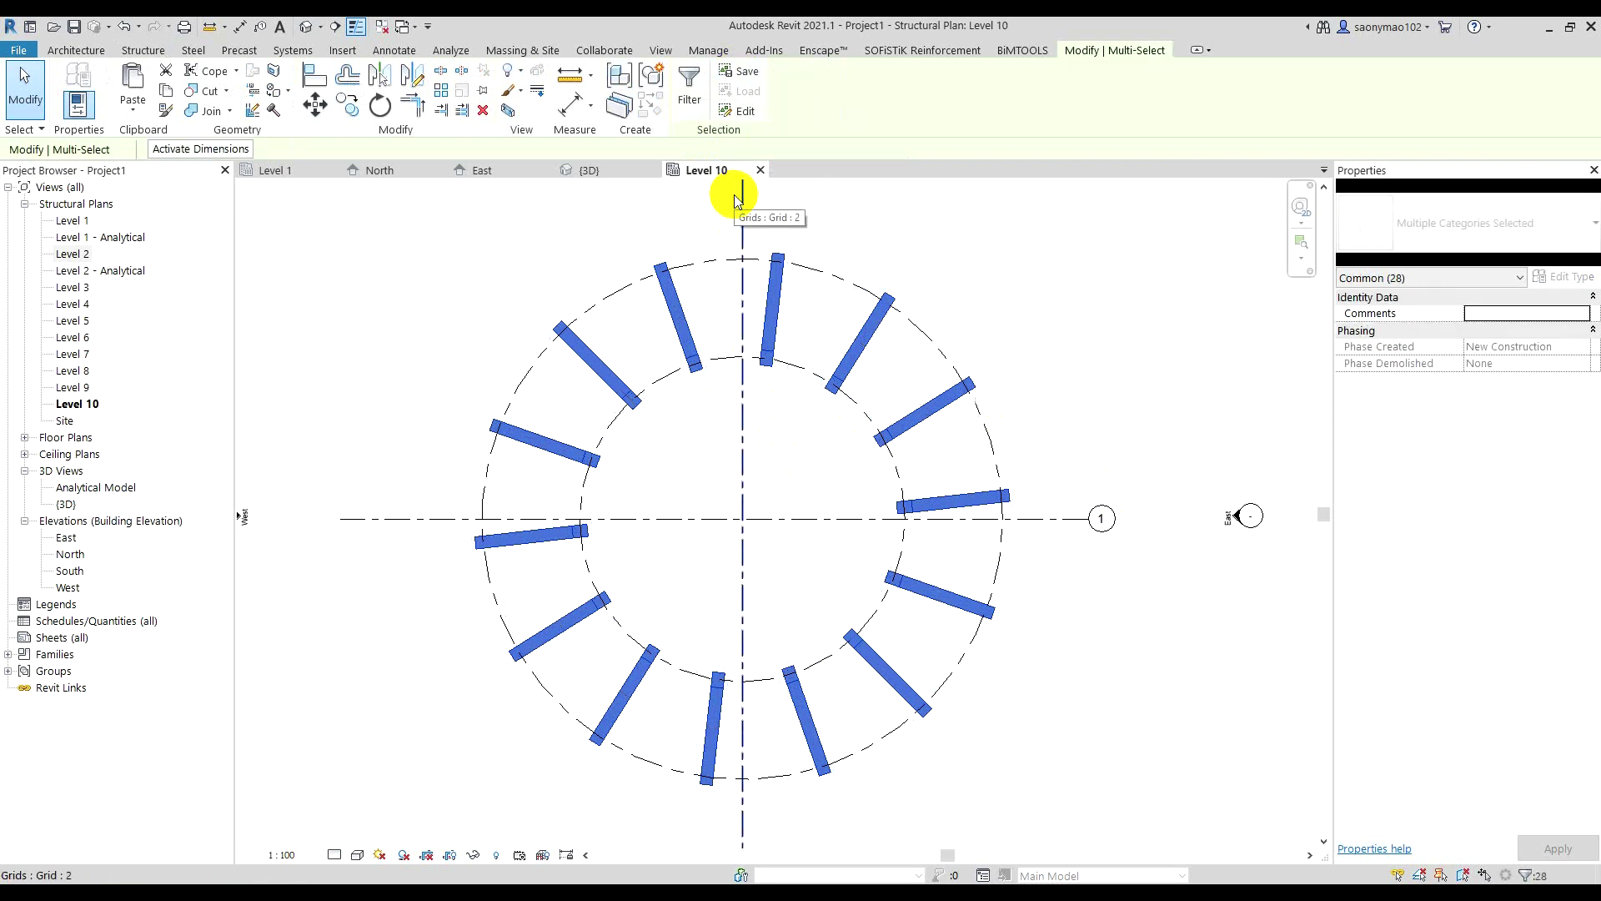
click(597, 173)
- Orbit and zoom the 3D view to inspect all 14 slanted columns tapering toward Level 10
mouse_move(876, 518)
shift+middle_down()
mouse_move(1067, 552)
mouse_move(1064, 536)
mouse_move(947, 519)
mouse_move(929, 422)
mouse_move(919, 550)
shift+middle_up()
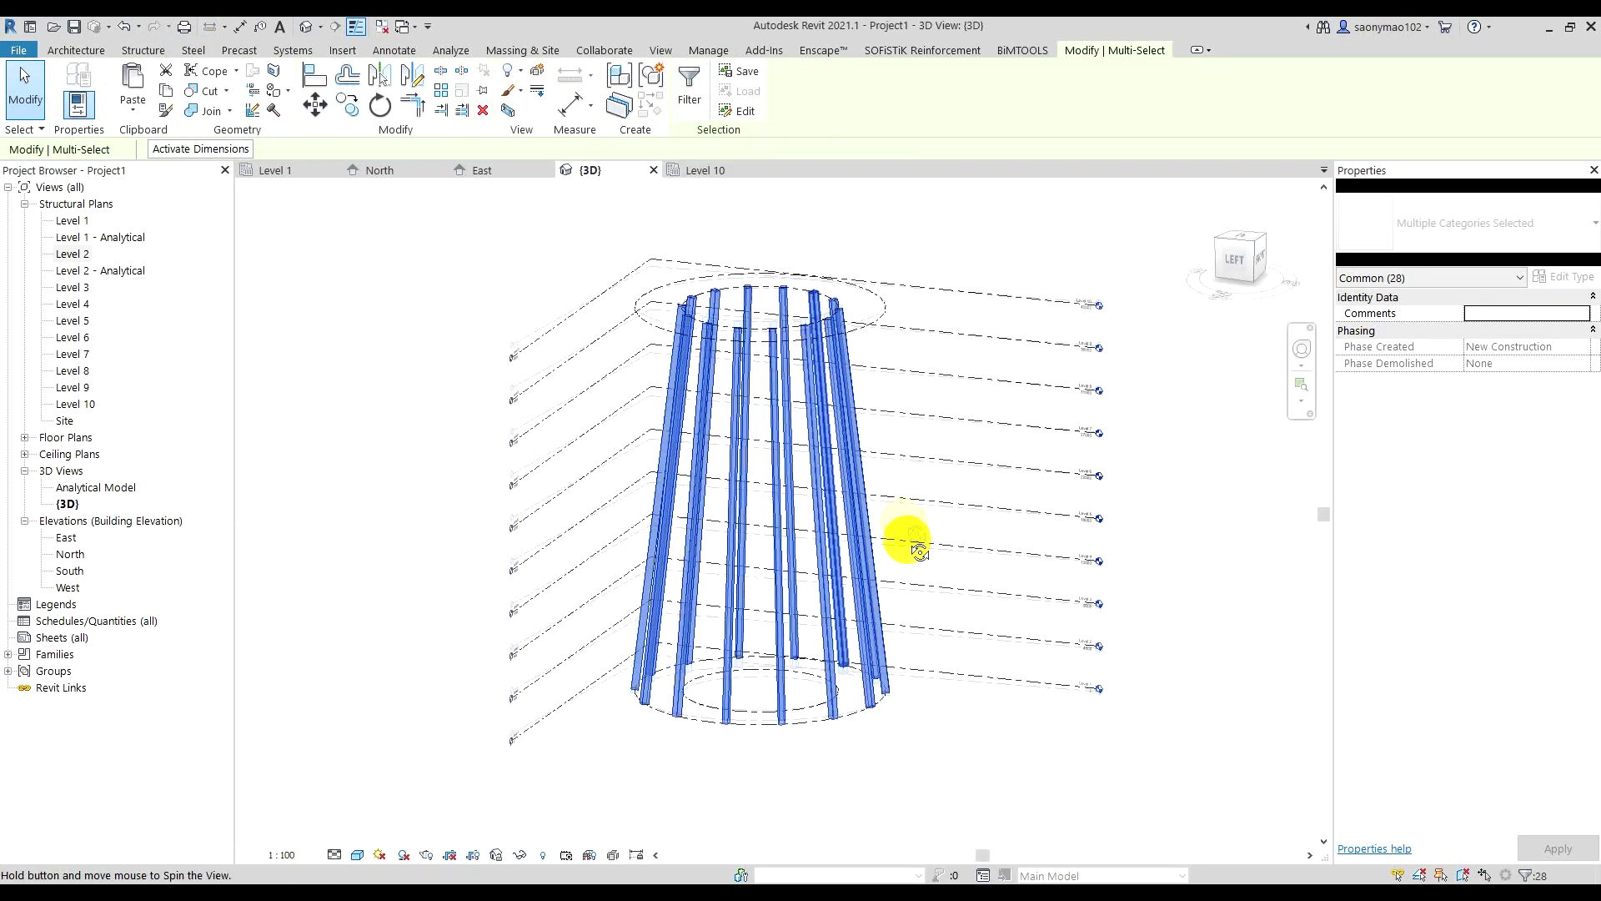
scroll(700, 350, up, 2)
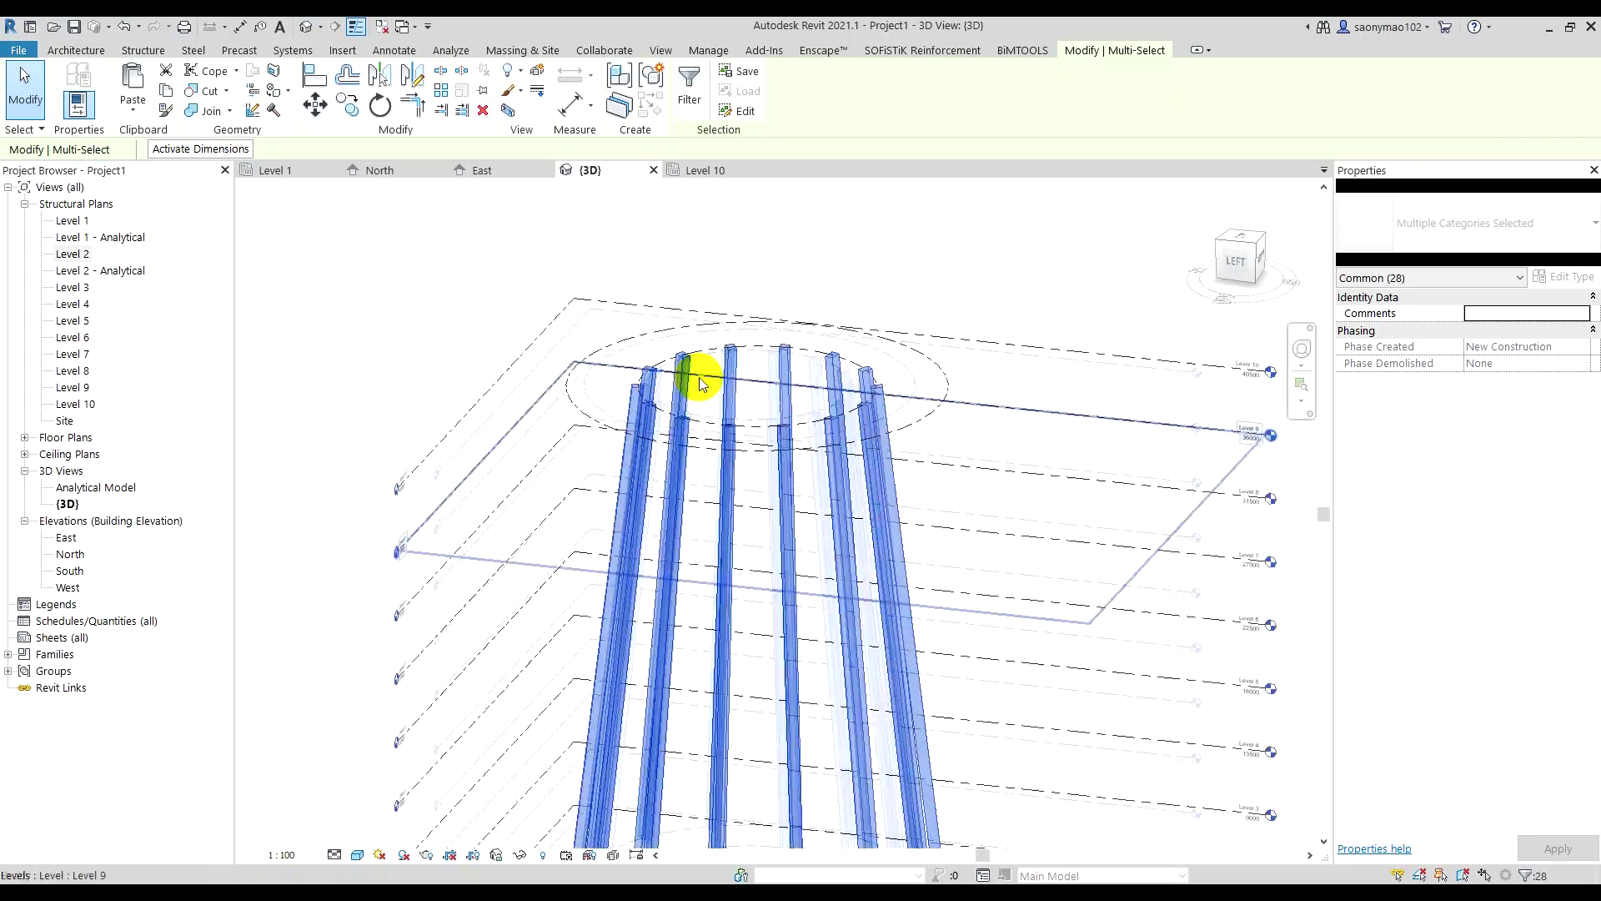
scroll(701, 379, up, 2)
mouse_move(697, 368)
shift+middle_down()
mouse_move(750, 436)
mouse_move(926, 454)
mouse_move(529, 450)
mouse_move(636, 458)
mouse_move(615, 404)
mouse_move(726, 543)
mouse_move(733, 436)
mouse_move(732, 501)
mouse_move(814, 493)
mouse_move(808, 558)
mouse_move(768, 558)
mouse_move(808, 464)
mouse_move(813, 518)
shift+middle_up()
key(Escape)
scroll(610, 406, down, 2)
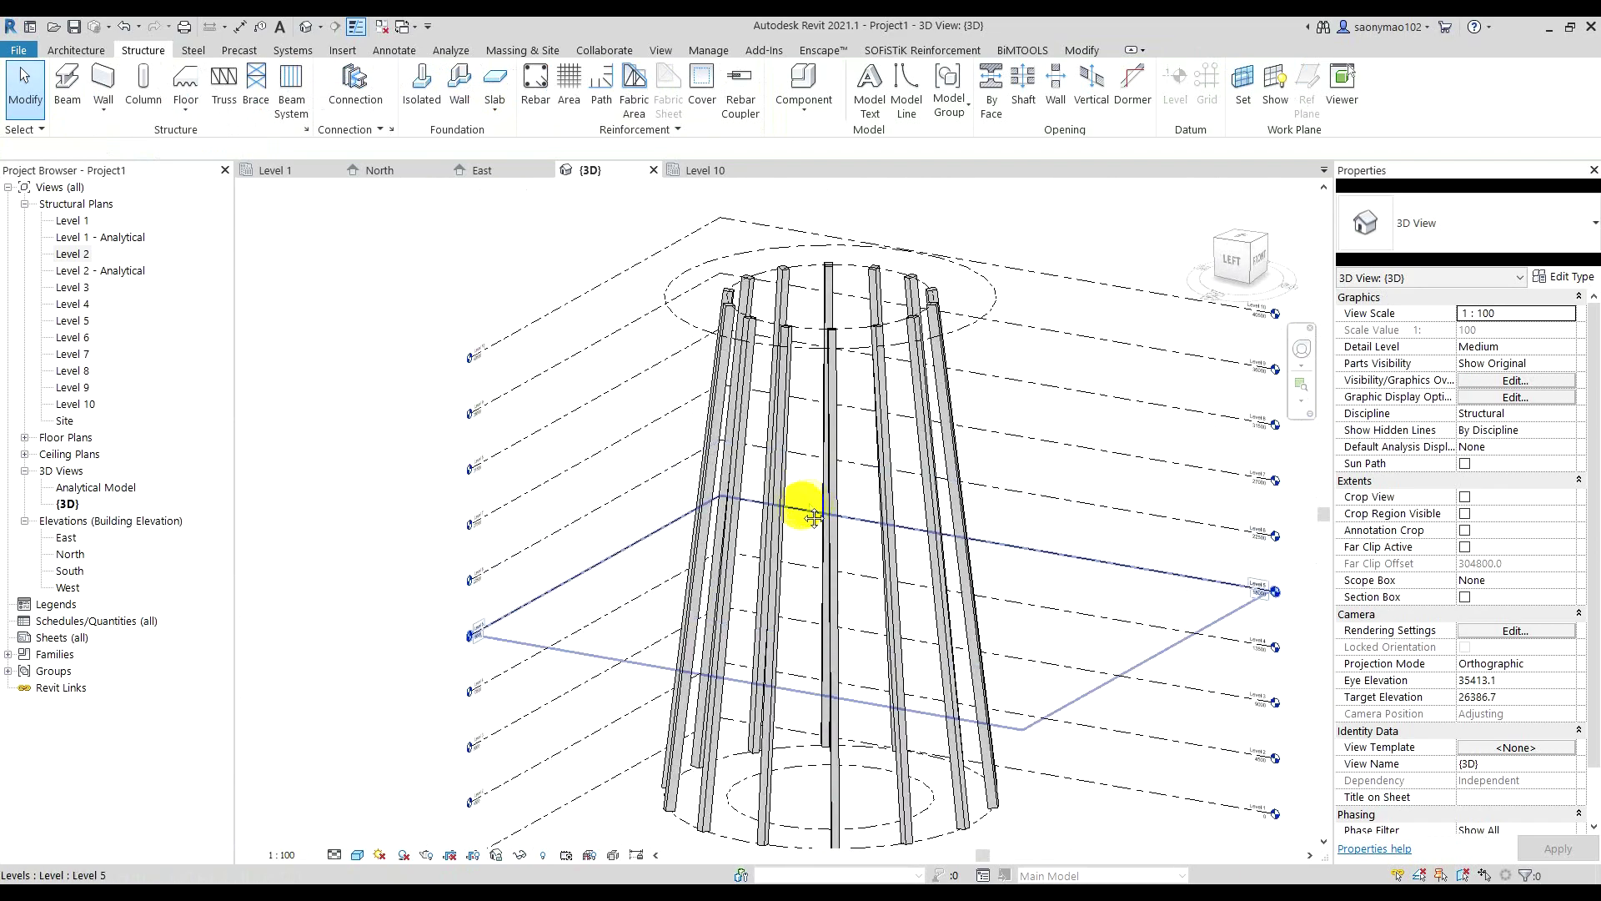
scroll(761, 458, up, 3)
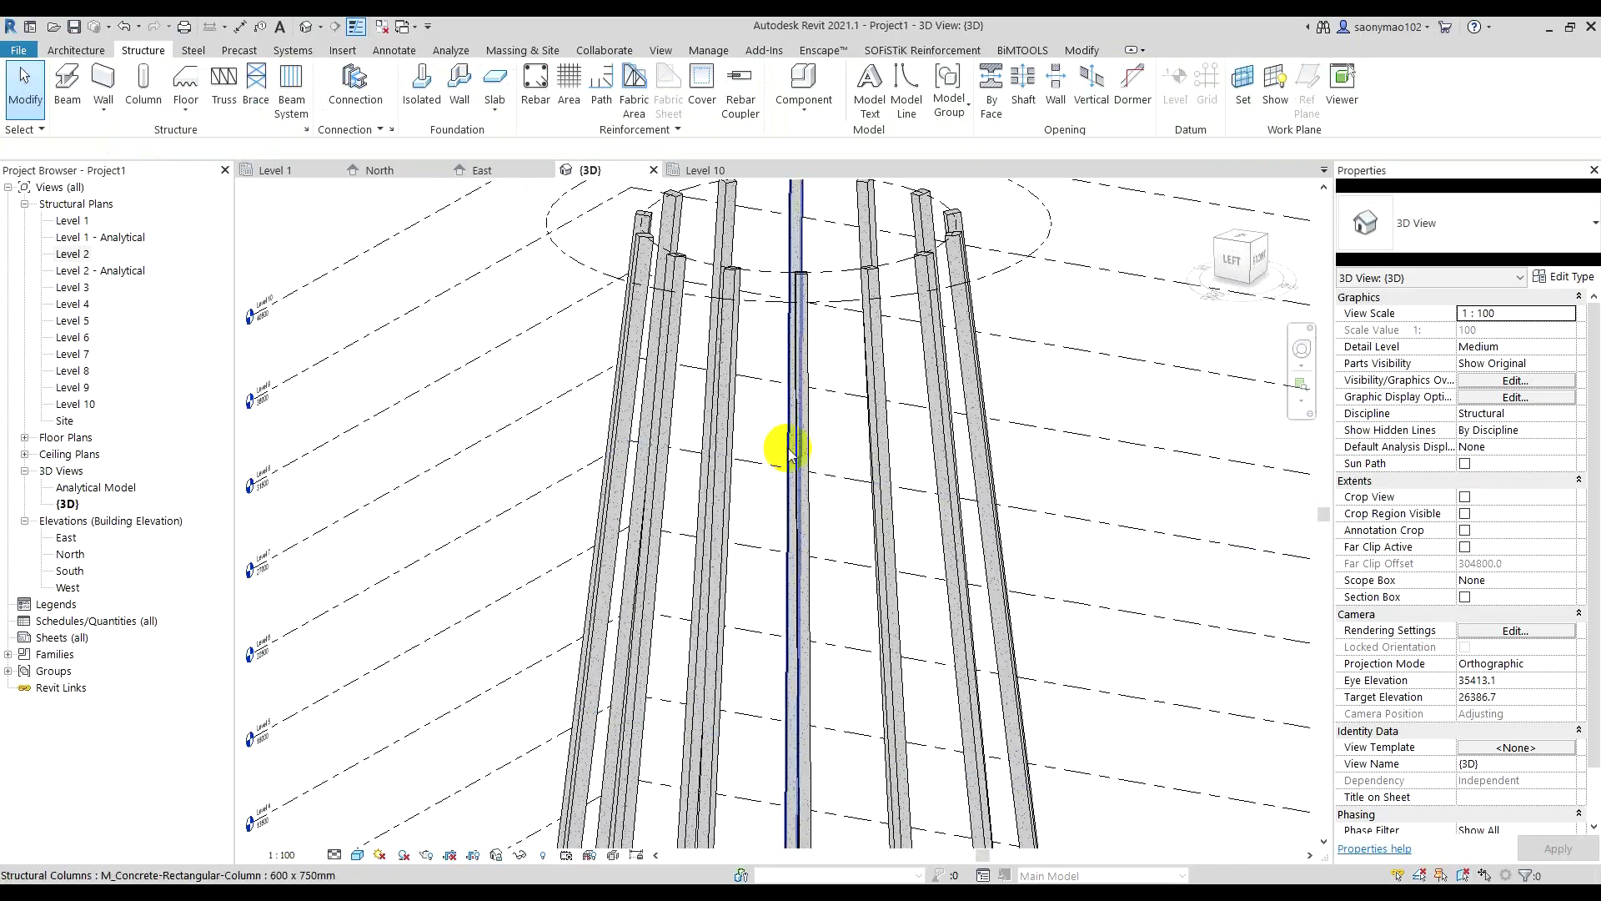
scroll(790, 450, down, 3)
mouse_move(852, 500)
shift+middle_down()
mouse_move(780, 519)
mouse_move(794, 536)
mouse_move(844, 521)
mouse_move(833, 497)
mouse_move(737, 497)
mouse_move(808, 475)
mouse_move(846, 532)
mouse_move(529, 286)
shift+middle_up()
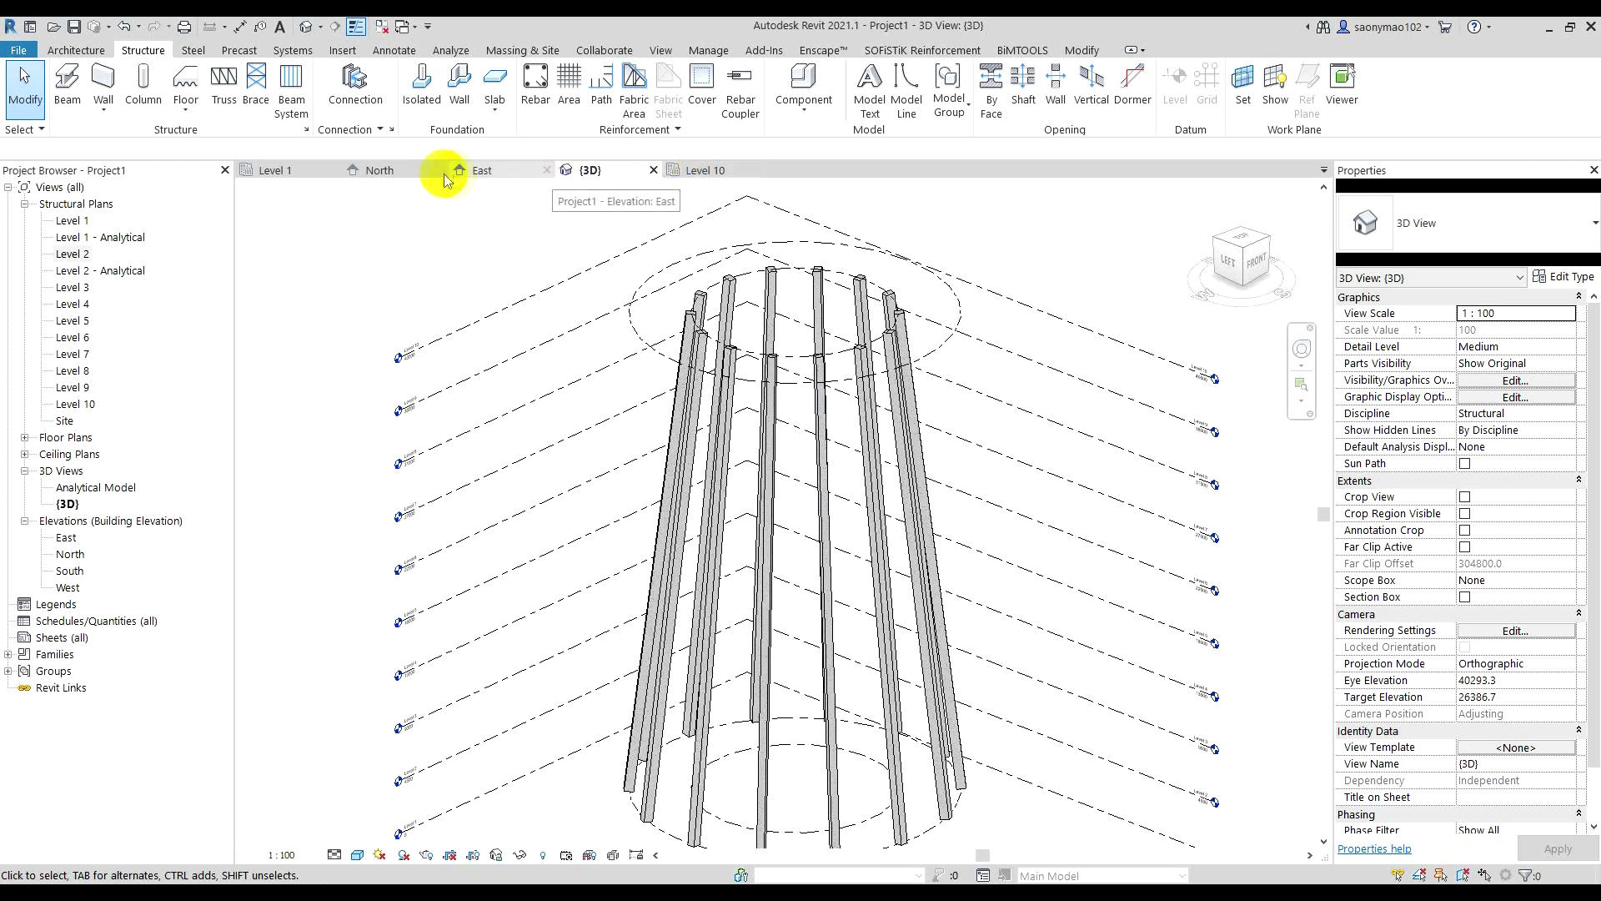
- Show the North elevation in Shaded visual style, centred on grid 2
click(395, 172)
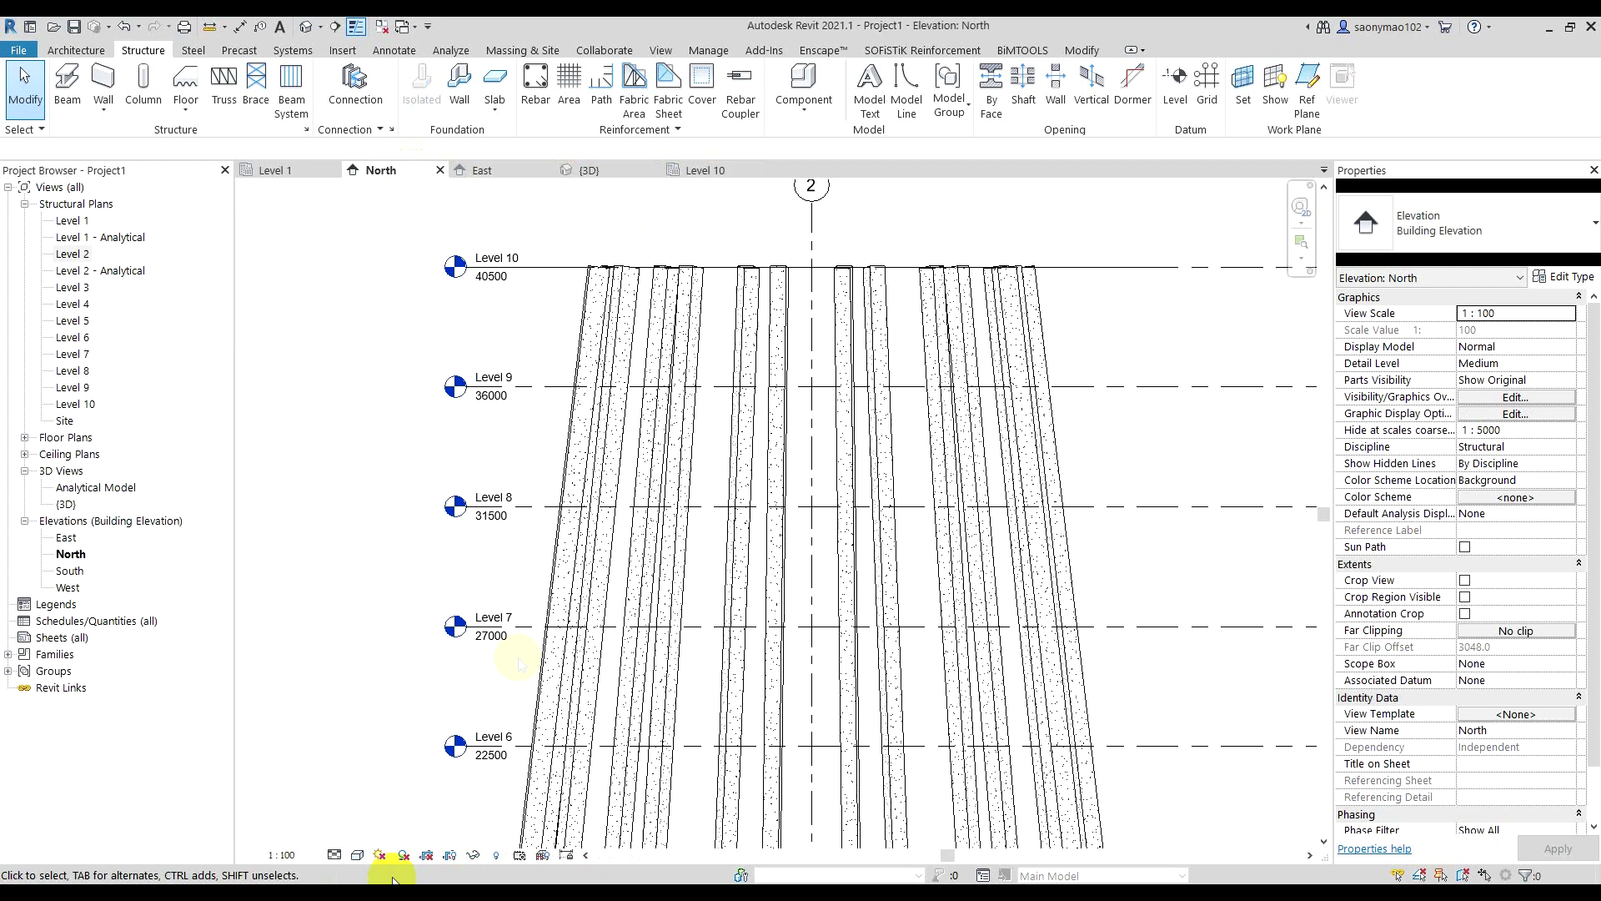
click(362, 859)
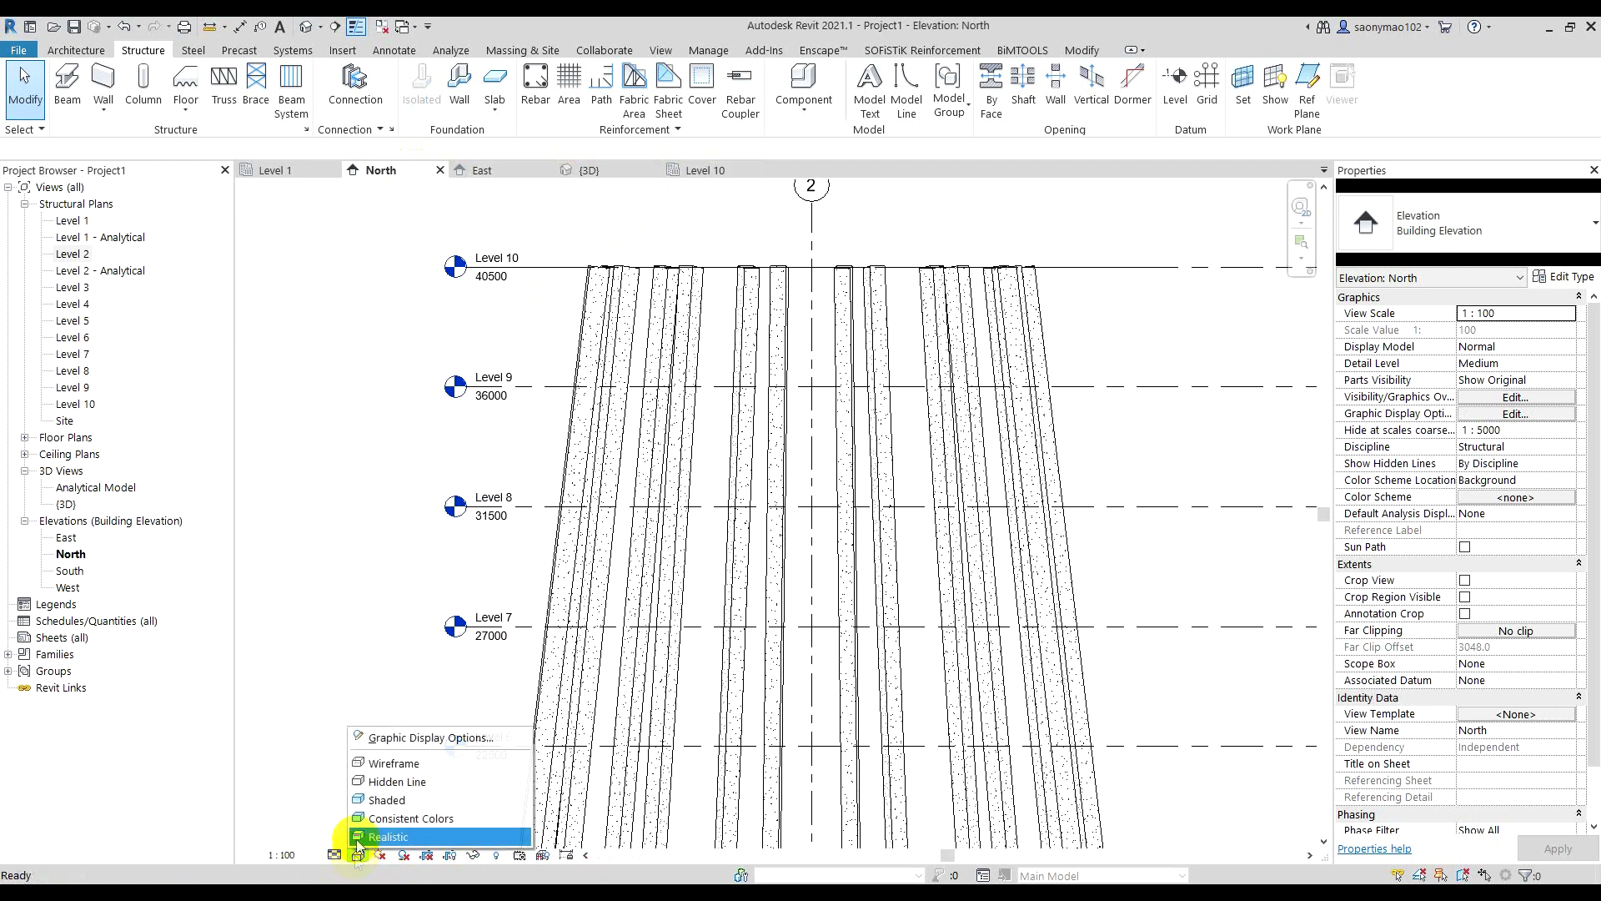
click(397, 815)
scroll(858, 429, down, 2)
middle_drag(850, 515, 863, 466)
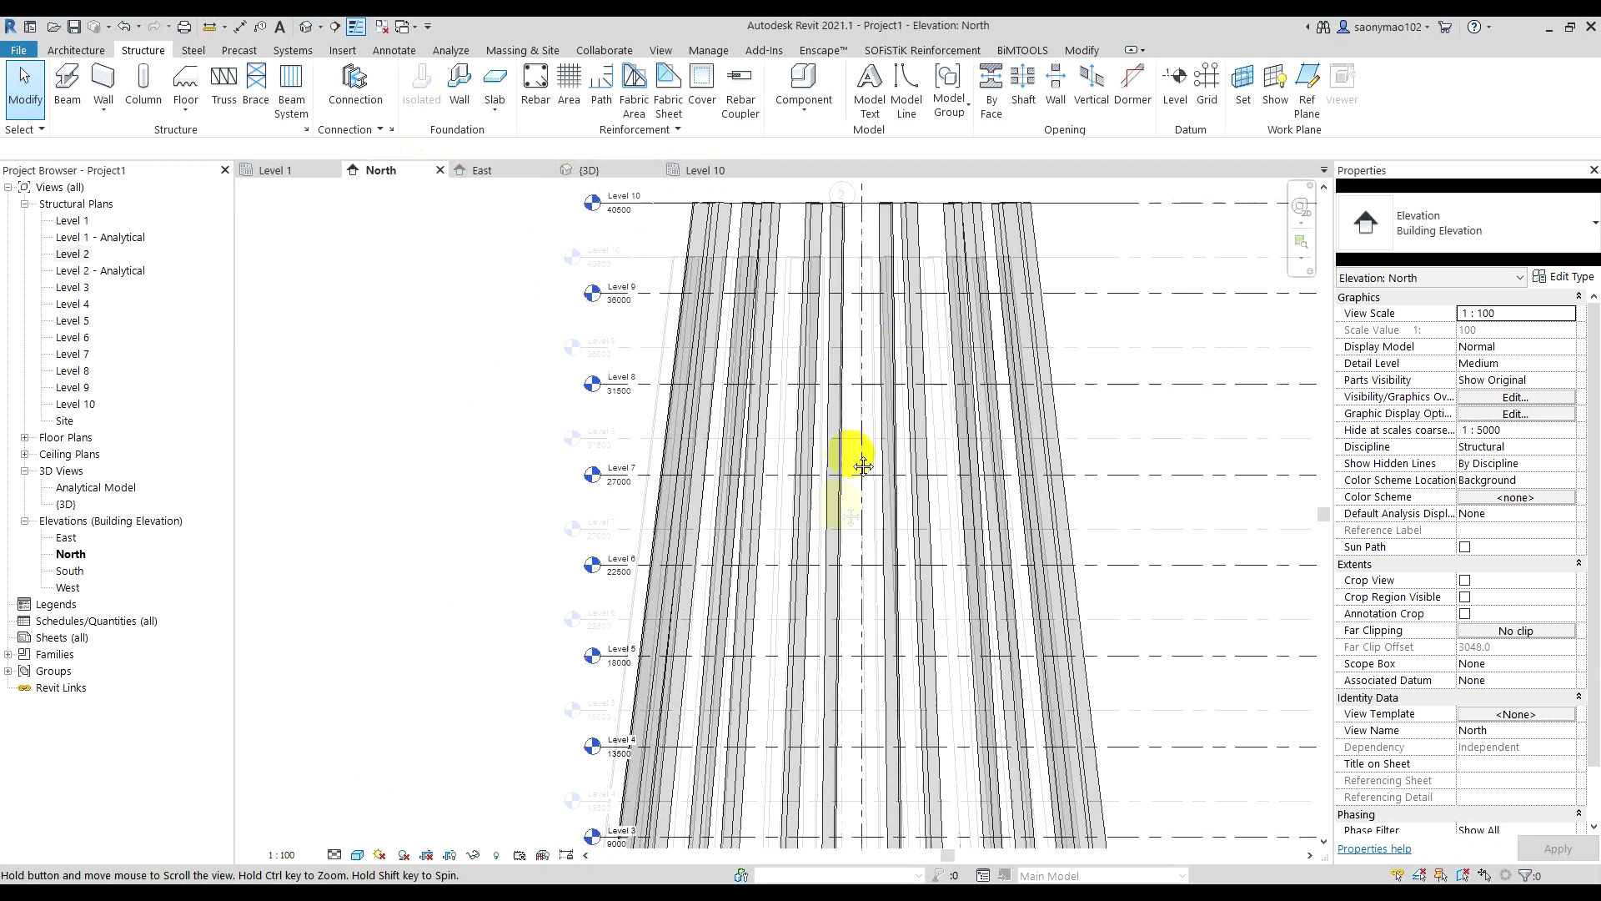
scroll(858, 447, down, 1)
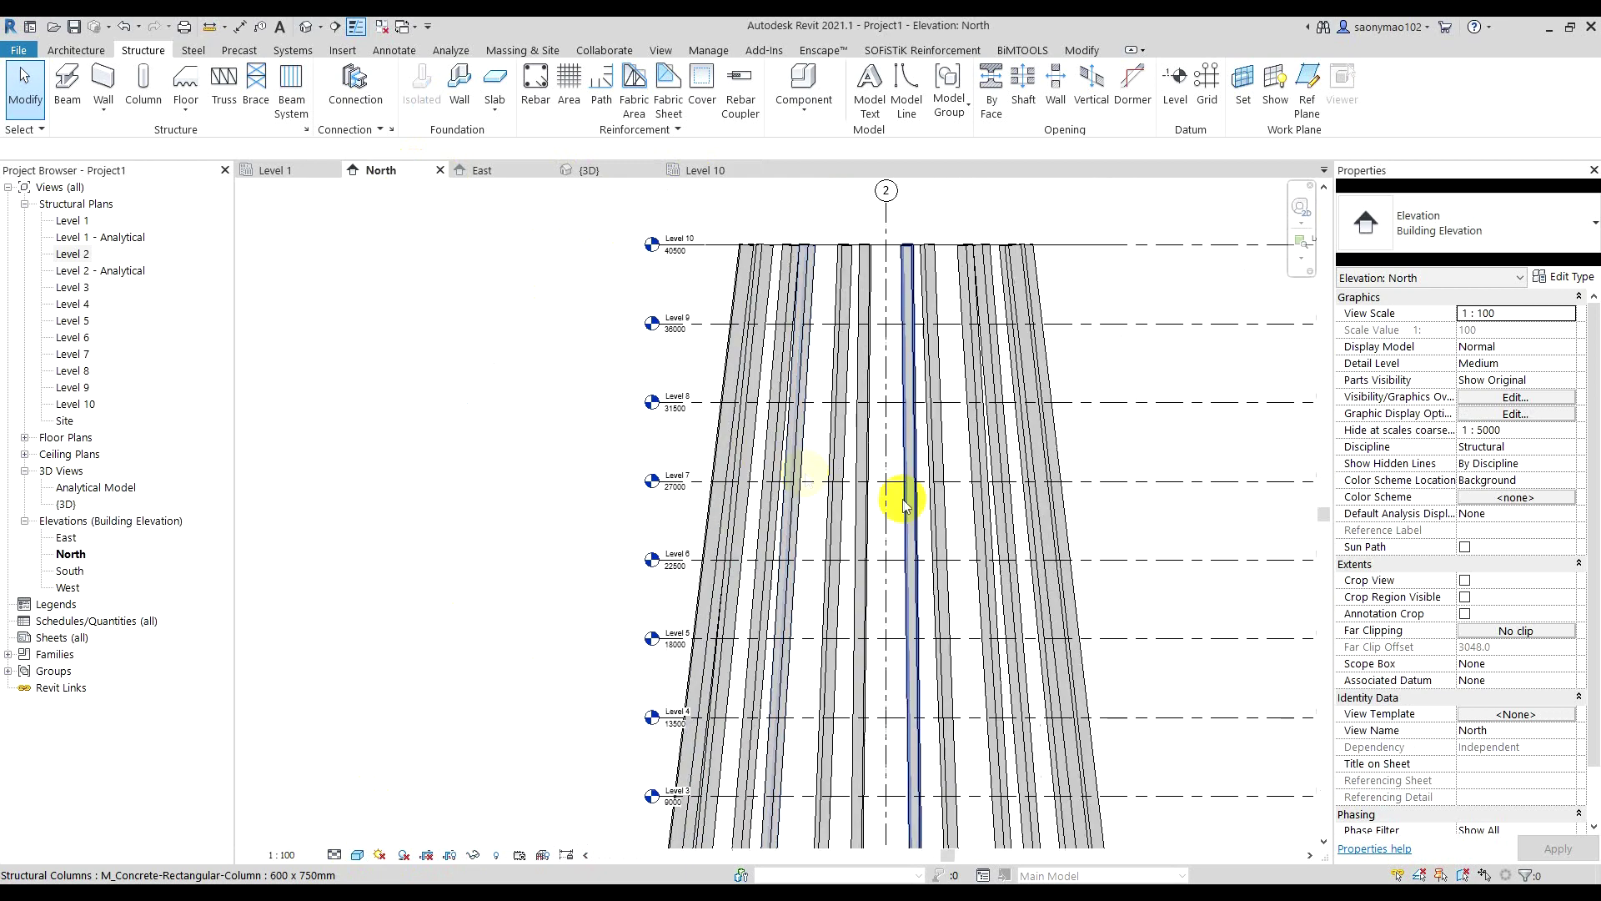
scroll(1029, 289, up, 2)
scroll(1049, 309, up, 2)
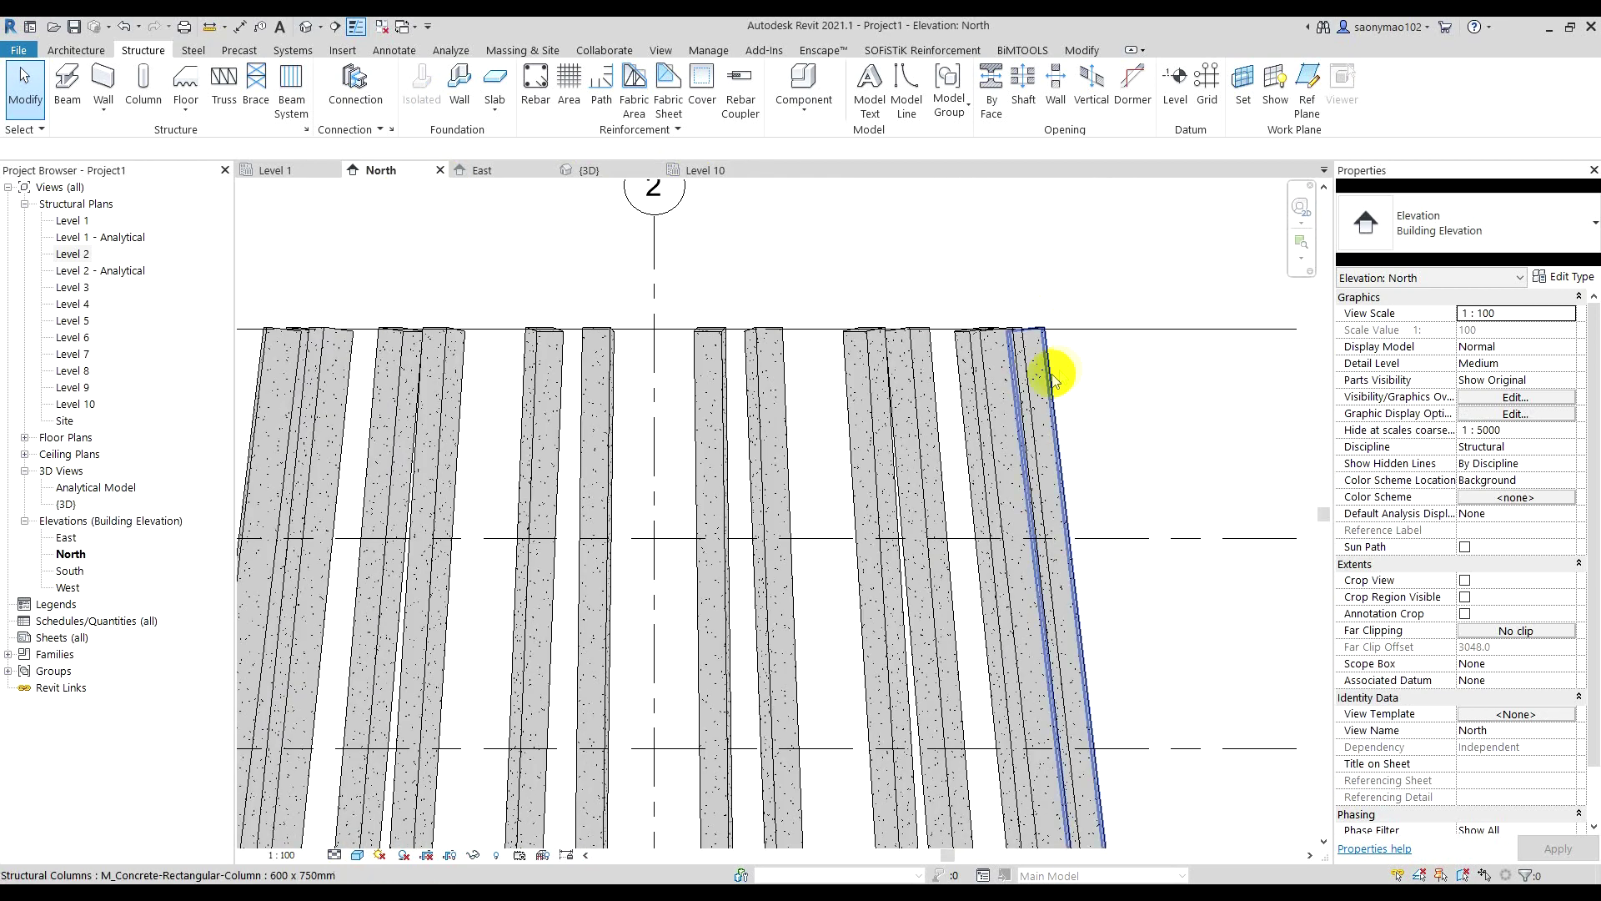
scroll(1090, 357, down, 3)
middle_drag(921, 454, 813, 400)
scroll(813, 402, down, 2)
scroll(738, 407, up, 1)
scroll(793, 357, up, 1)
scroll(732, 354, down, 2)
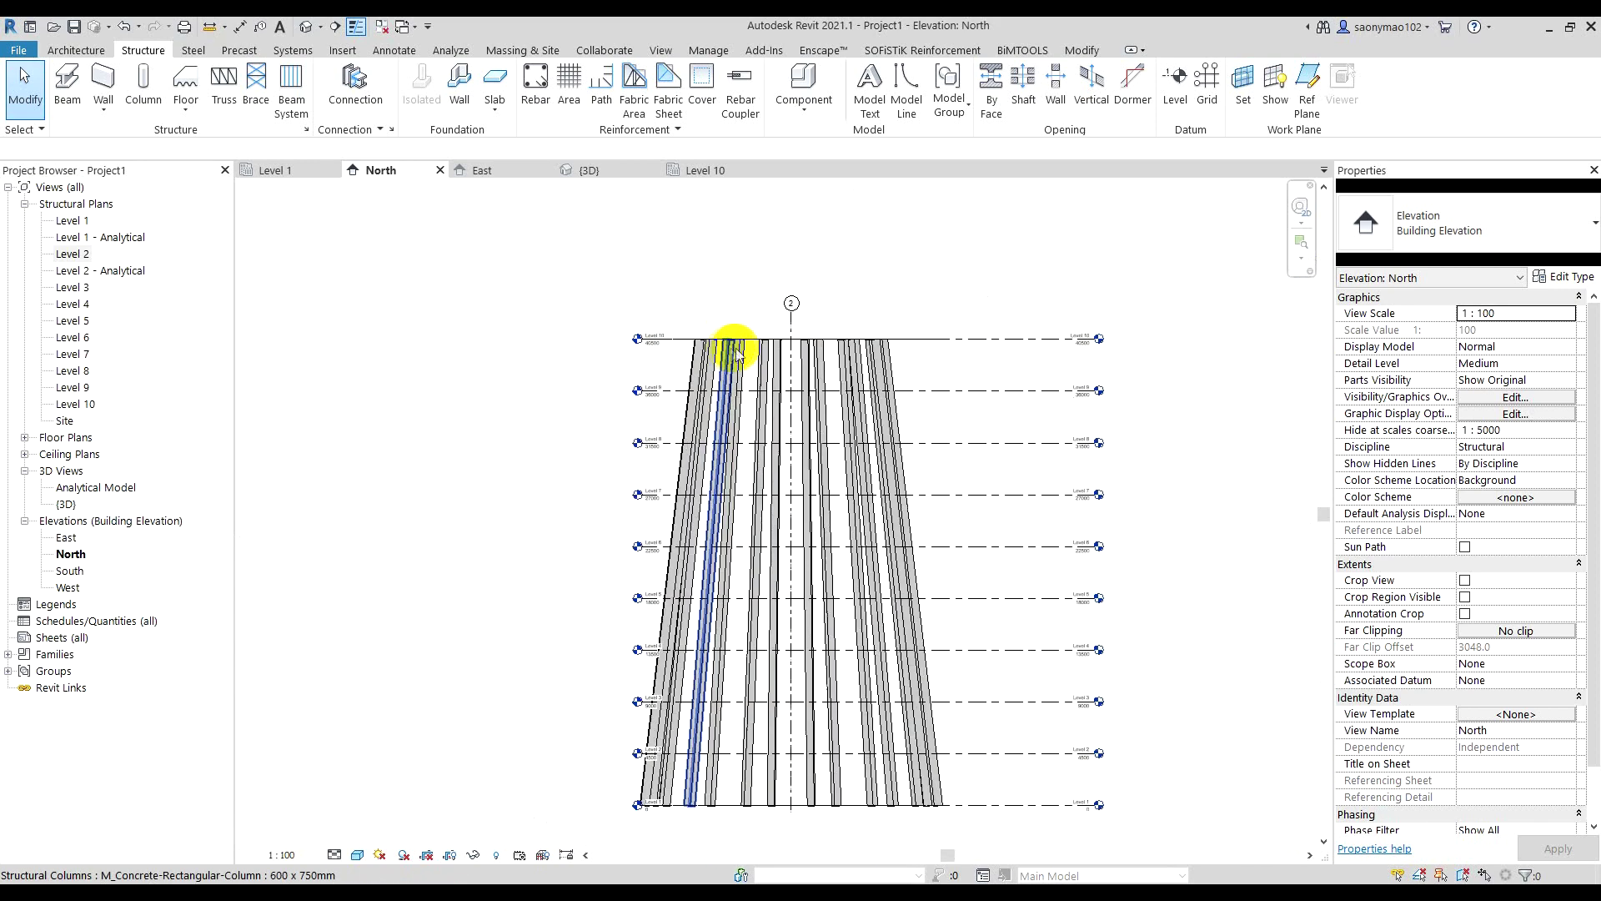
- Drag the Level 10 level heads leftward, clear of the columns
click(979, 339)
scroll(633, 348, up, 3)
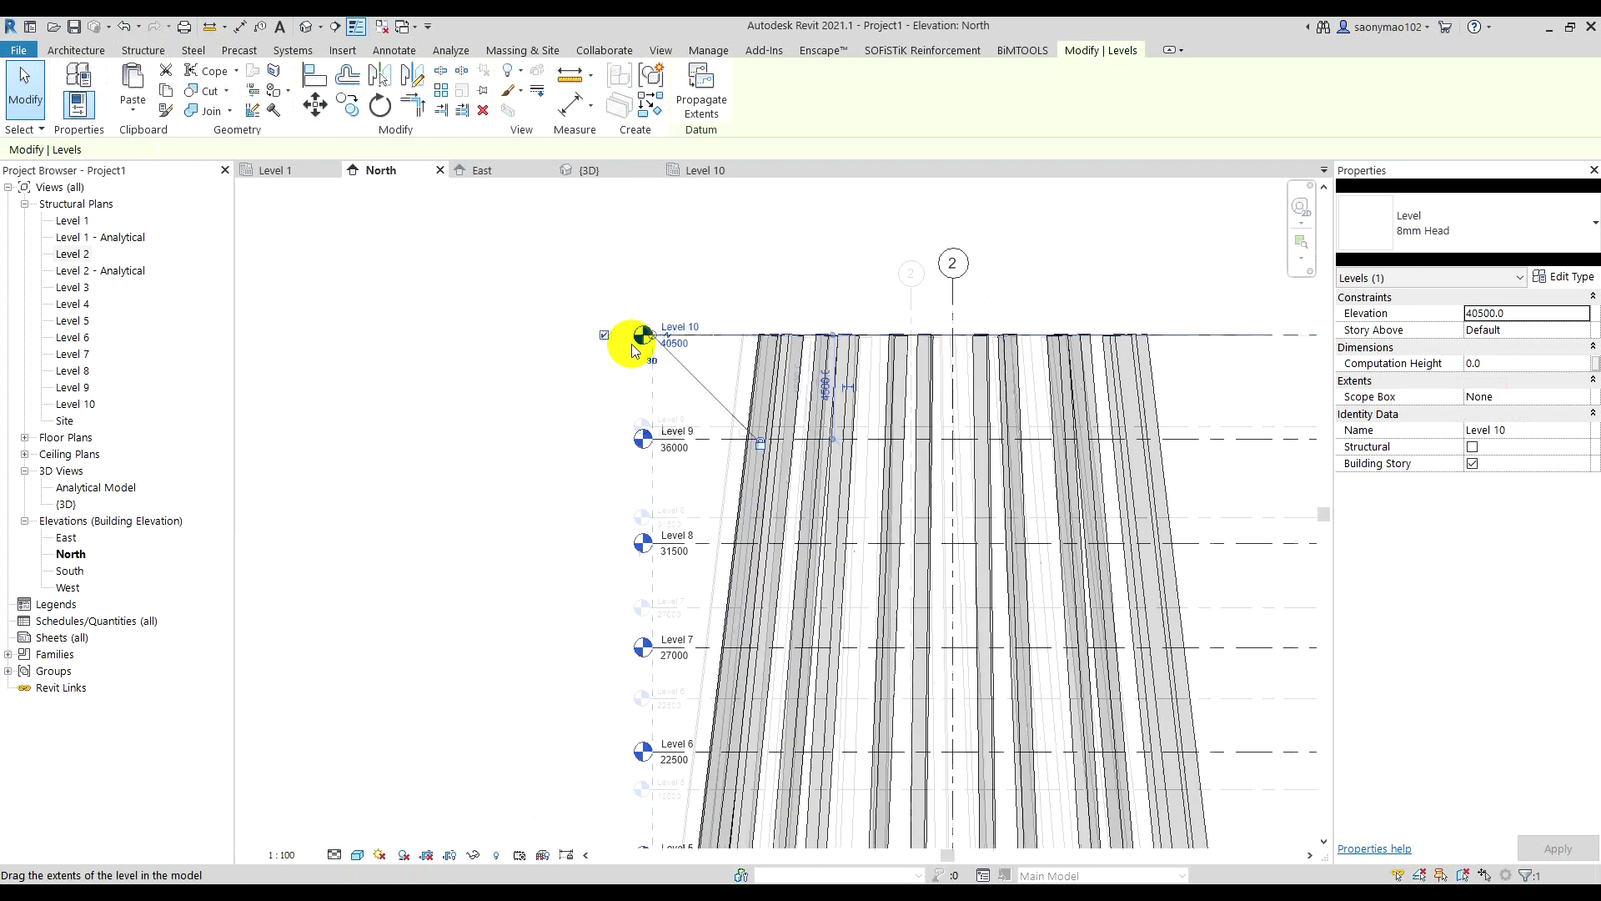
scroll(636, 336, up, 1)
drag(534, 340, 420, 338)
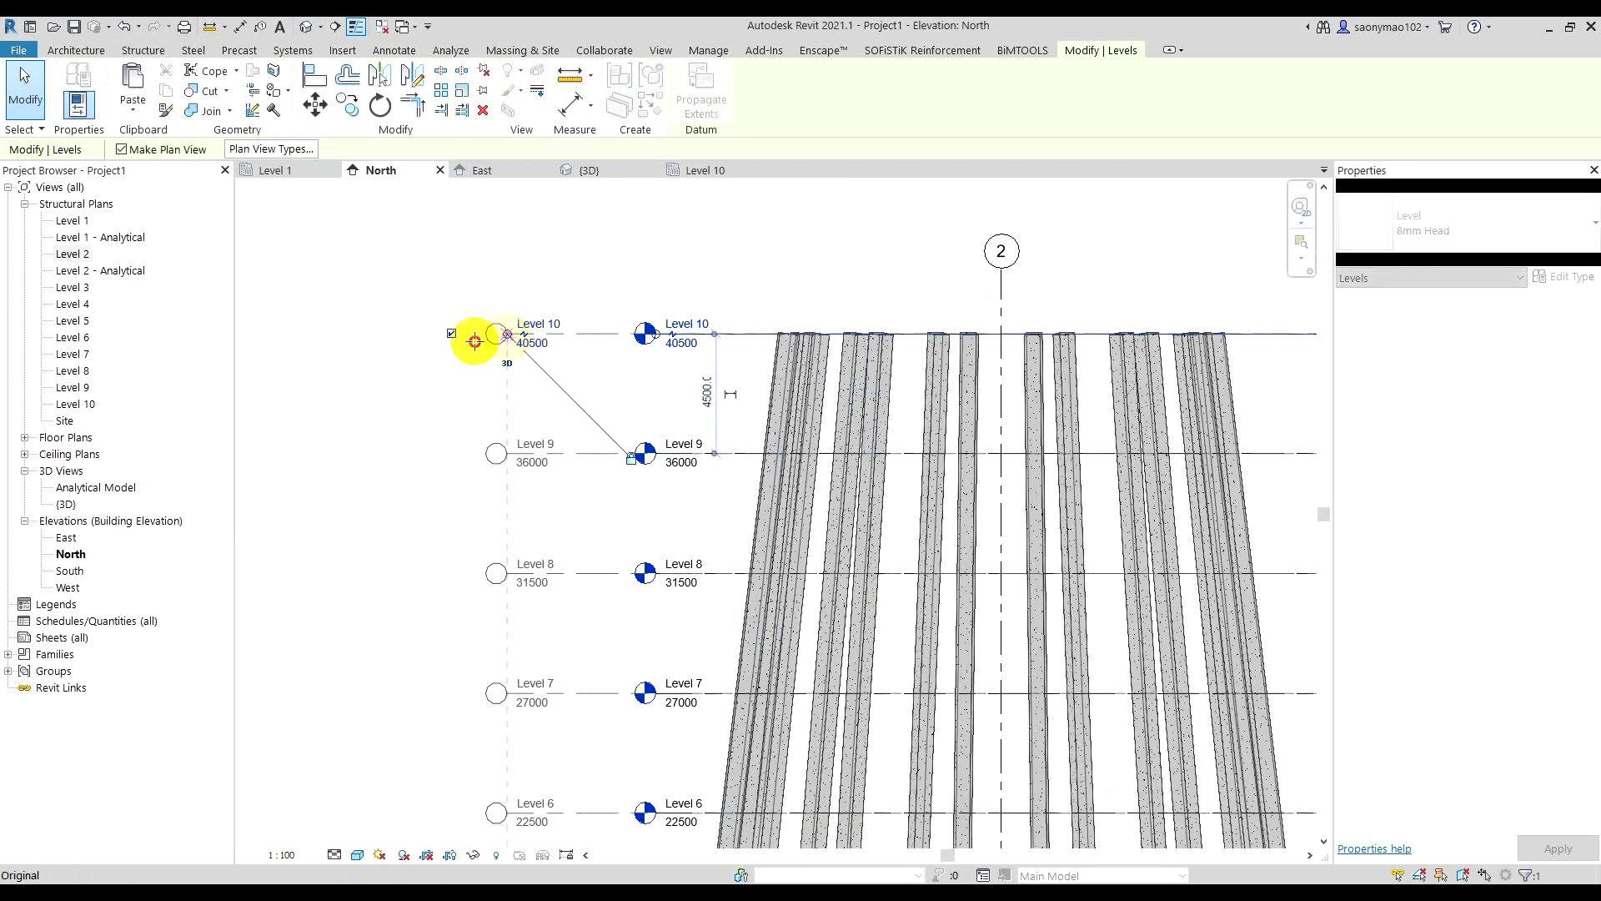
click(681, 243)
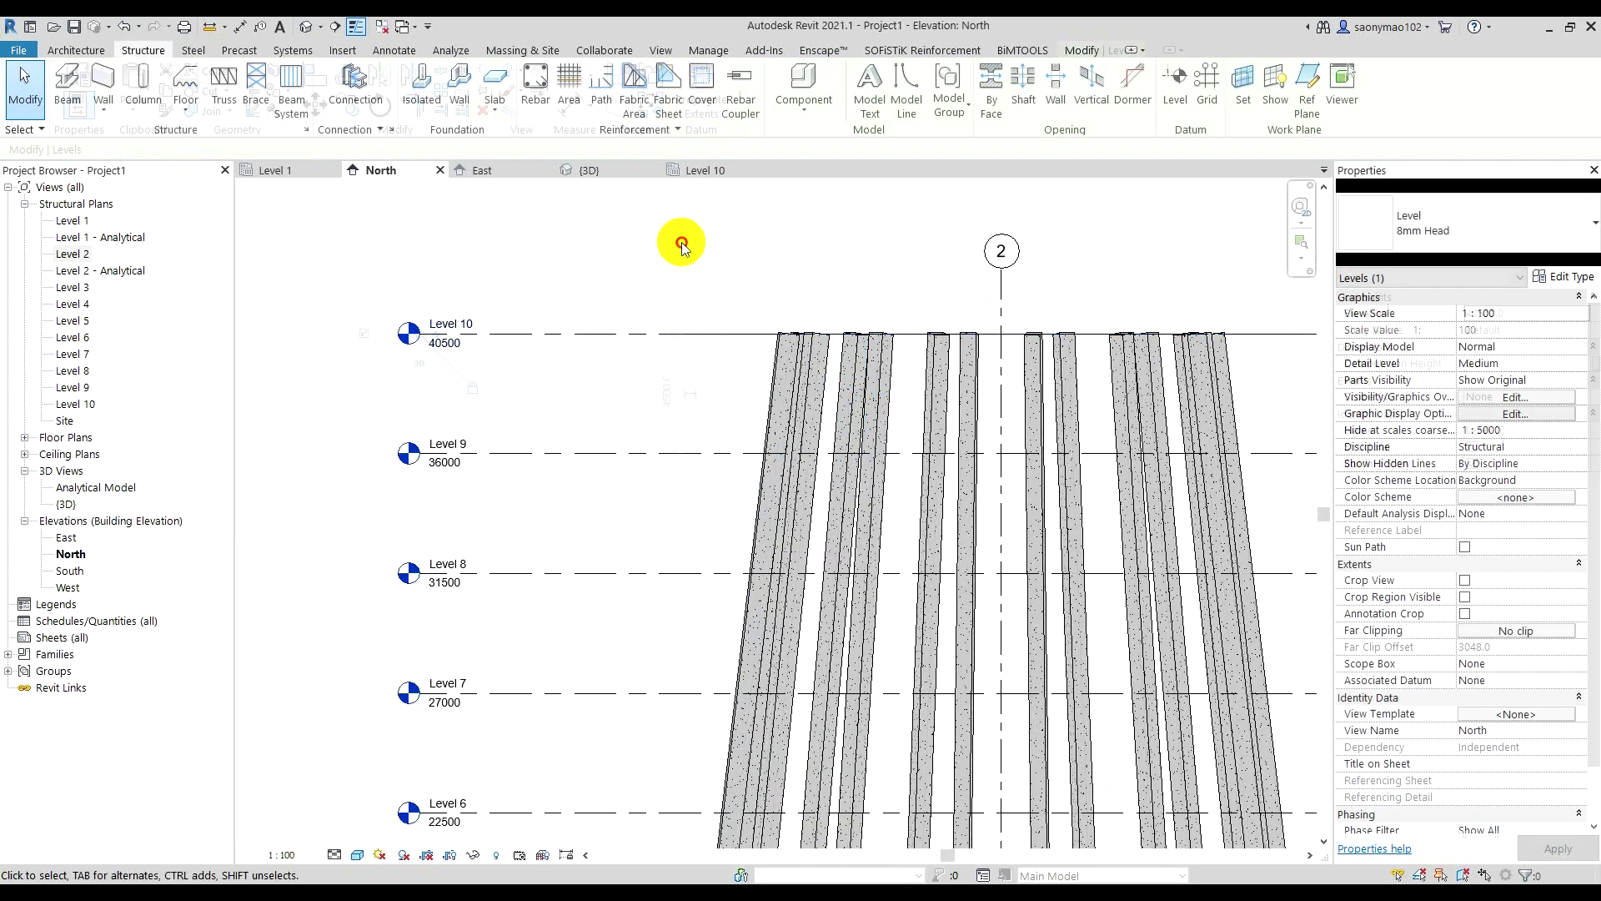
- Bring up the Component dropdown choices for creating a model in-place
scroll(567, 288, down, 1)
scroll(567, 289, down, 3)
scroll(734, 325, down, 3)
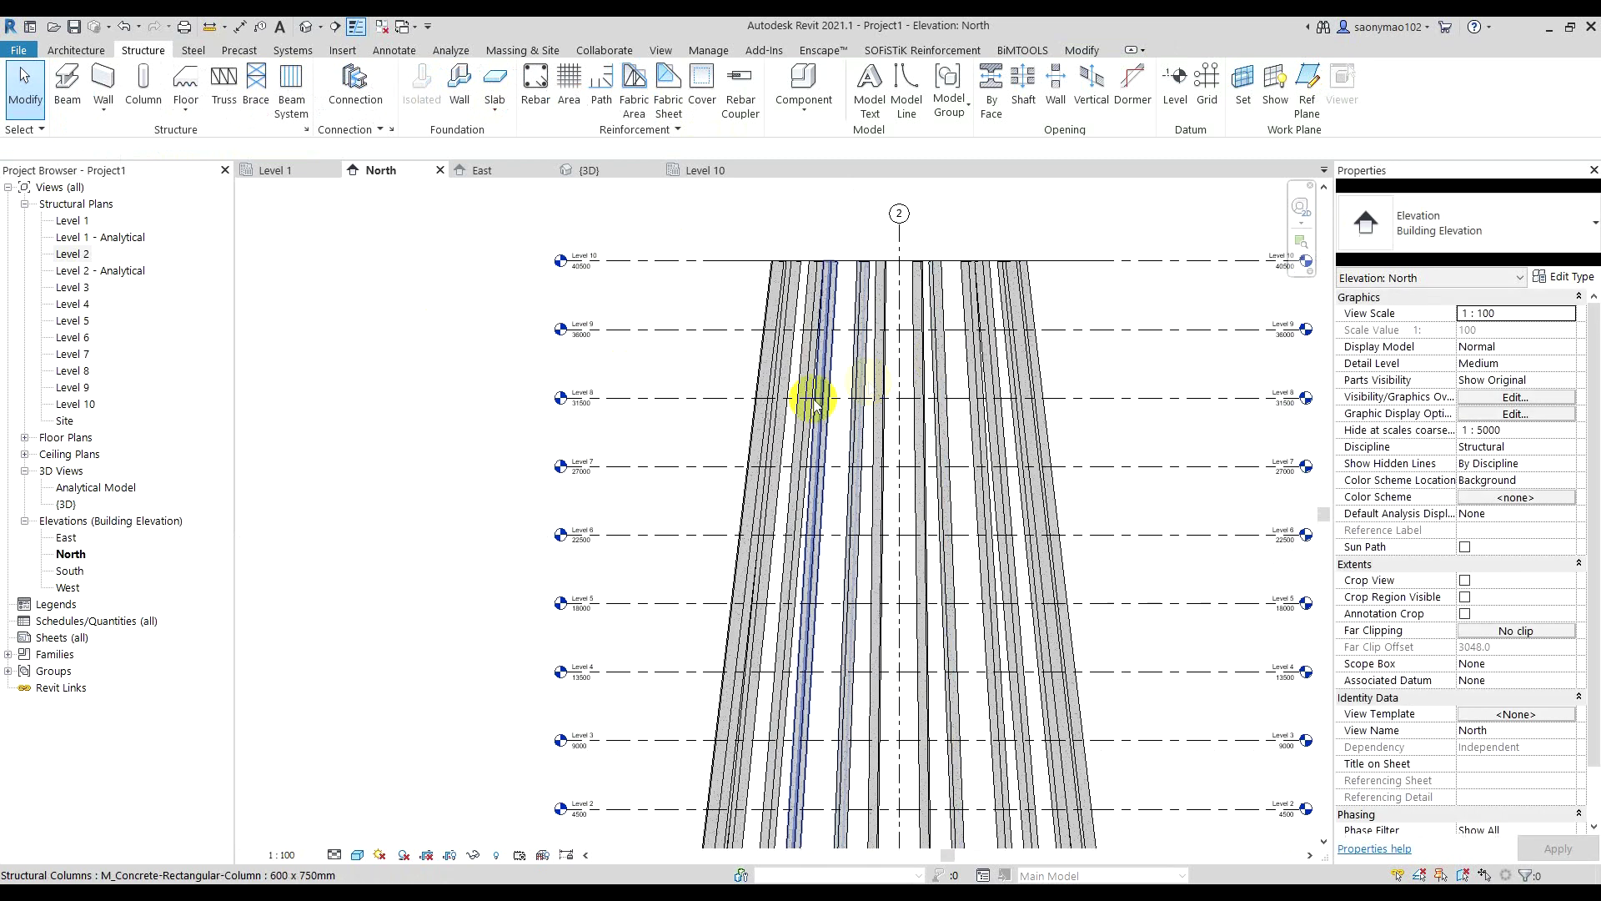
scroll(738, 409, up, 1)
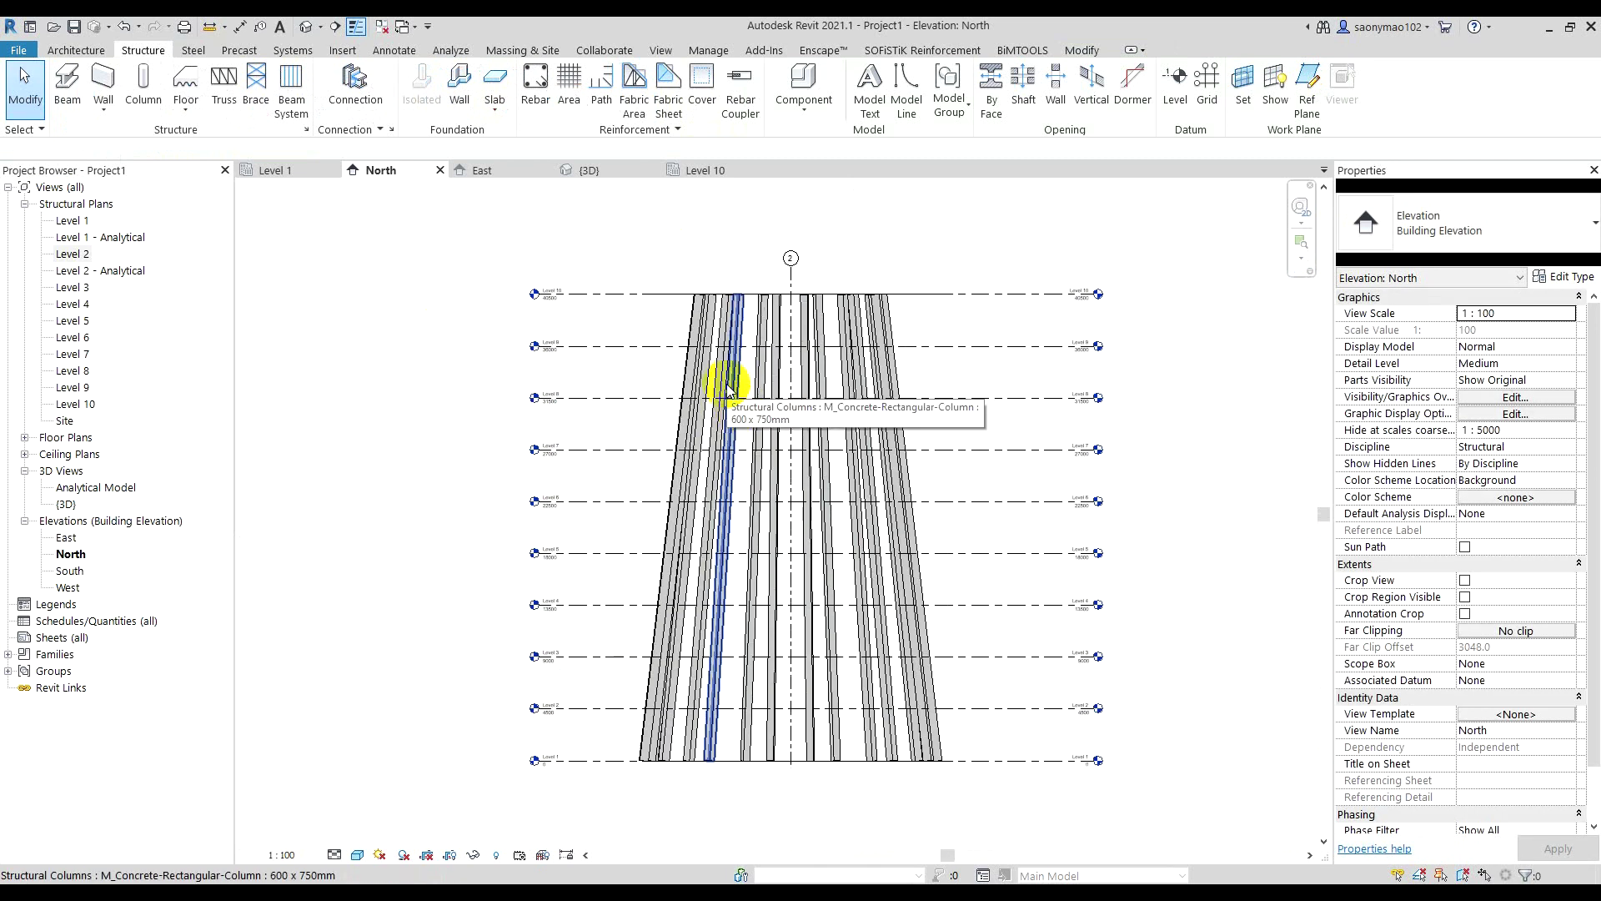
scroll(771, 581, up, 1)
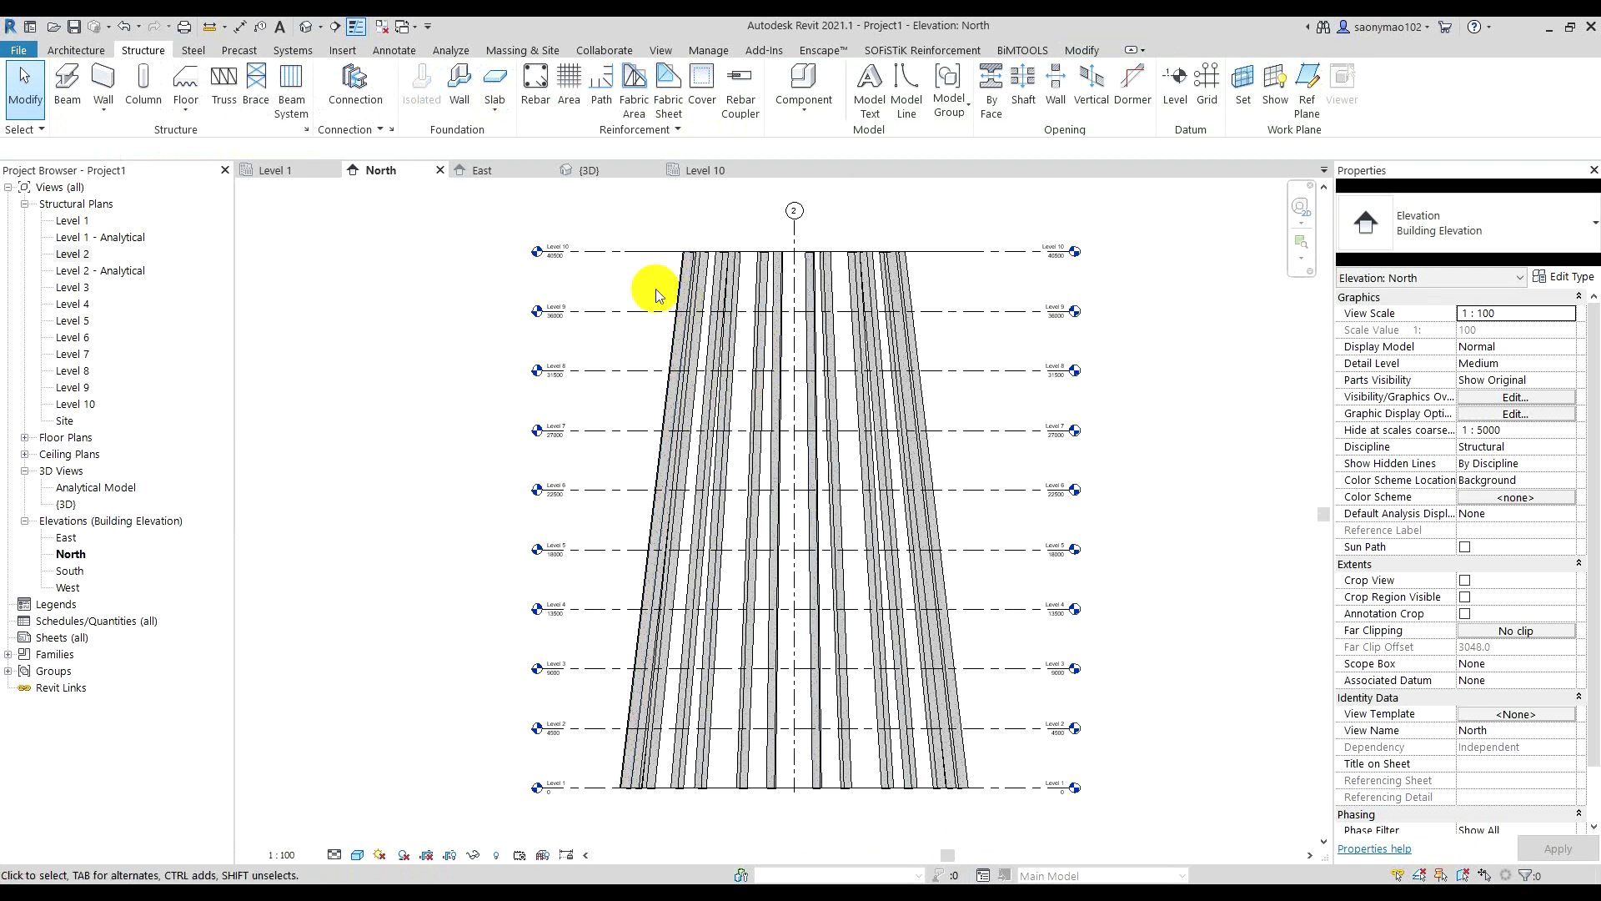
click(792, 112)
- Create an in-place model in the Walls category with the default name
click(847, 171)
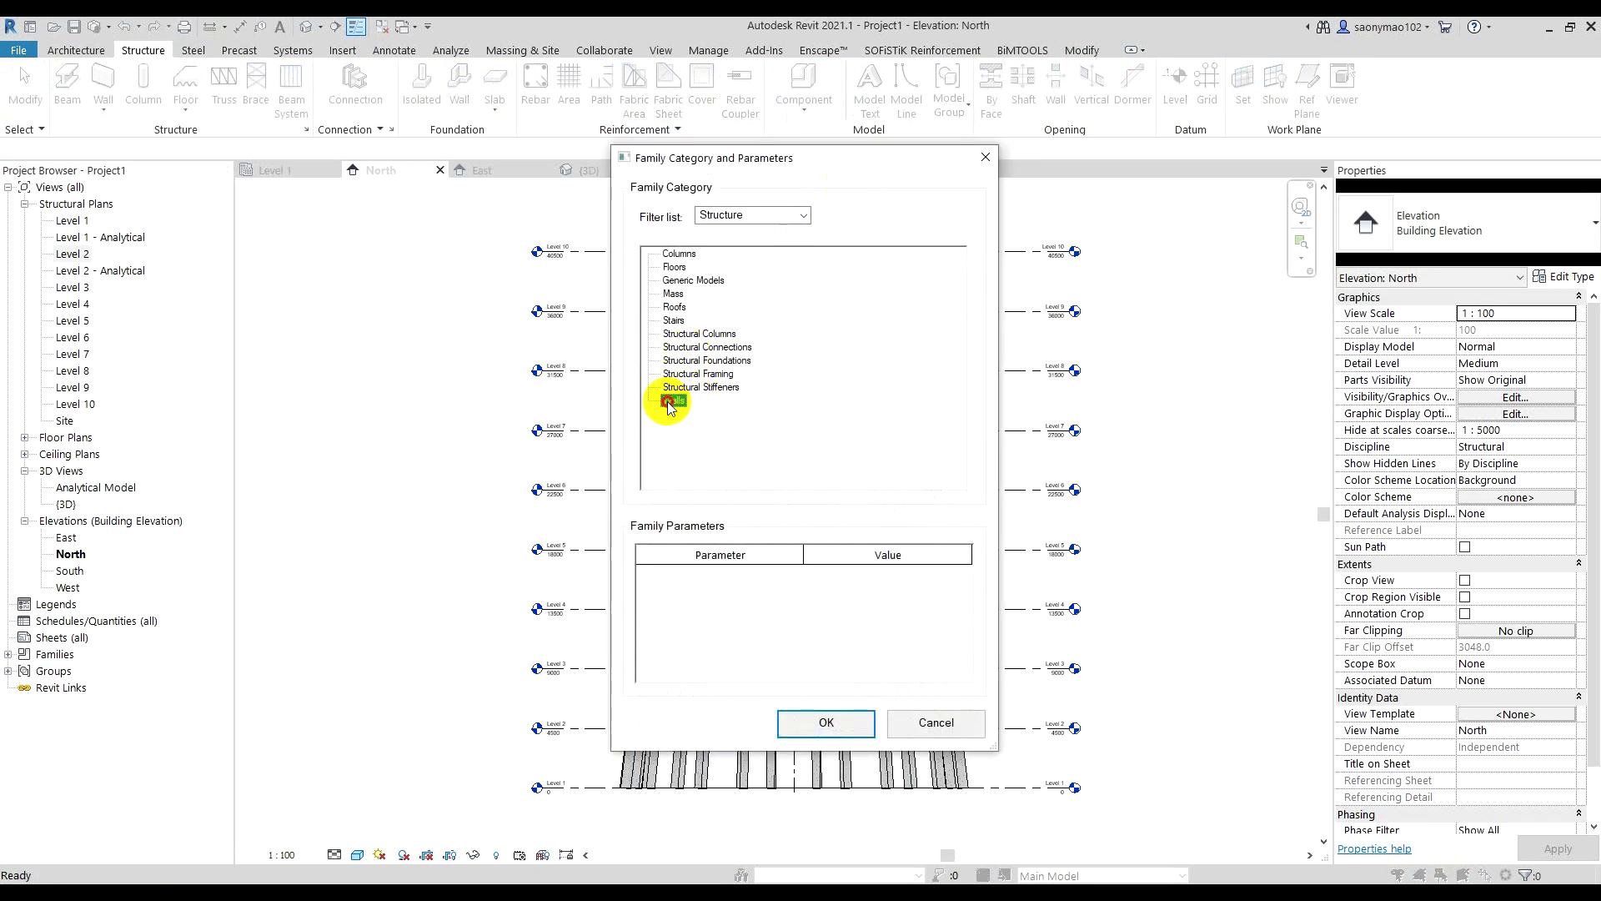
click(838, 723)
click(1176, 255)
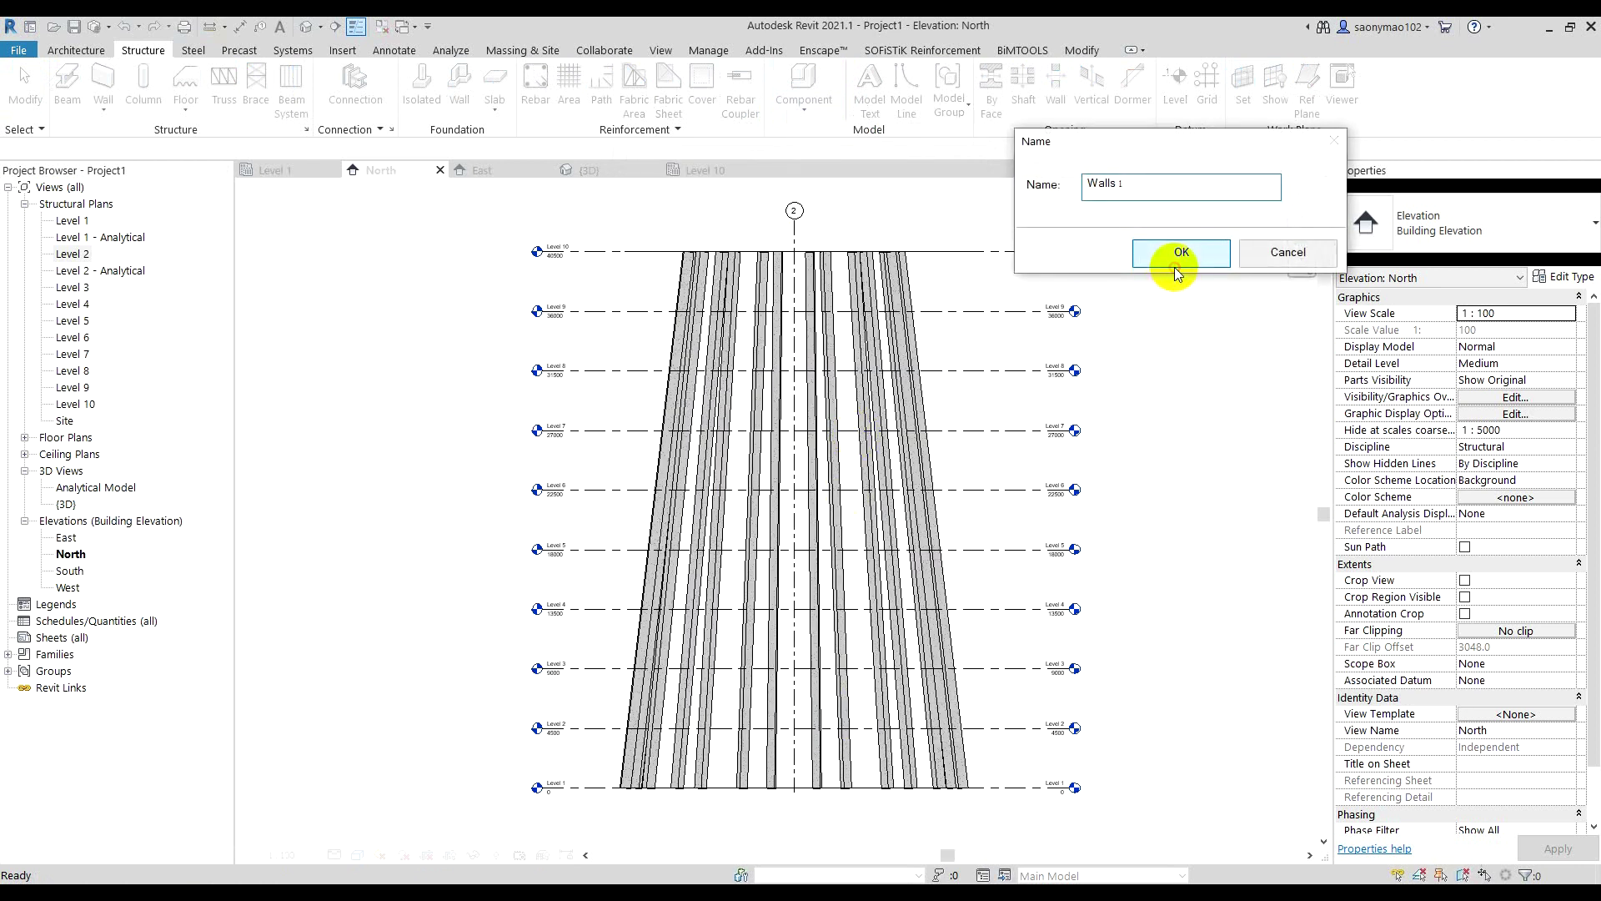
scroll(781, 223, up, 1)
scroll(780, 223, up, 1)
scroll(857, 250, up, 1)
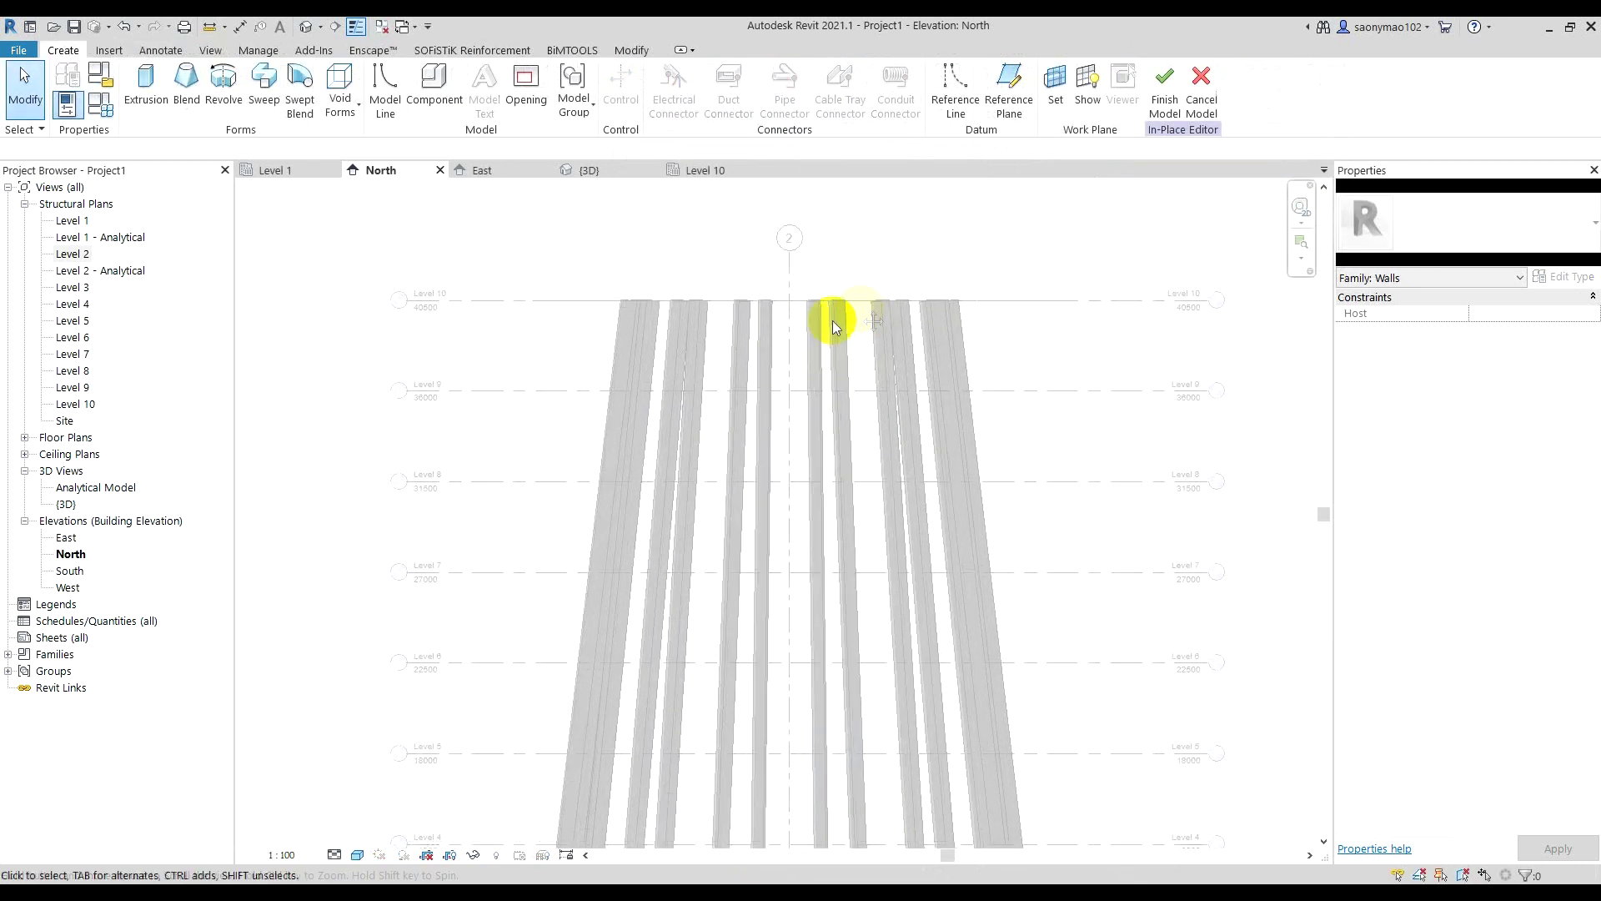
scroll(832, 314, up, 1)
scroll(761, 292, up, 1)
scroll(796, 330, up, 1)
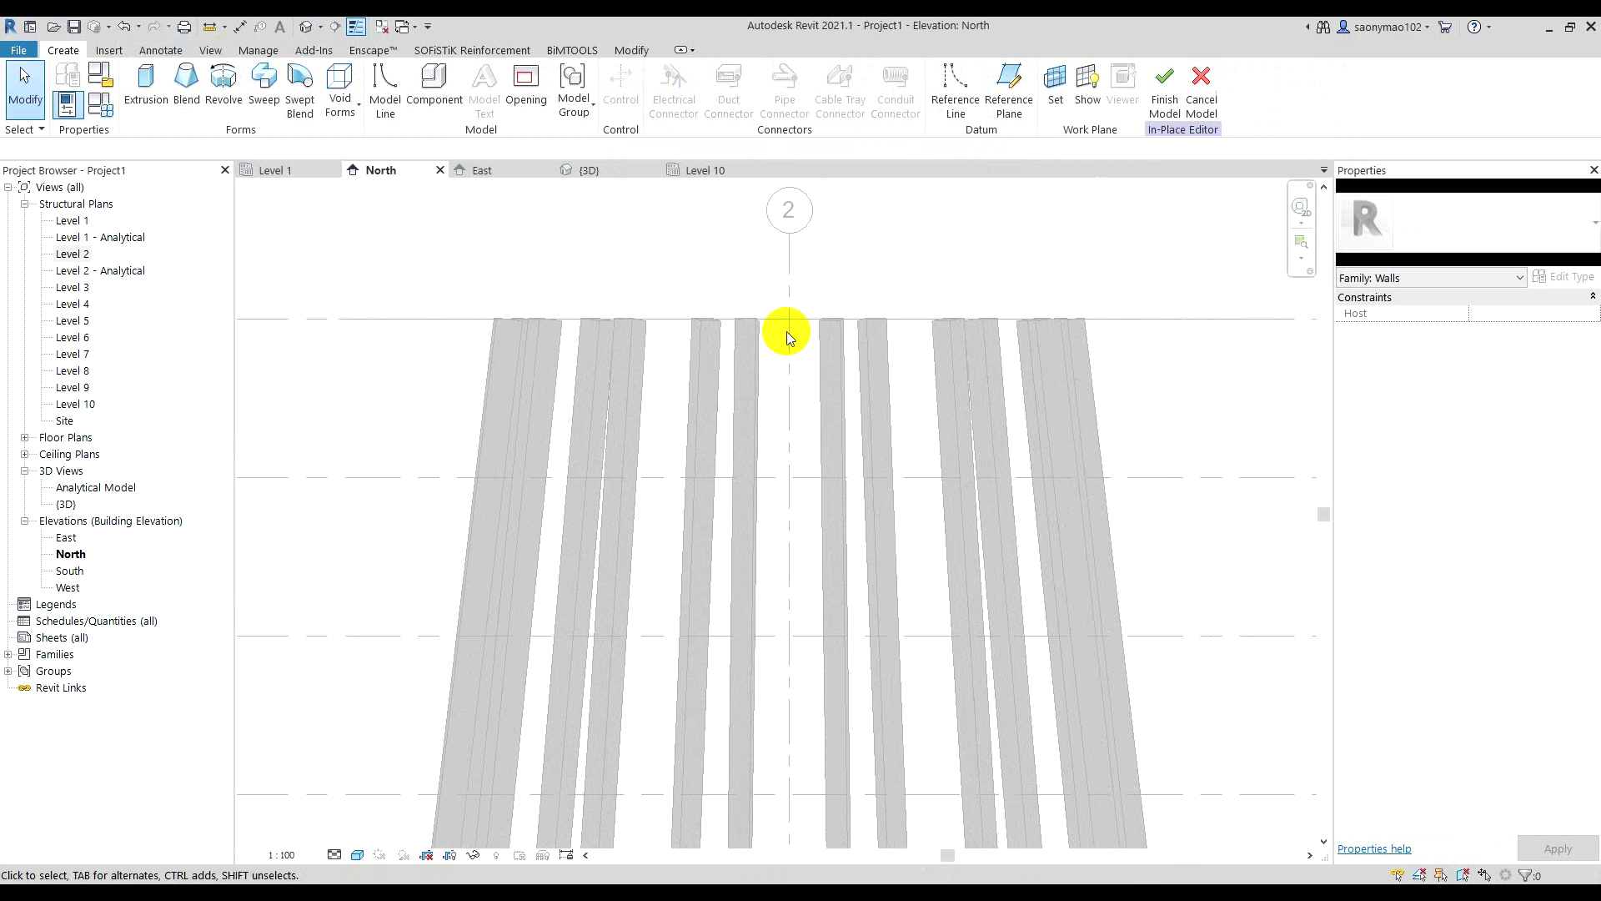
- Start a Revolve on grid line 2's plane and open the East elevation
click(224, 84)
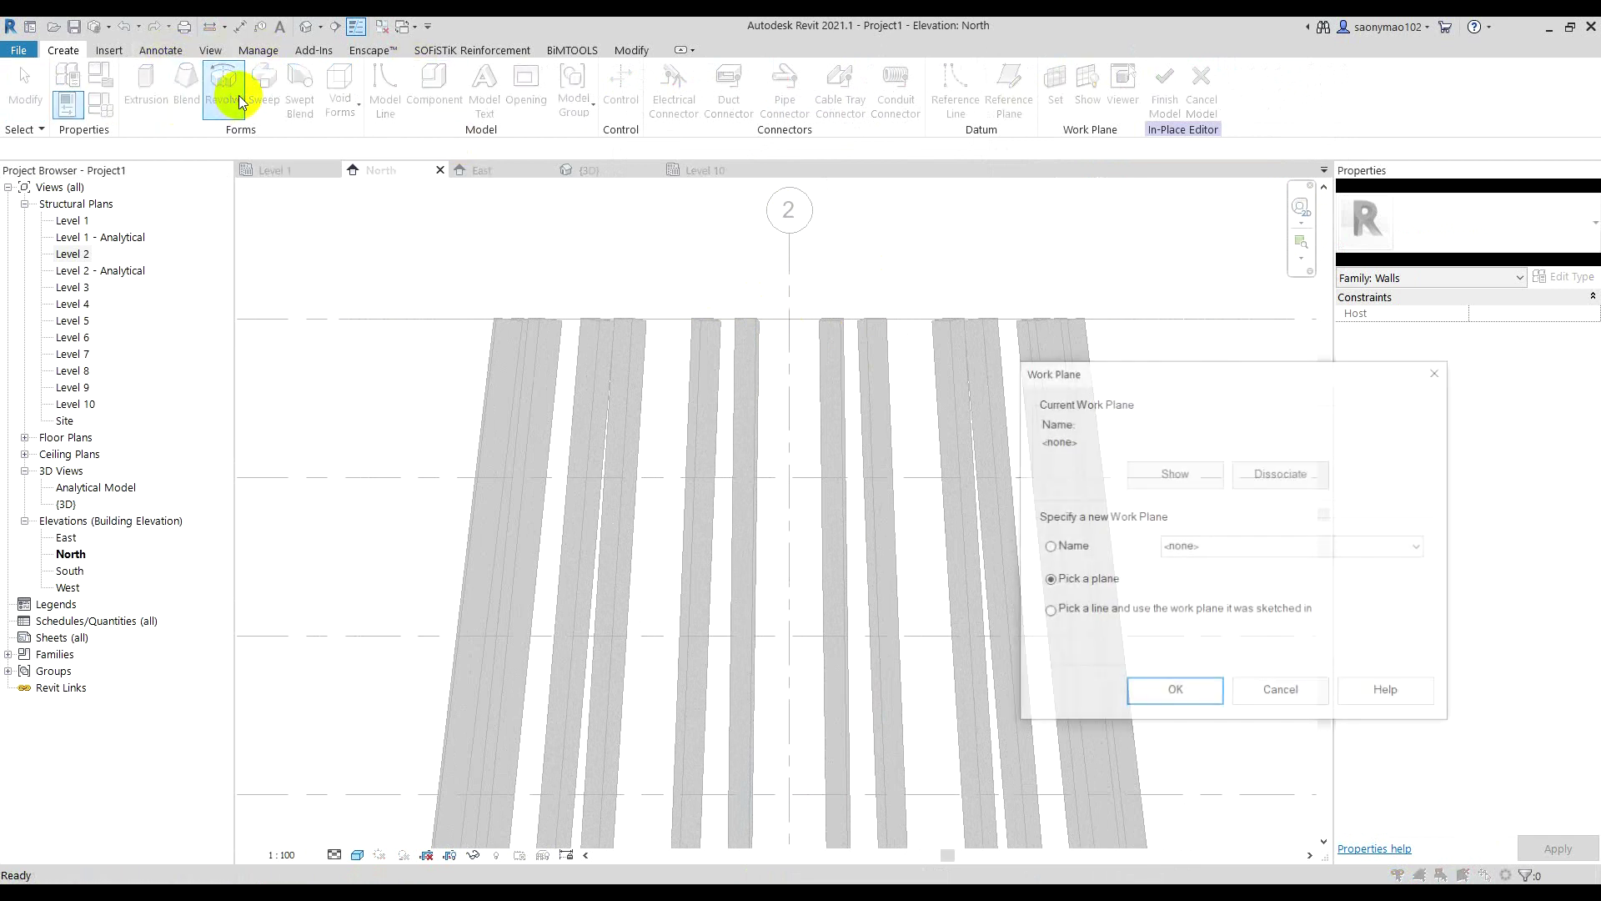
click(1197, 549)
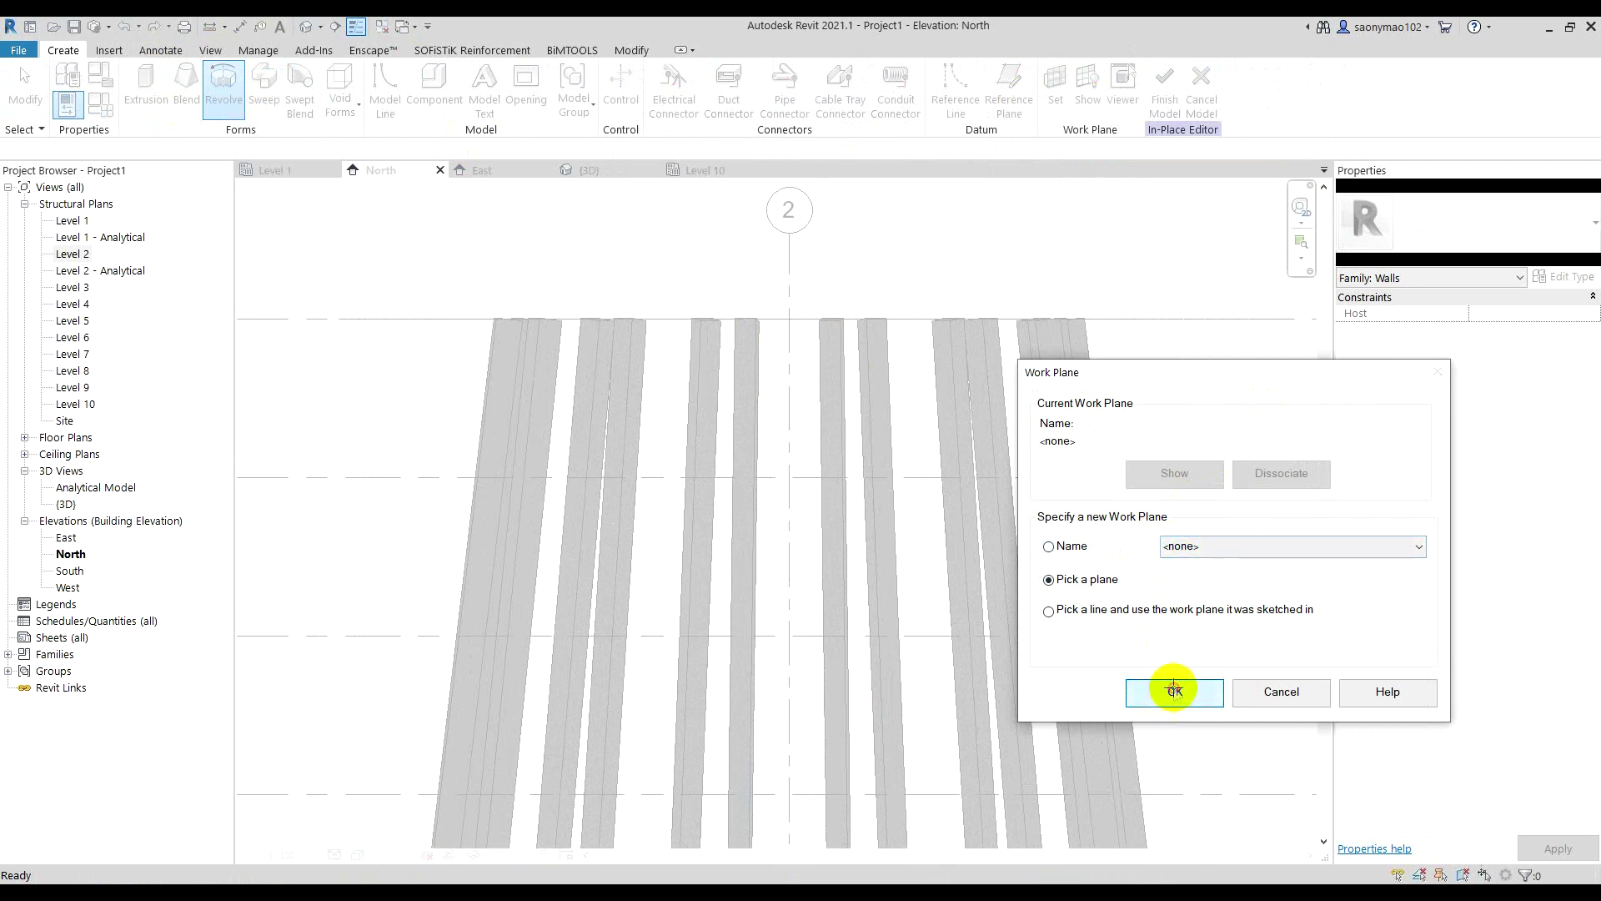
click(1161, 689)
click(791, 381)
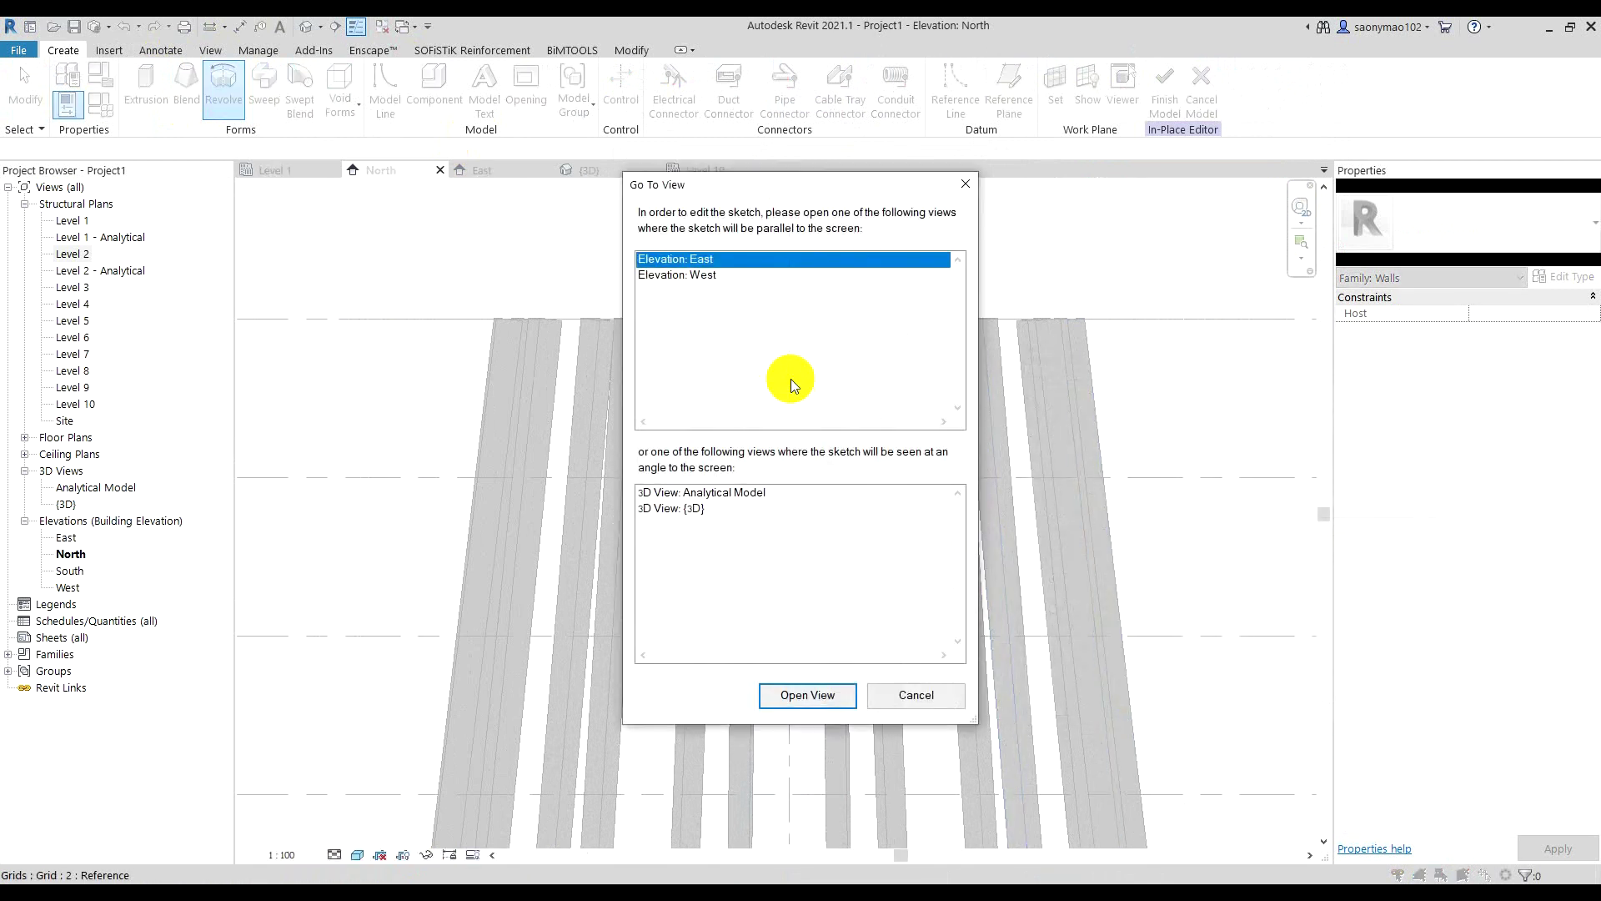
click(809, 694)
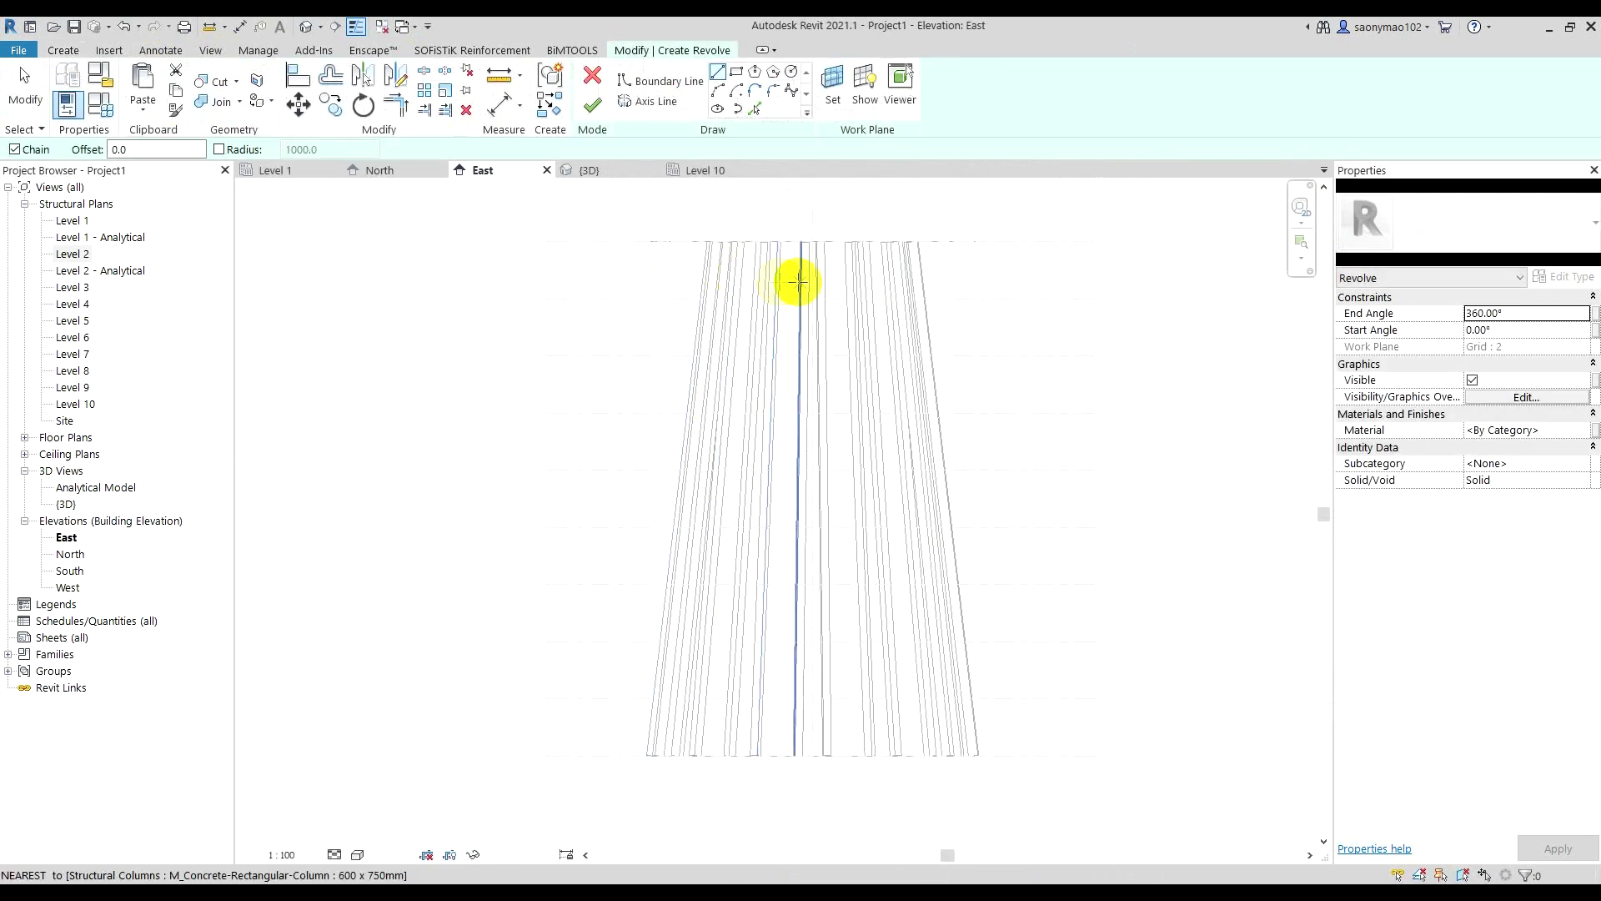
- Draw the sloping cone boundary line up-right from the column top
scroll(801, 334, up, 4)
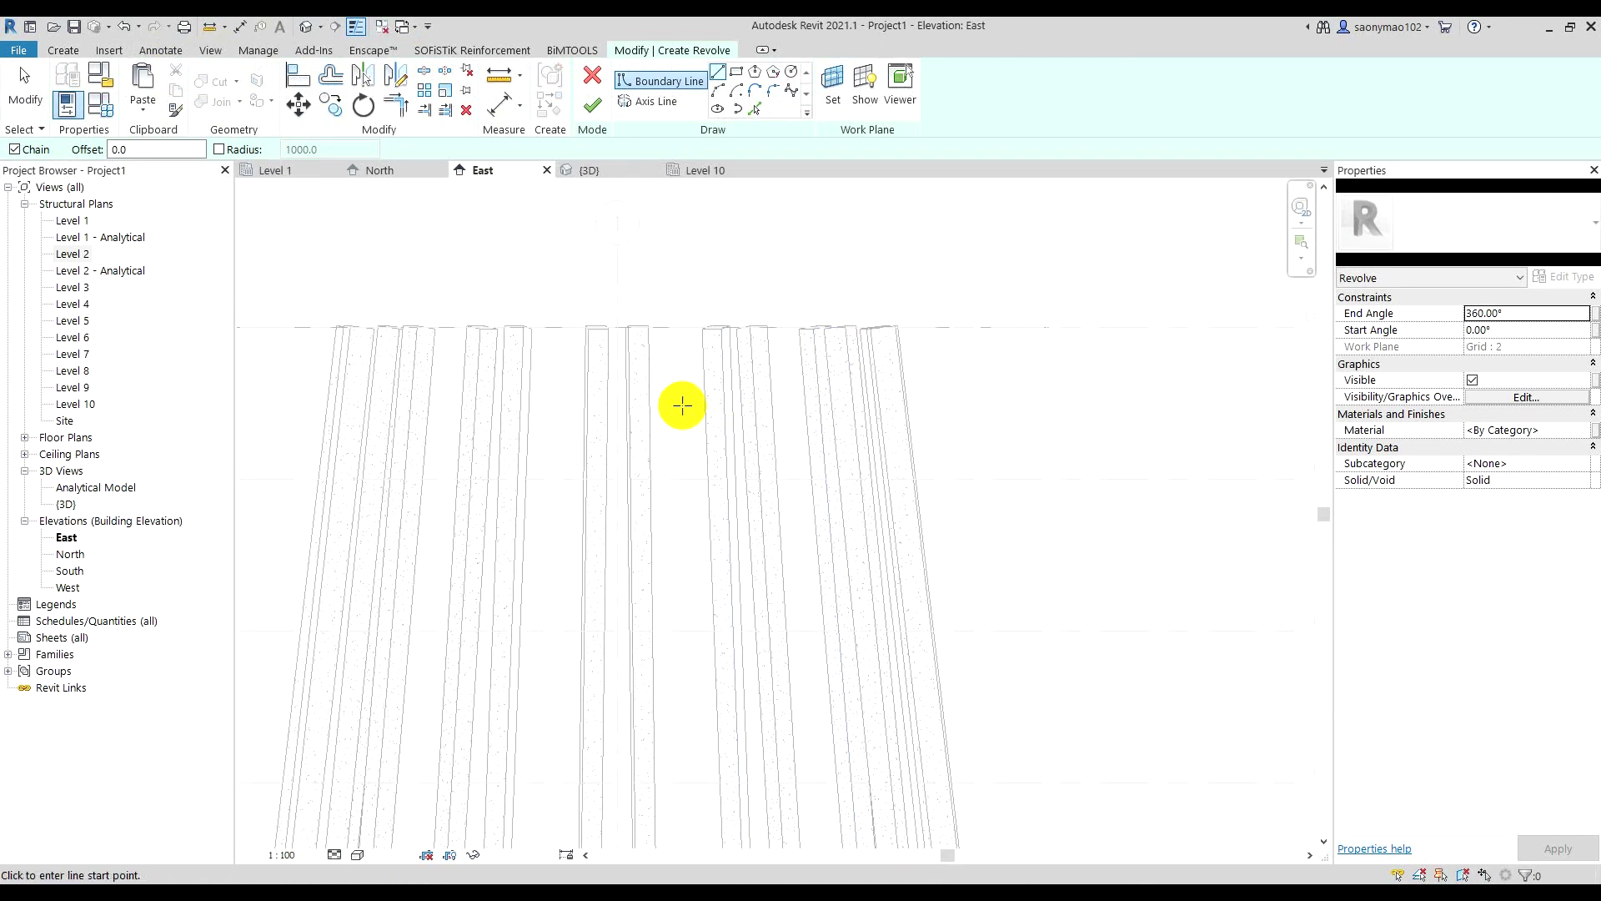
click(788, 388)
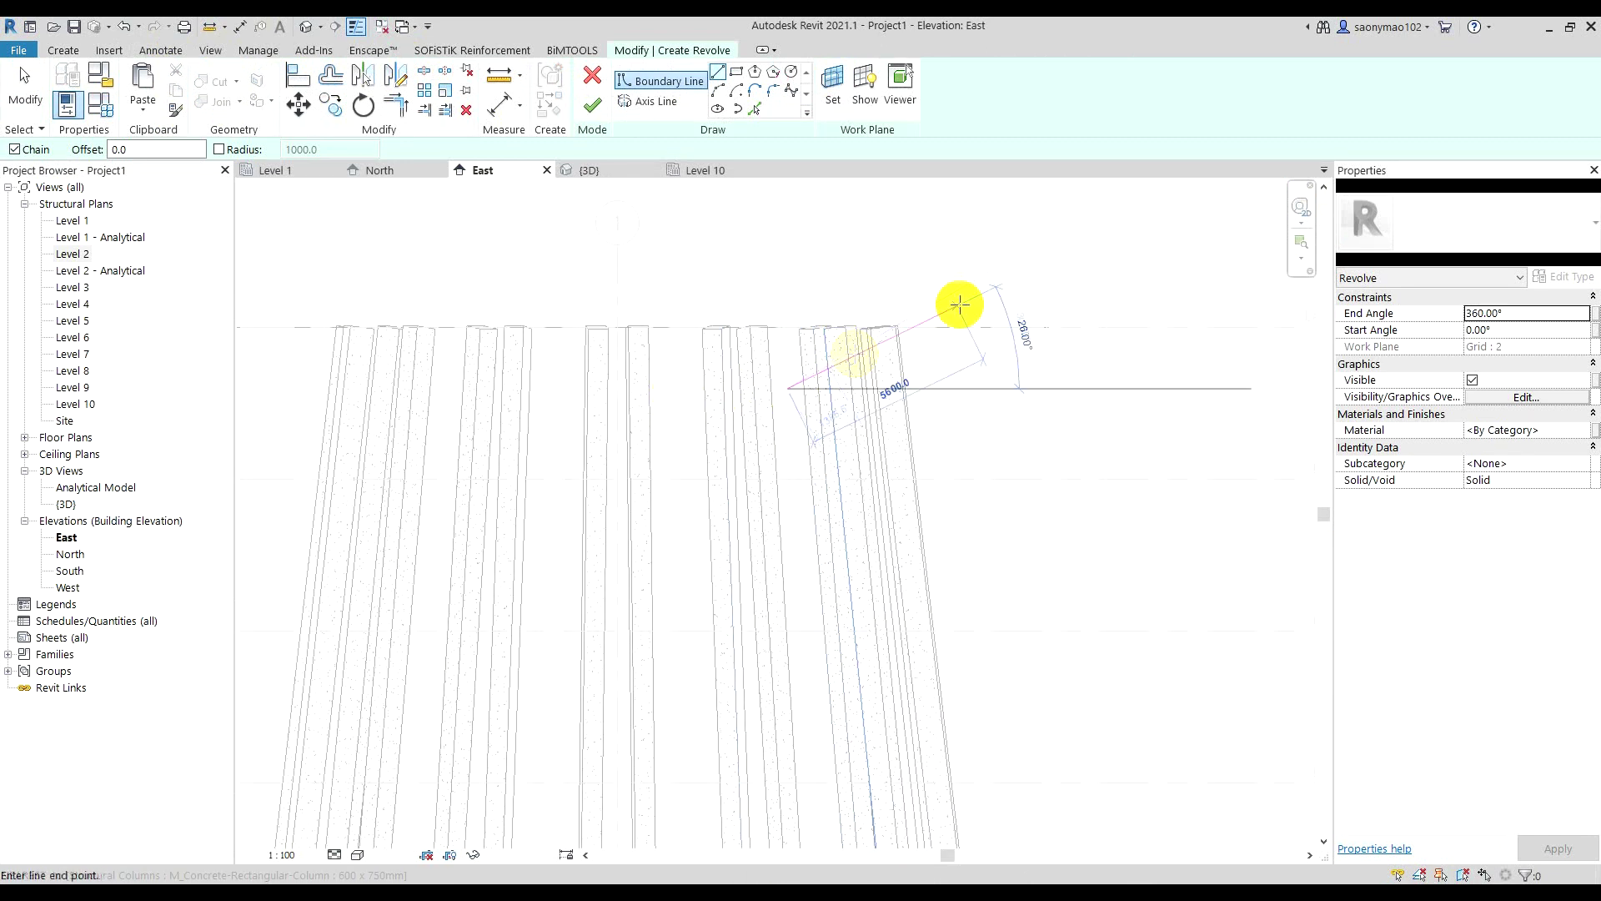
scroll(1019, 251, down, 2)
middle_drag(1019, 251, 977, 358)
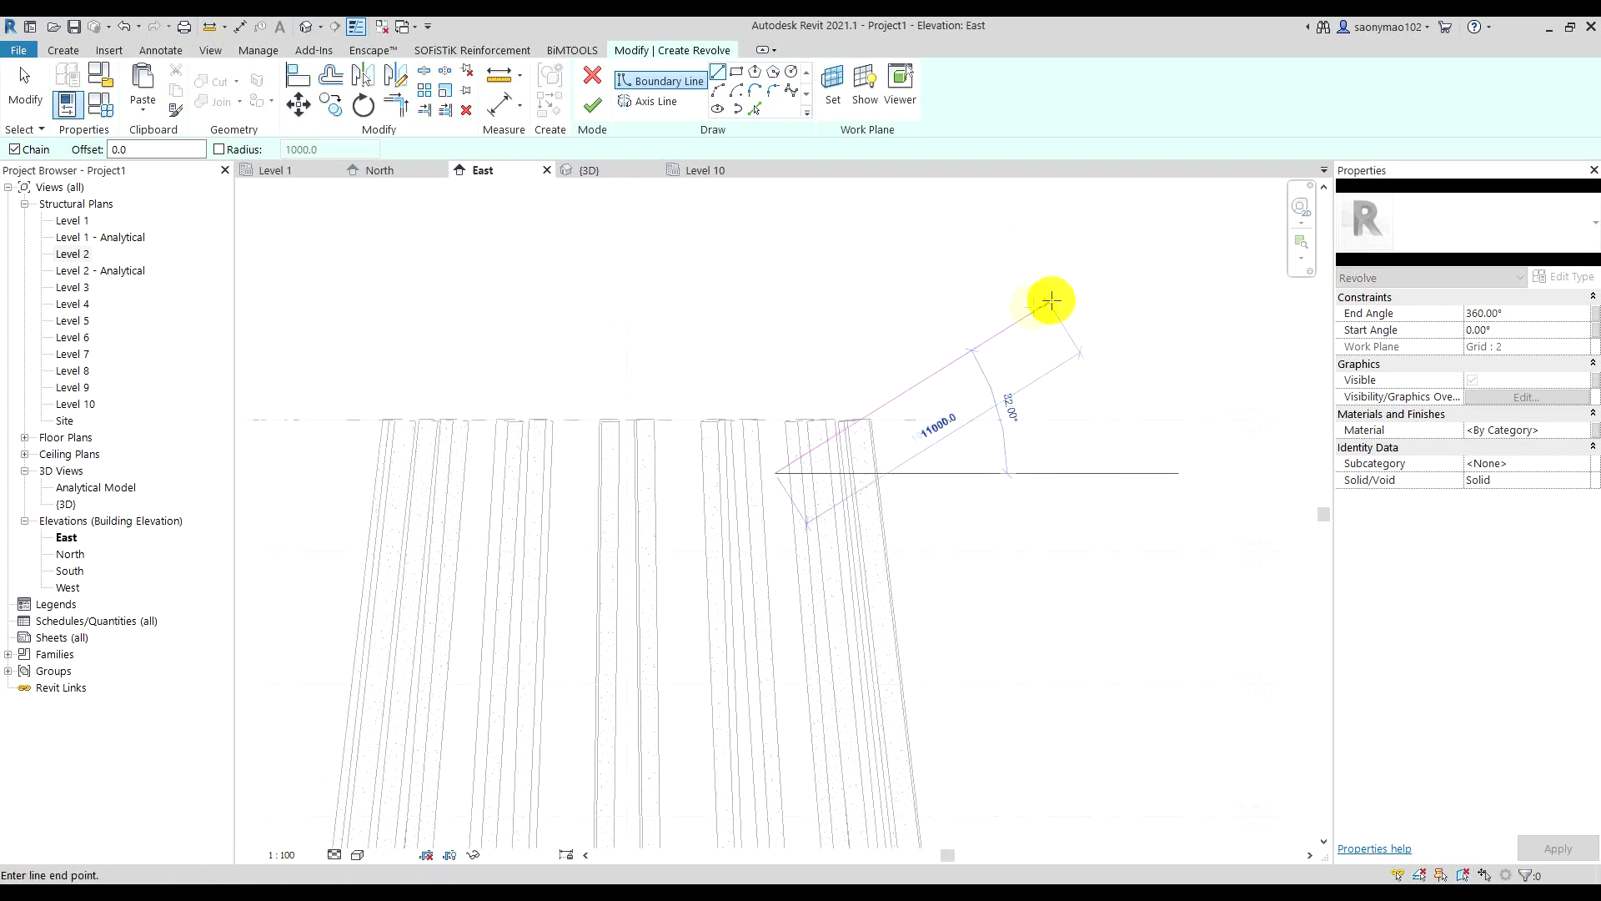
click(1110, 284)
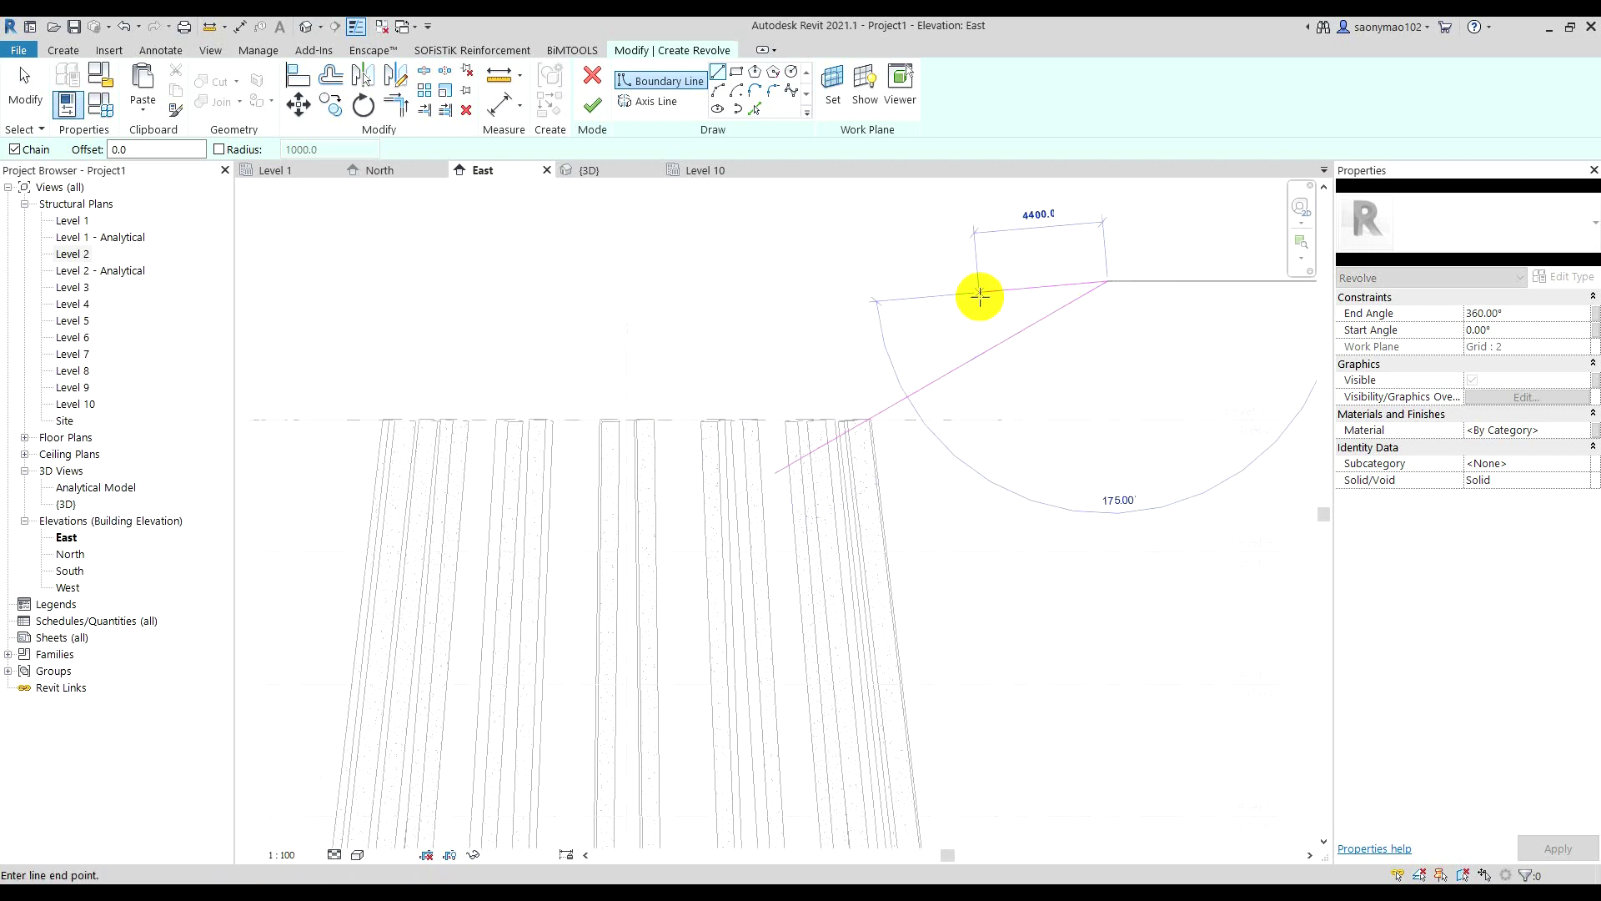
key(Escape)
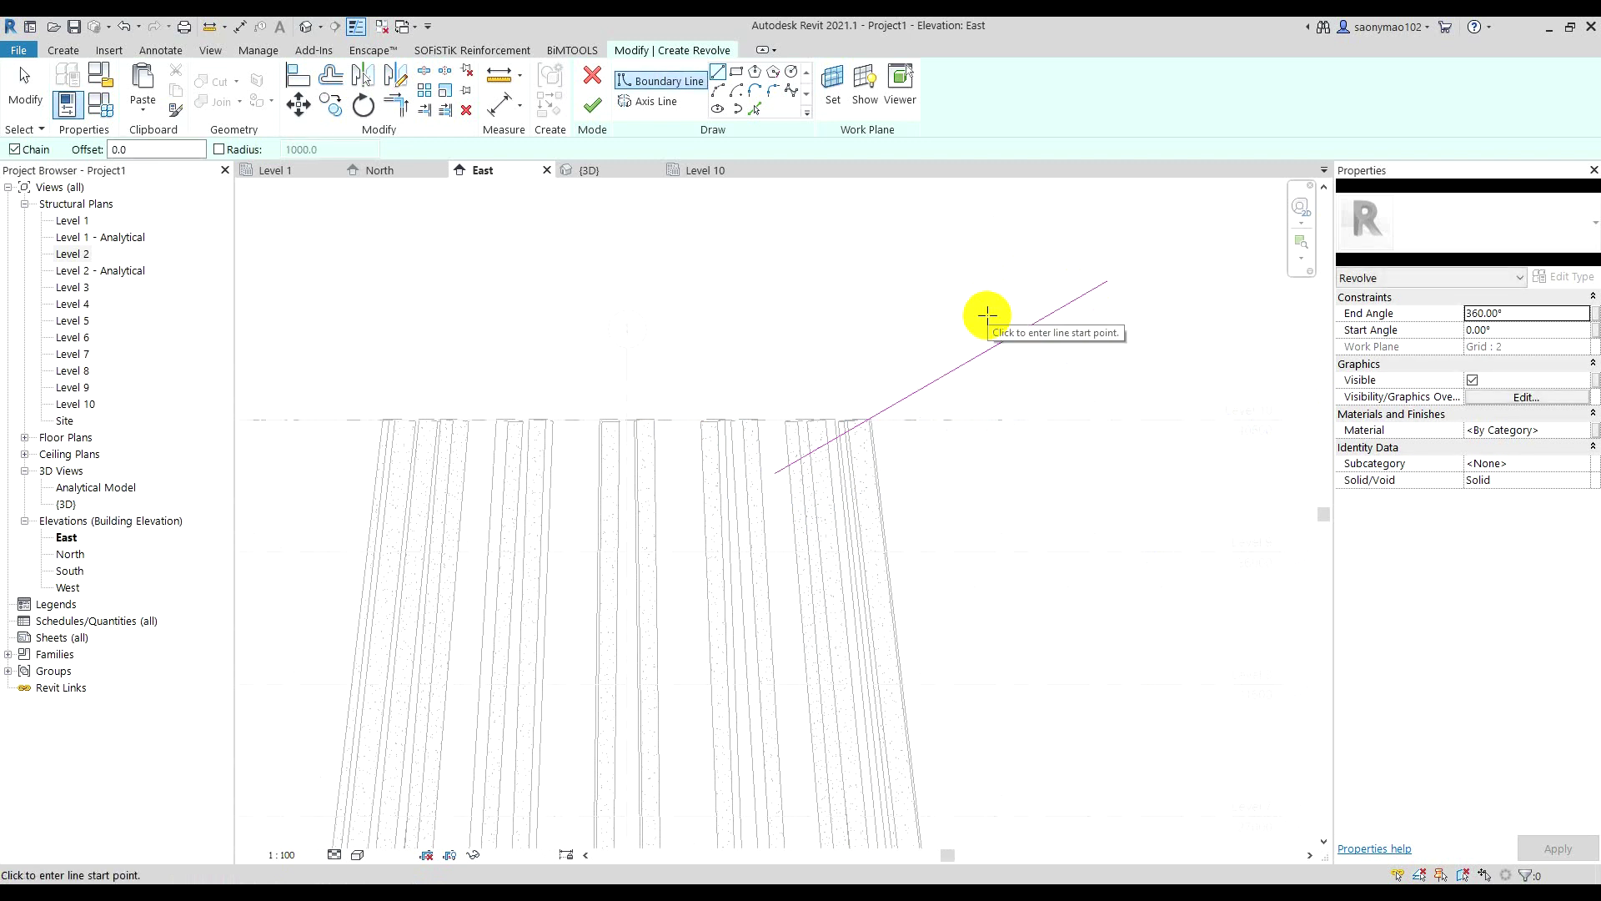
key(Escape)
scroll(942, 322, down, 1)
scroll(900, 329, down, 1)
scroll(849, 327, down, 1)
- Offset the sloping cone line 350 into a parallel pair
click(331, 76)
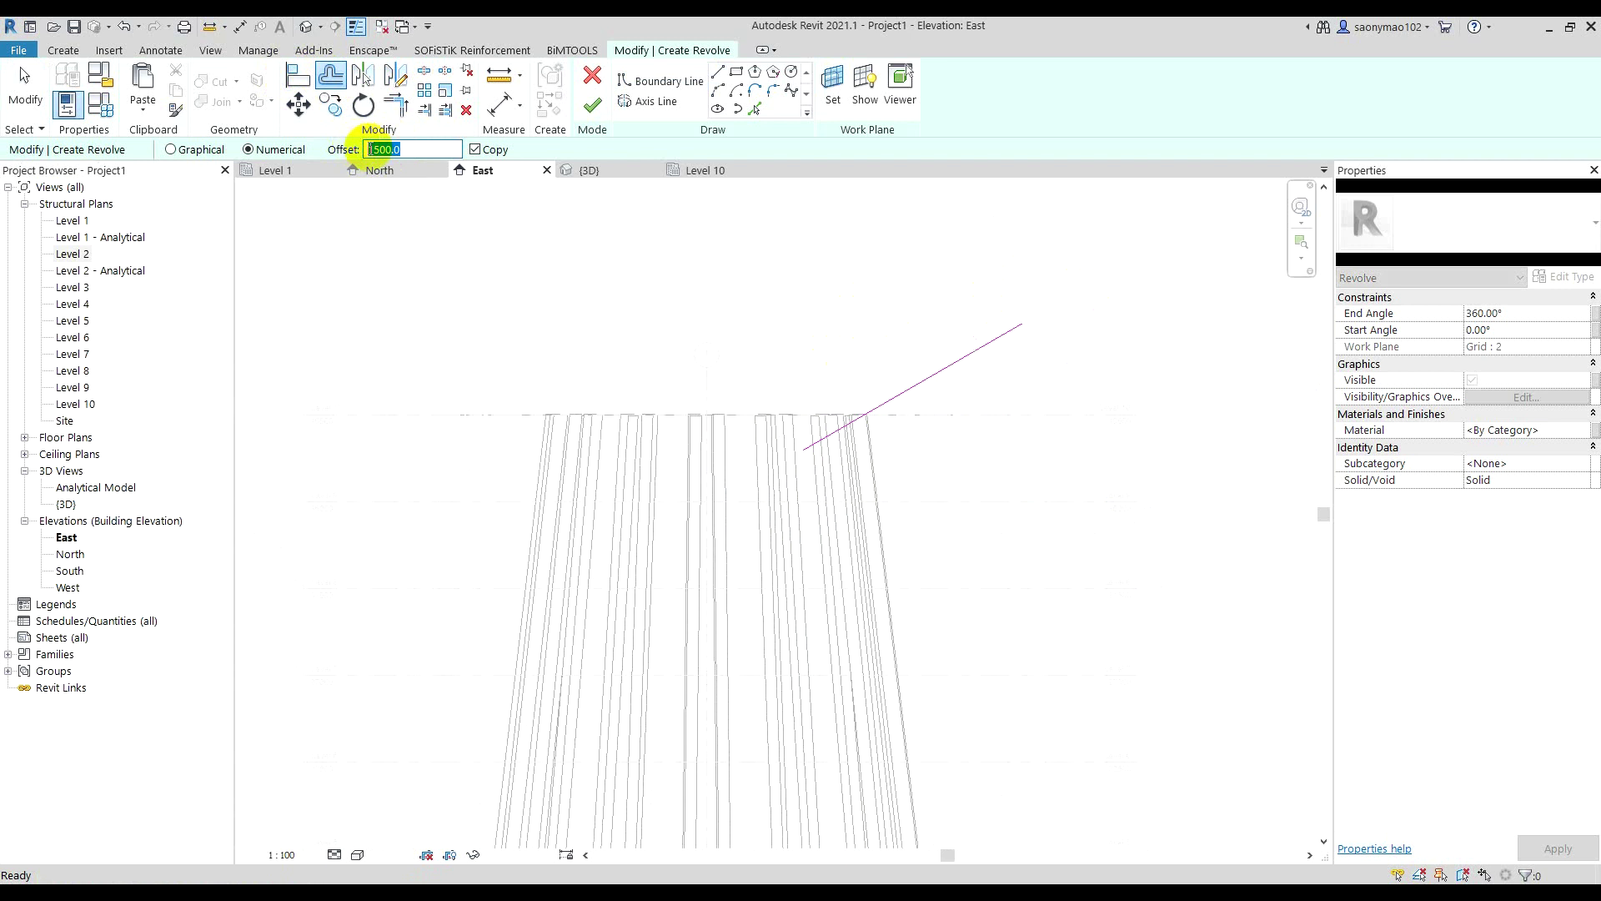
text(350)
key(Return)
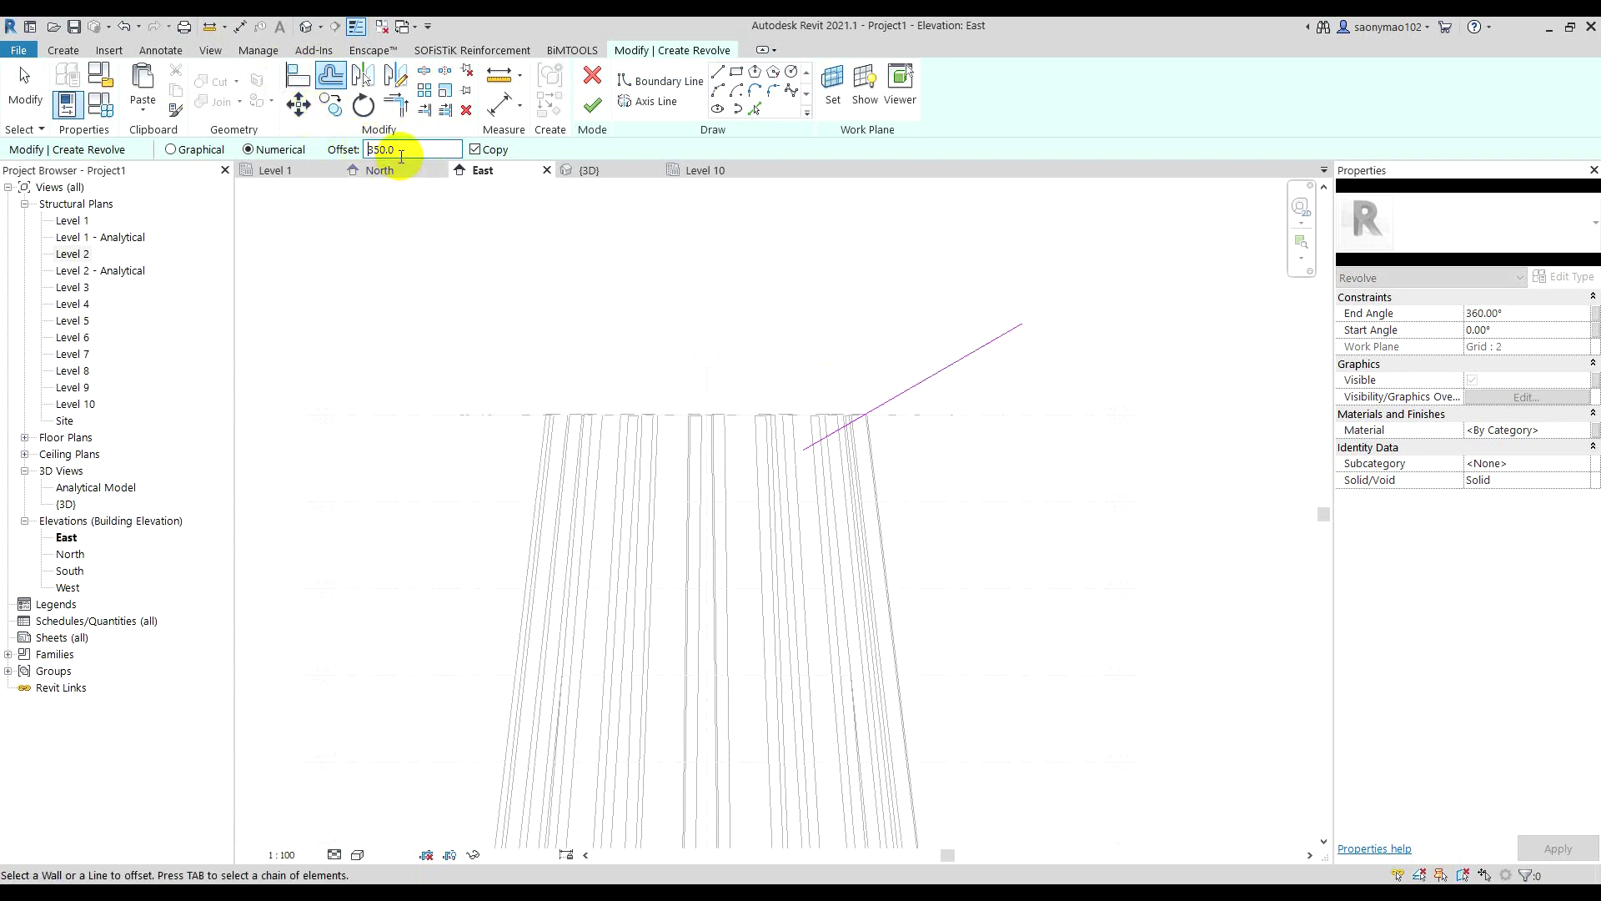
click(922, 372)
scroll(922, 371, up, 2)
key(Escape)
scroll(866, 393, down, 2)
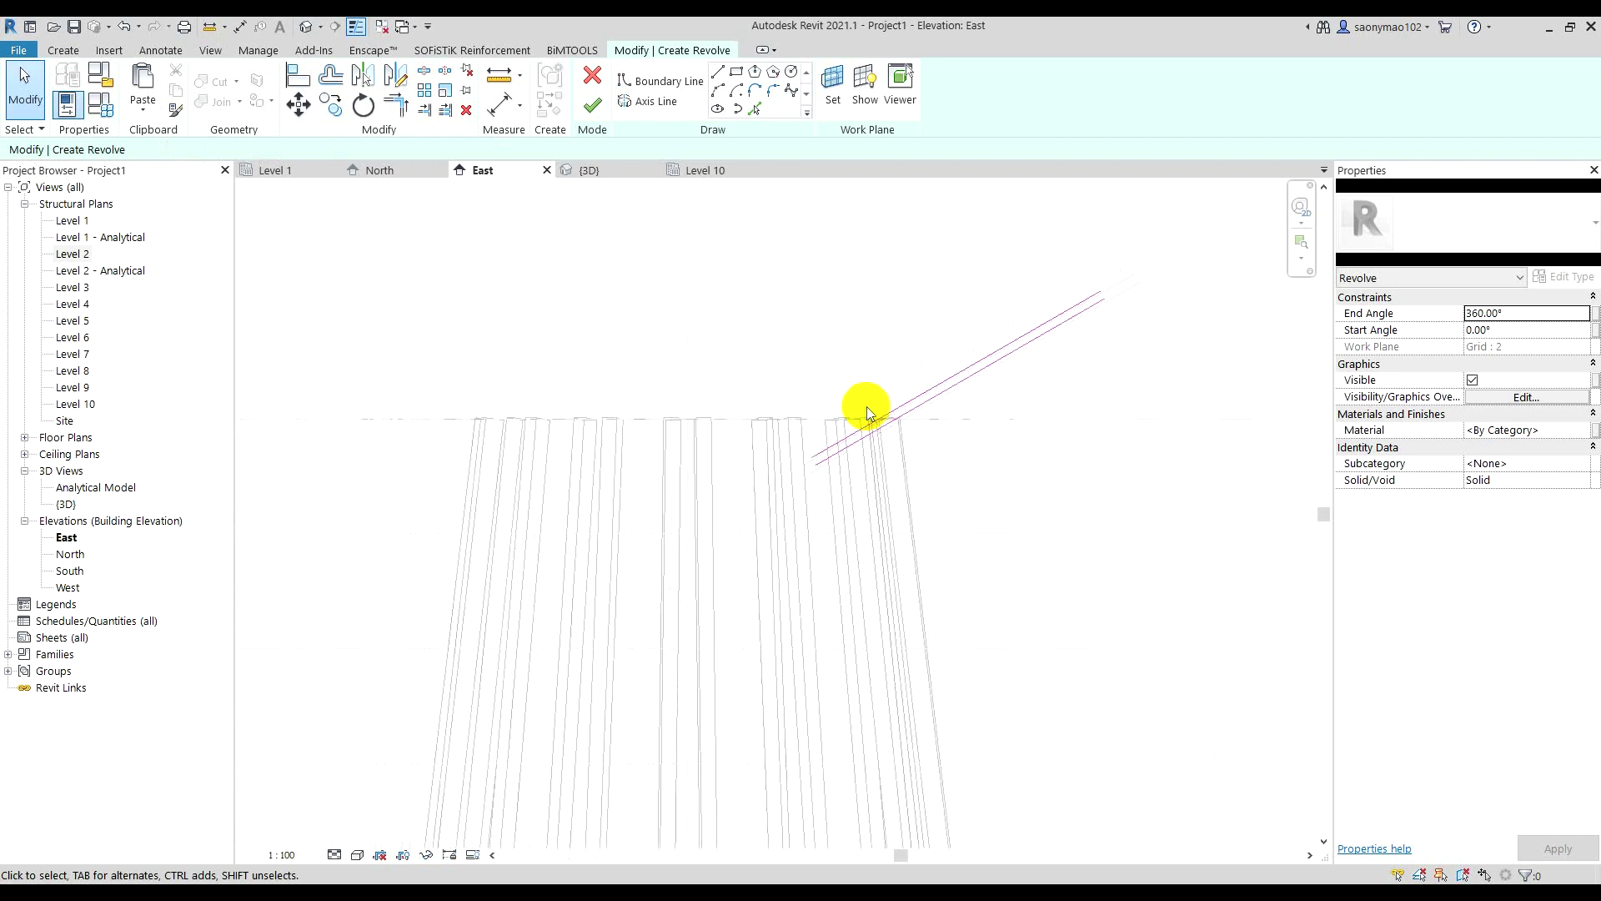
middle_drag(868, 412, 894, 422)
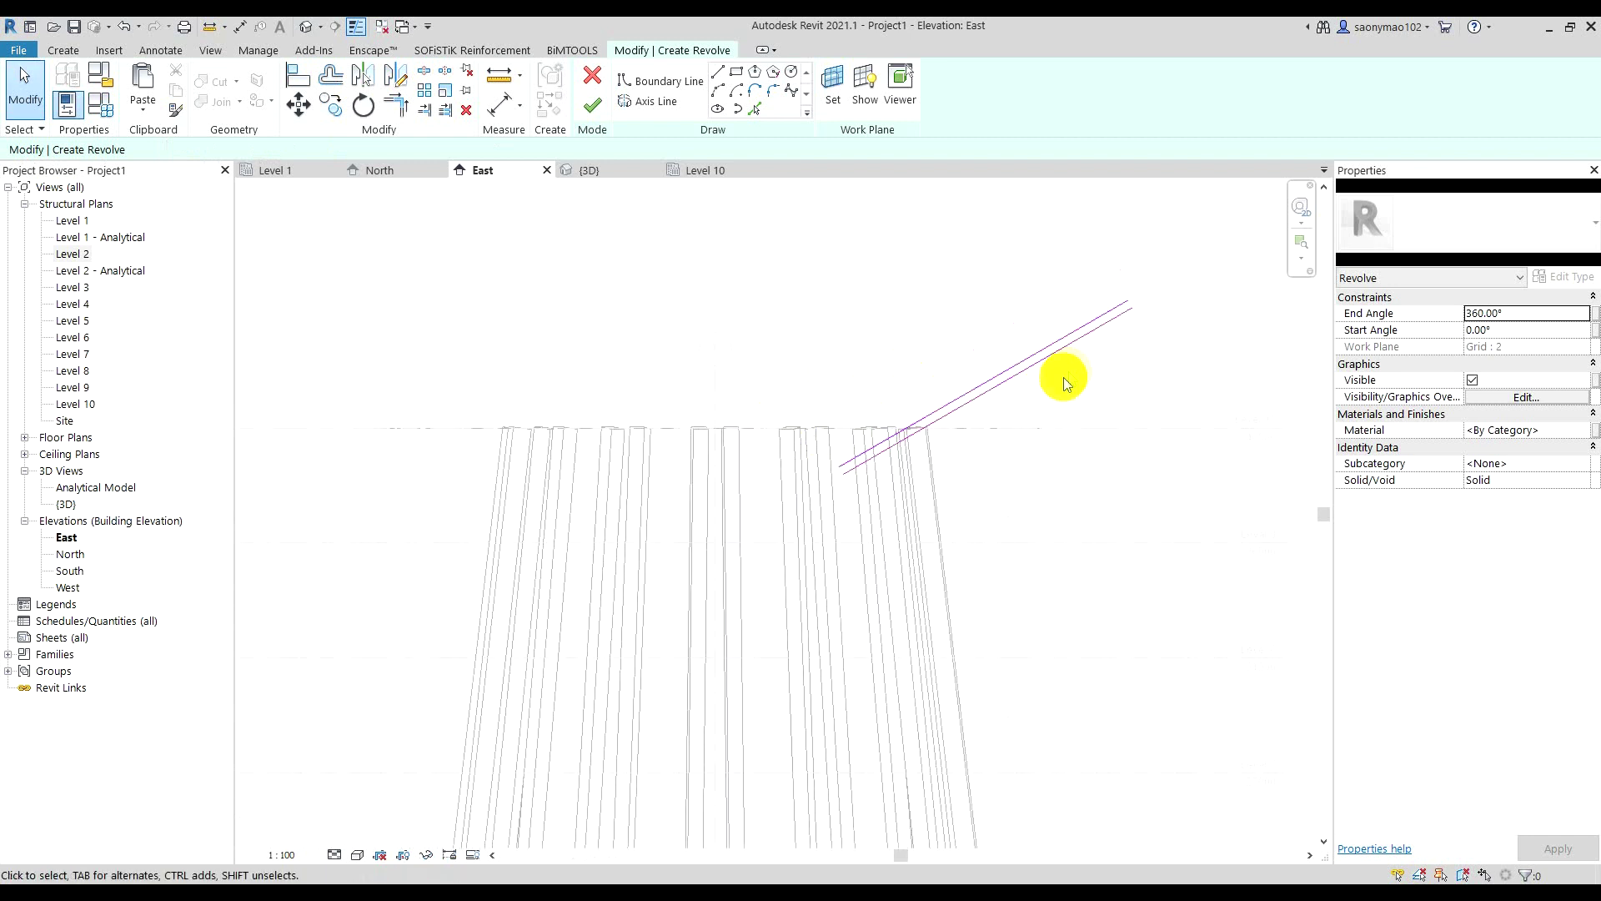
middle_drag(1010, 387, 812, 394)
middle_drag(687, 391, 717, 427)
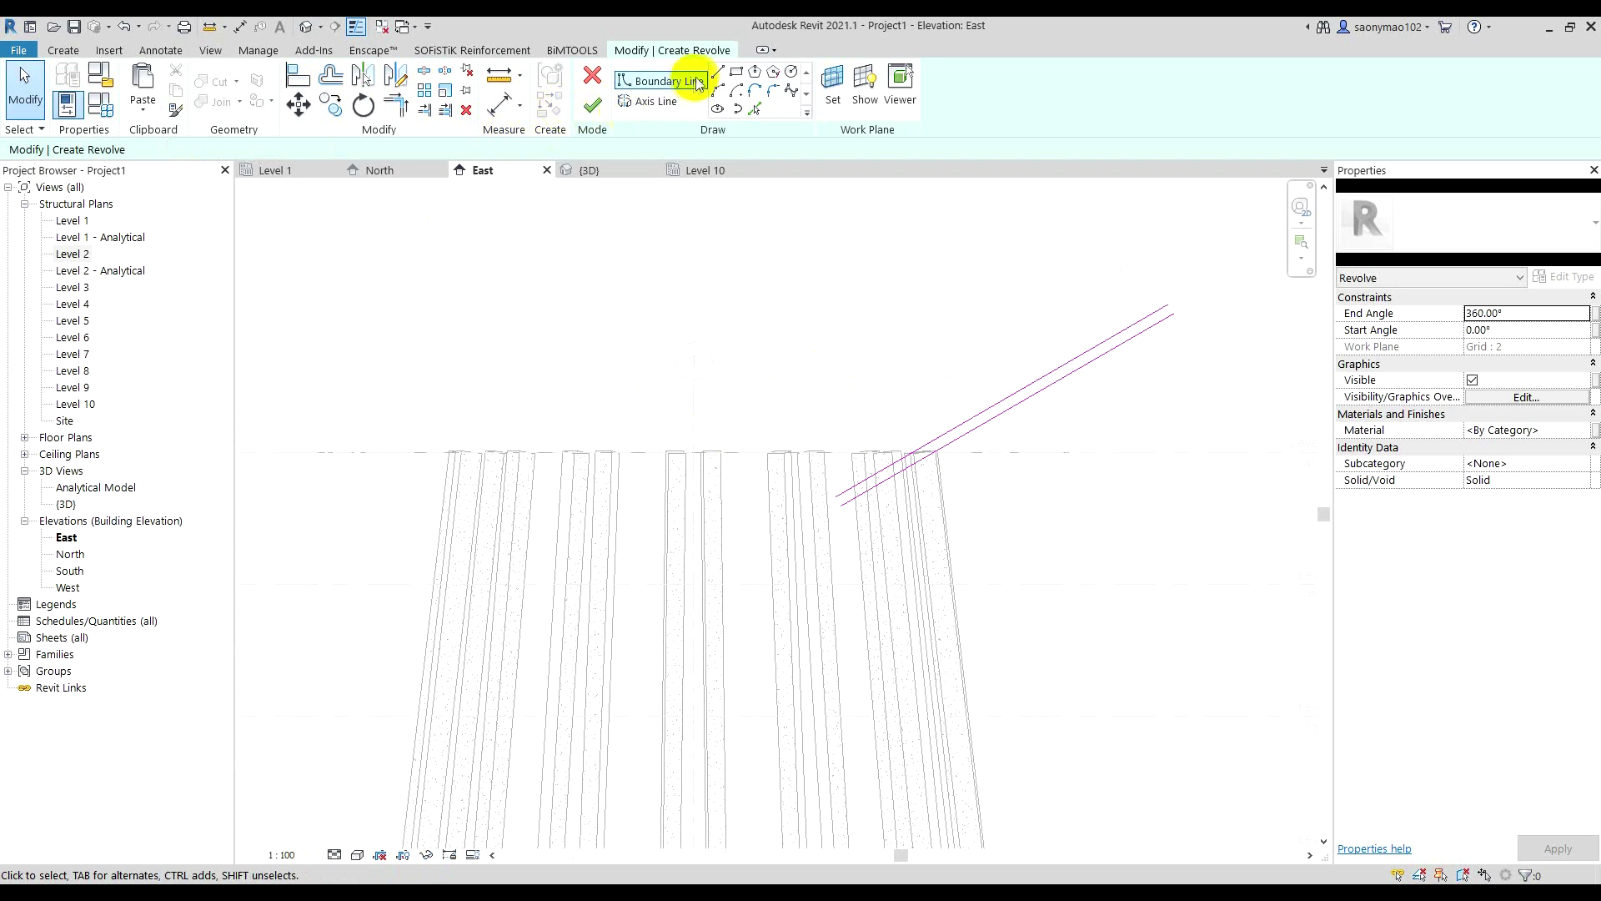
- Draw an 11000 vertical wall line up from the sloping line's top
click(663, 81)
click(1176, 313)
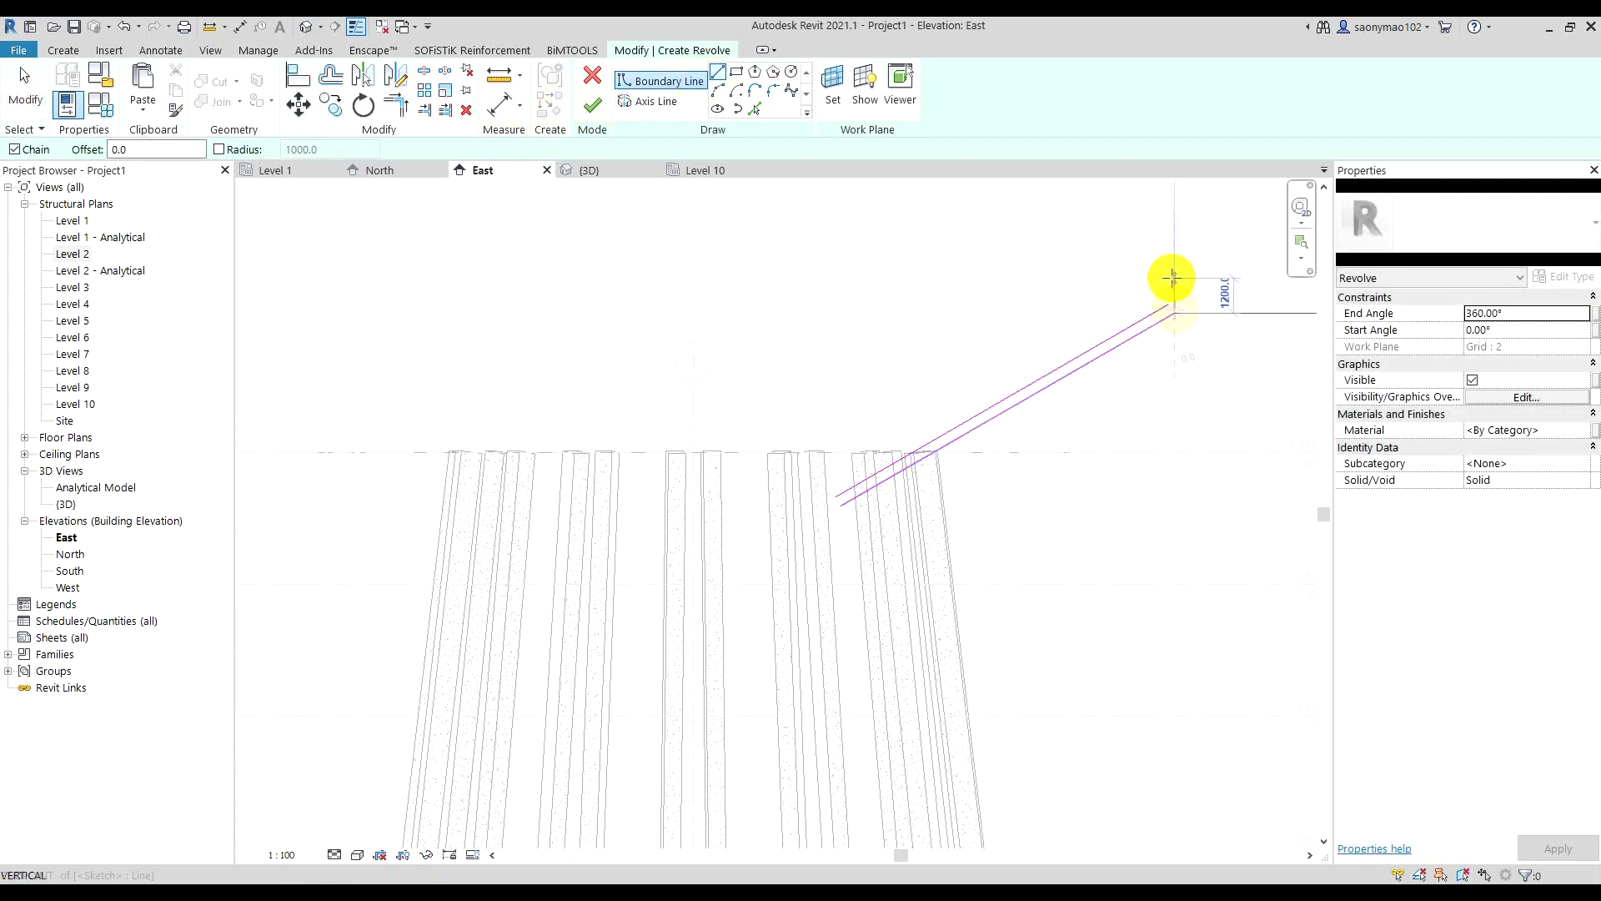
middle_drag(1173, 276, 1151, 361)
text(11000)
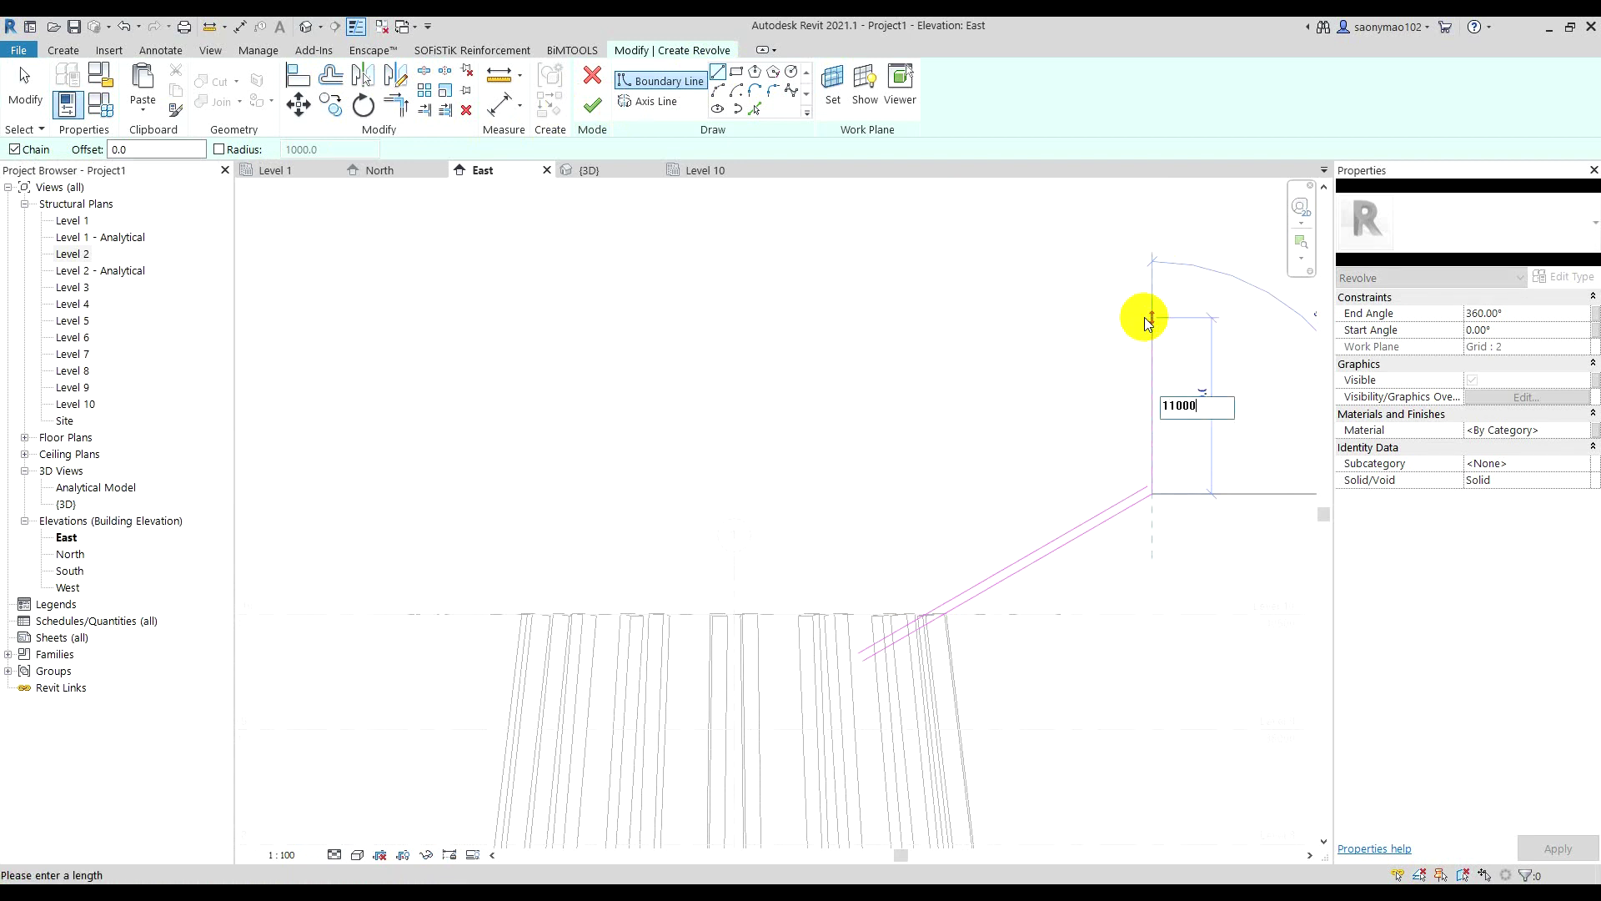
key(Return)
scroll(1126, 395, down, 2)
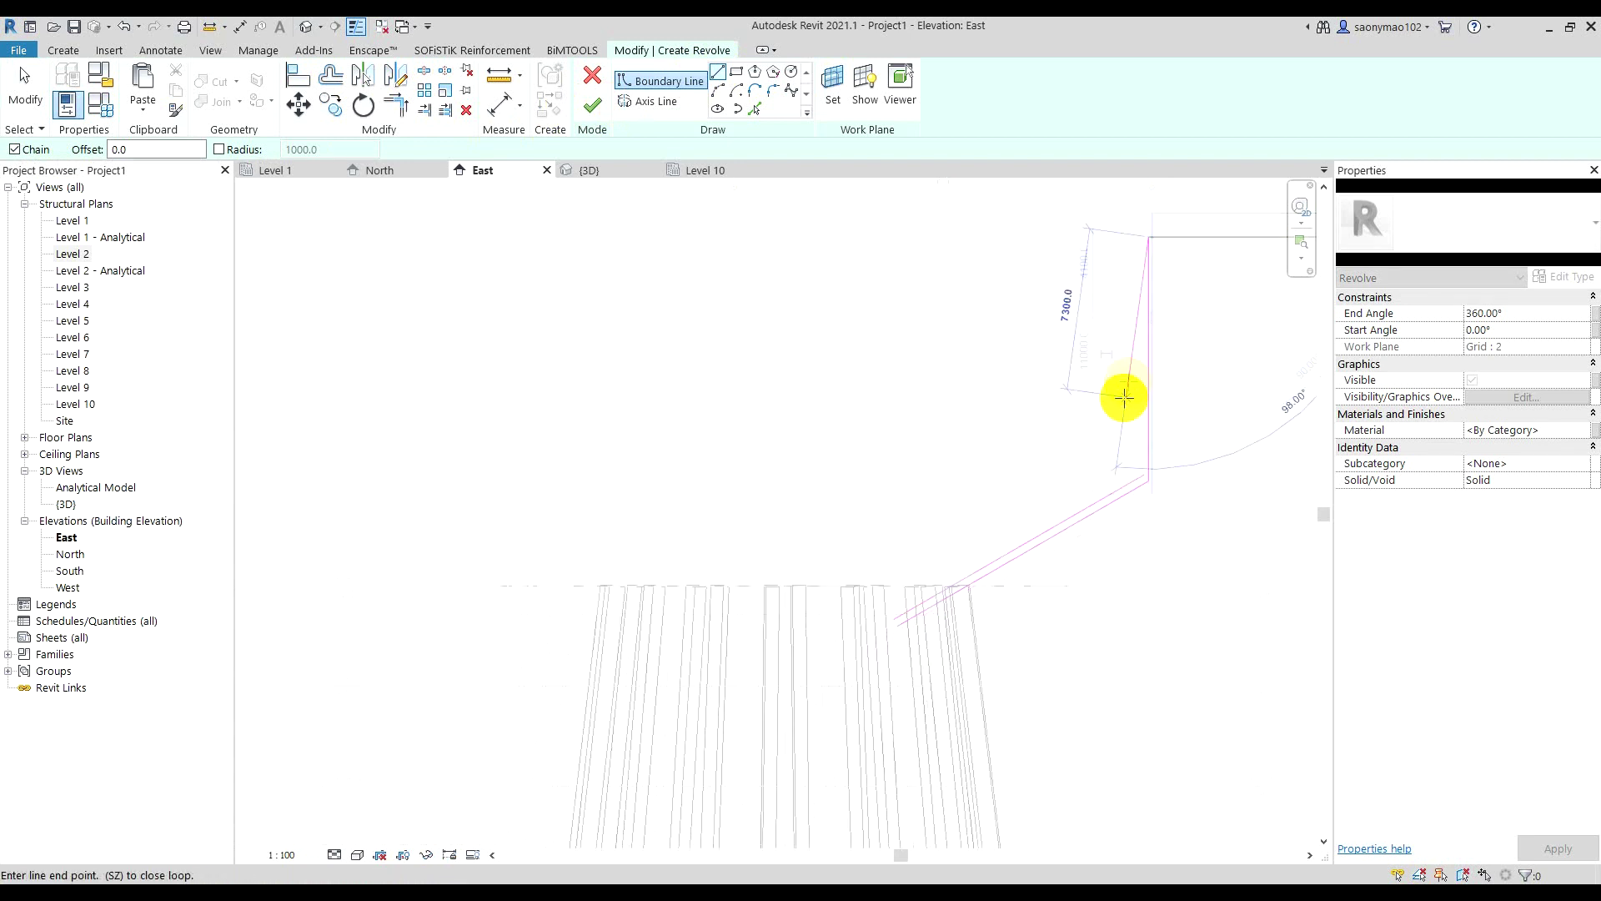
key(Escape)
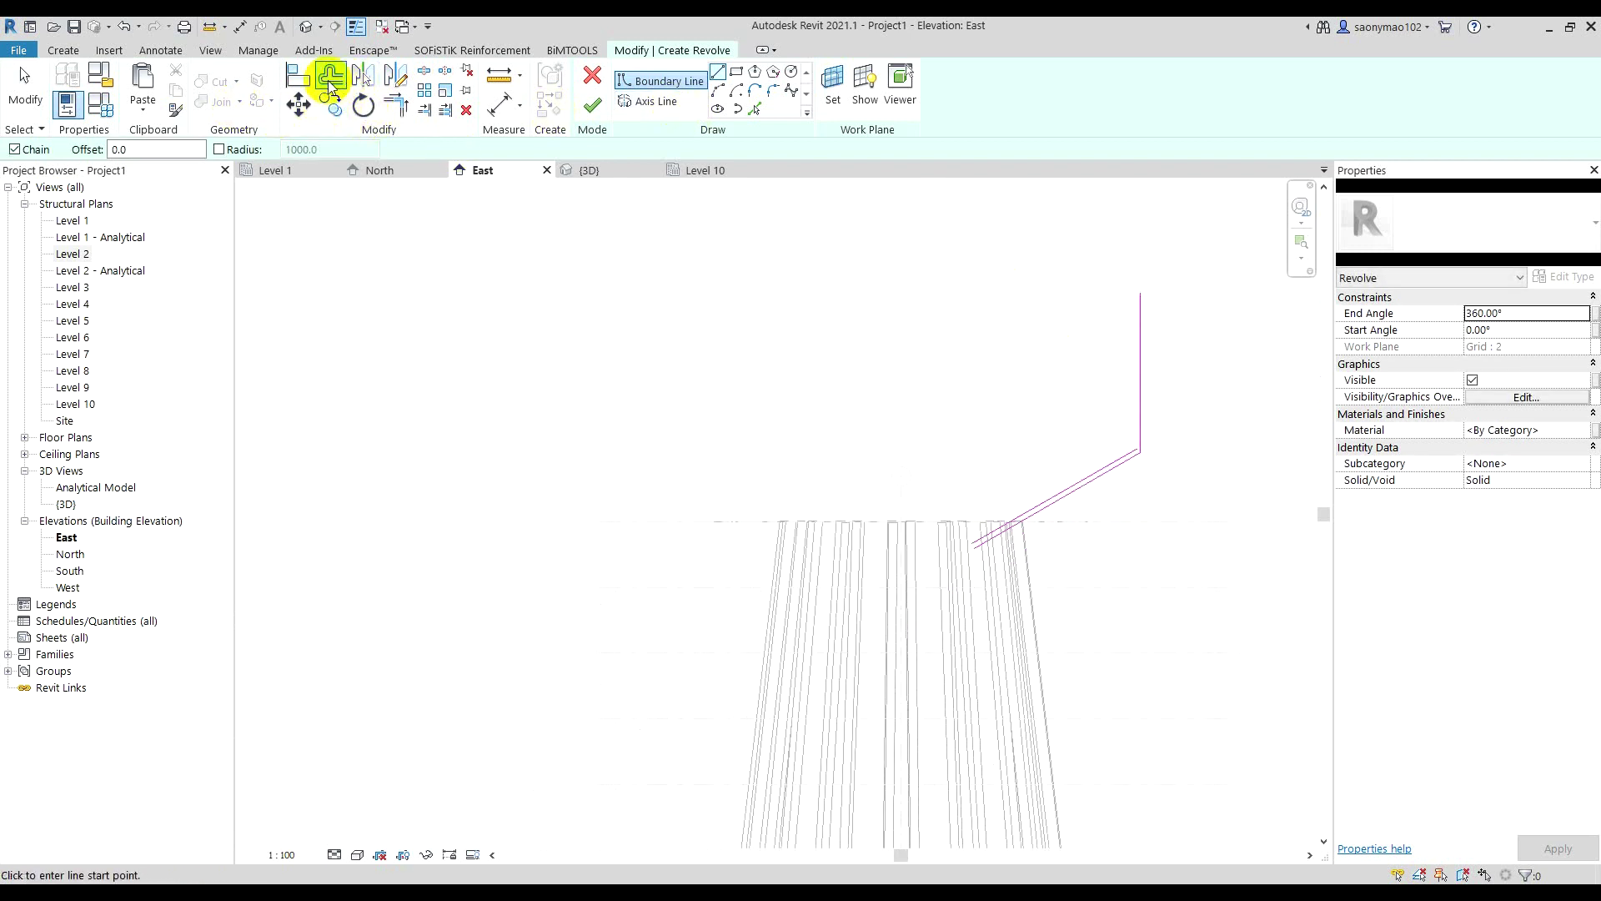
- Offset the vertical wall line 350, then select both sloping lines
click(331, 84)
click(1132, 354)
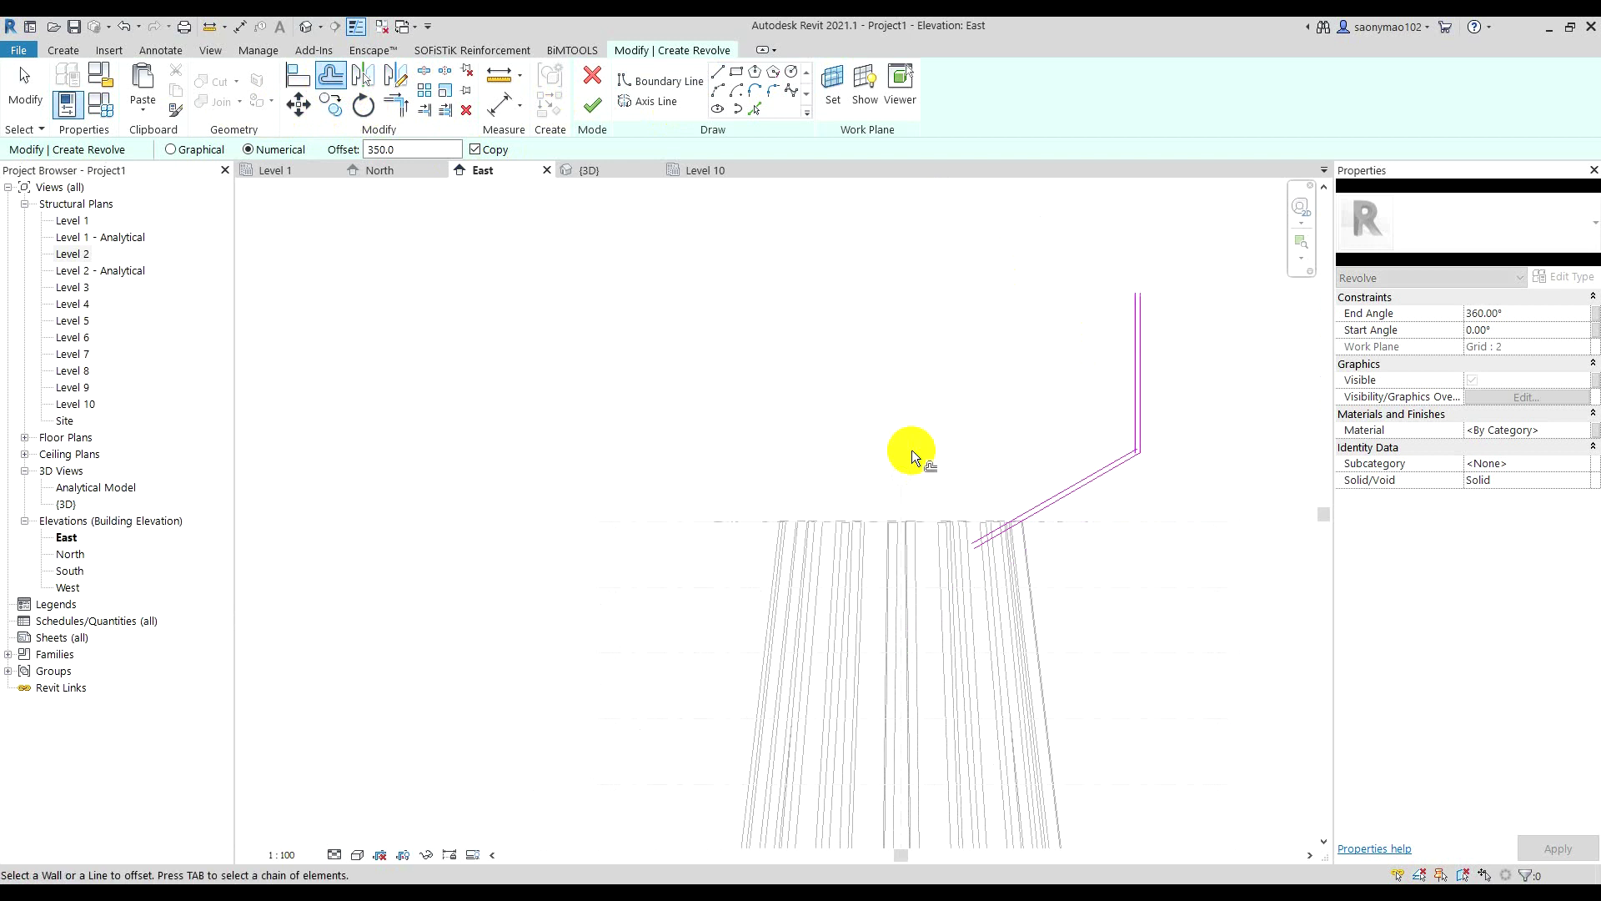
scroll(930, 589, up, 1)
scroll(930, 587, up, 1)
scroll(947, 519, down, 1)
scroll(1084, 500, up, 1)
key(Escape)
scroll(1043, 510, up, 1)
scroll(857, 447, down, 1)
drag(1057, 524, 962, 444)
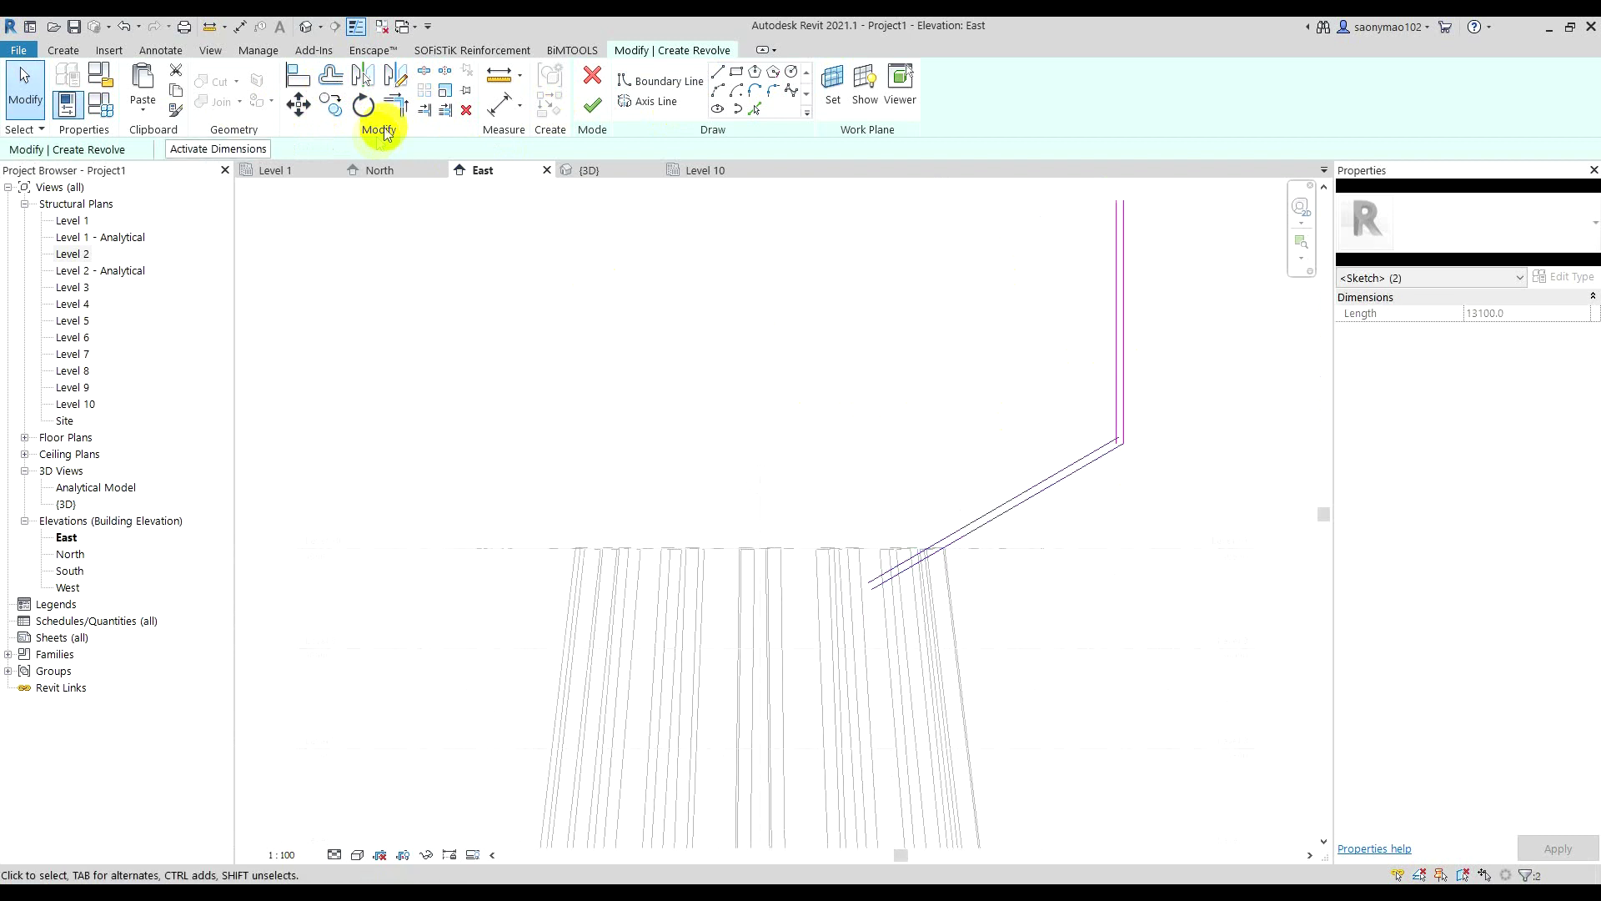
- Mirror the sloping lines across grid 2 and join their ends with an arc
click(361, 79)
click(758, 509)
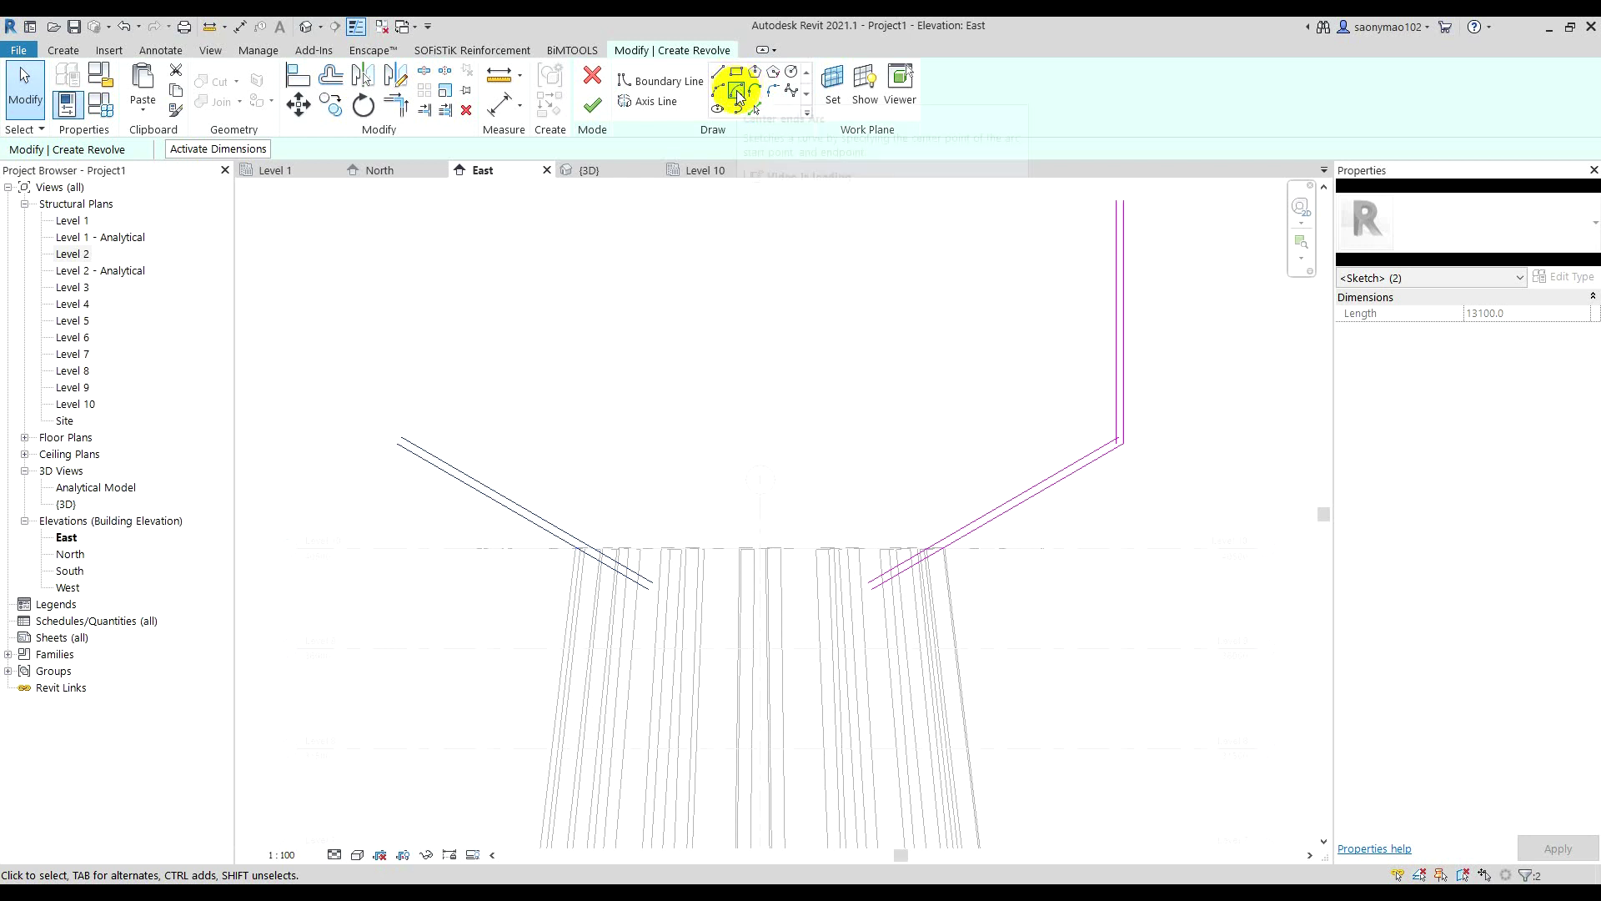
click(736, 90)
scroll(706, 451, up, 2)
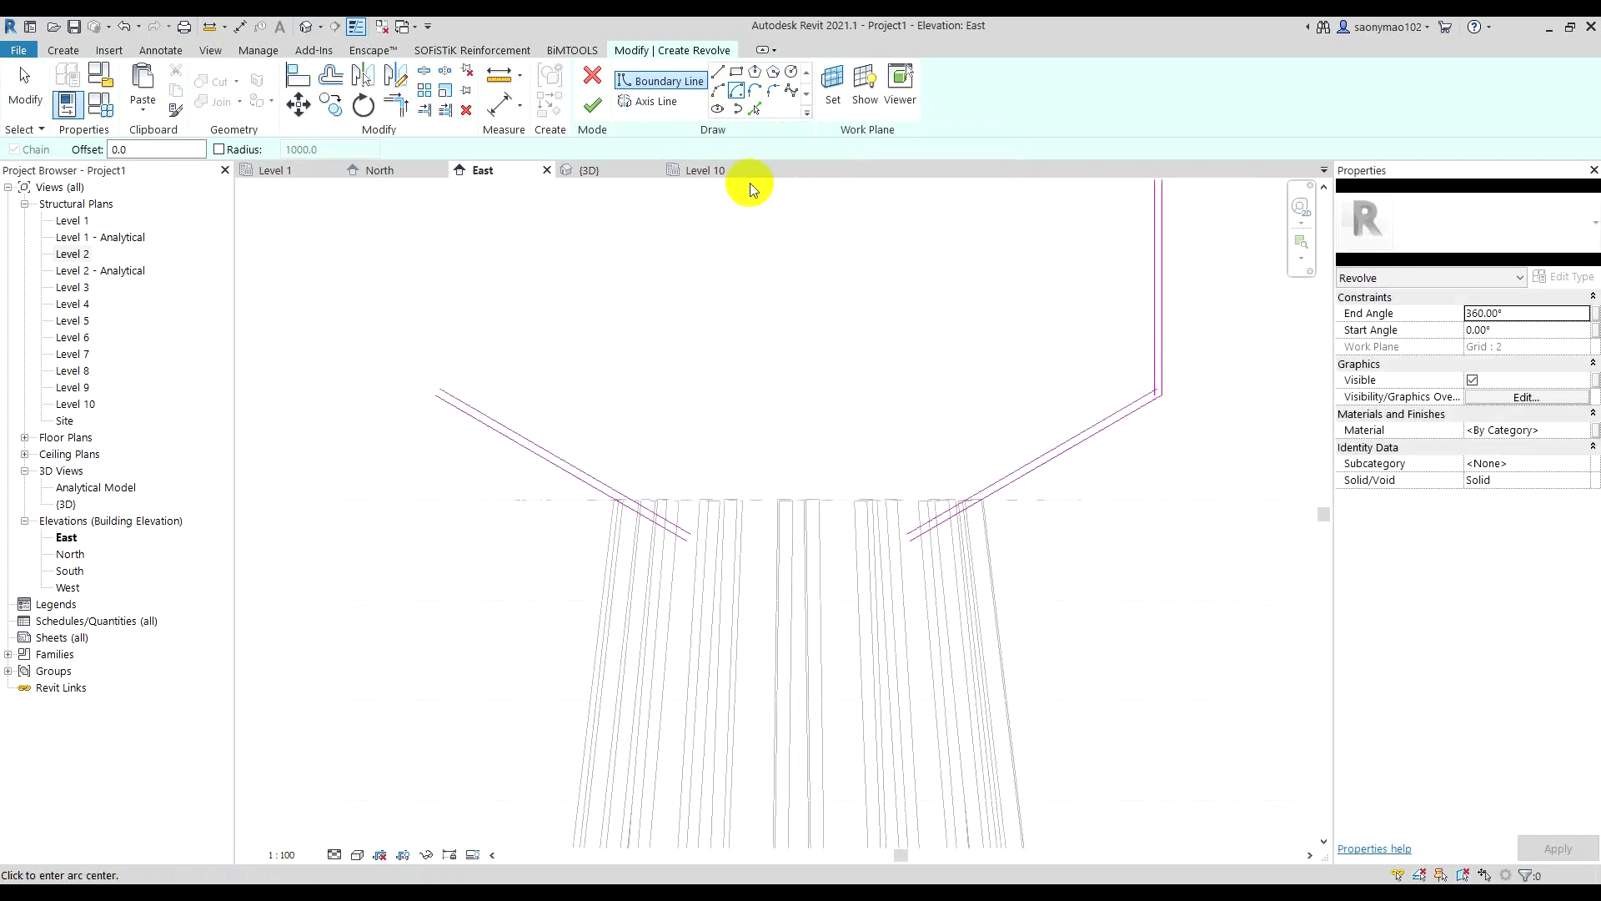
click(717, 90)
scroll(695, 544, up, 2)
click(684, 521)
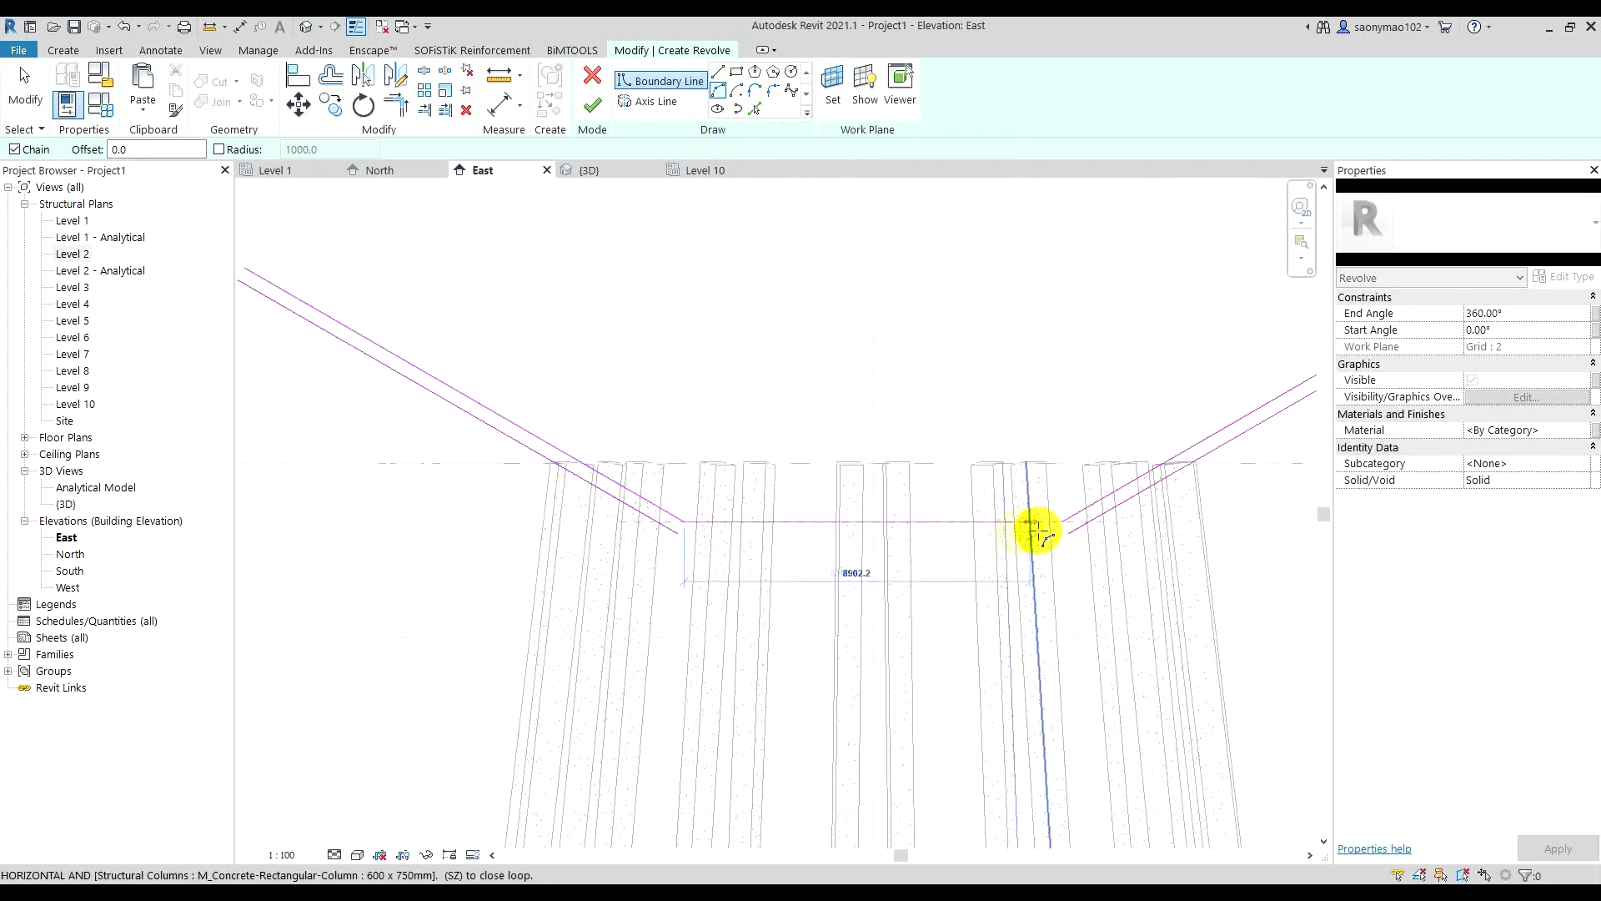
click(1071, 521)
scroll(926, 496, up, 2)
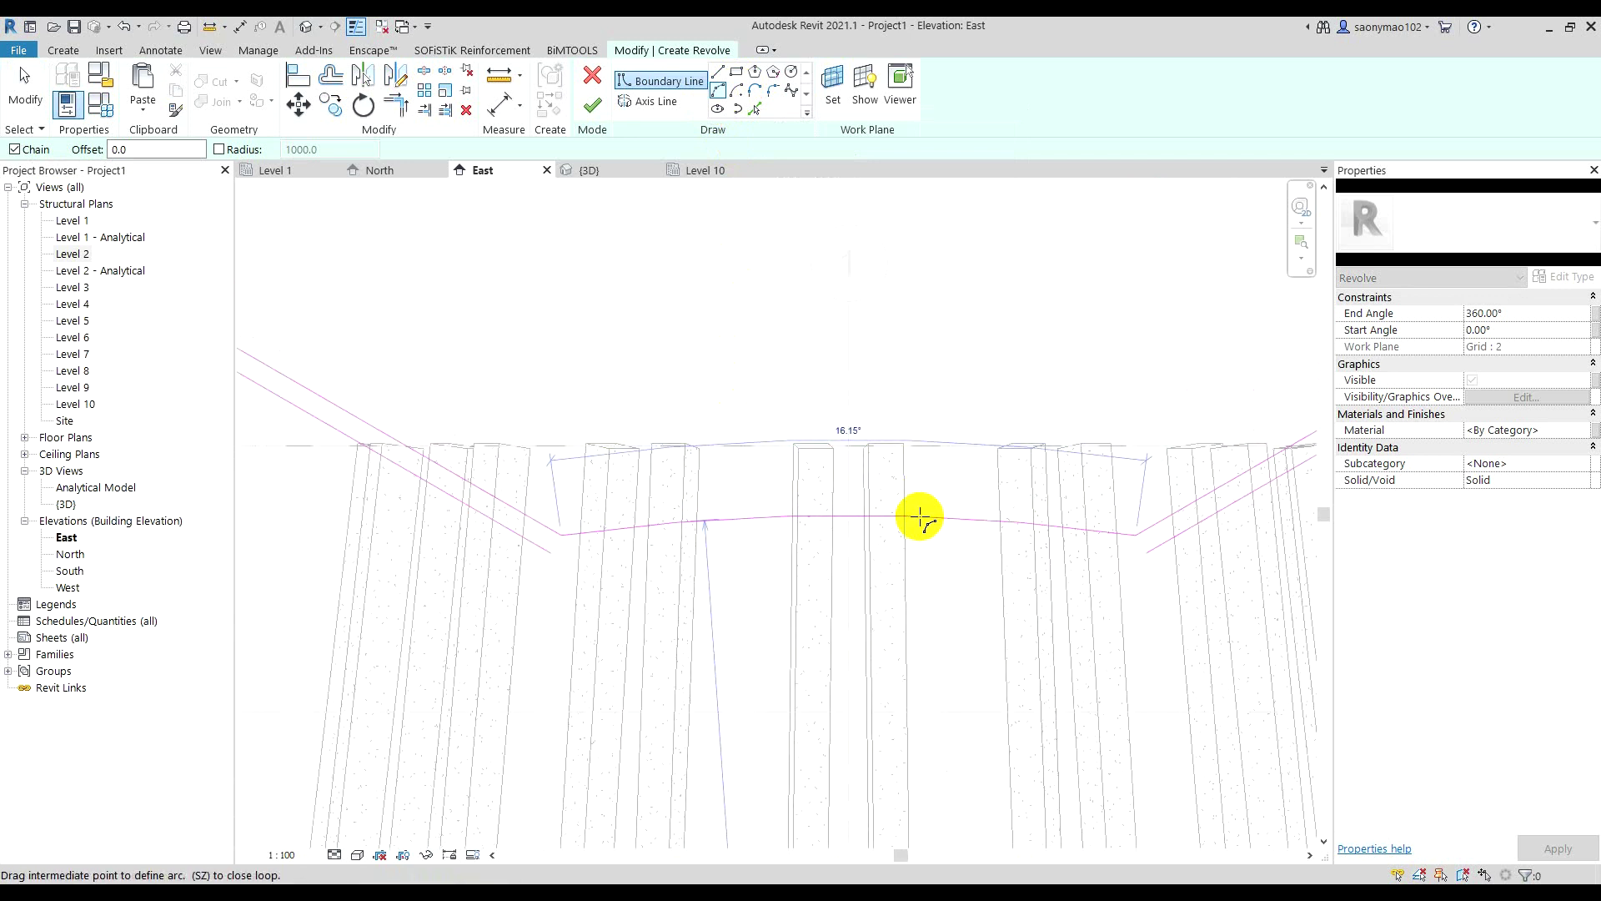
click(919, 519)
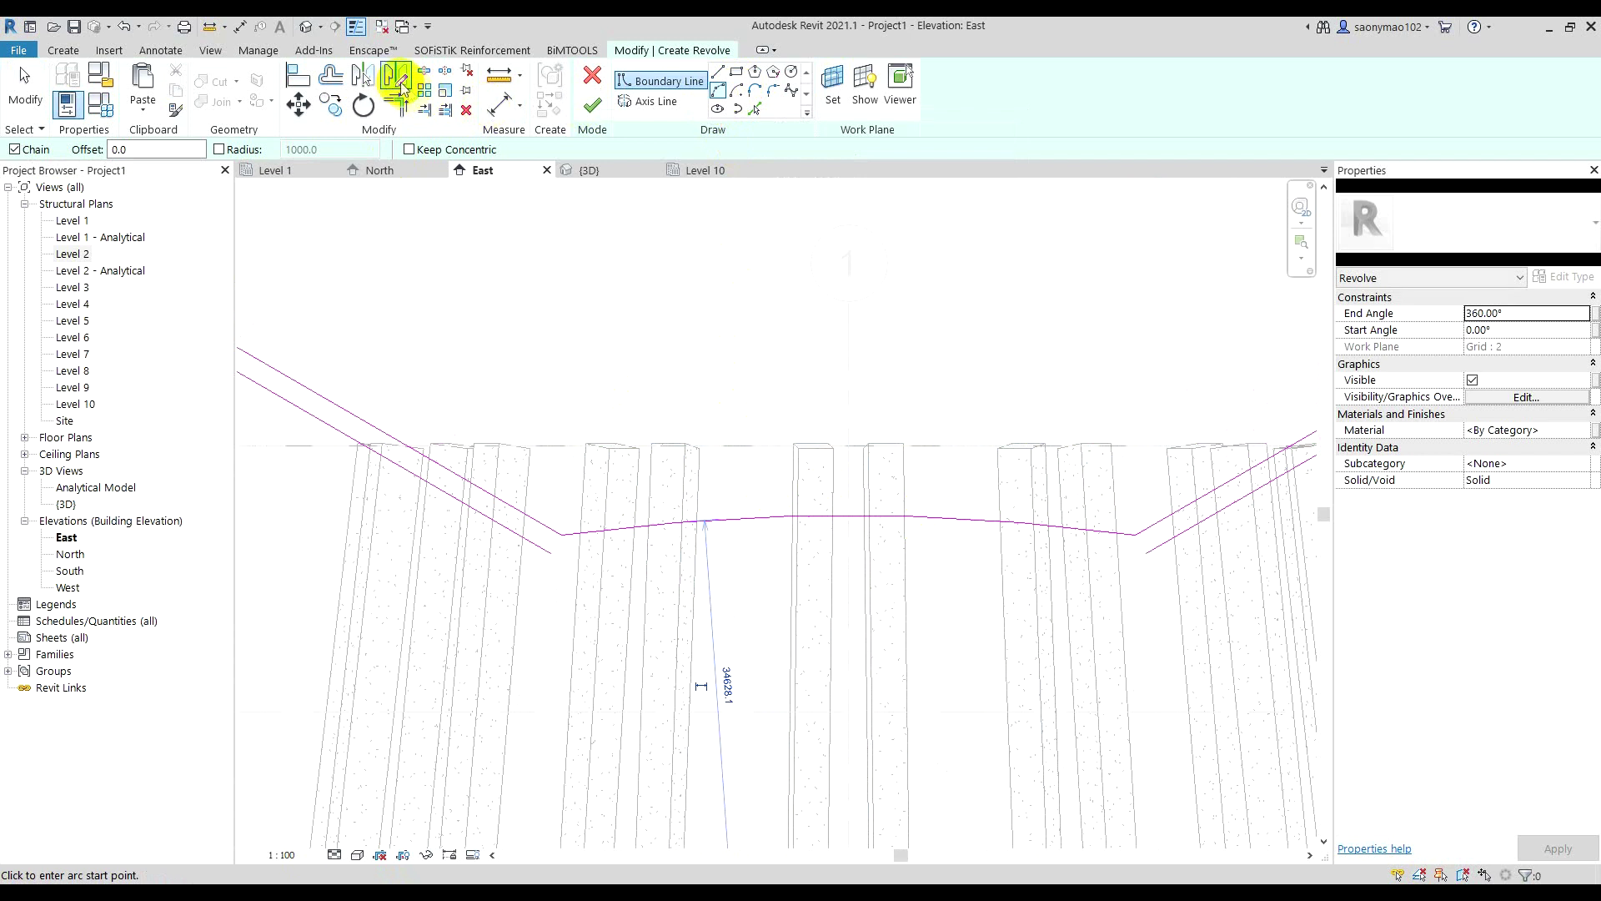
- Offset the arc profile 350 below and briefly try Trim/Extend to Corner
click(333, 78)
click(852, 469)
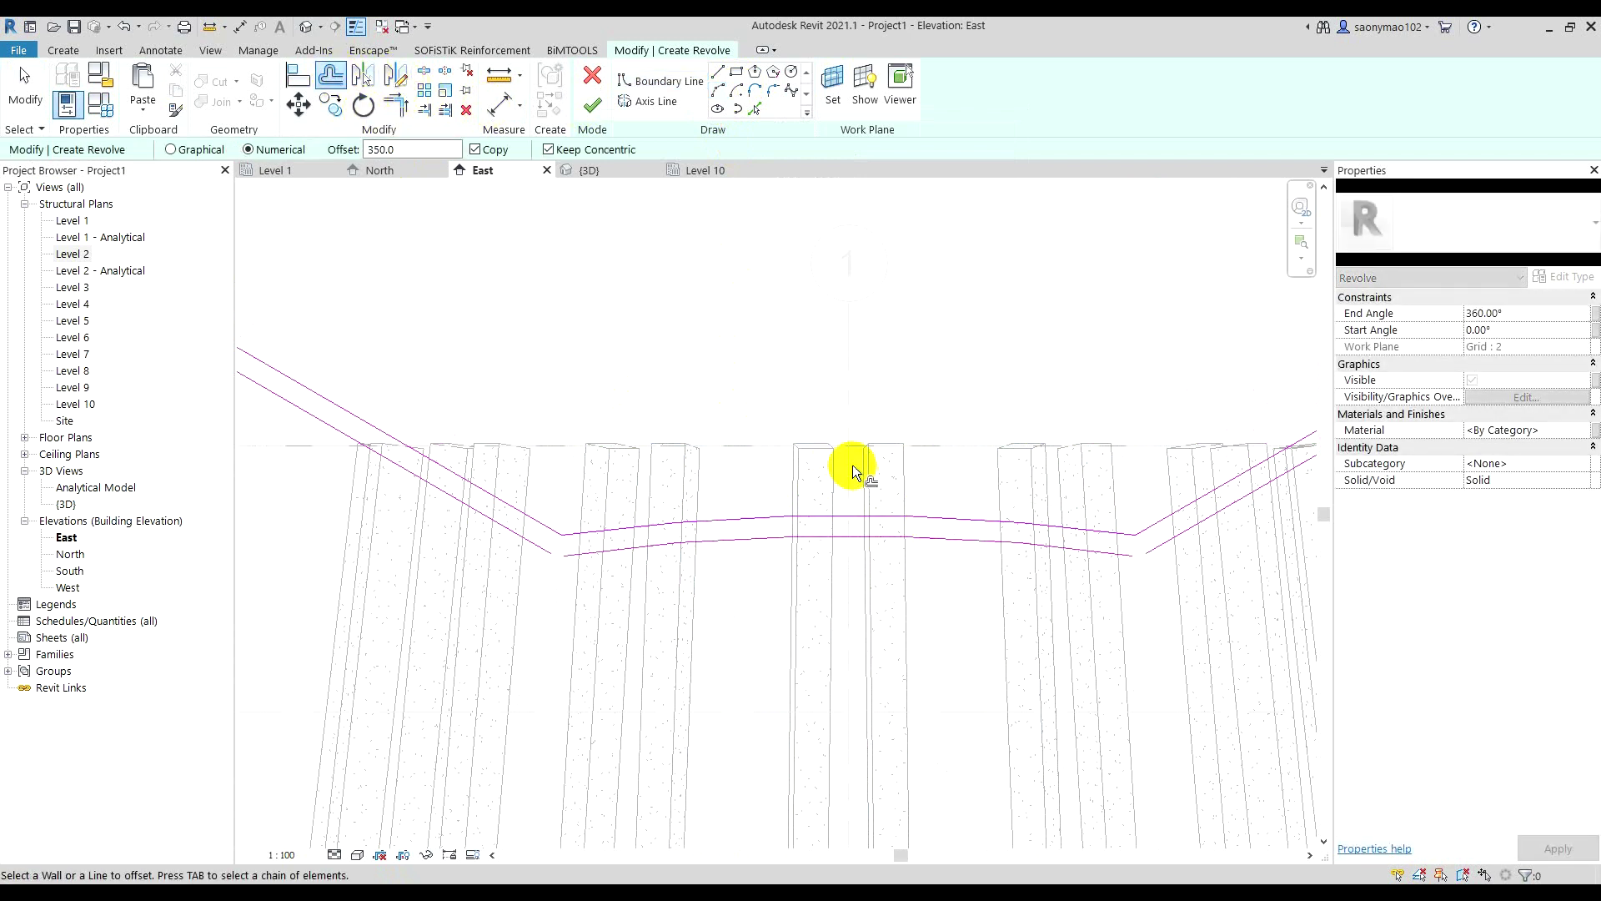
key(Escape)
middle_drag(922, 553, 865, 561)
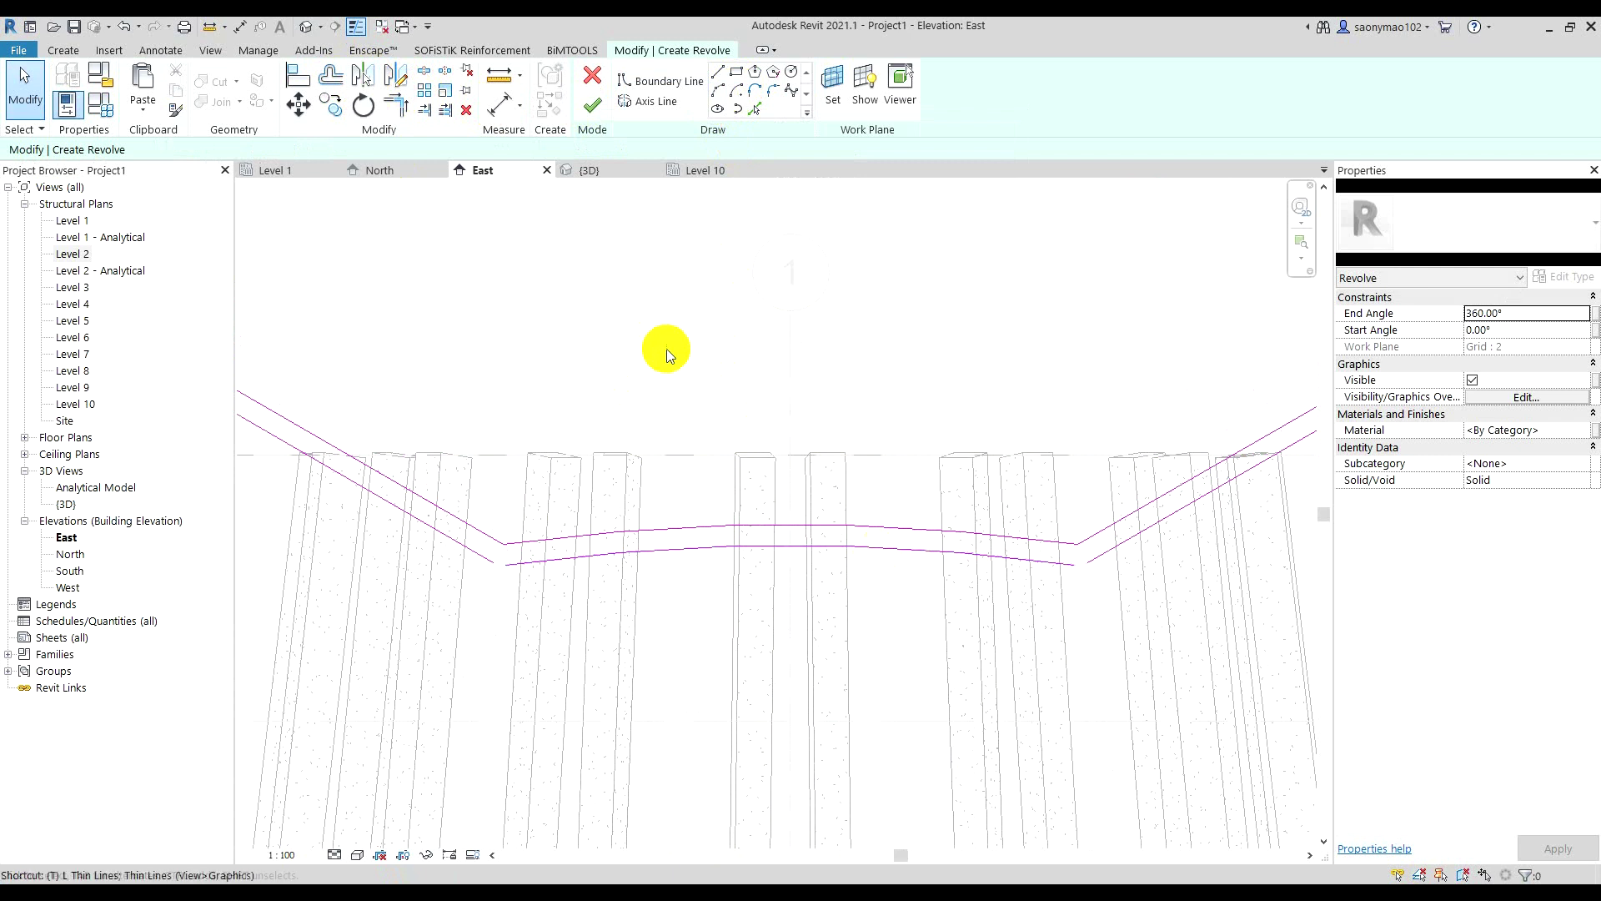
key(r)
scroll(1088, 589, up, 2)
scroll(1068, 548, down, 2)
key(Escape)
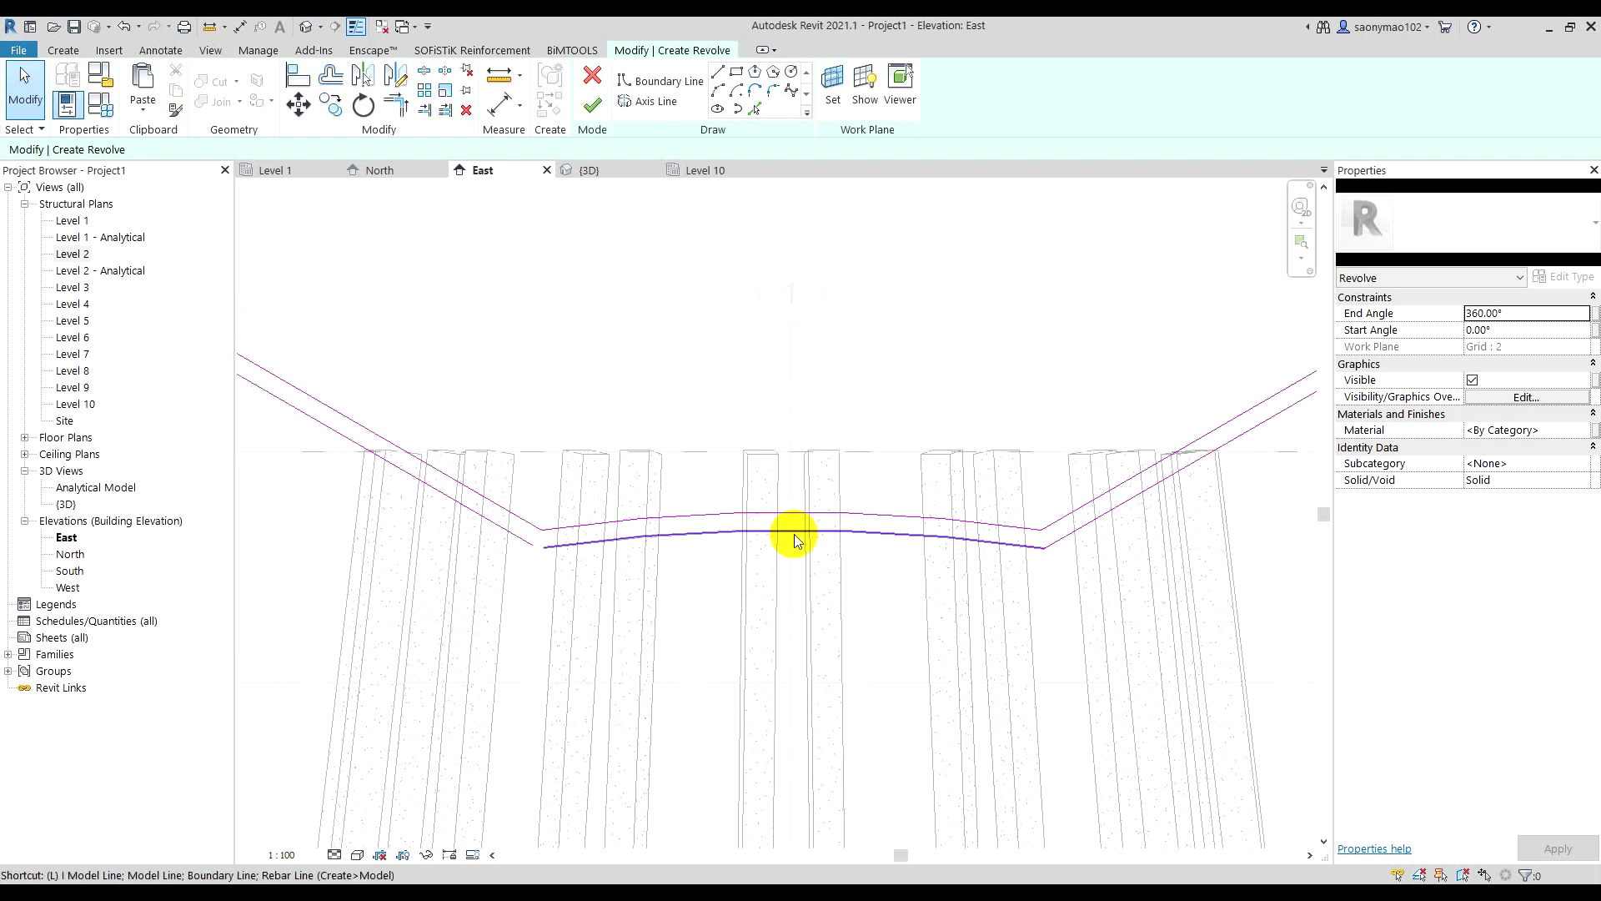
- Draw a vertical line at the centre column and trim the arcs there
click(725, 76)
scroll(792, 544, up, 2)
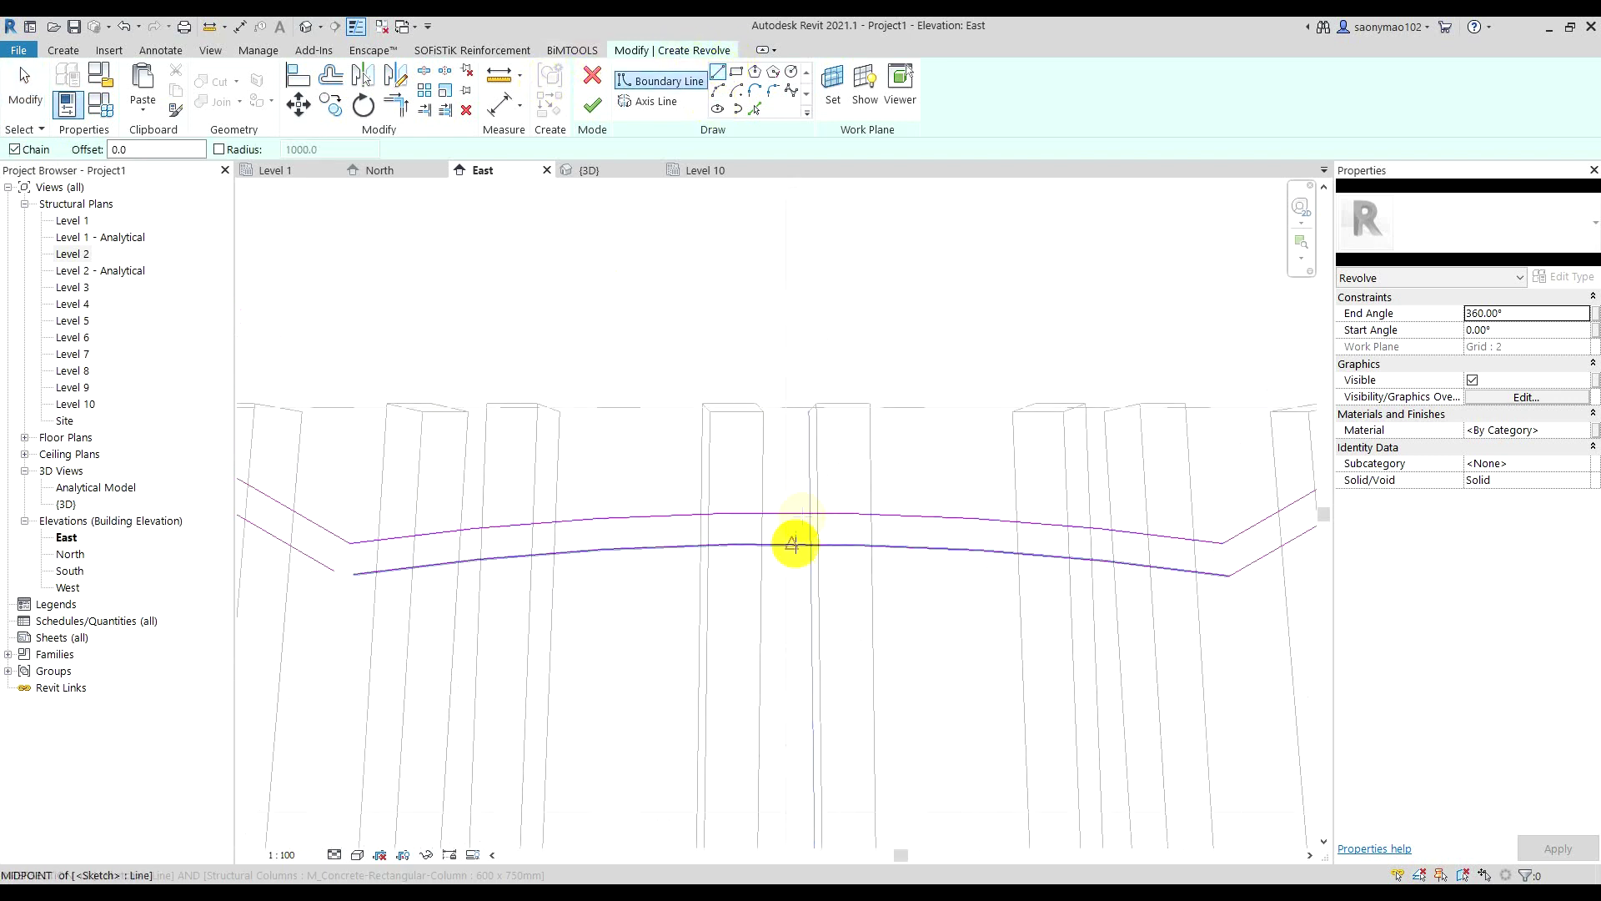
scroll(786, 546, up, 2)
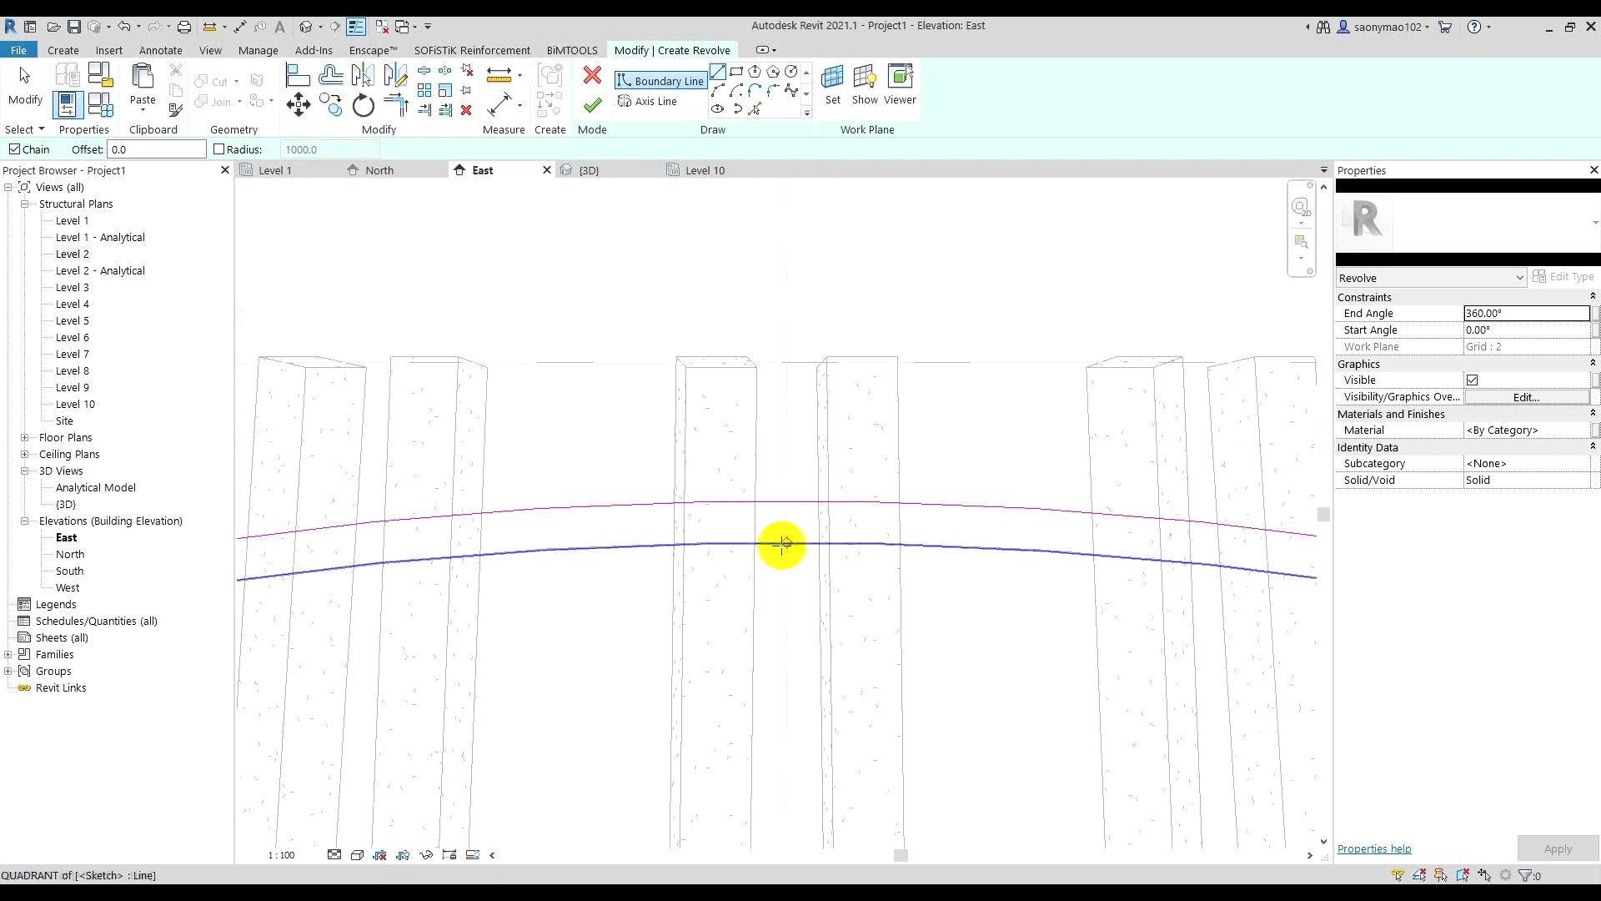
click(781, 545)
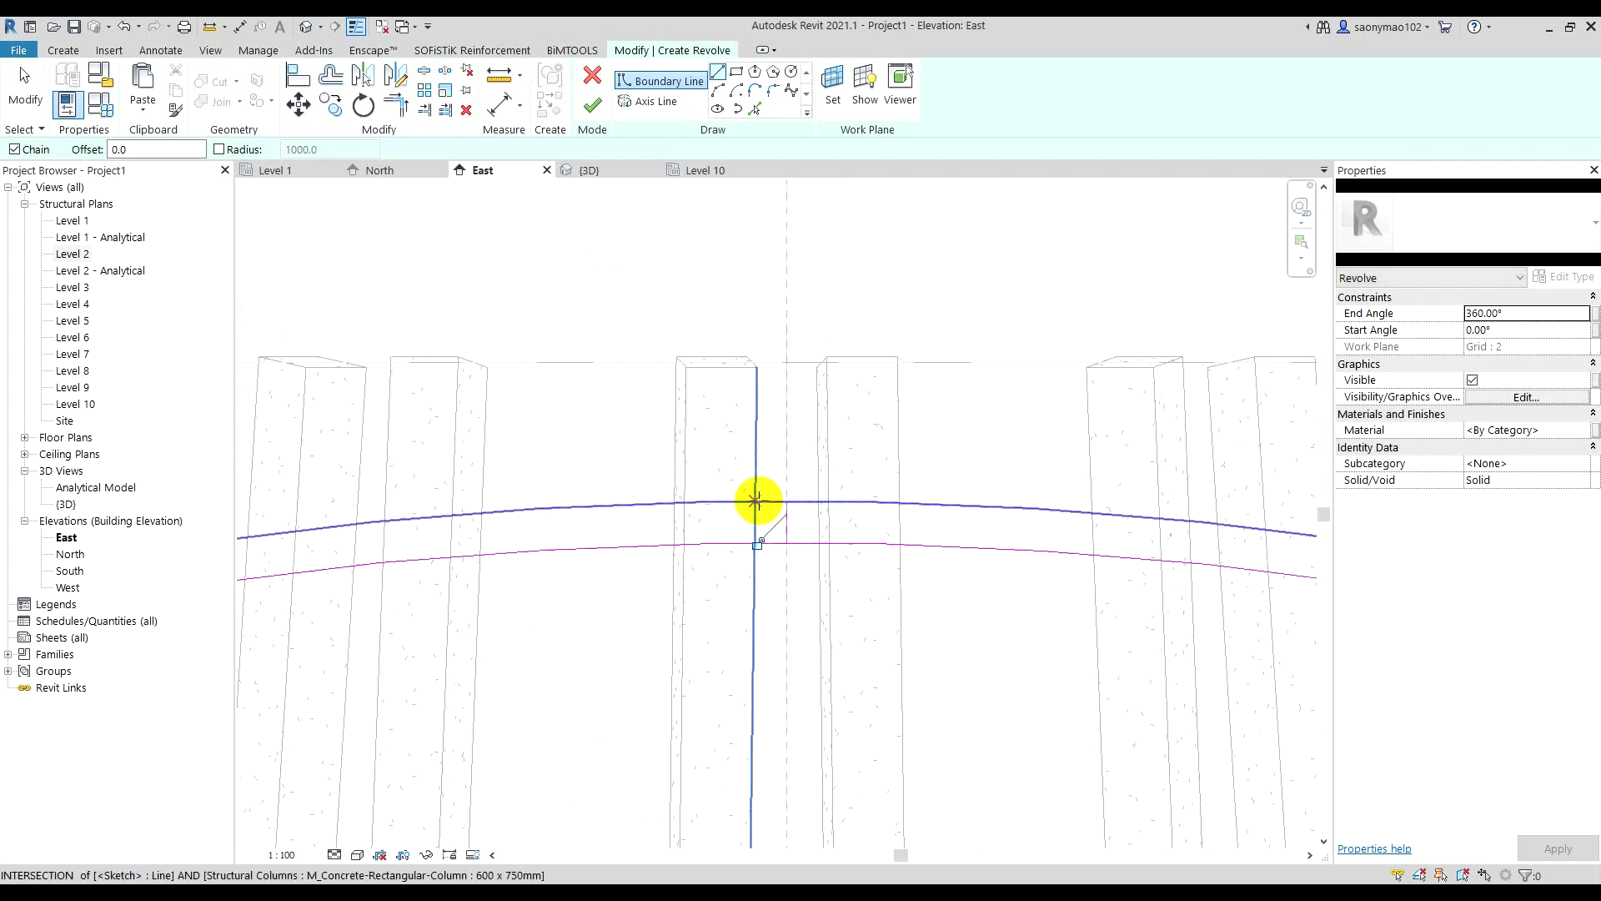
key(Escape)
key(Escape)
key(t)
key(r)
click(787, 512)
scroll(739, 488, down, 2)
scroll(739, 488, down, 1)
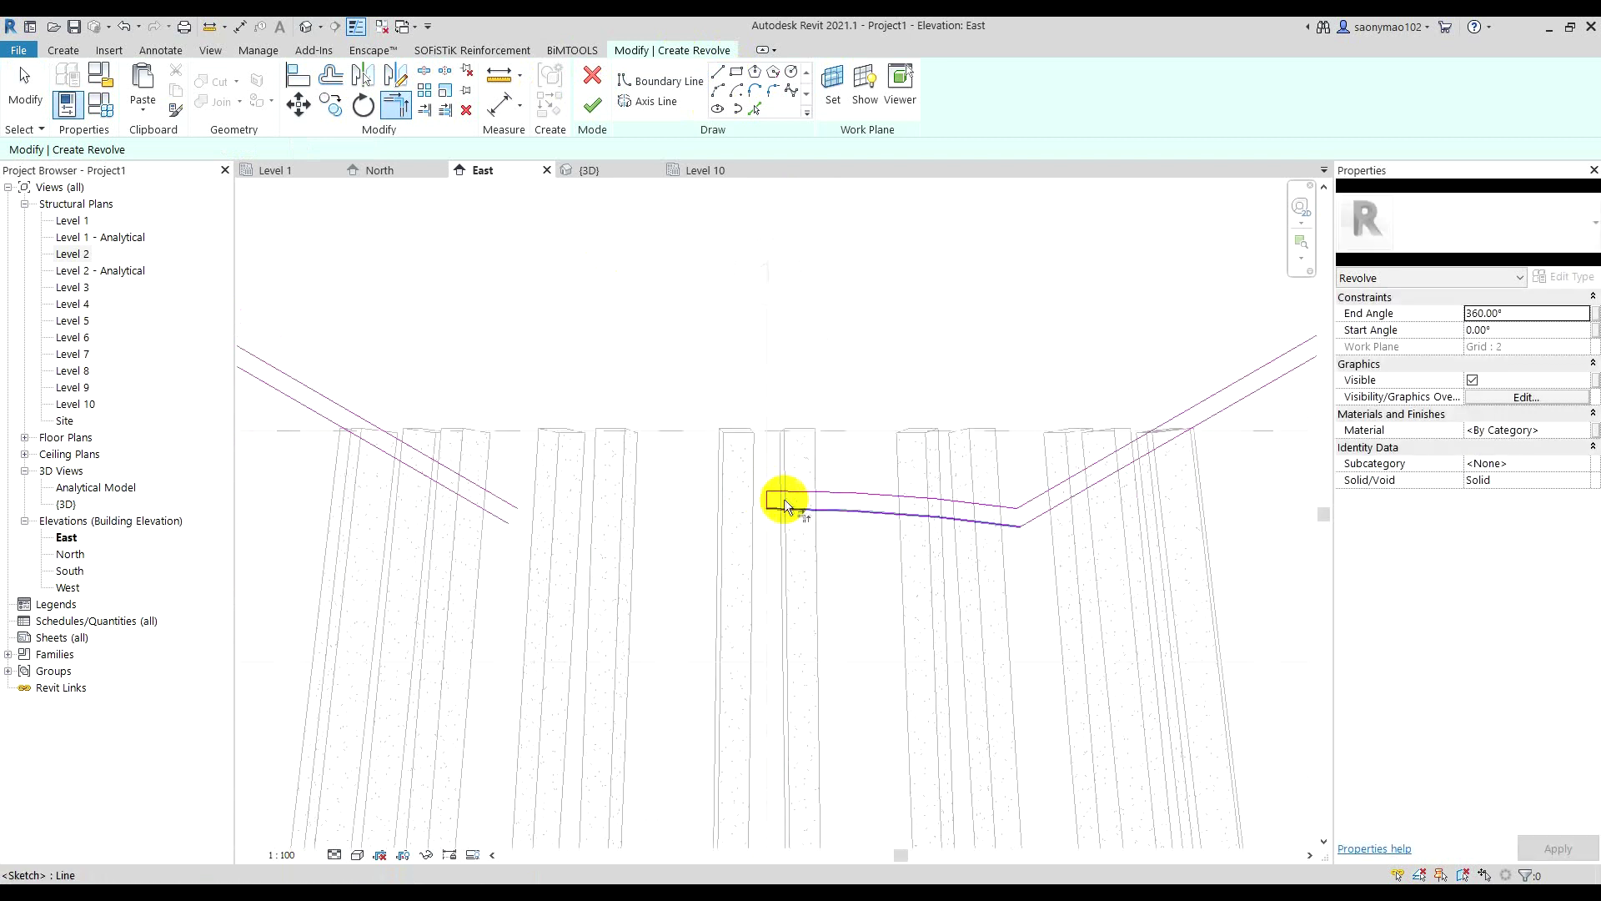
key(Escape)
- Delete the two left sloped lines
scroll(782, 502, down, 2)
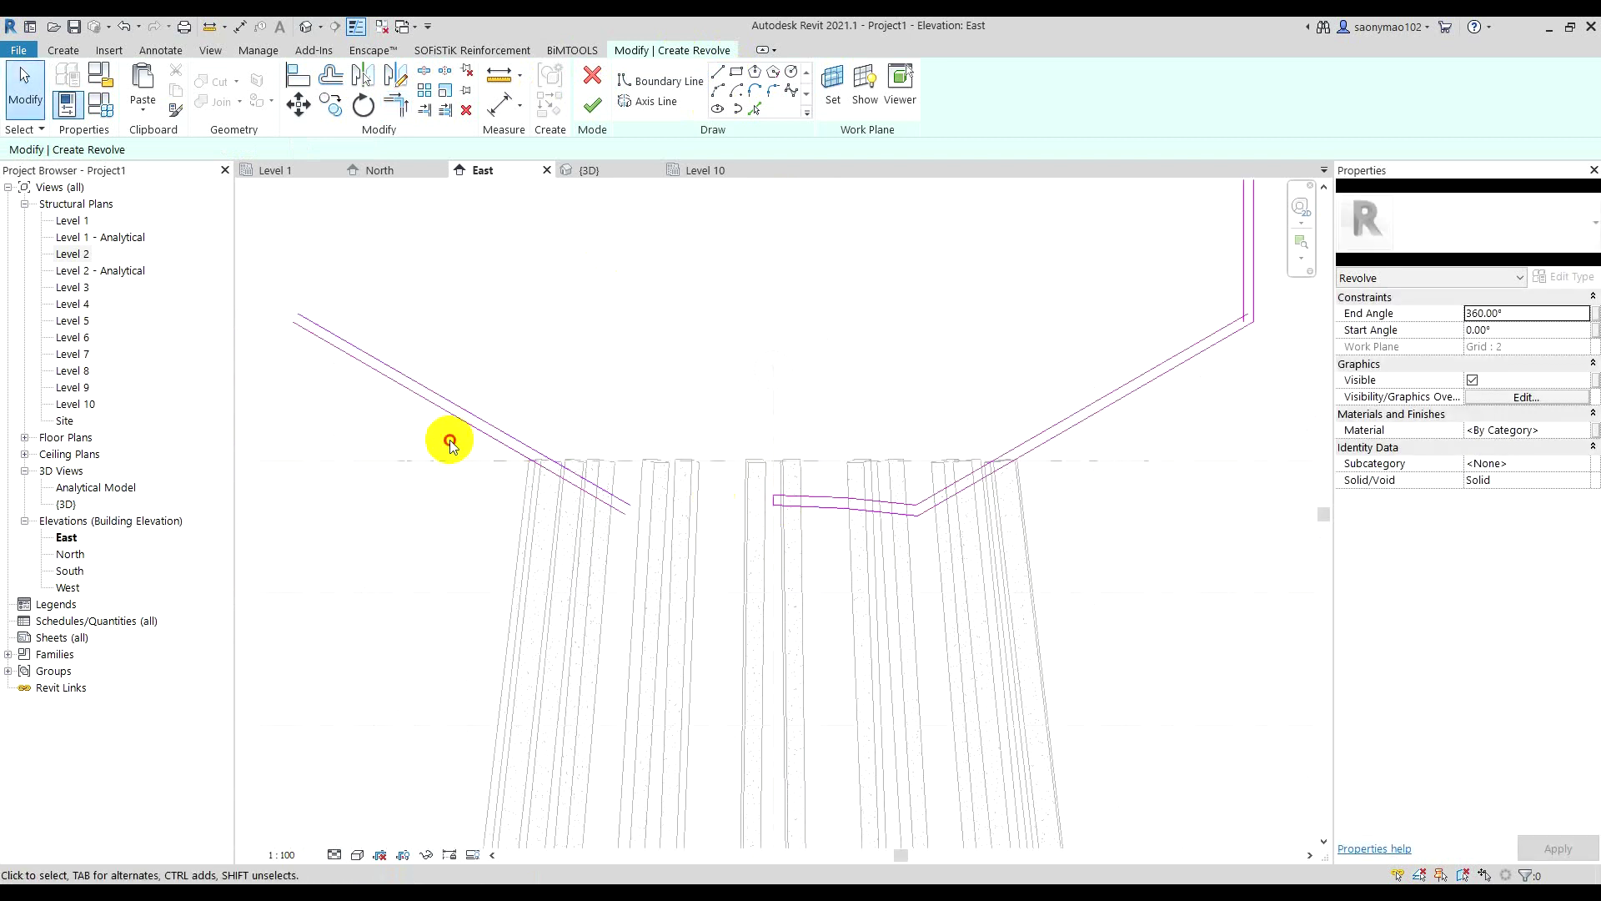
drag(442, 436, 418, 352)
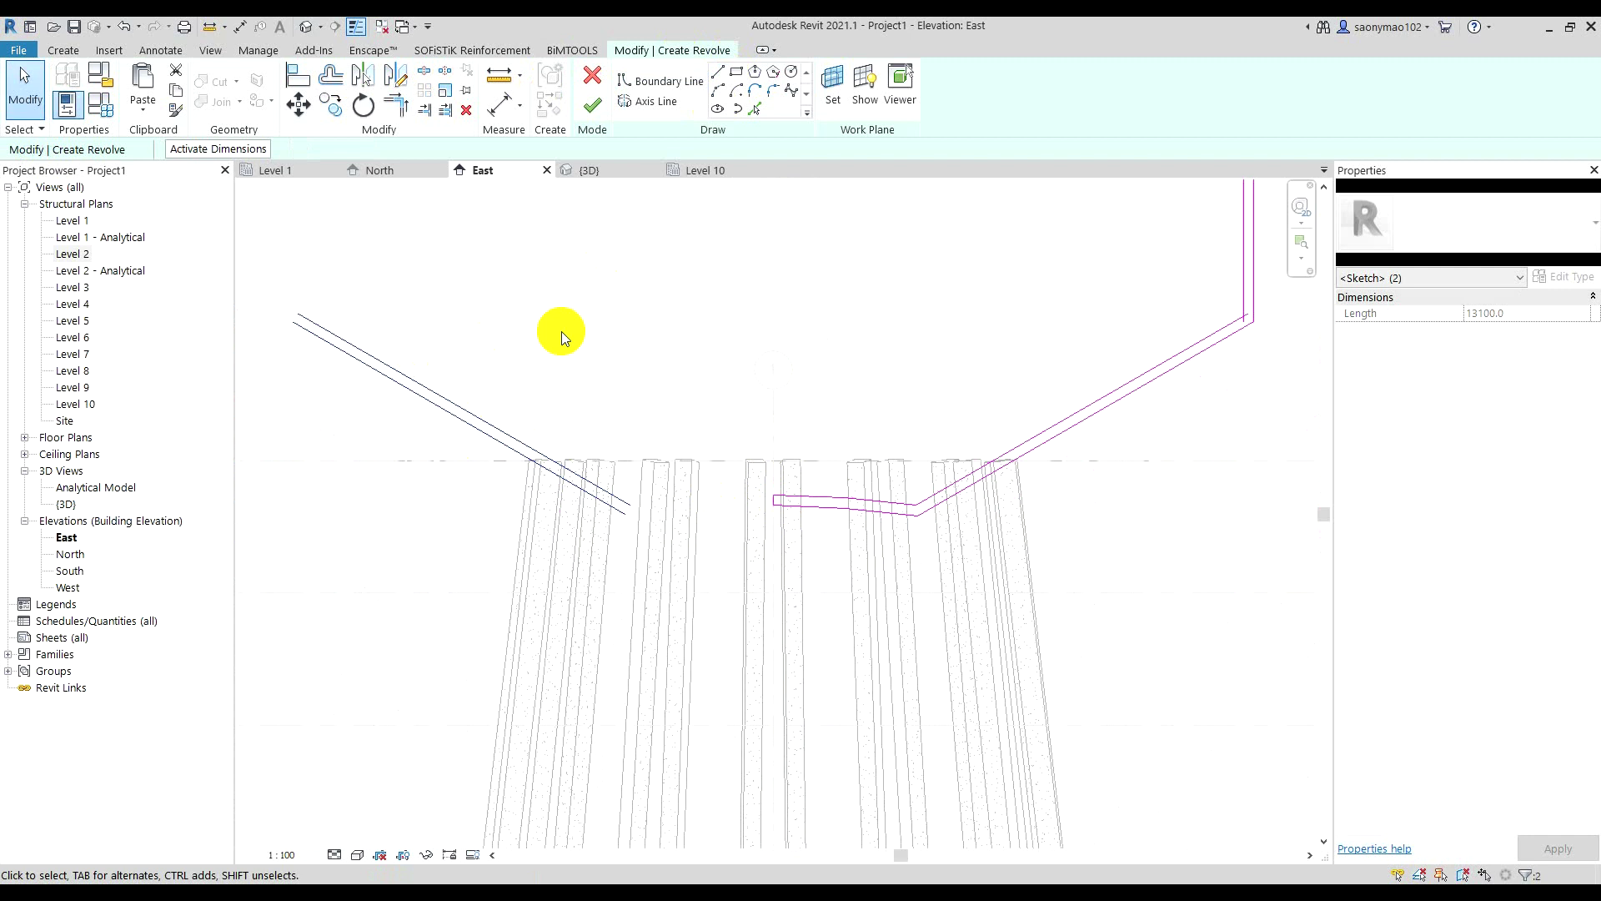
key(Delete)
- Move both curved floor lines up to meet the right sloping walls
mouse_move(765, 436)
middle_down()
mouse_move(814, 519)
mouse_move(792, 574)
middle_up()
scroll(792, 574, up, 2)
drag(789, 582, 753, 510)
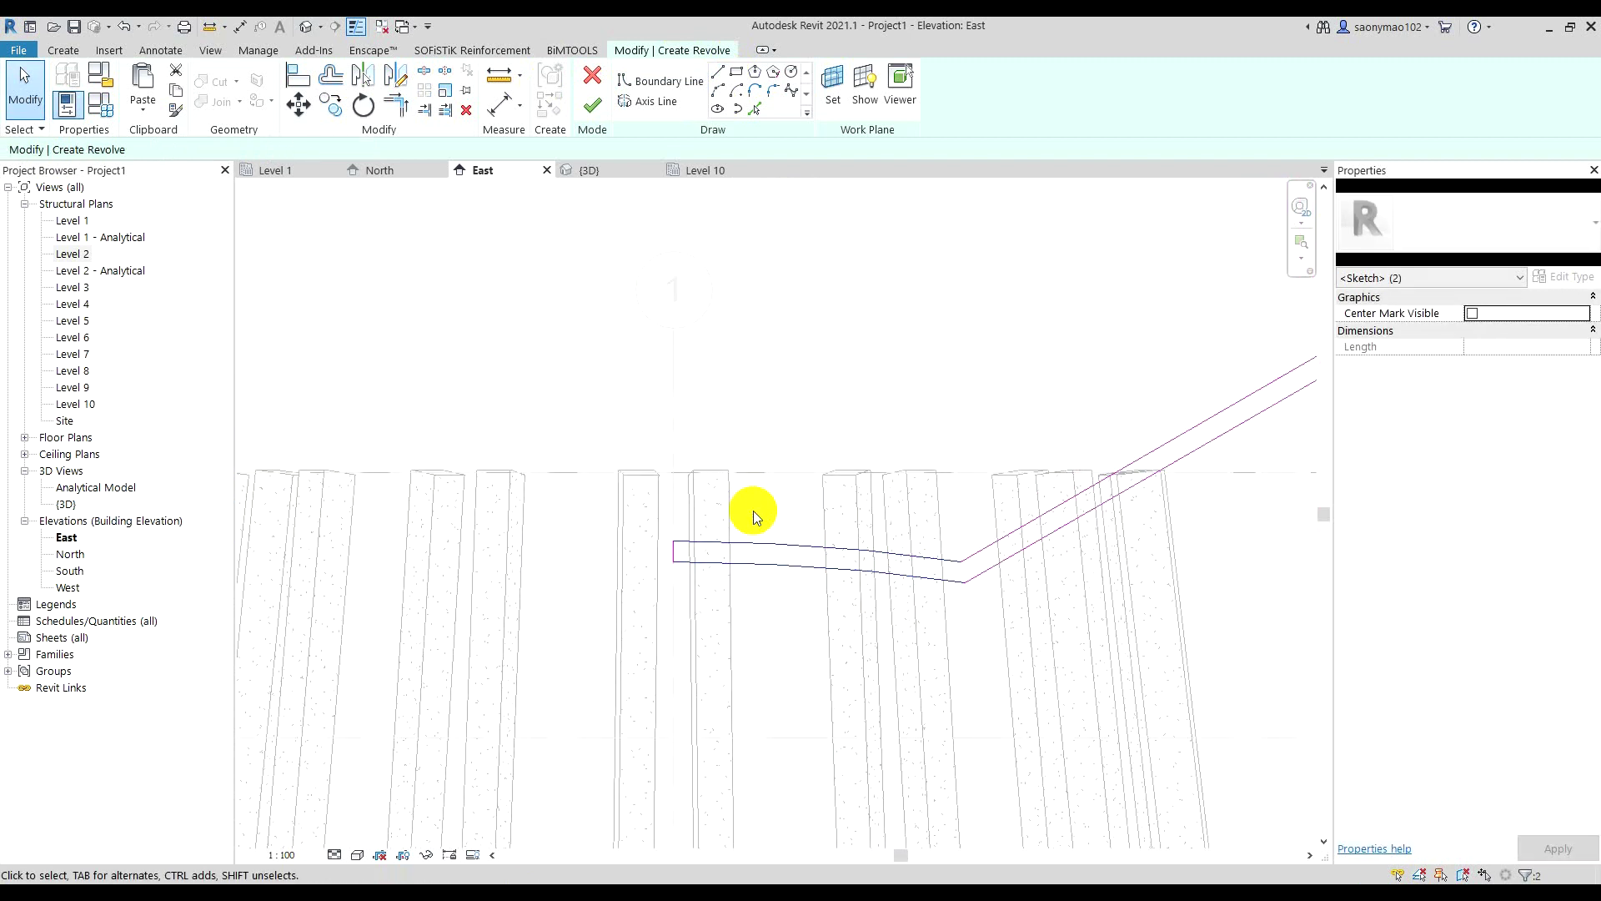
mouse_move(760, 543)
mouse_down()
mouse_move(762, 376)
mouse_move(745, 400)
mouse_up()
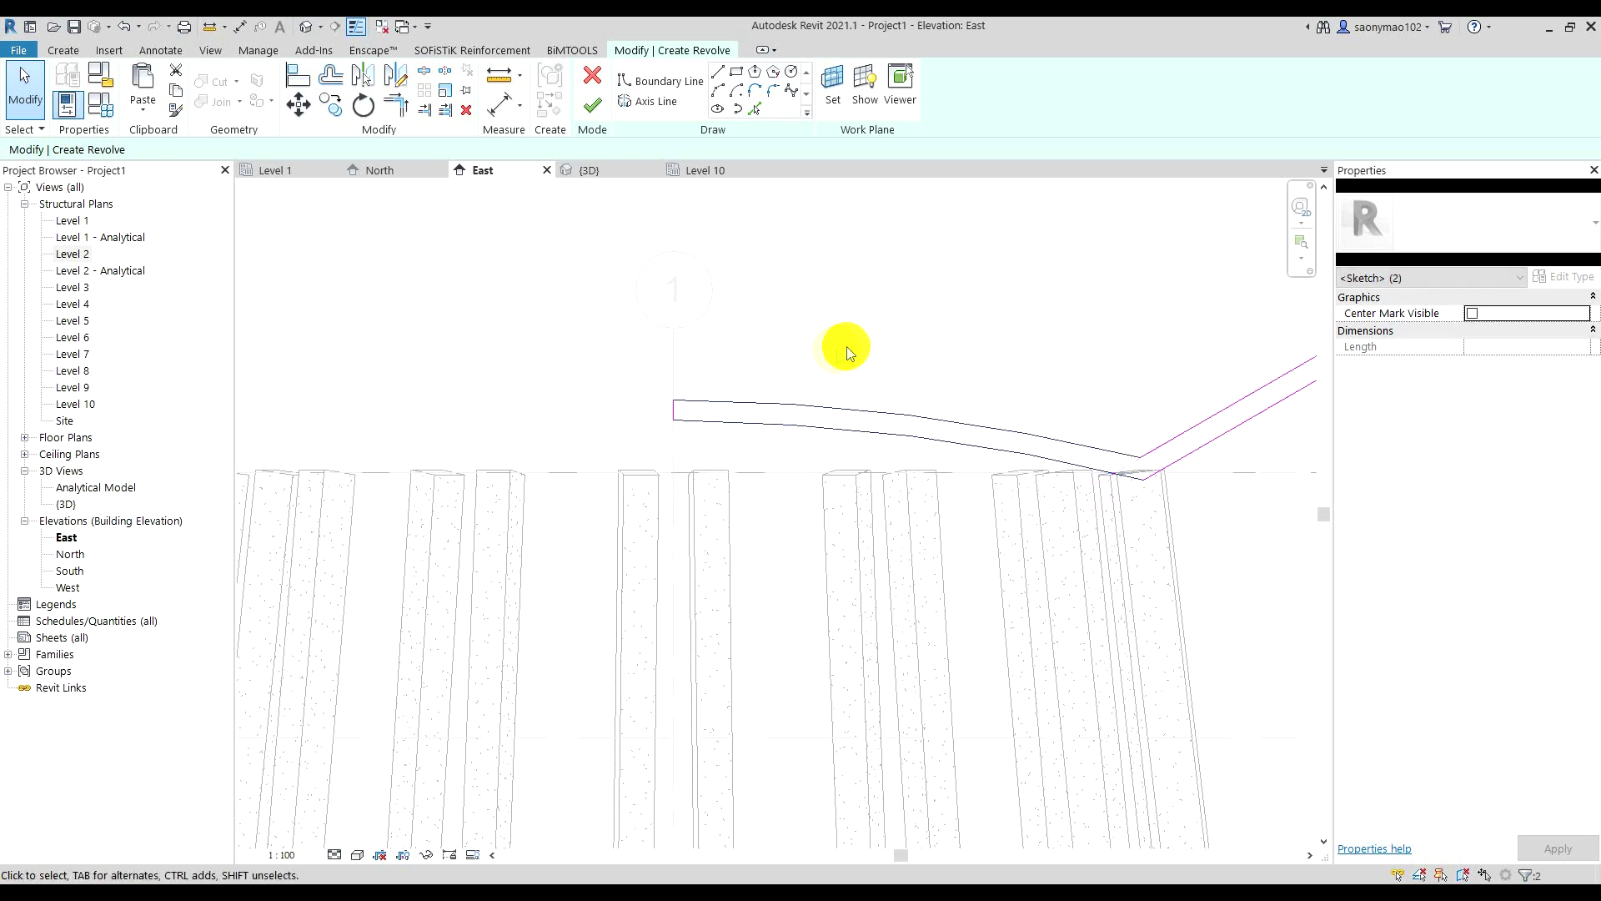
click(847, 347)
scroll(1162, 511, up, 2)
scroll(1132, 528, up, 2)
middle_drag(1133, 528, 1059, 549)
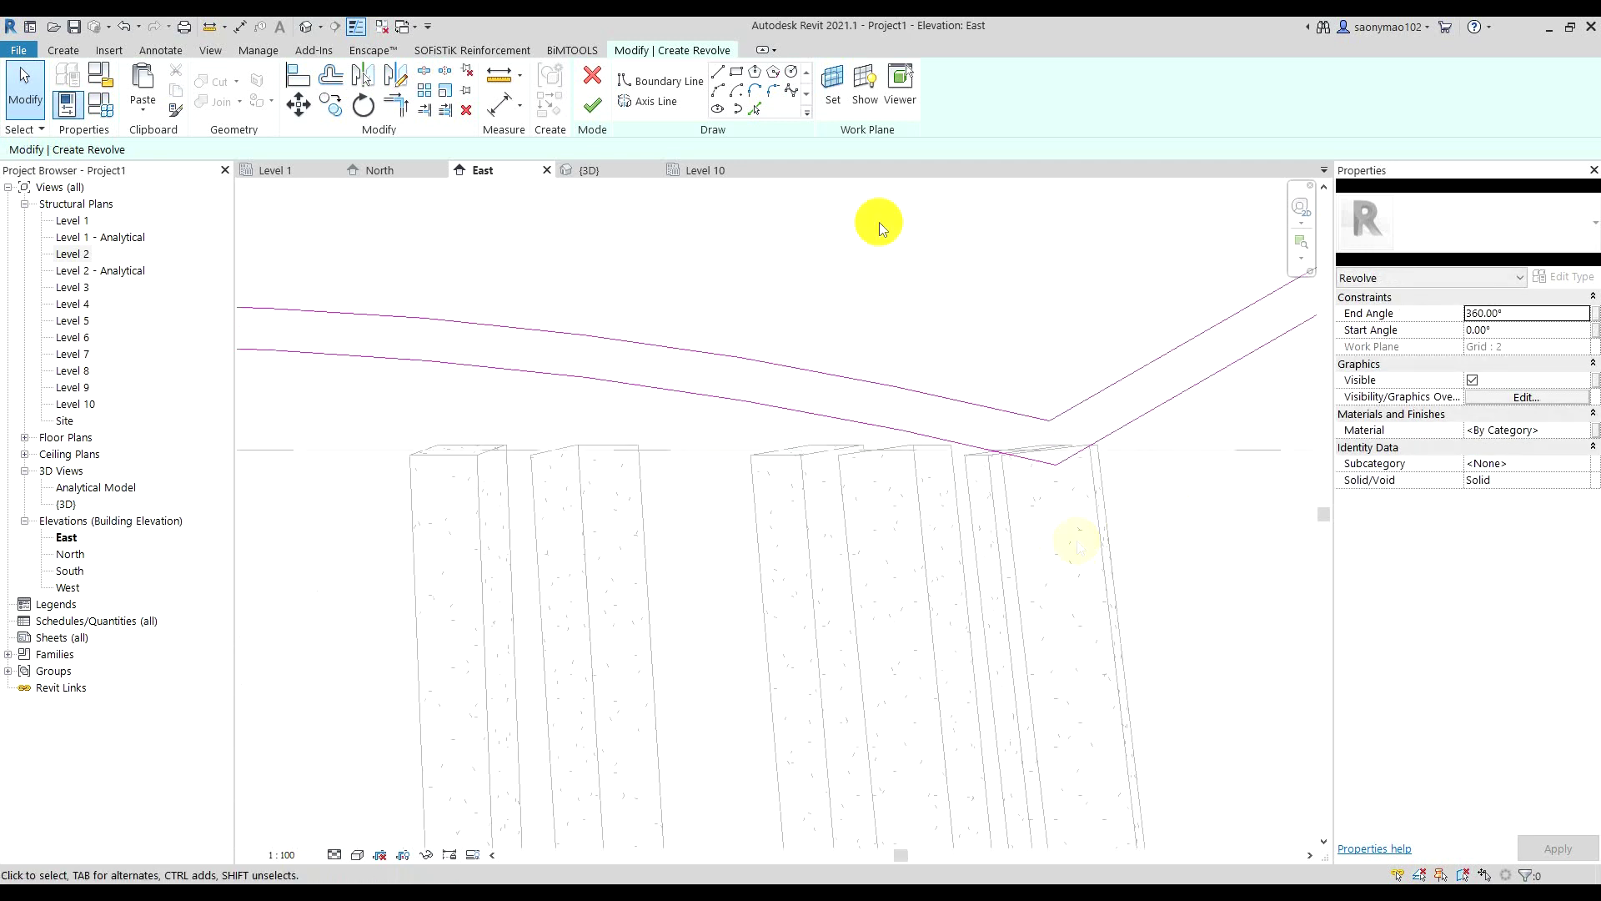
- Start a new boundary line near the right floor corner
click(718, 74)
scroll(1094, 498, up, 3)
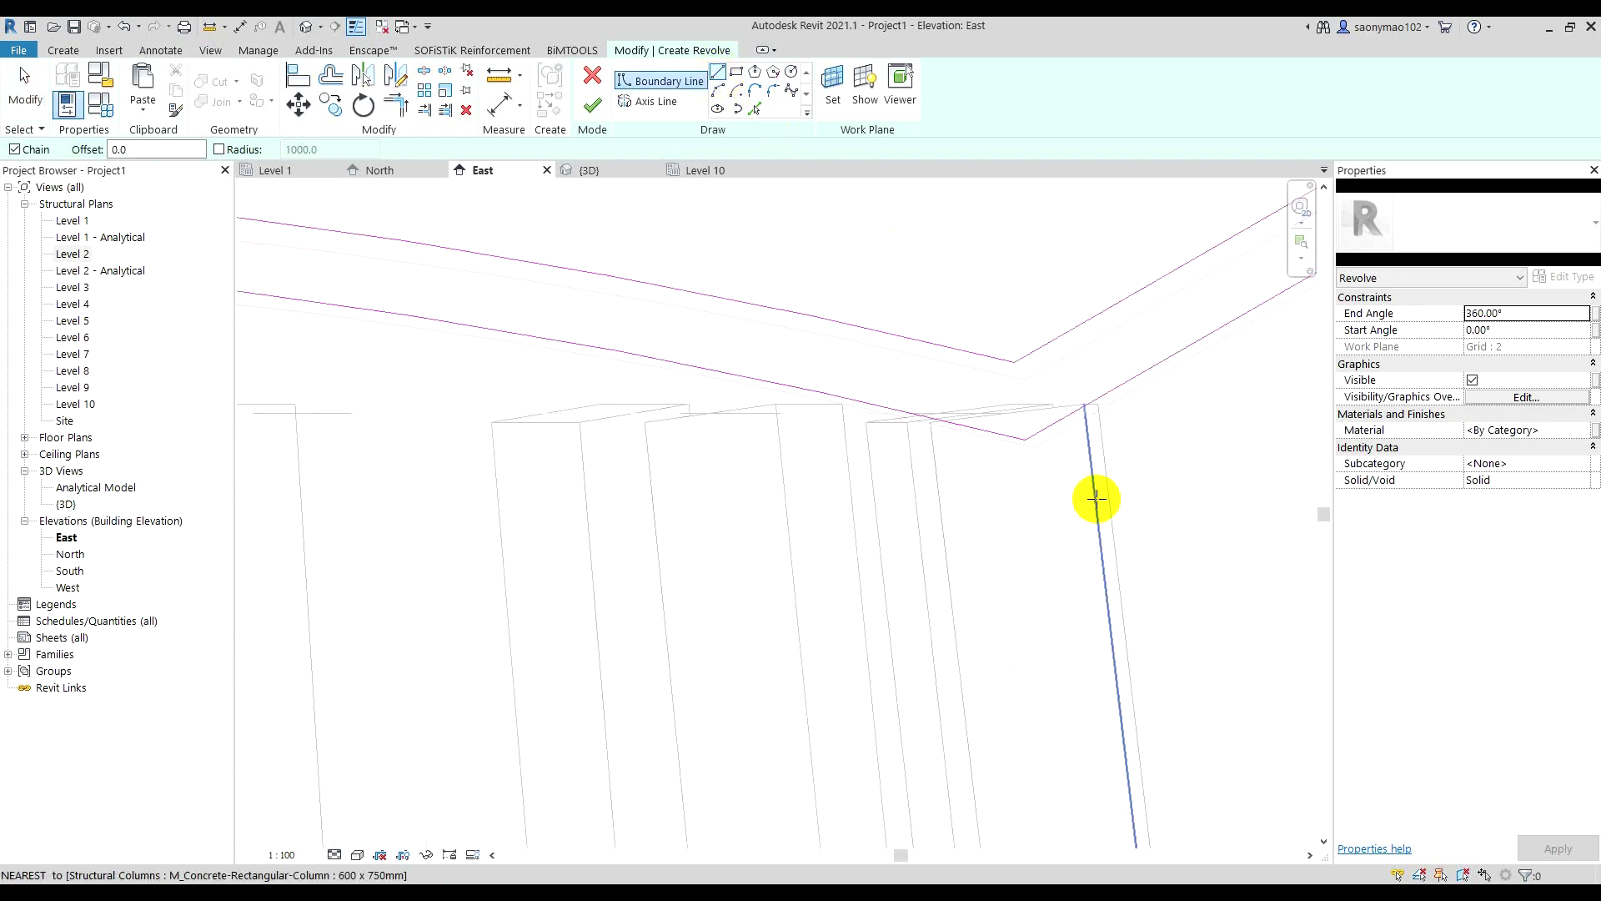
scroll(1076, 417, up, 1)
- Draw the ledge outline: 600 down, 450 across, then up past the sloped floor
scroll(1075, 418, up, 1)
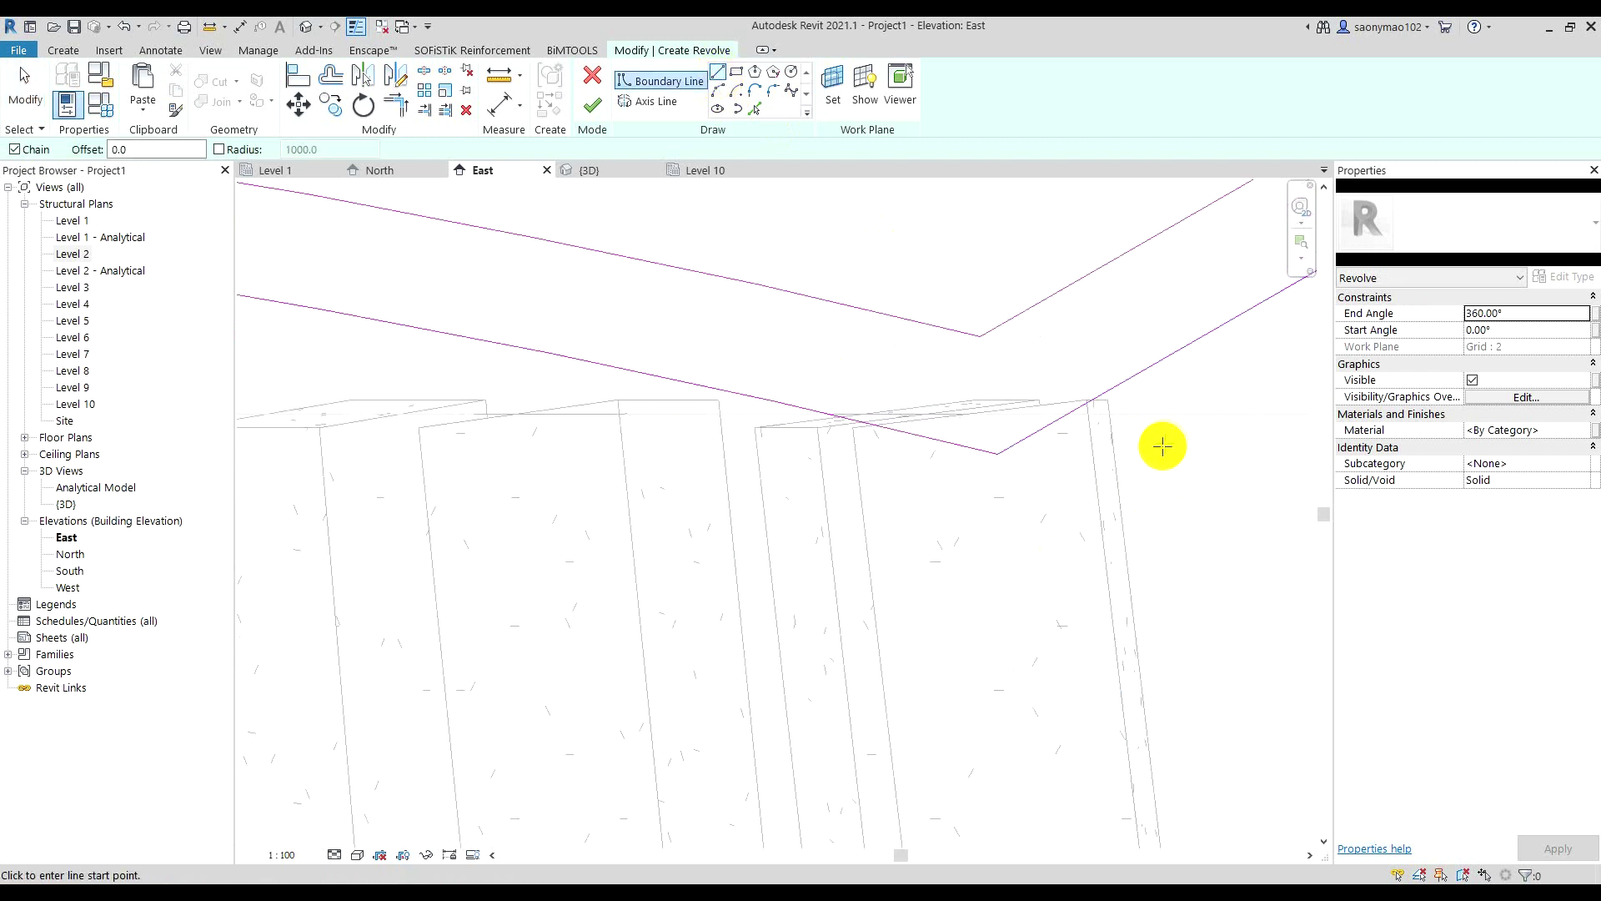
click(1093, 400)
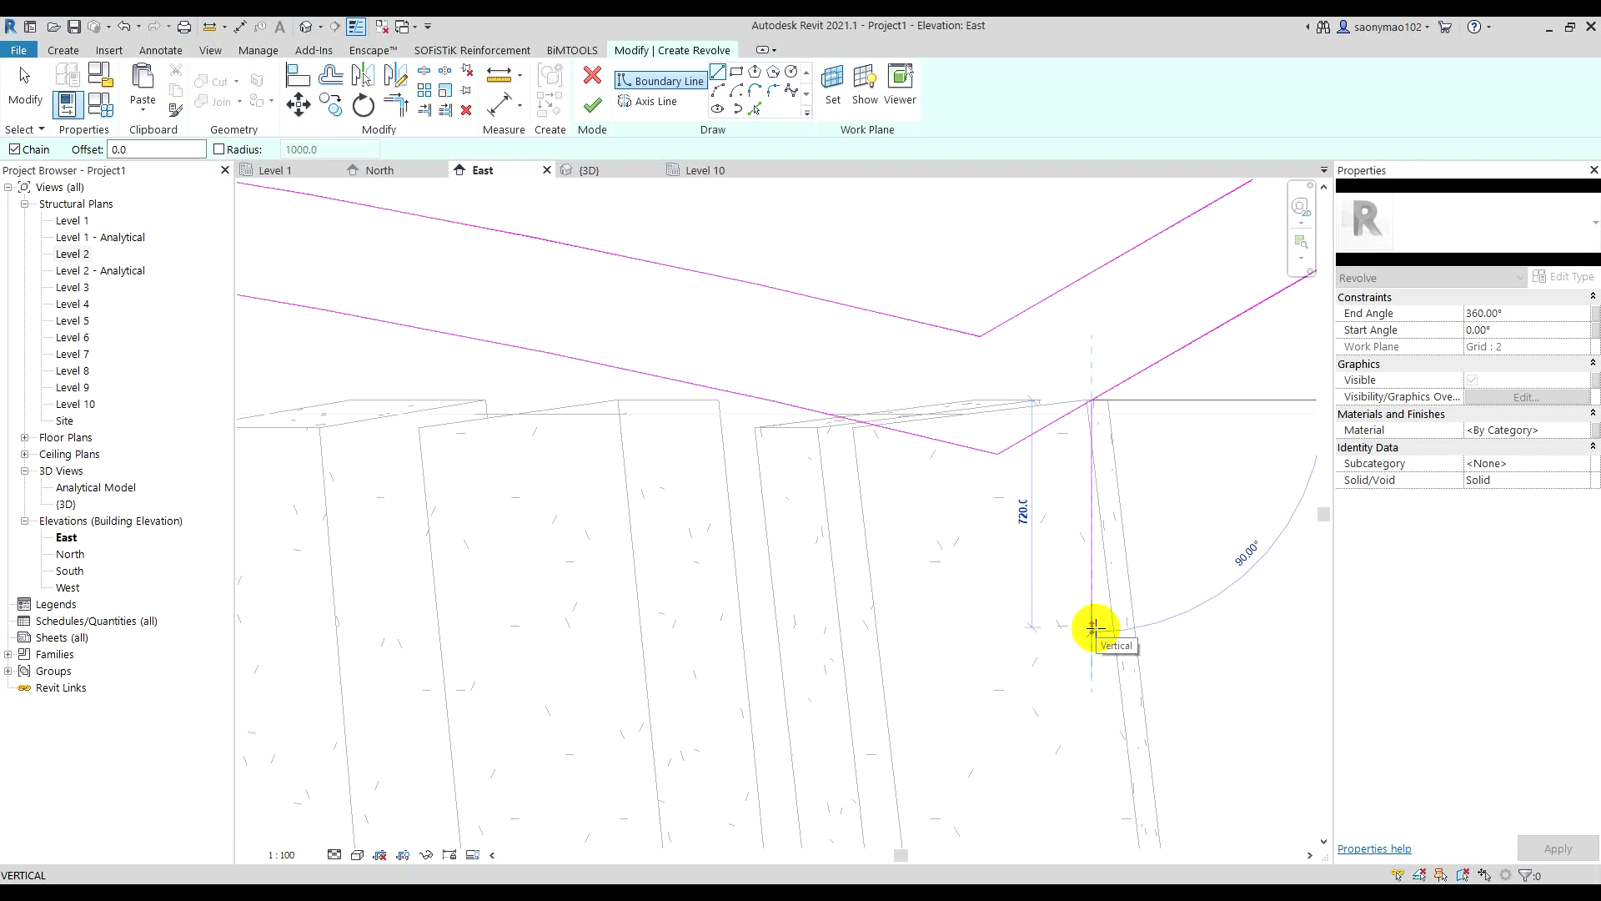
text(600)
key(Return)
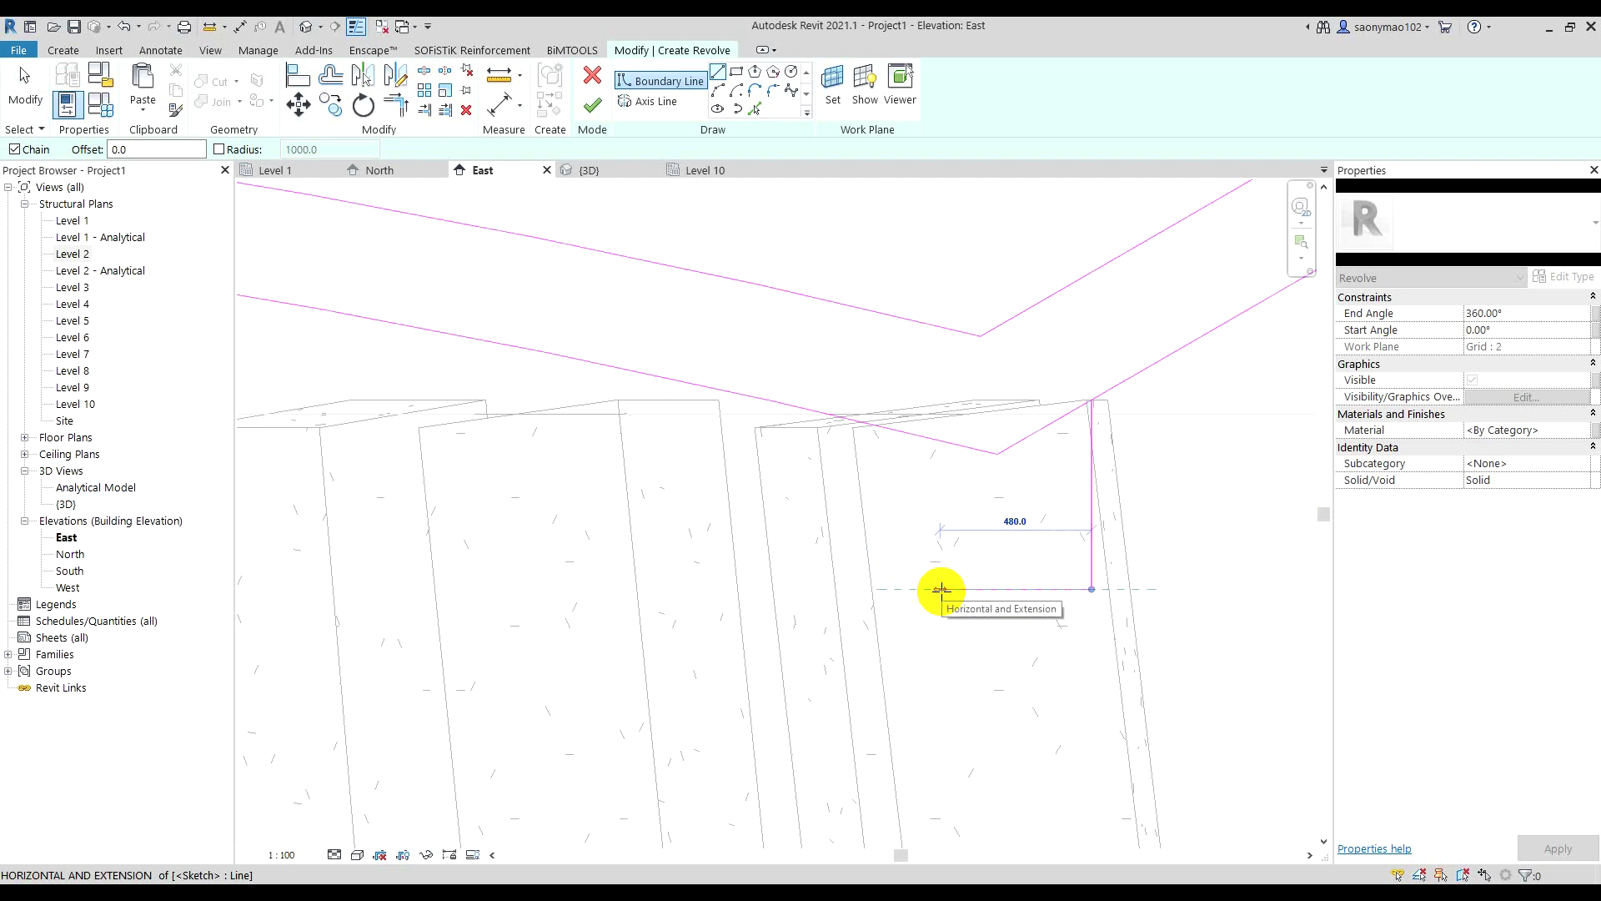
text(450)
key(Return)
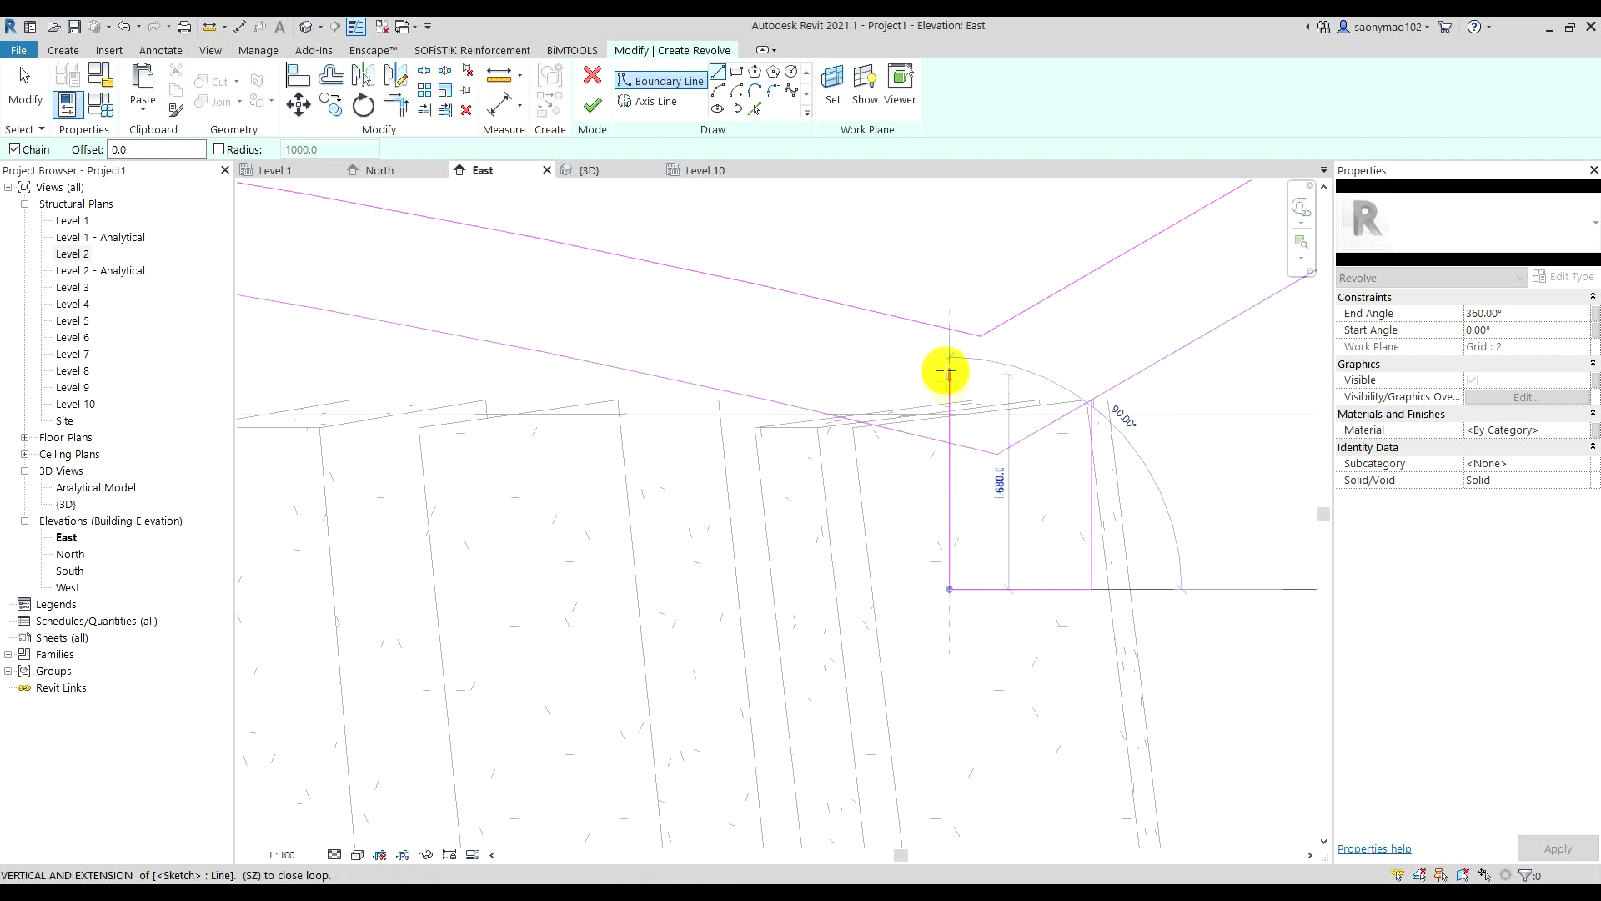
click(945, 367)
key(Escape)
key(Escape)
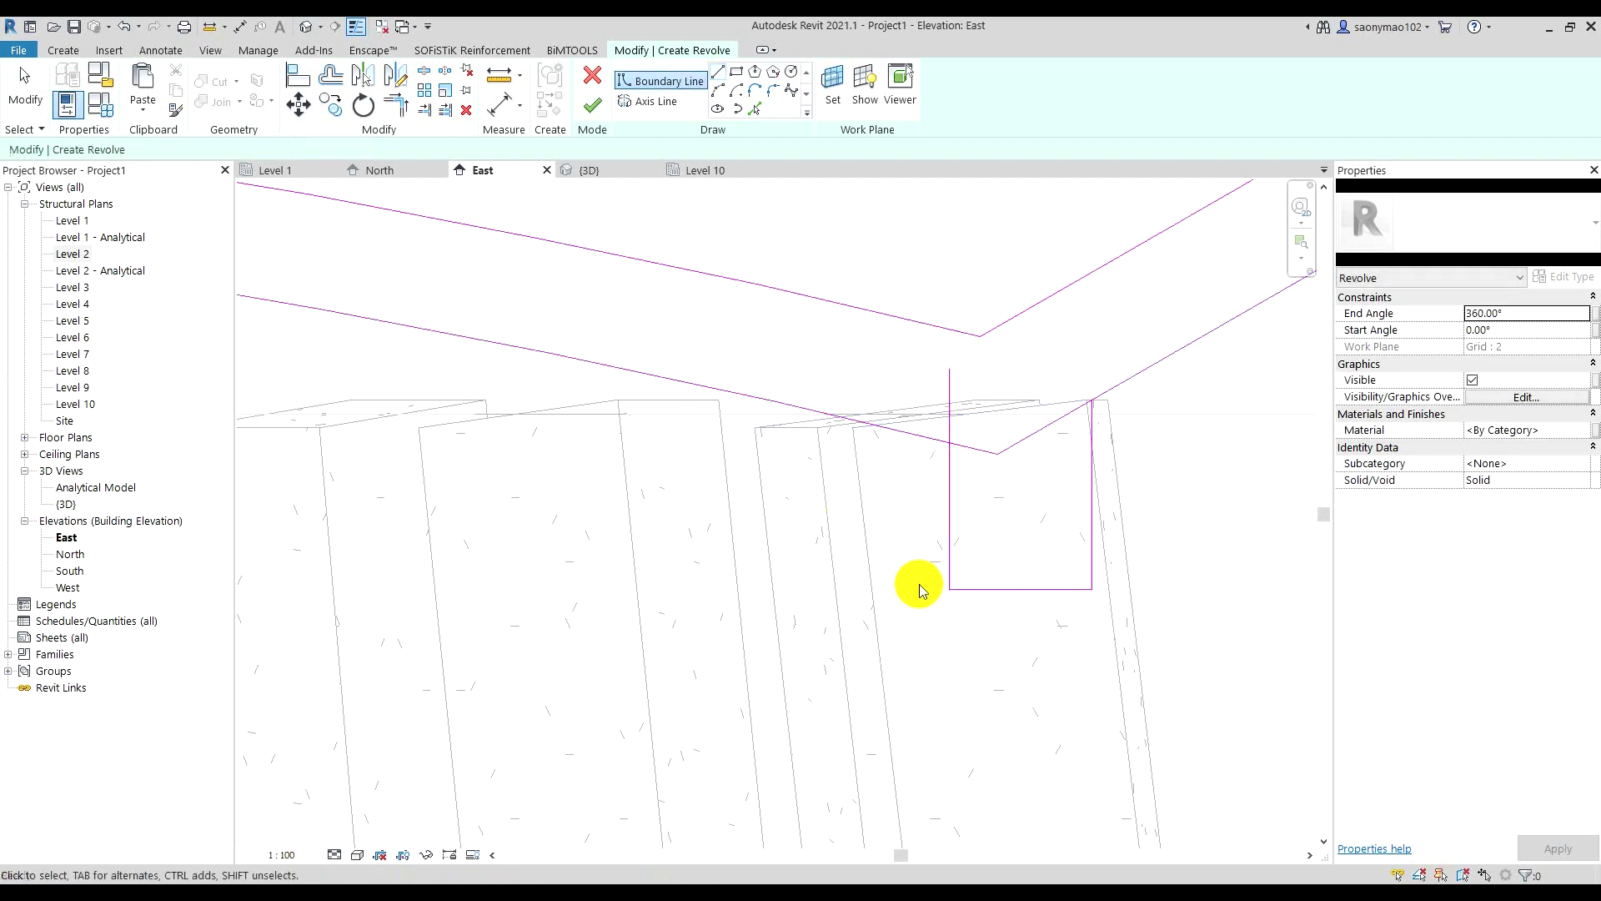
- Trim the ledge side and sloped floor line to meet at a corner
key(t)
key(r)
click(918, 437)
click(950, 488)
click(1084, 480)
click(1129, 382)
scroll(1001, 517, down, 2)
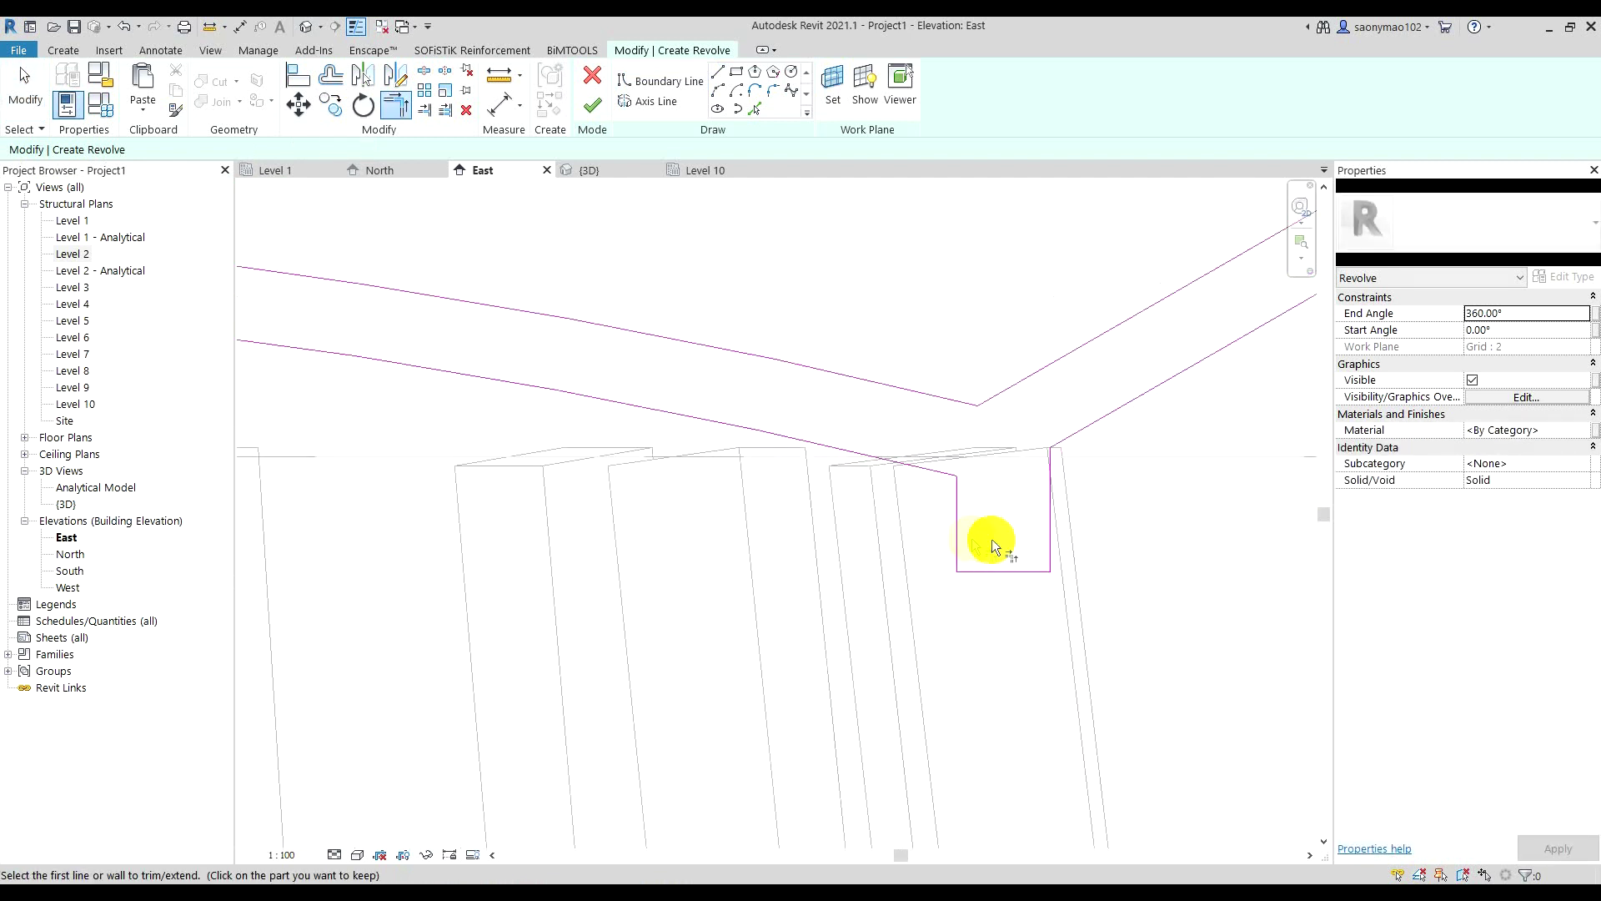
scroll(1039, 520, up, 1)
scroll(1039, 520, up, 1)
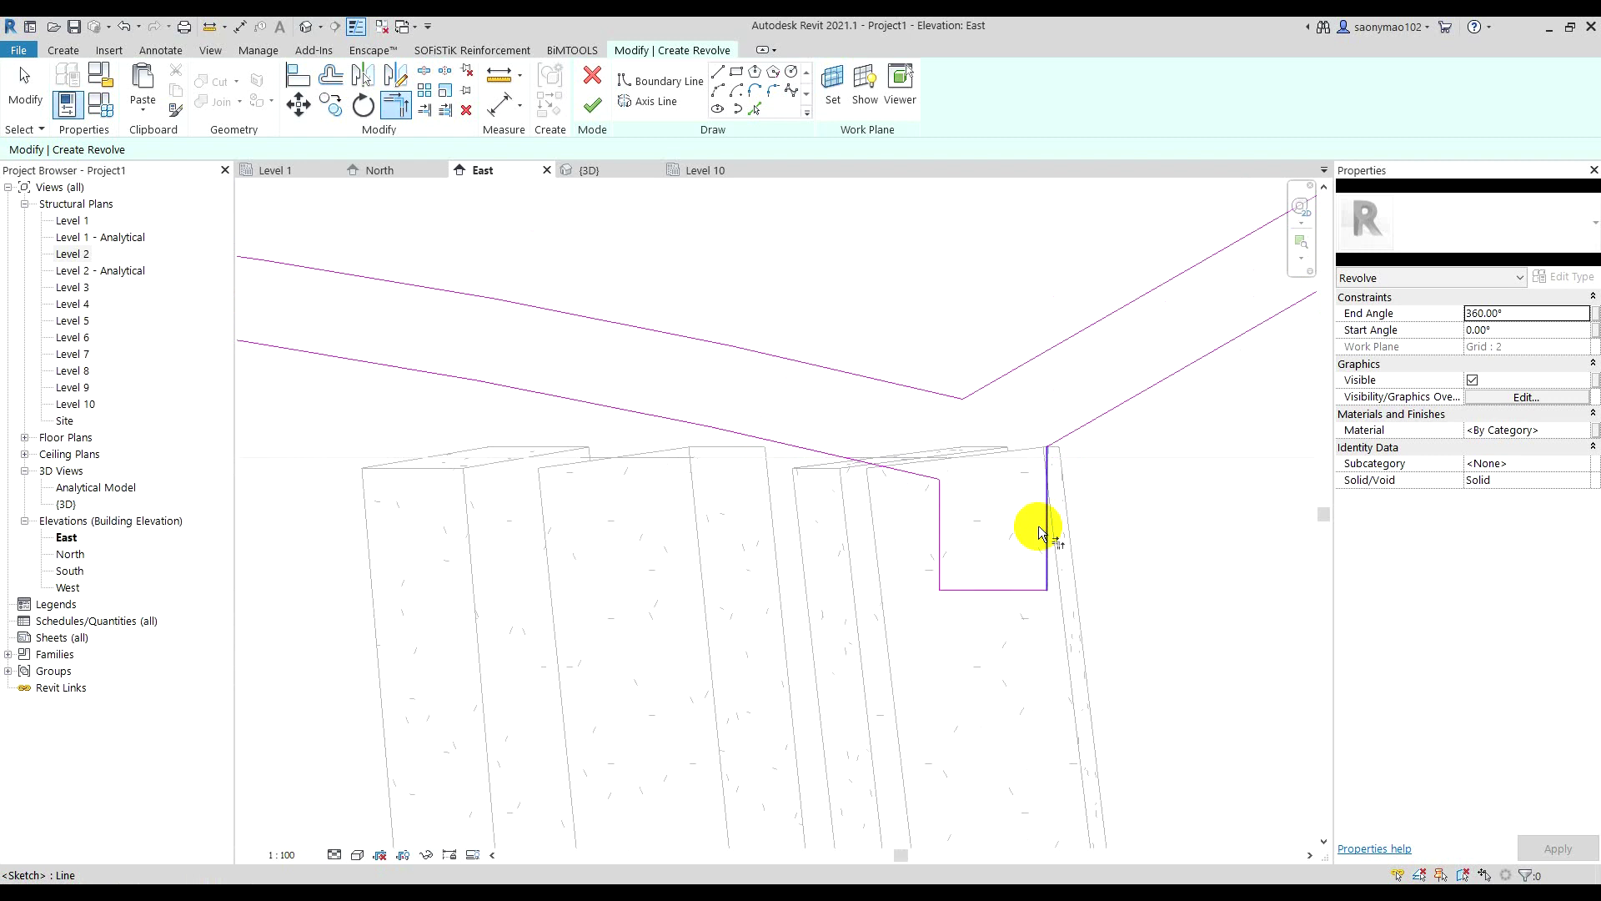
key(Escape)
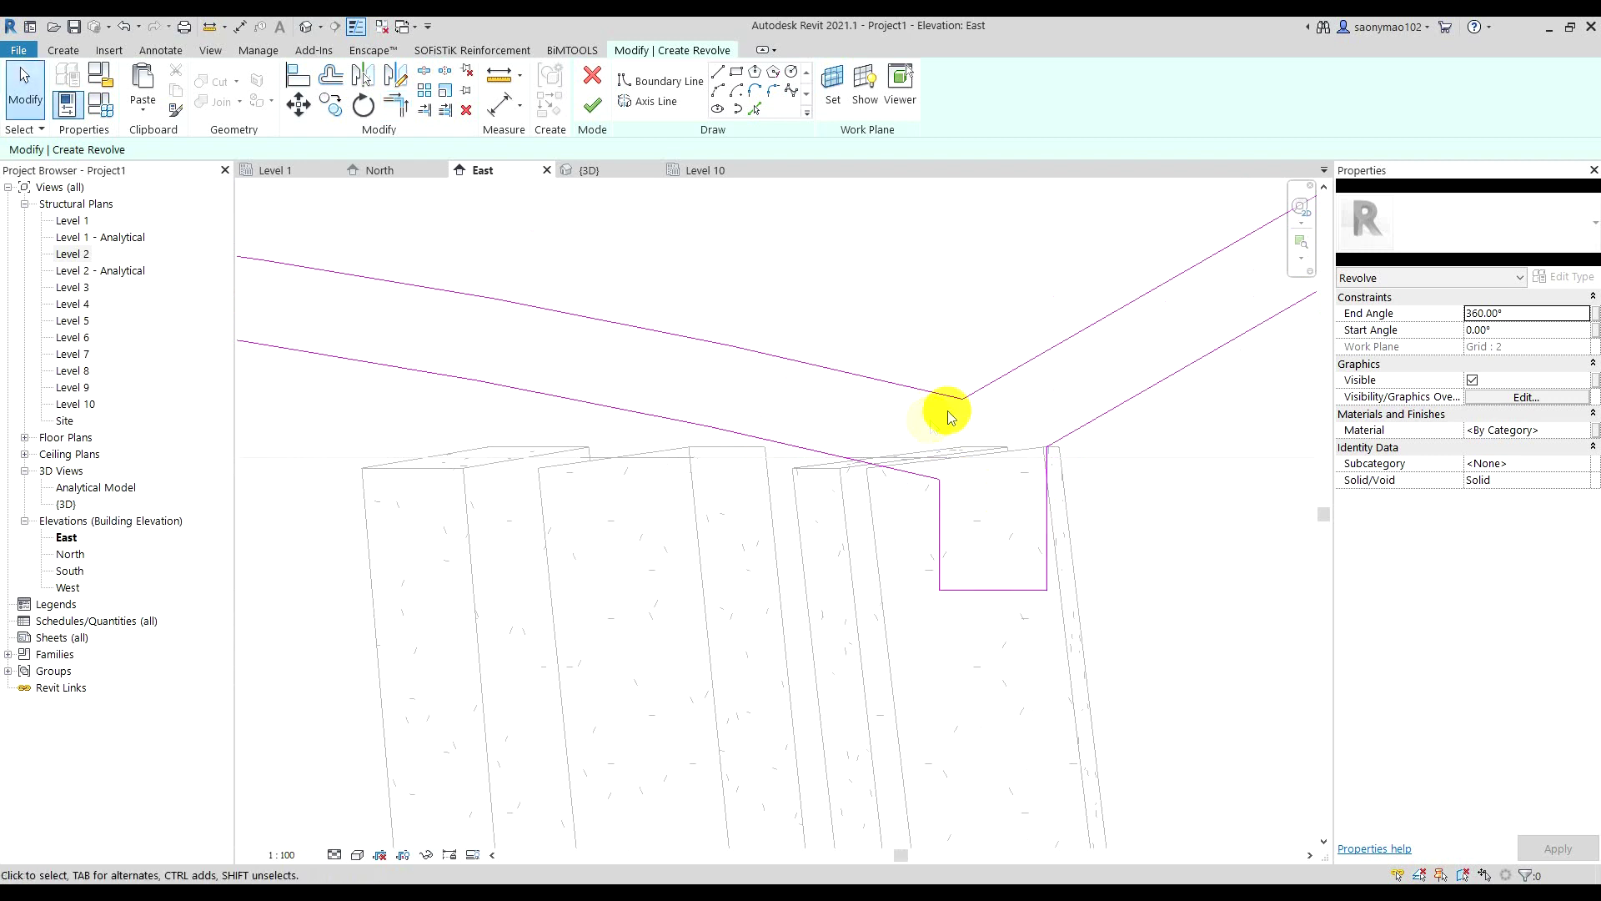
middle_drag(943, 411, 947, 555)
scroll(947, 555, down, 1)
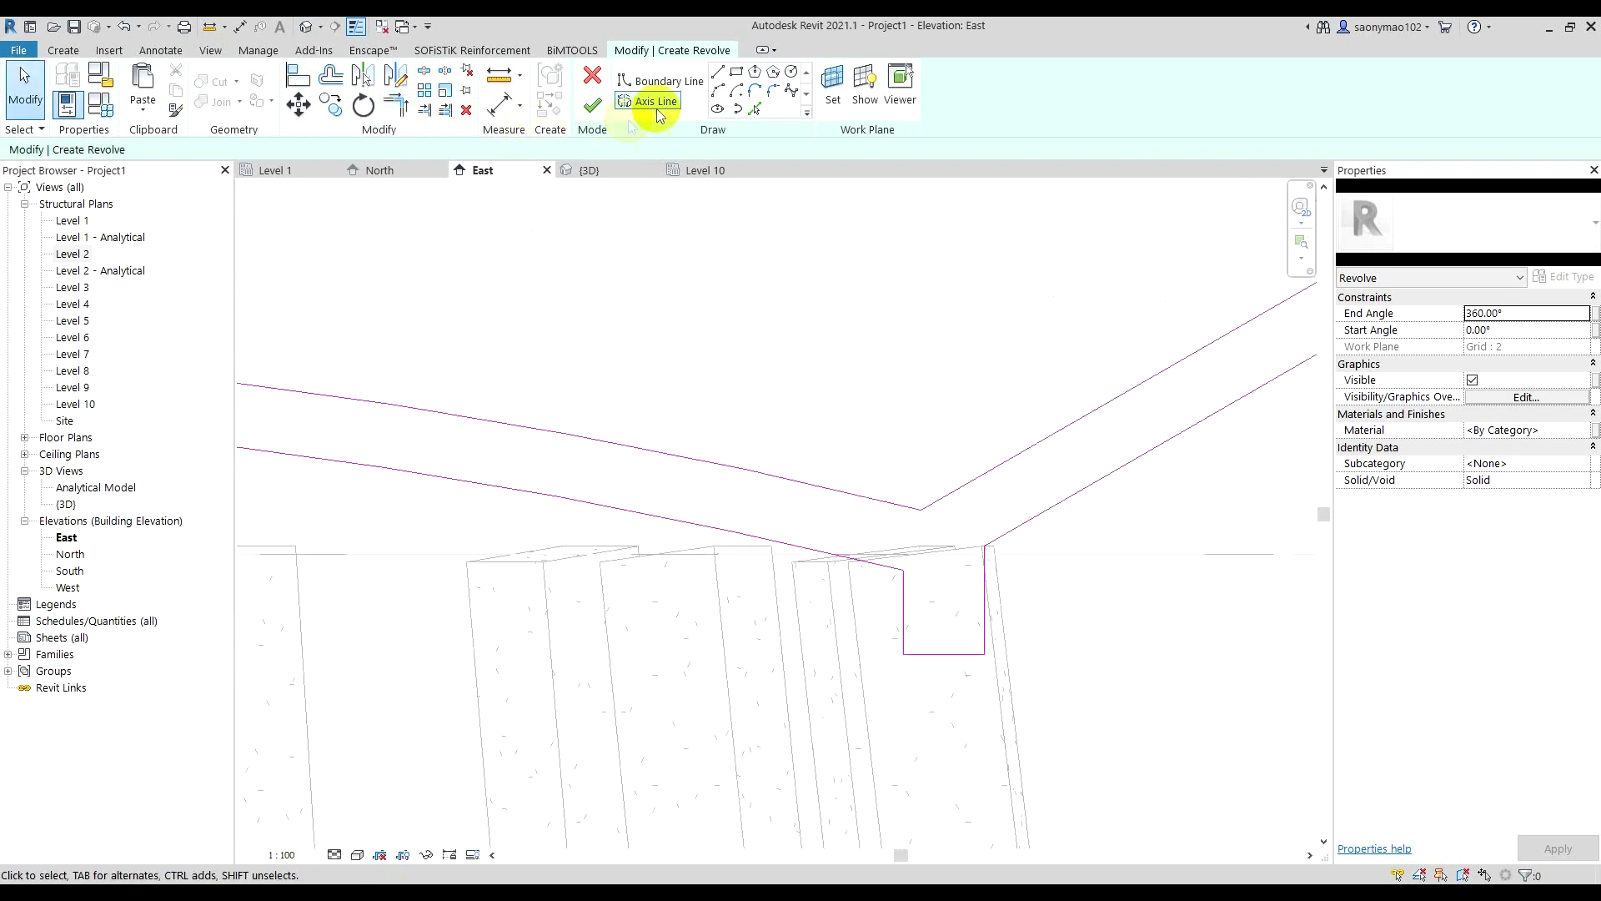
click(717, 73)
scroll(887, 479, up, 2)
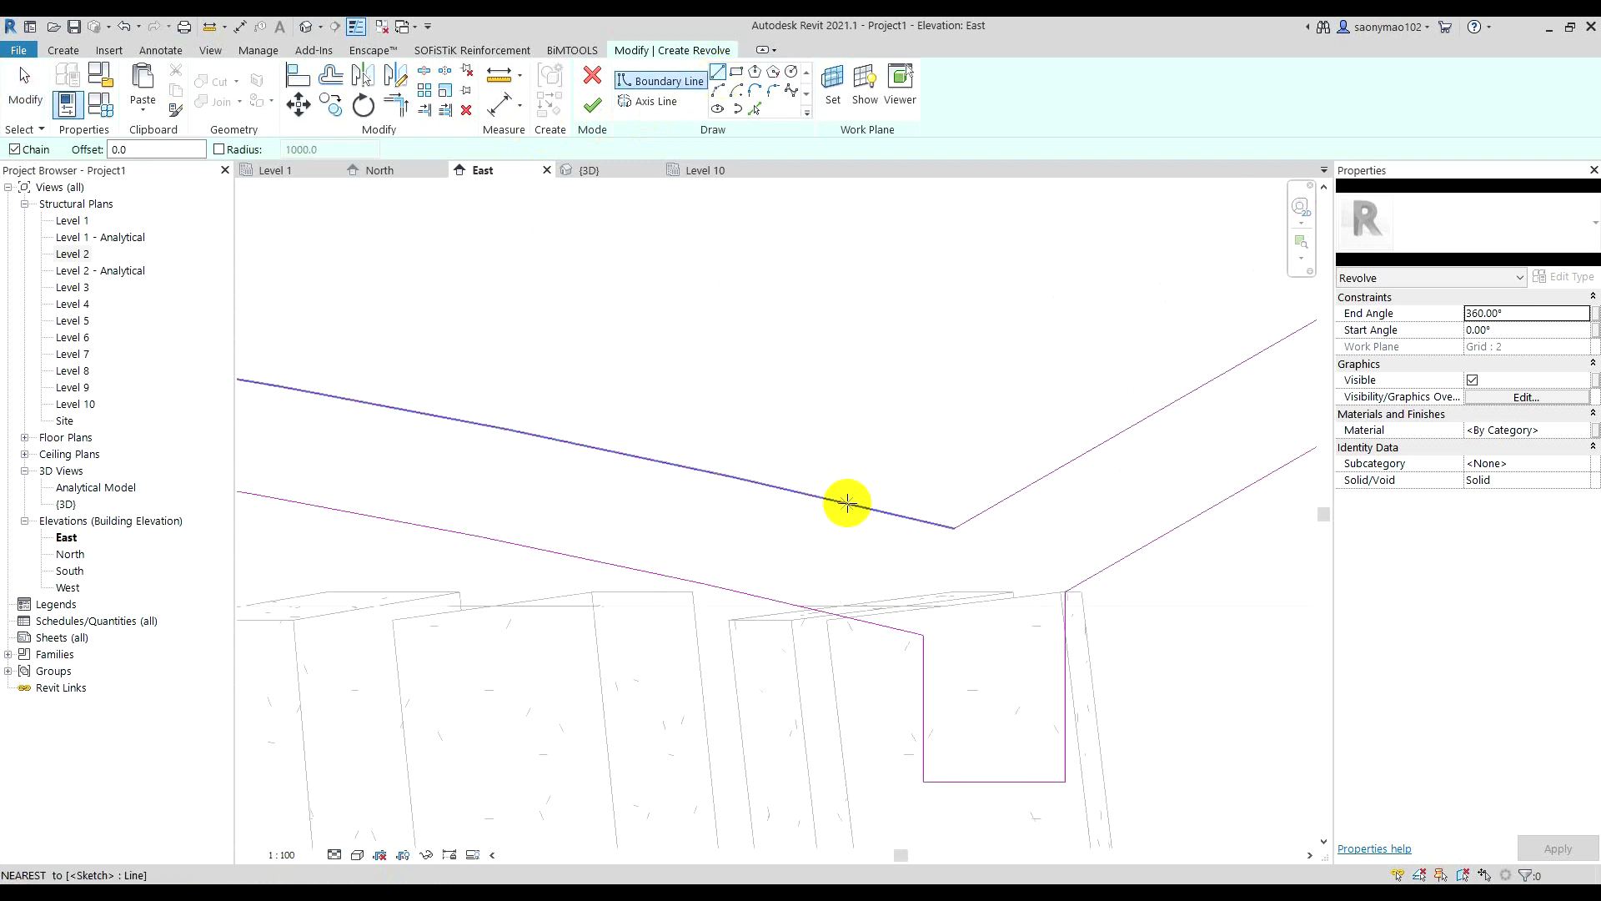
click(847, 502)
click(1003, 502)
key(Escape)
key(Escape)
key(t)
key(r)
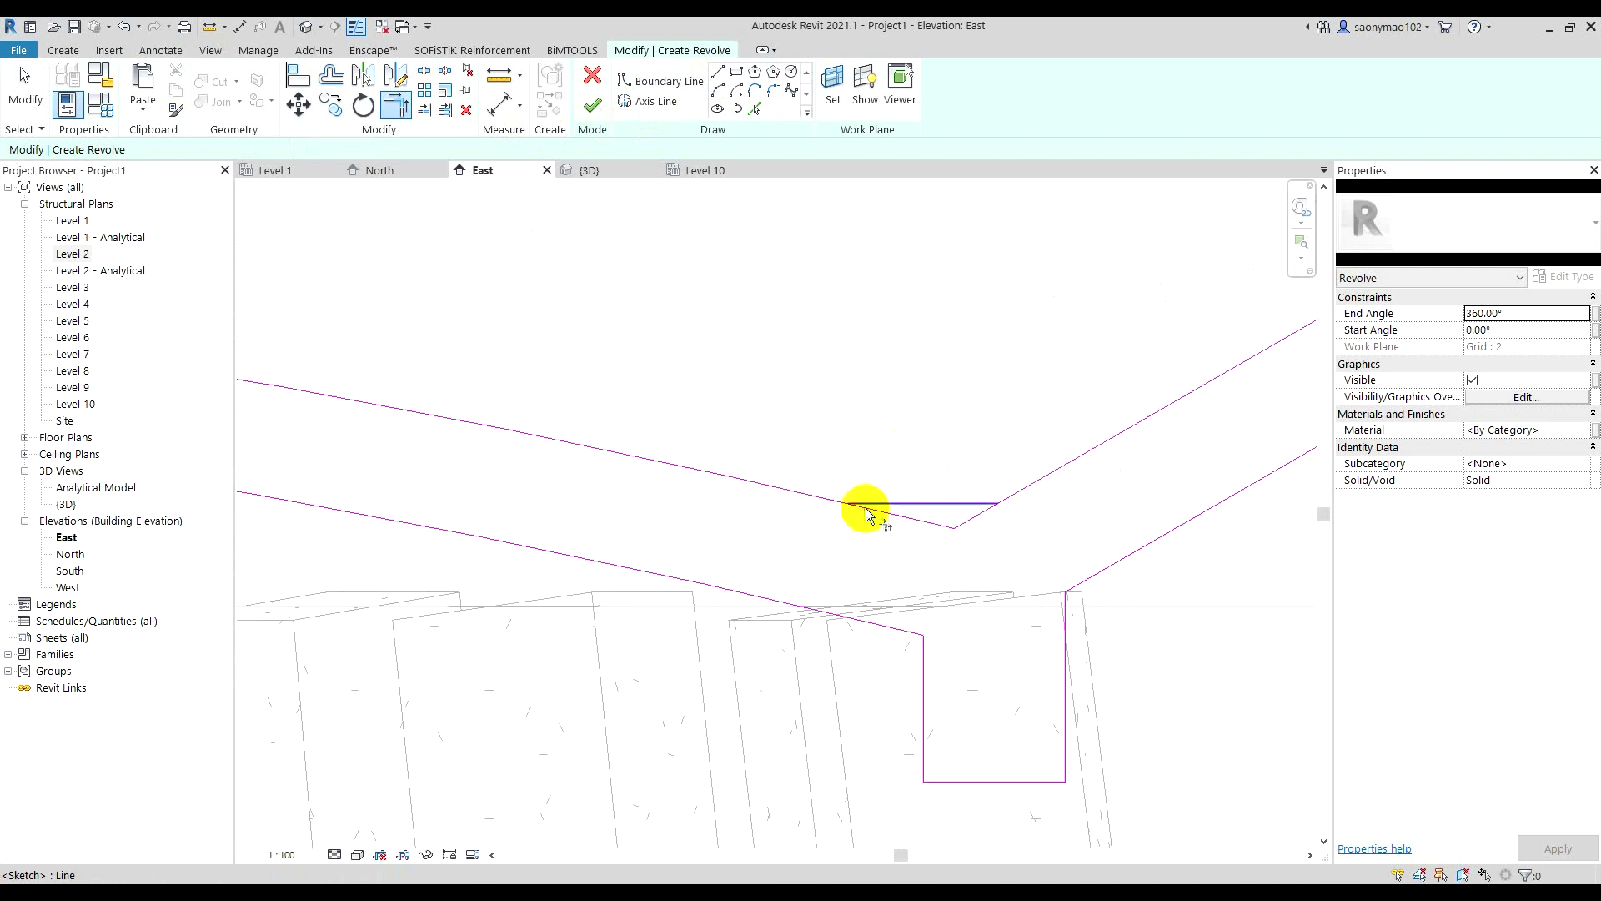
click(834, 502)
click(984, 503)
click(1022, 493)
scroll(972, 517, down, 3)
key(Escape)
scroll(959, 529, down, 1)
drag(642, 508, 600, 388)
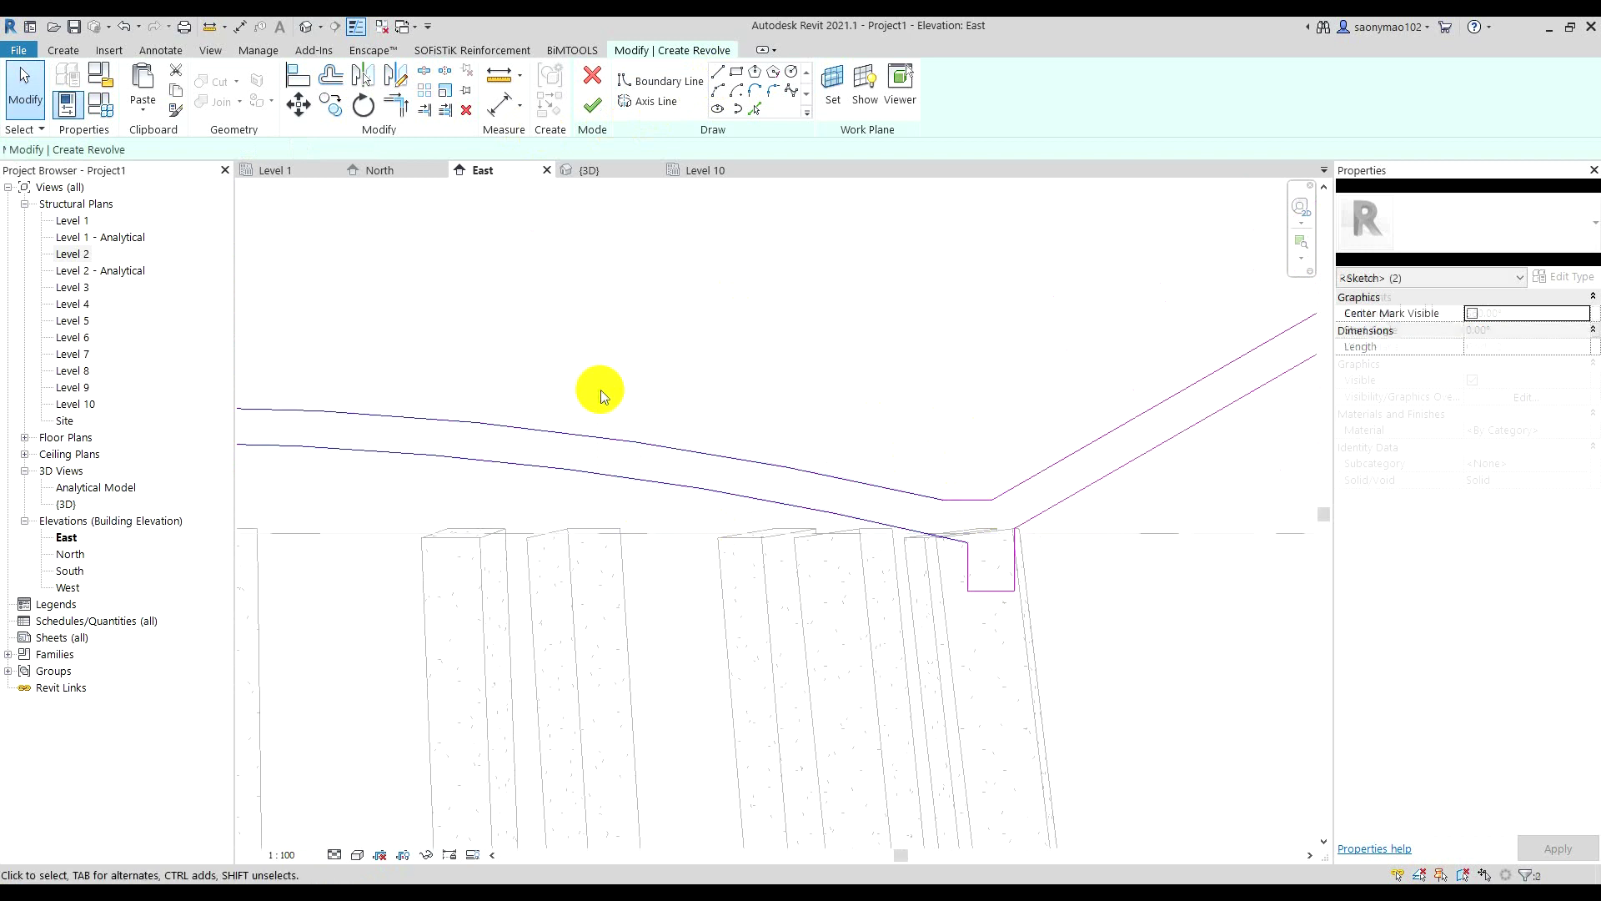
drag(664, 438, 664, 432)
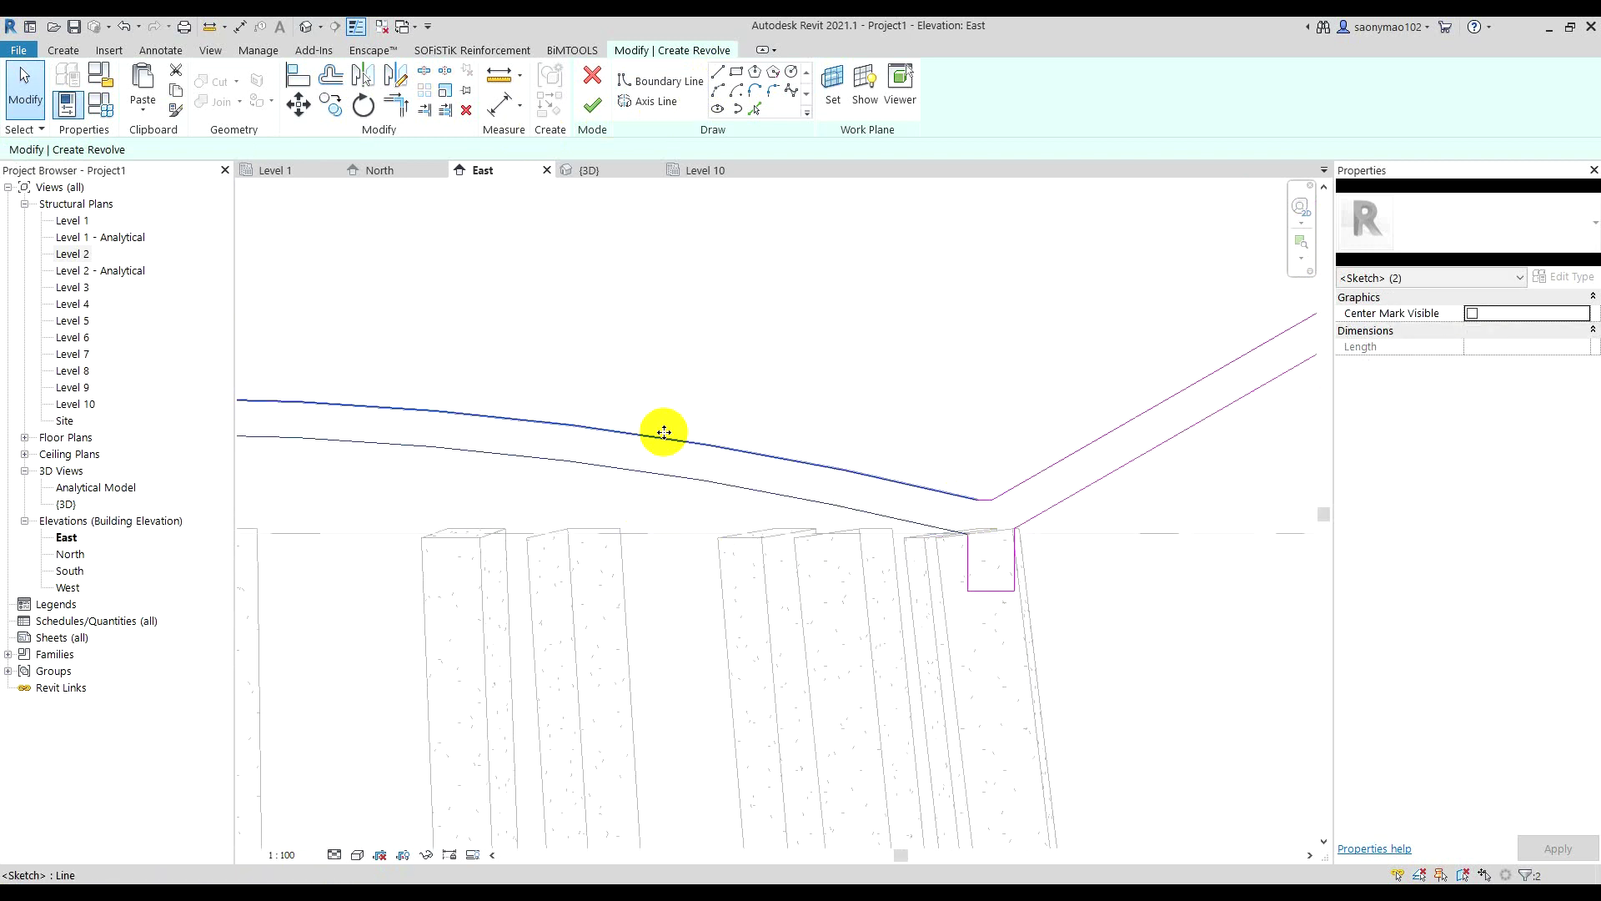
scroll(937, 565, up, 2)
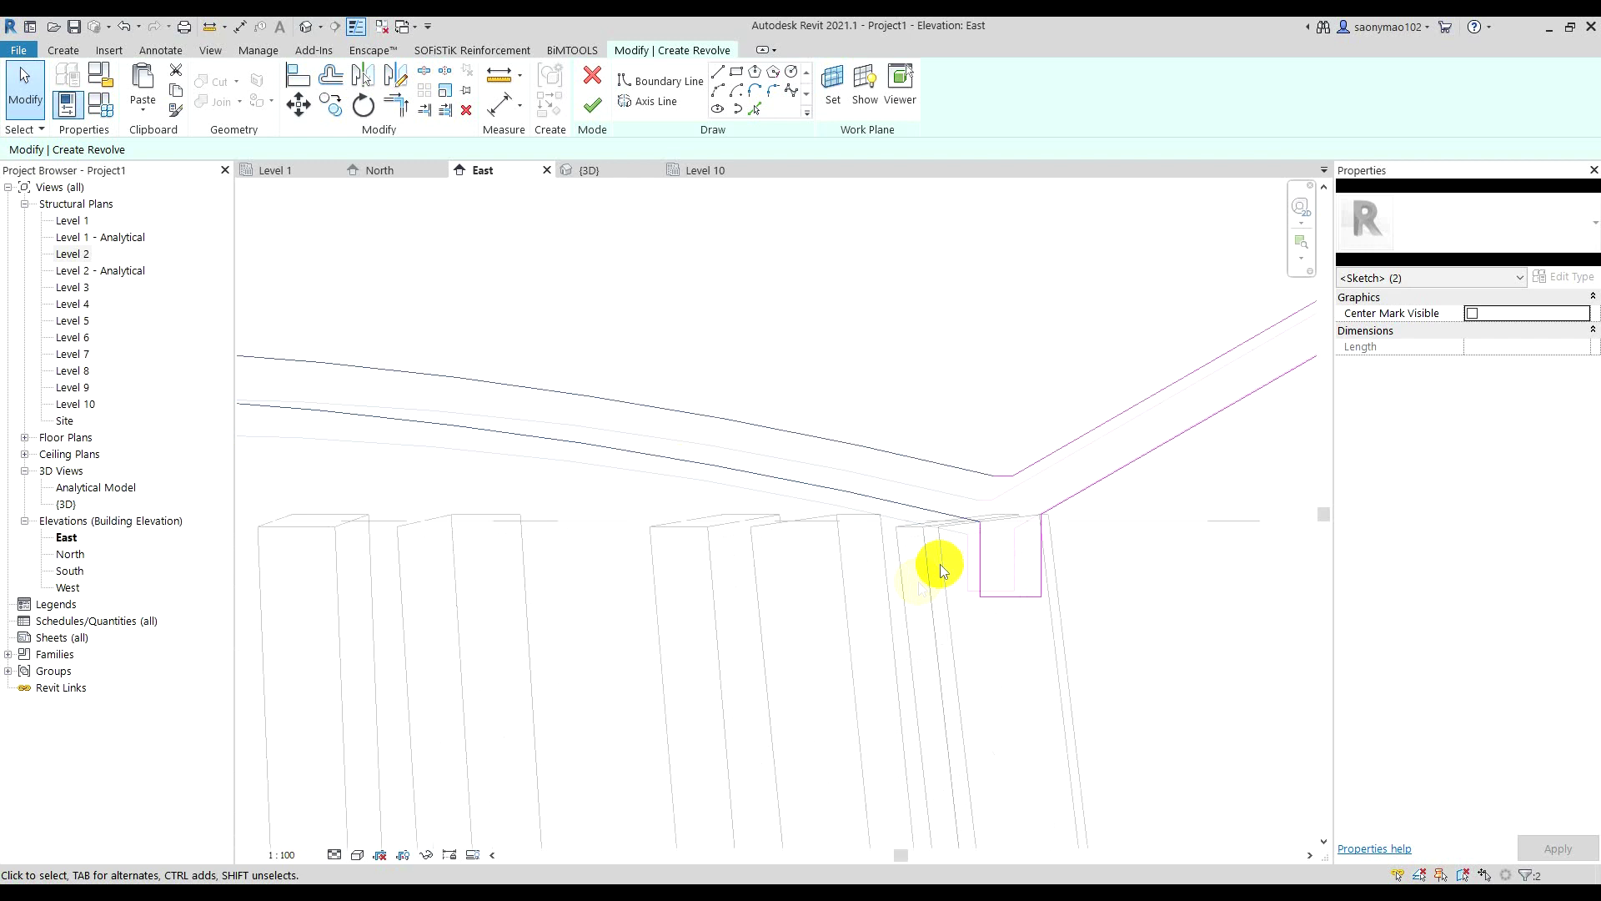
scroll(1104, 528, down, 2)
scroll(1043, 564, down, 2)
scroll(1033, 543, down, 2)
mouse_move(1033, 543)
middle_down()
mouse_move(1115, 567)
mouse_move(1127, 553)
middle_up()
drag(1249, 530, 1158, 407)
key(Up)
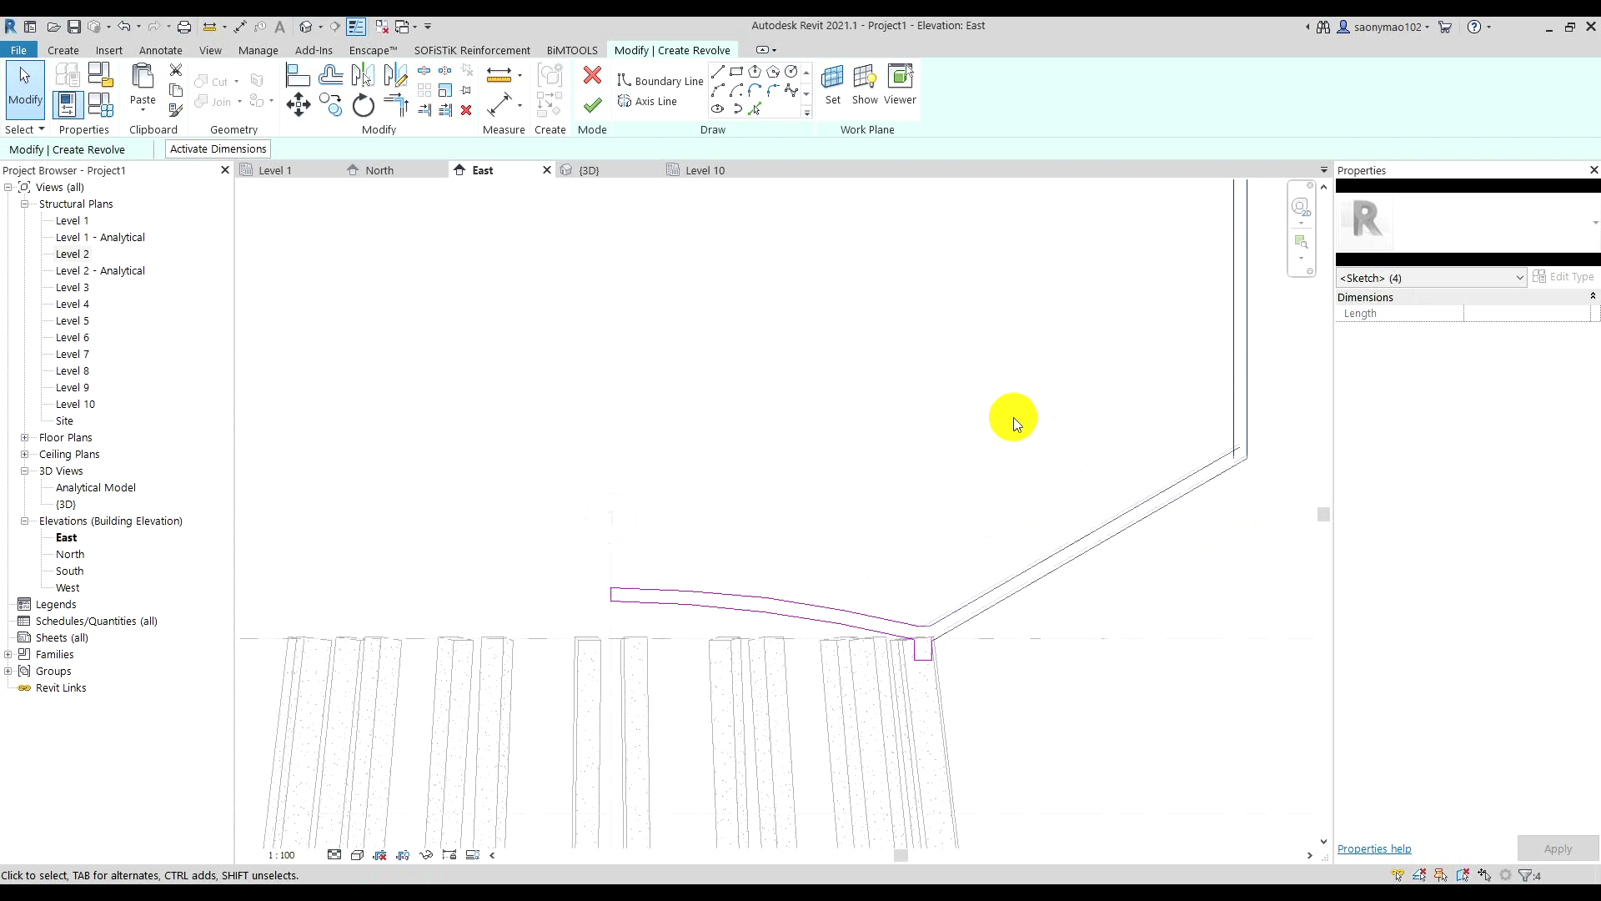
scroll(887, 641, up, 2)
drag(1019, 507, 915, 662)
scroll(915, 661, up, 2)
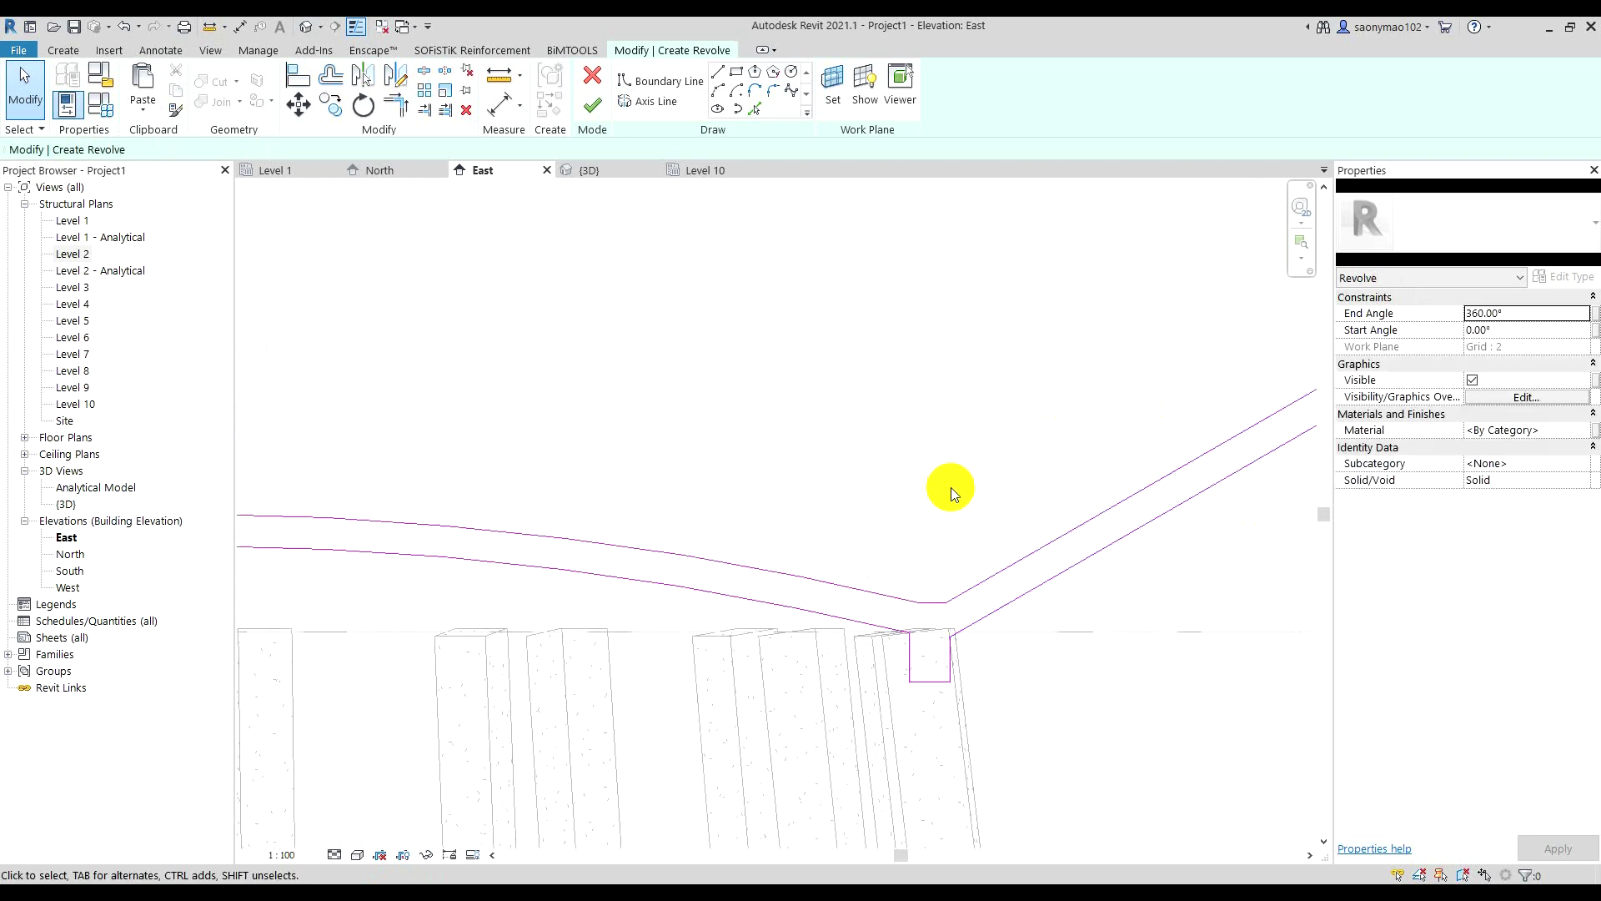
scroll(919, 552, up, 1)
scroll(938, 567, down, 1)
scroll(937, 601, down, 1)
scroll(1062, 593, down, 1)
scroll(1224, 523, down, 1)
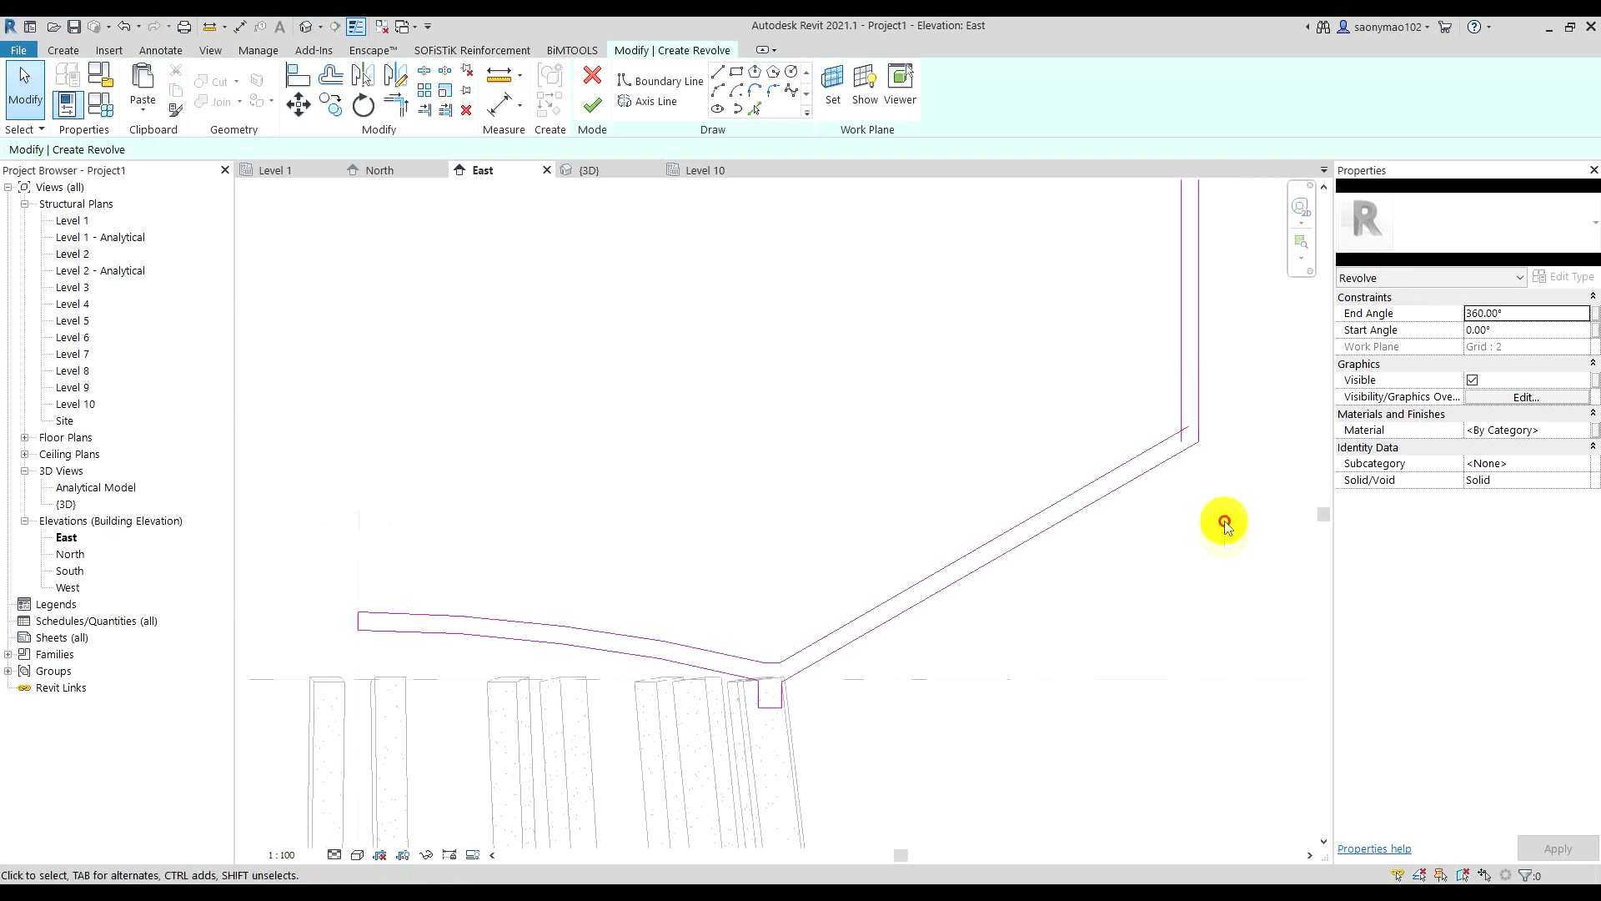
drag(1225, 523, 1087, 388)
click(1088, 388)
scroll(797, 584, up, 1)
scroll(862, 566, up, 1)
scroll(1025, 524, down, 2)
scroll(607, 618, up, 2)
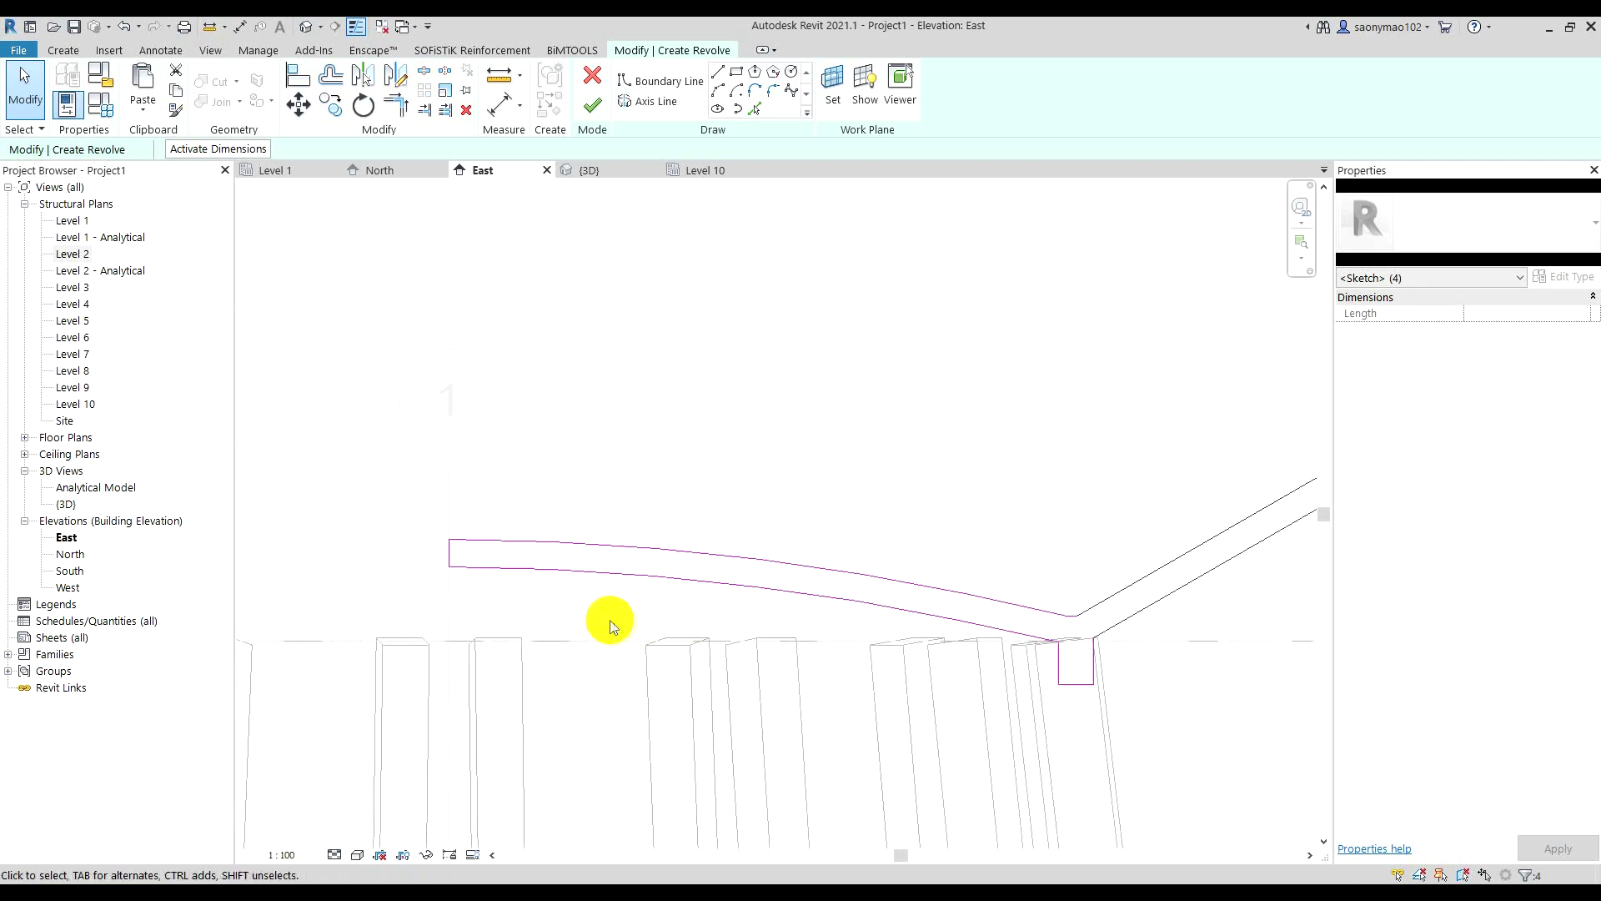
click(567, 588)
click(529, 506)
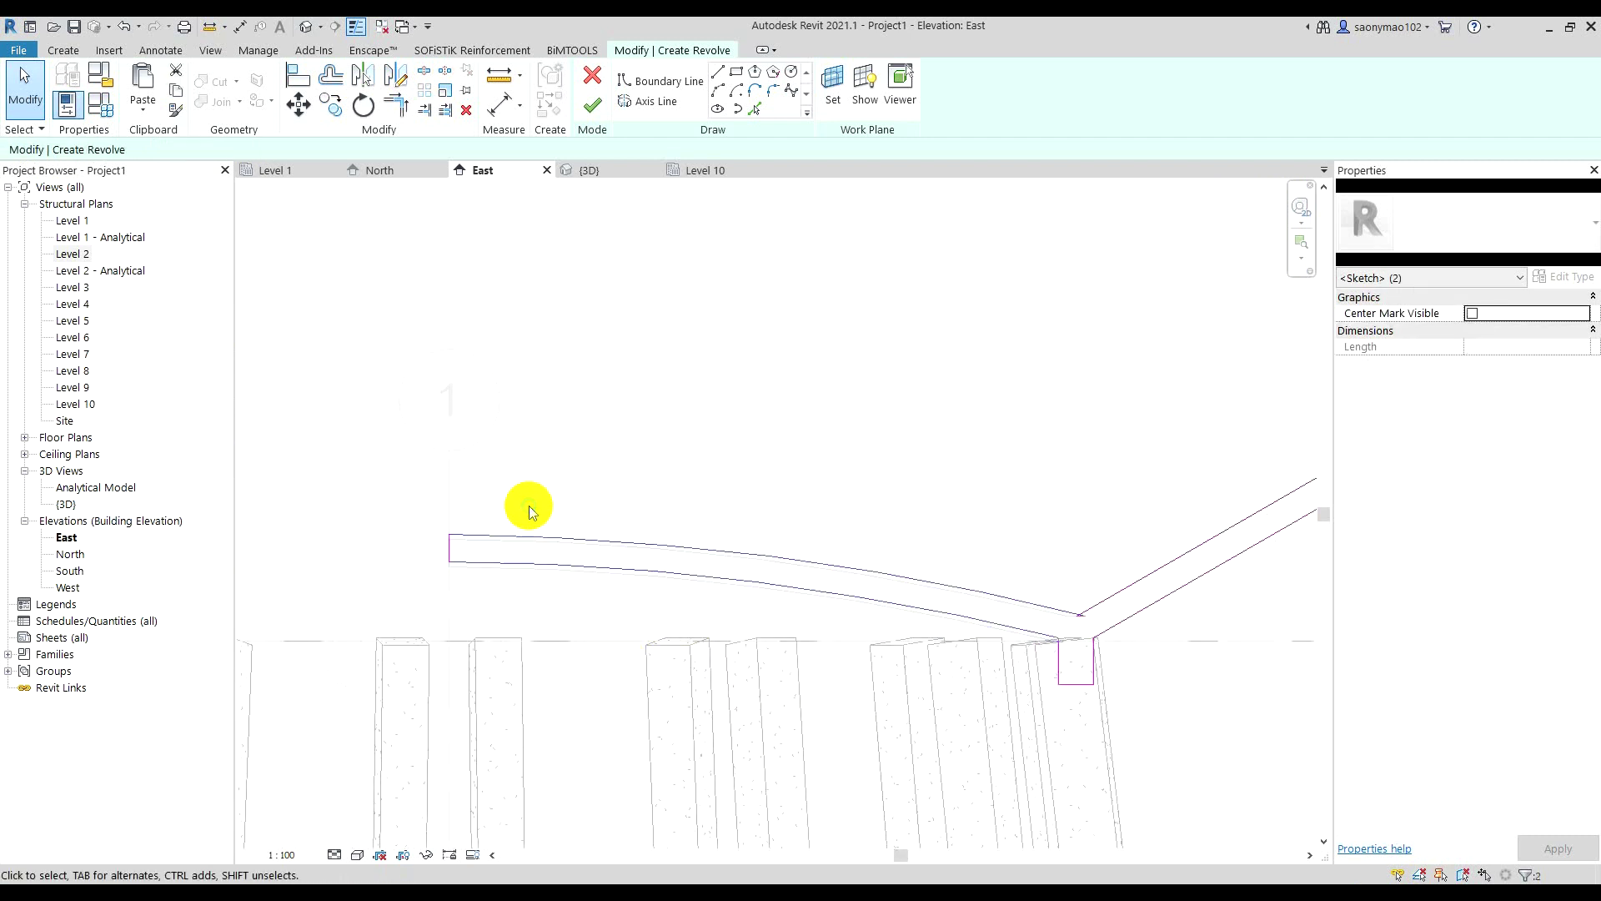
scroll(1101, 673, up, 1)
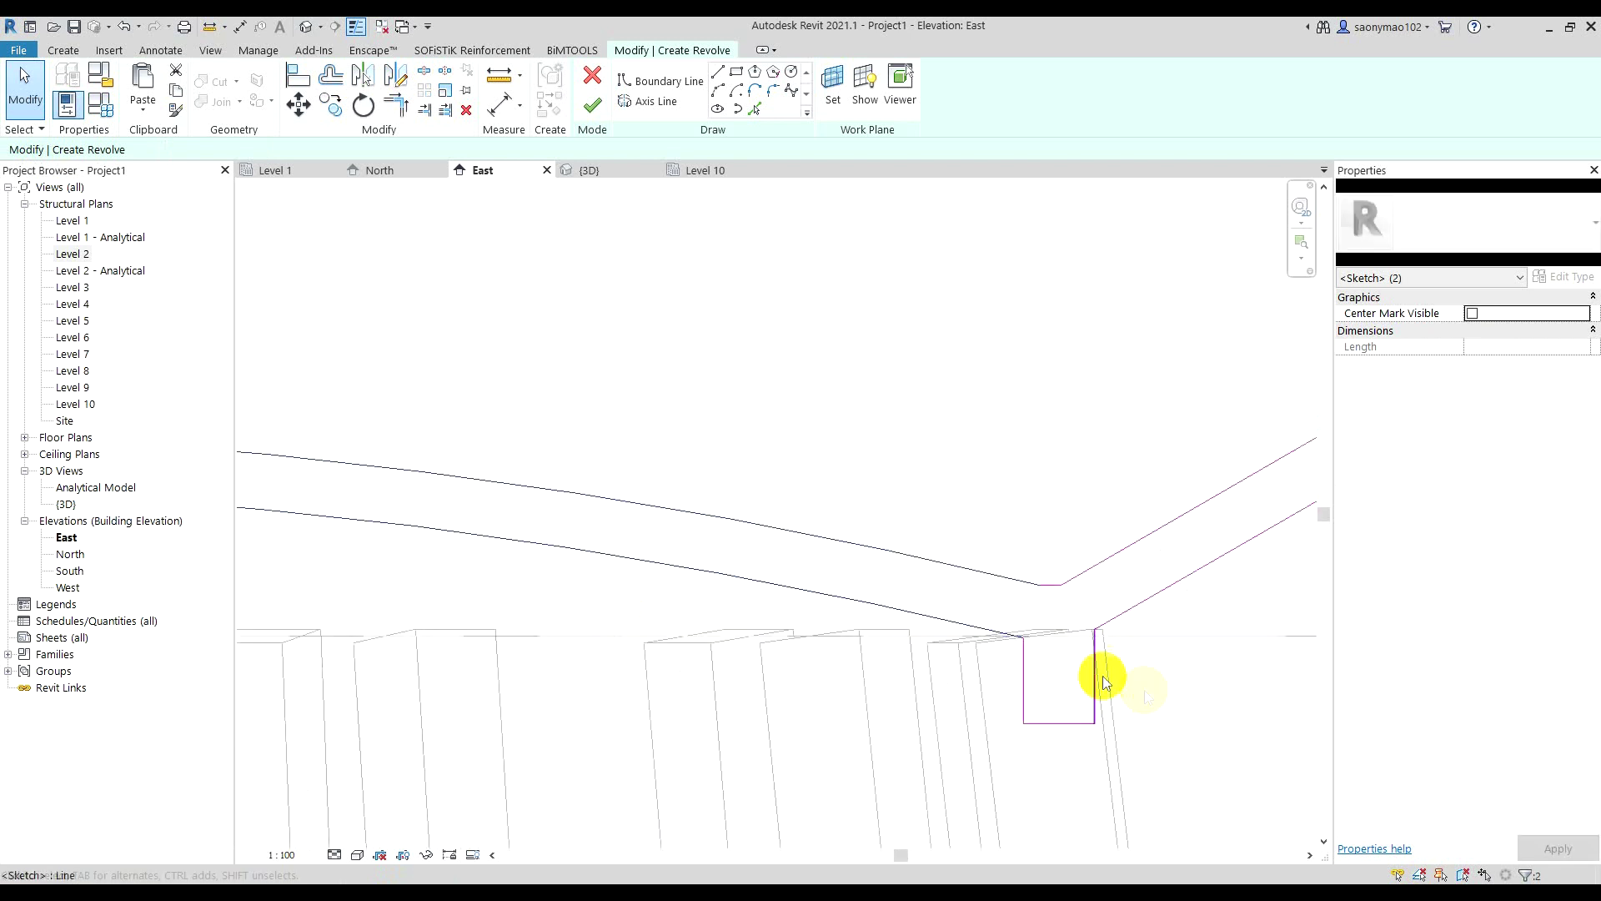
scroll(1026, 638, up, 1)
scroll(1024, 646, down, 2)
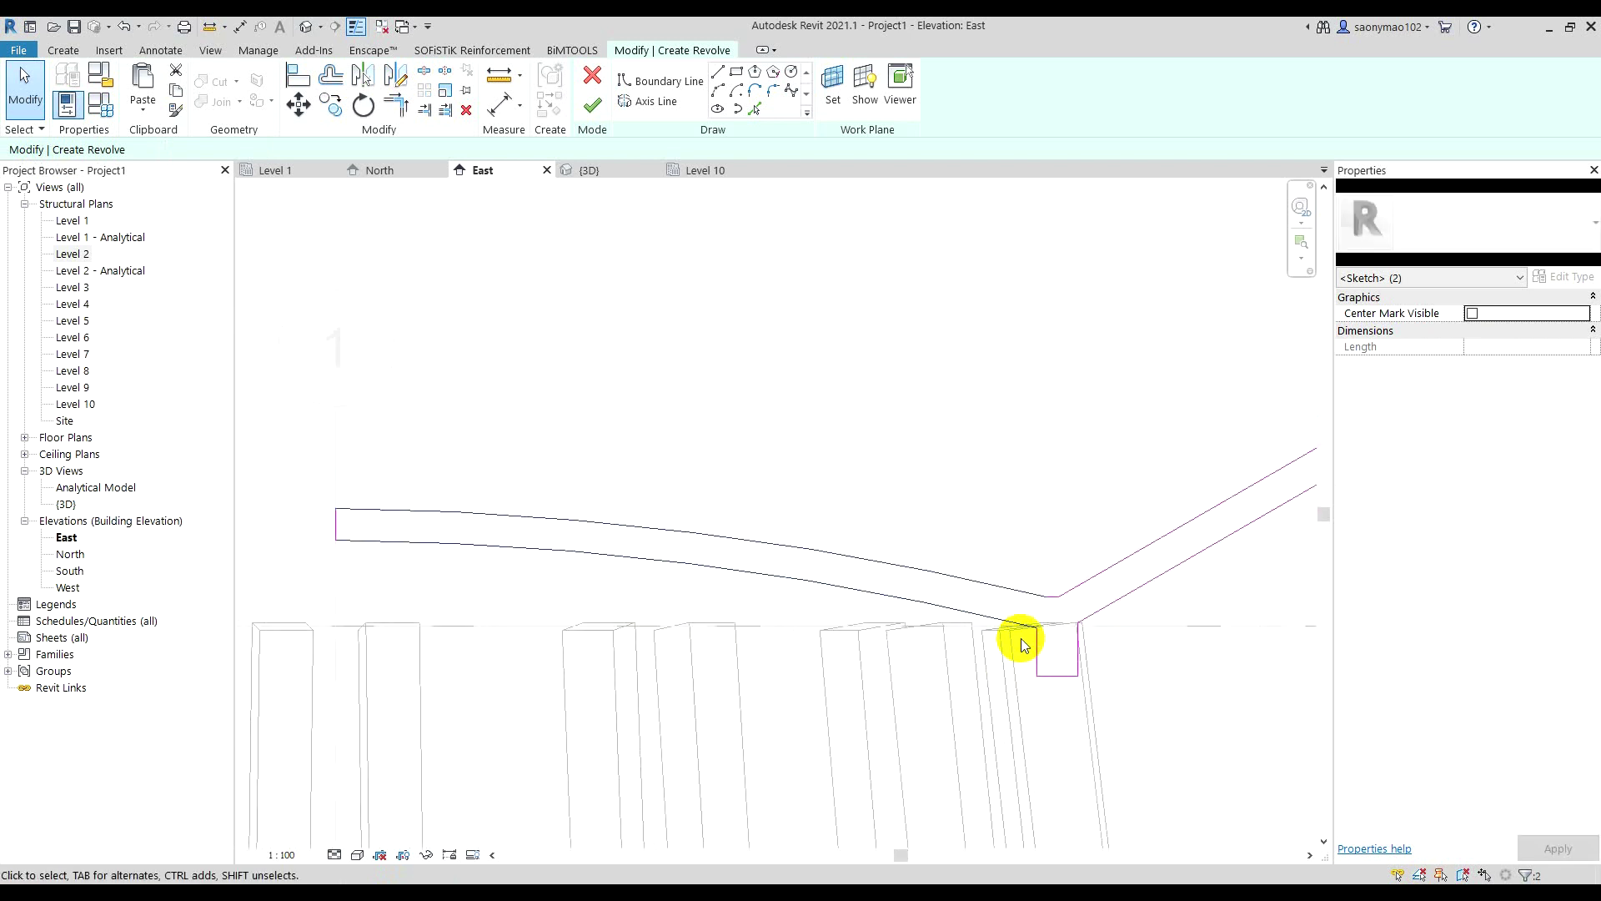
scroll(1034, 650, up, 2)
click(1043, 657)
scroll(1030, 660, up, 2)
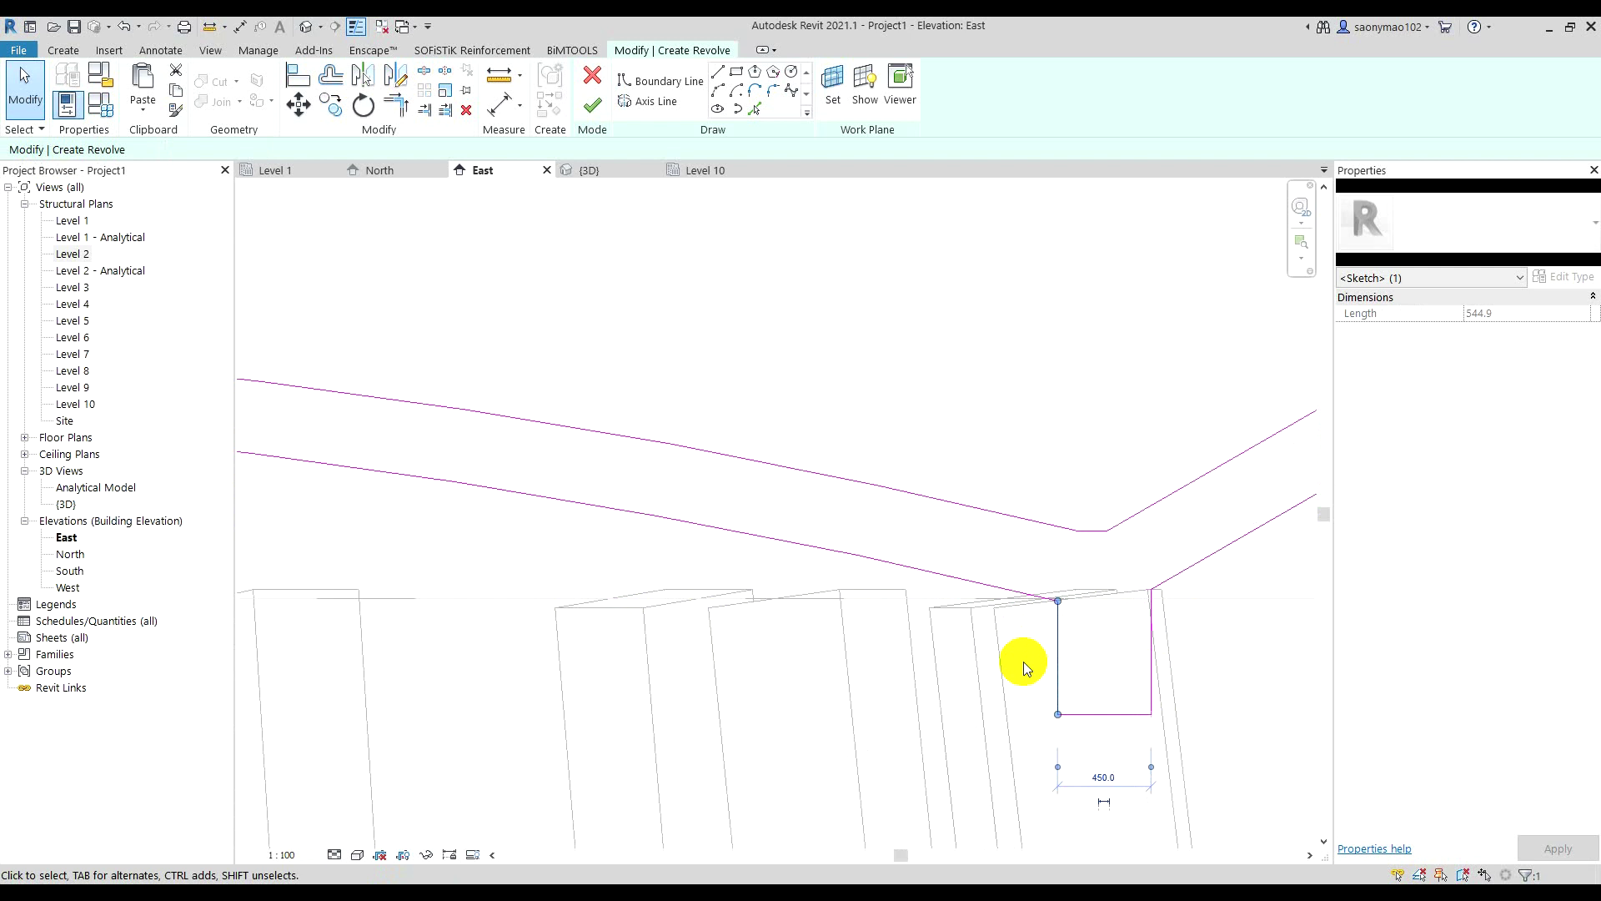
click(1068, 644)
scroll(1040, 486, down, 1)
scroll(1032, 522, down, 1)
scroll(1163, 500, down, 1)
middle_drag(1163, 501, 897, 584)
- Sketch the ledge's top line 900 outward from the wall, its outer edge, and bottom edge
scroll(1000, 588, down, 1)
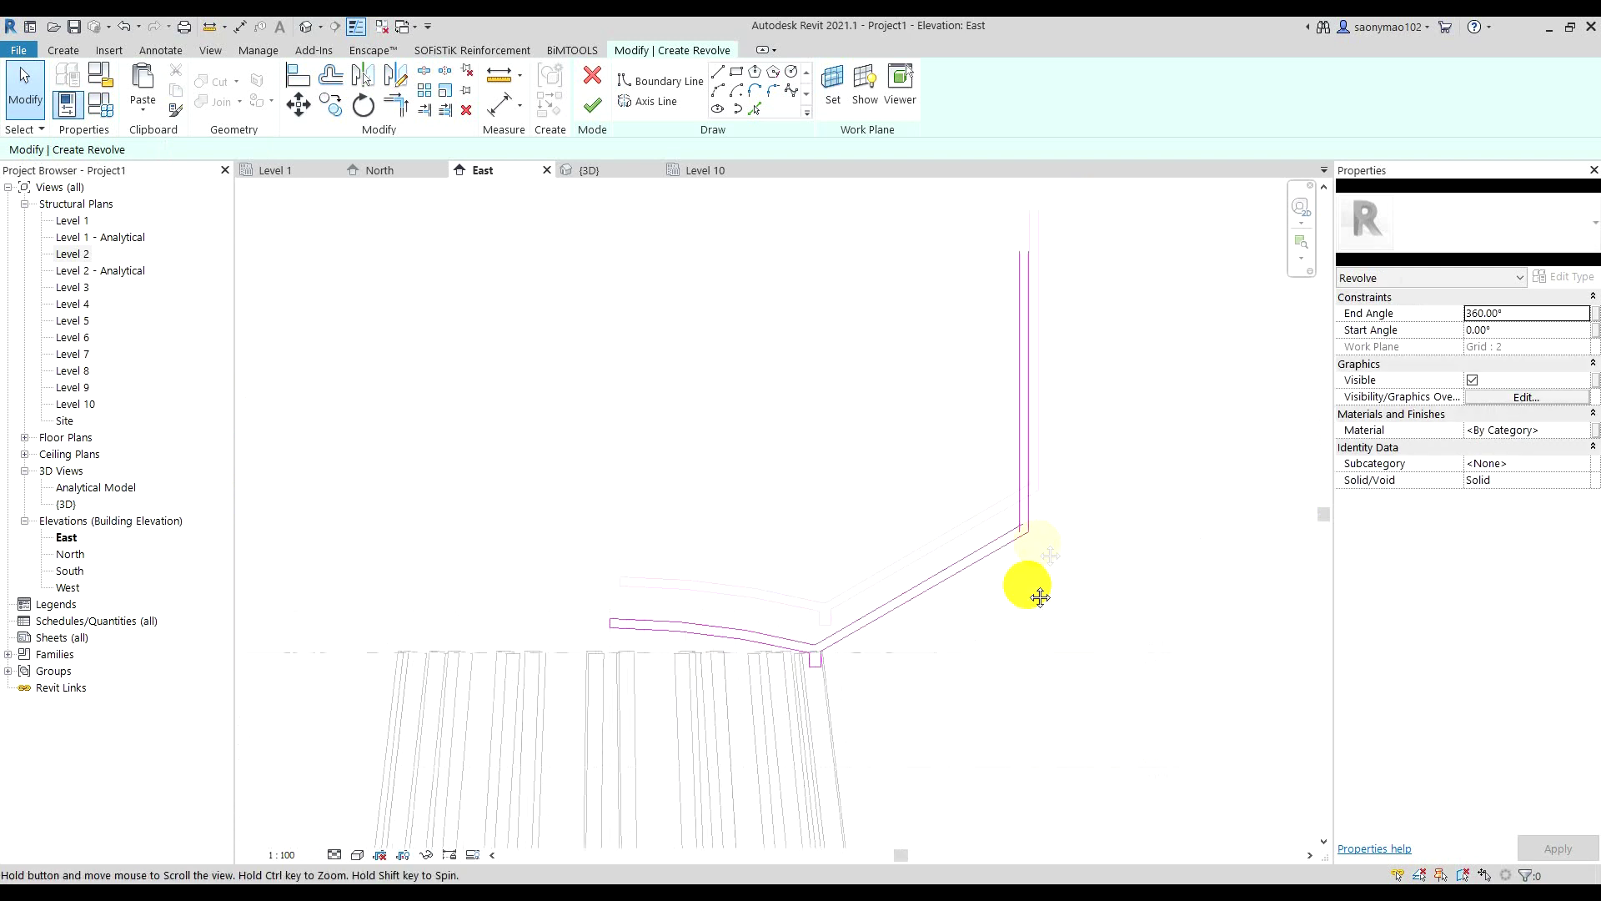
click(719, 74)
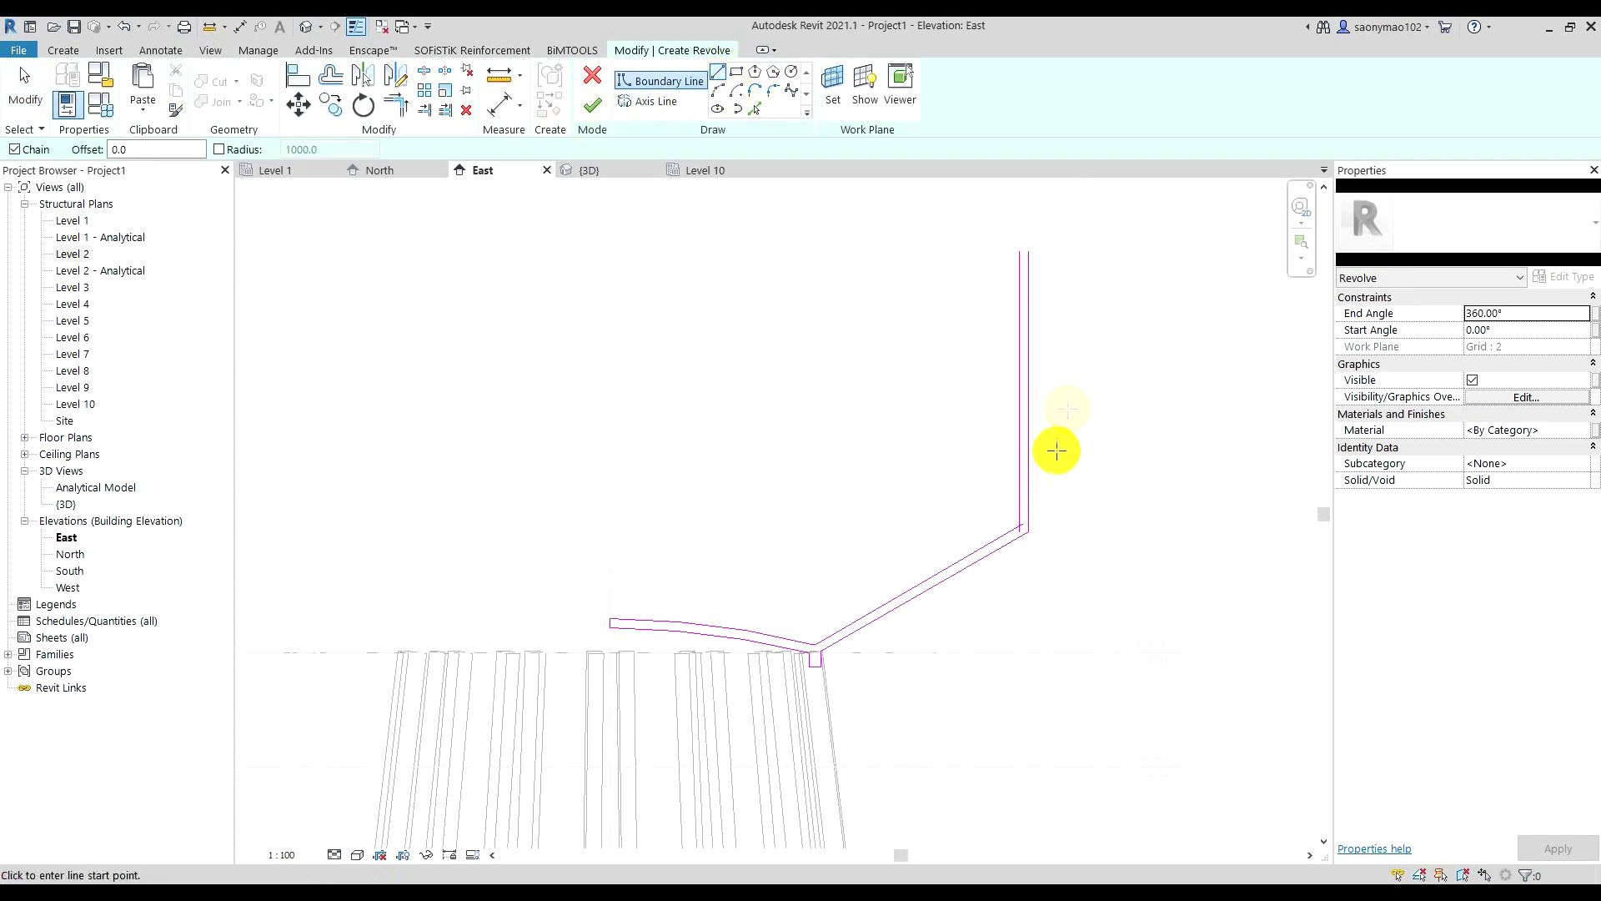
key(Escape)
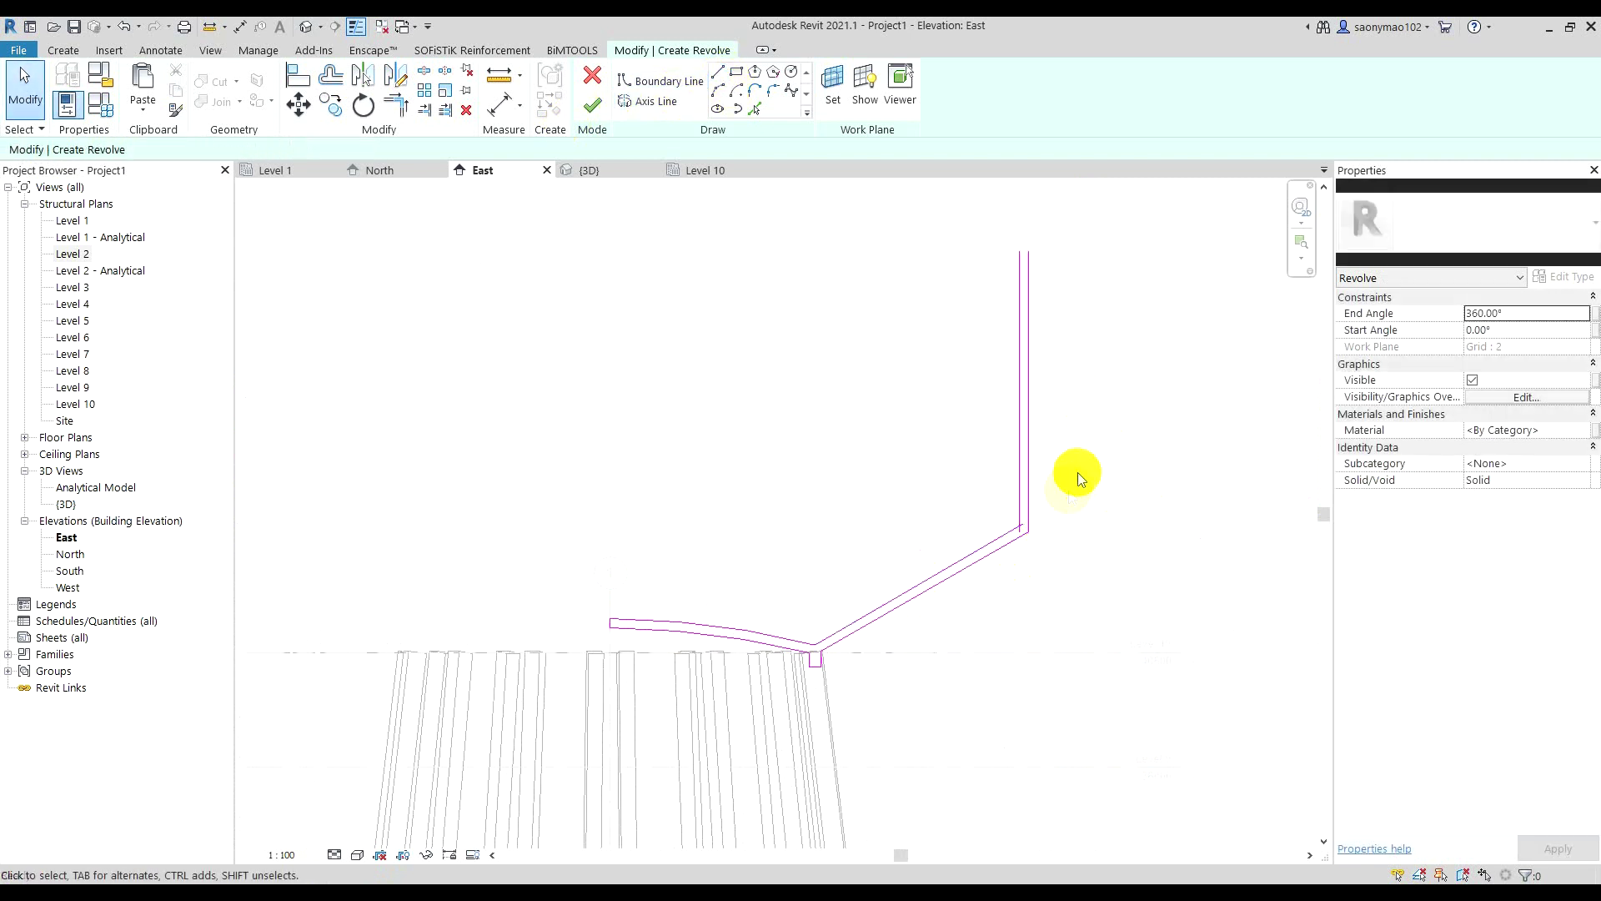
click(719, 73)
scroll(1025, 521, up, 4)
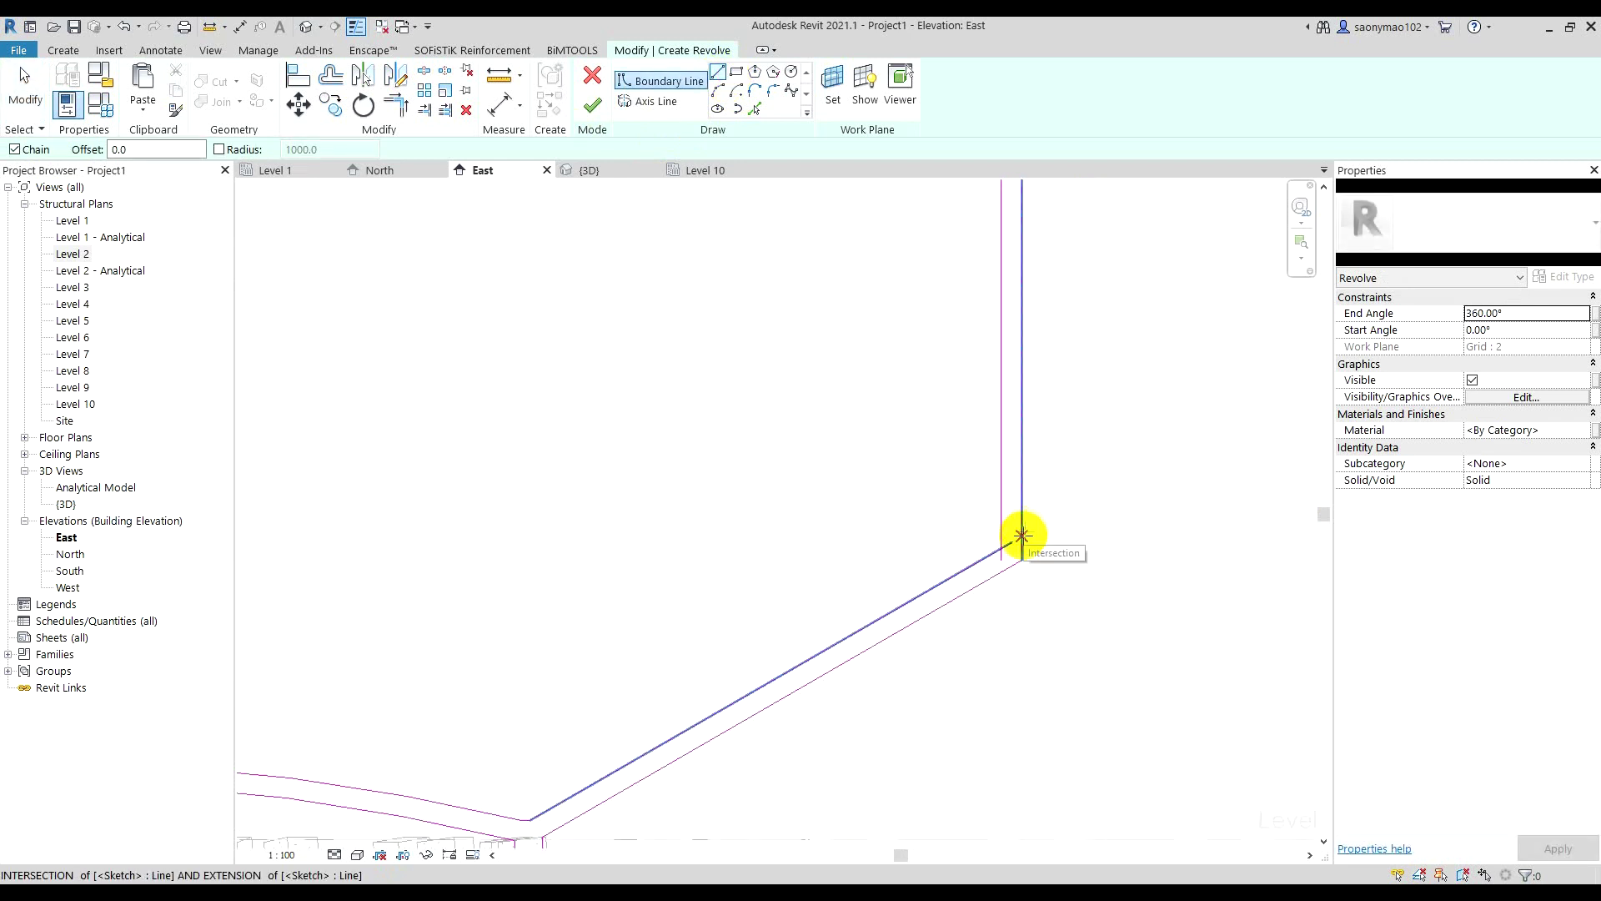
click(1022, 535)
scroll(1091, 534, up, 2)
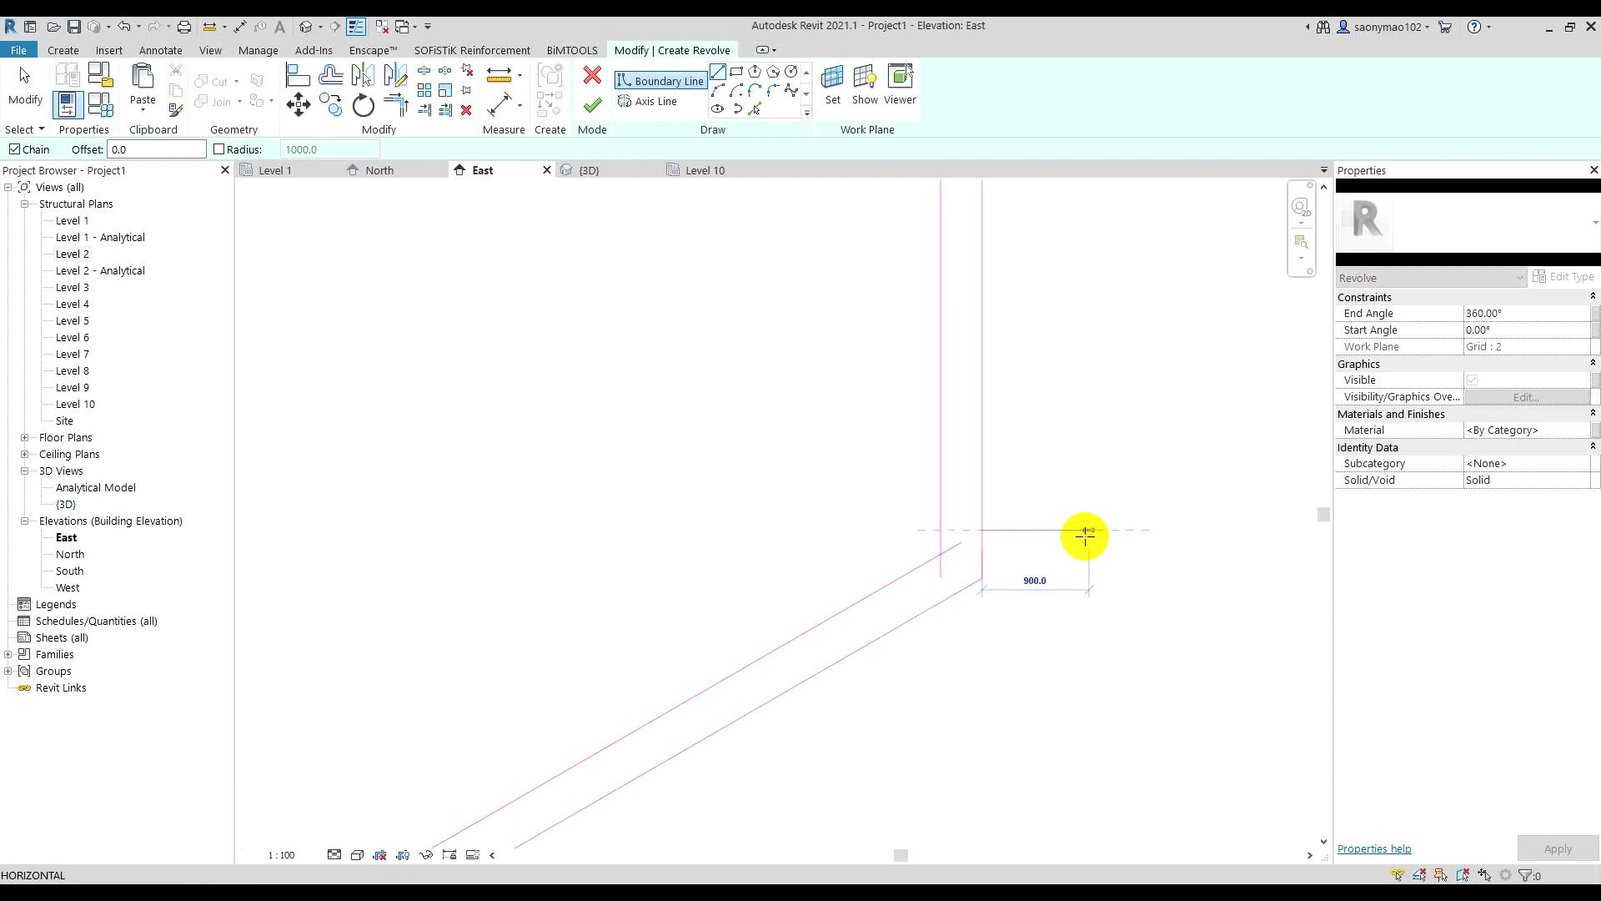
click(1087, 531)
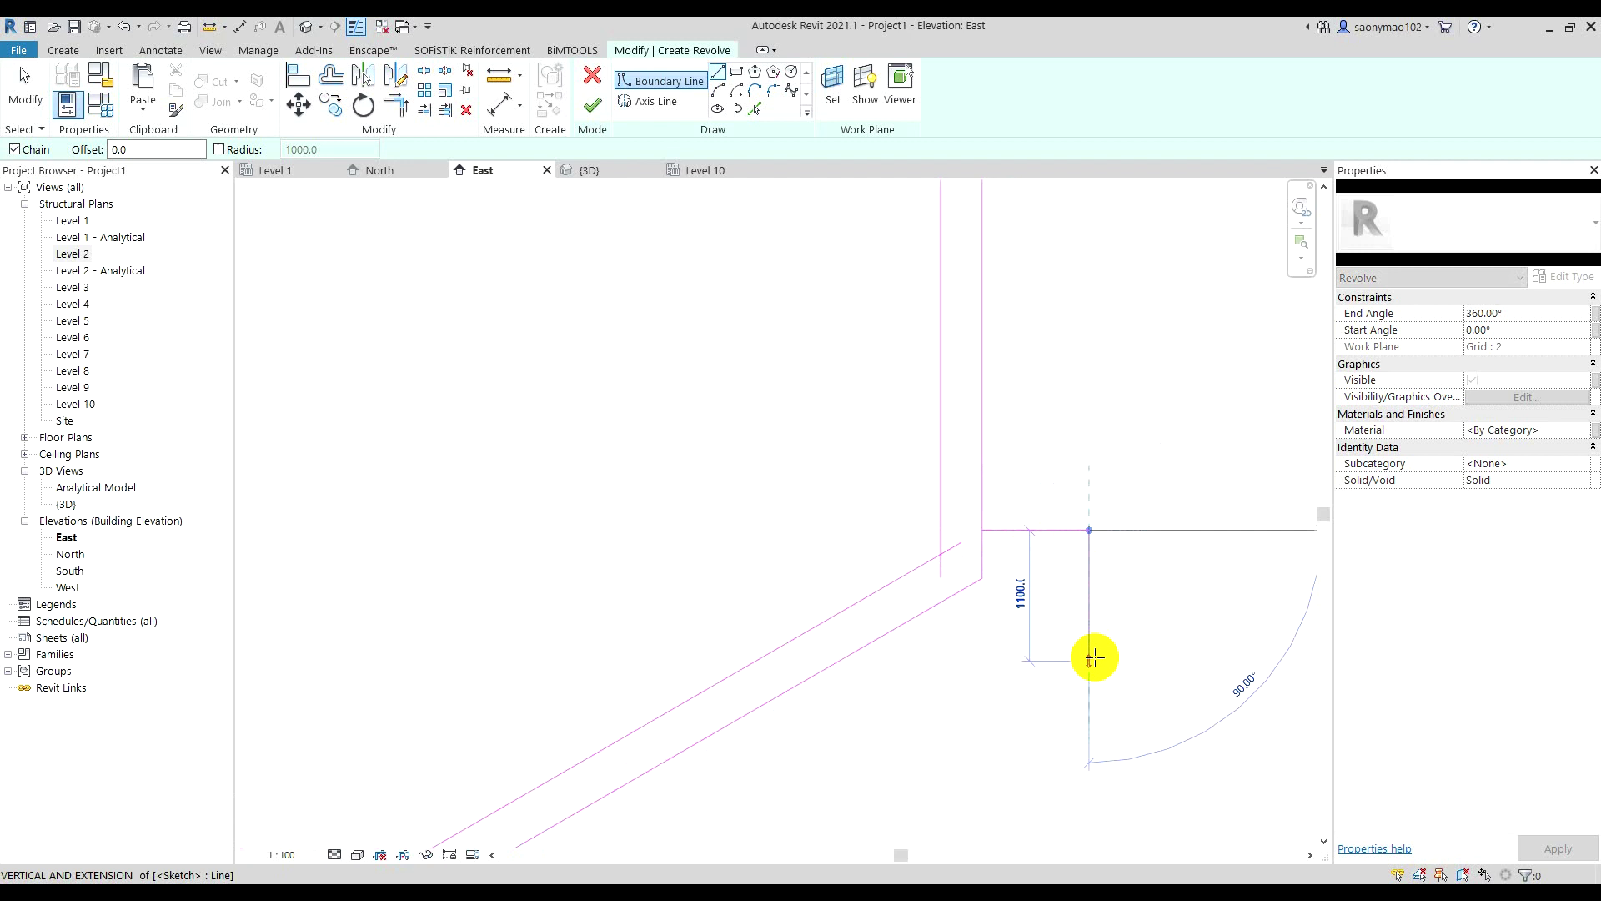
click(1090, 662)
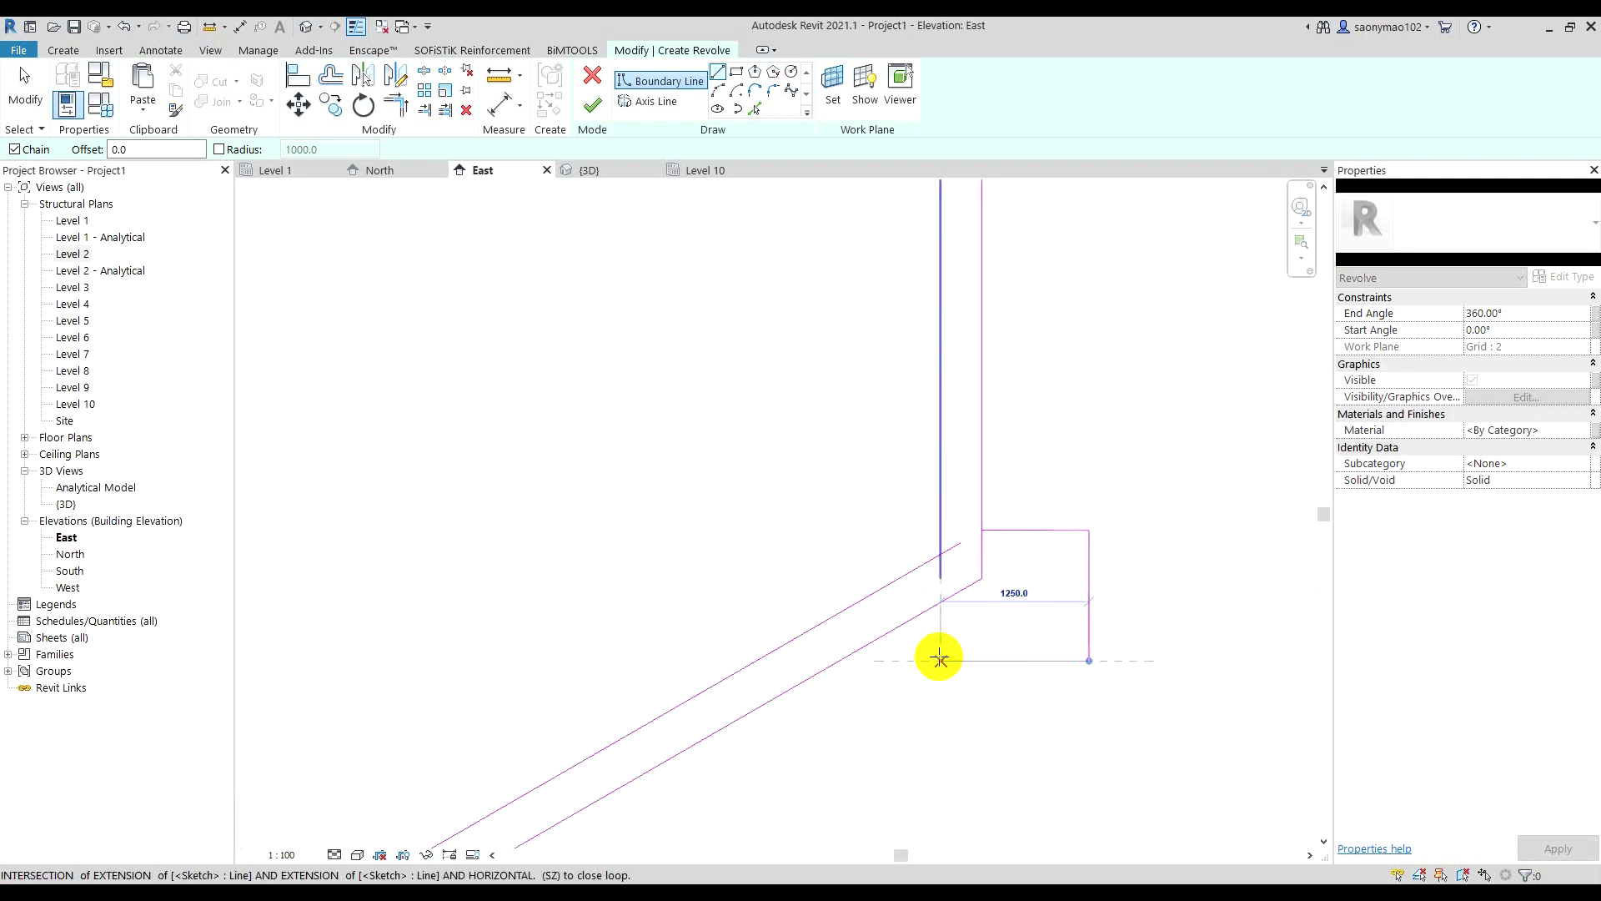
click(940, 649)
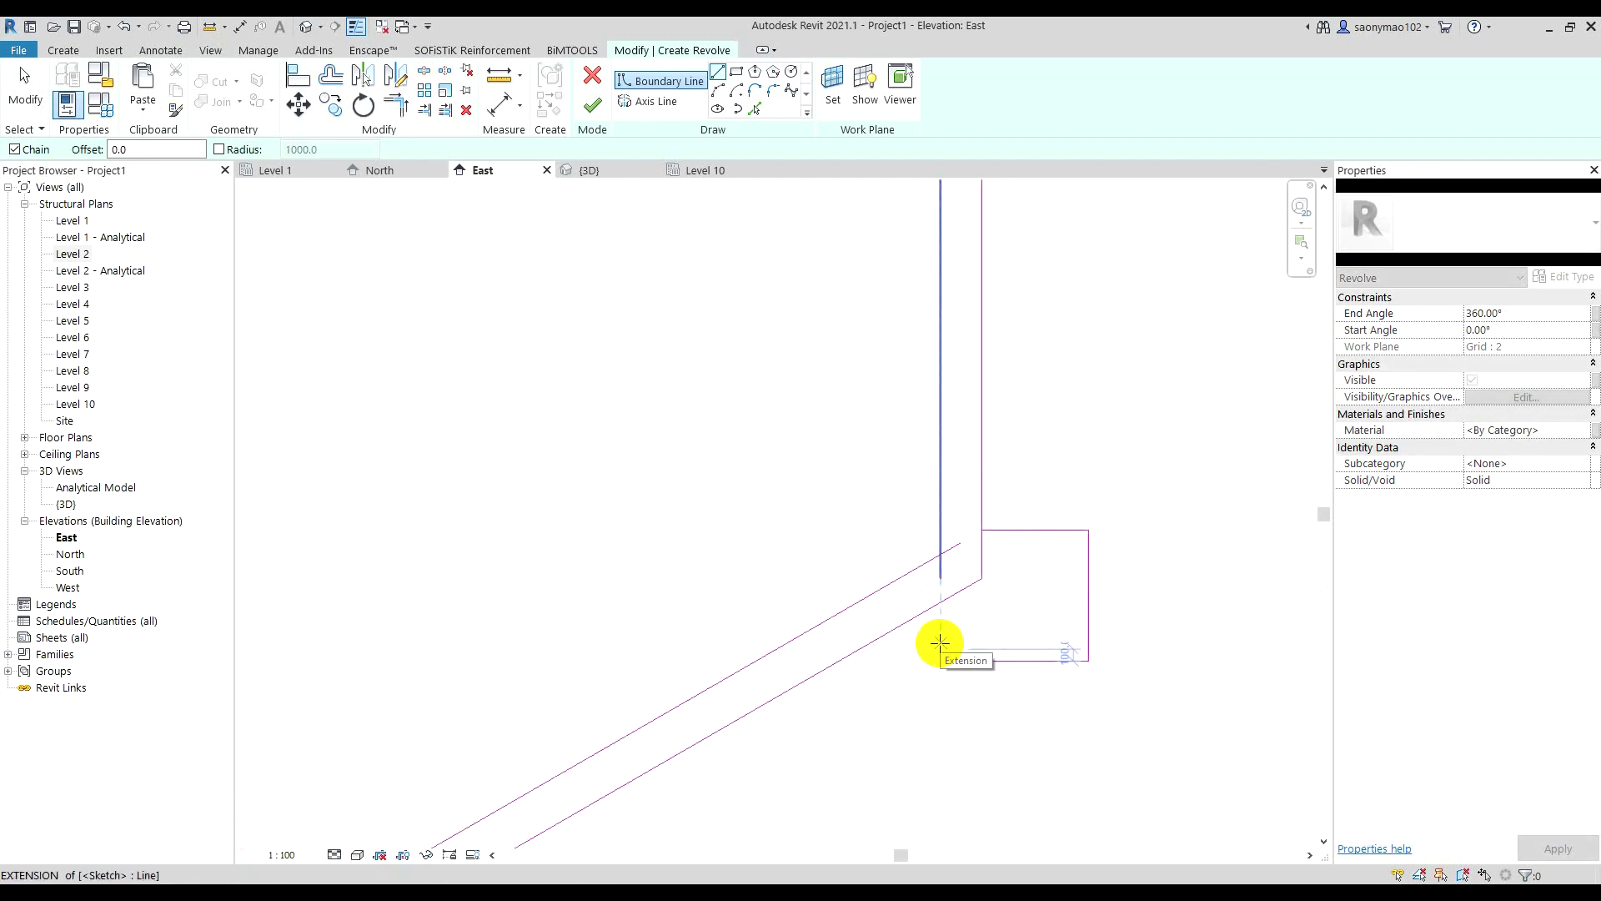
- Trim the ledge bottom to the lower cone line and the inner wall to the upper cone
key(t)
key(r)
click(978, 664)
click(822, 668)
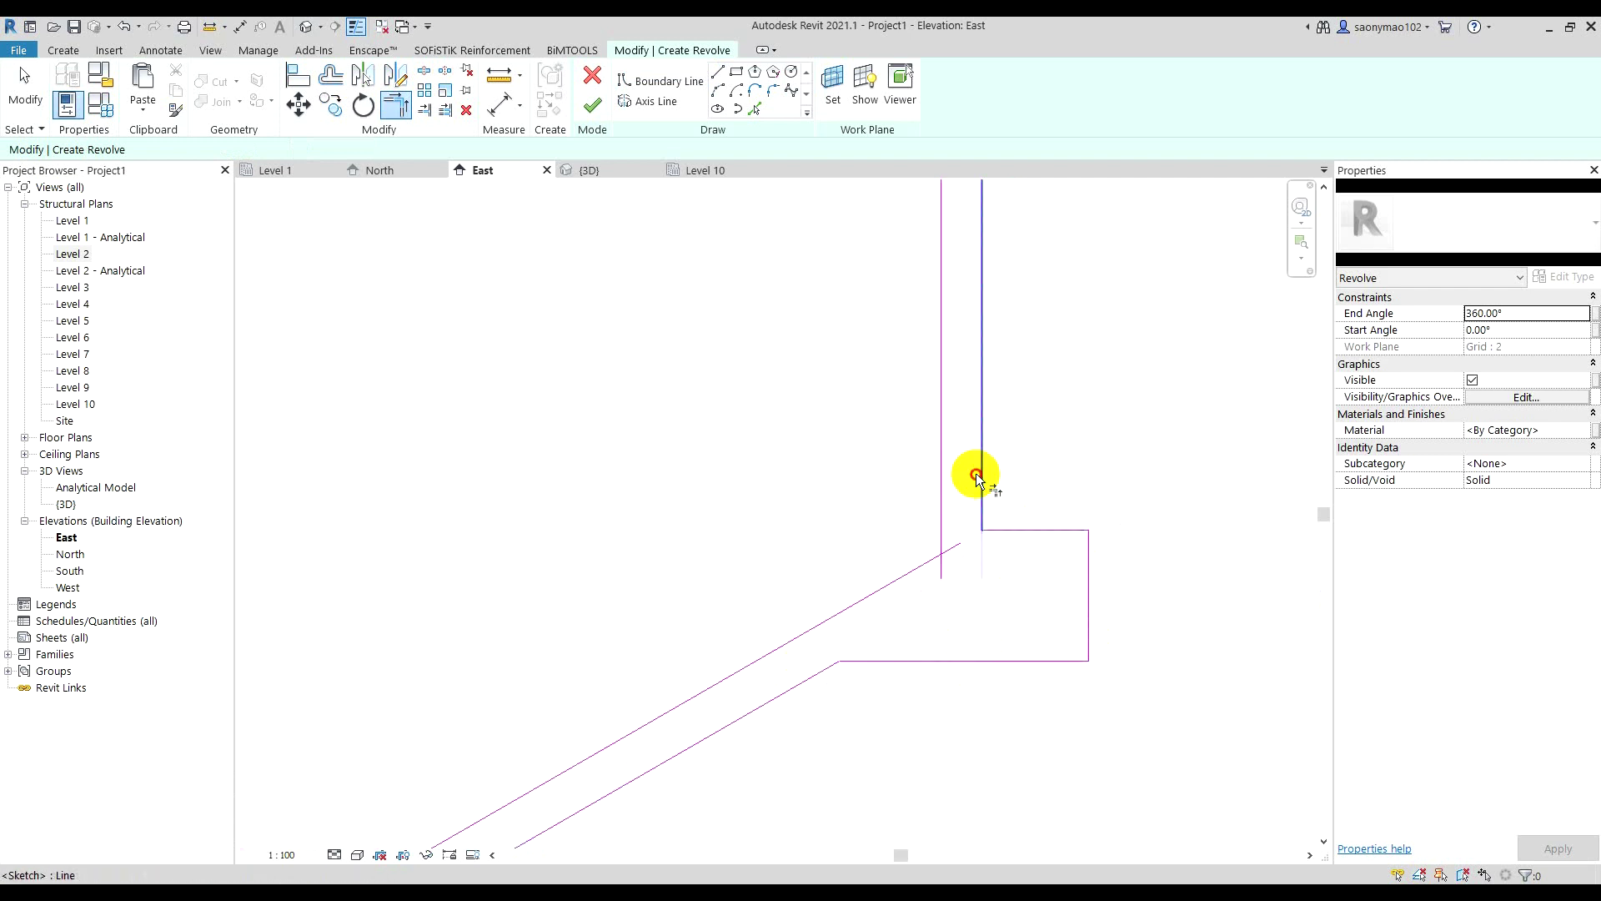
click(944, 492)
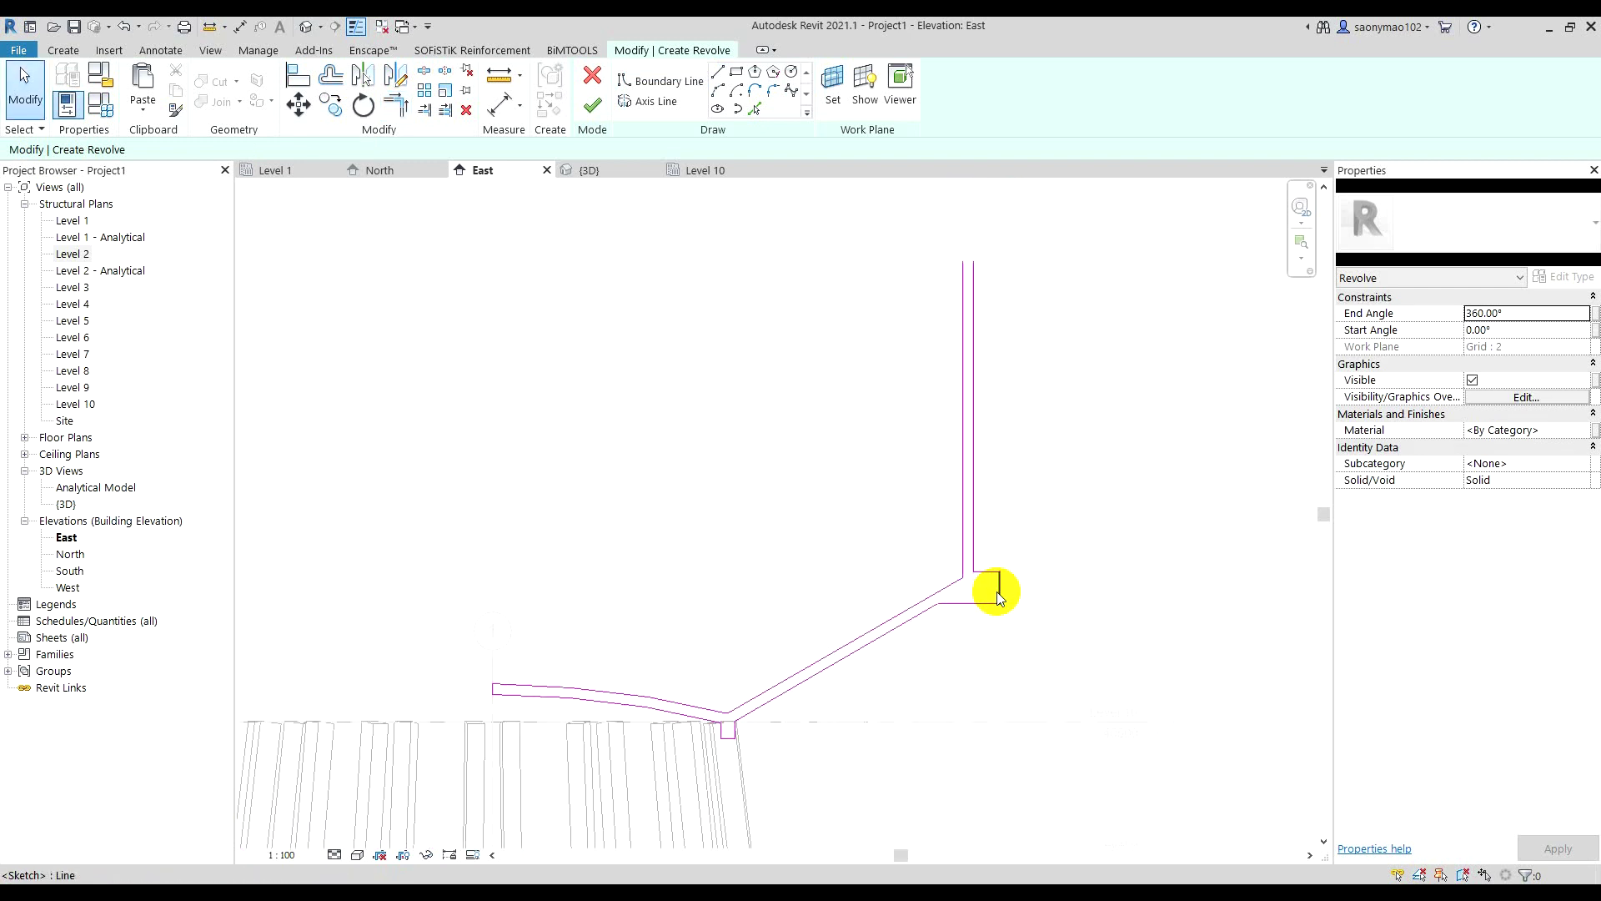
- Nudge the three ledge lines upward with the arrow keys
scroll(1000, 598, up, 1)
scroll(1039, 618, up, 1)
scroll(1044, 605, up, 1)
drag(1095, 603, 1028, 484)
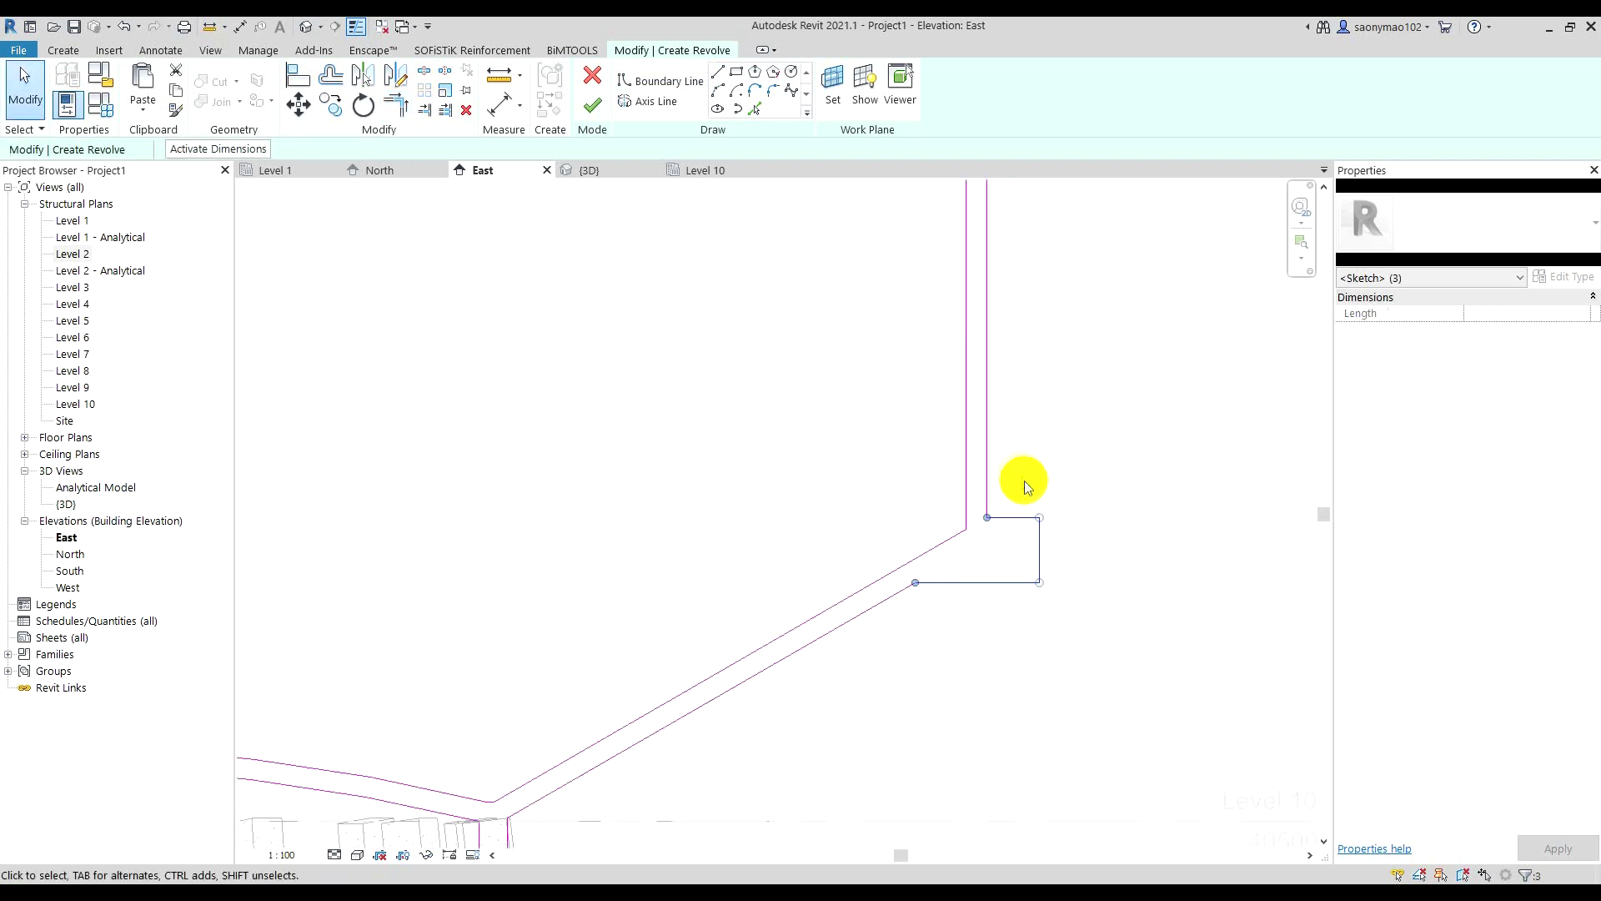
click(1054, 631)
drag(1065, 608, 1015, 502)
key(Up)
key(Up)
- Raise the ledge's bottom line to sit 860 below its top, 1332.4 long
key(Up)
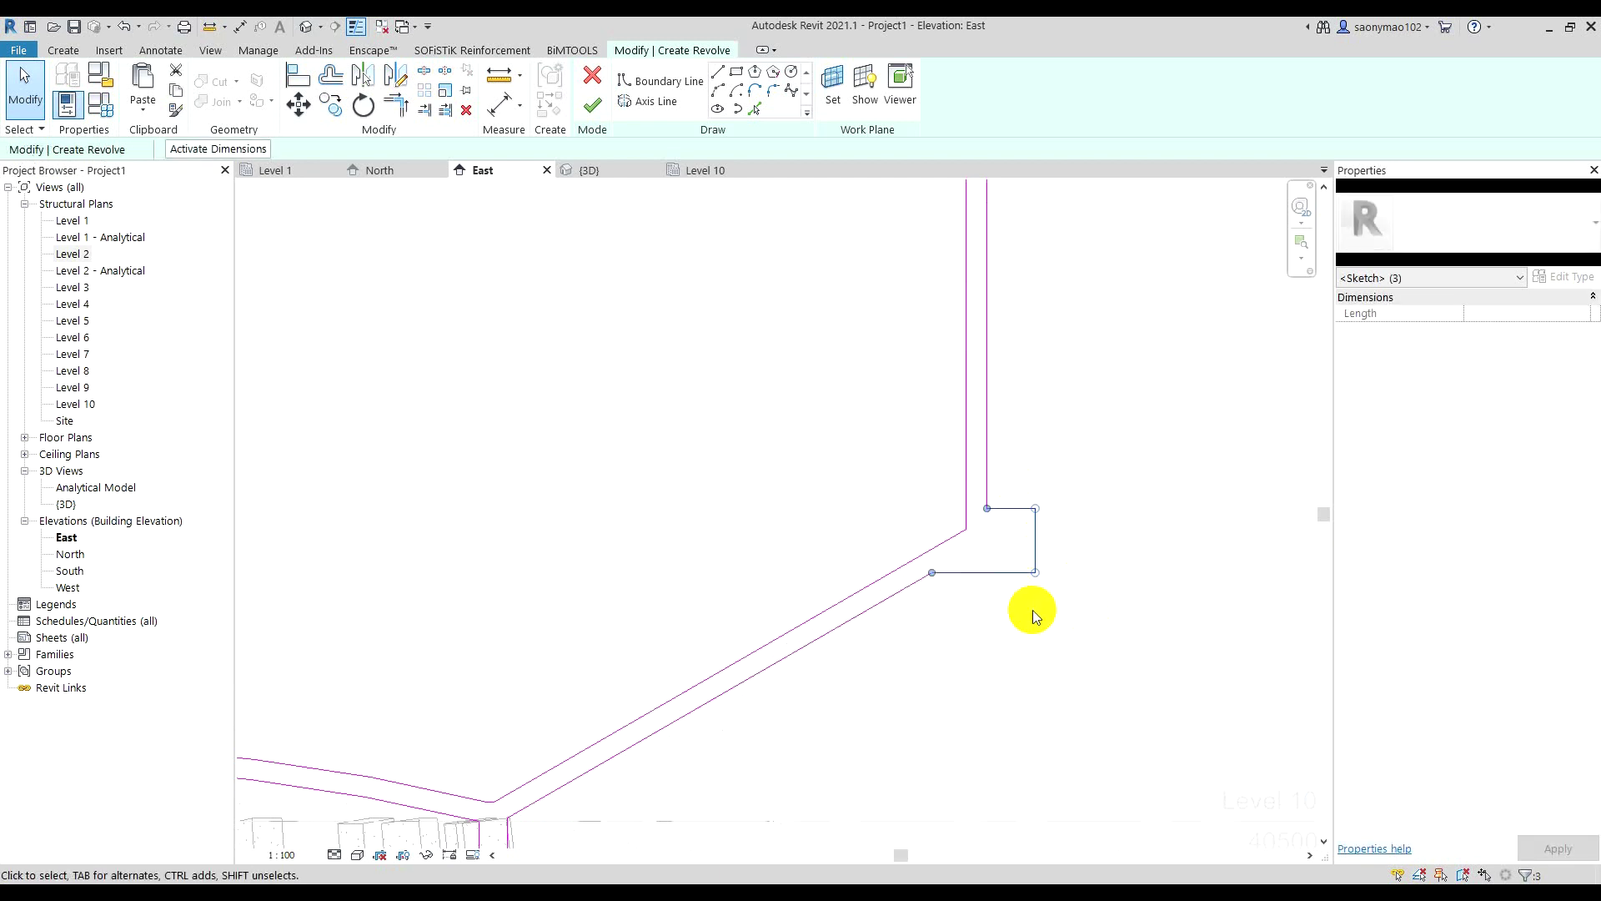
click(1022, 636)
click(1000, 572)
key(Up)
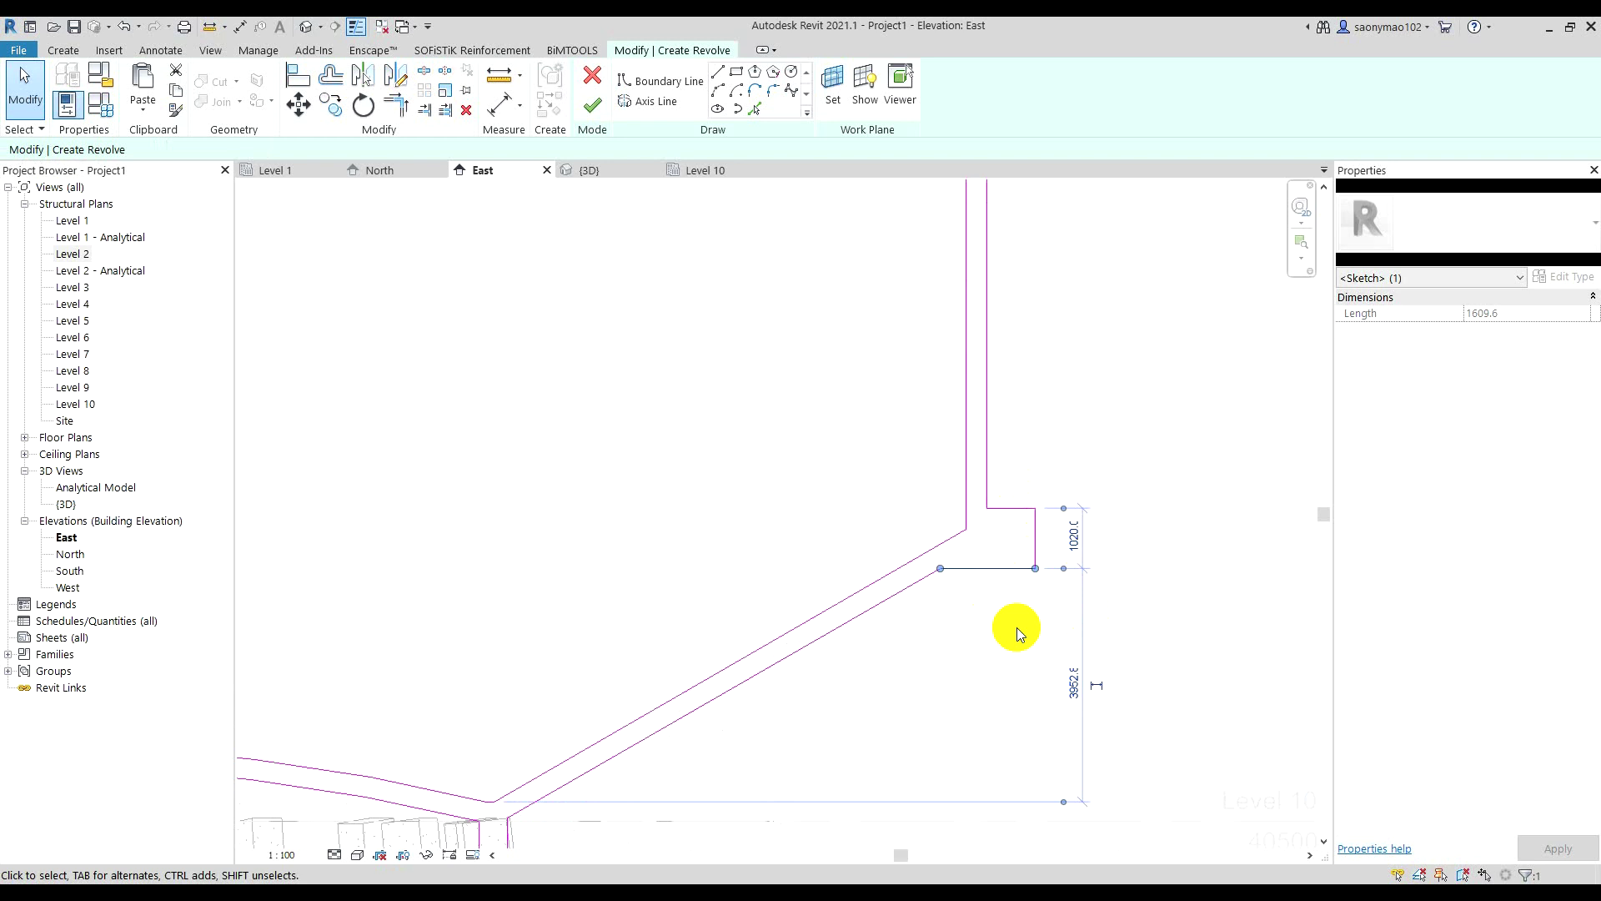
click(1039, 622)
scroll(1078, 588, down, 1)
scroll(1079, 588, down, 1)
scroll(1049, 575, down, 1)
click(1049, 574)
scroll(1046, 577, up, 1)
scroll(1043, 584, up, 1)
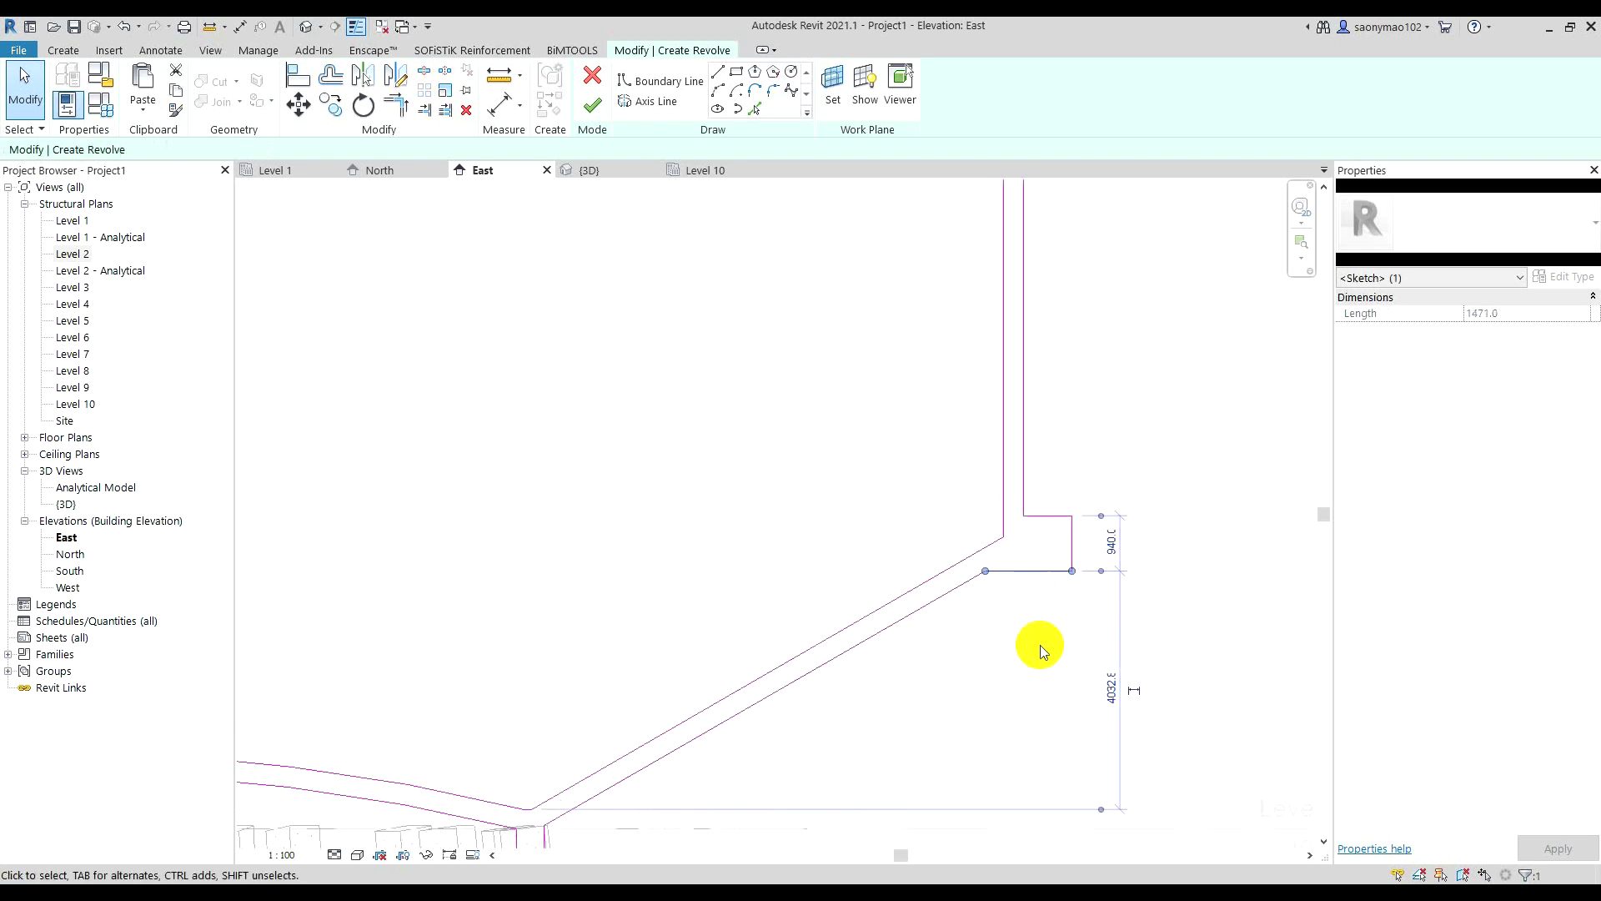
key(Up)
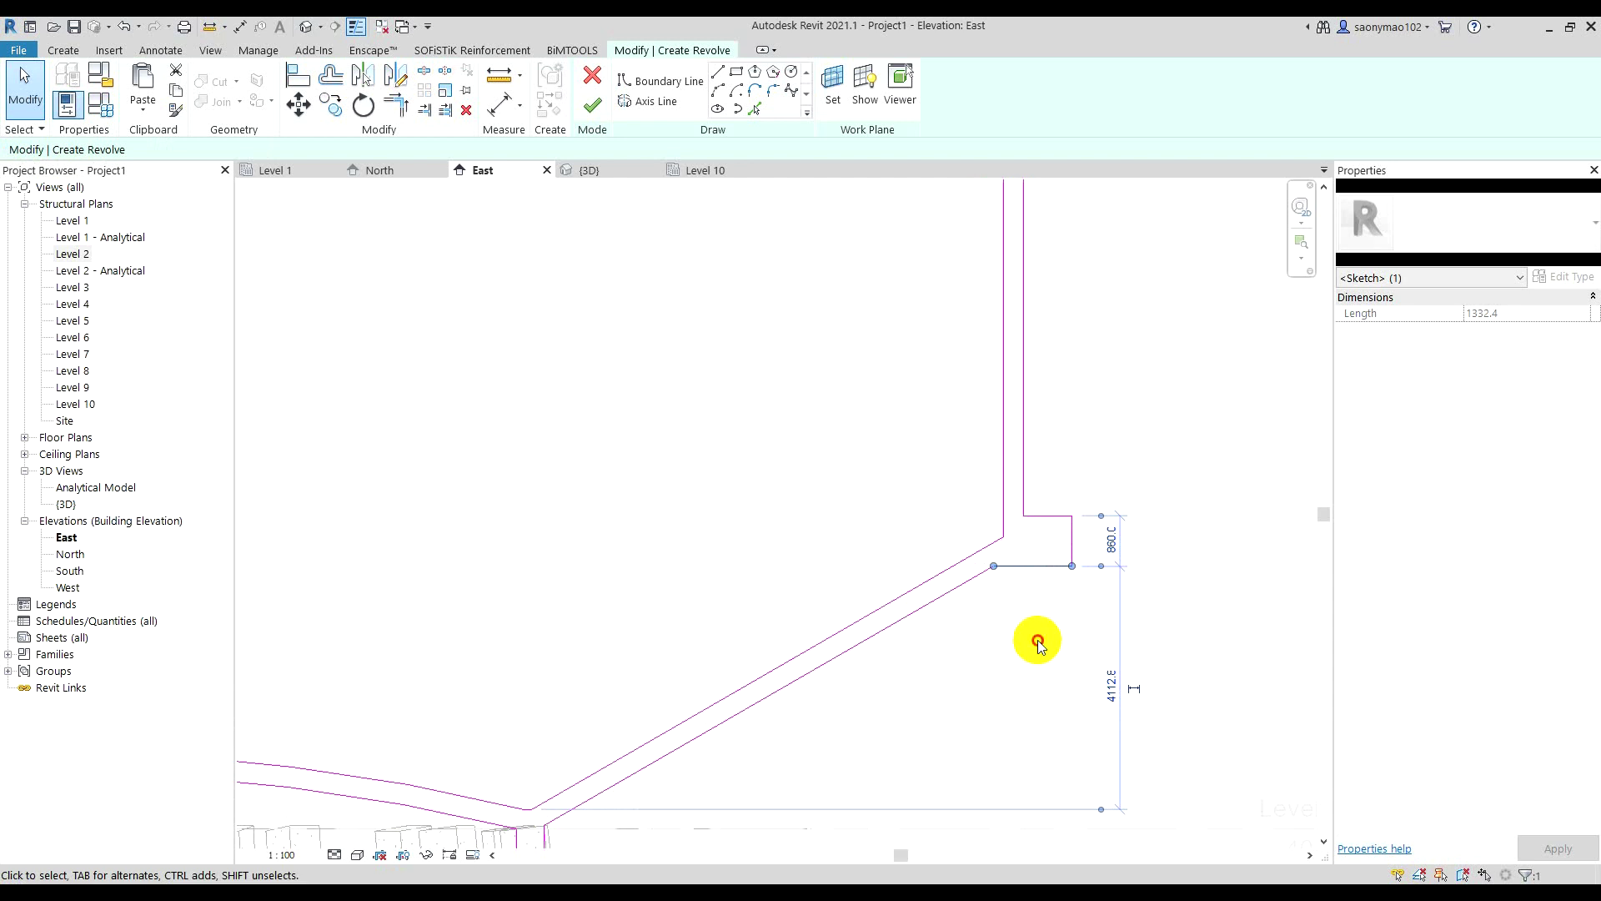
click(1039, 642)
scroll(1044, 594, down, 2)
scroll(1044, 594, down, 2)
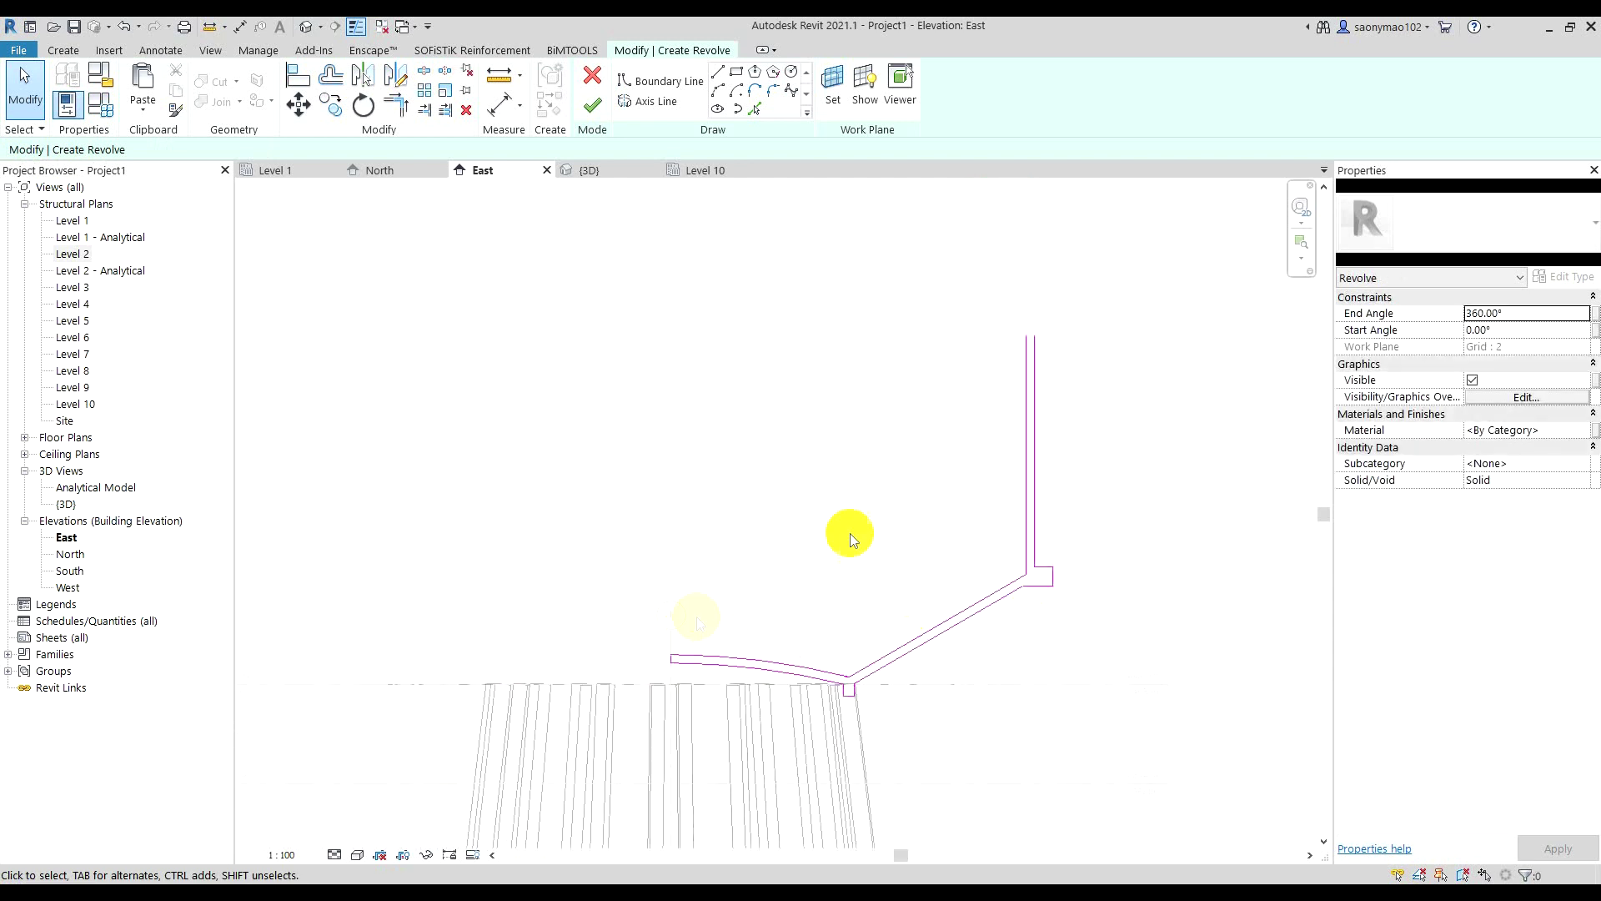
- Mirror-copy both wall lines across the central axis
drag(1109, 453, 908, 396)
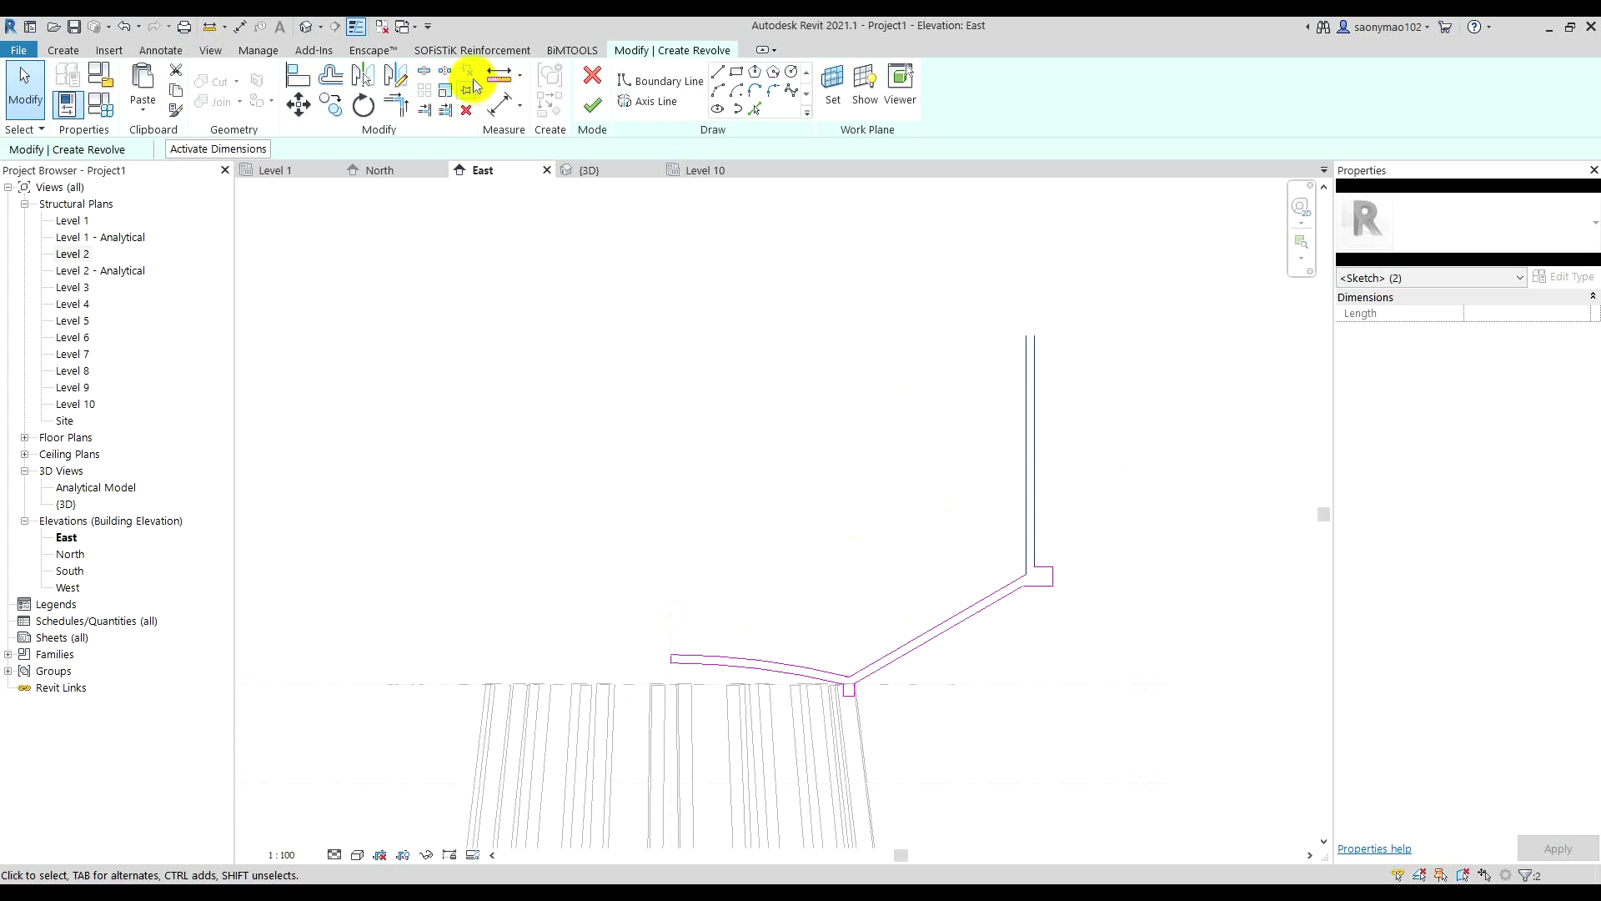
click(363, 75)
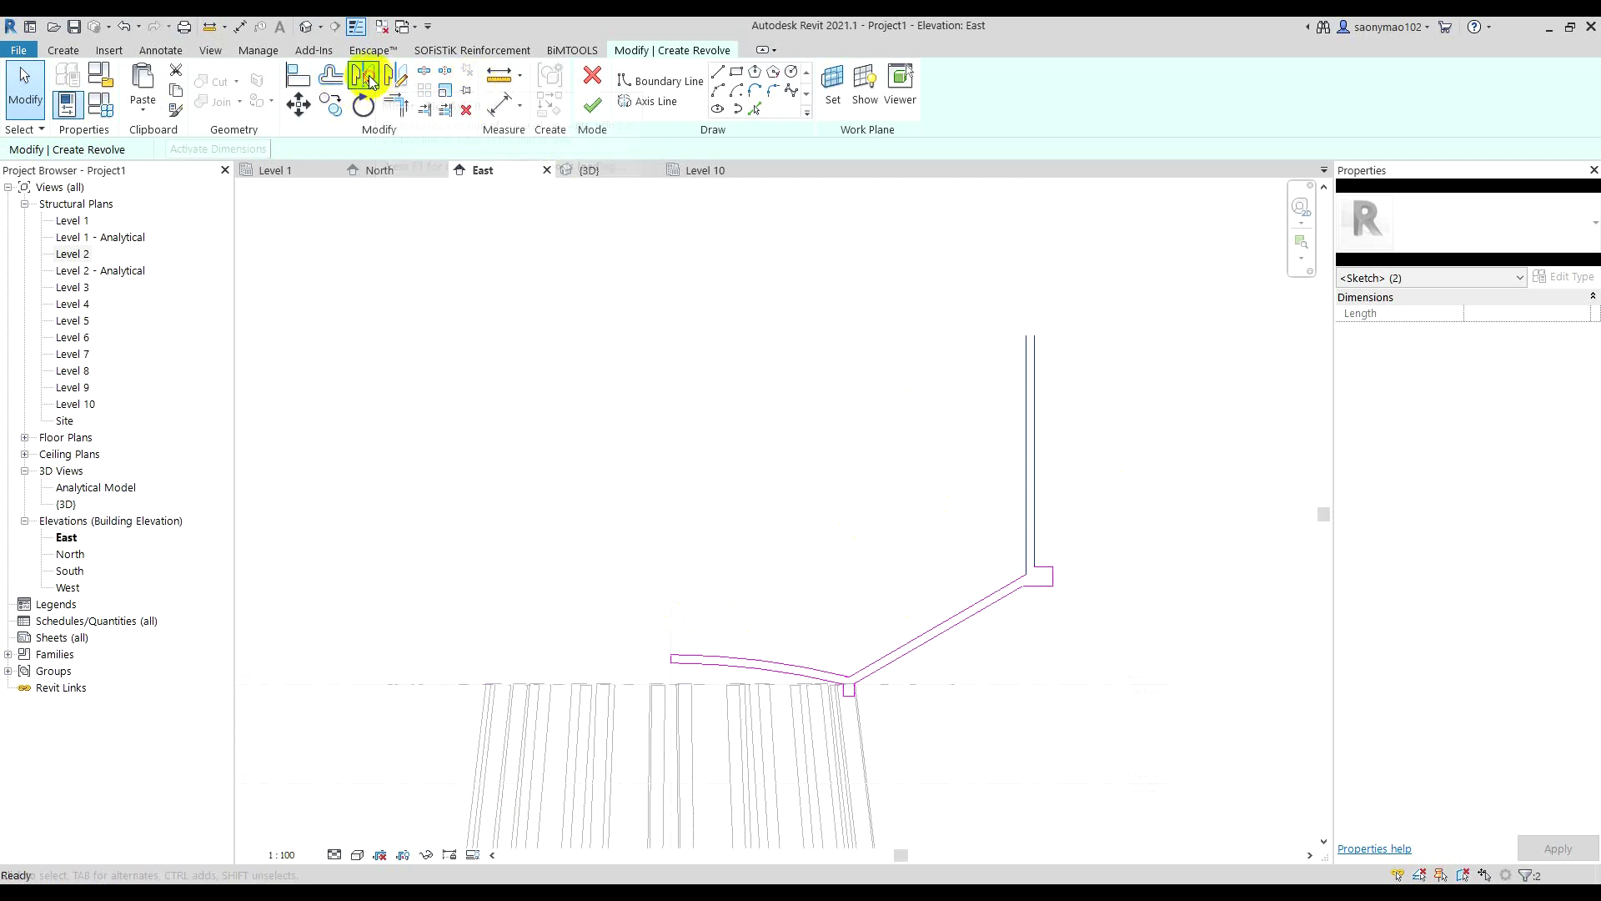
click(667, 673)
scroll(783, 402, down, 1)
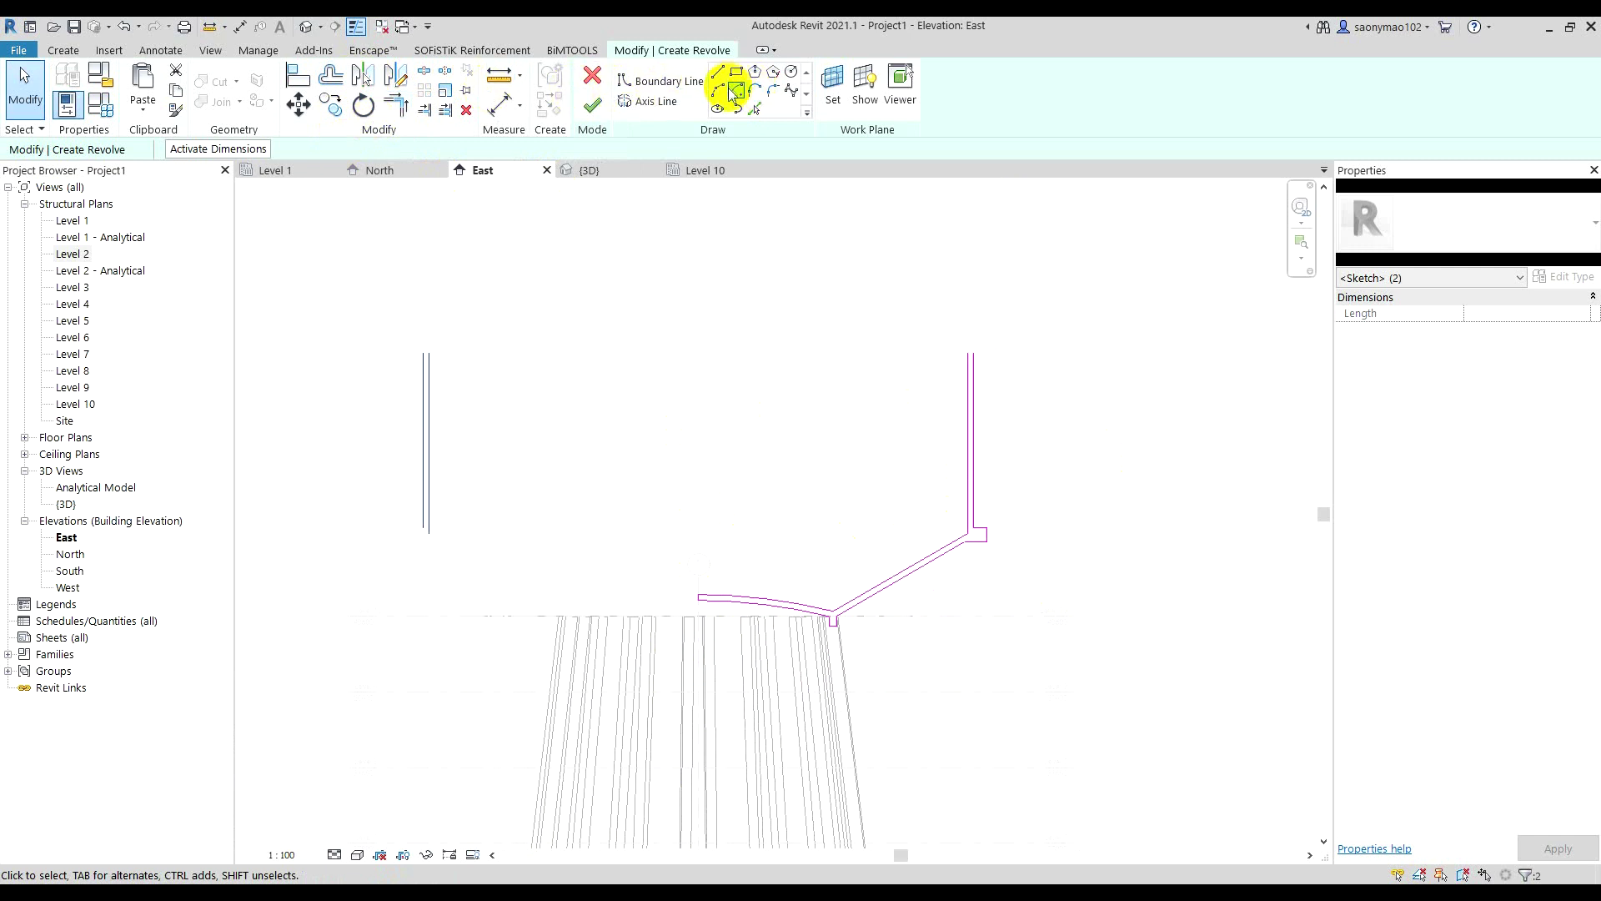
- Draw a start-end-radius dome arc spanning the two wall tops, 32770 apart
click(734, 92)
scroll(451, 330, up, 2)
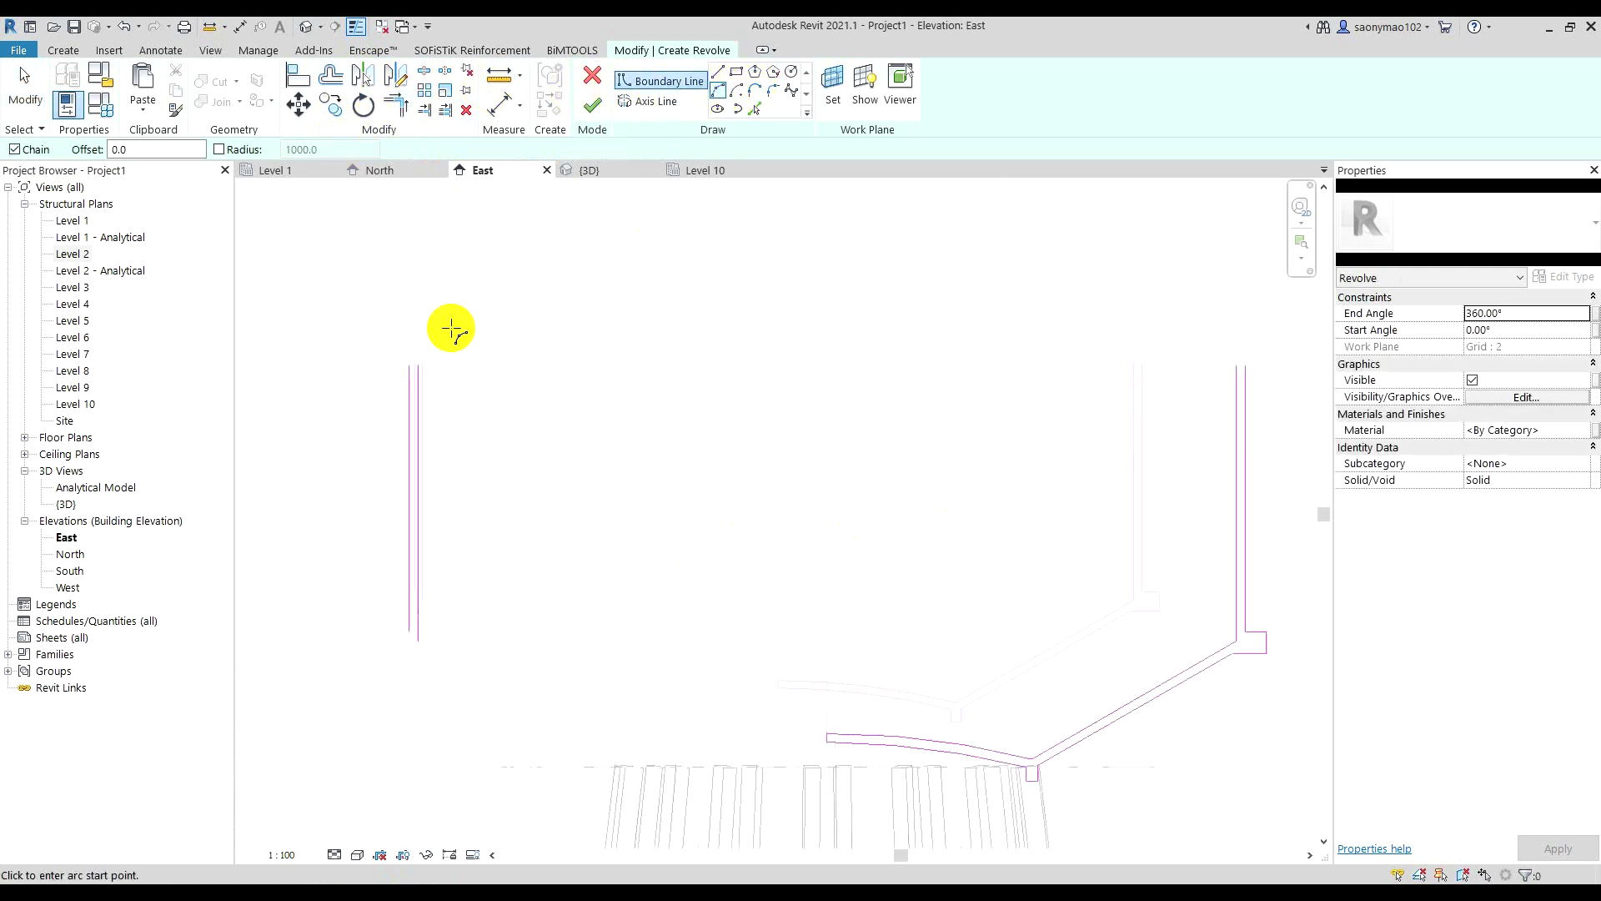
click(413, 364)
click(1246, 365)
scroll(851, 311, down, 1)
scroll(833, 304, down, 1)
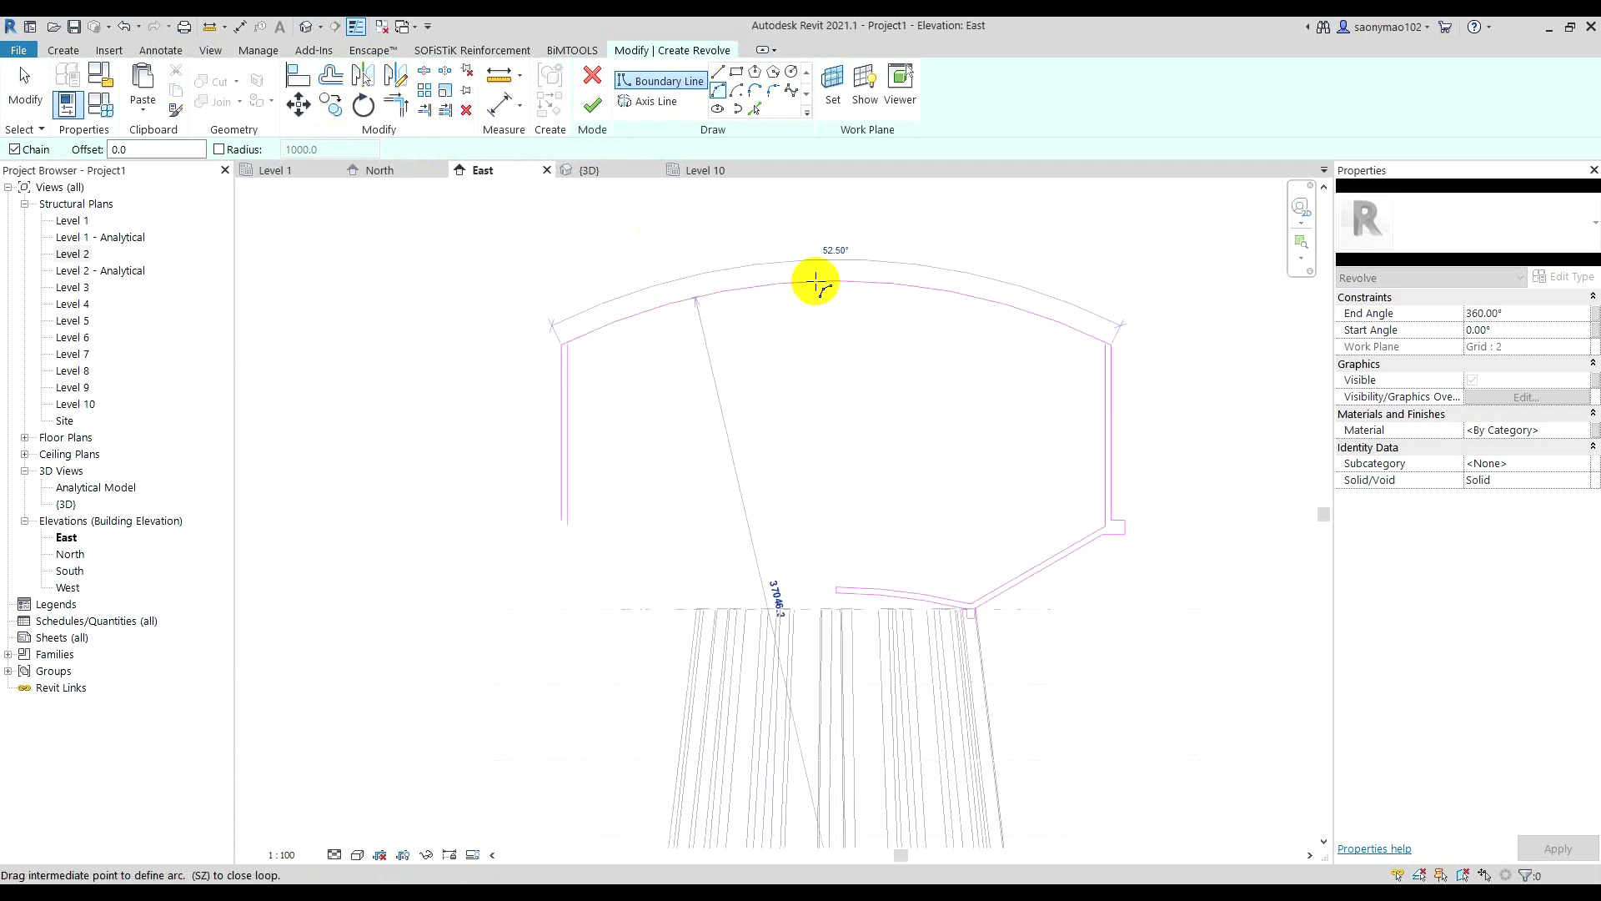
scroll(818, 268, down, 1)
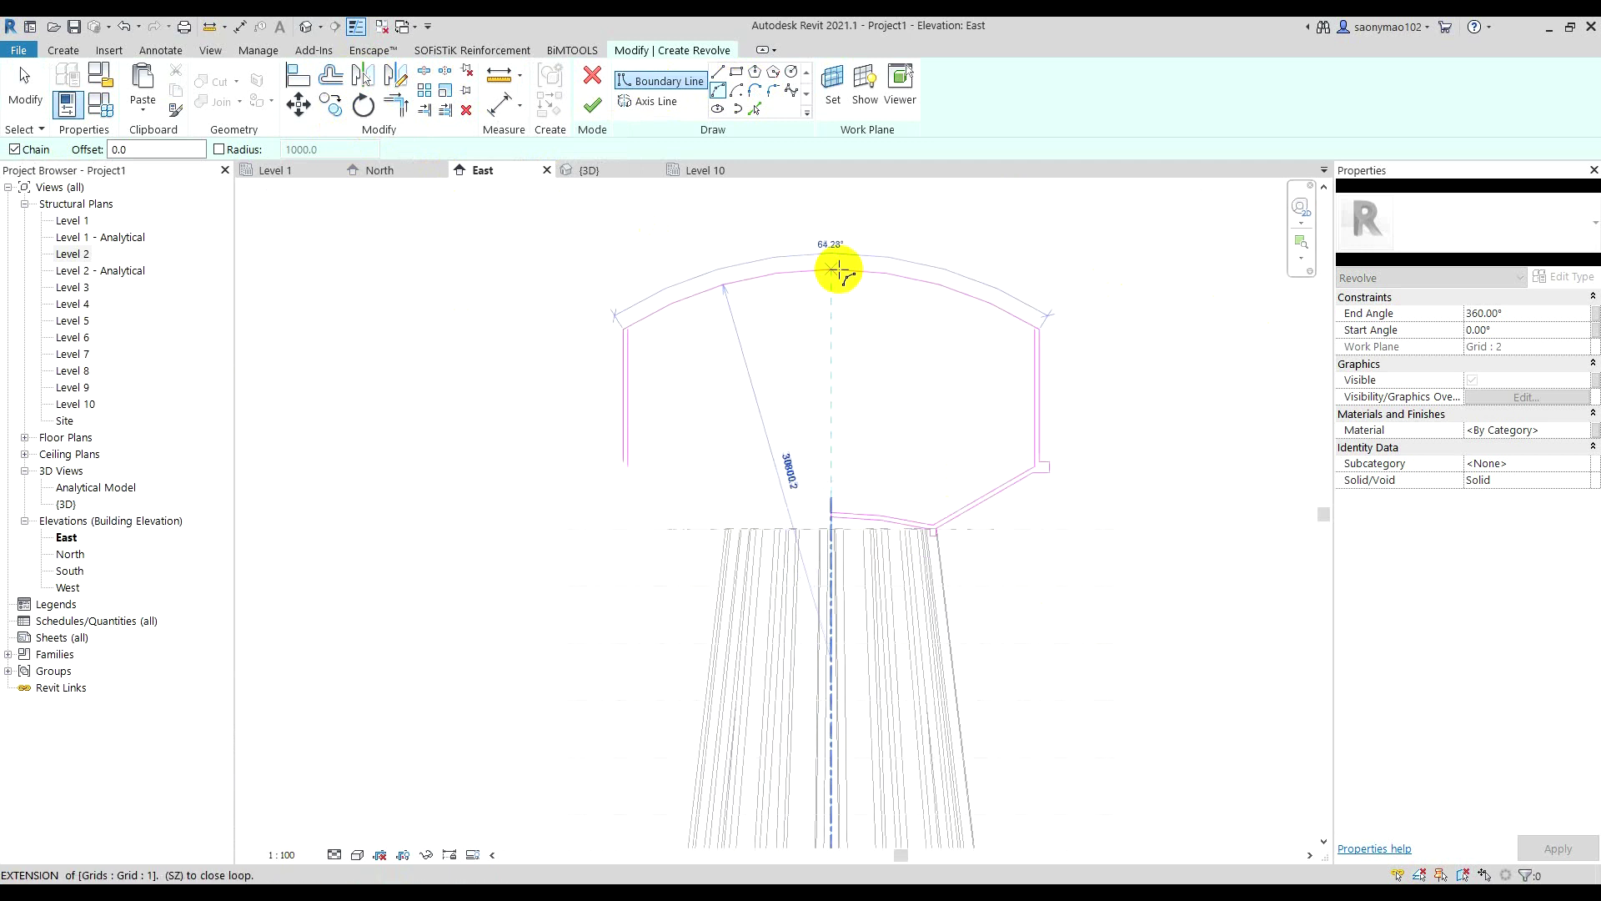
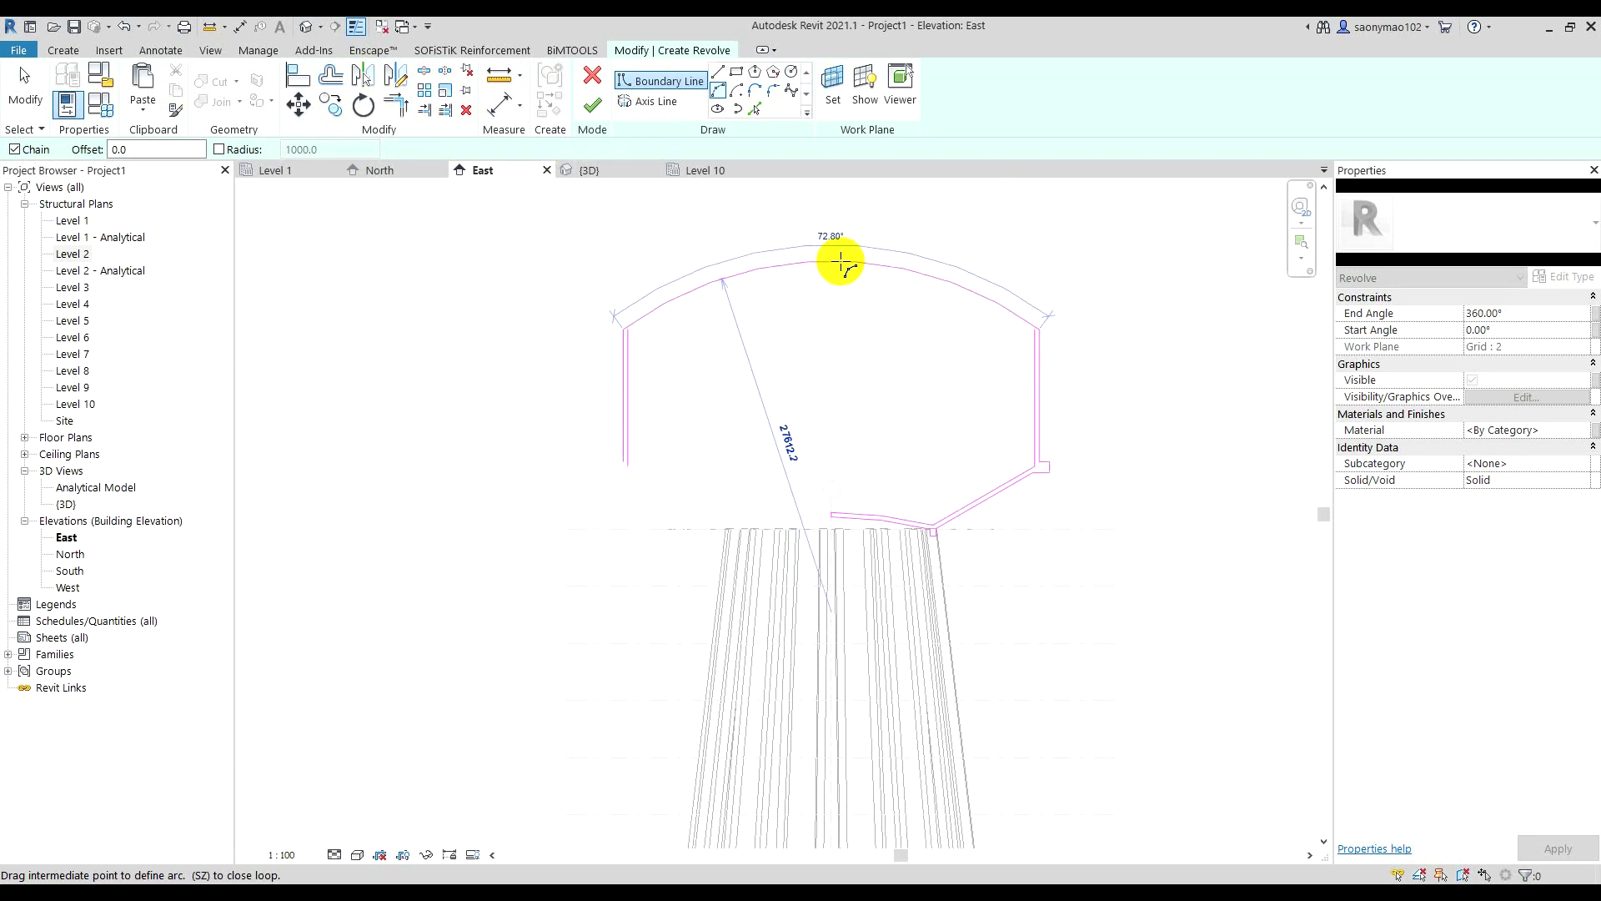
- Finish the domed top arc and offset it 350 to form the shell thickness
click(842, 265)
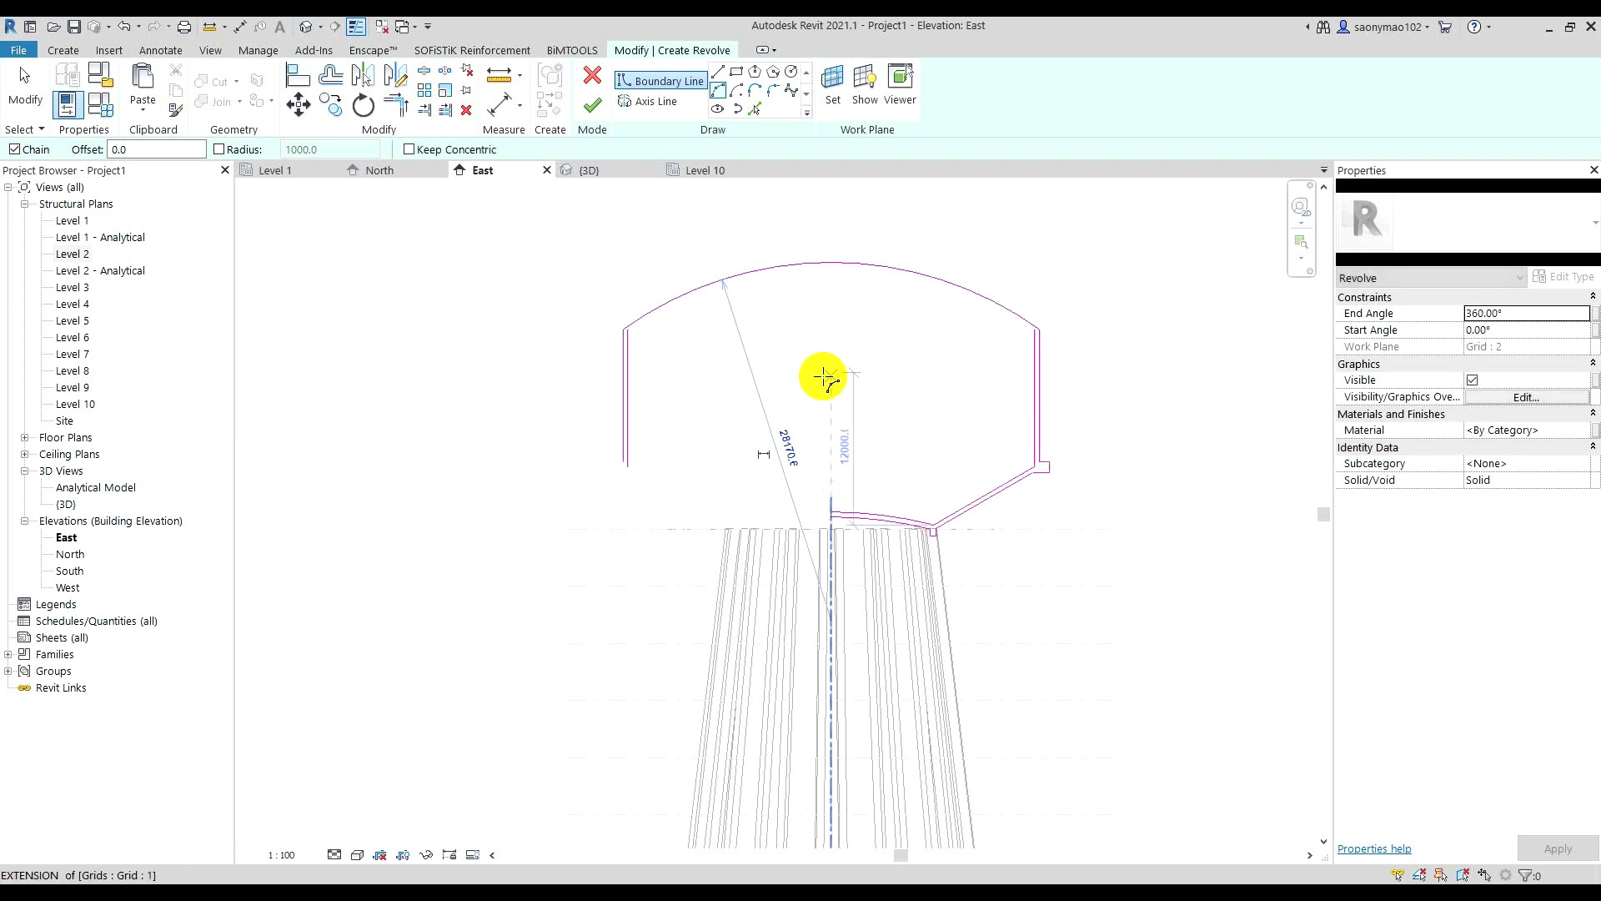
click(331, 75)
scroll(800, 259, up, 2)
click(857, 252)
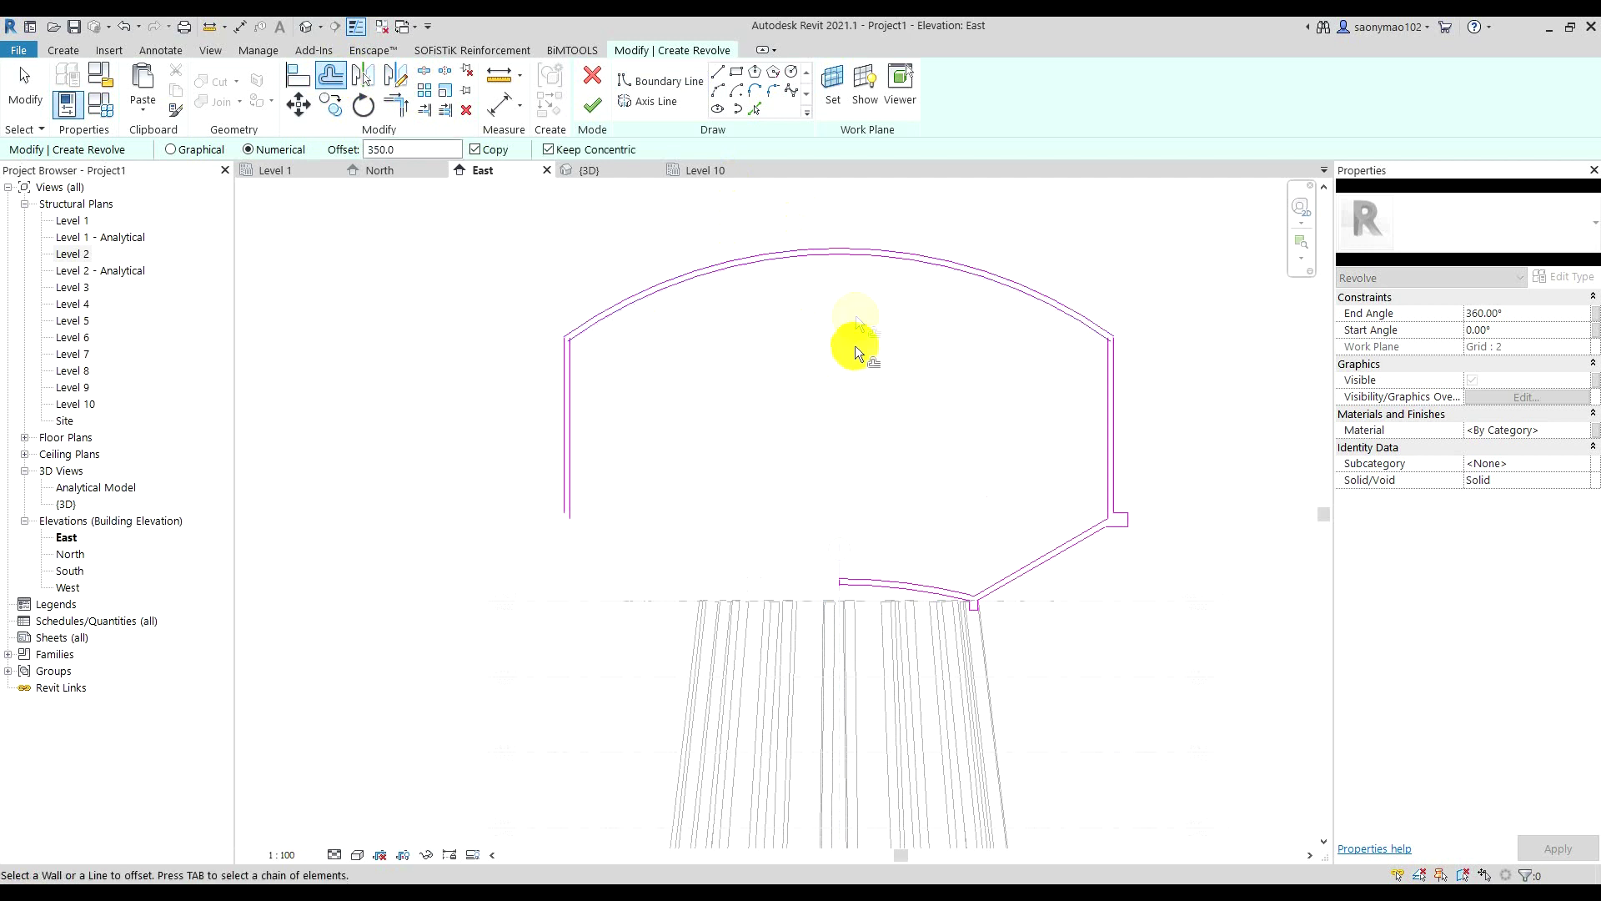
key(Escape)
middle_drag(855, 319, 799, 367)
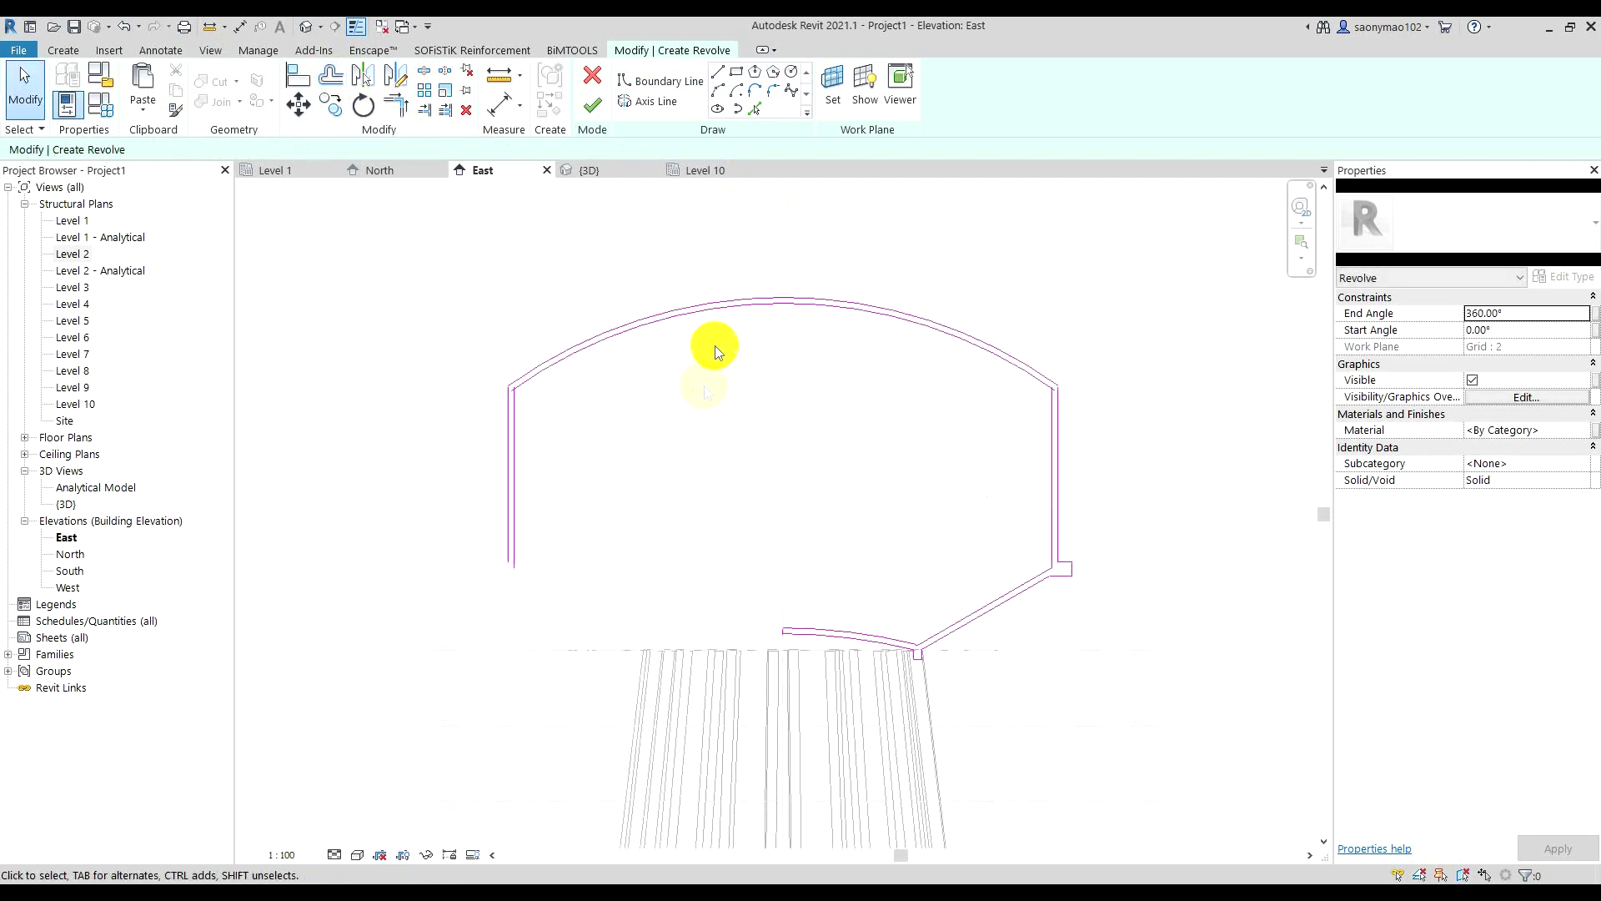
- Draw a vertical axis line on grid line 1, from below the tank to above the dome
click(648, 103)
scroll(783, 667, up, 2)
scroll(784, 655, up, 1)
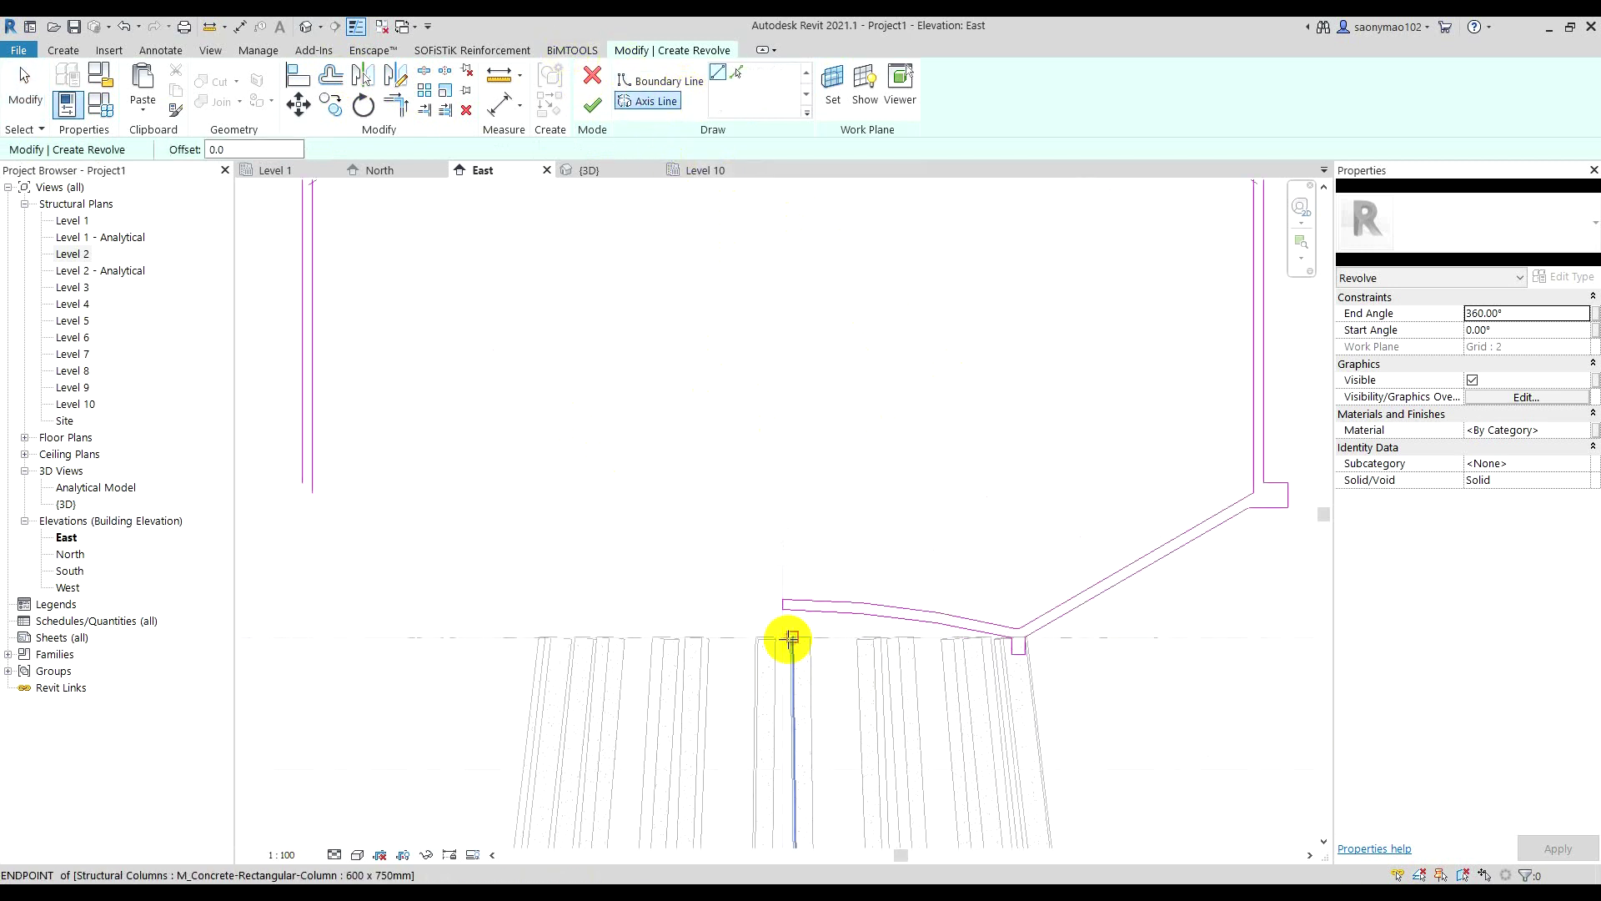
scroll(786, 638, up, 1)
scroll(784, 659, up, 1)
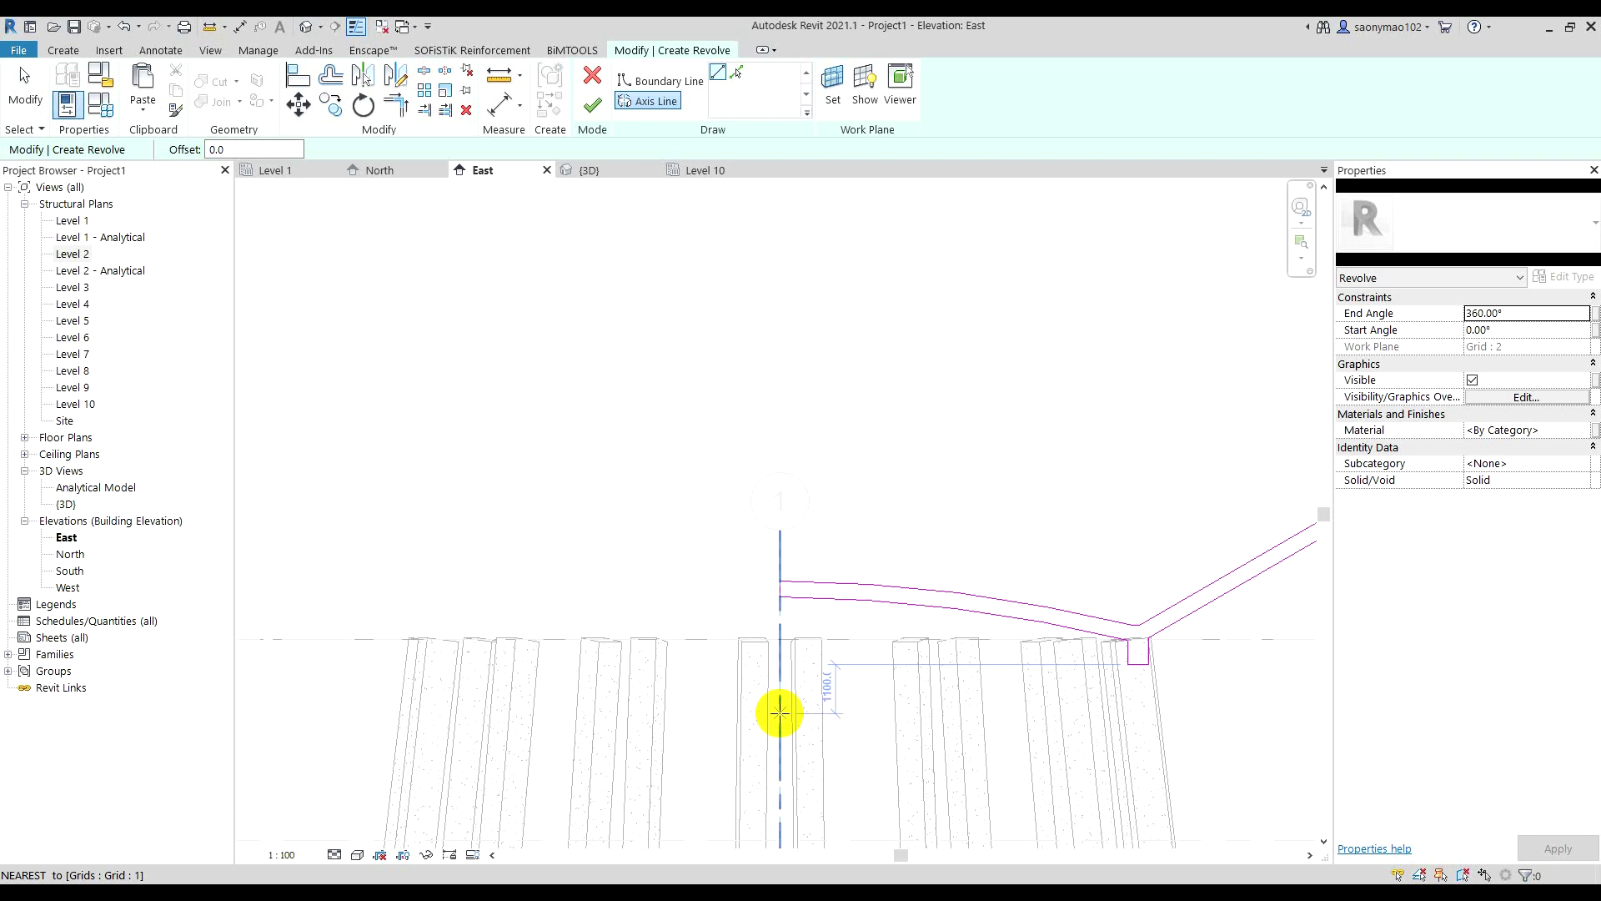
click(780, 713)
scroll(772, 464, down, 2)
scroll(772, 500, down, 2)
scroll(776, 467, down, 1)
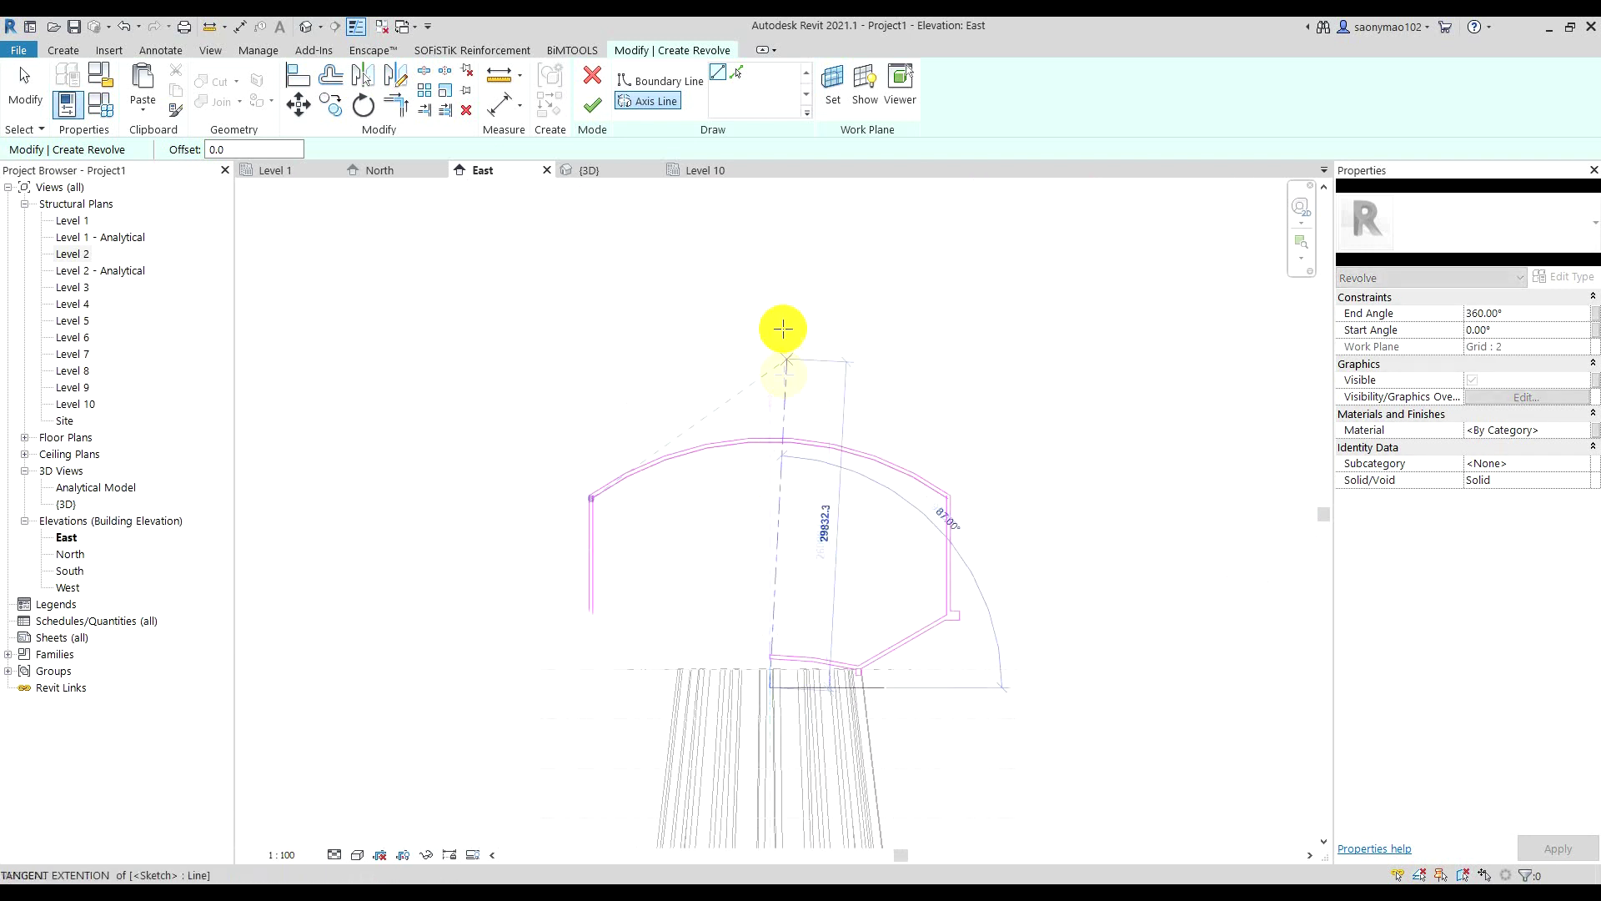
click(754, 265)
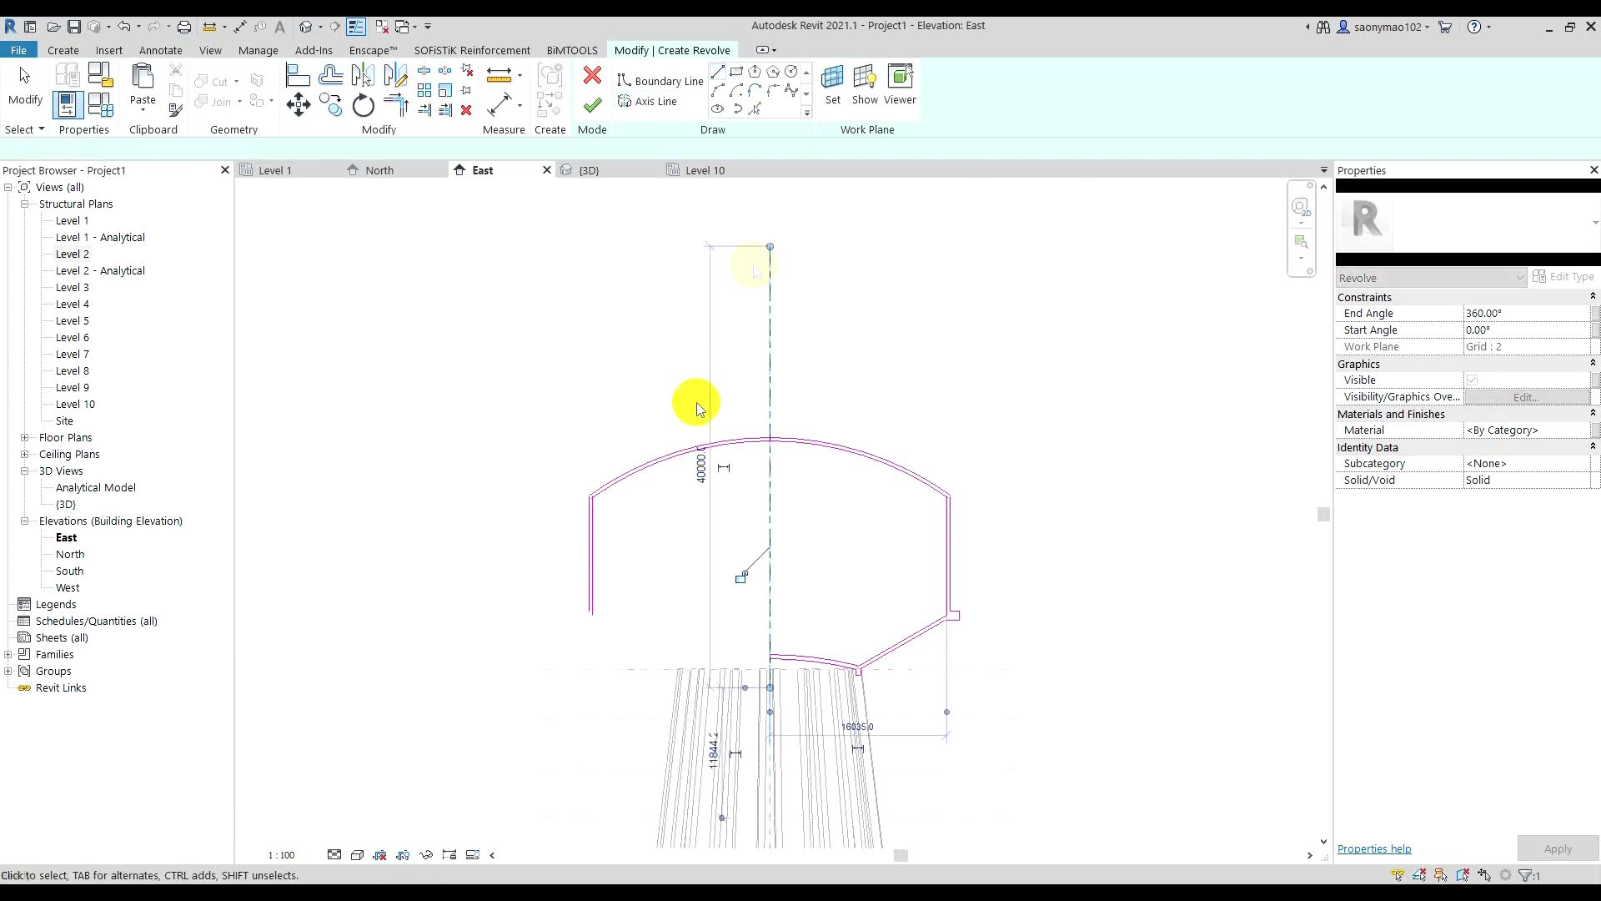
key(Escape)
key(Escape)
scroll(768, 489, up, 2)
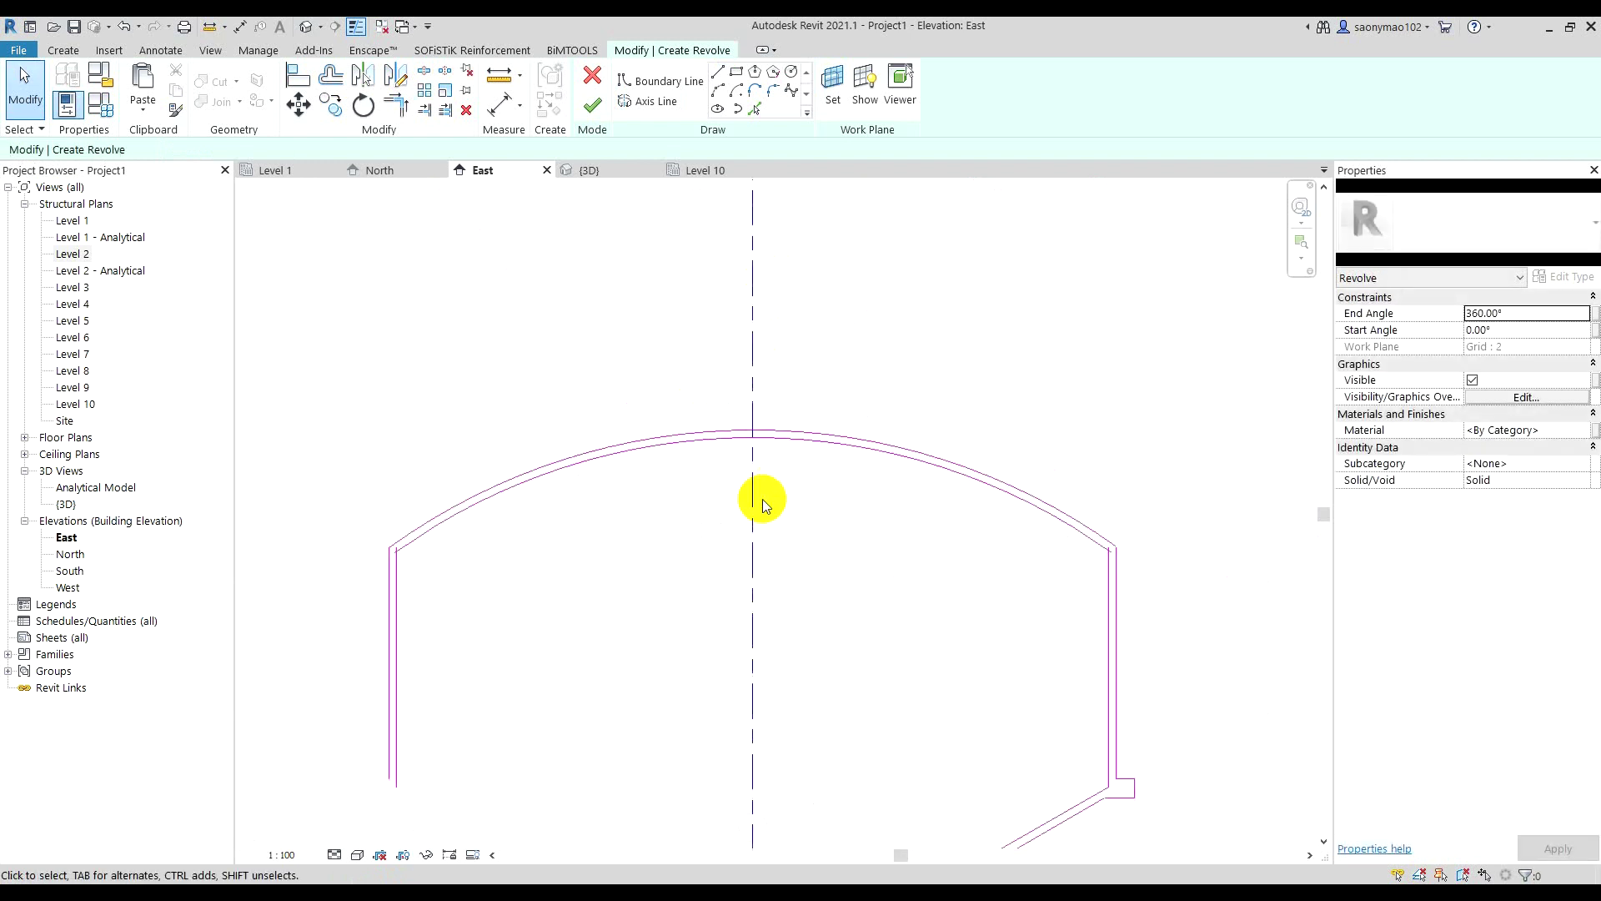
- Draw a vertical rim line up from the dome arc and corner-trim it with the lower arc
click(717, 72)
scroll(806, 417, up, 3)
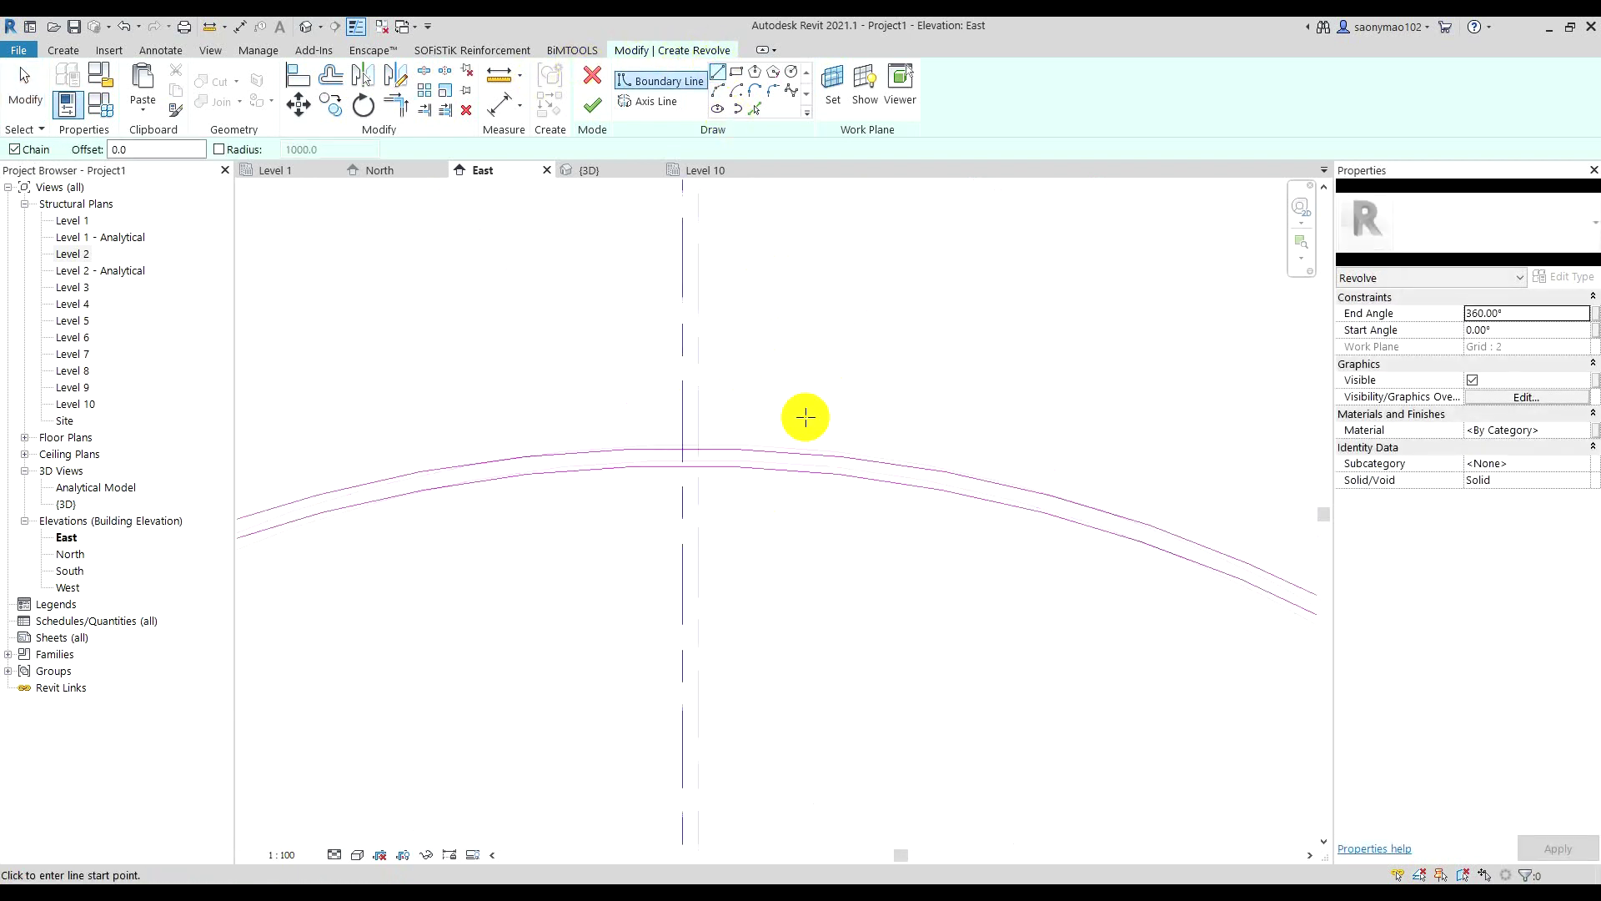
click(829, 475)
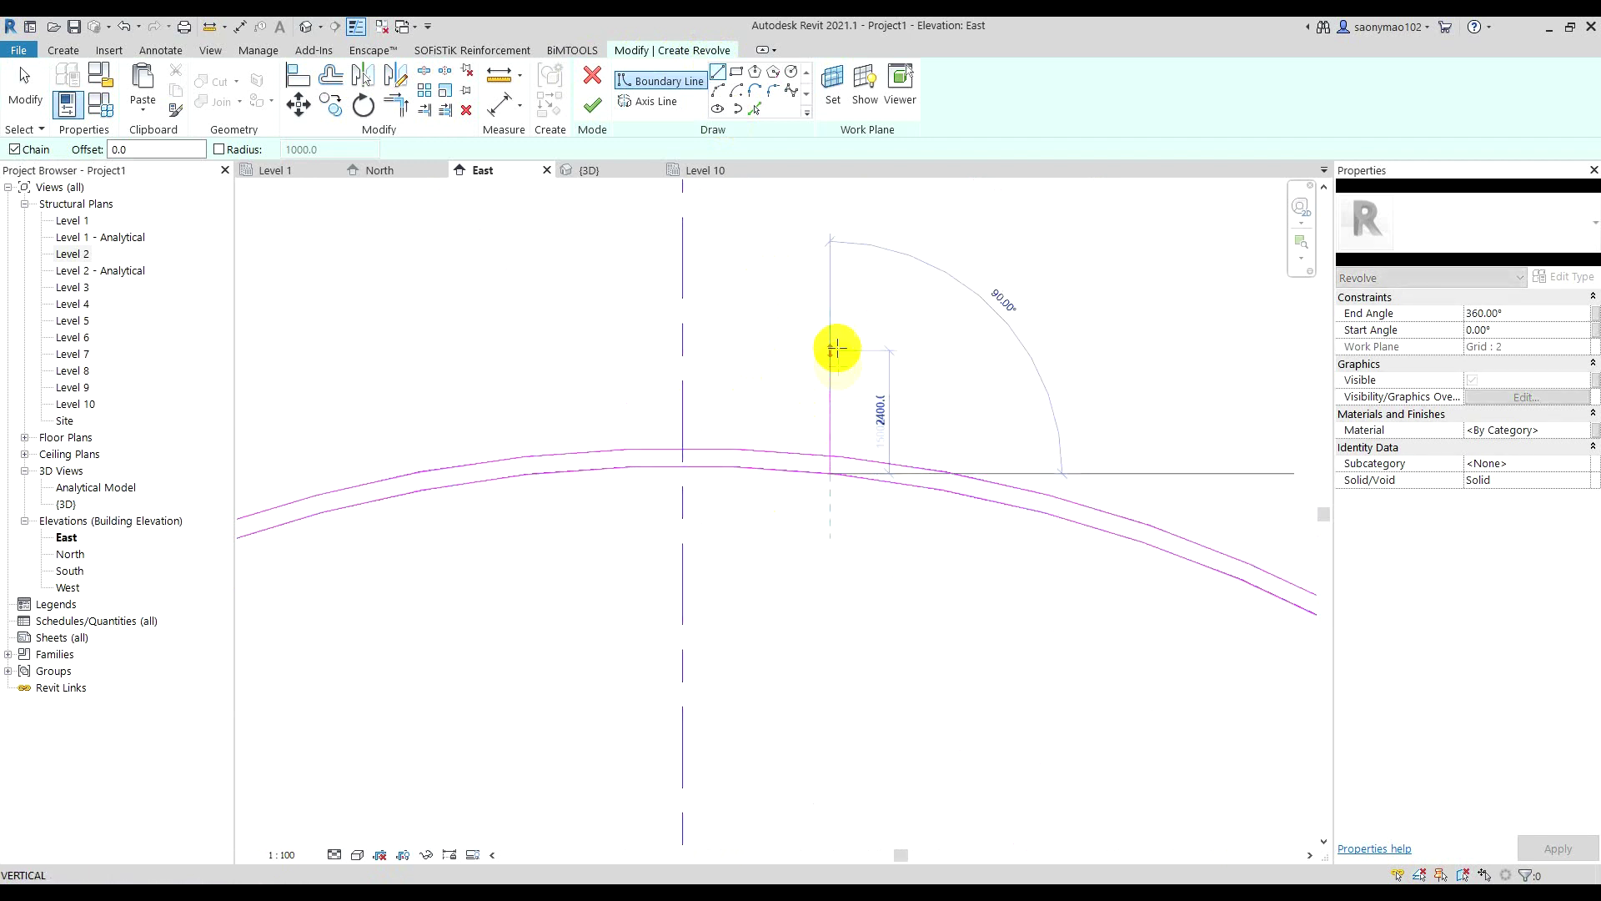
click(831, 411)
key(Escape)
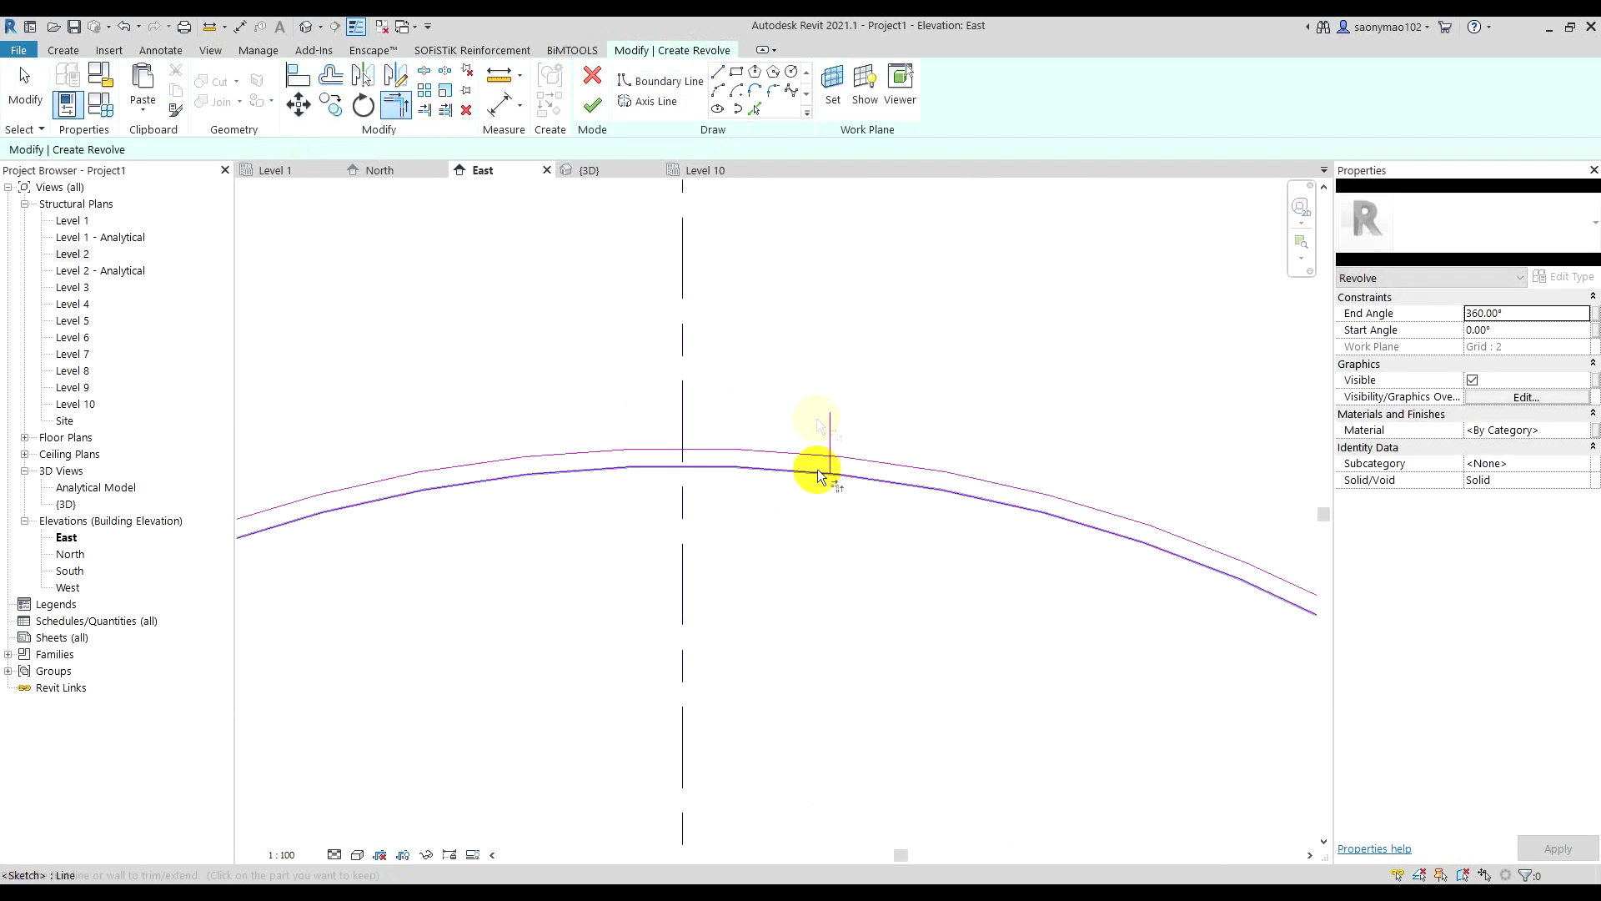
scroll(815, 468, up, 2)
key(t)
key(r)
scroll(830, 481, up, 2)
click(849, 469)
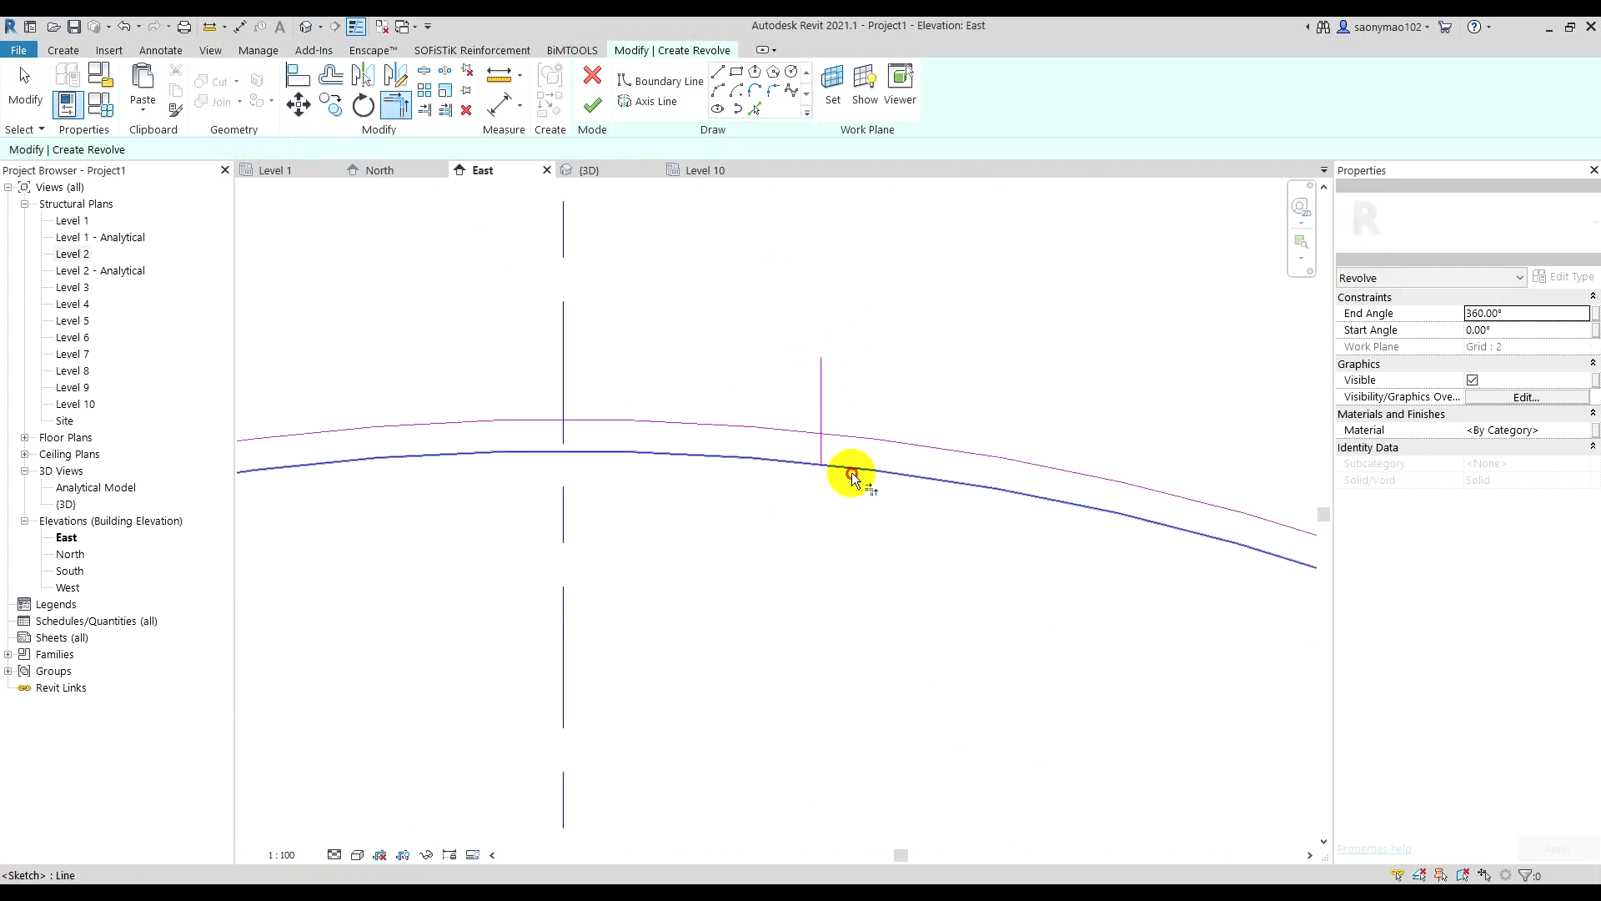
click(824, 367)
scroll(838, 409, down, 2)
key(Escape)
scroll(818, 477, up, 2)
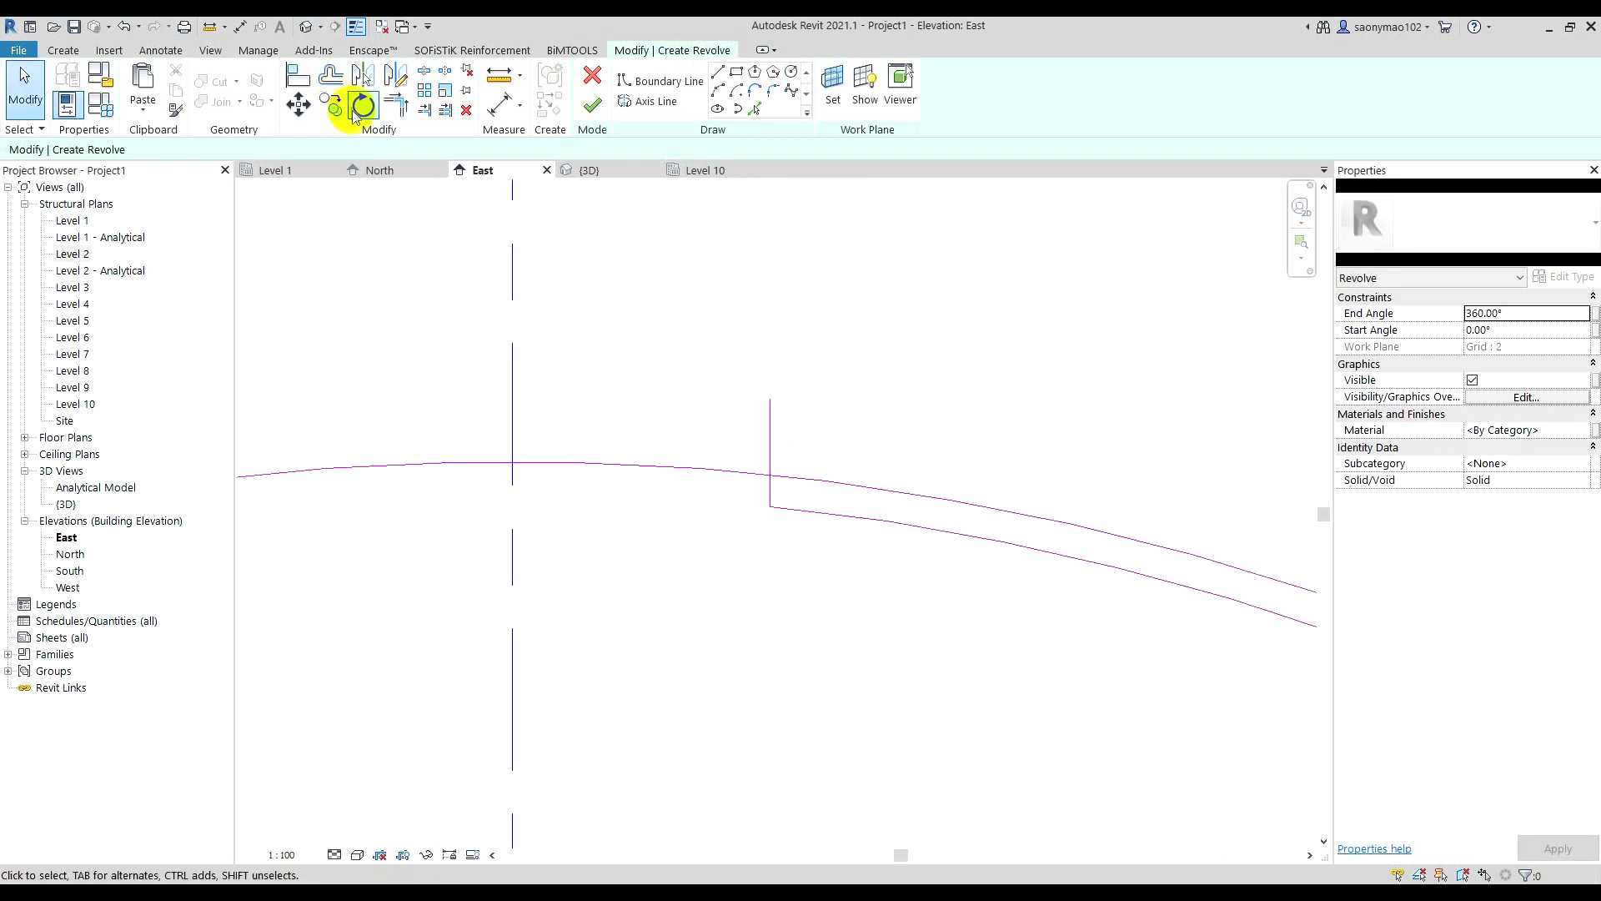
- Offset the rim line 350, then draw the rim's top edge and the lip outline
click(332, 77)
click(777, 429)
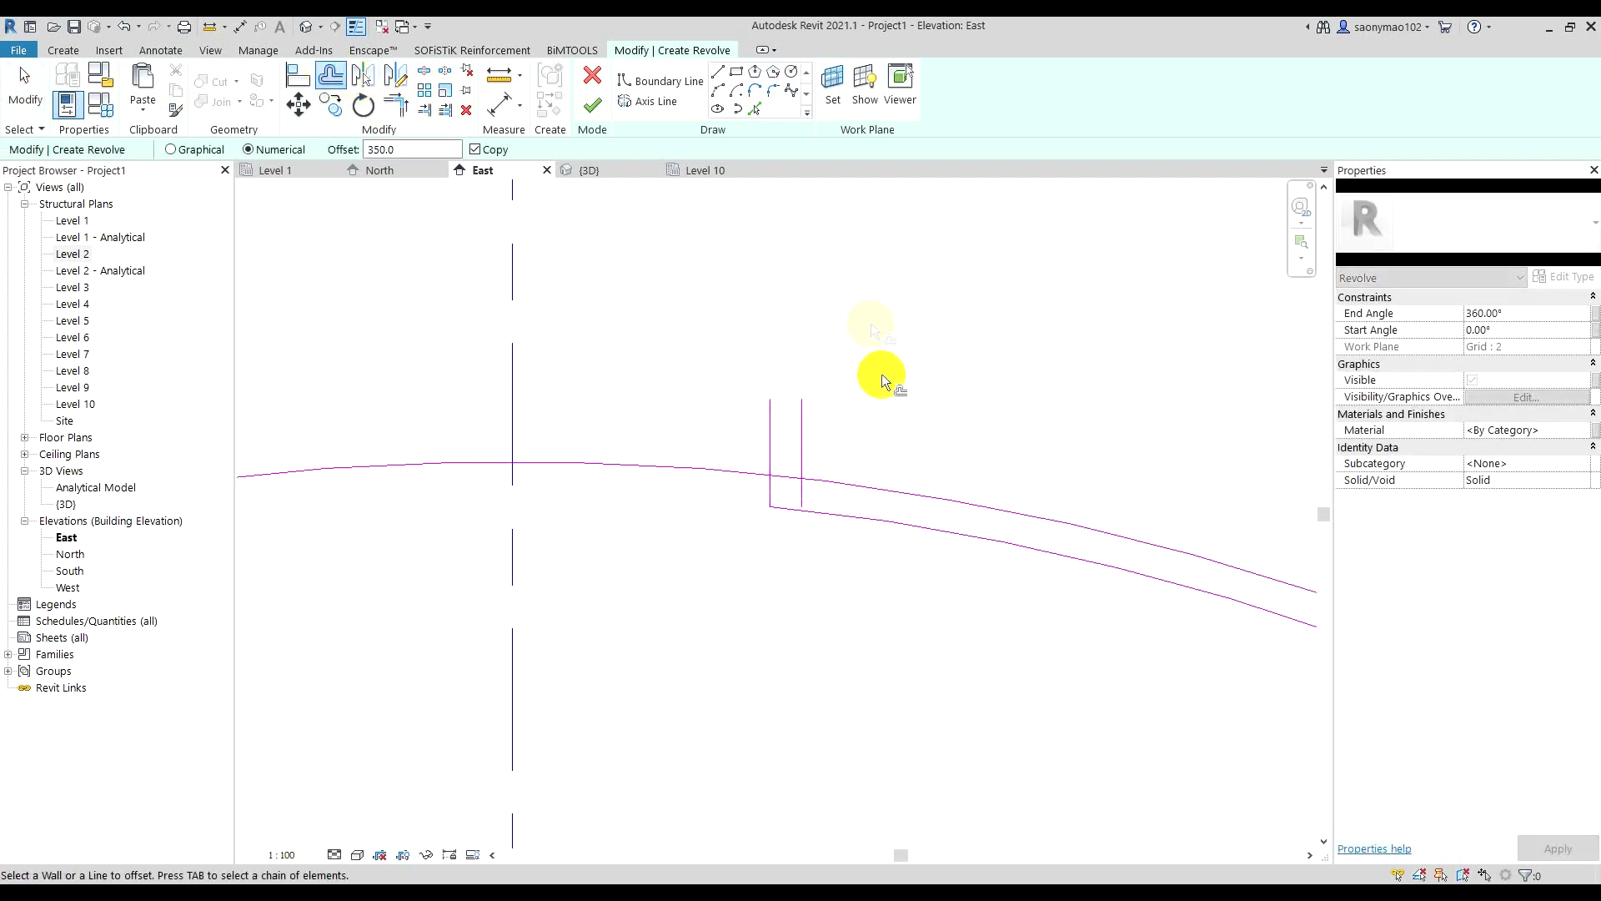
click(717, 72)
scroll(845, 386, up, 1)
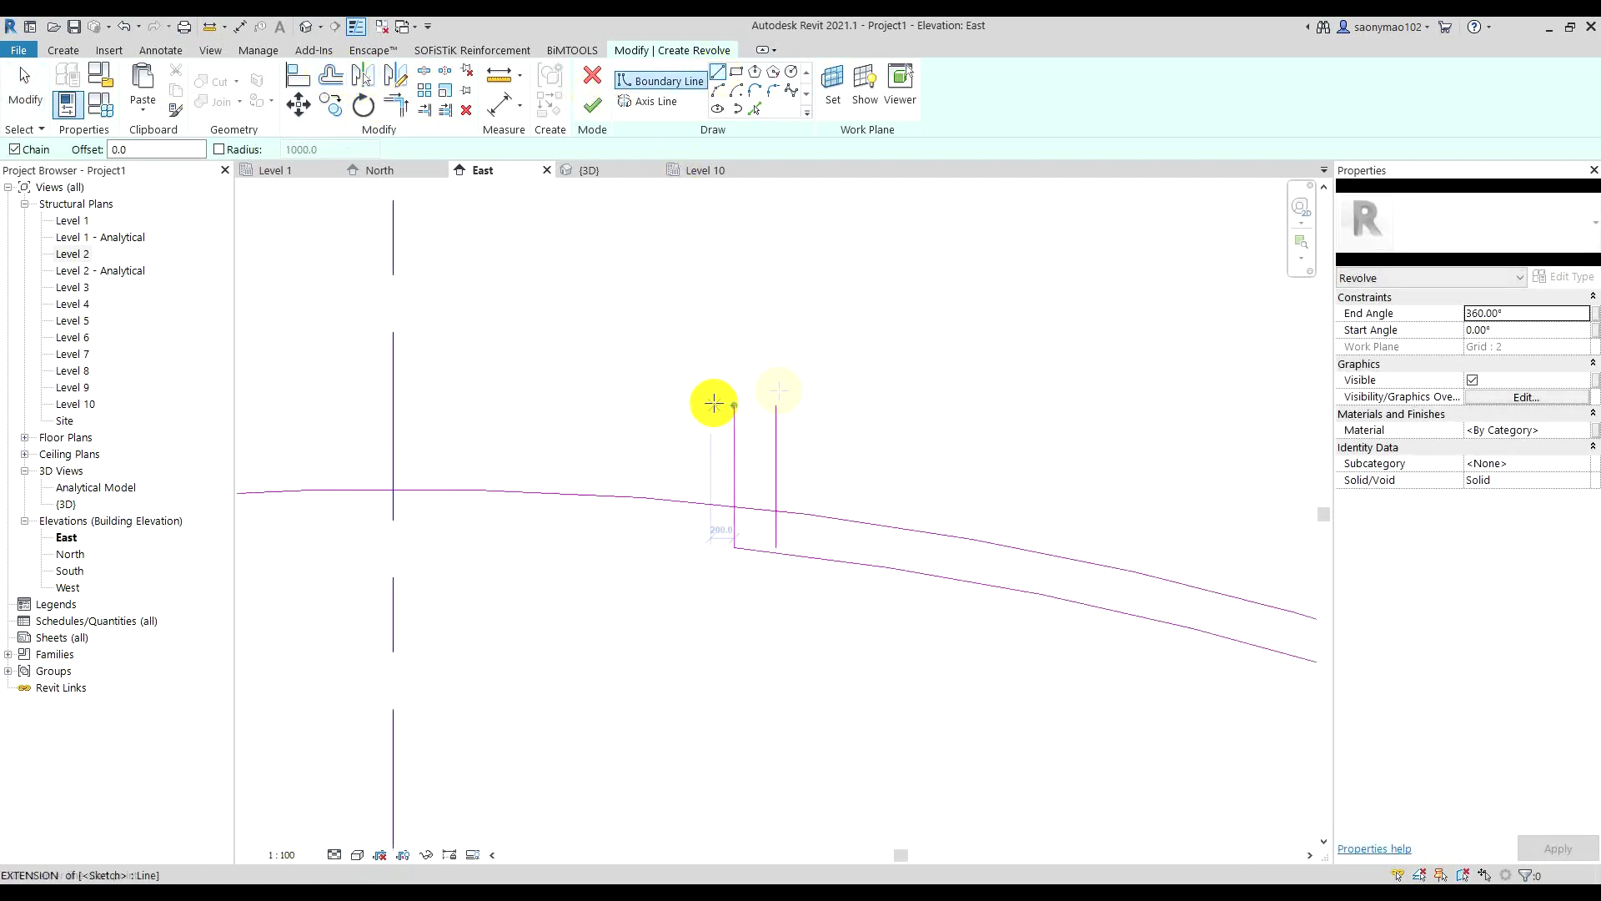
click(734, 405)
click(888, 406)
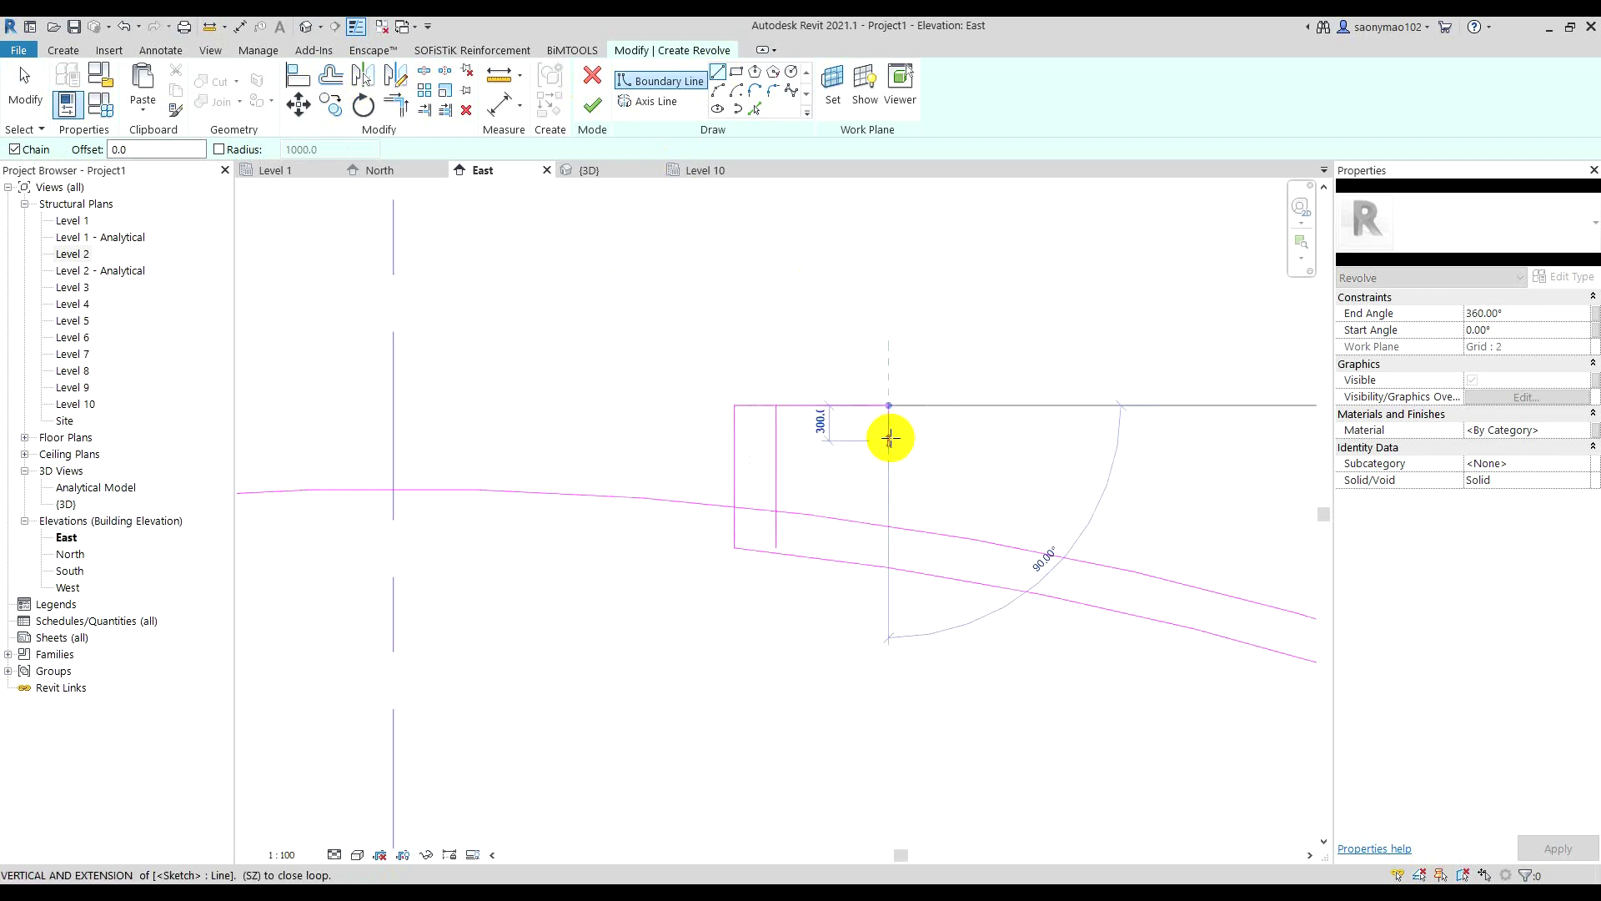
scroll(889, 437, up, 2)
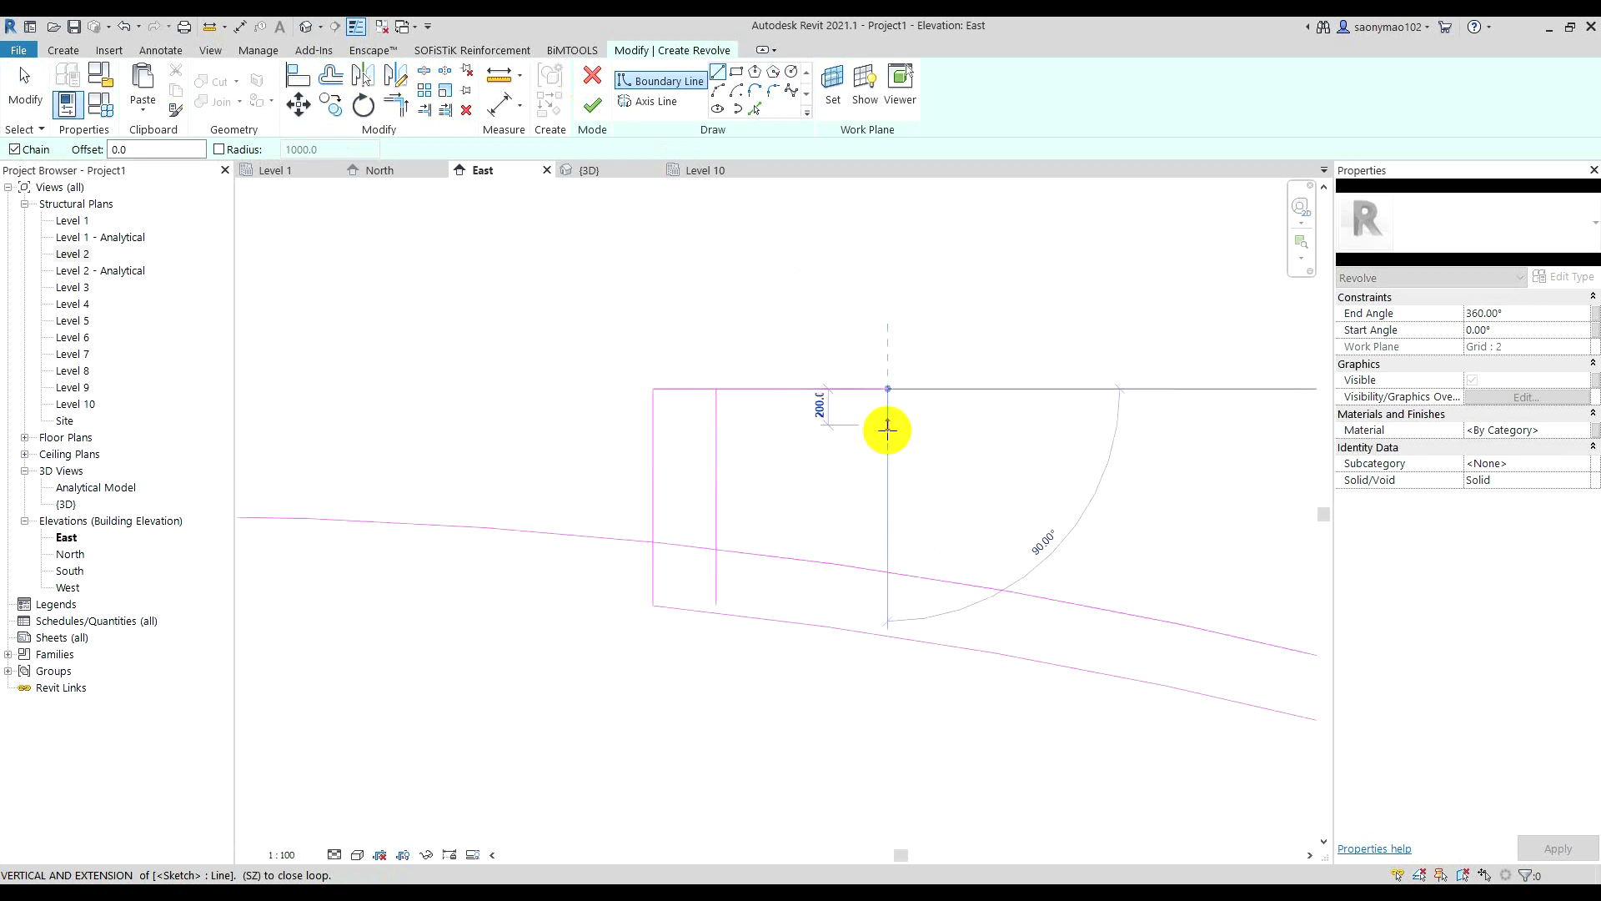
click(888, 425)
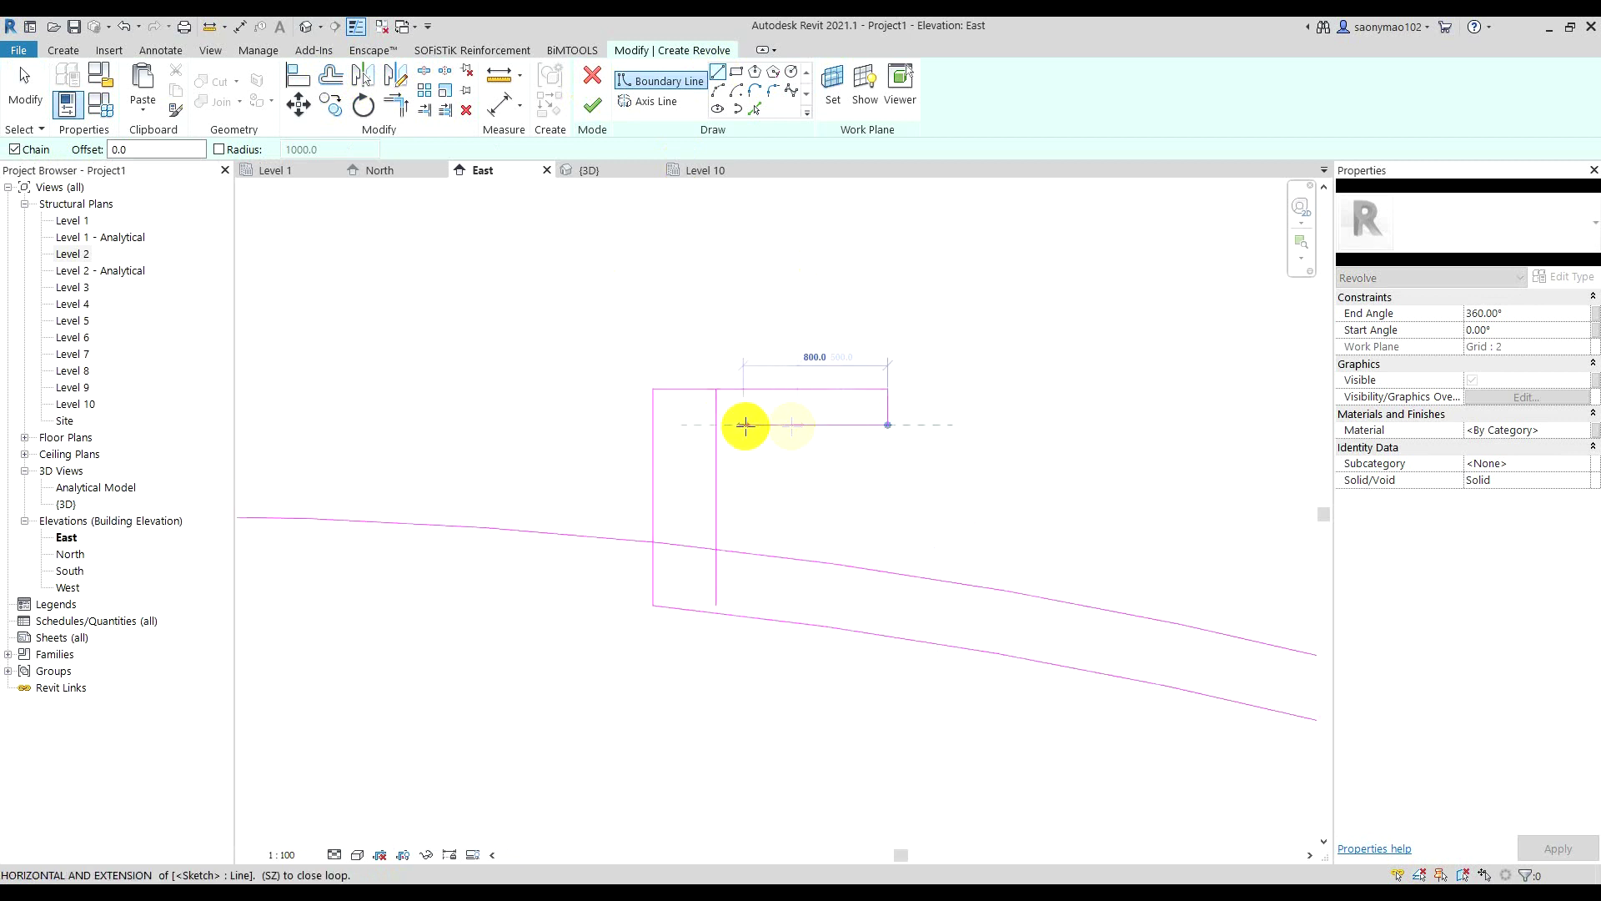
click(715, 424)
key(Escape)
- Corner-trim the inner rim lines, and trim the upper arc to the inner vertical line
key(t)
key(r)
click(714, 465)
click(763, 426)
scroll(862, 451, down, 1)
scroll(863, 451, down, 1)
click(829, 504)
click(793, 473)
key(Escape)
scroll(882, 443, up, 1)
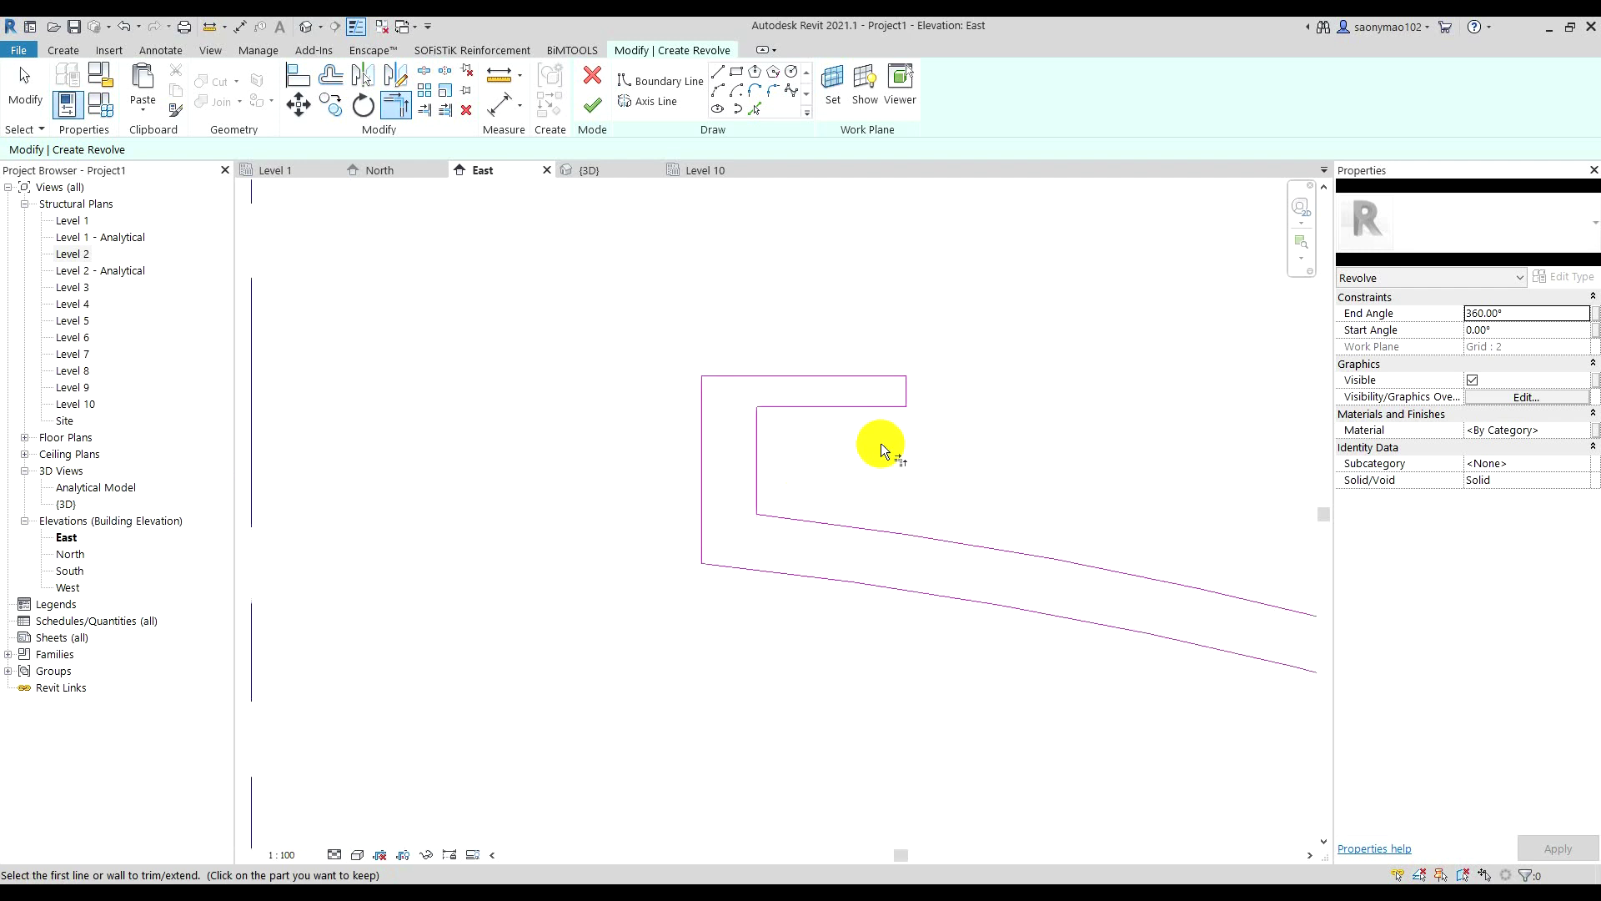
drag(972, 446, 844, 339)
- Nudge the lip lines two steps left, then nudge the five crown rim lines up
key(Left)
key(Left)
key(Left)
key(Left)
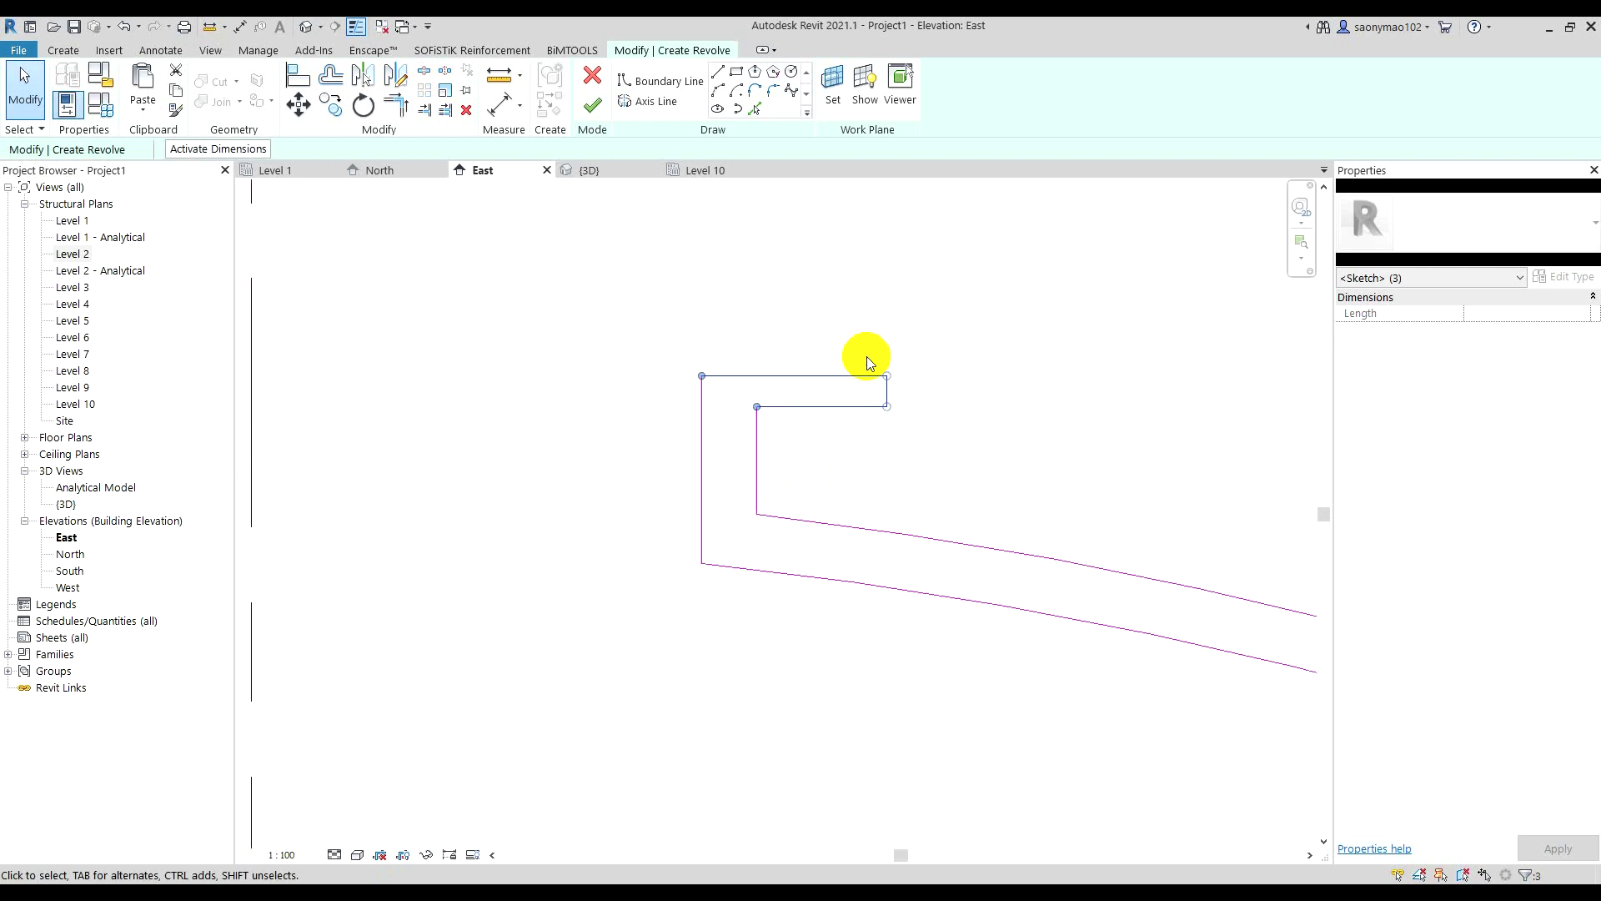
key(Left)
key(Left)
key(Left)
key(Left)
key(Left)
key(Left)
scroll(832, 409, down, 3)
click(881, 430)
drag(881, 430, 764, 326)
key(Up)
key(Up)
key(Up)
key(Up)
key(Up)
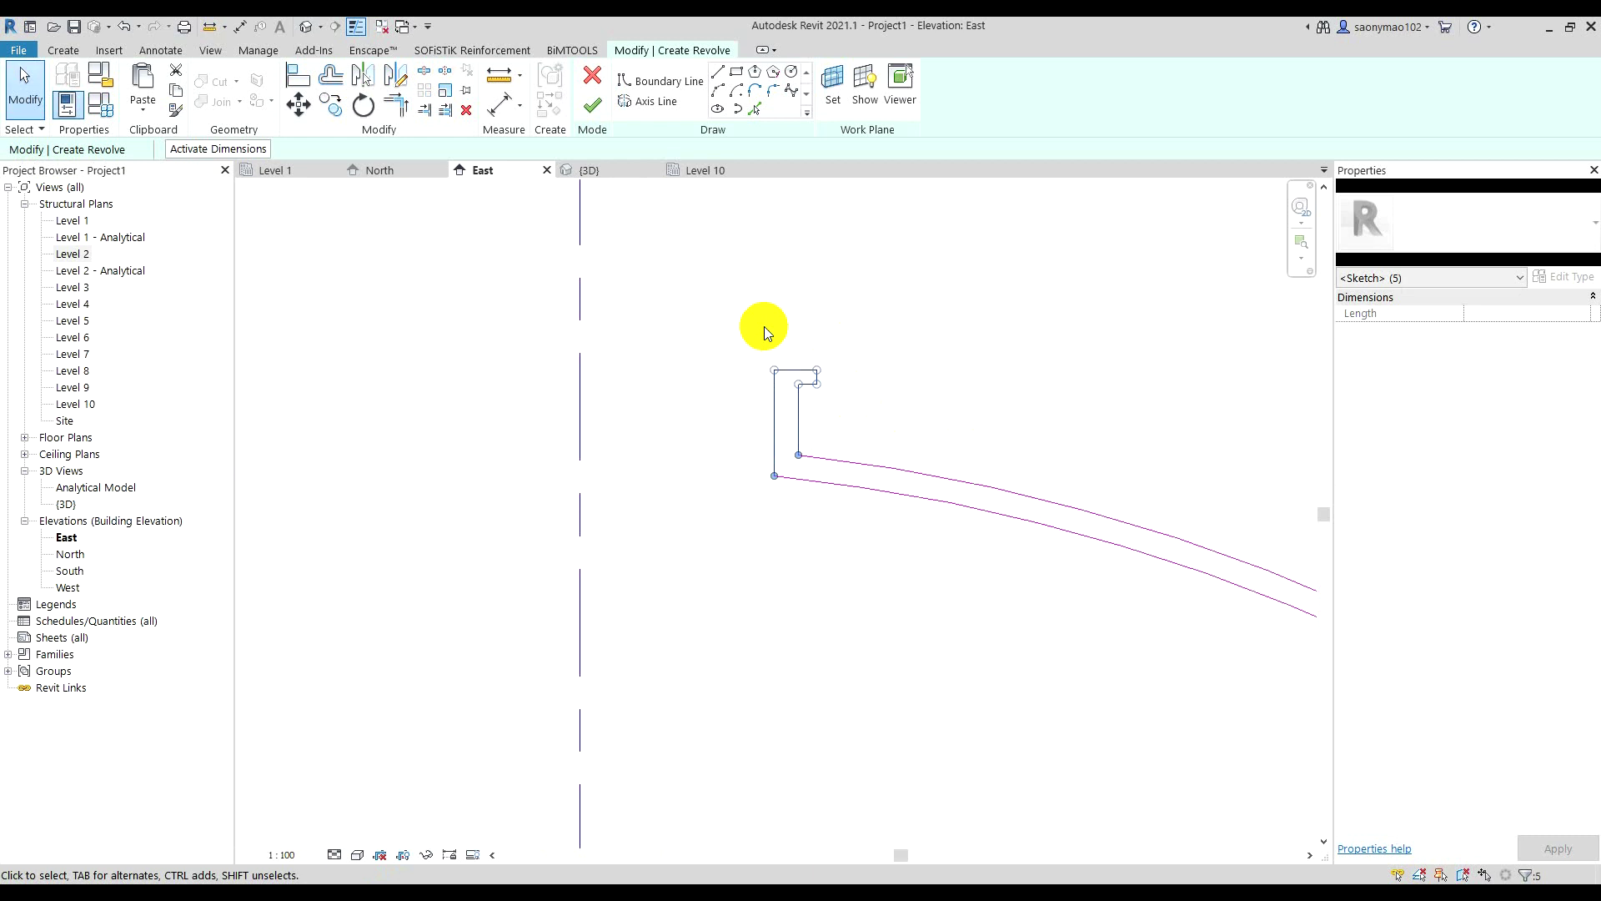
- Nudge the five crown rim lines back down two steps so the rim sits on the dome
click(884, 353)
scroll(853, 392, down, 3)
scroll(853, 392, up, 3)
drag(873, 394, 775, 307)
key(Down)
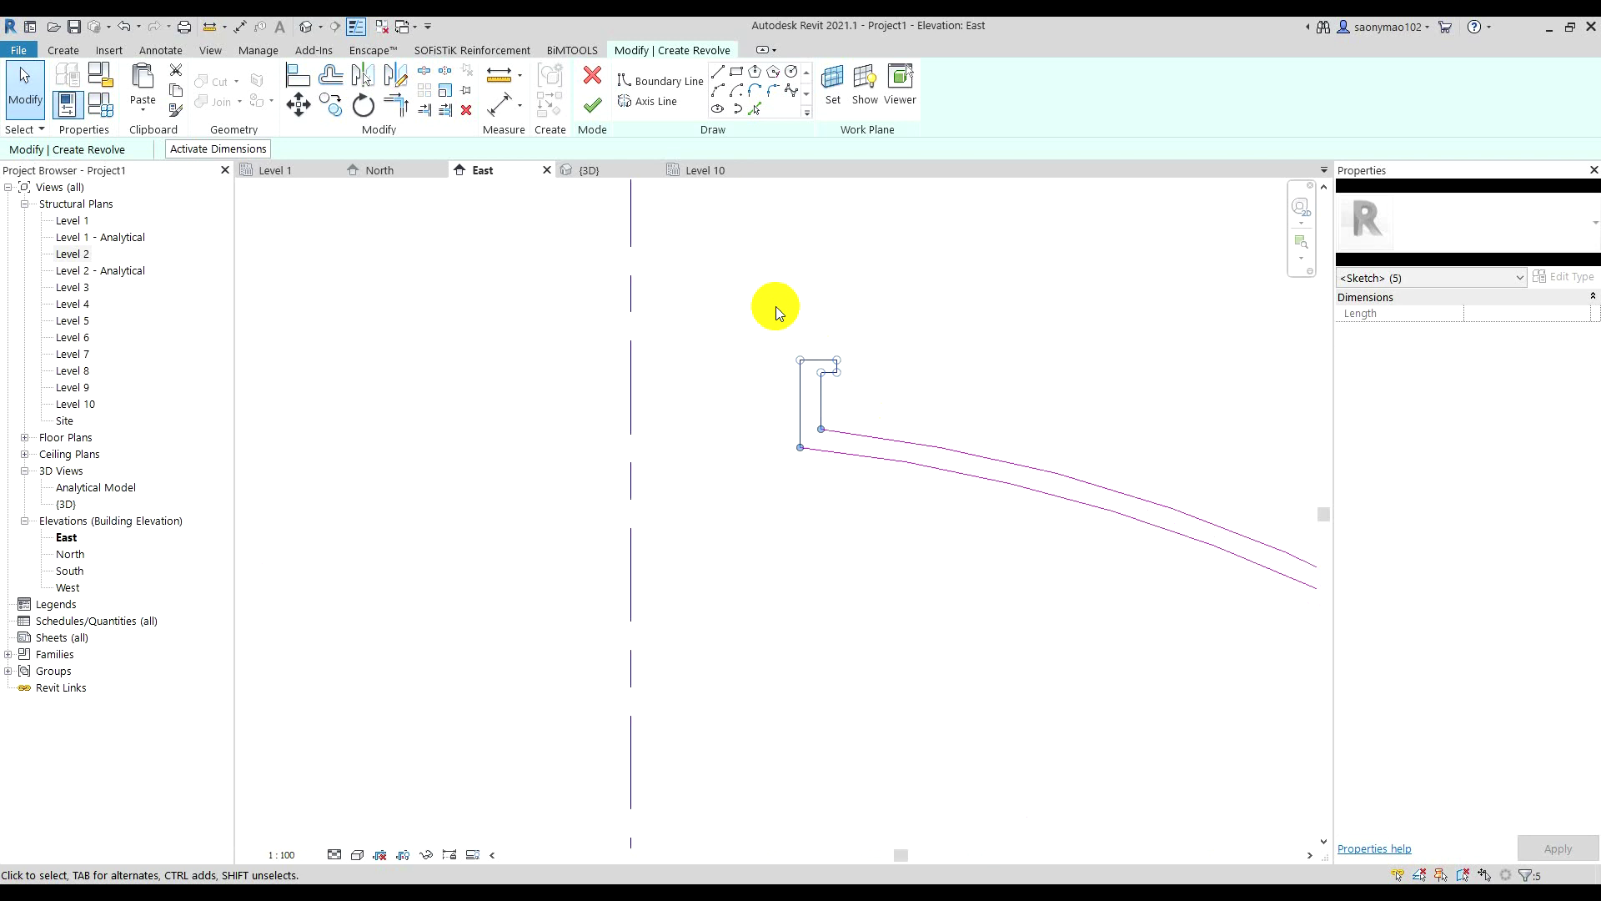
key(Down)
key(Down)
click(874, 391)
scroll(841, 374, up, 3)
drag(867, 392, 820, 334)
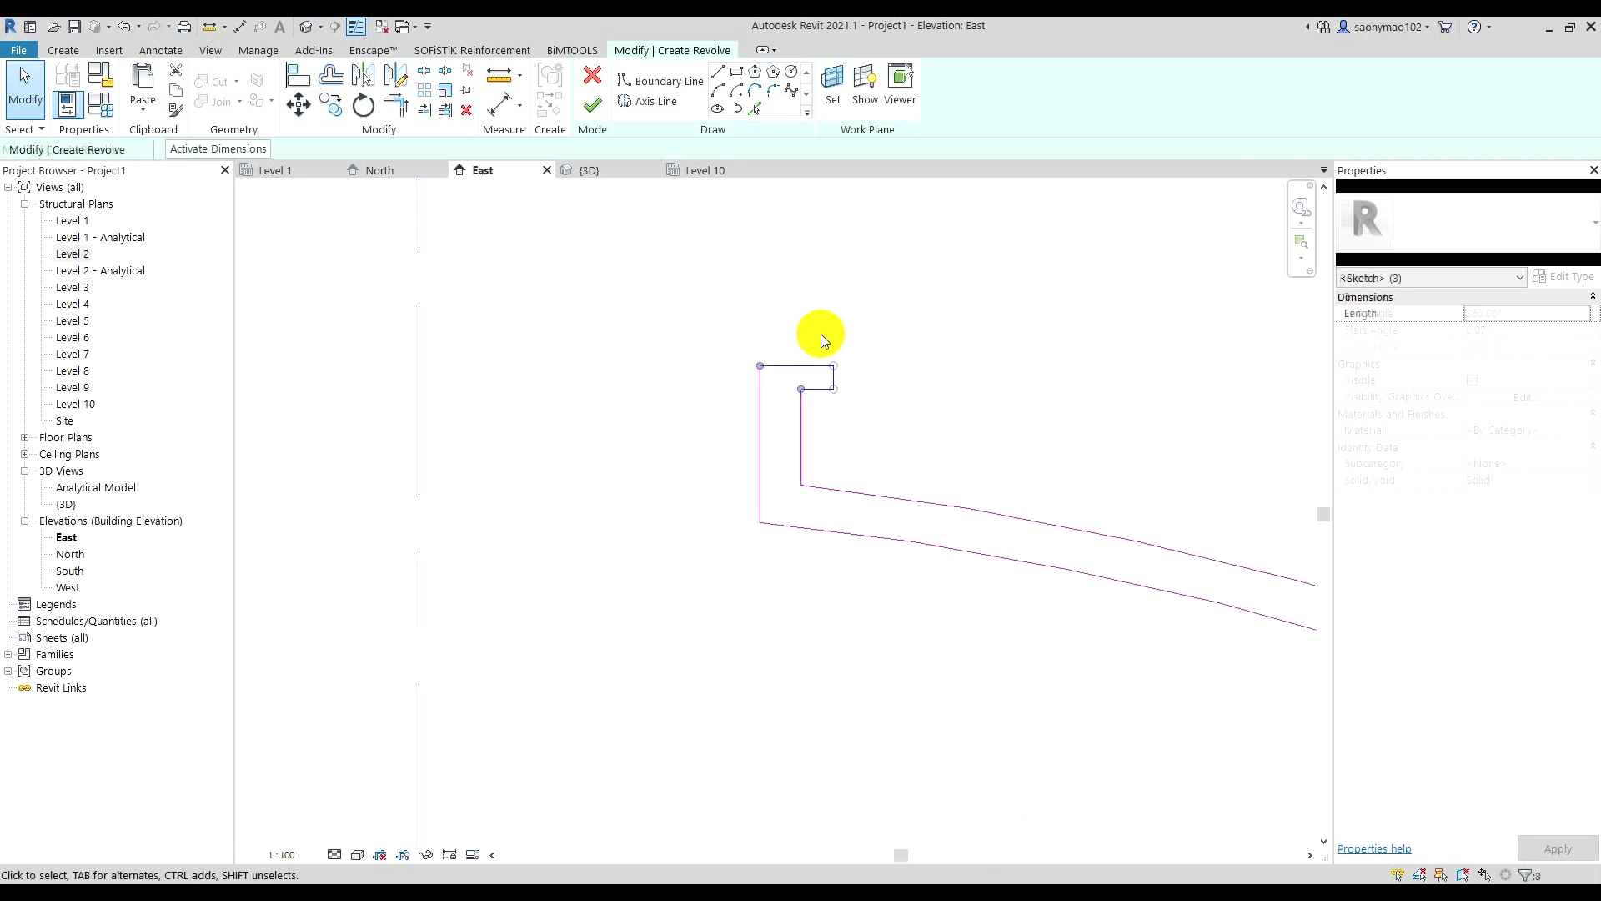
click(950, 334)
scroll(738, 406, down, 2)
scroll(842, 407, down, 3)
scroll(1095, 527, up, 1)
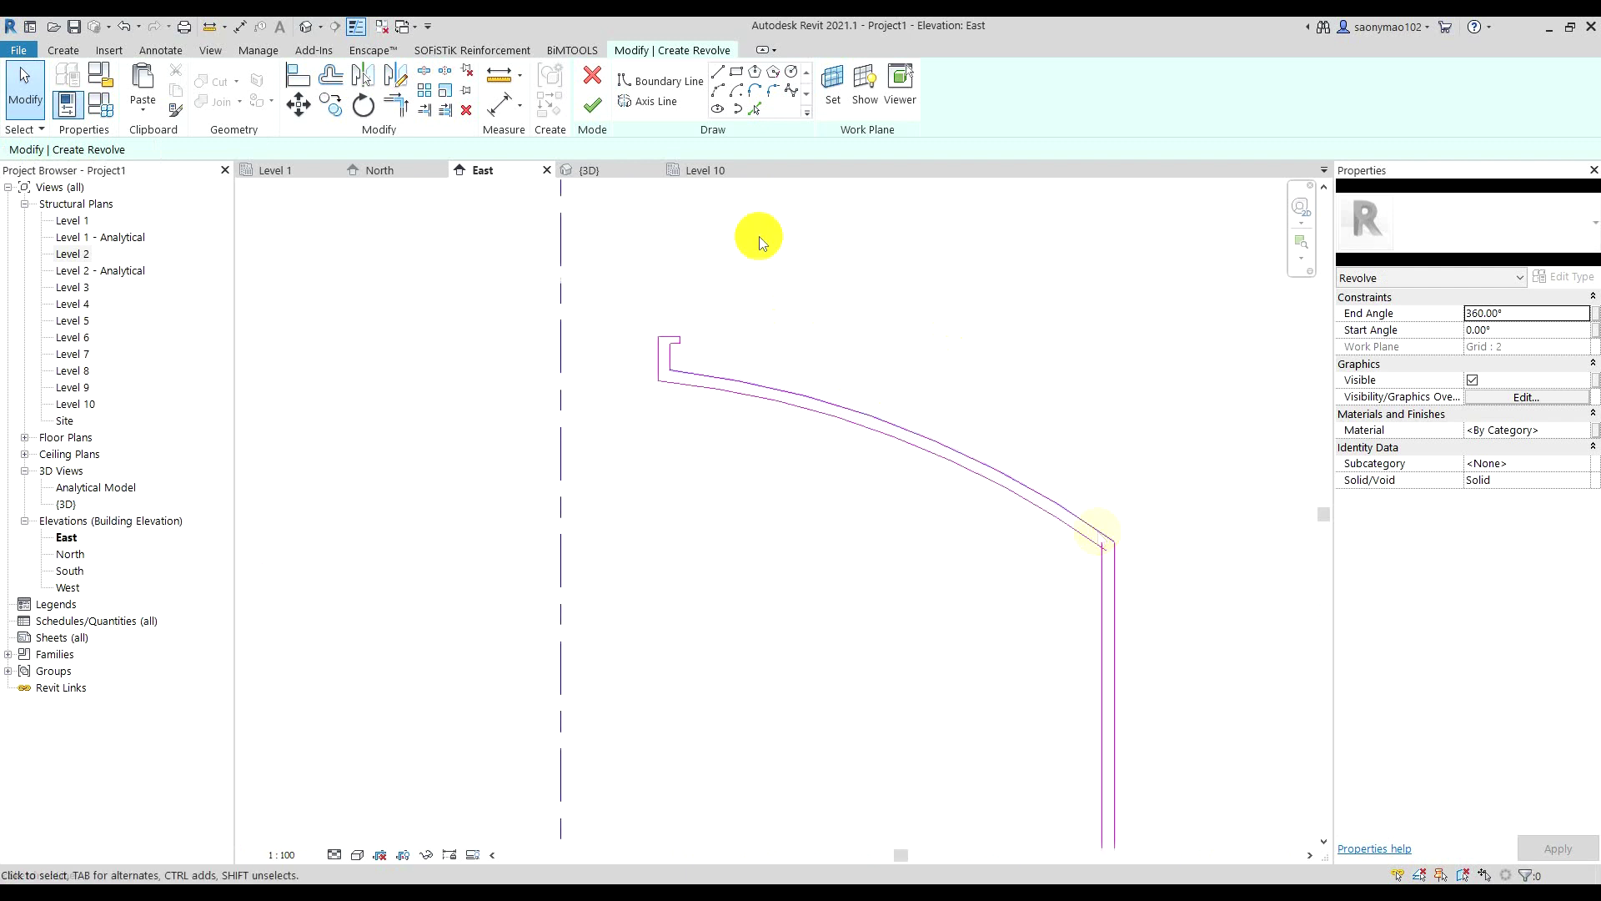
- Draw a small ledge at the profile's lower end, 400 wide and 350 deep, closing at the wall line
click(718, 82)
scroll(1123, 547, up, 1)
scroll(1123, 542, up, 1)
scroll(1109, 527, up, 1)
scroll(1089, 524, up, 1)
click(1085, 522)
click(1147, 522)
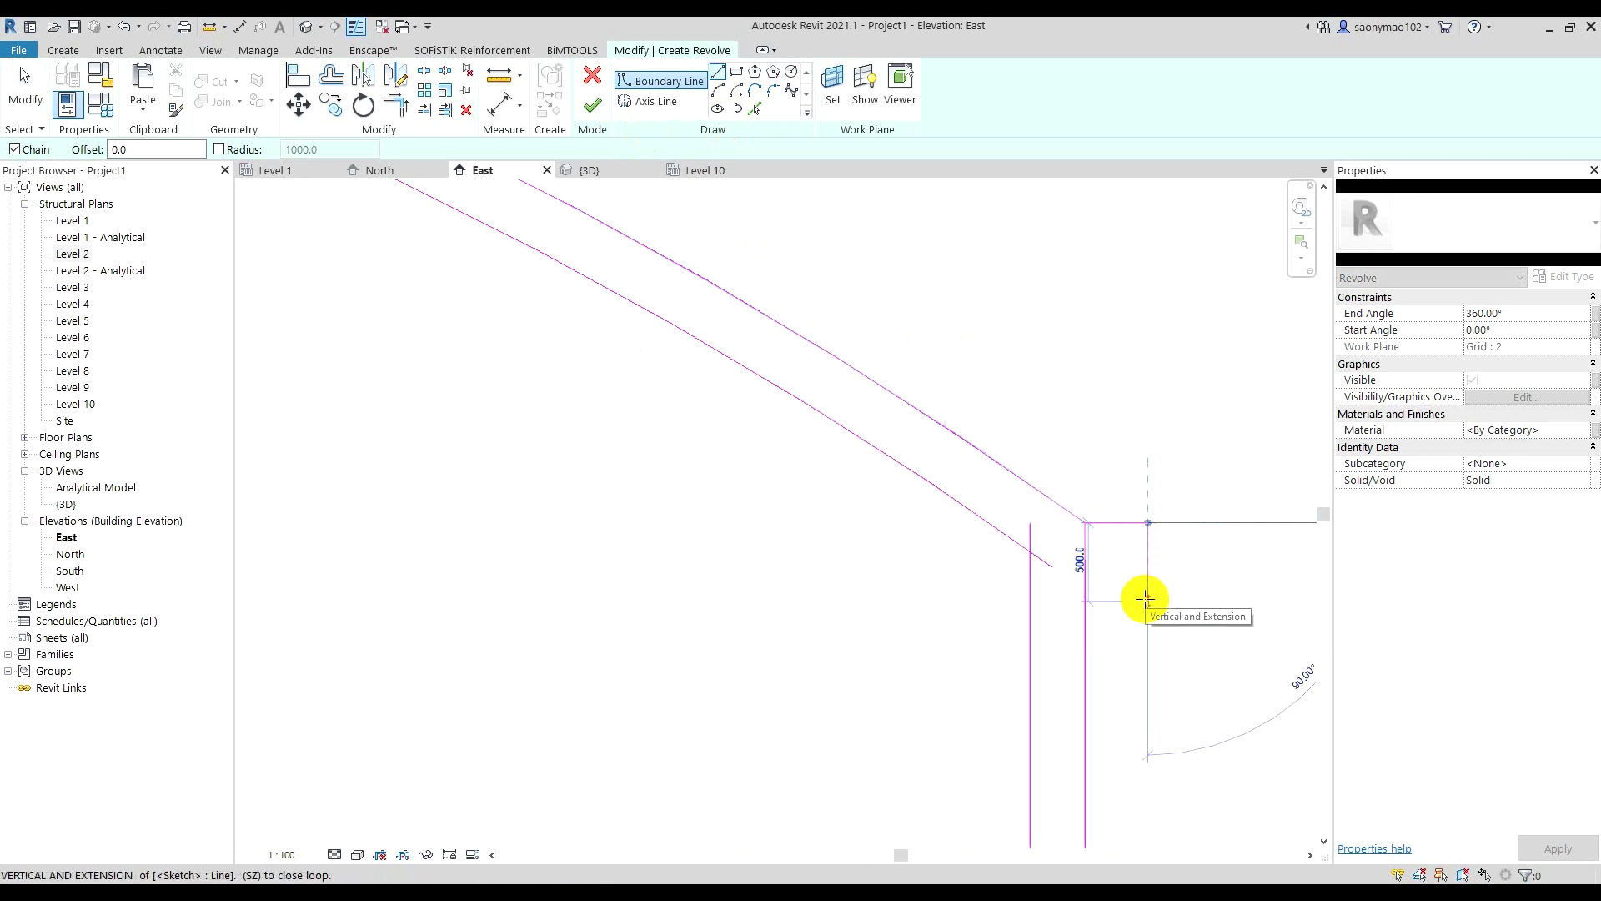
text(350)
key(Return)
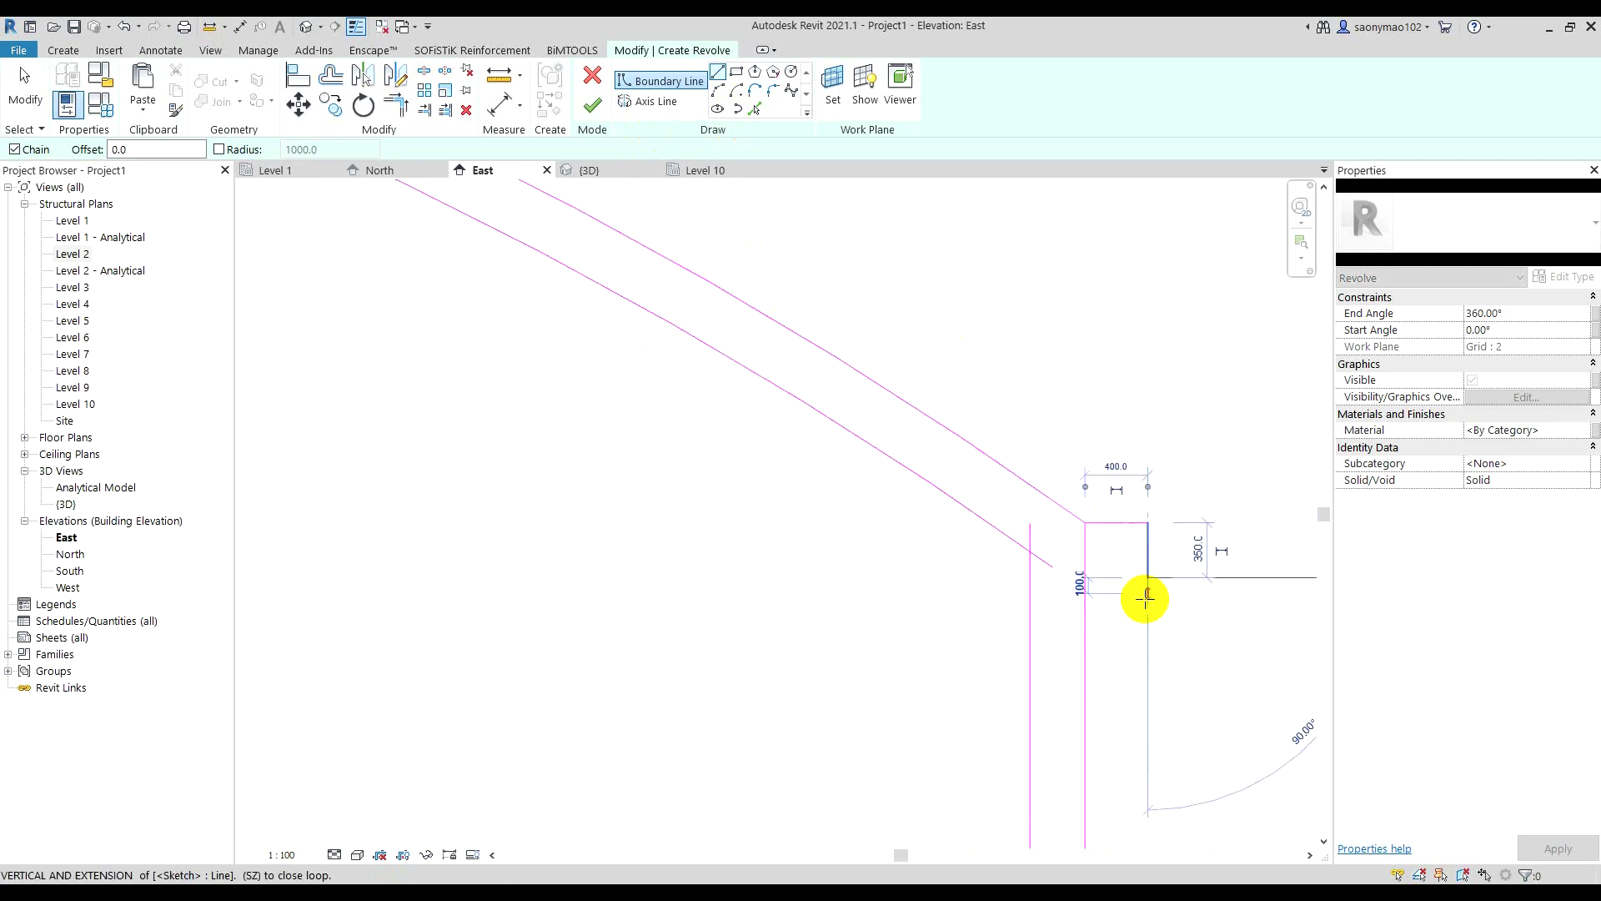
scroll(1088, 581, up, 2)
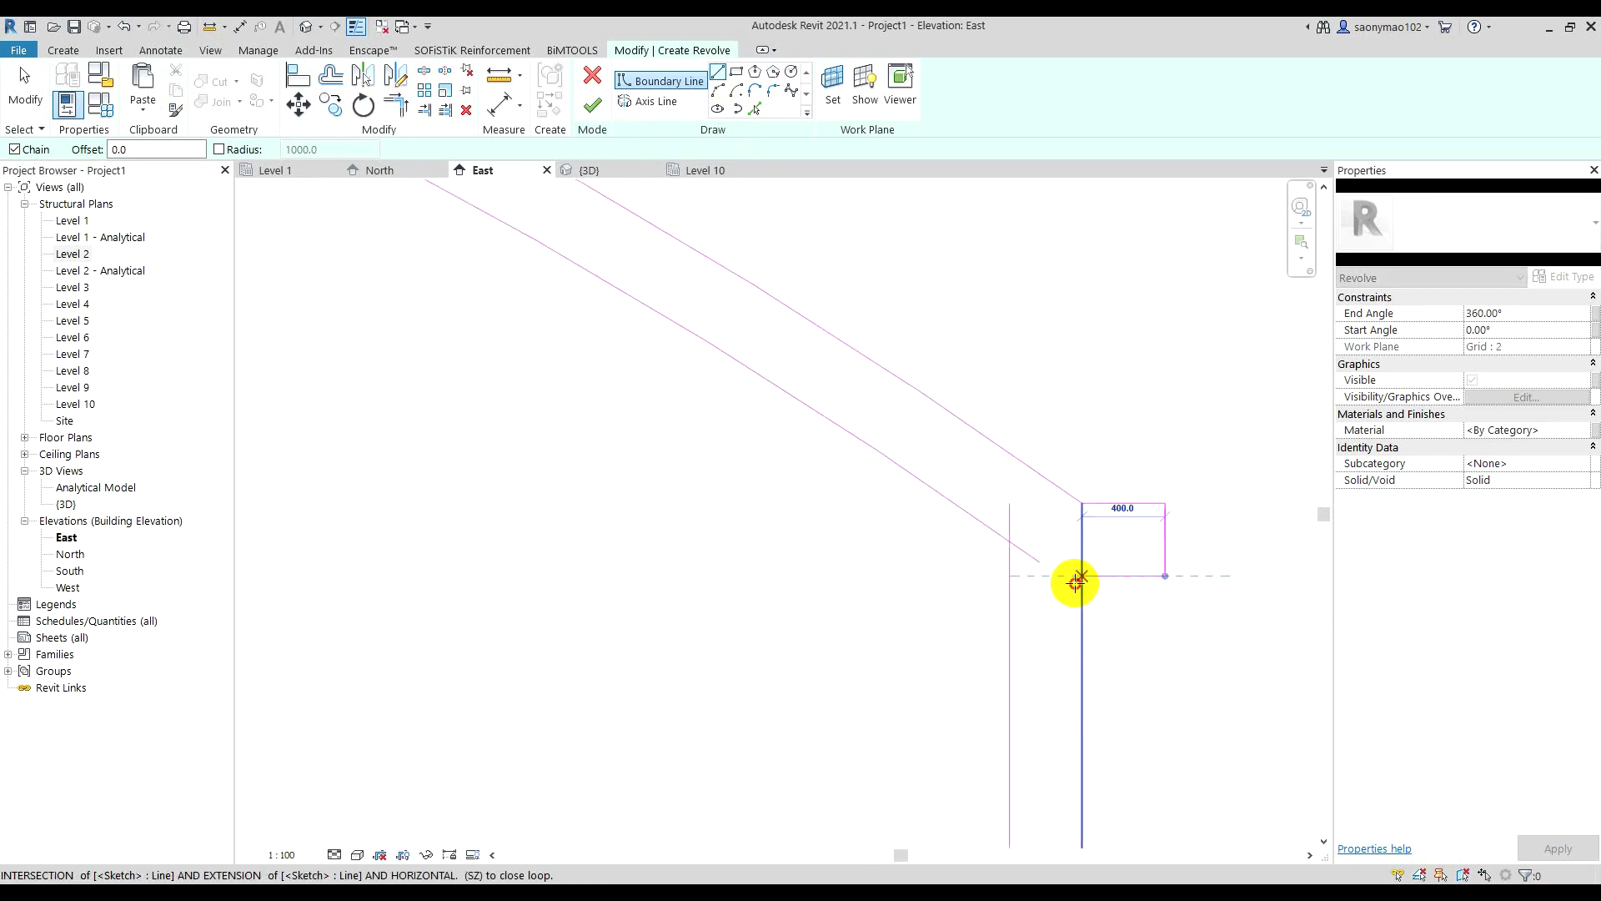
click(1078, 579)
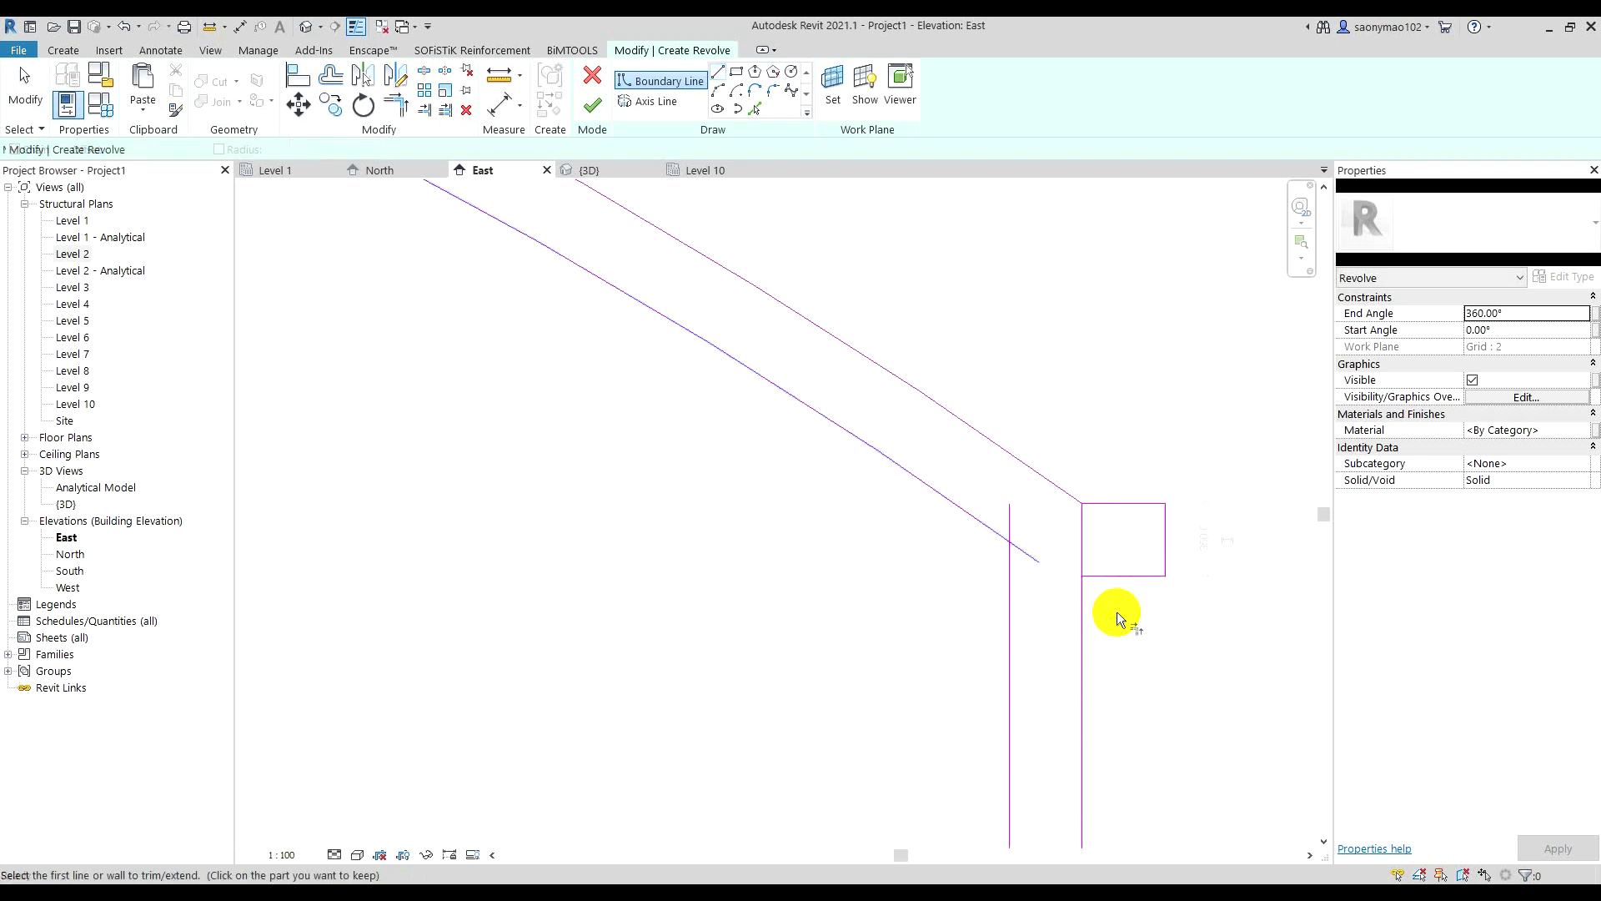
- Corner-trim the inner arc and the vertical wall line
key(t)
key(r)
click(1007, 604)
click(999, 536)
key(Escape)
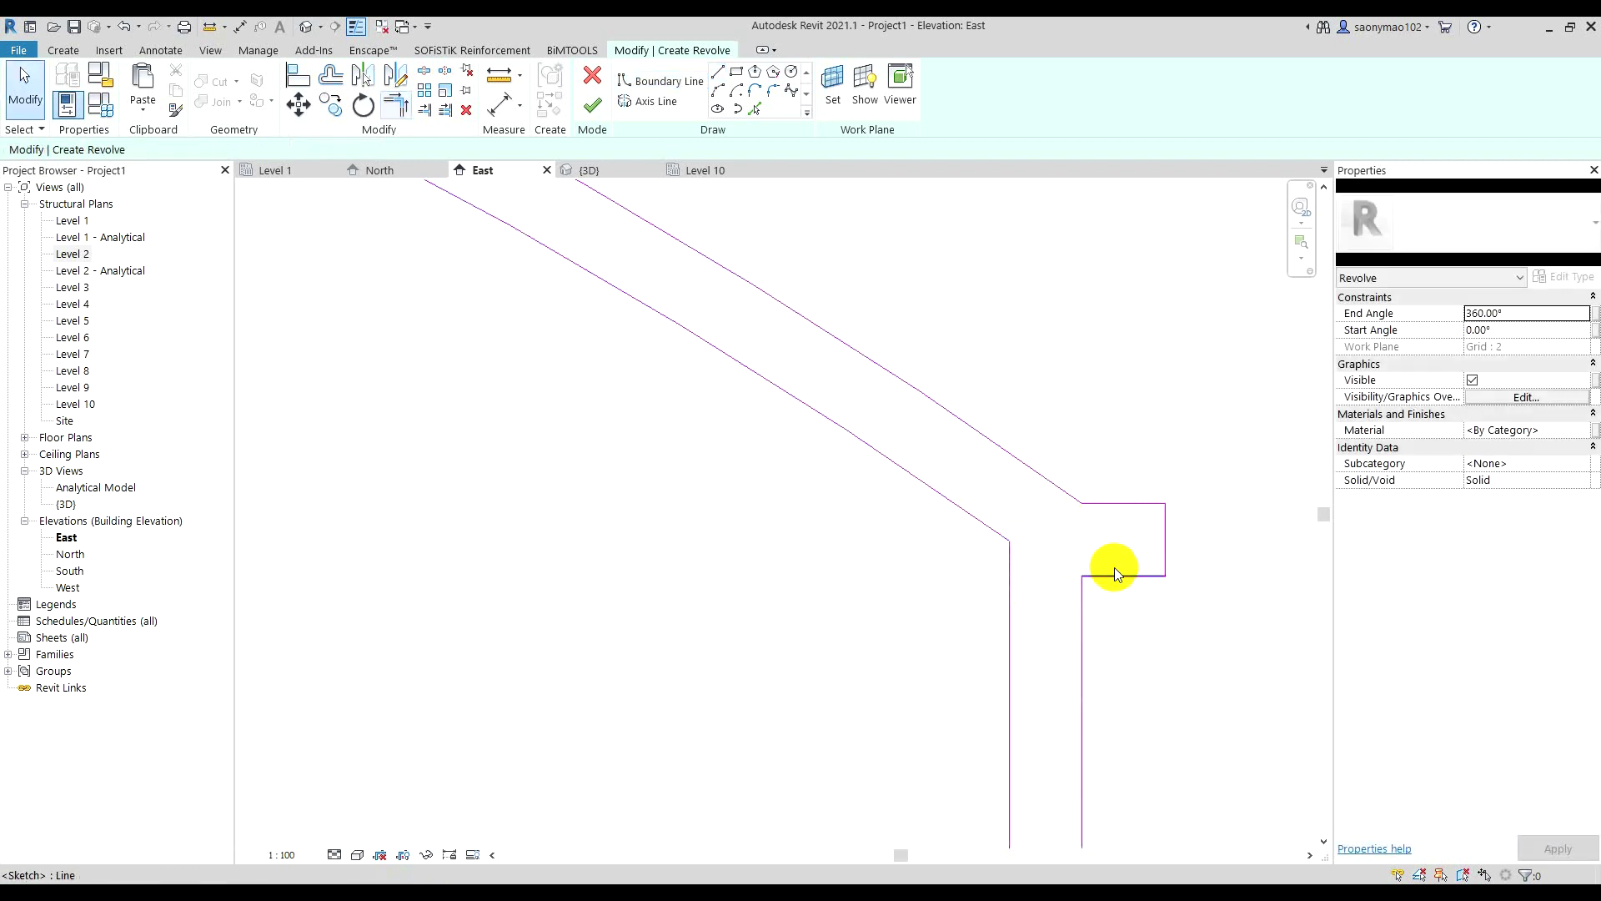
- Lower the ledge lines slightly and widen the ledge from 400 to 480
drag(1188, 618, 1136, 493)
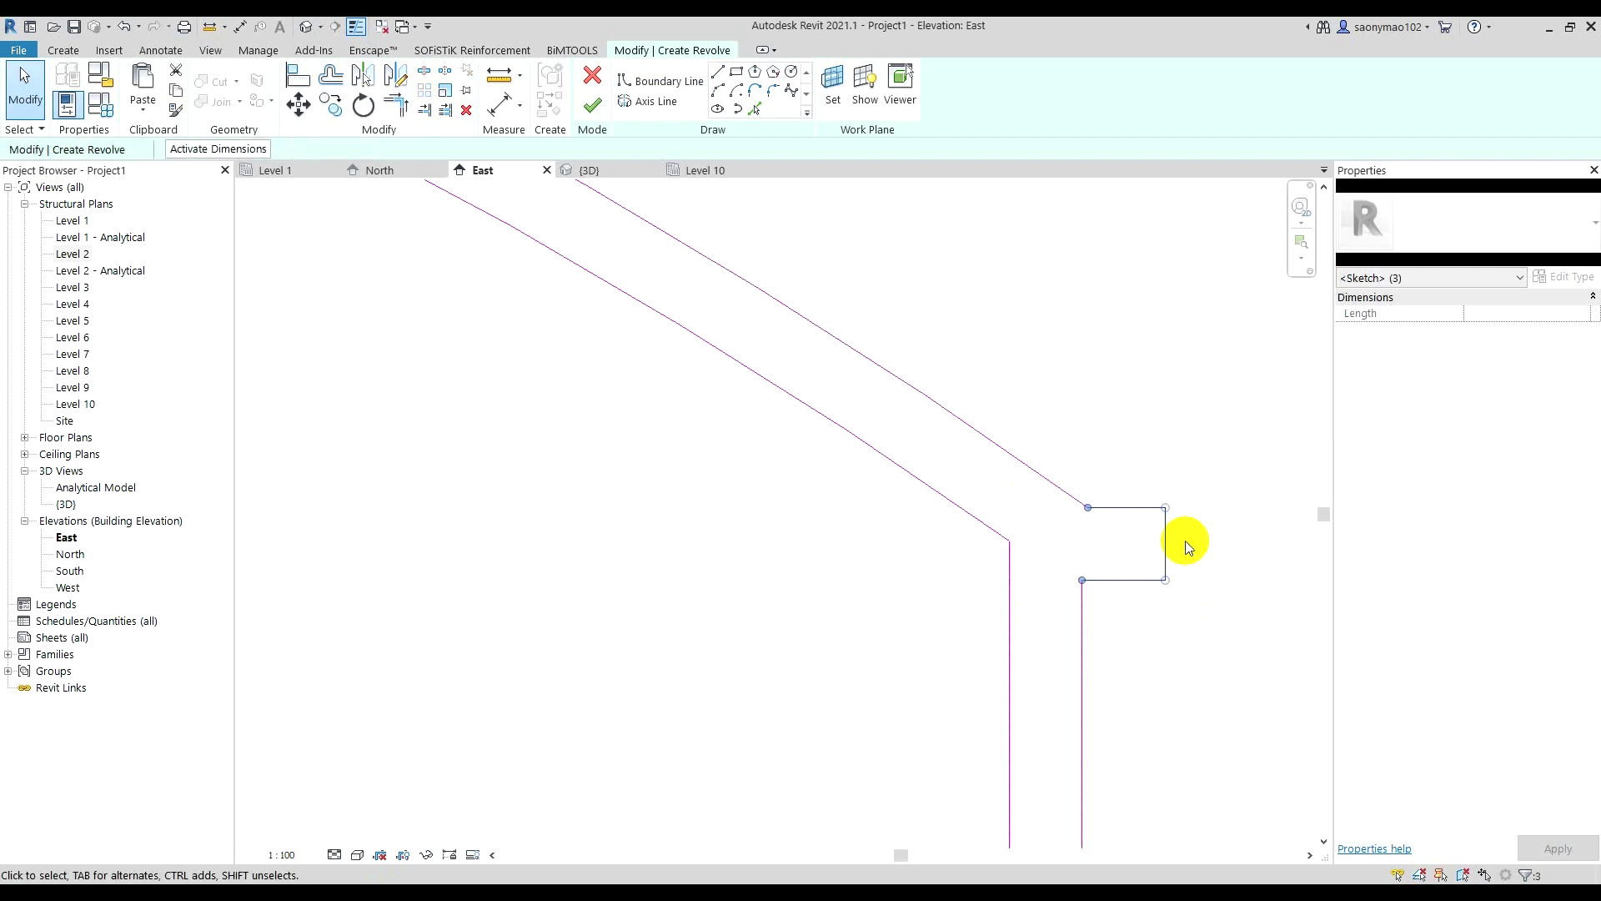
key(Down)
click(1148, 587)
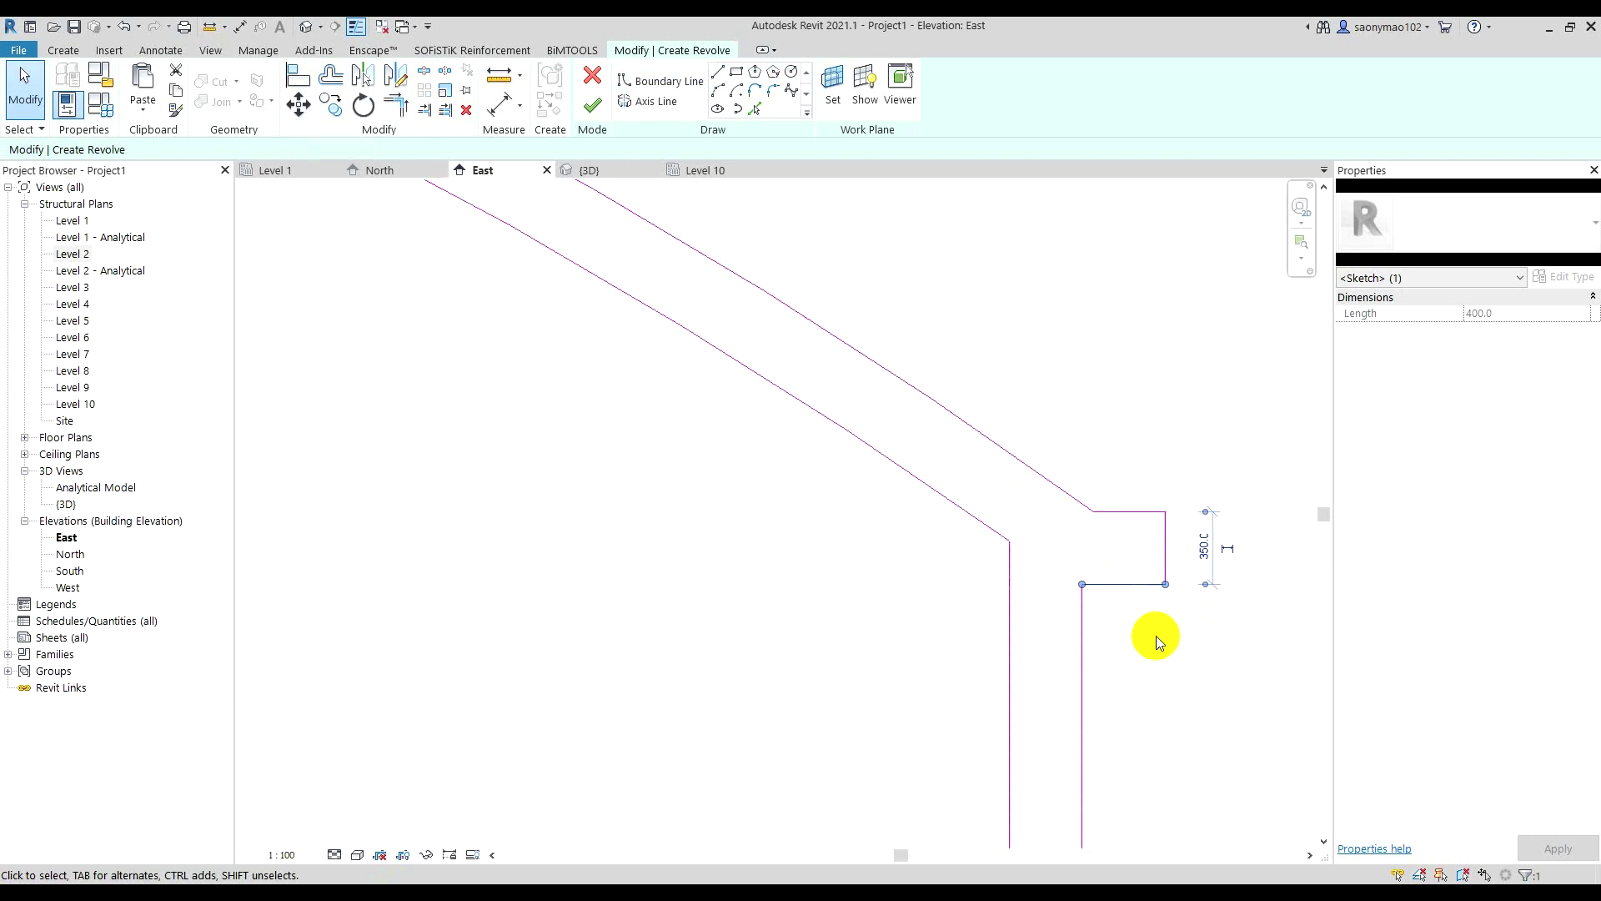
key(Down)
click(1165, 546)
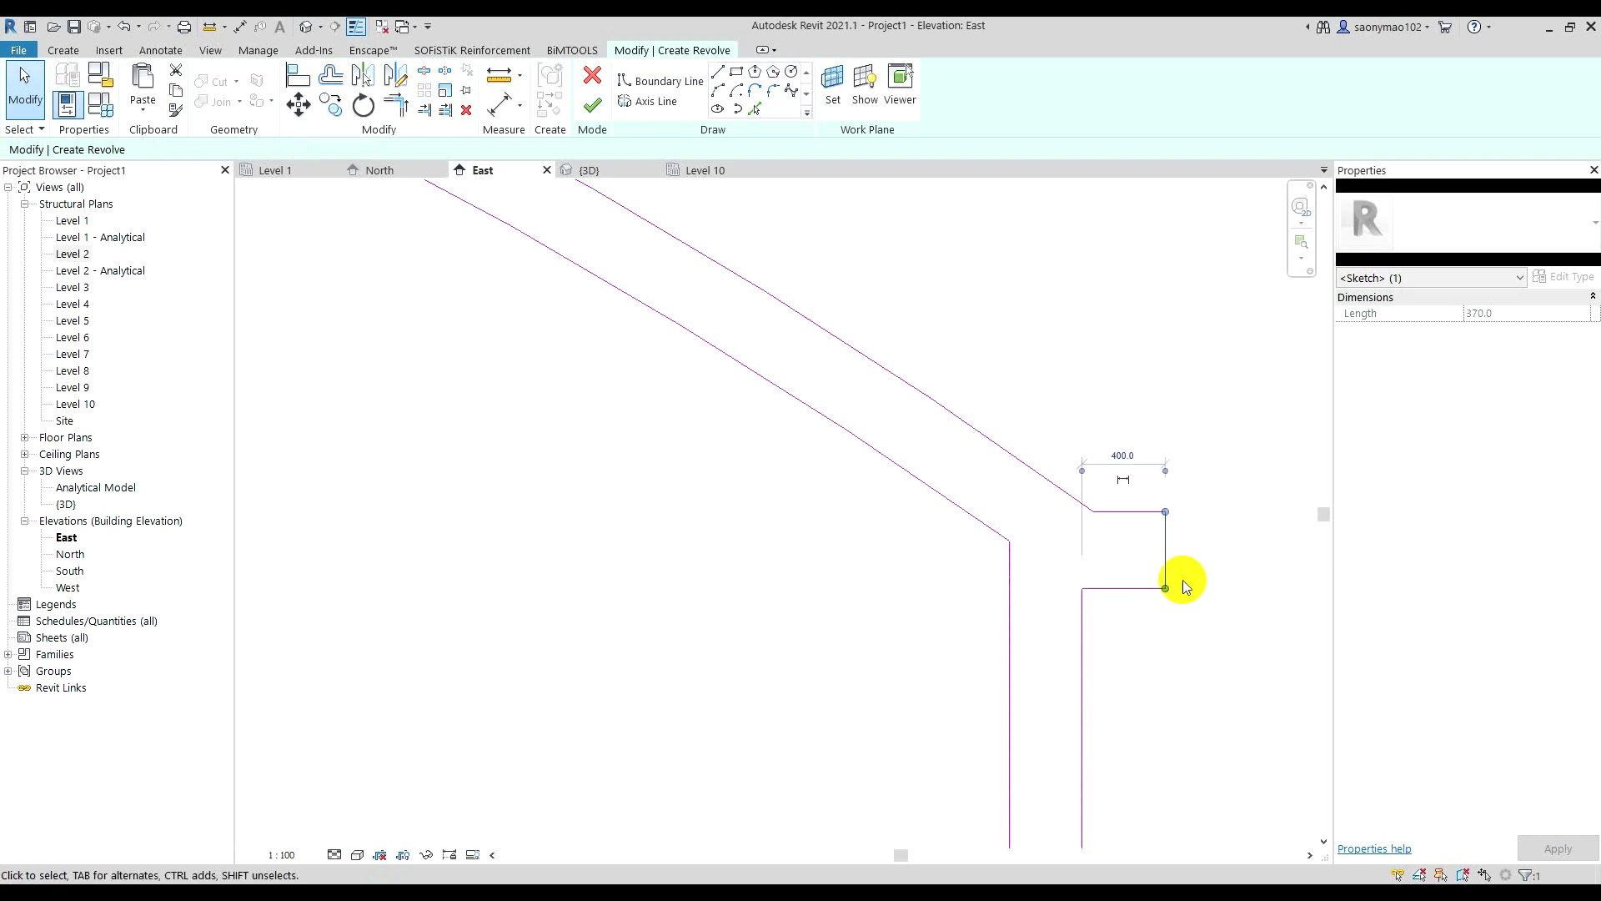
drag(1182, 582, 1185, 582)
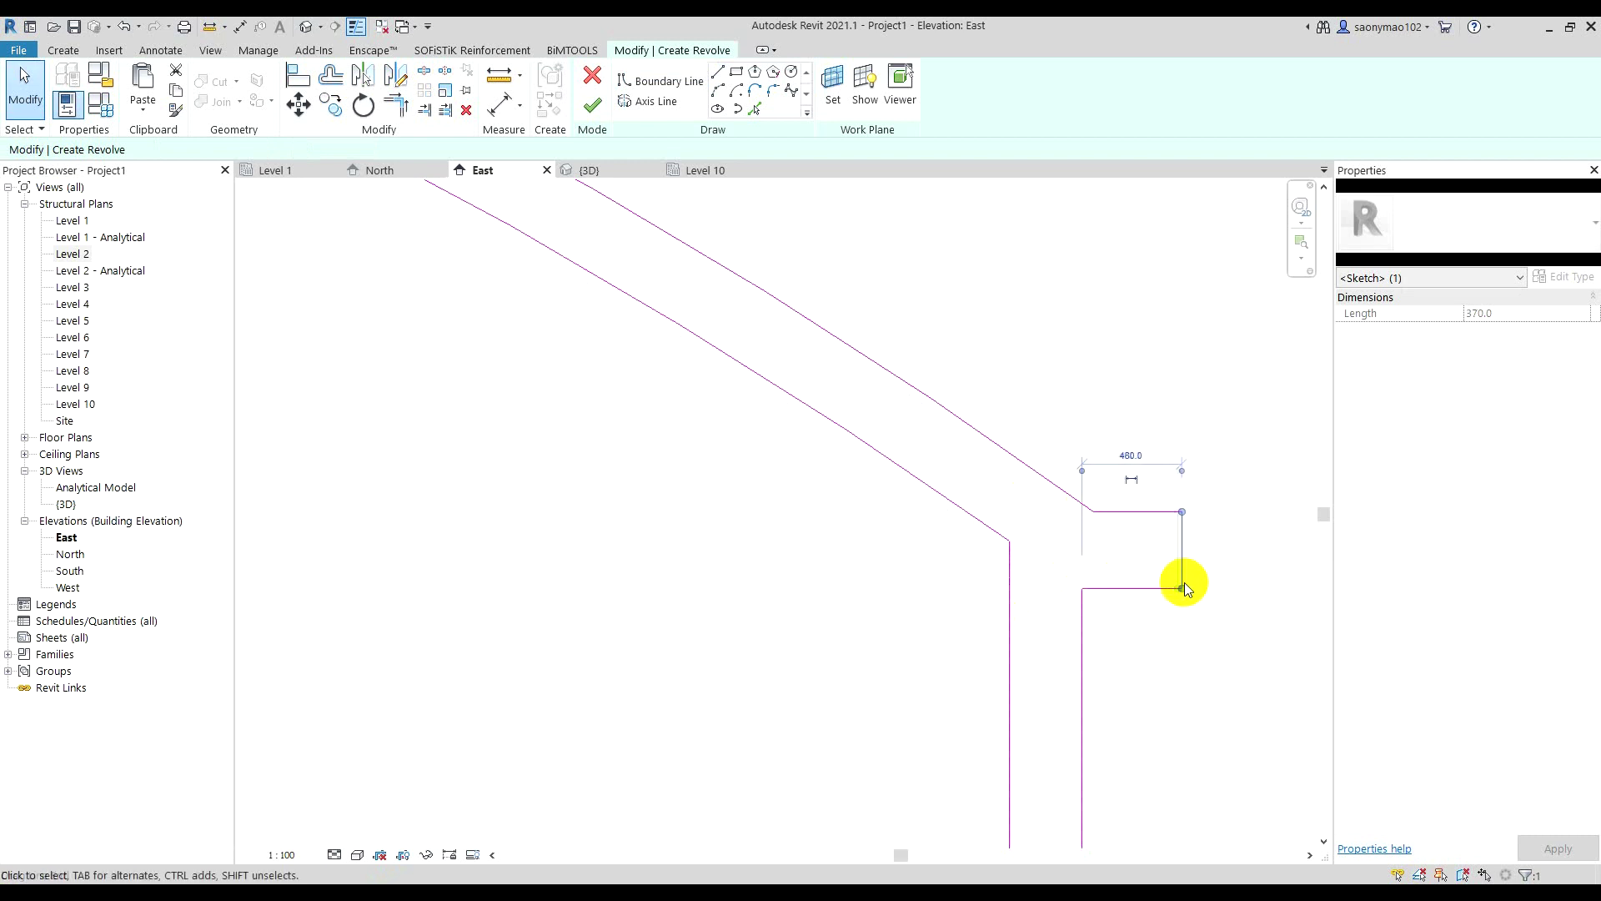
scroll(1064, 388, down, 2)
scroll(1084, 411, down, 5)
- Delete the two stray vertical sketch lines left of the axis
scroll(1084, 417, down, 3)
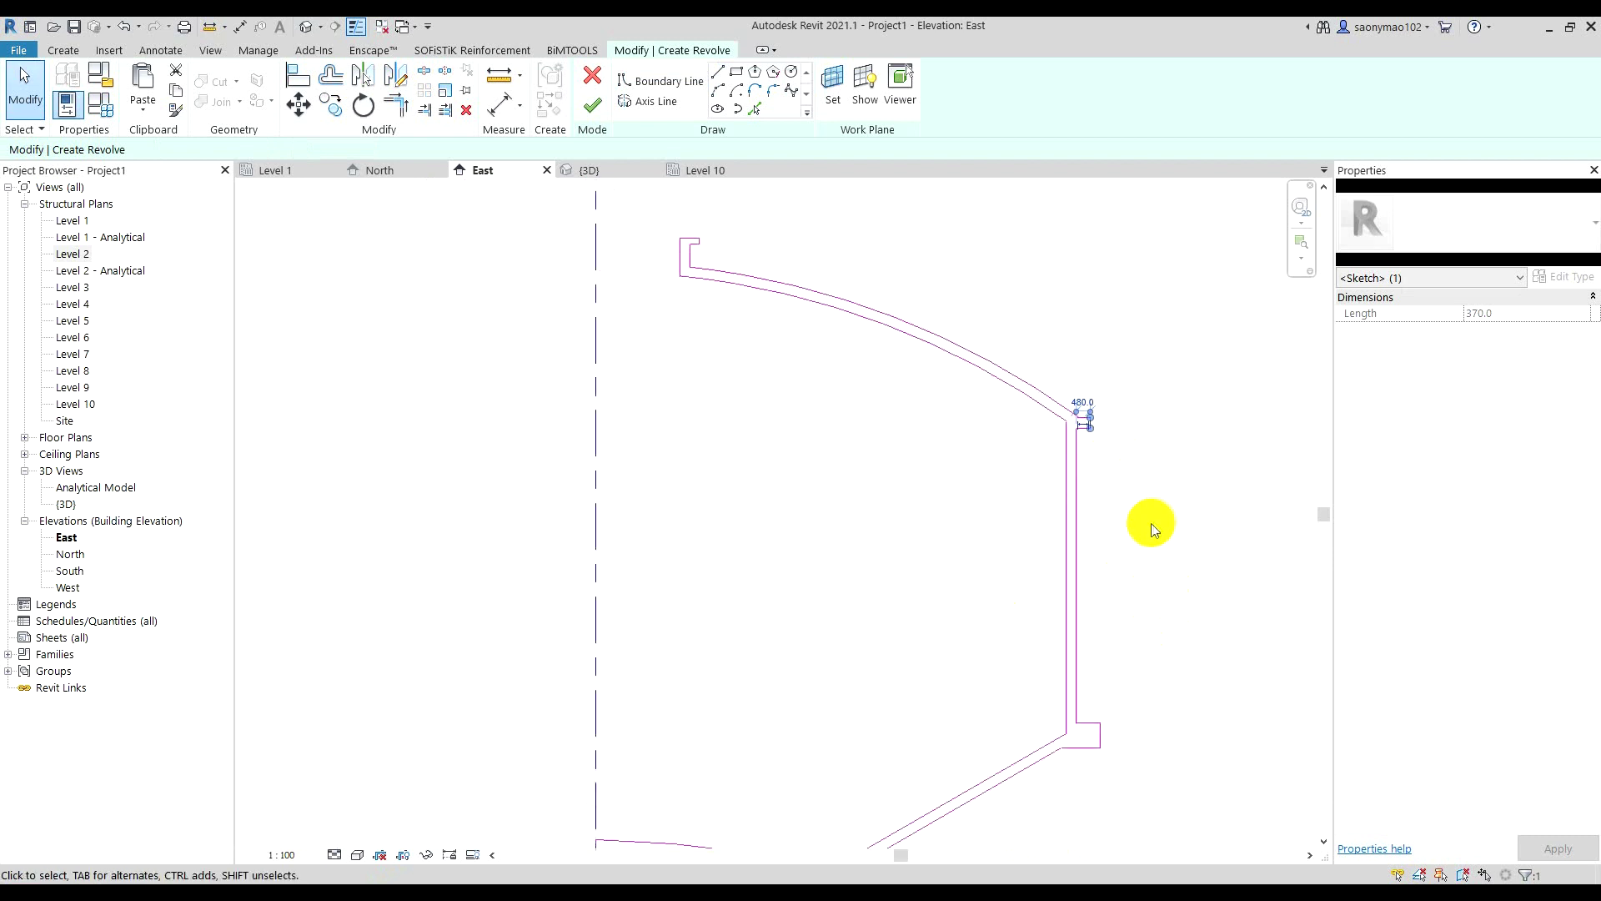
click(1152, 523)
scroll(1113, 467, down, 2)
scroll(1124, 419, up, 1)
scroll(1096, 434, up, 1)
scroll(1113, 434, down, 3)
scroll(1126, 622, up, 2)
scroll(1114, 434, down, 2)
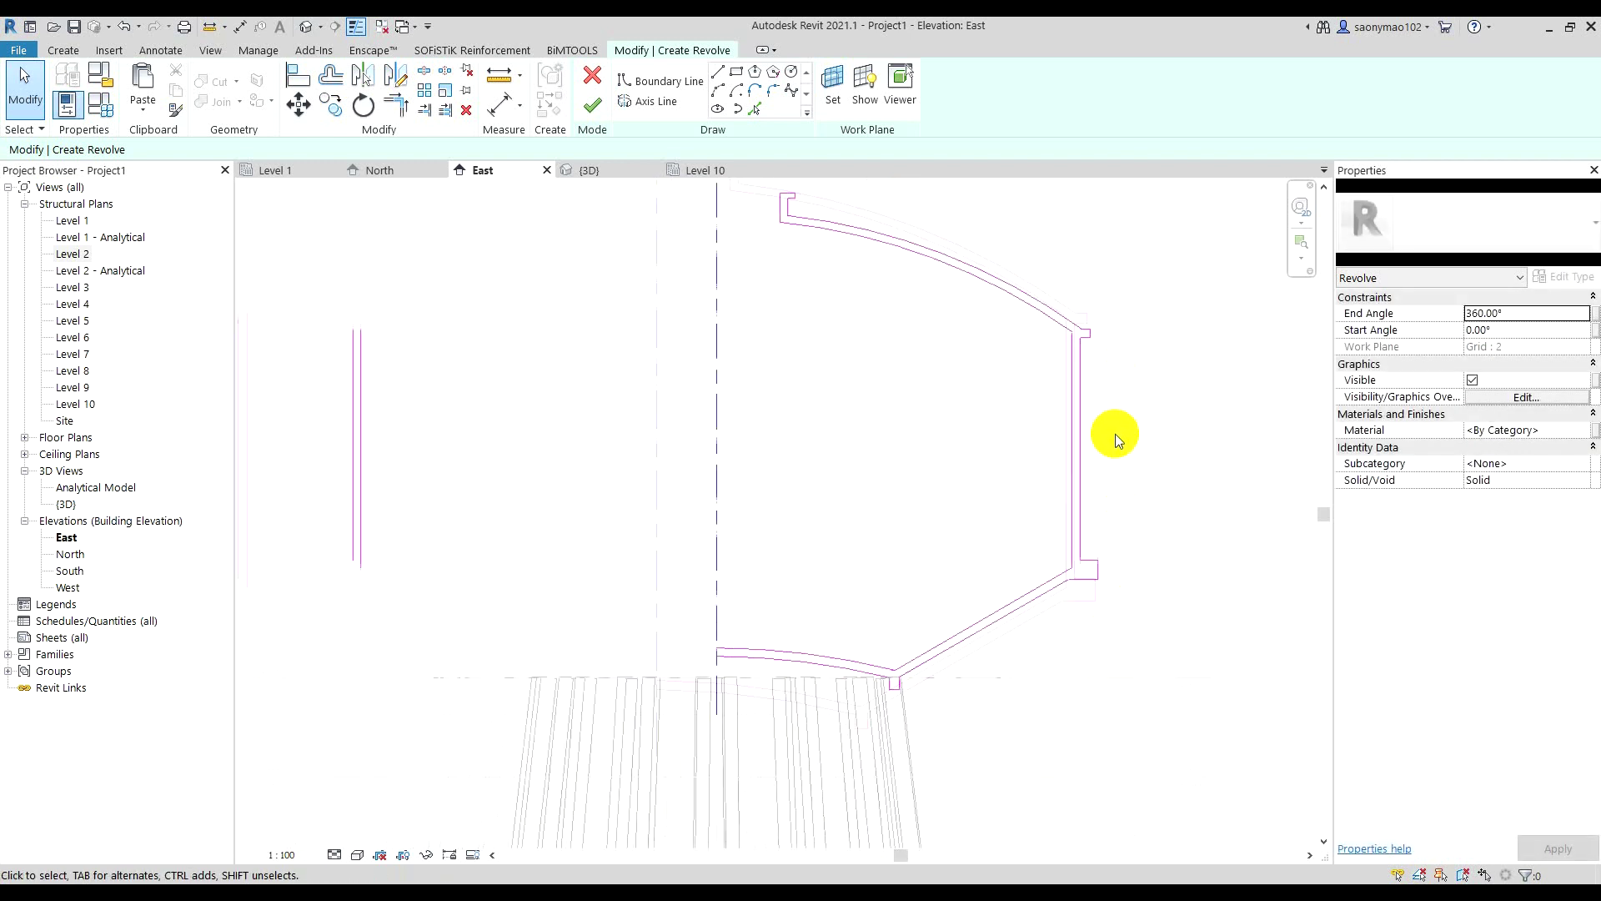
scroll(669, 492, down, 1)
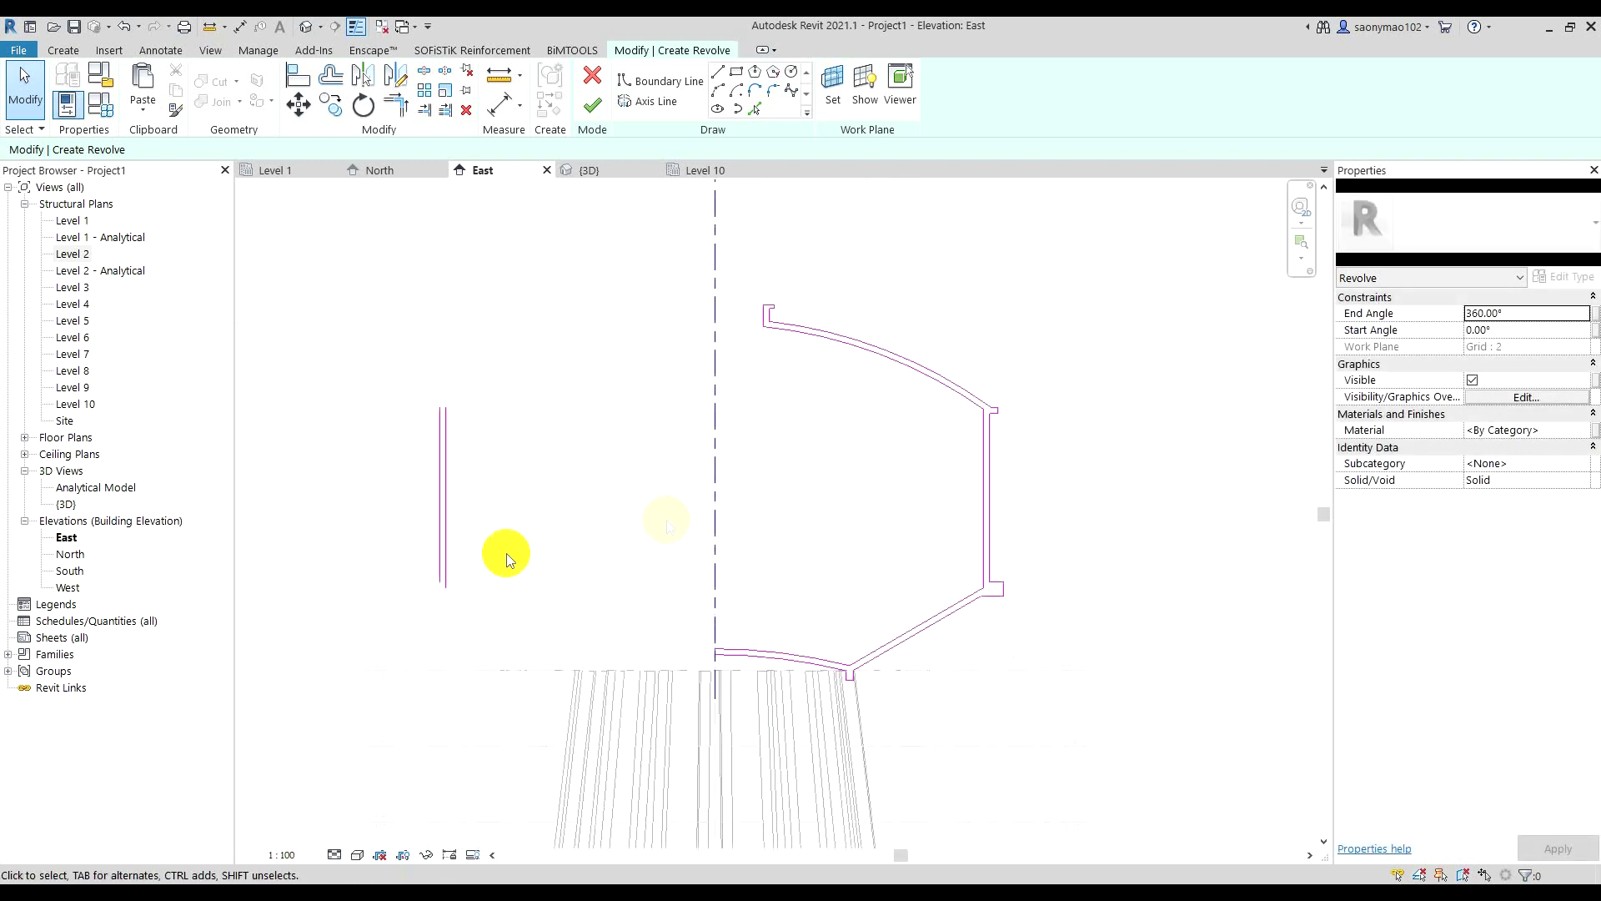
drag(517, 584, 426, 449)
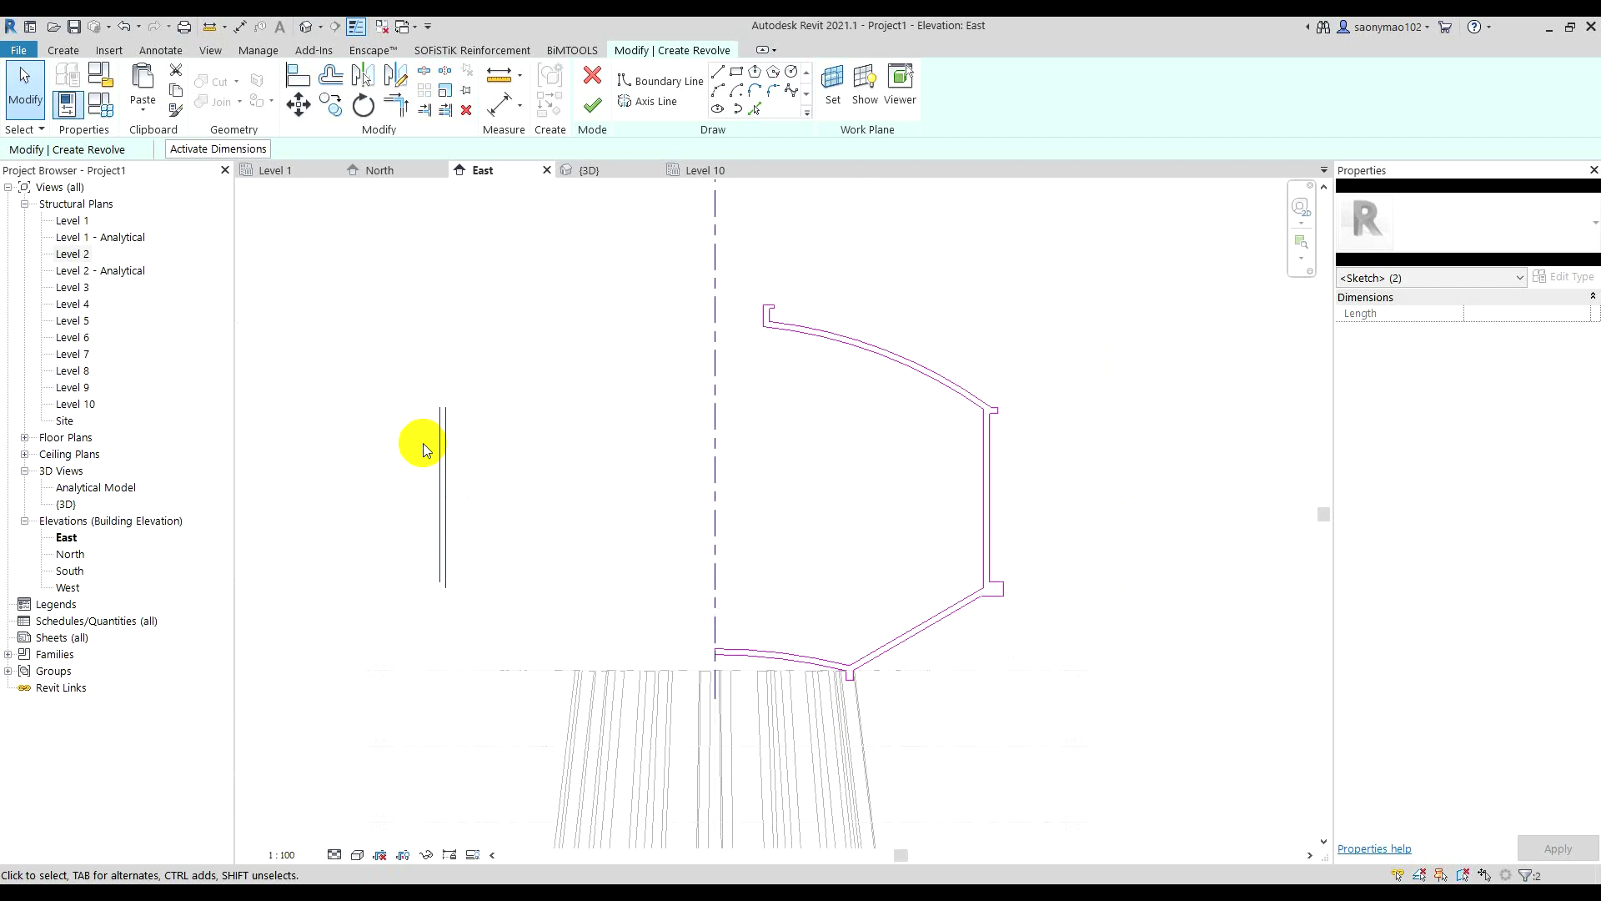
key(Delete)
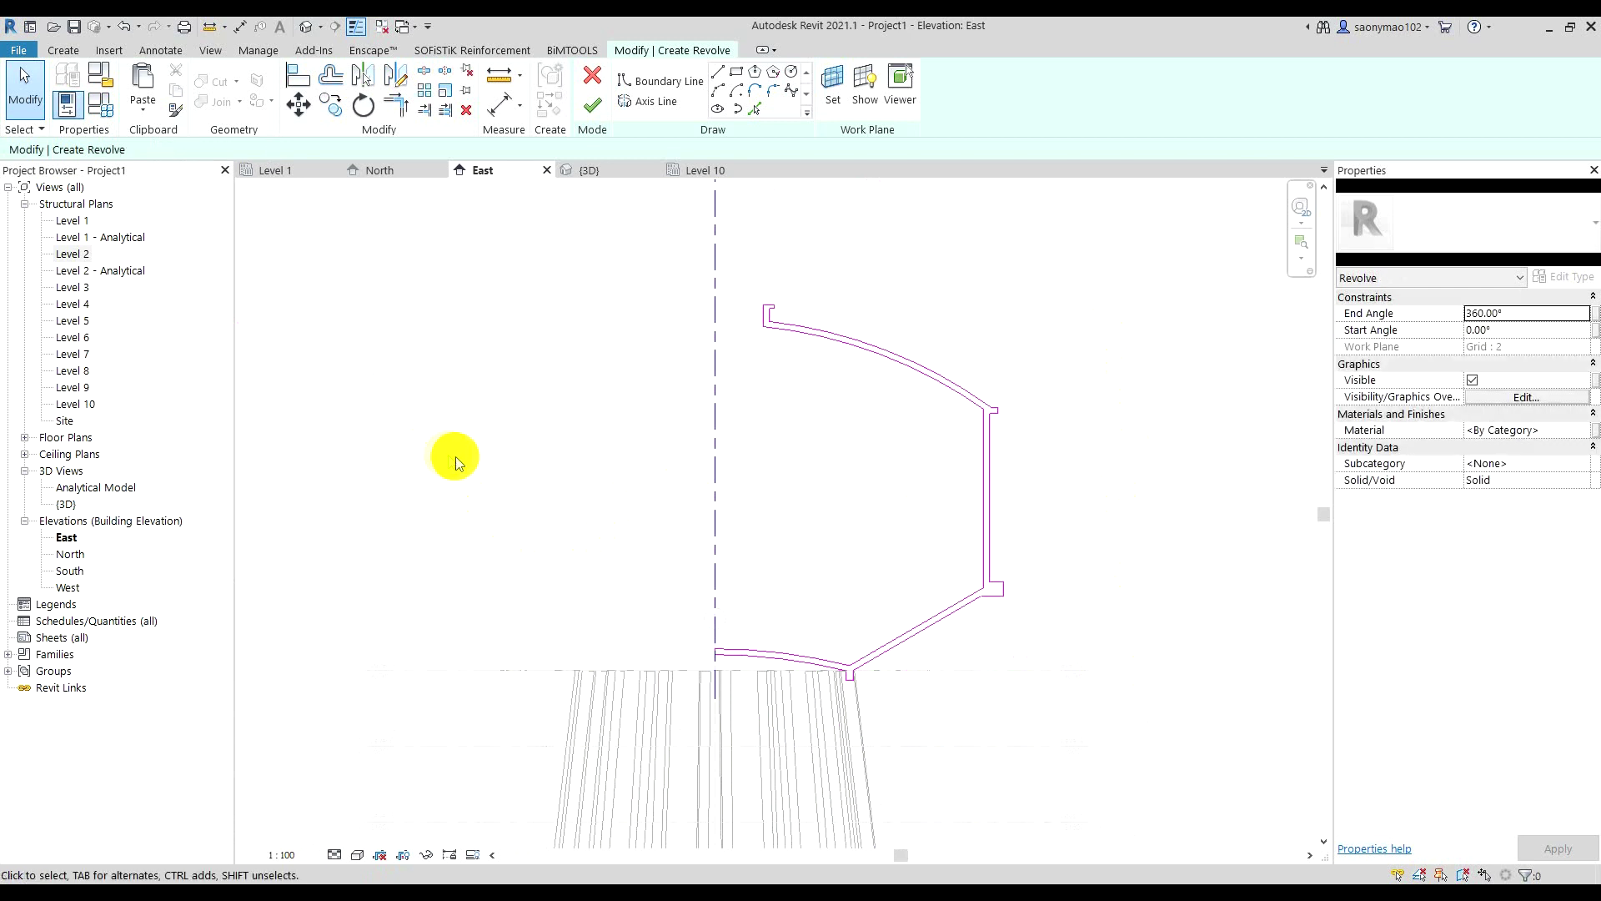
- Finish the sketch to generate the solid revolved tank
scroll(484, 467, down, 1)
scroll(517, 485, up, 1)
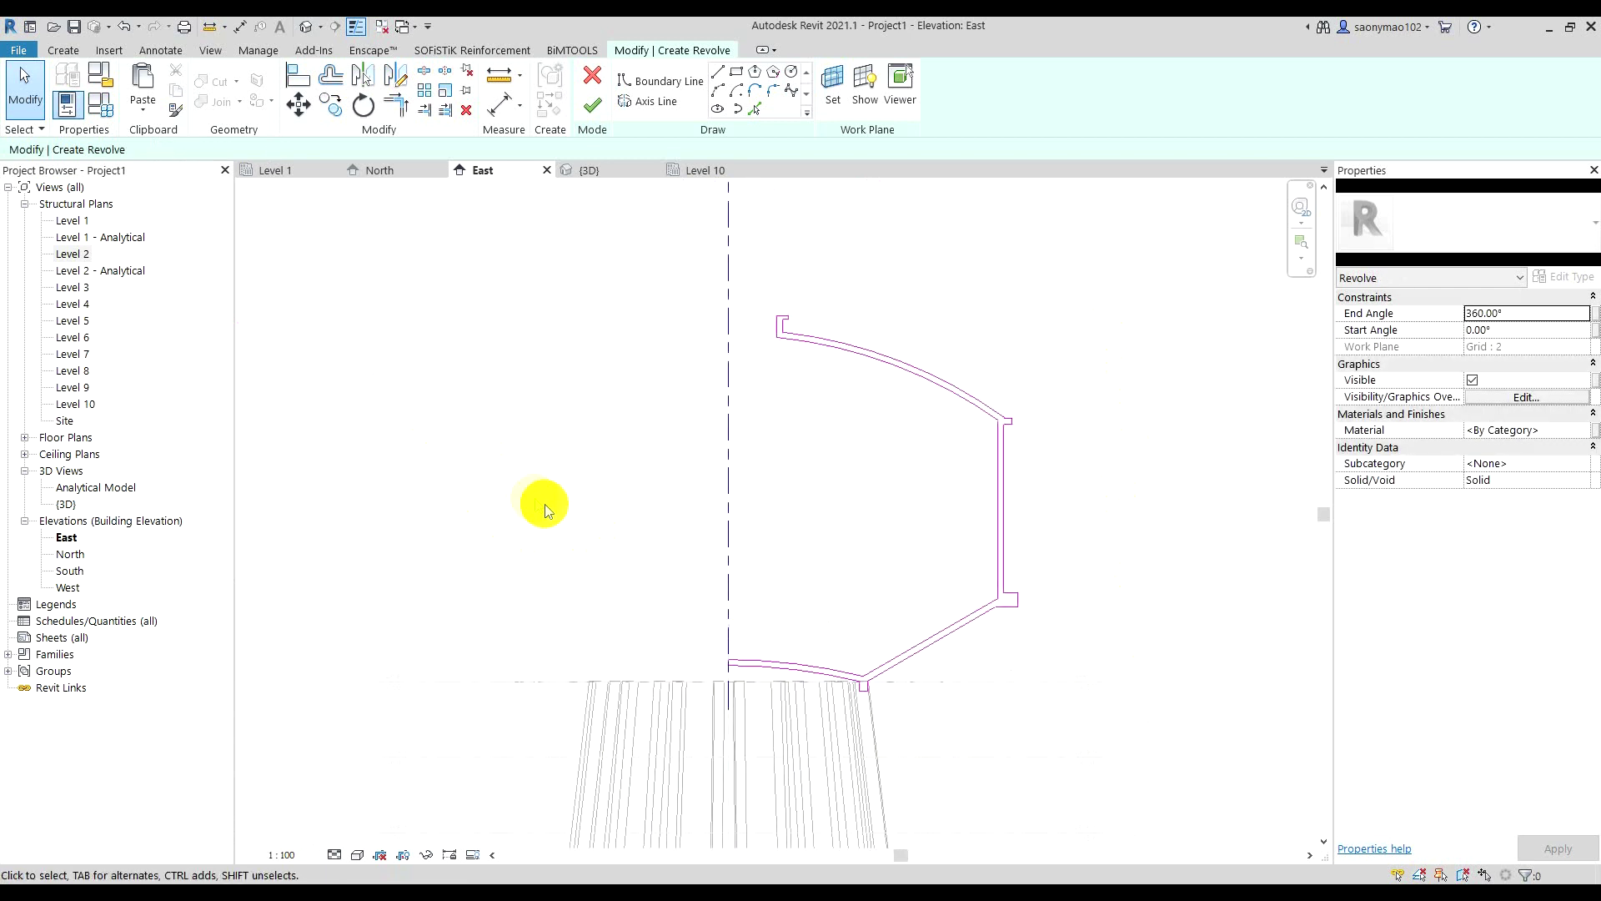
middle_drag(557, 515, 552, 493)
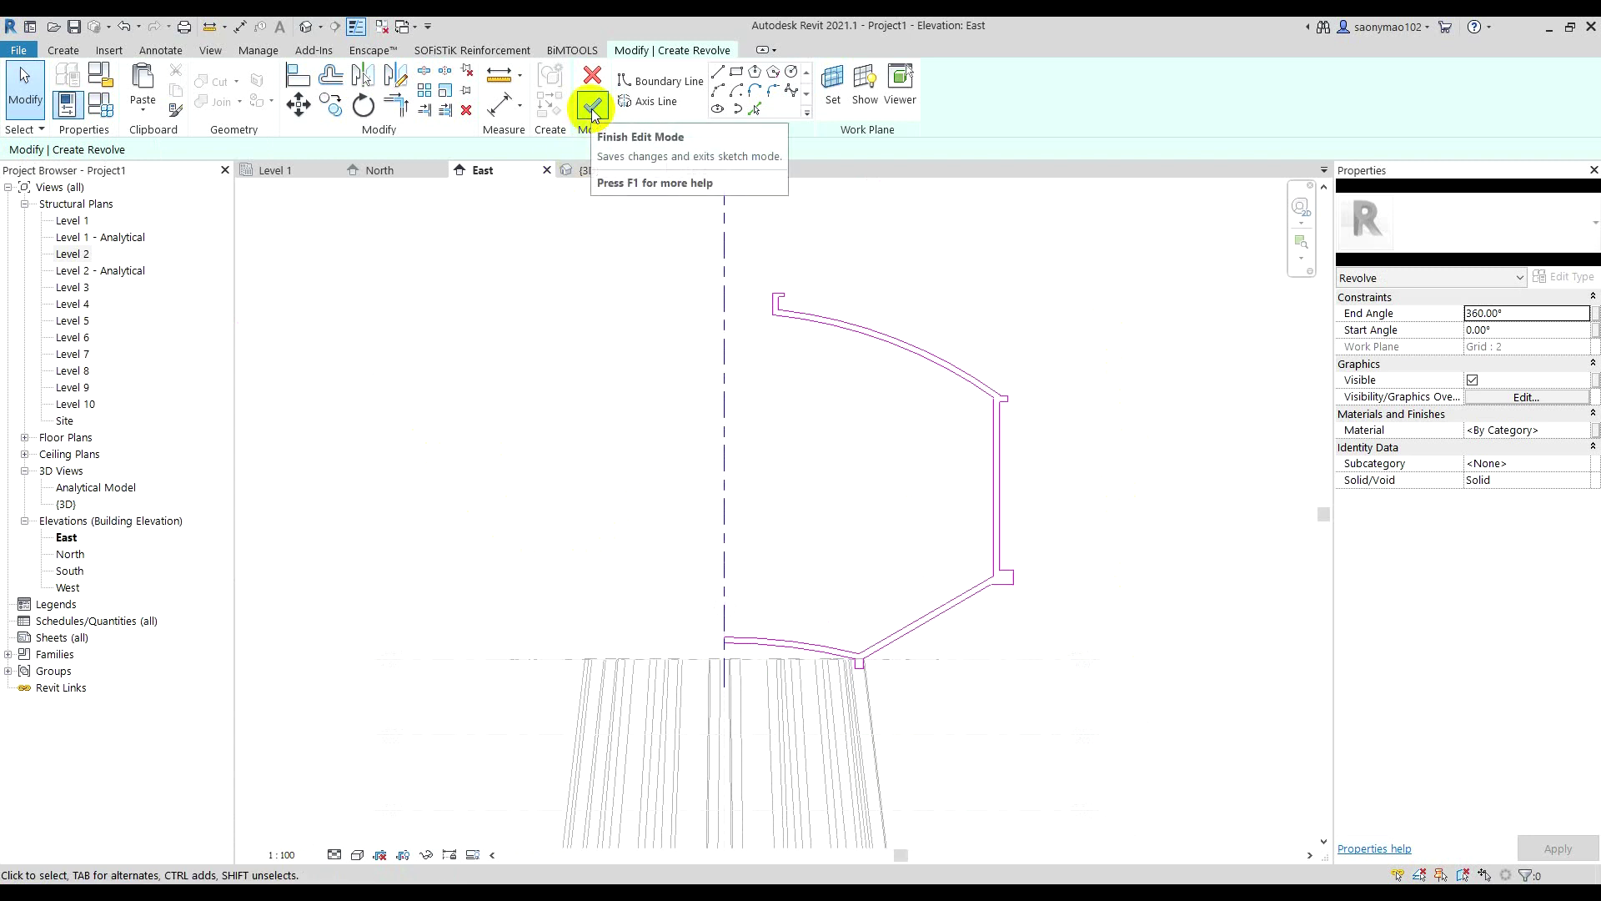
click(592, 106)
middle_drag(679, 482, 765, 551)
- Switch the view's visual style to Shaded
scroll(654, 459, up, 2)
scroll(674, 473, down, 2)
scroll(677, 478, up, 2)
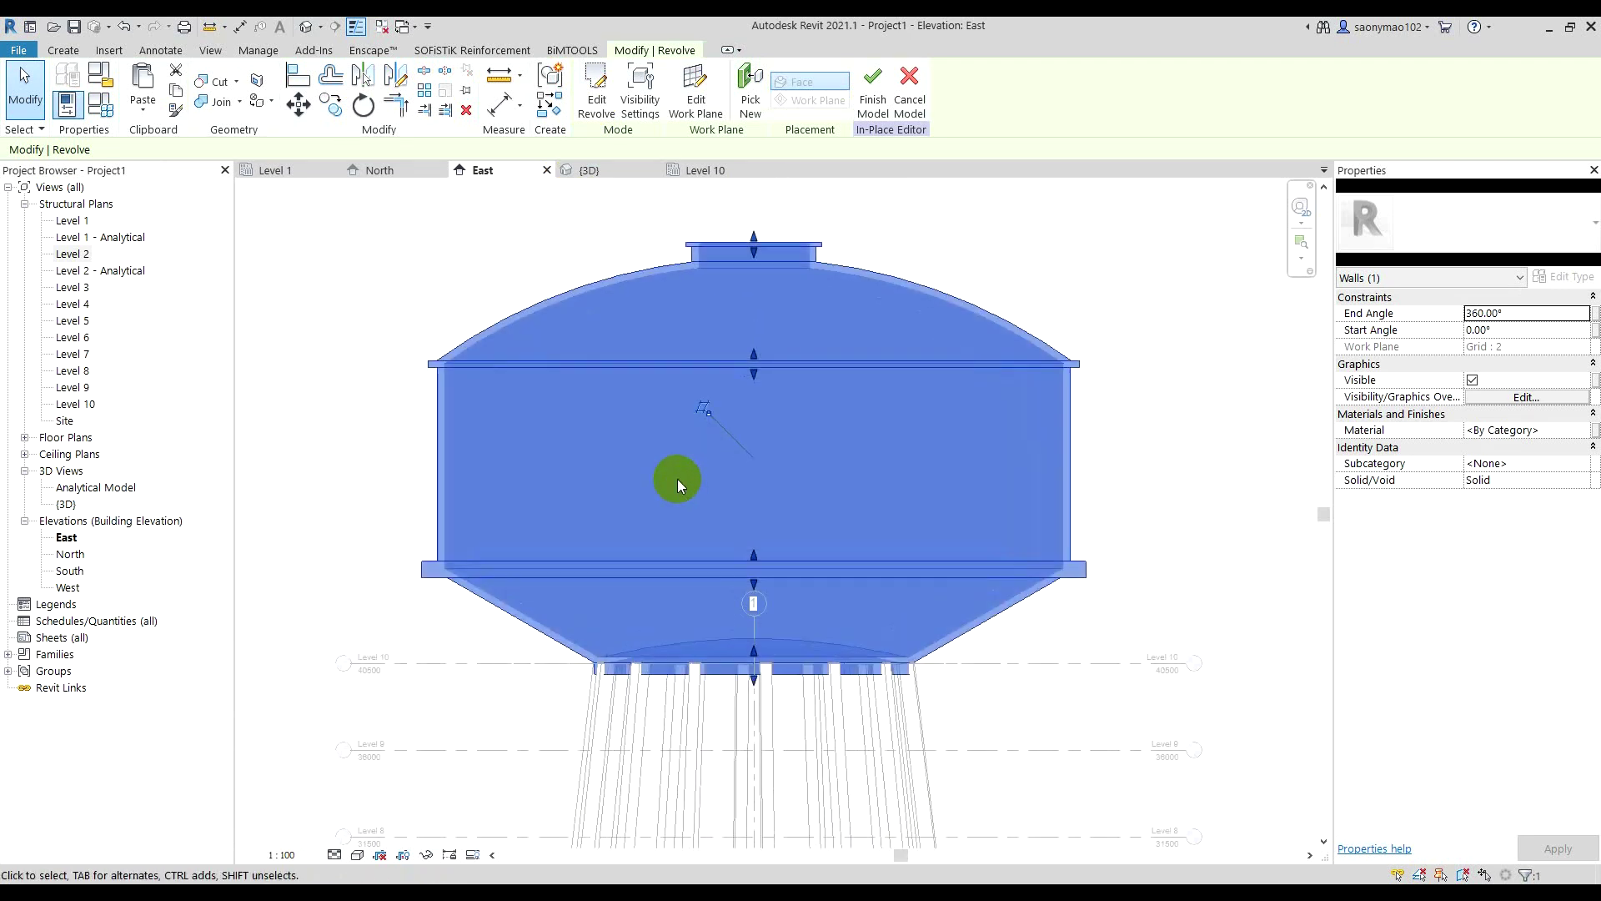
scroll(679, 467, up, 1)
click(1029, 243)
scroll(618, 507, down, 1)
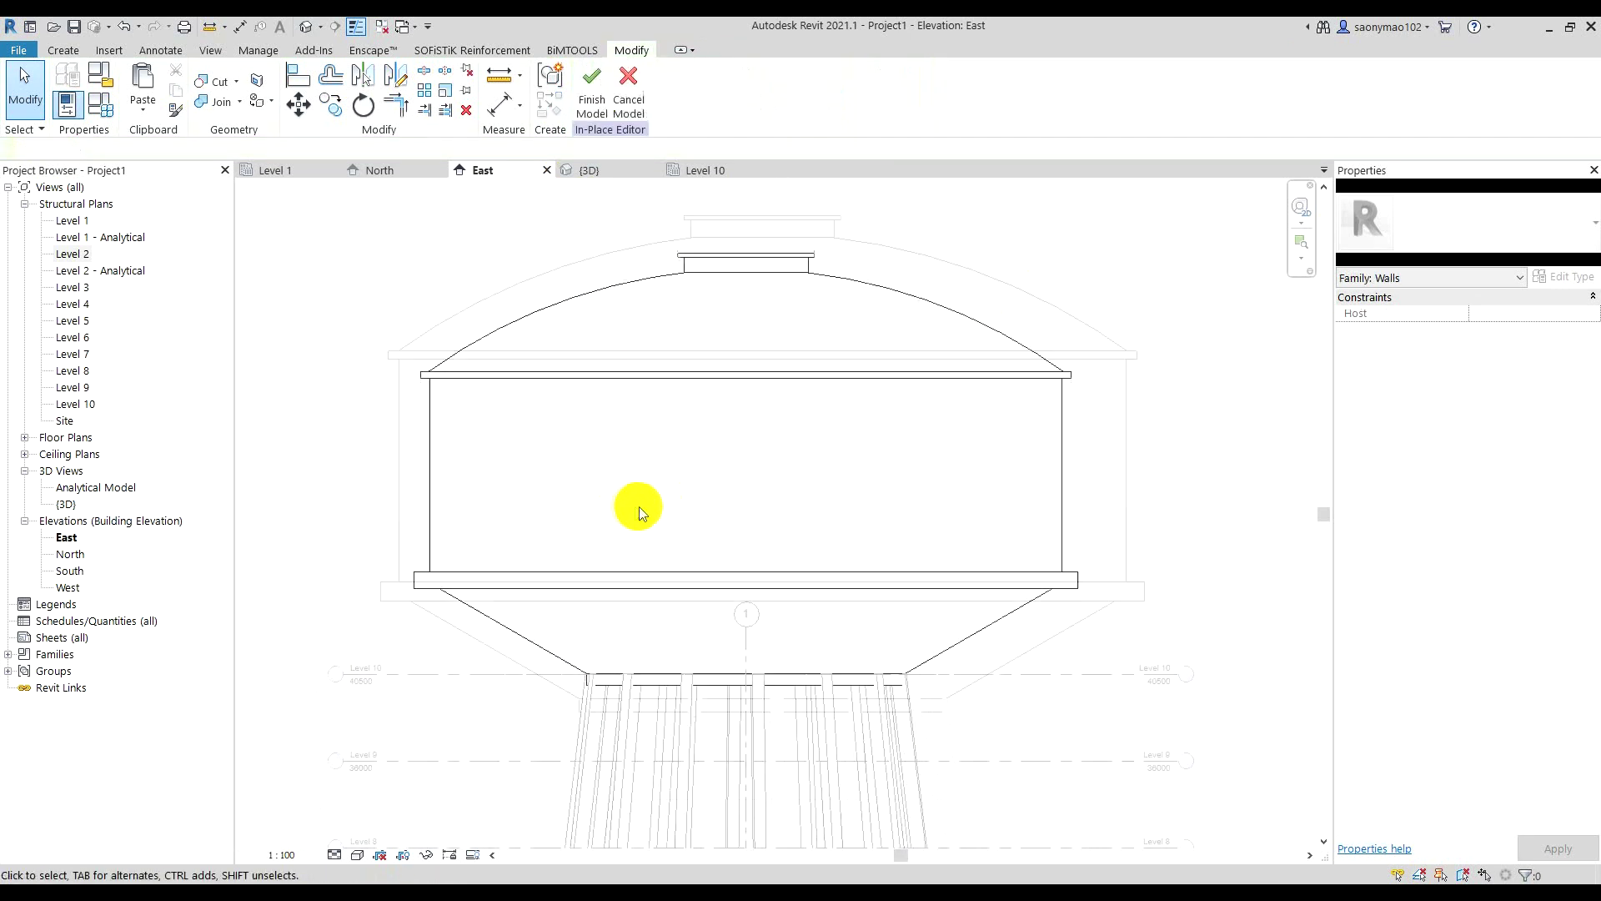
click(358, 855)
click(358, 797)
scroll(658, 495, up, 1)
scroll(658, 496, down, 1)
- Assign the Concrete, Cast-in-Place gray material to the tank revolve
click(909, 407)
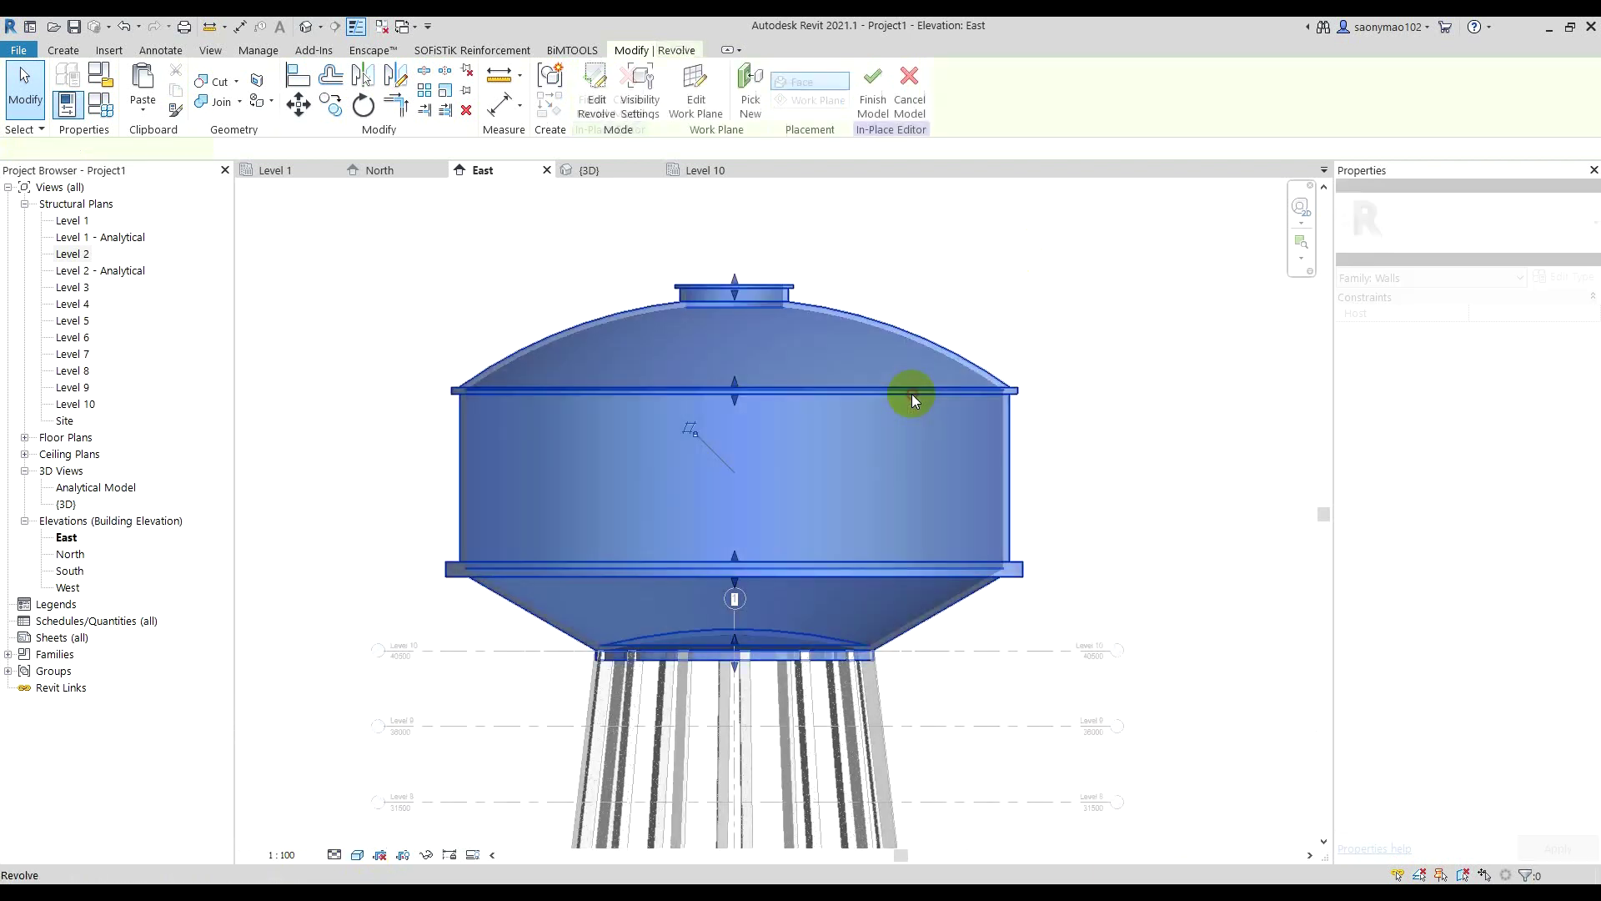
click(1572, 430)
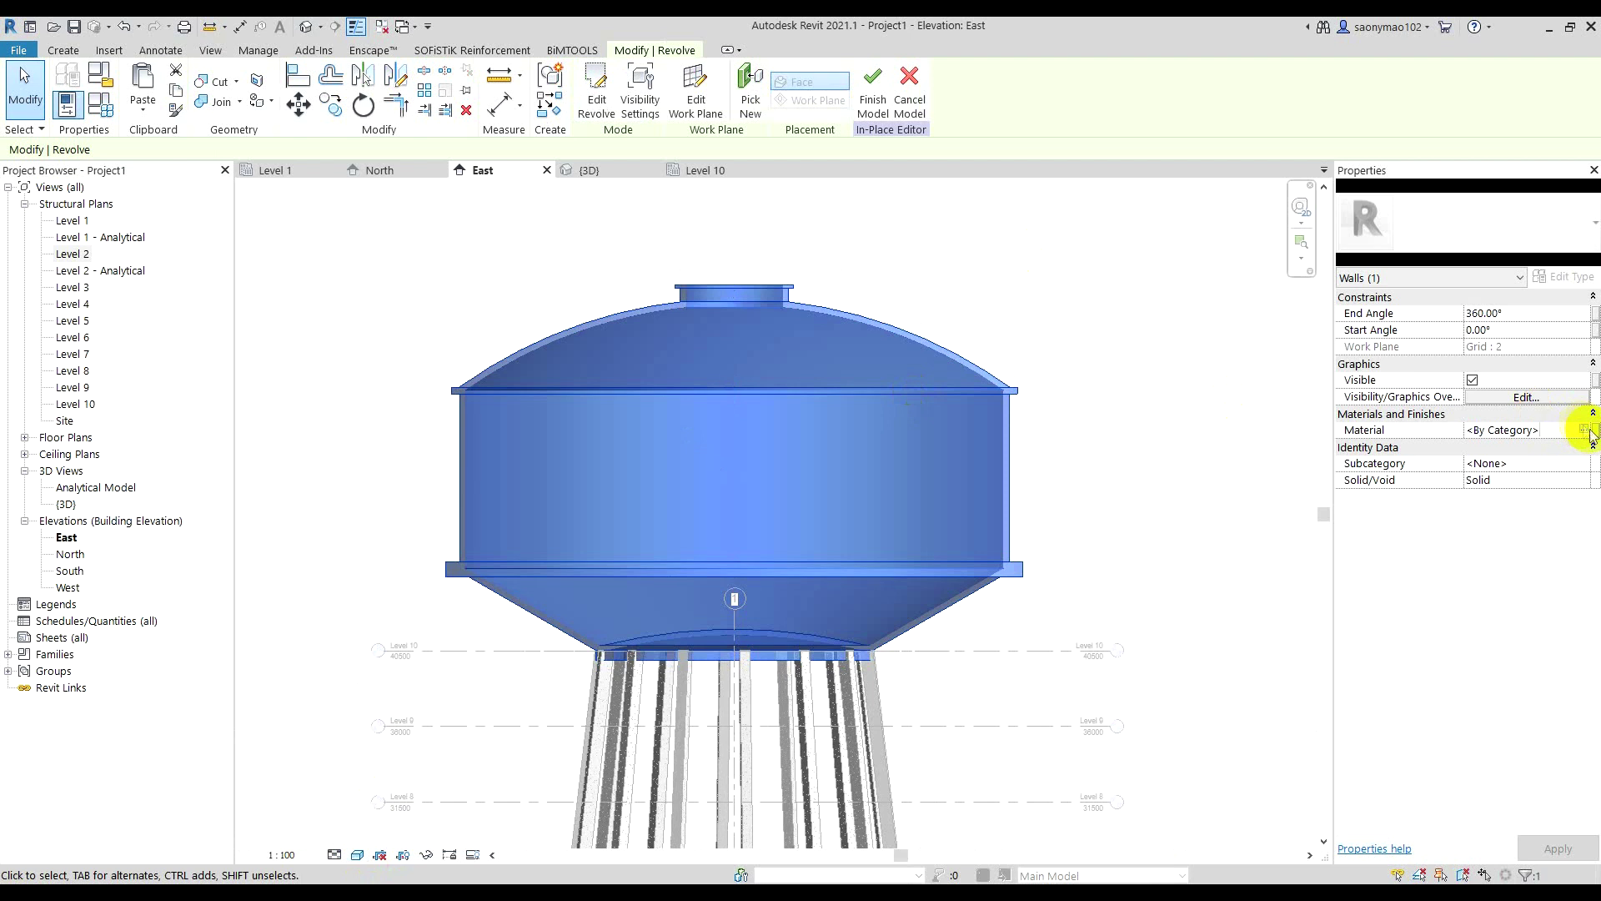
click(1552, 430)
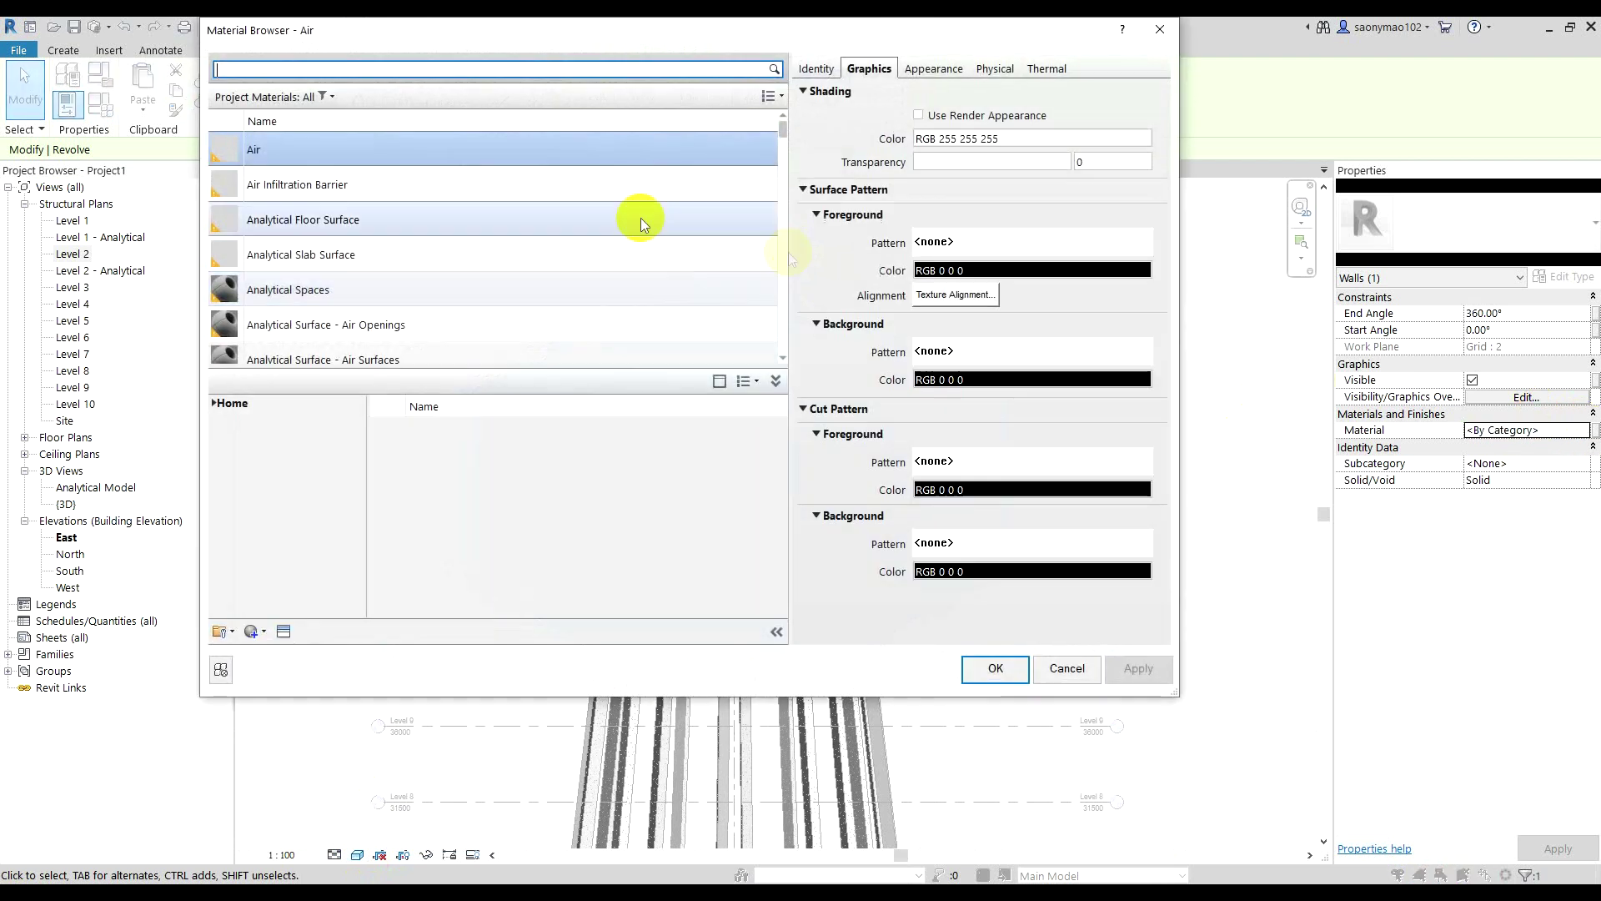
scroll(367, 301, down, 3)
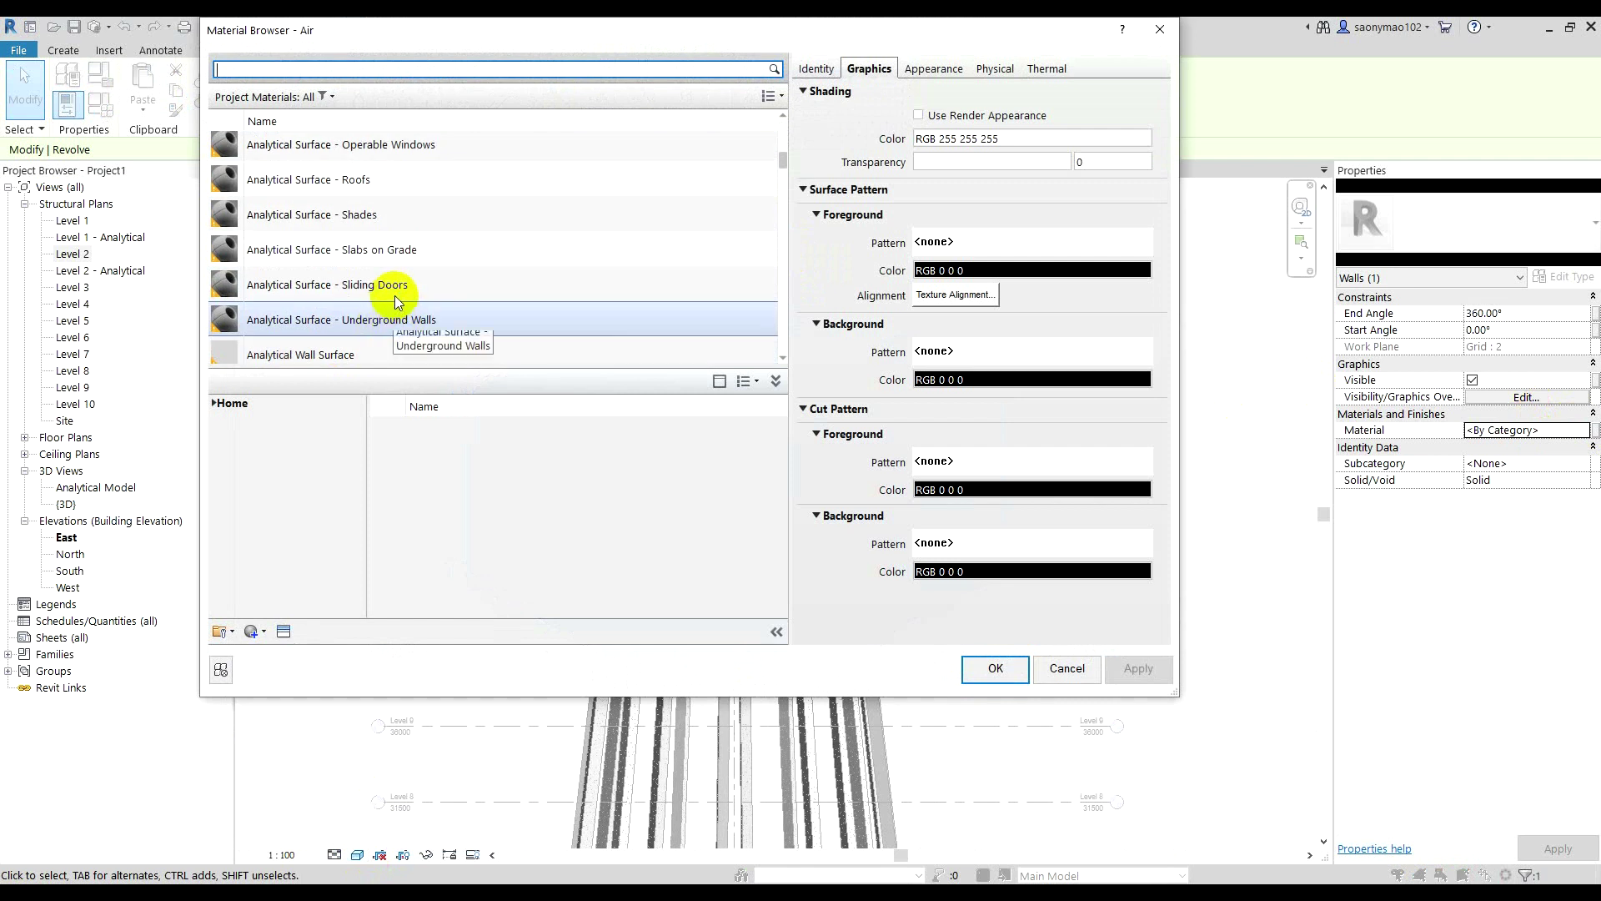
scroll(394, 300, down, 3)
click(358, 225)
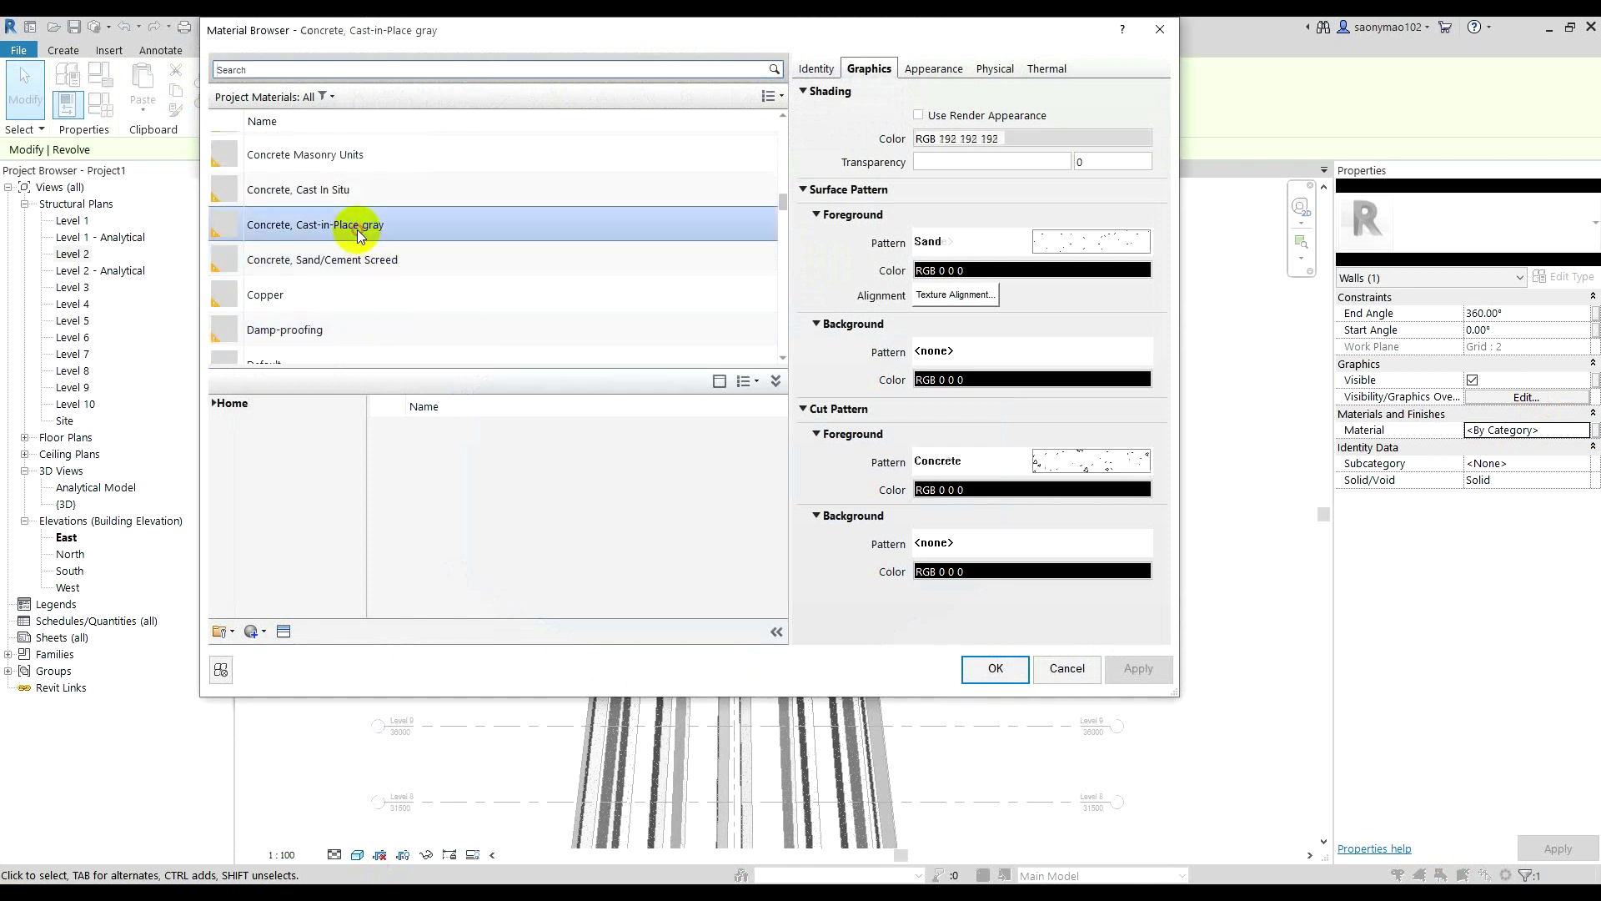
click(996, 667)
click(1043, 418)
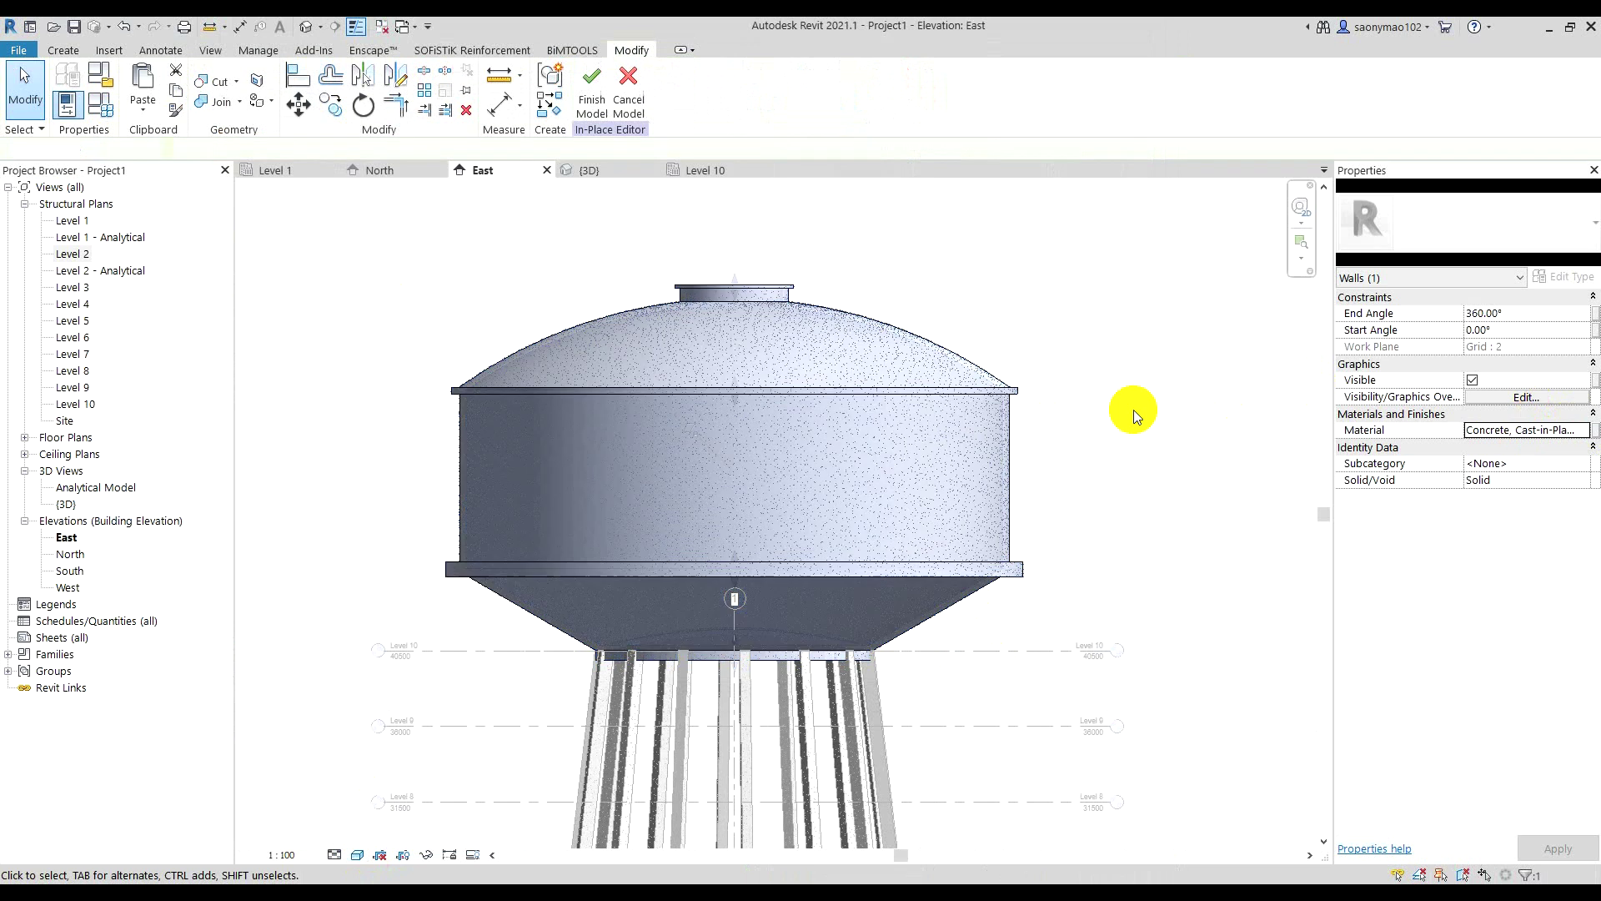
scroll(614, 518, up, 2)
scroll(699, 487, up, 1)
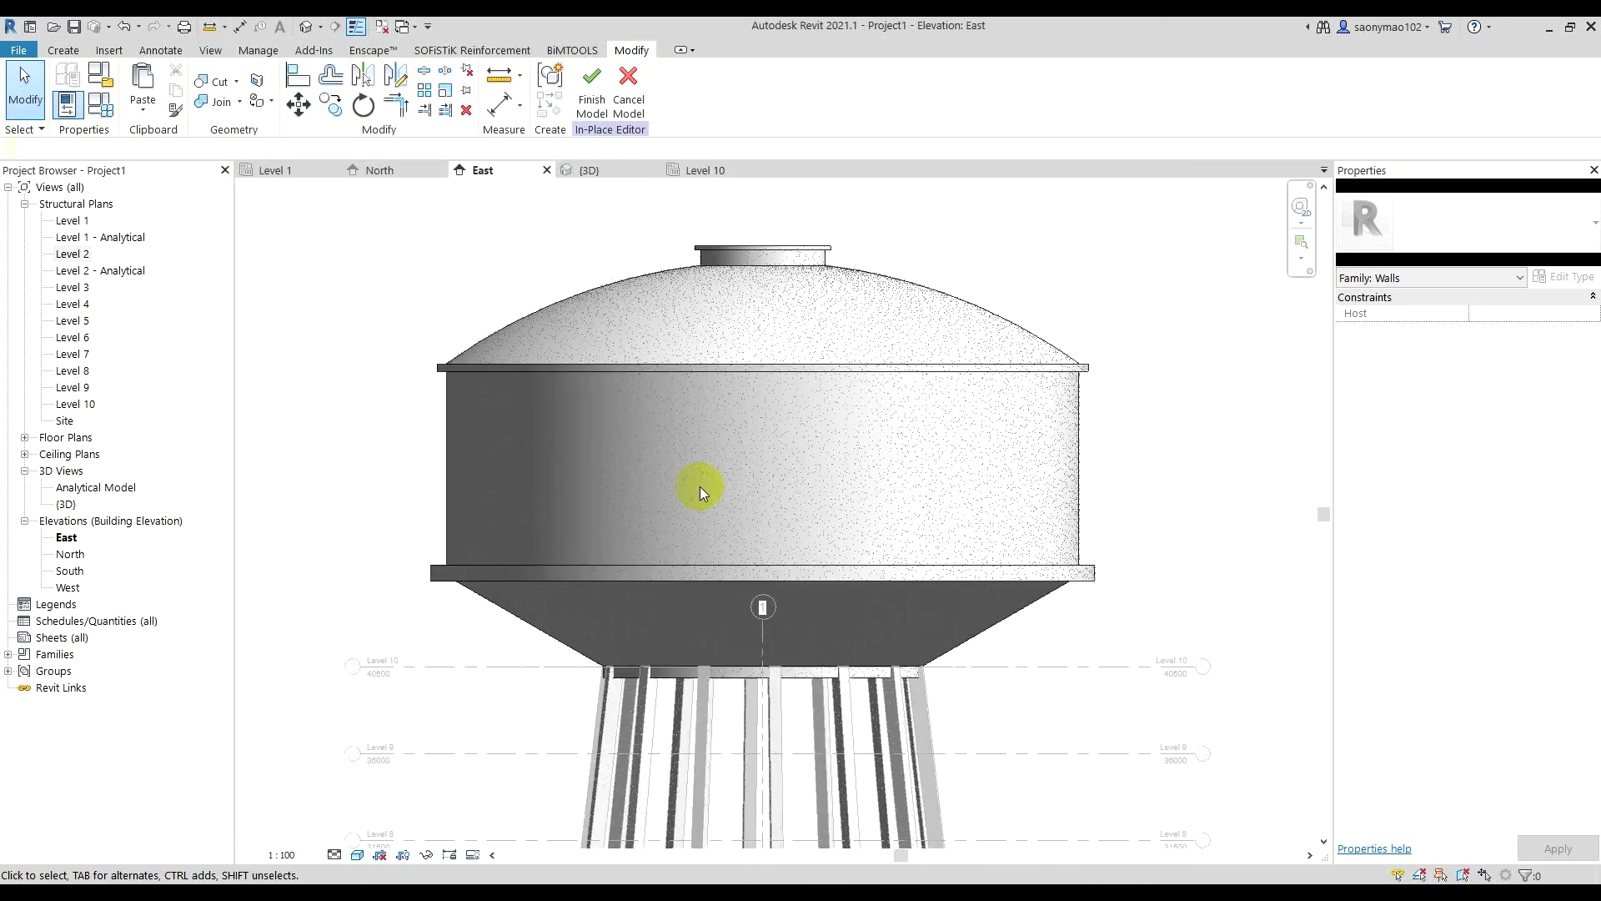
scroll(964, 374, down, 2)
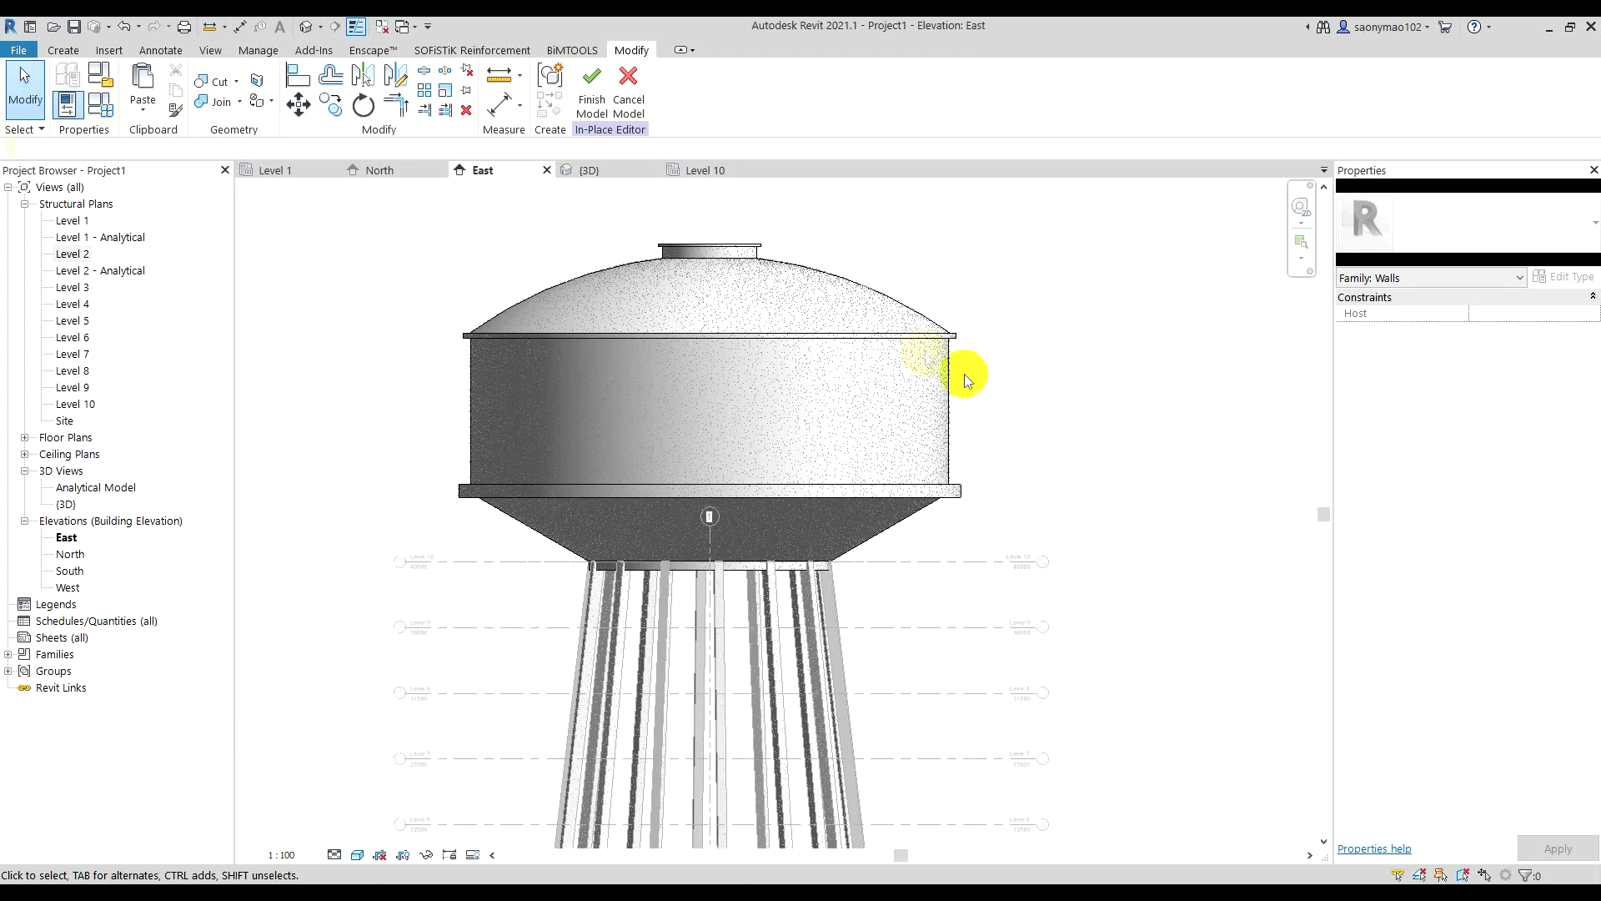
- Reopen the tank revolve sketch and nudge the upper profile lines down
click(901, 342)
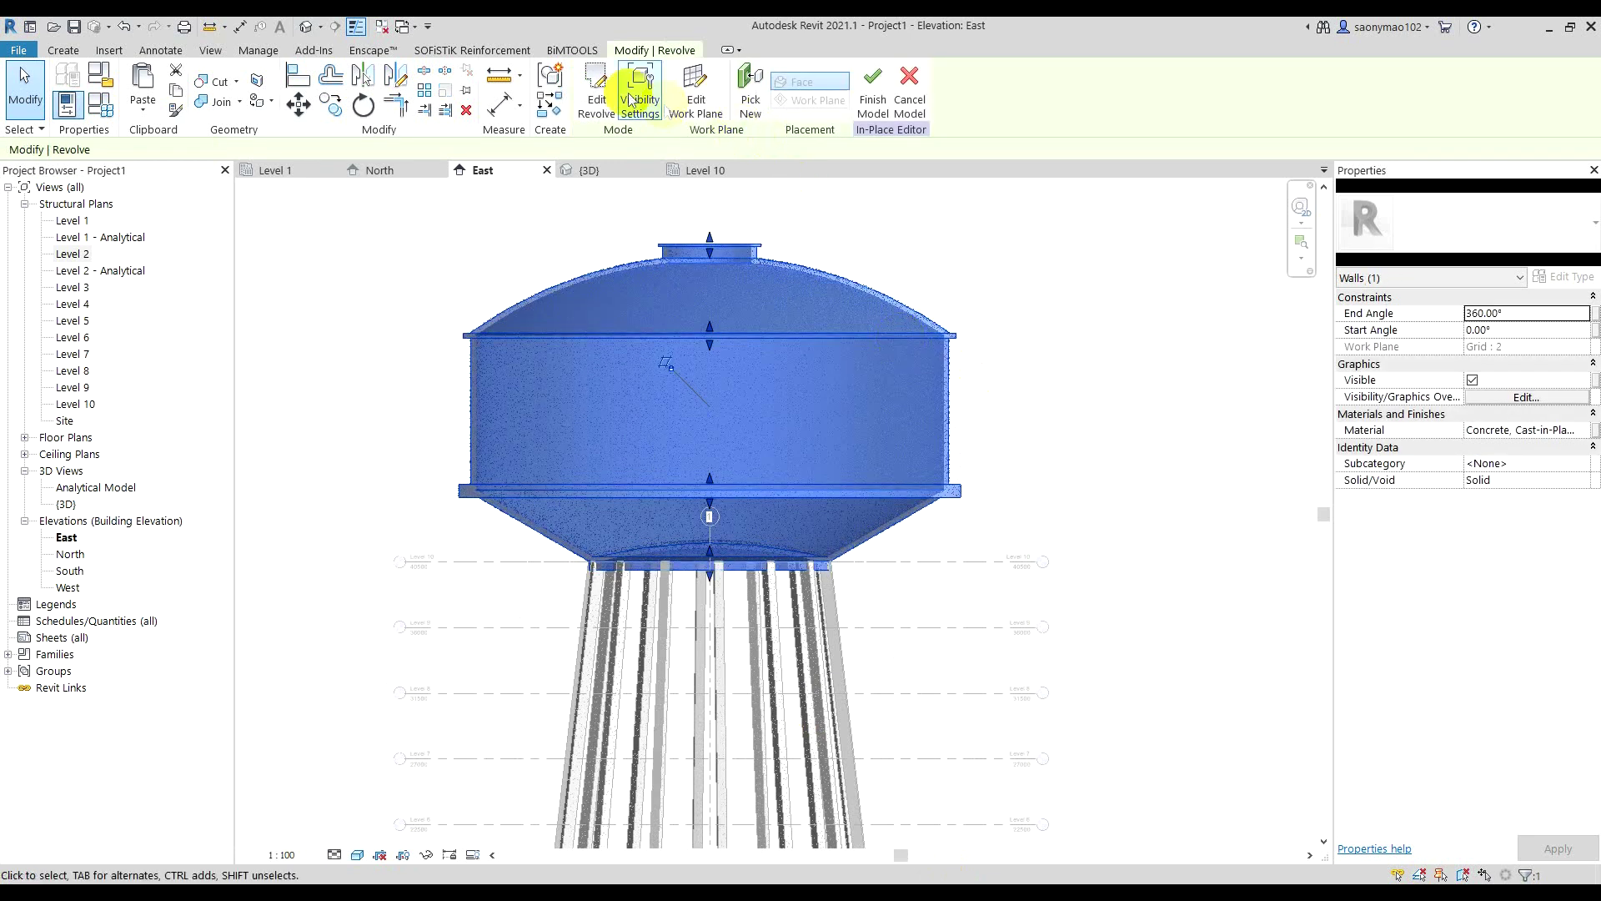
click(597, 90)
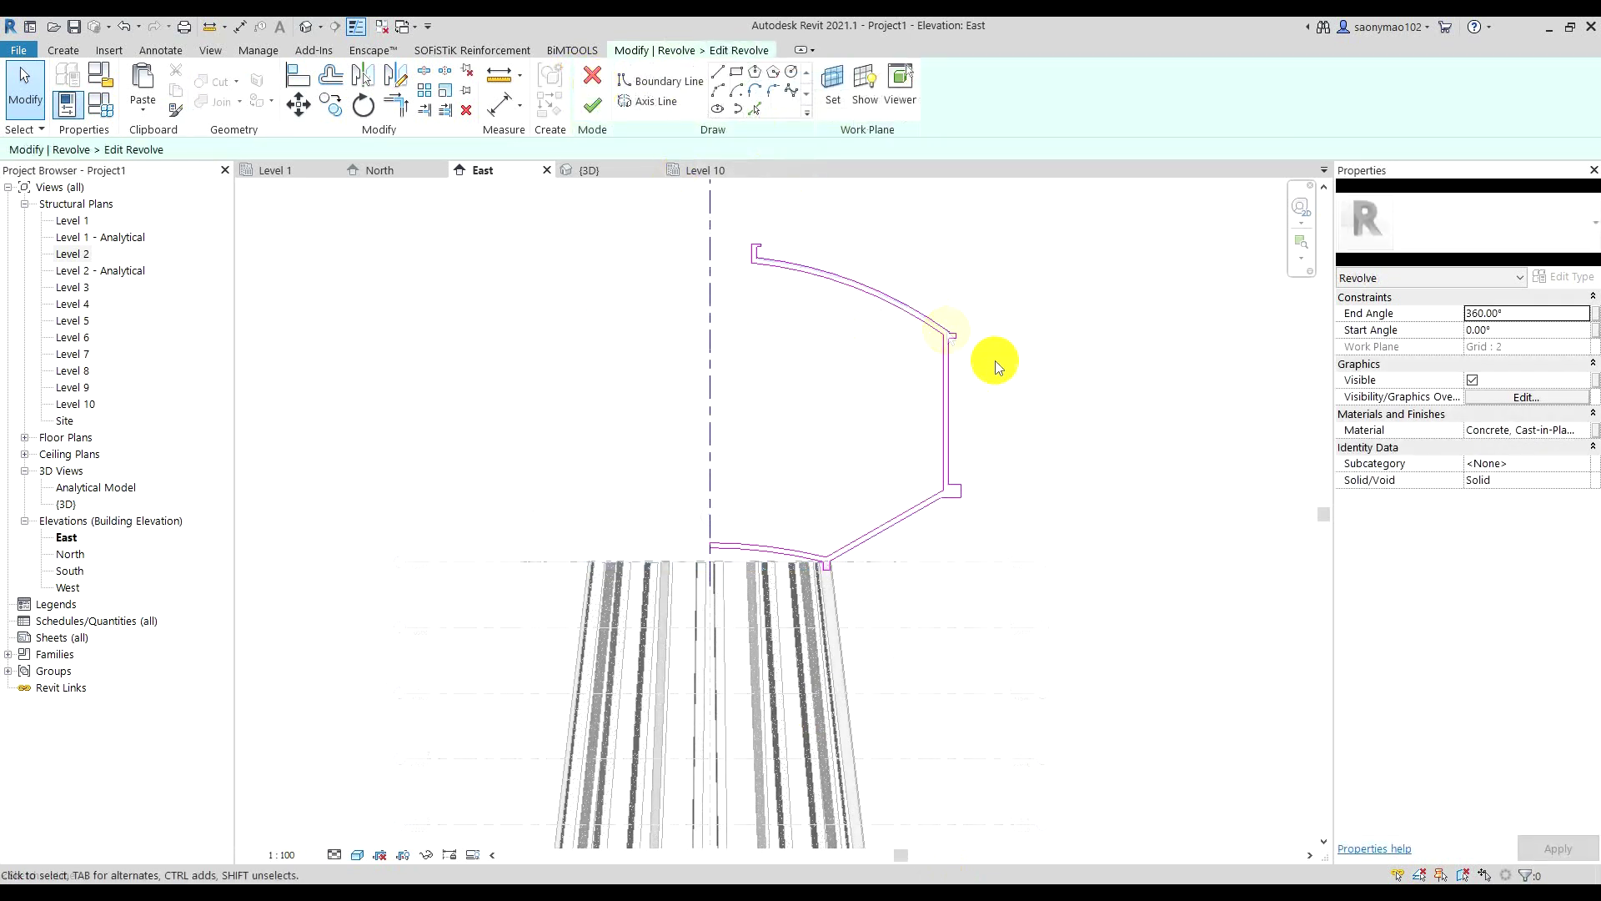
drag(1033, 507, 774, 203)
key(Down)
click(839, 237)
- Lower the dome arc and upper profile lines by one more nudge
scroll(902, 449, up, 1)
scroll(903, 449, up, 1)
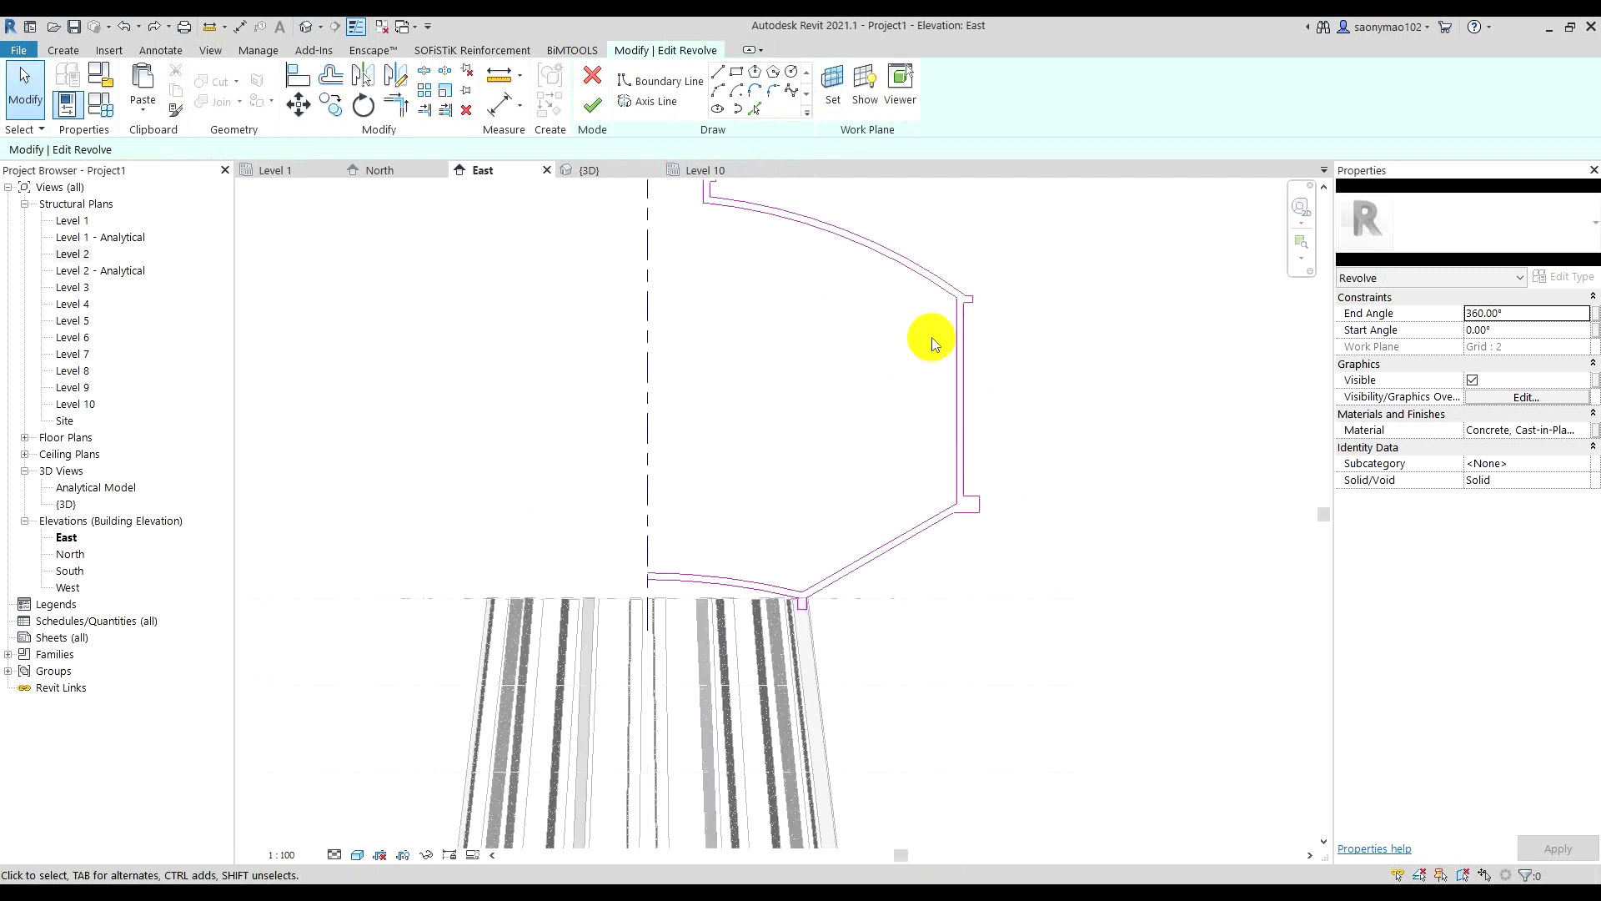
scroll(942, 301, up, 2)
scroll(974, 358, down, 1)
scroll(934, 350, down, 1)
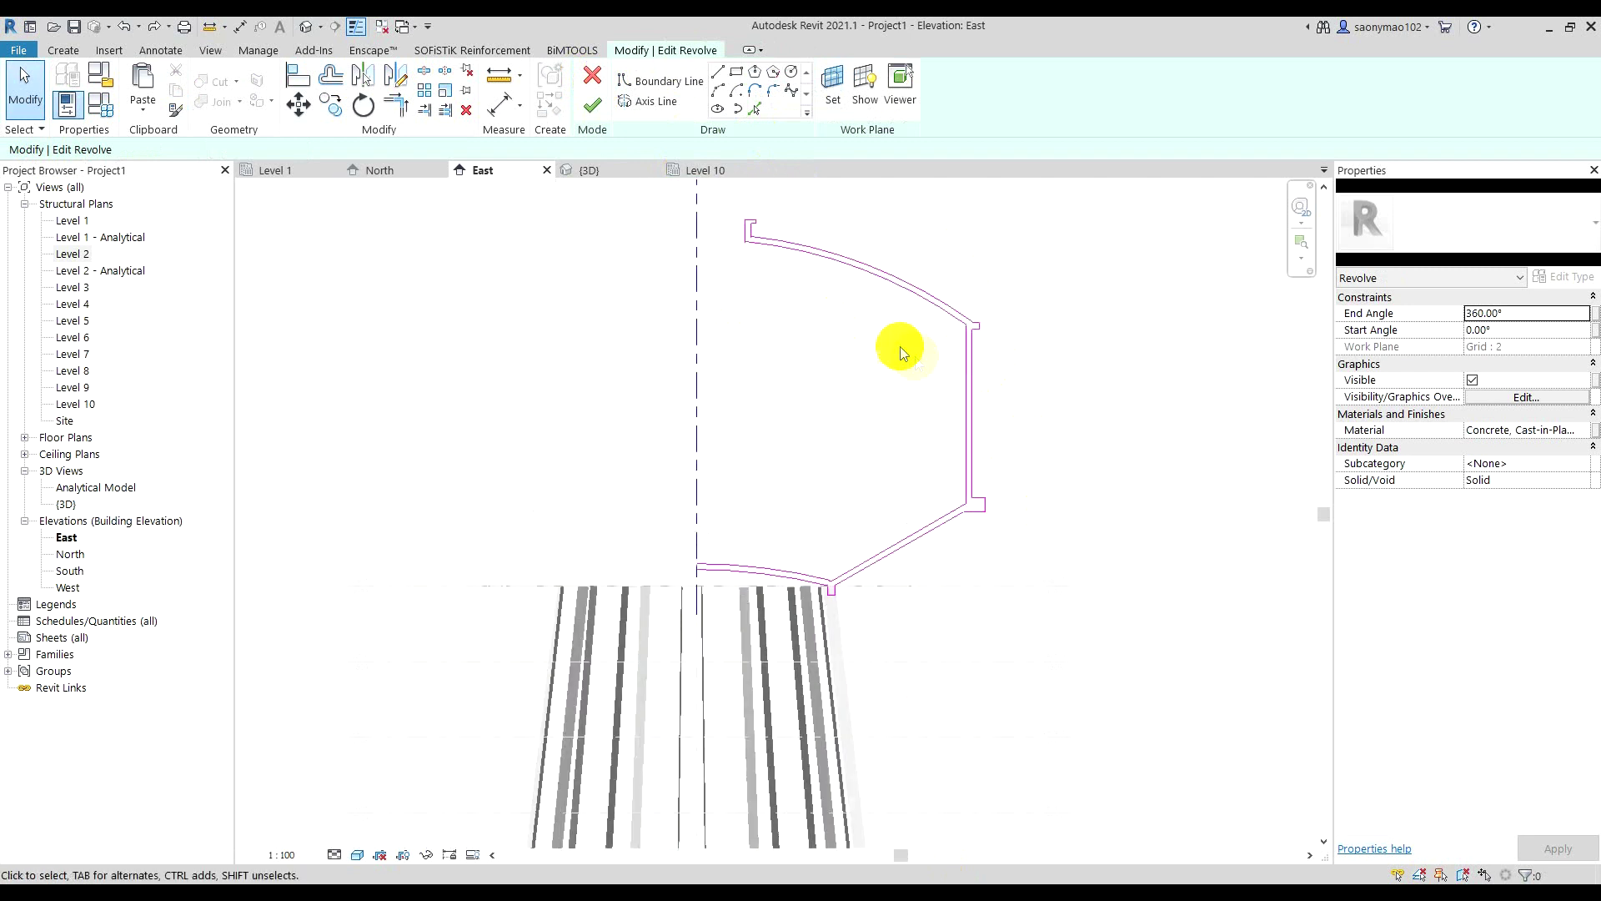
scroll(885, 372, up, 1)
scroll(886, 372, up, 1)
mouse_move(680, 205)
mouse_down()
mouse_move(859, 343)
mouse_move(1028, 372)
mouse_up()
key(Down)
key(Down)
key(Escape)
- Select the tank's outer vertical wall line, now 10217.2 long
click(976, 405)
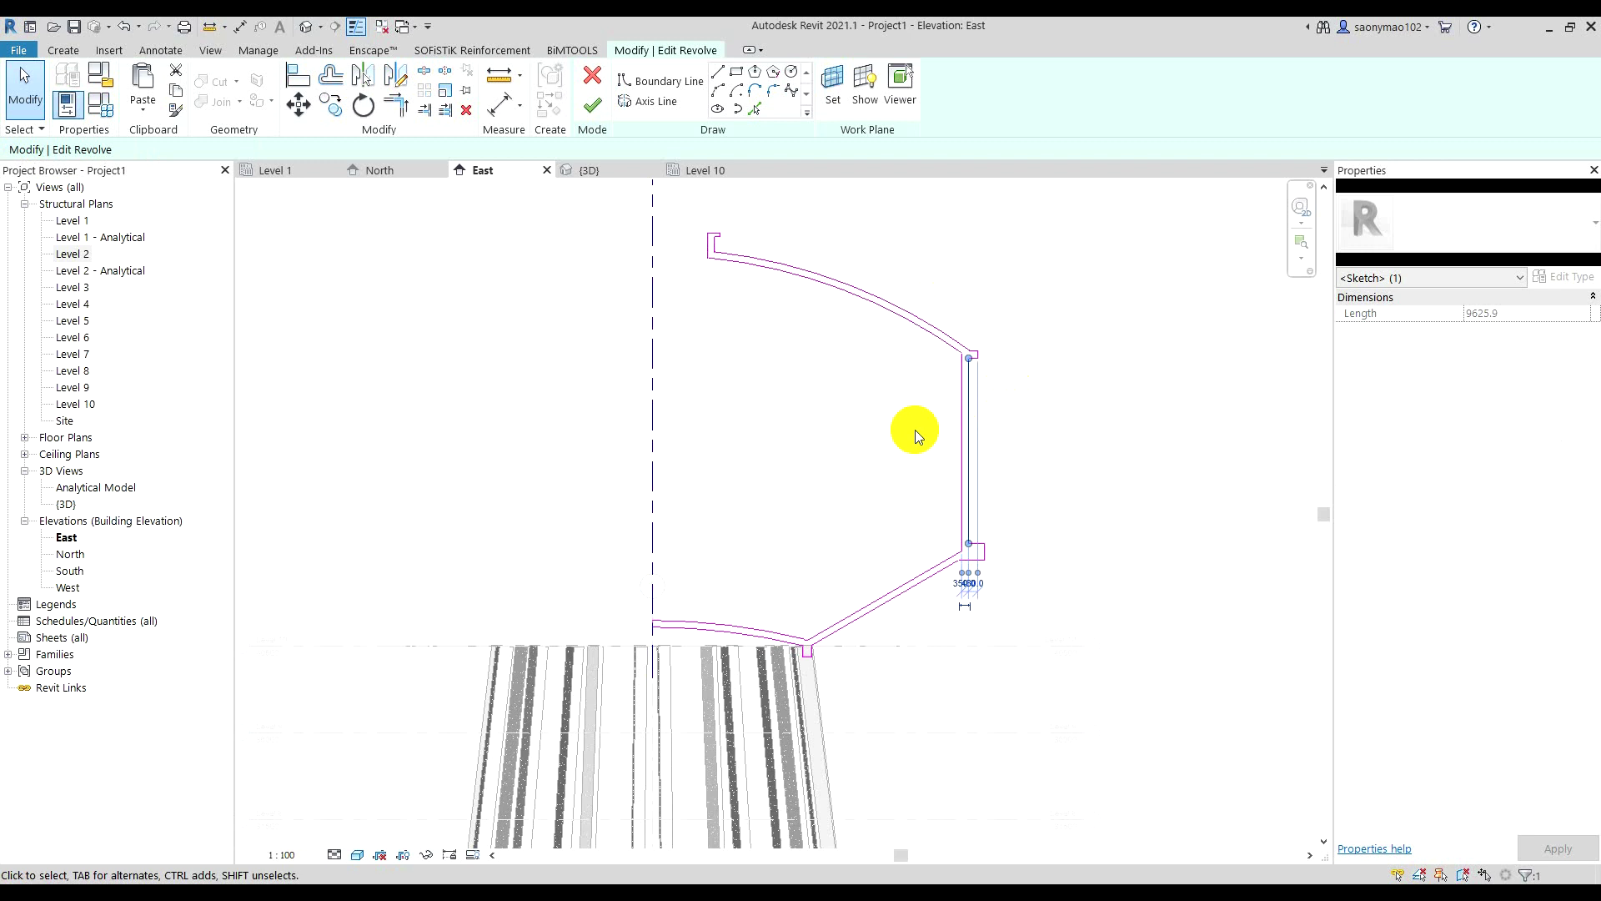
click(914, 429)
click(972, 409)
click(1036, 418)
click(956, 425)
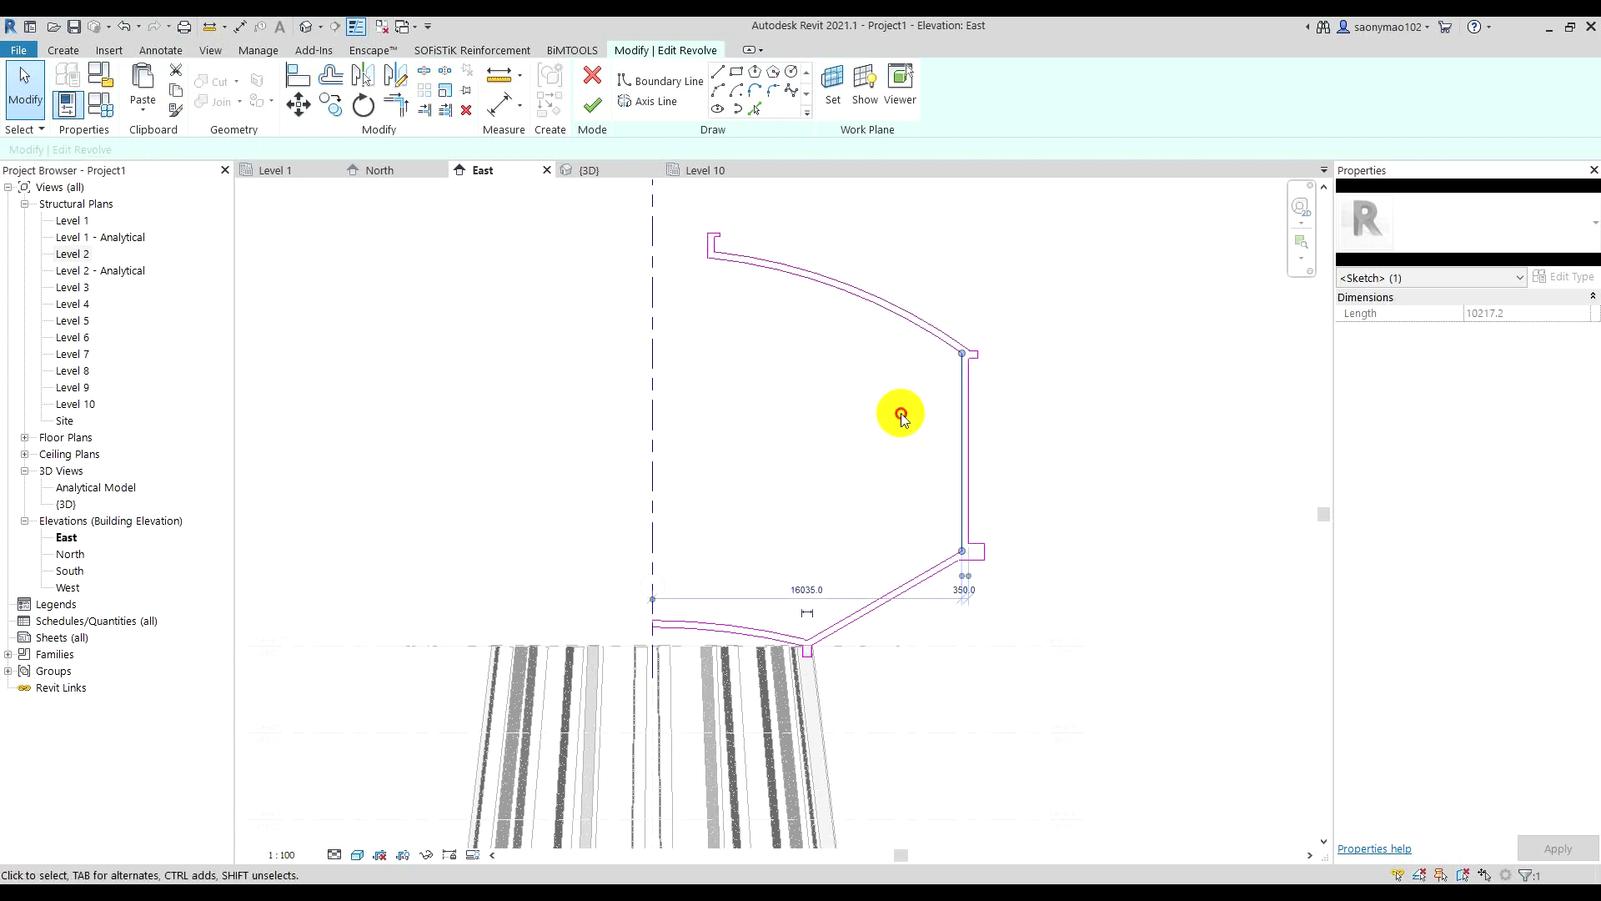
click(900, 413)
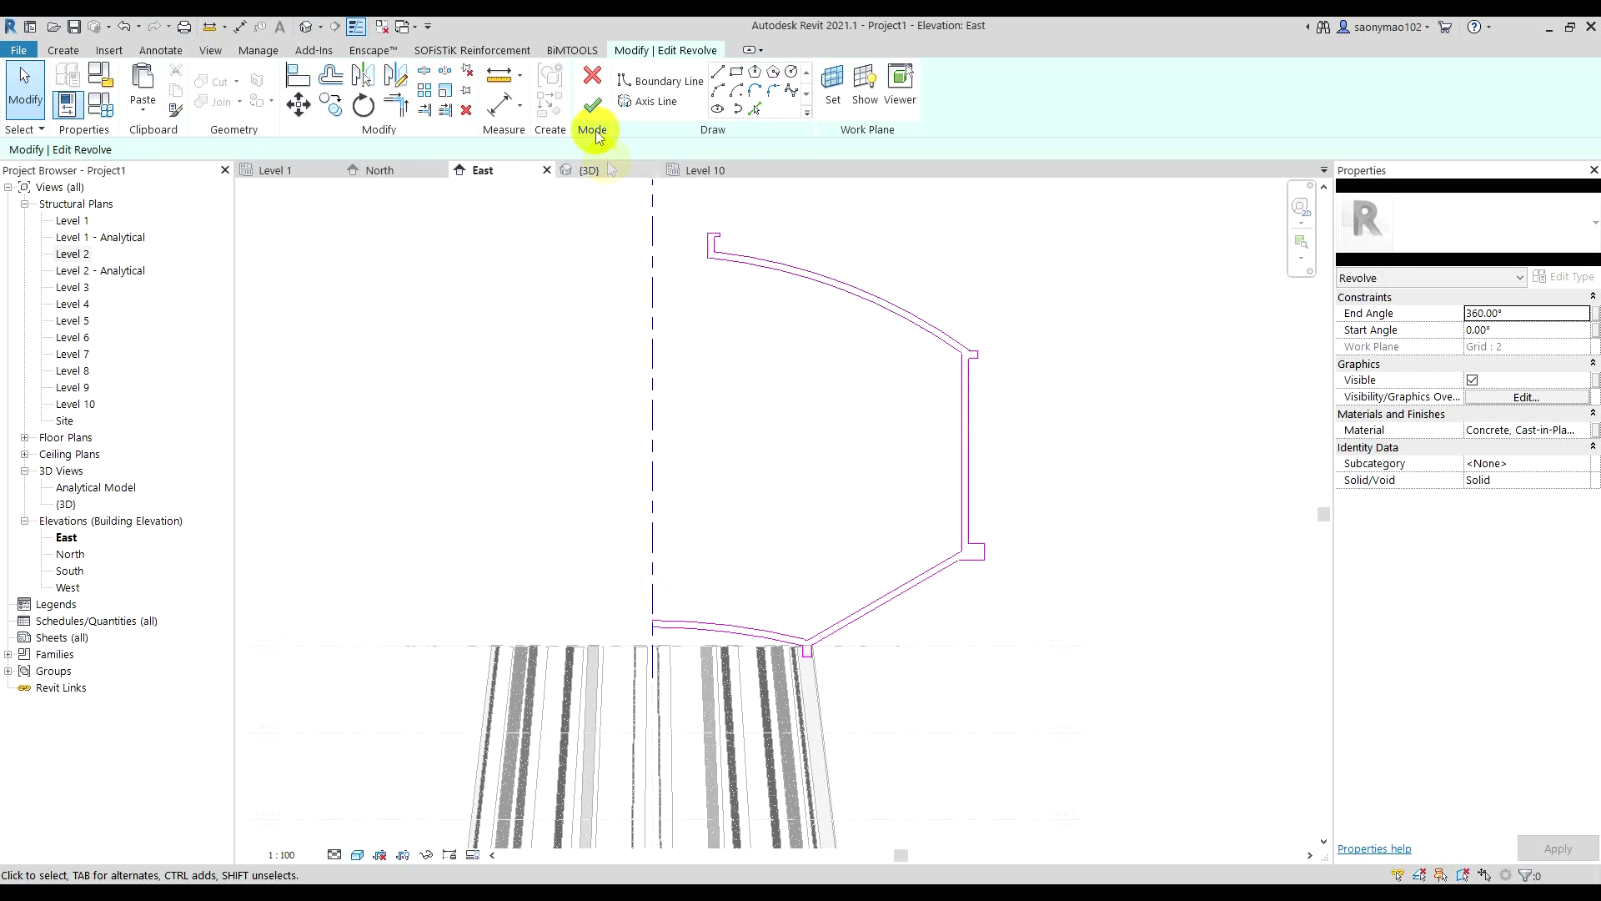
- Finish the revolve and the in-place model, then frame the whole tower in East elevation
click(593, 105)
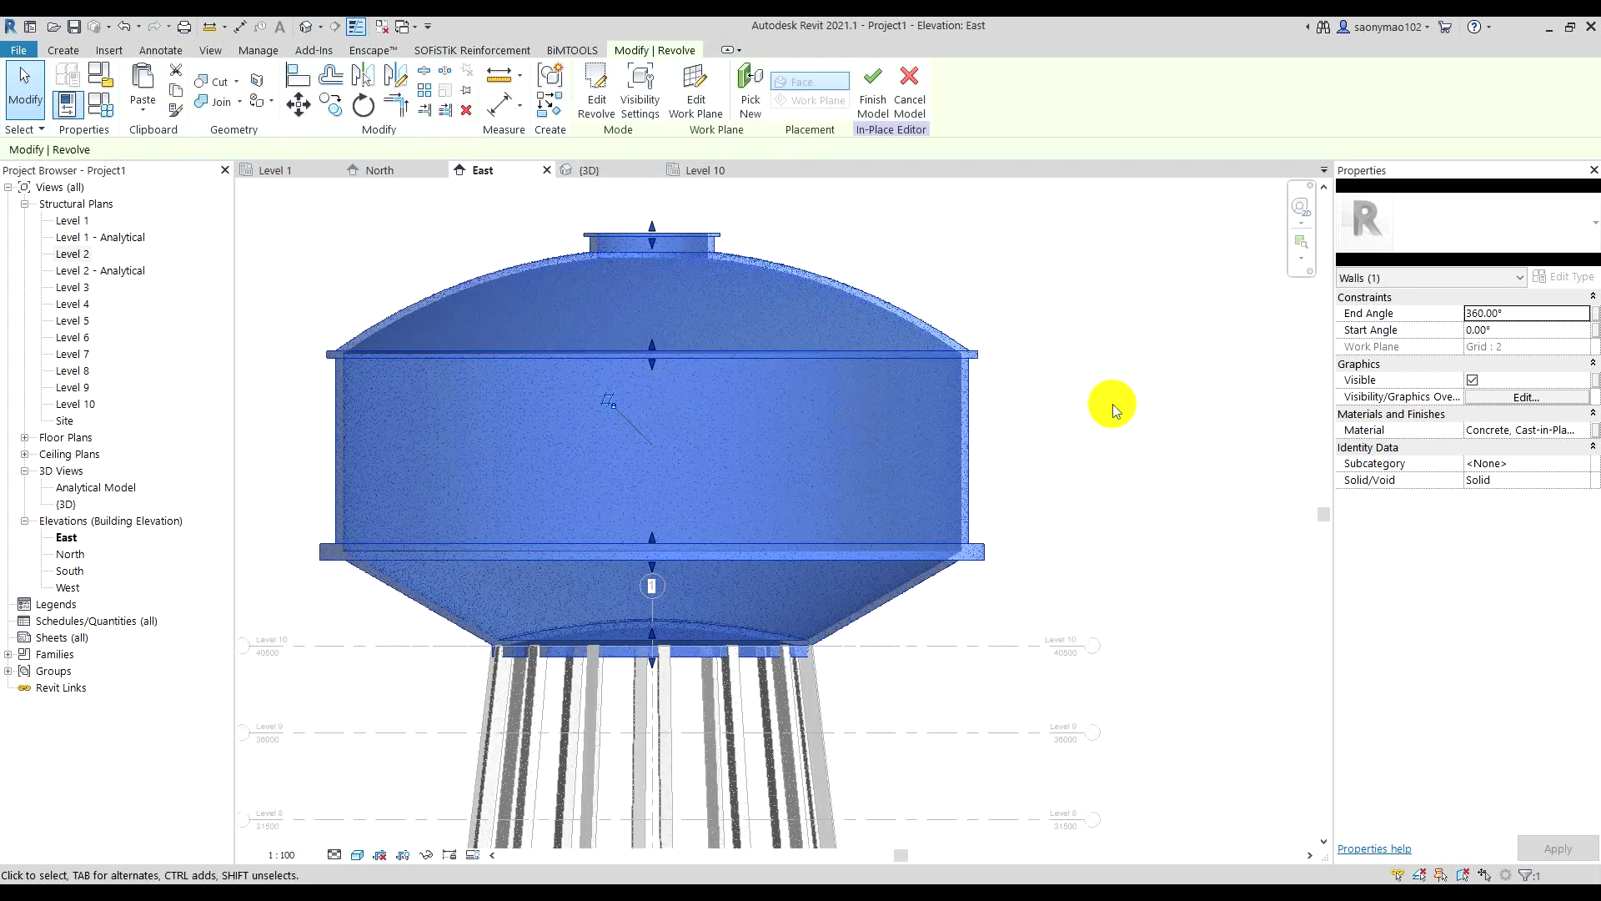
click(1115, 408)
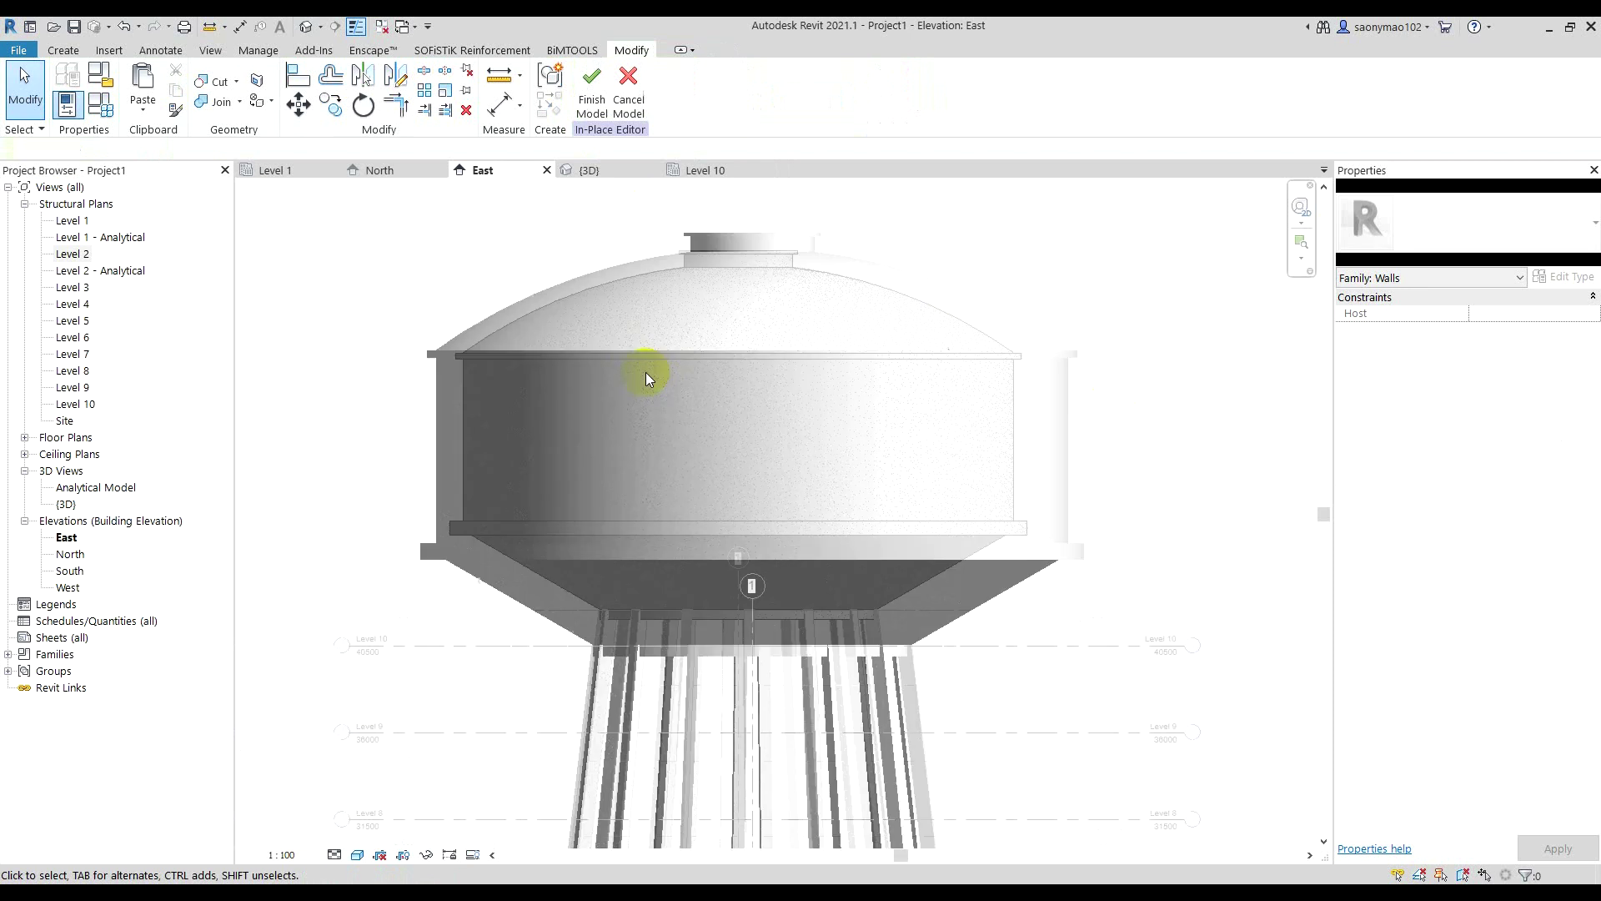
scroll(645, 372, up, 1)
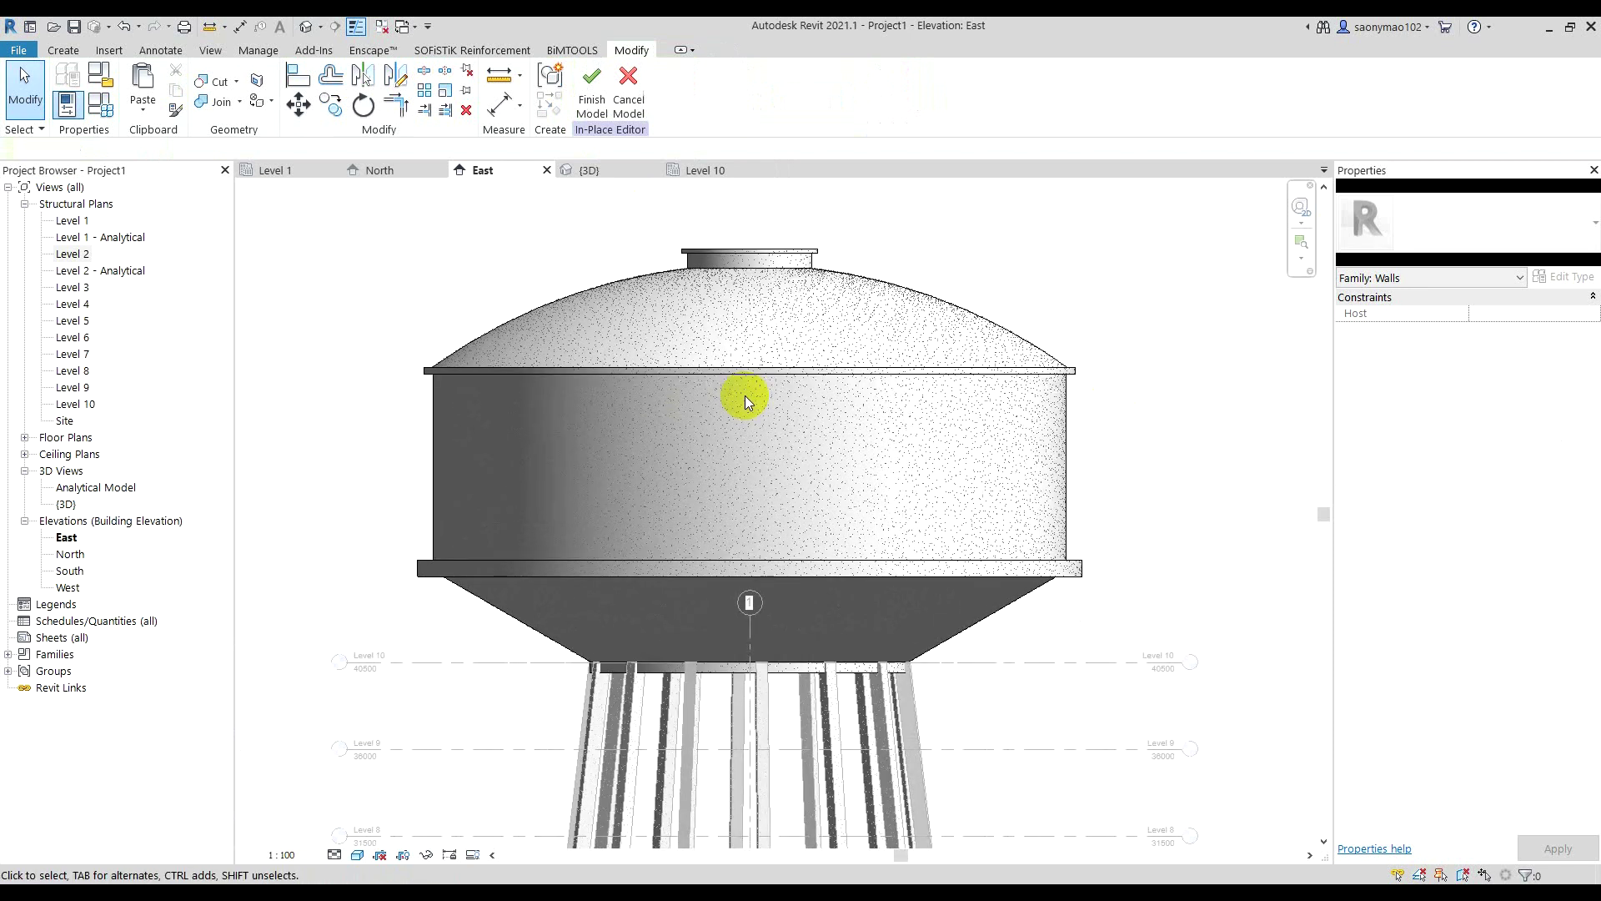
click(592, 88)
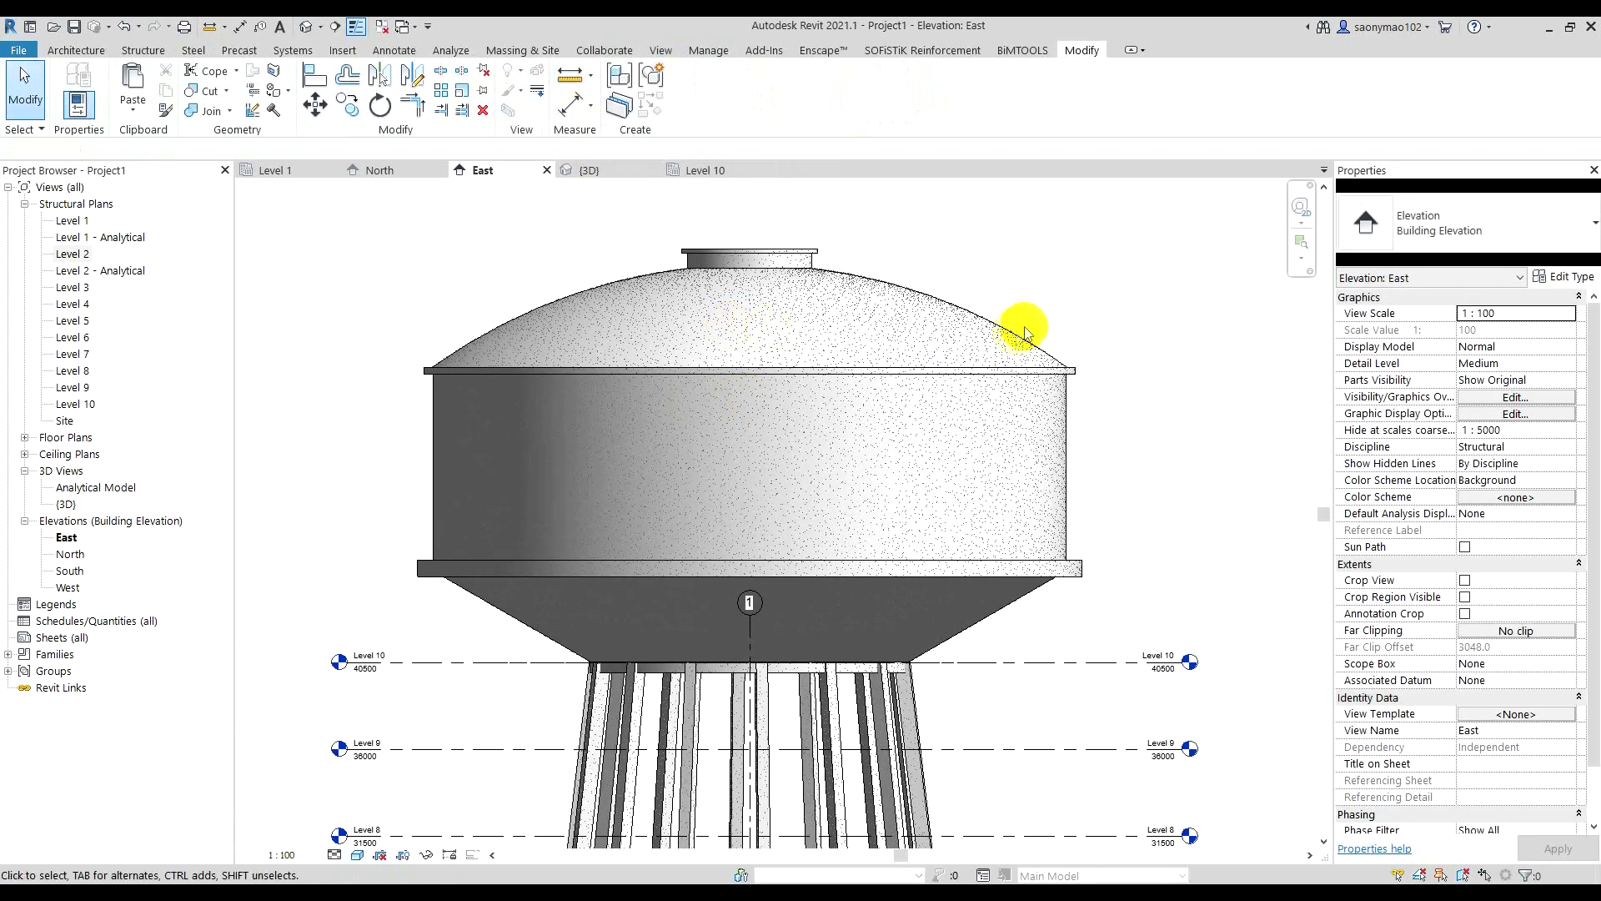
scroll(1026, 329, down, 1)
scroll(923, 400, down, 1)
scroll(939, 467, down, 1)
middle_drag(936, 494, 938, 463)
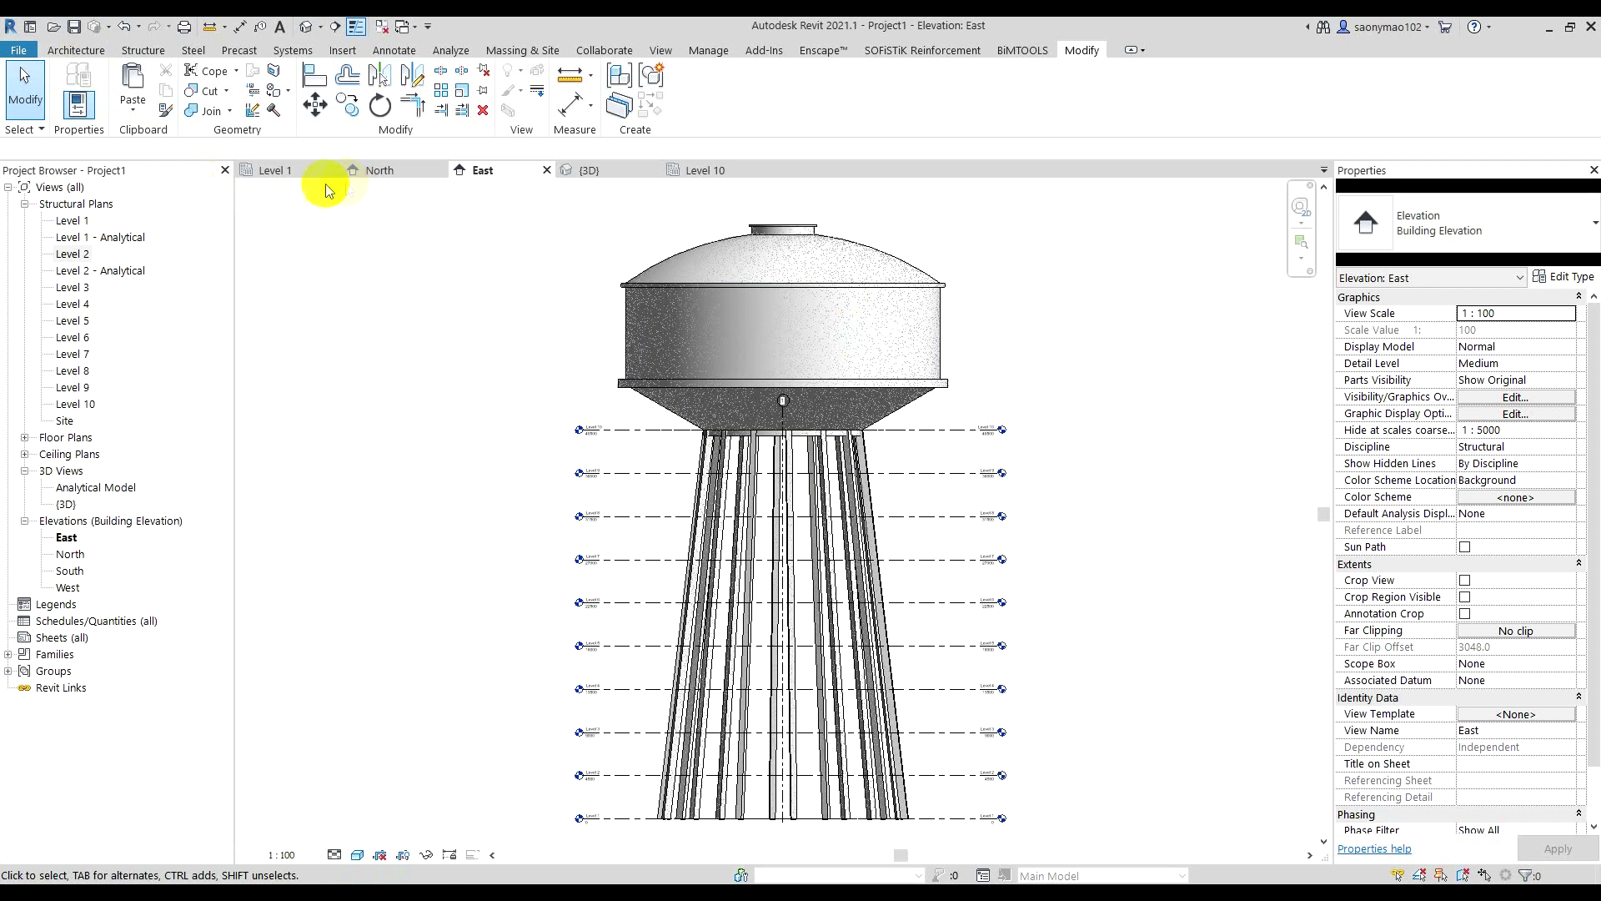
- Switch to the {3D} view and set its visual style to Shaded
click(563, 174)
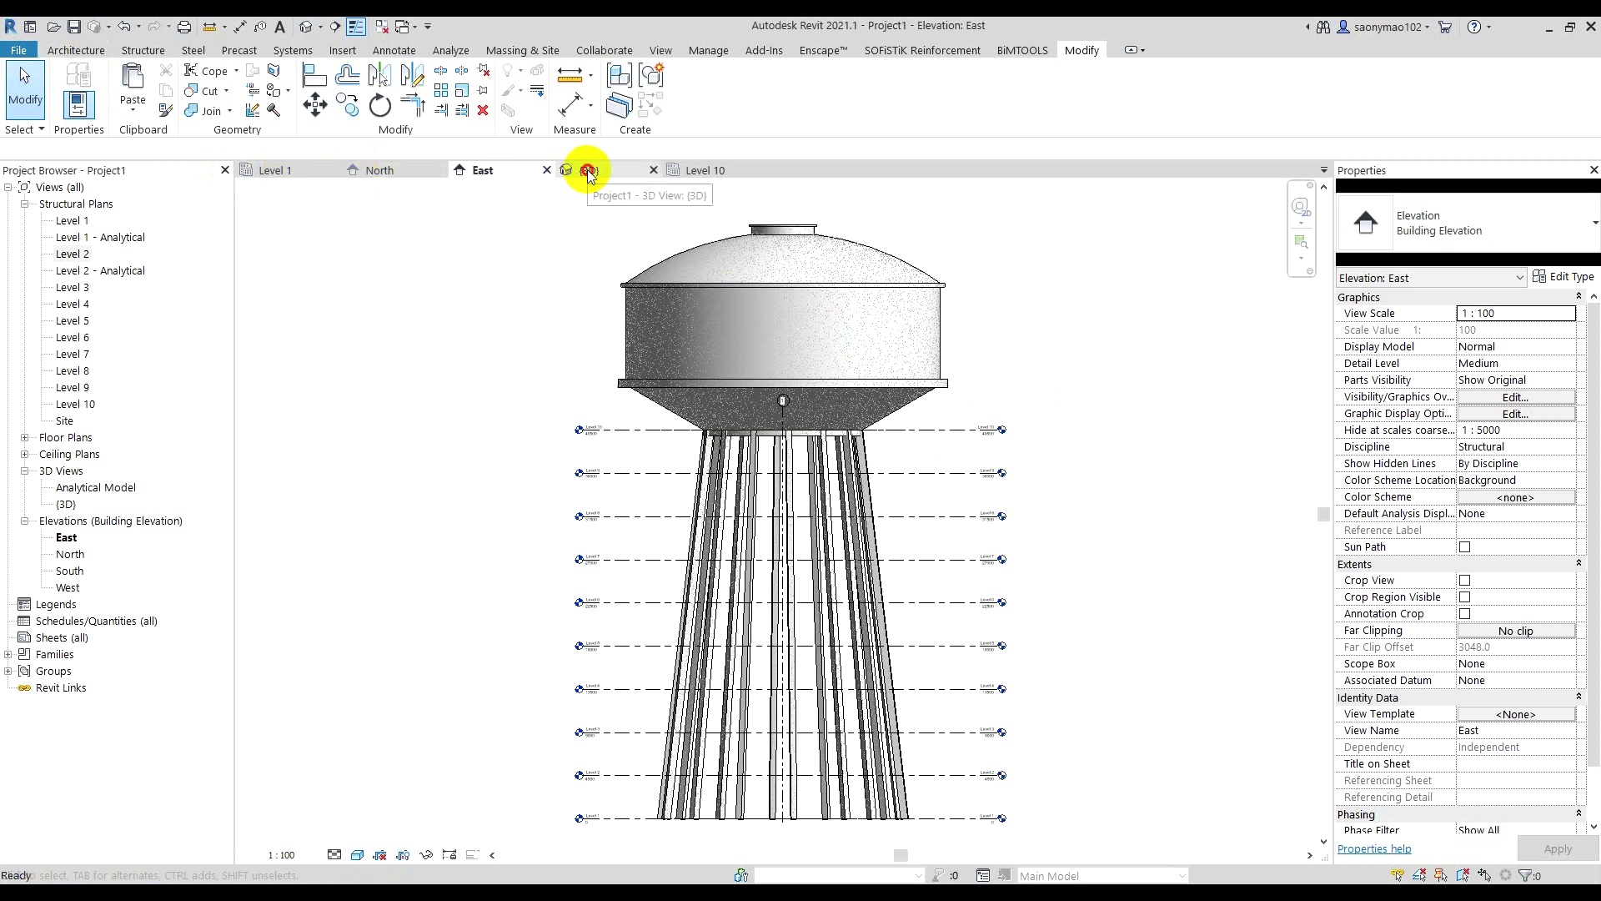
shift+middle_drag(893, 357, 754, 345)
scroll(783, 358, up, 2)
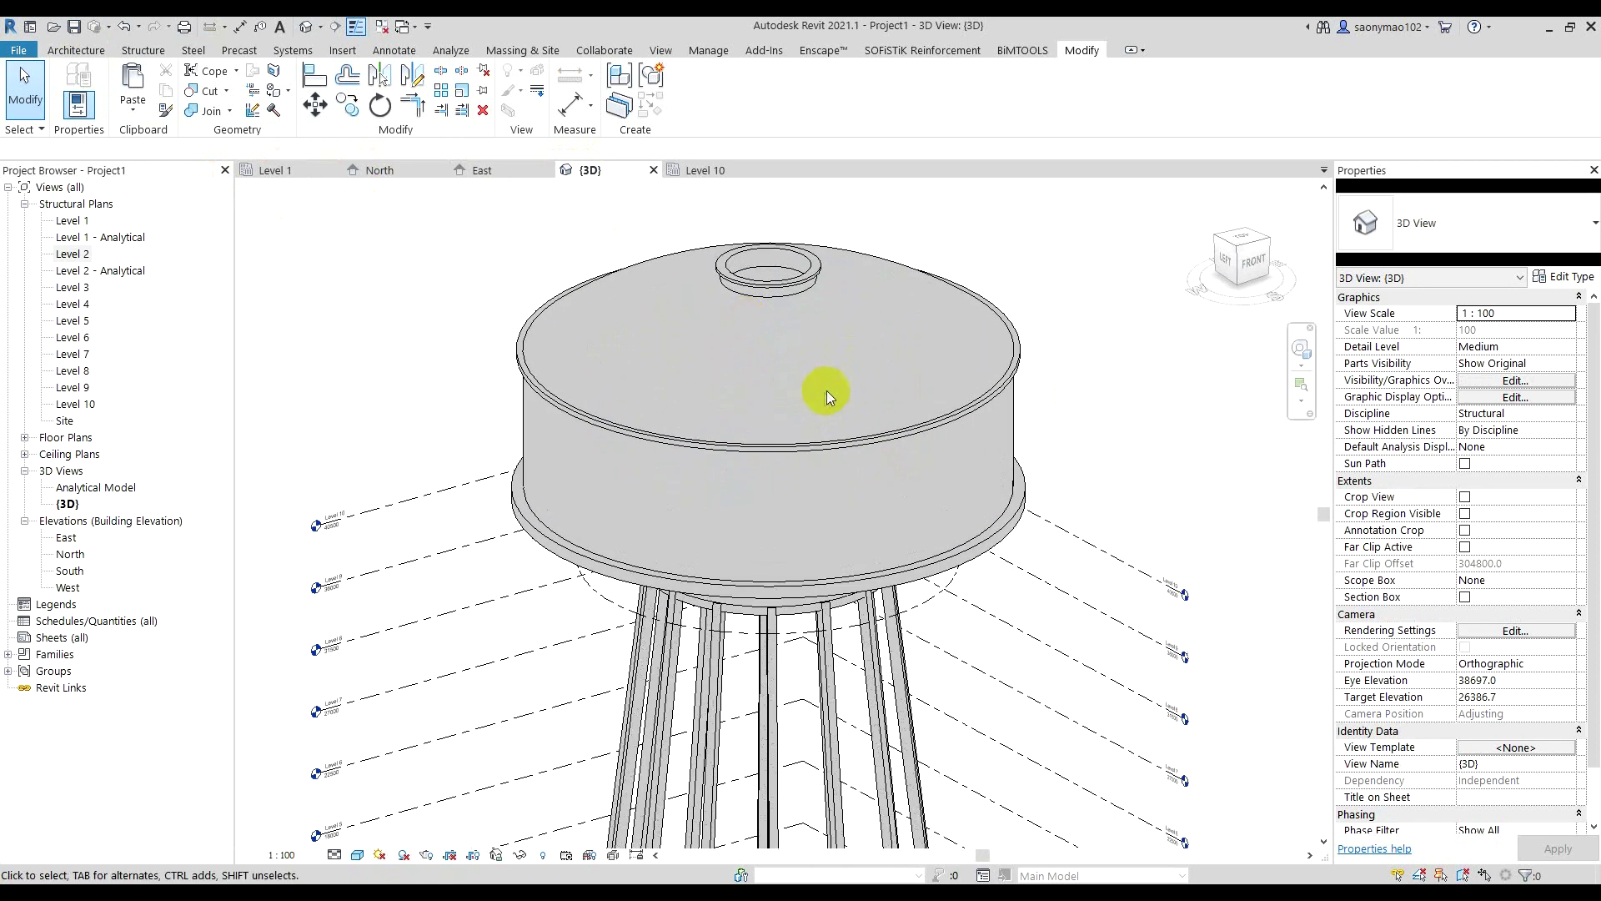
click(357, 855)
click(392, 796)
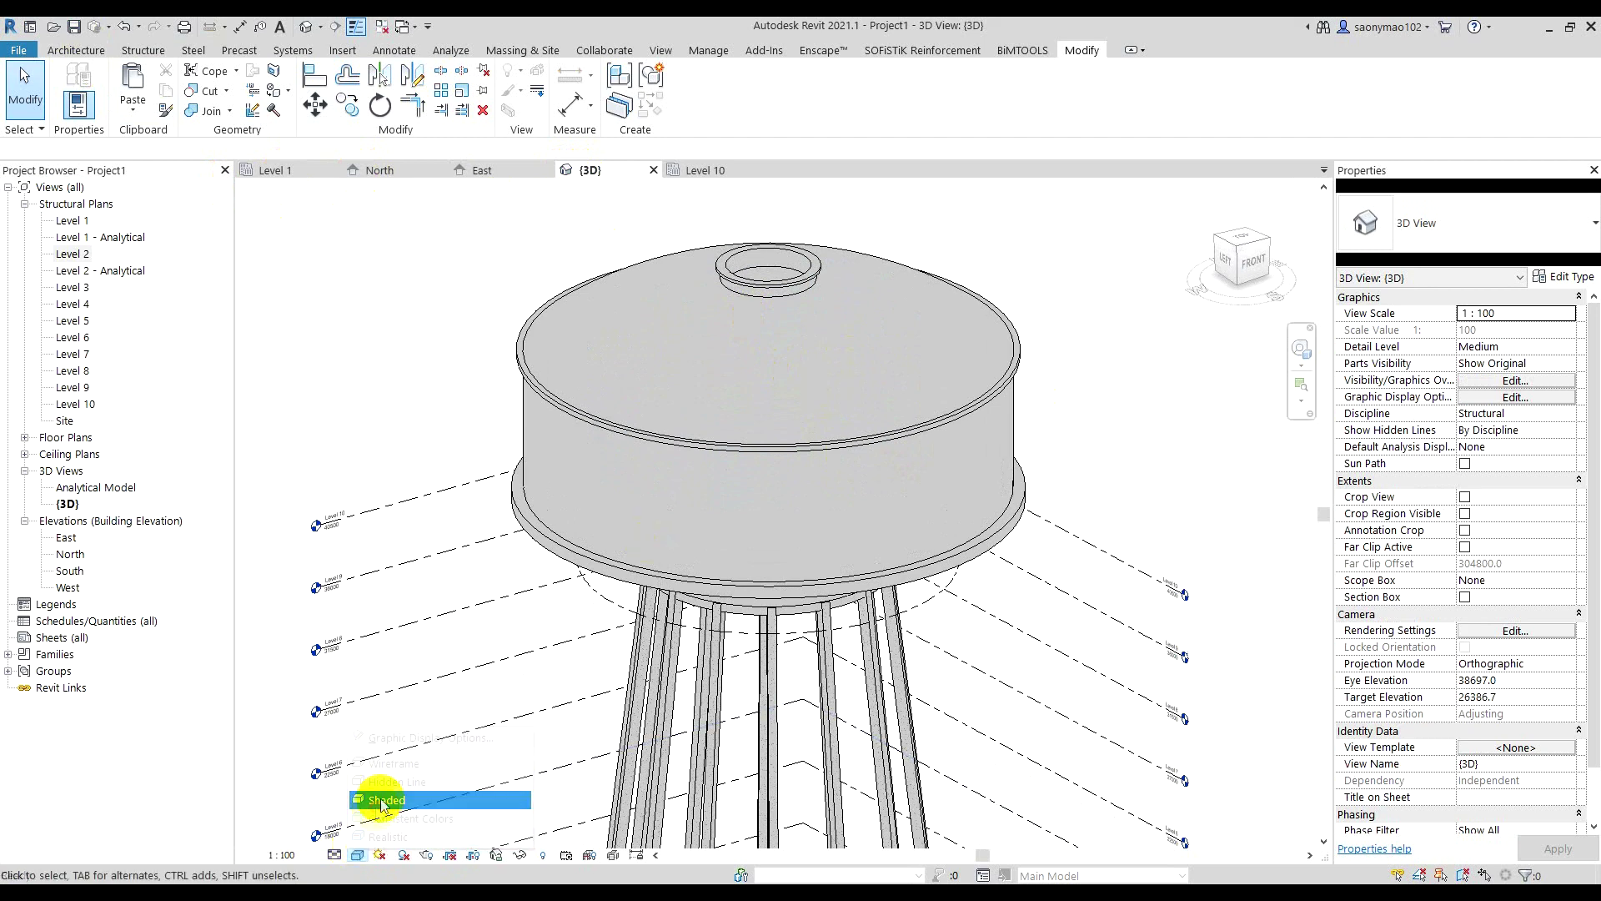
- Orbit to a lower viewpoint, centre the tank and select the whole tank model
mouse_move(655, 613)
shift+middle_down()
mouse_move(1097, 432)
mouse_move(1107, 465)
mouse_move(1048, 526)
mouse_move(1099, 619)
mouse_move(993, 597)
shift+middle_up()
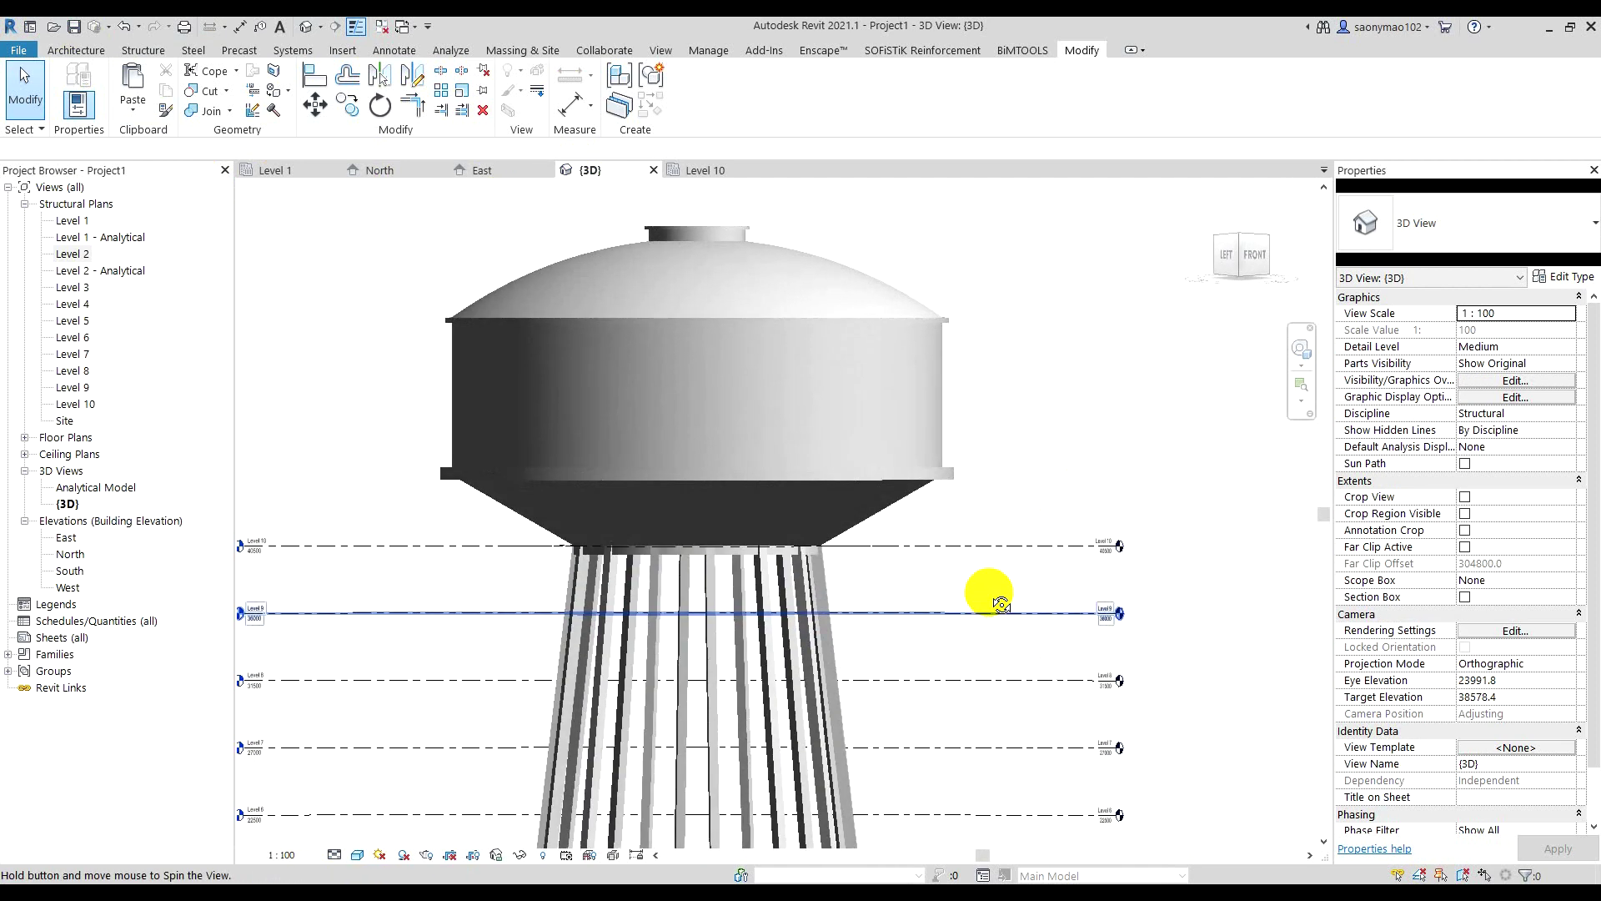
middle_drag(852, 443, 916, 486)
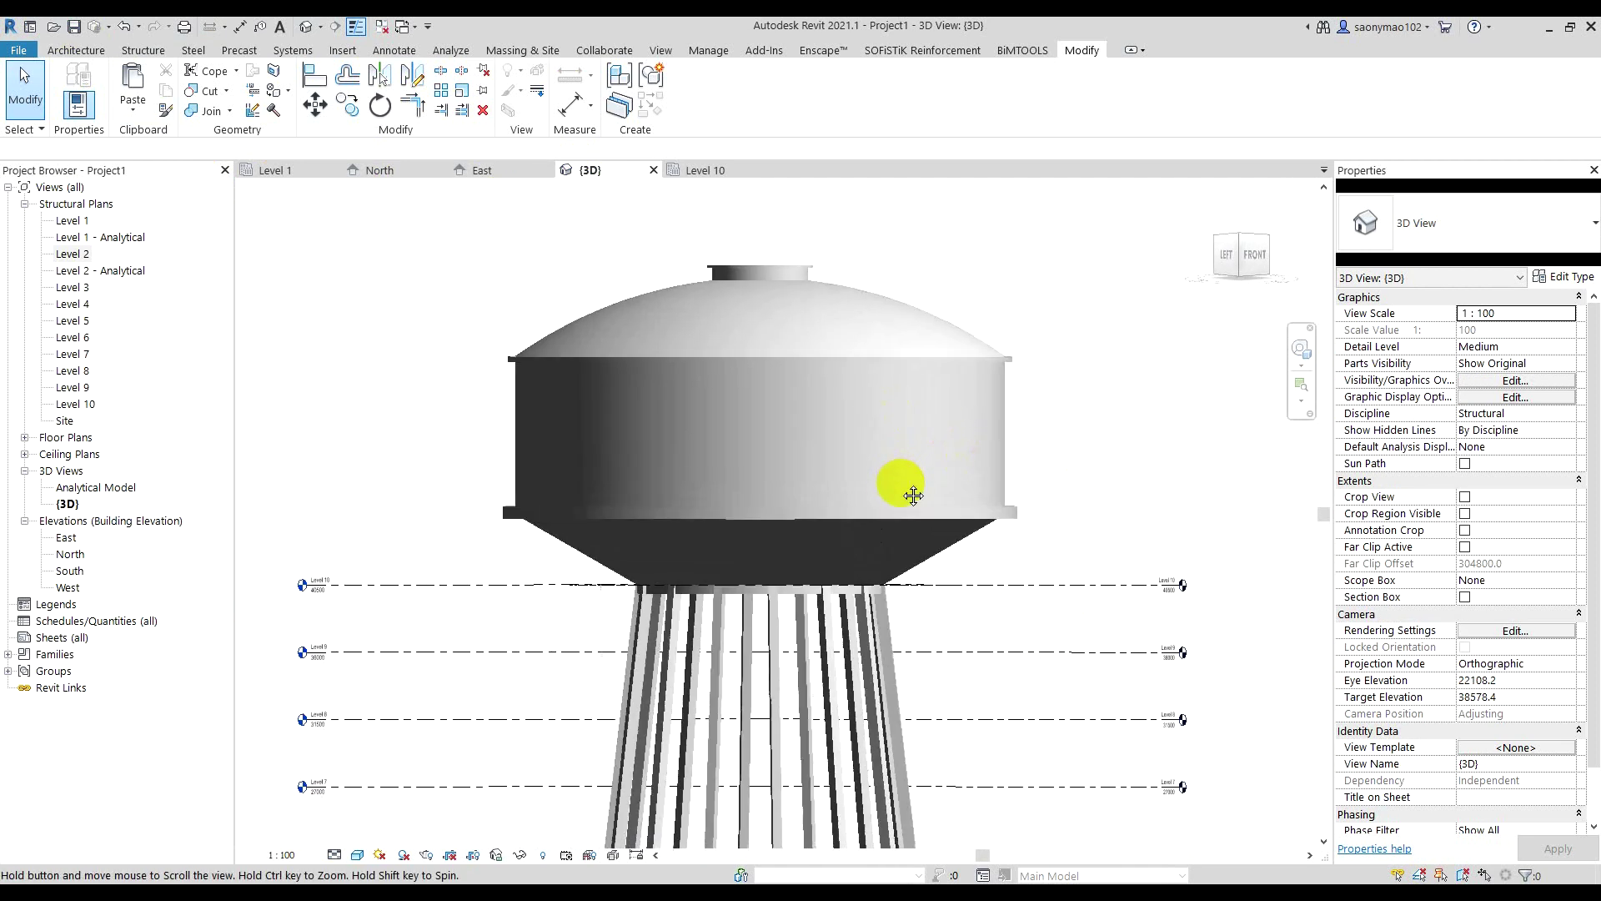
click(878, 361)
click(1065, 300)
click(1001, 358)
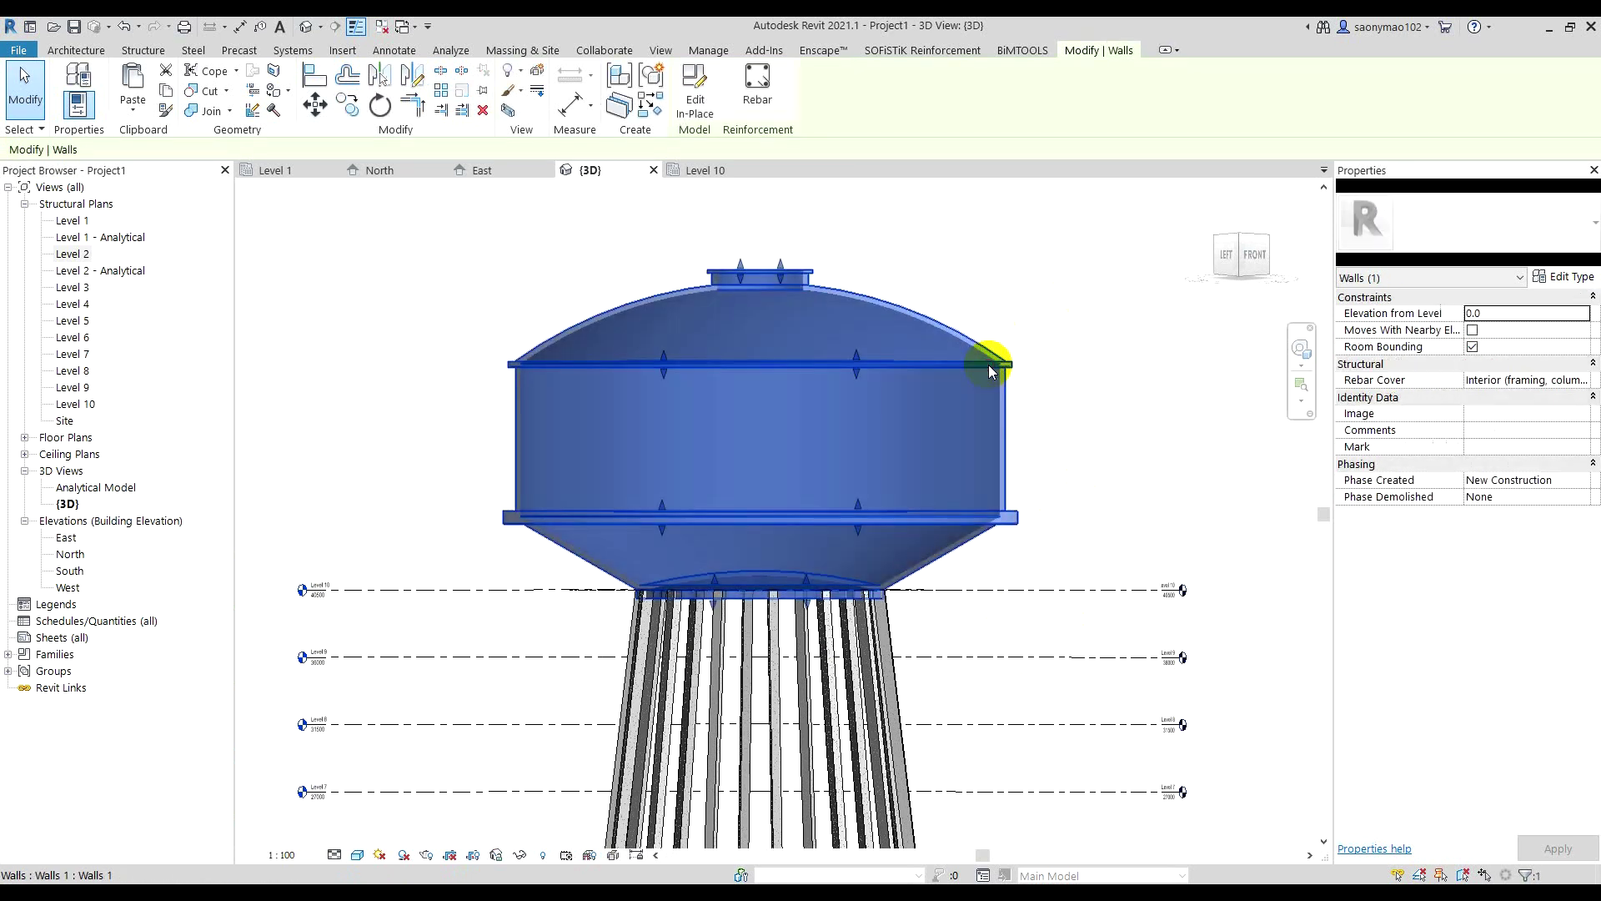
- Set the in-place tank family's Structural Material to Concrete, Cast-in-Place gray and finish the model
click(699, 83)
click(916, 357)
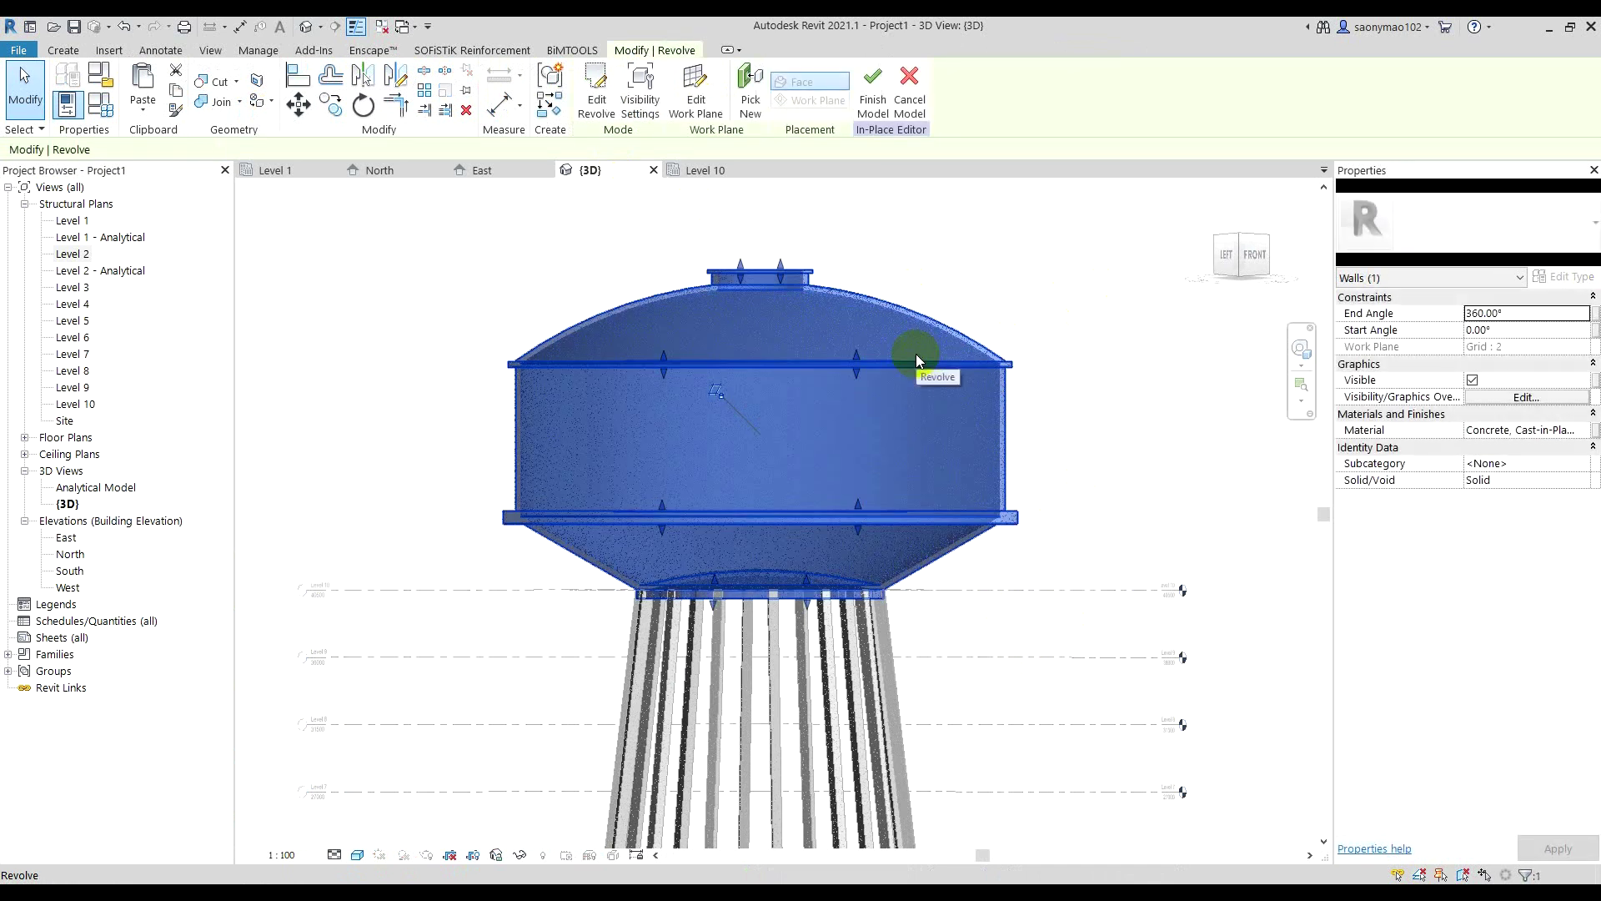
click(103, 90)
click(1056, 221)
click(1016, 260)
click(1058, 258)
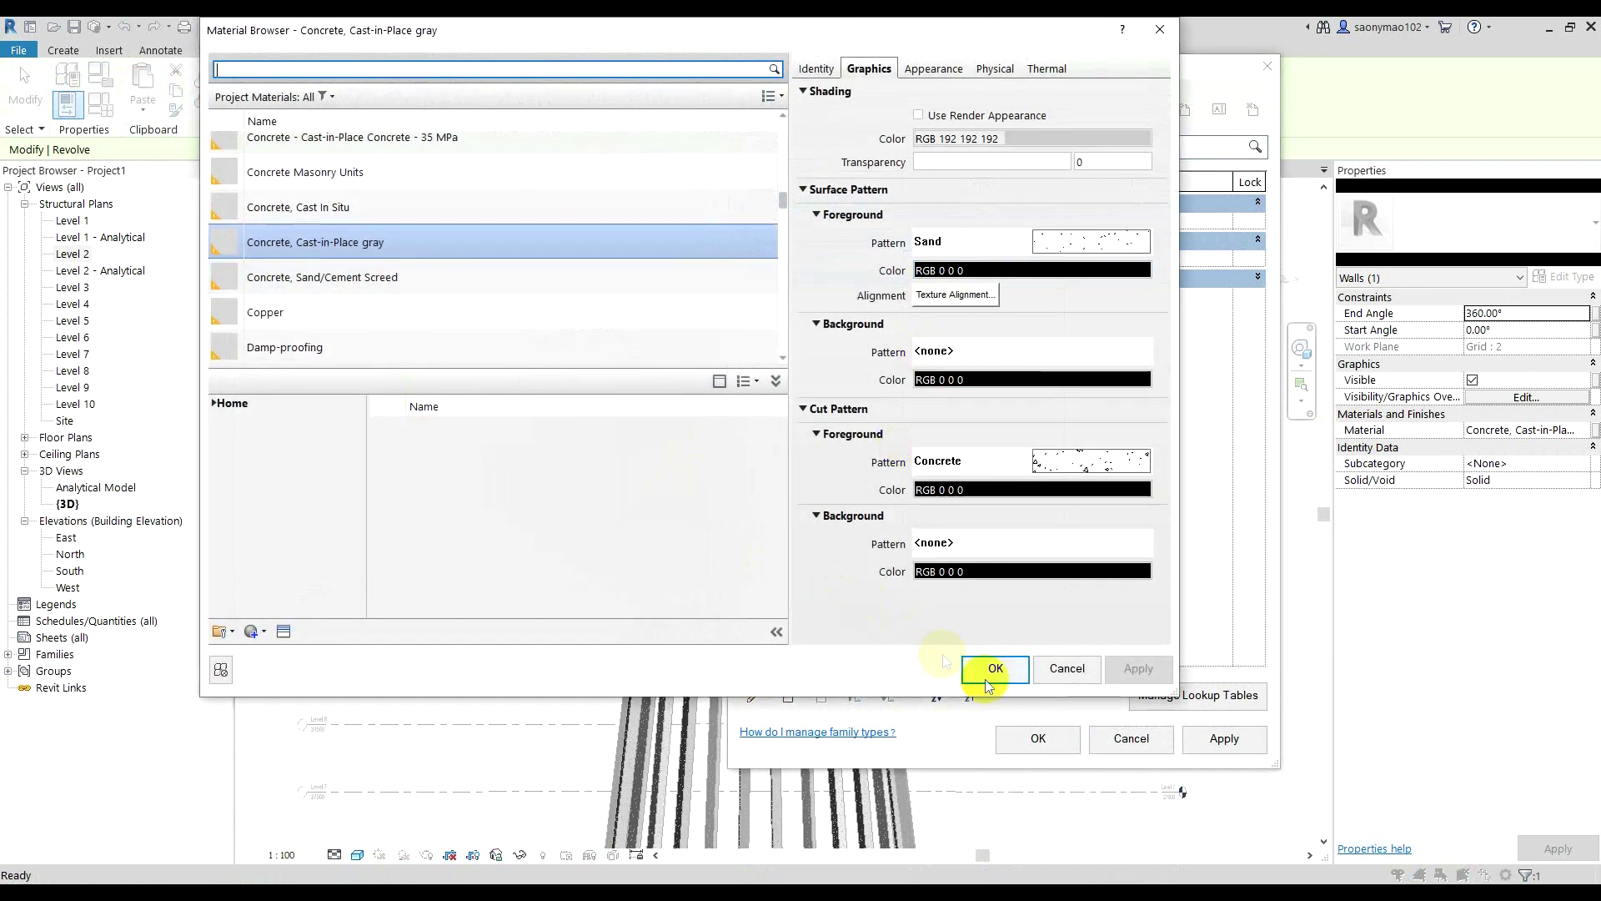
click(988, 682)
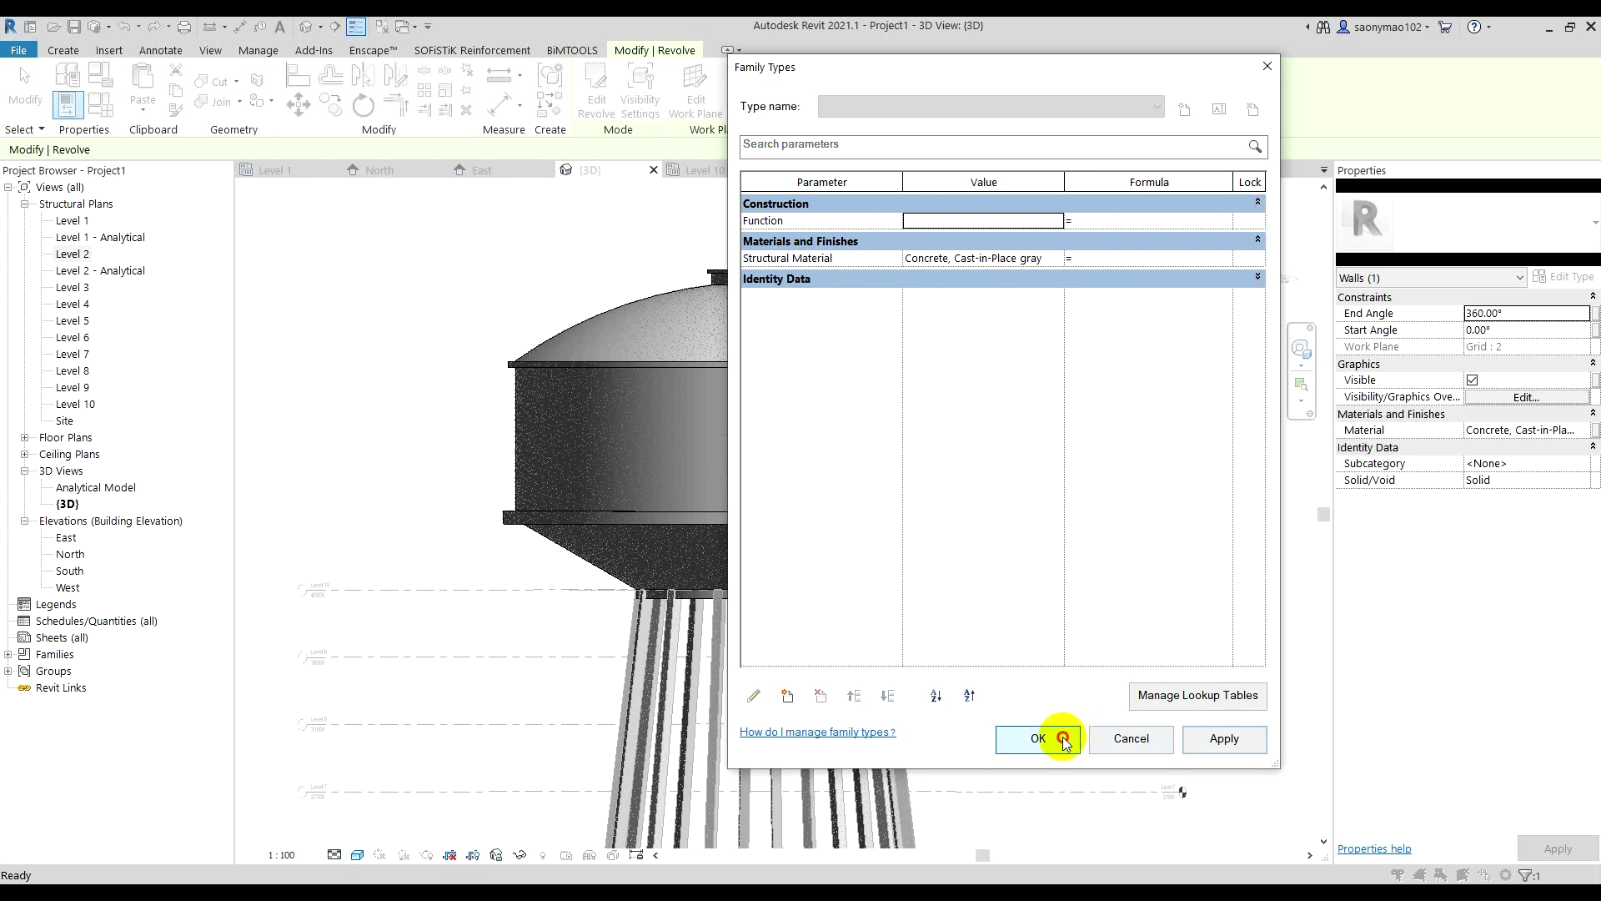
click(1064, 741)
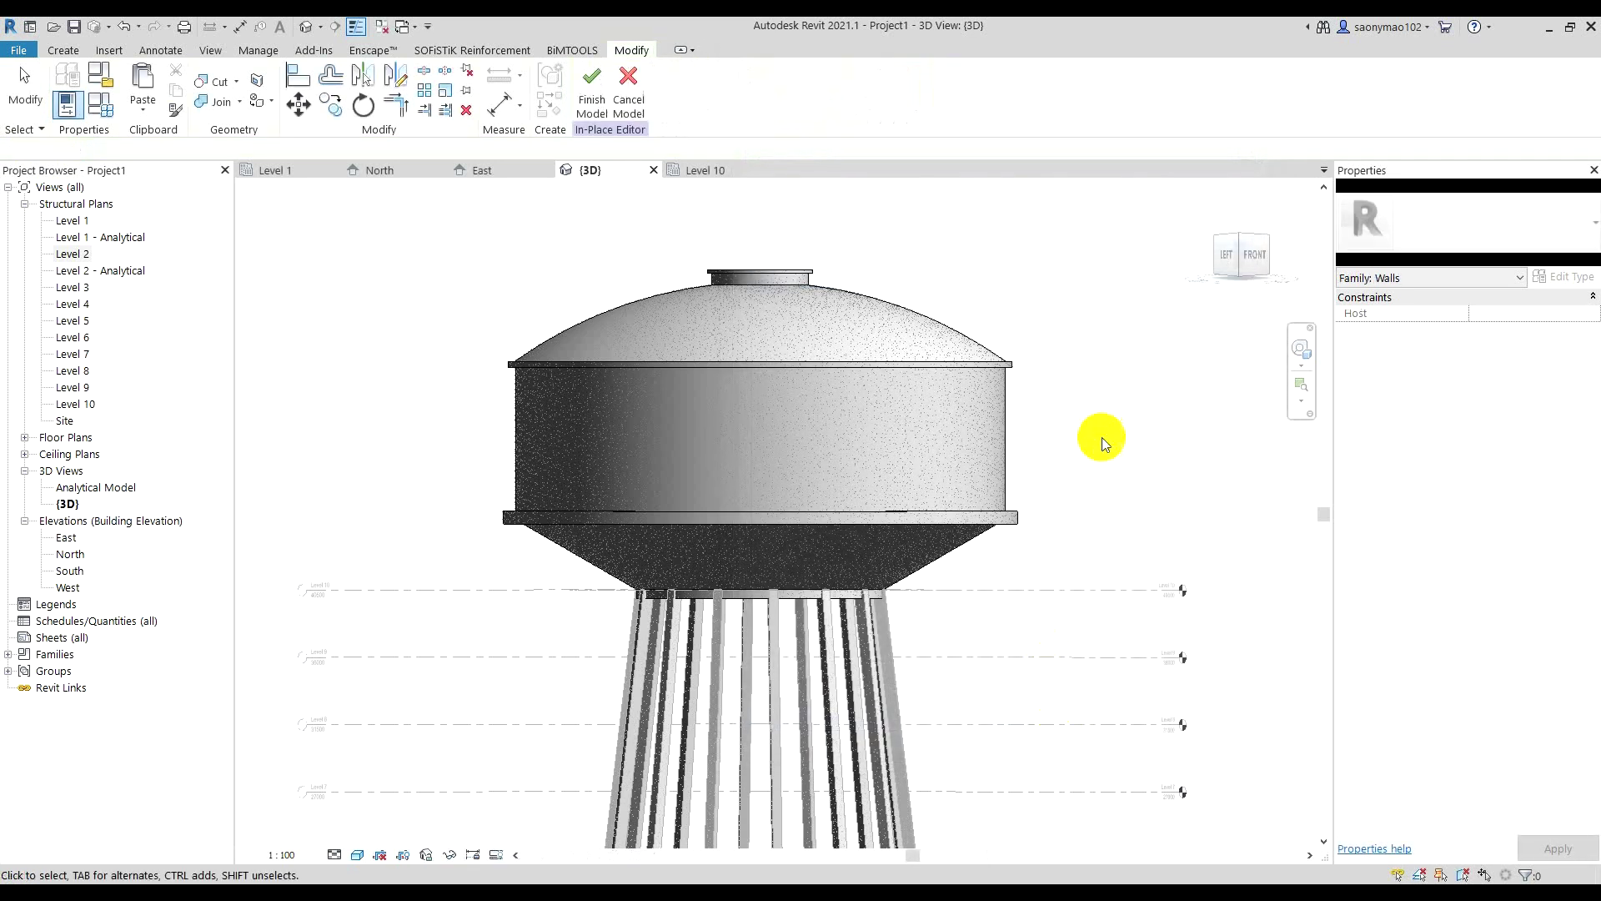
click(584, 88)
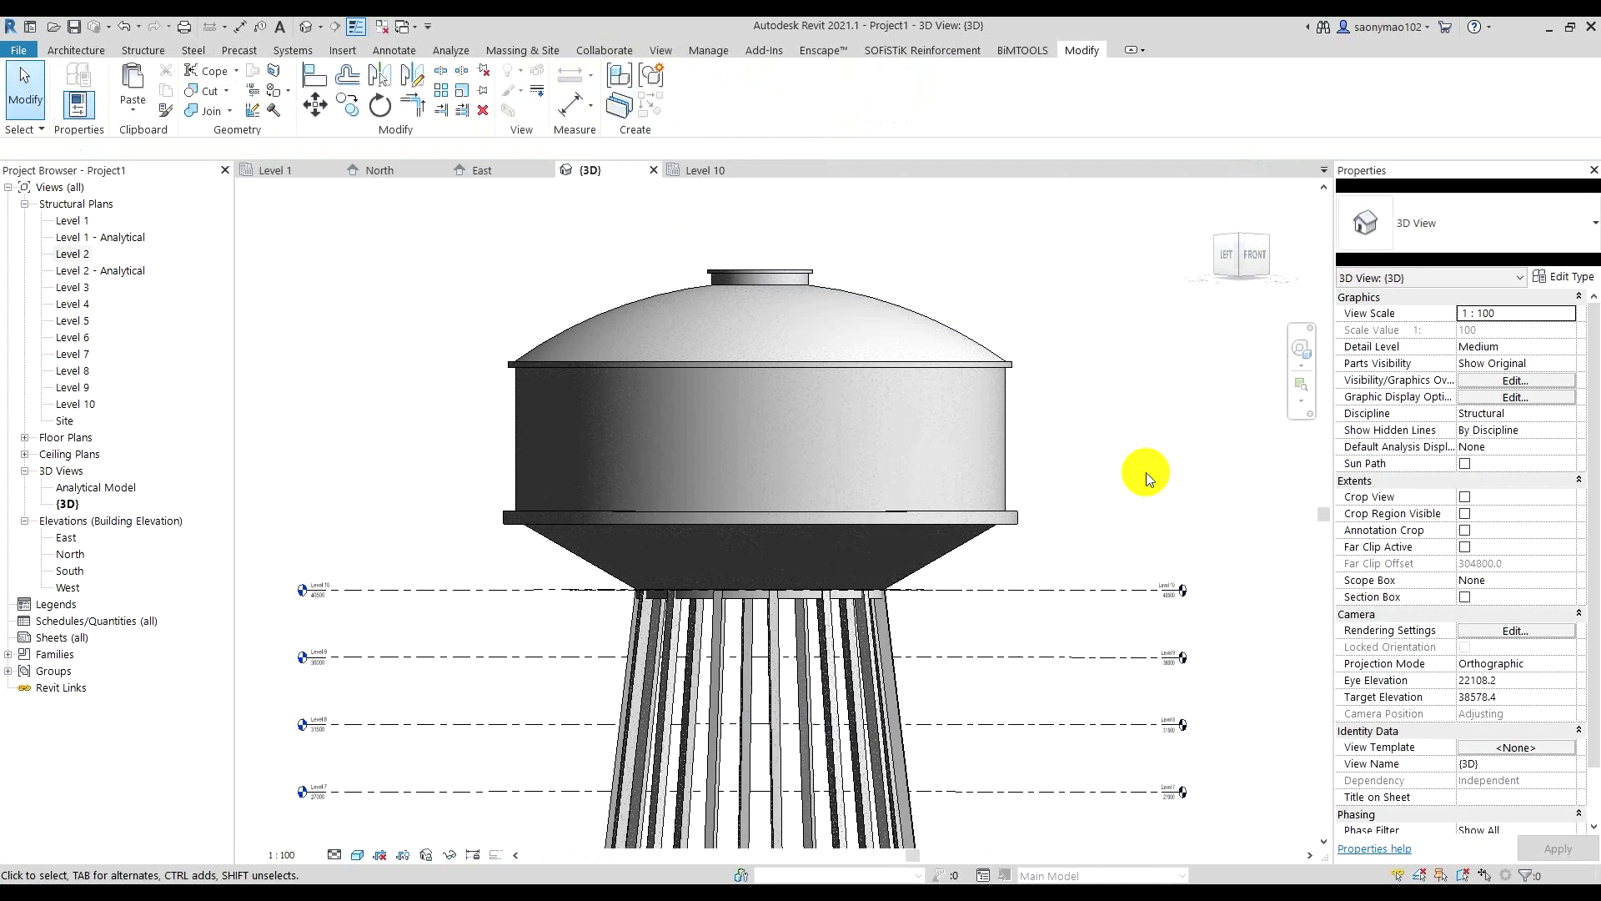
mouse_move(692, 415)
shift+middle_down()
mouse_move(822, 464)
mouse_move(723, 513)
mouse_move(690, 493)
mouse_move(840, 476)
mouse_move(833, 450)
mouse_move(842, 467)
shift+middle_up()
click(928, 595)
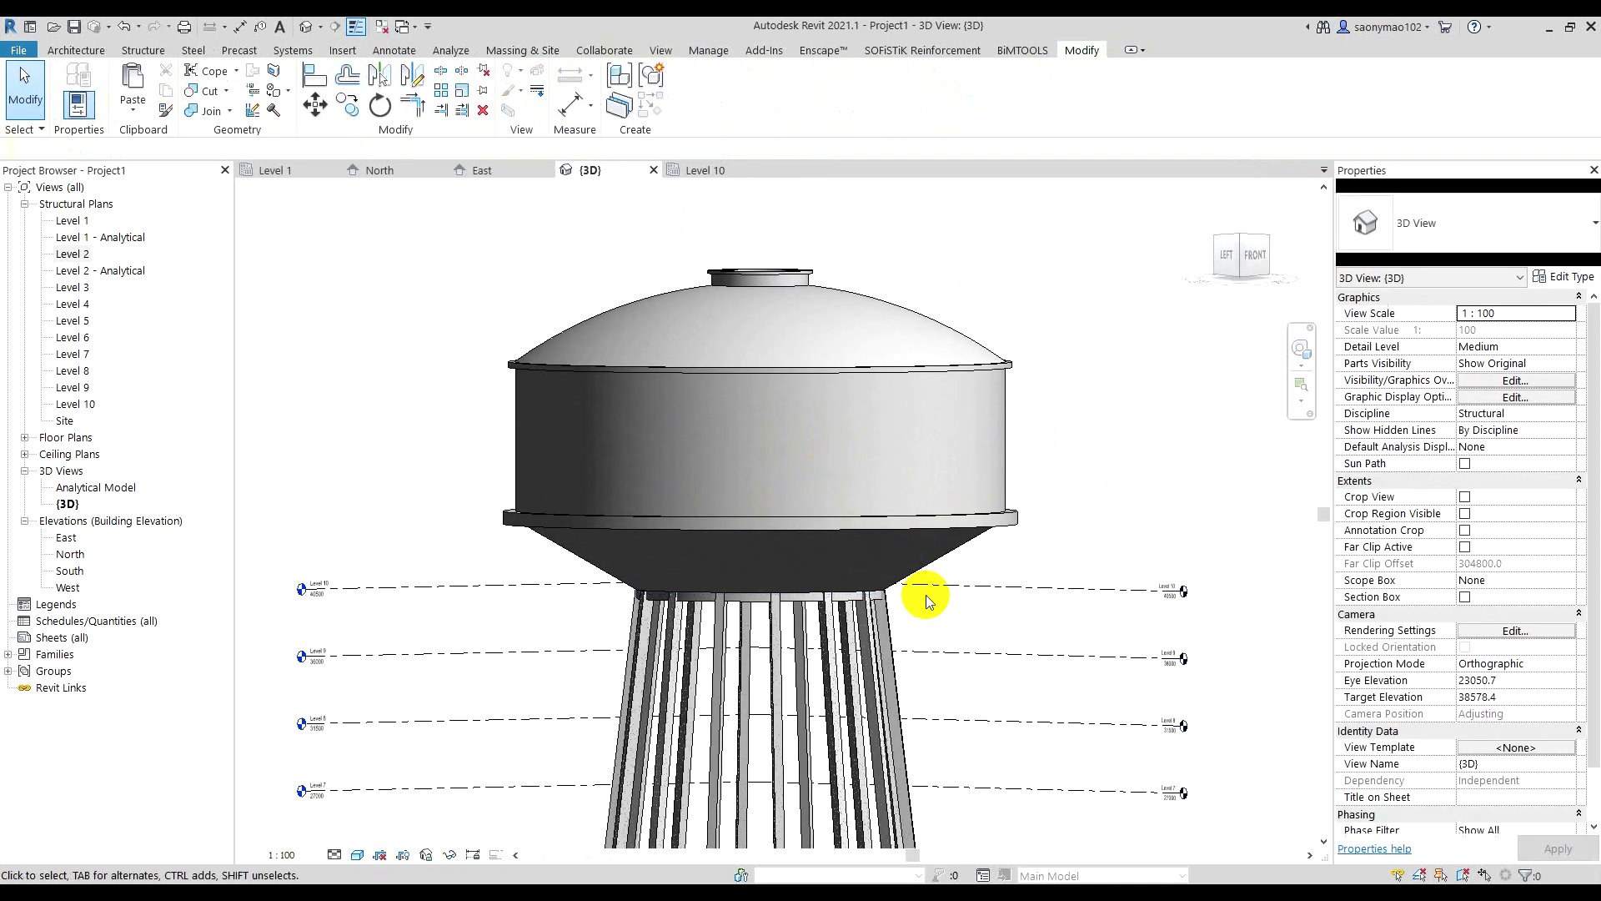
mouse_move(1090, 536)
shift+middle_down()
mouse_move(1108, 500)
mouse_move(1097, 562)
mouse_move(1079, 561)
mouse_move(1112, 479)
mouse_move(1066, 451)
mouse_move(1121, 471)
mouse_move(1052, 562)
mouse_move(1029, 536)
mouse_move(1062, 493)
mouse_move(1158, 534)
mouse_move(1059, 505)
mouse_move(1058, 488)
mouse_move(1053, 500)
shift+middle_up()
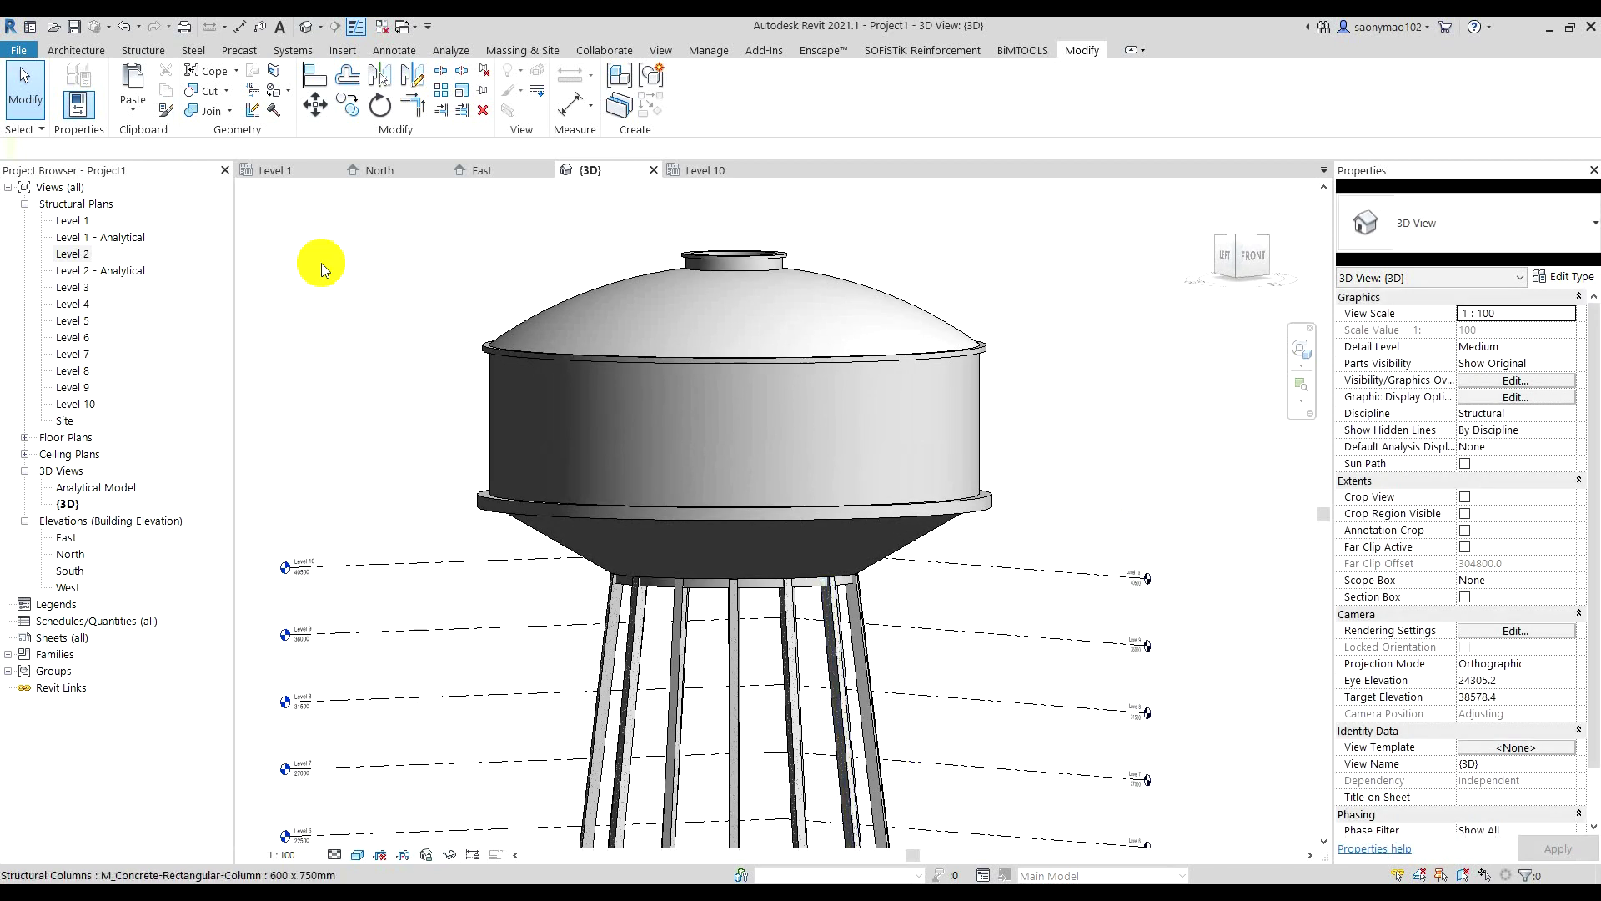
- Delete the inner and outer circular model lines in the Level 1 plan
click(279, 174)
scroll(593, 415, down, 2)
scroll(655, 519, down, 2)
scroll(575, 444, up, 1)
scroll(584, 448, up, 2)
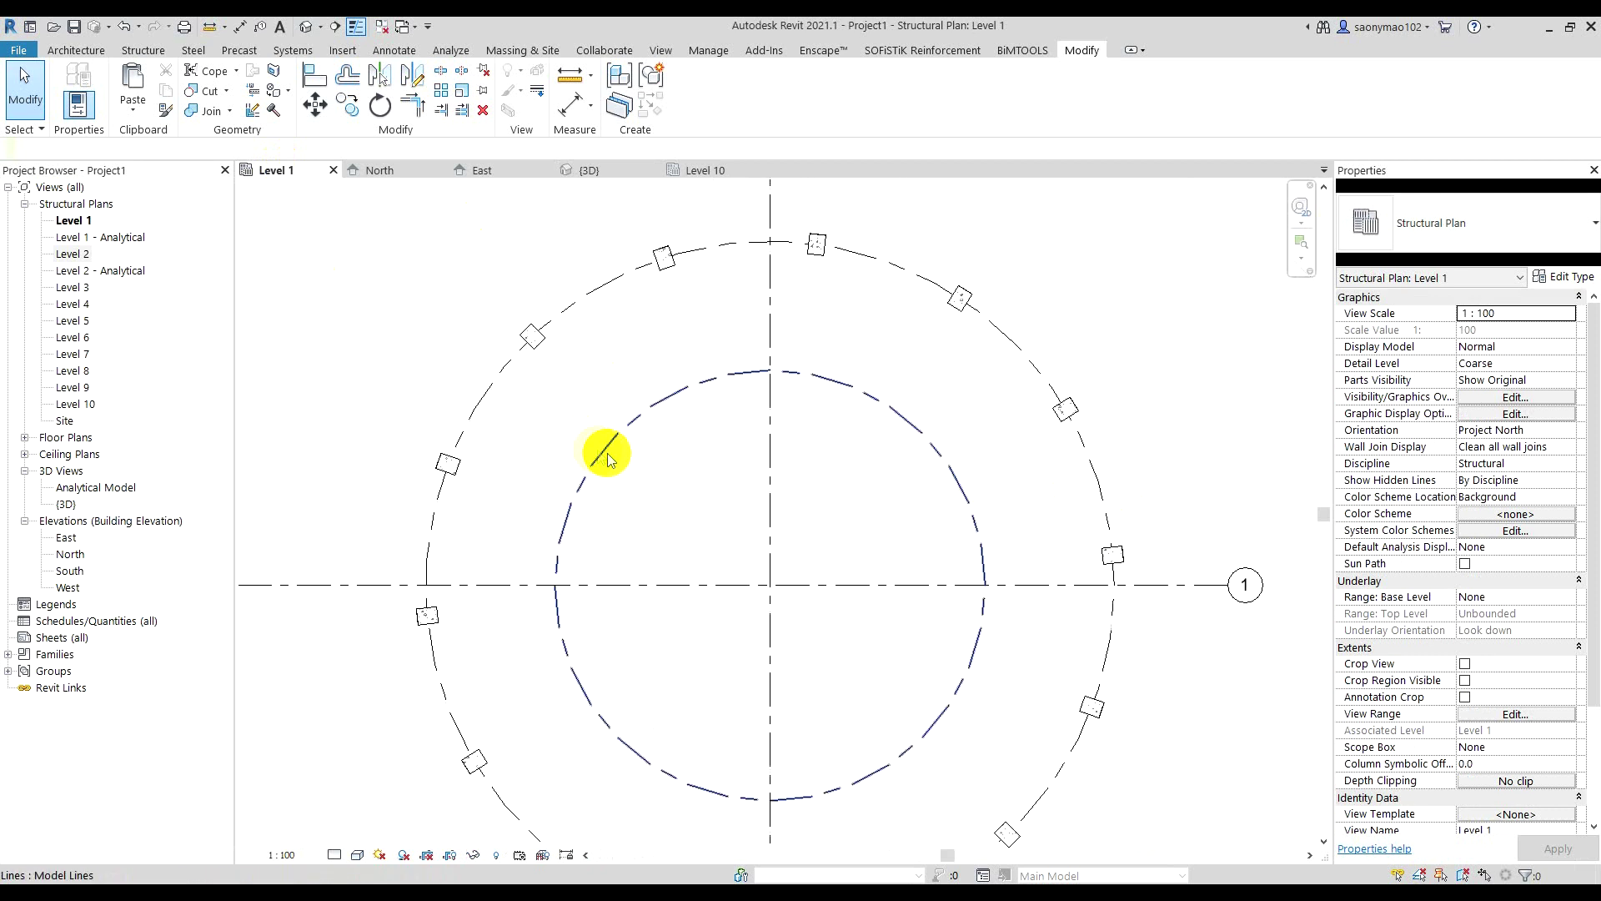
click(611, 461)
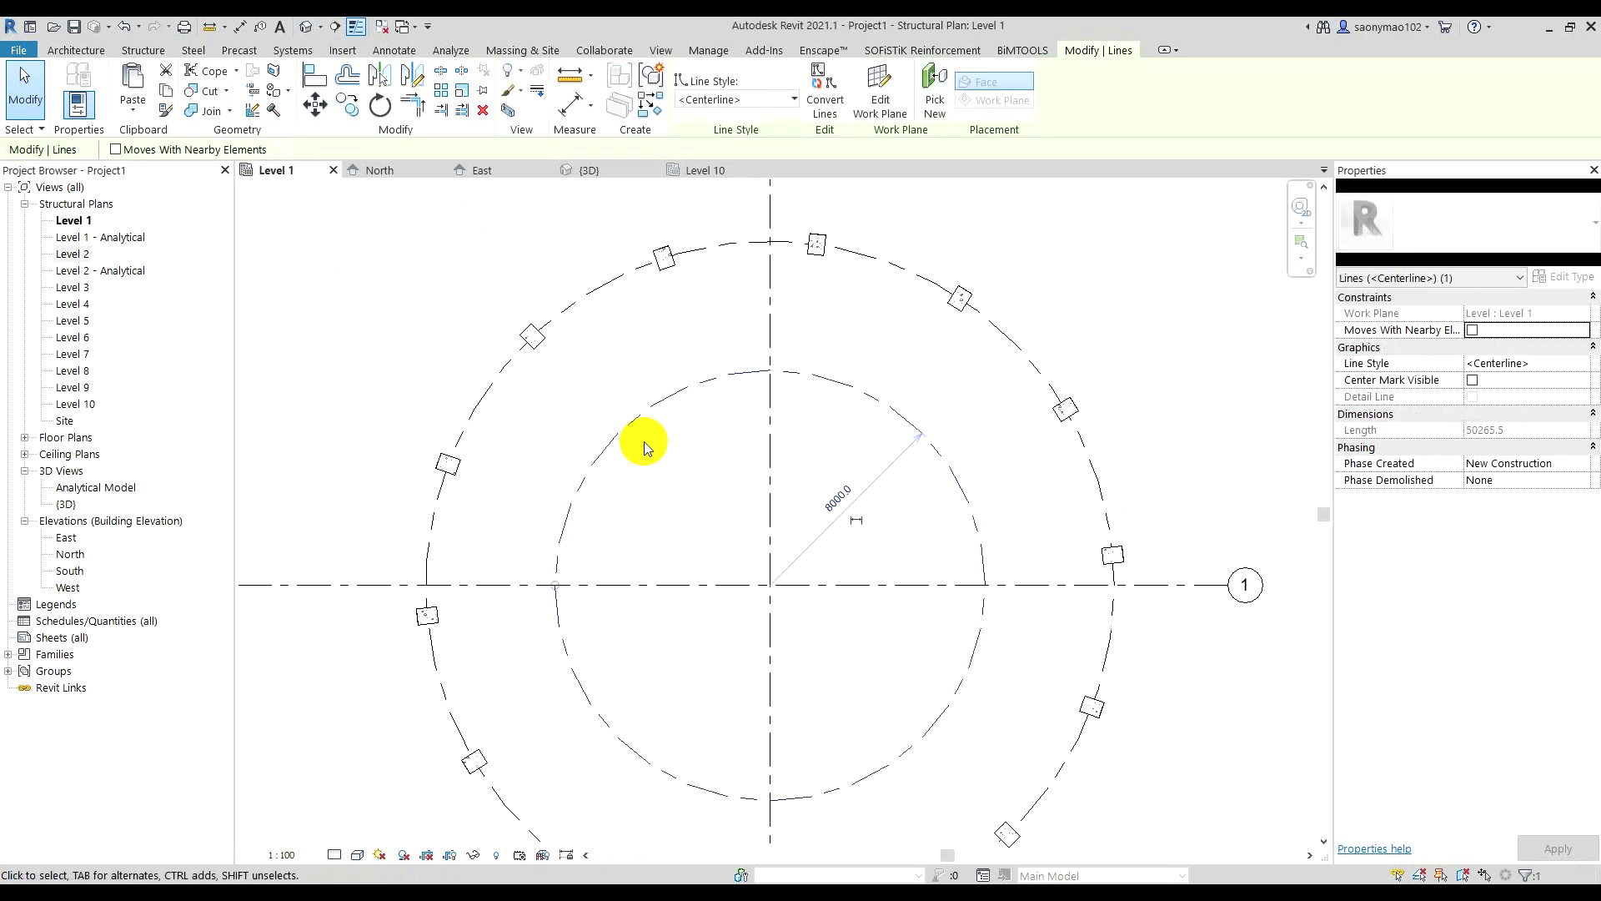
key(Delete)
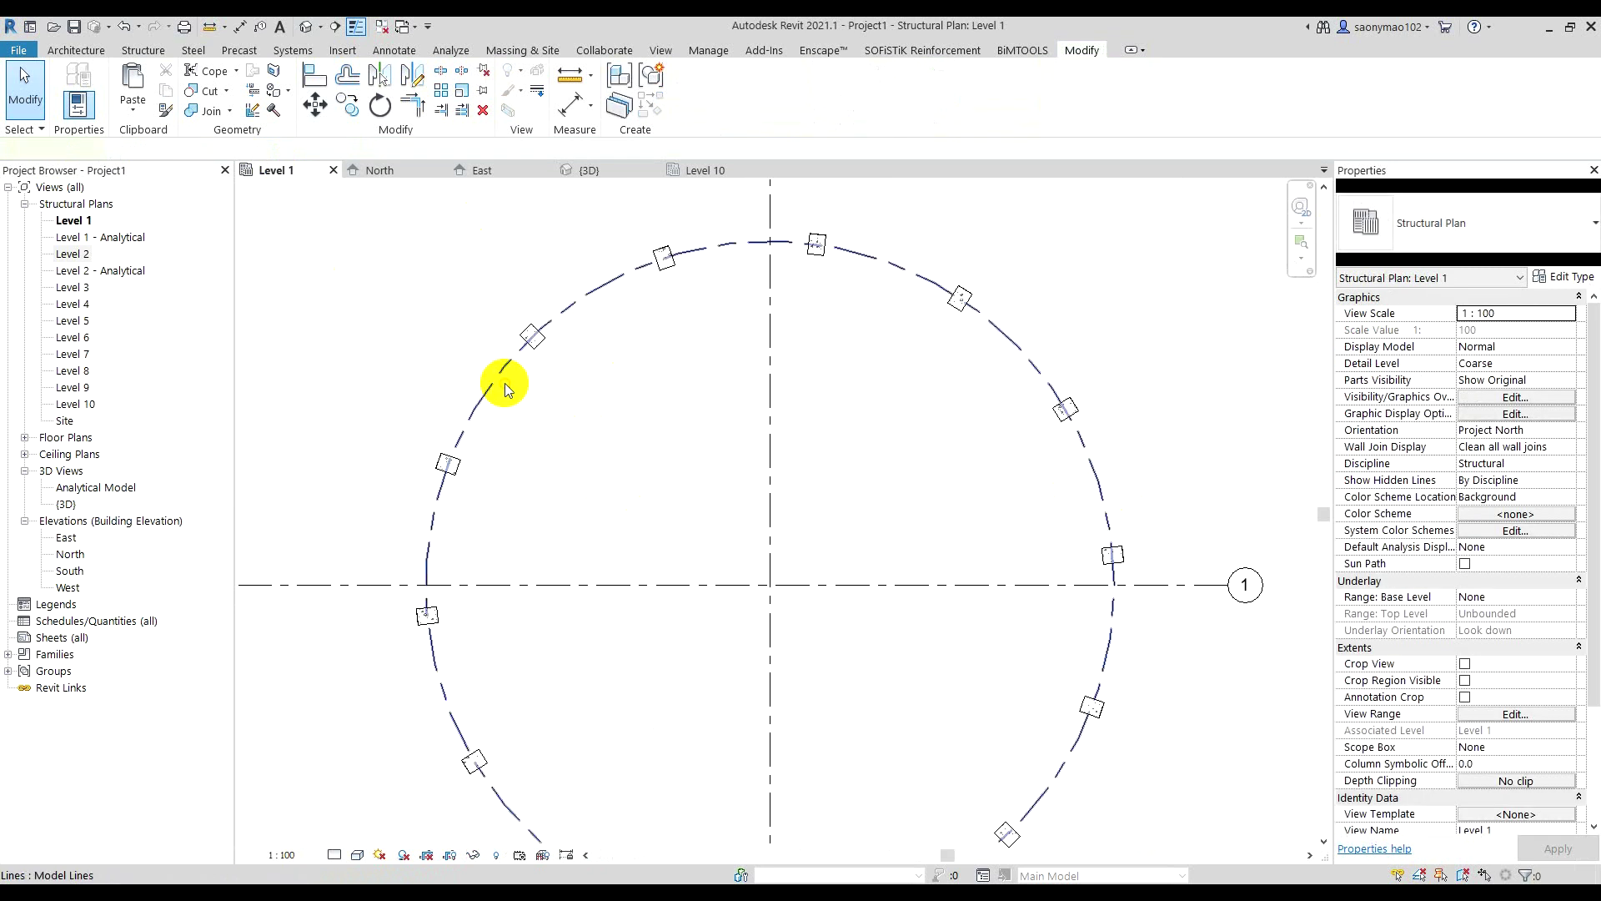
click(503, 383)
key(Delete)
- Open the Level 2 structural plan and close the Level 1 view
scroll(557, 398, down, 1)
scroll(517, 417, down, 1)
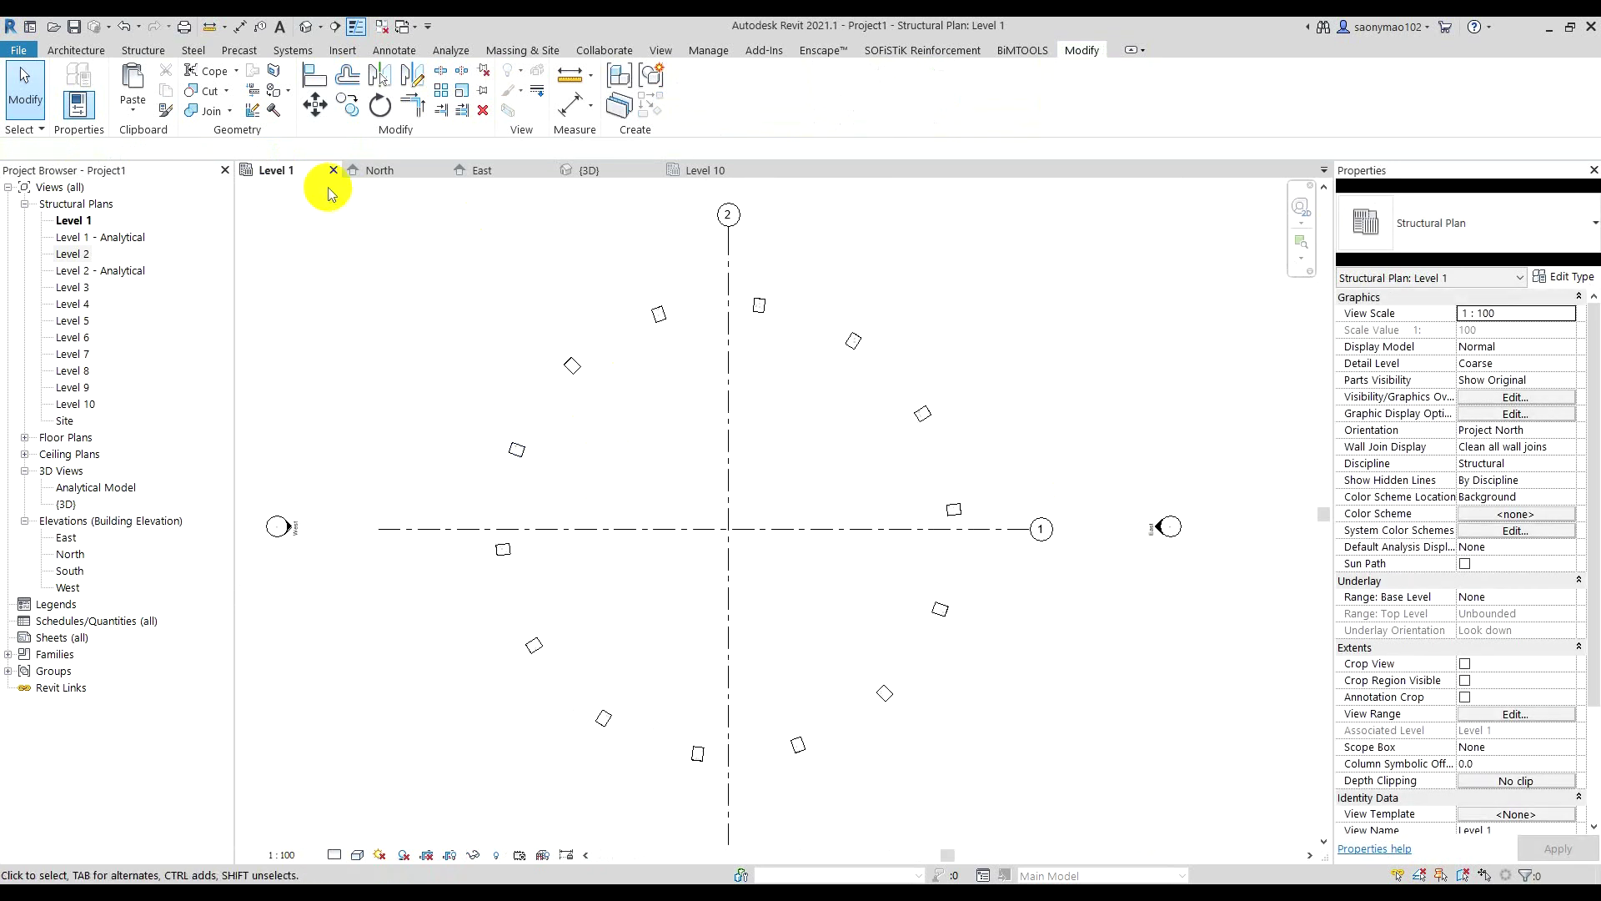
double_click(75, 255)
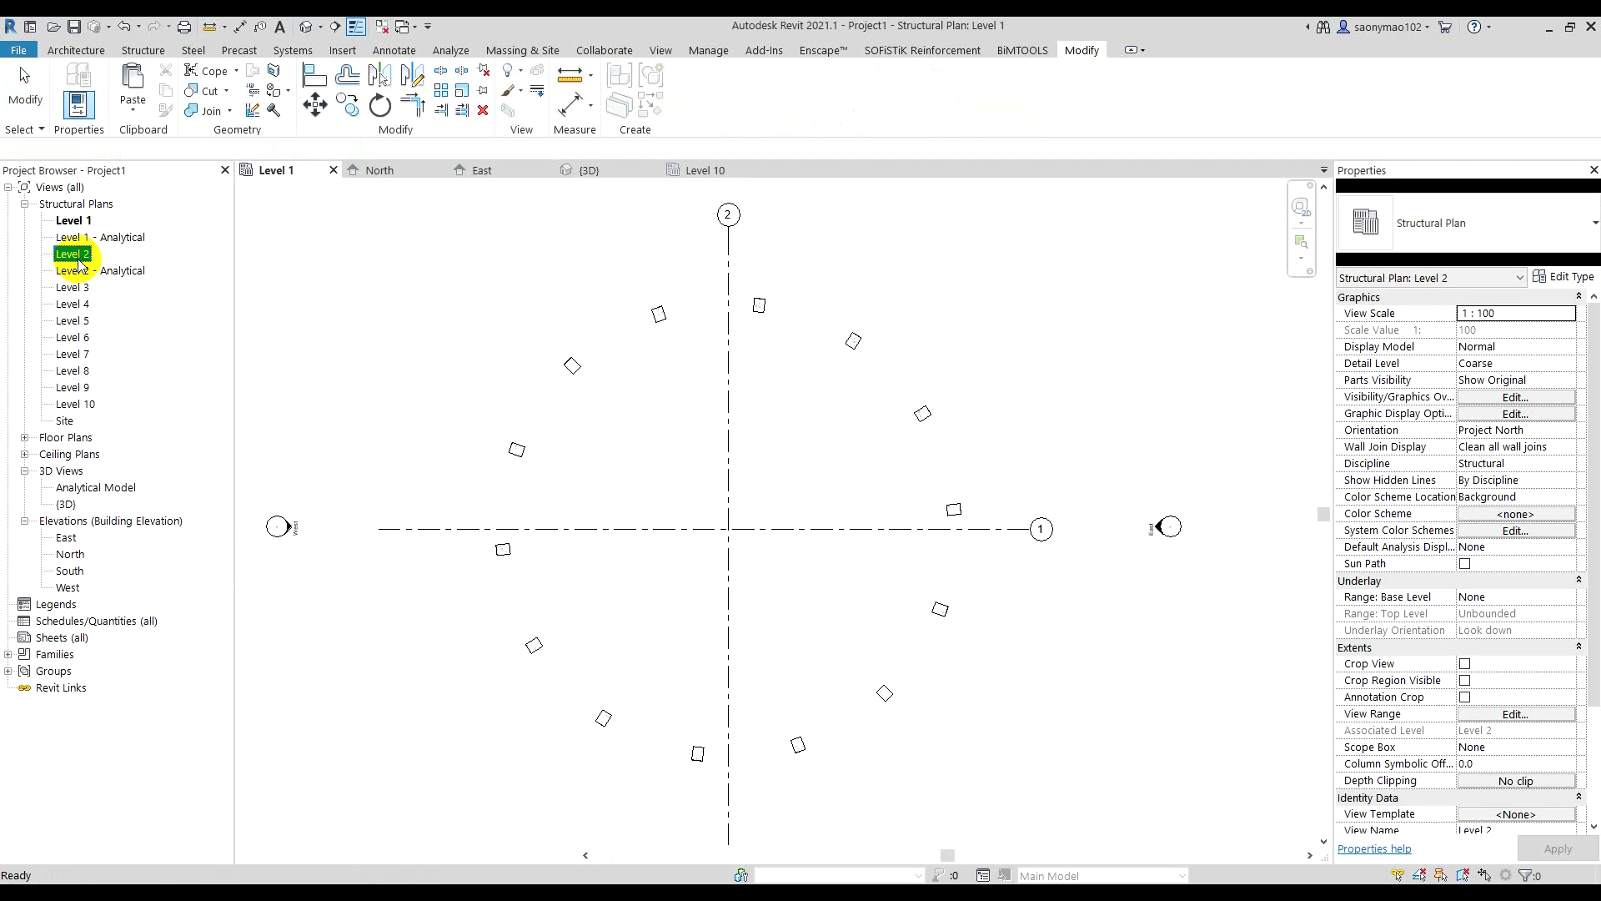
click(333, 171)
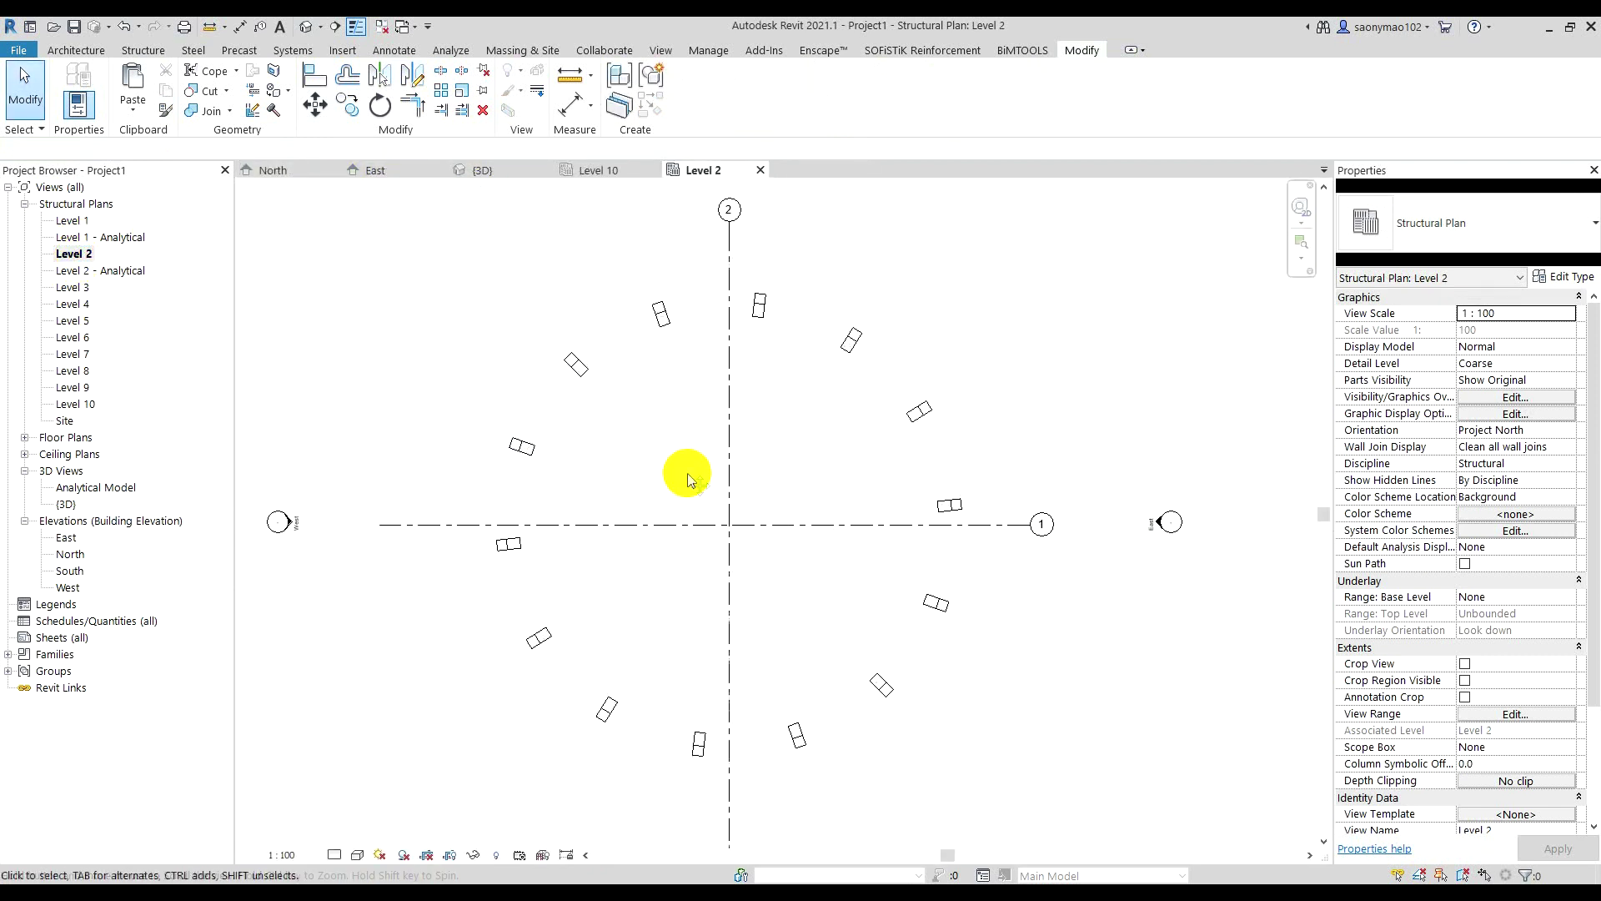
scroll(584, 492, up, 1)
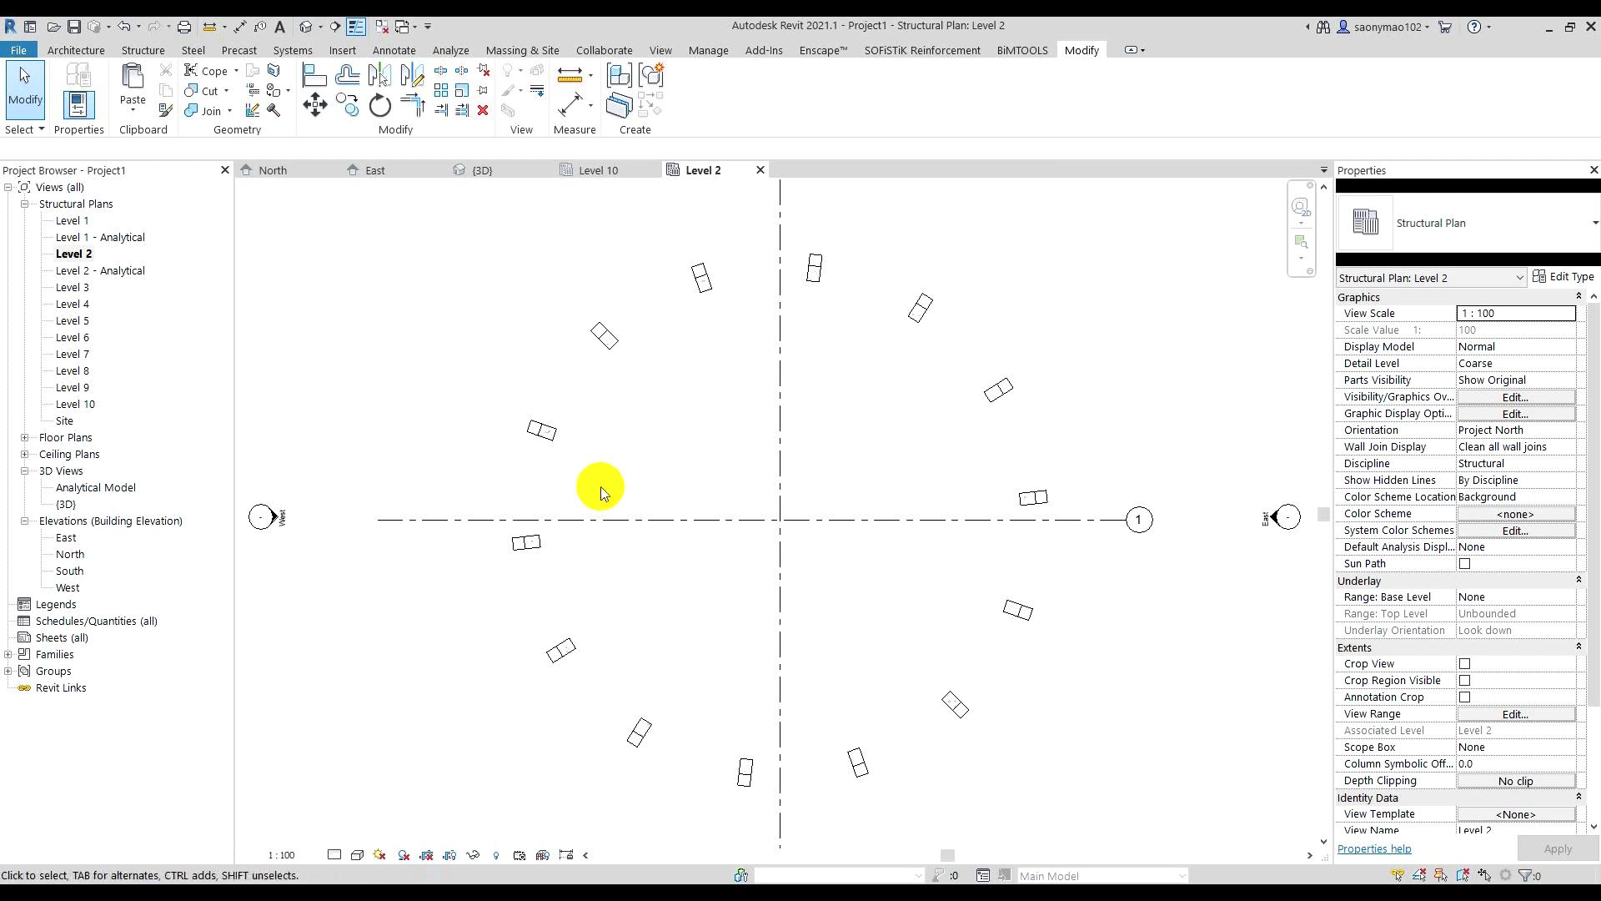
- Draw a Centerline model-line circle from the grid intersection through the columns, radius about 12333.5
click(171, 51)
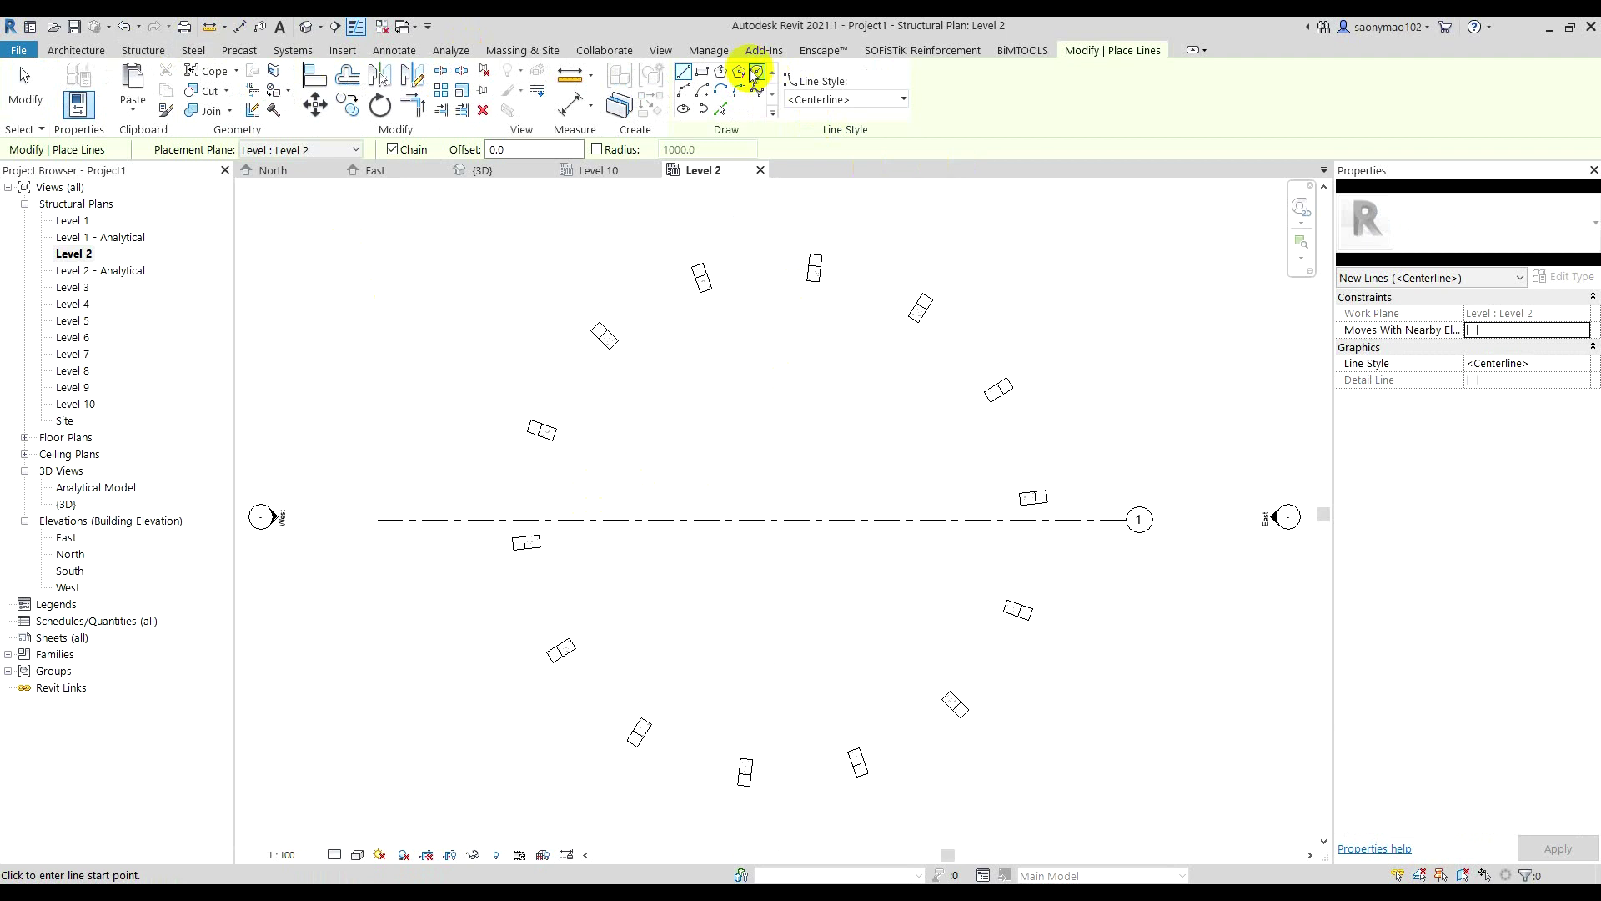
click(755, 76)
click(815, 99)
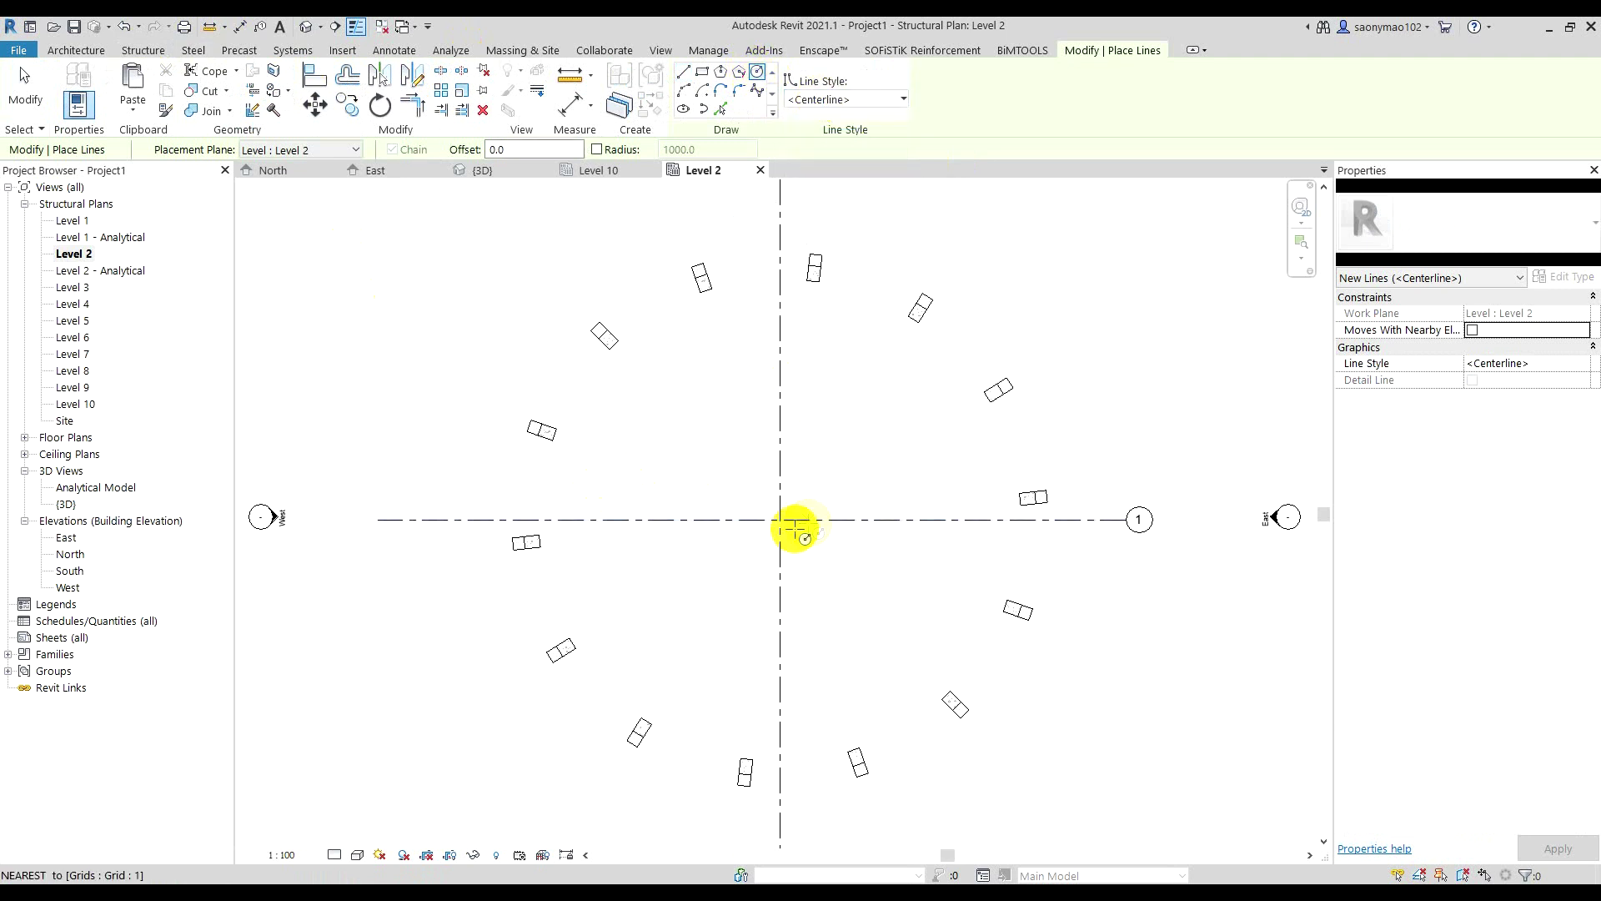
click(781, 520)
scroll(542, 442, up, 4)
scroll(584, 454, up, 1)
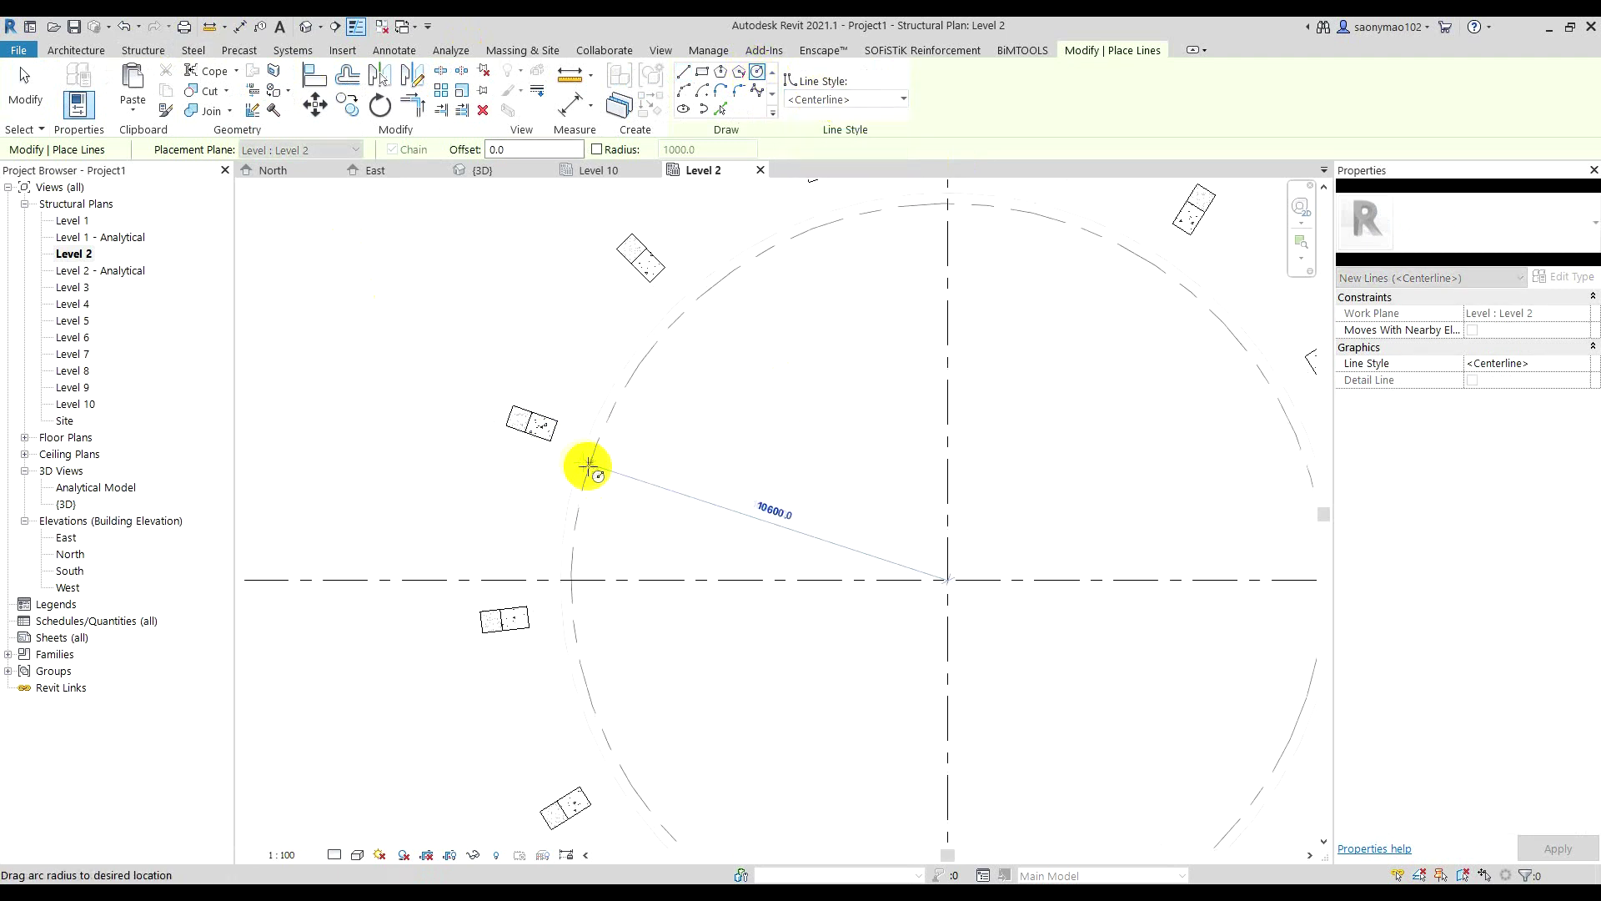
scroll(511, 401, up, 2)
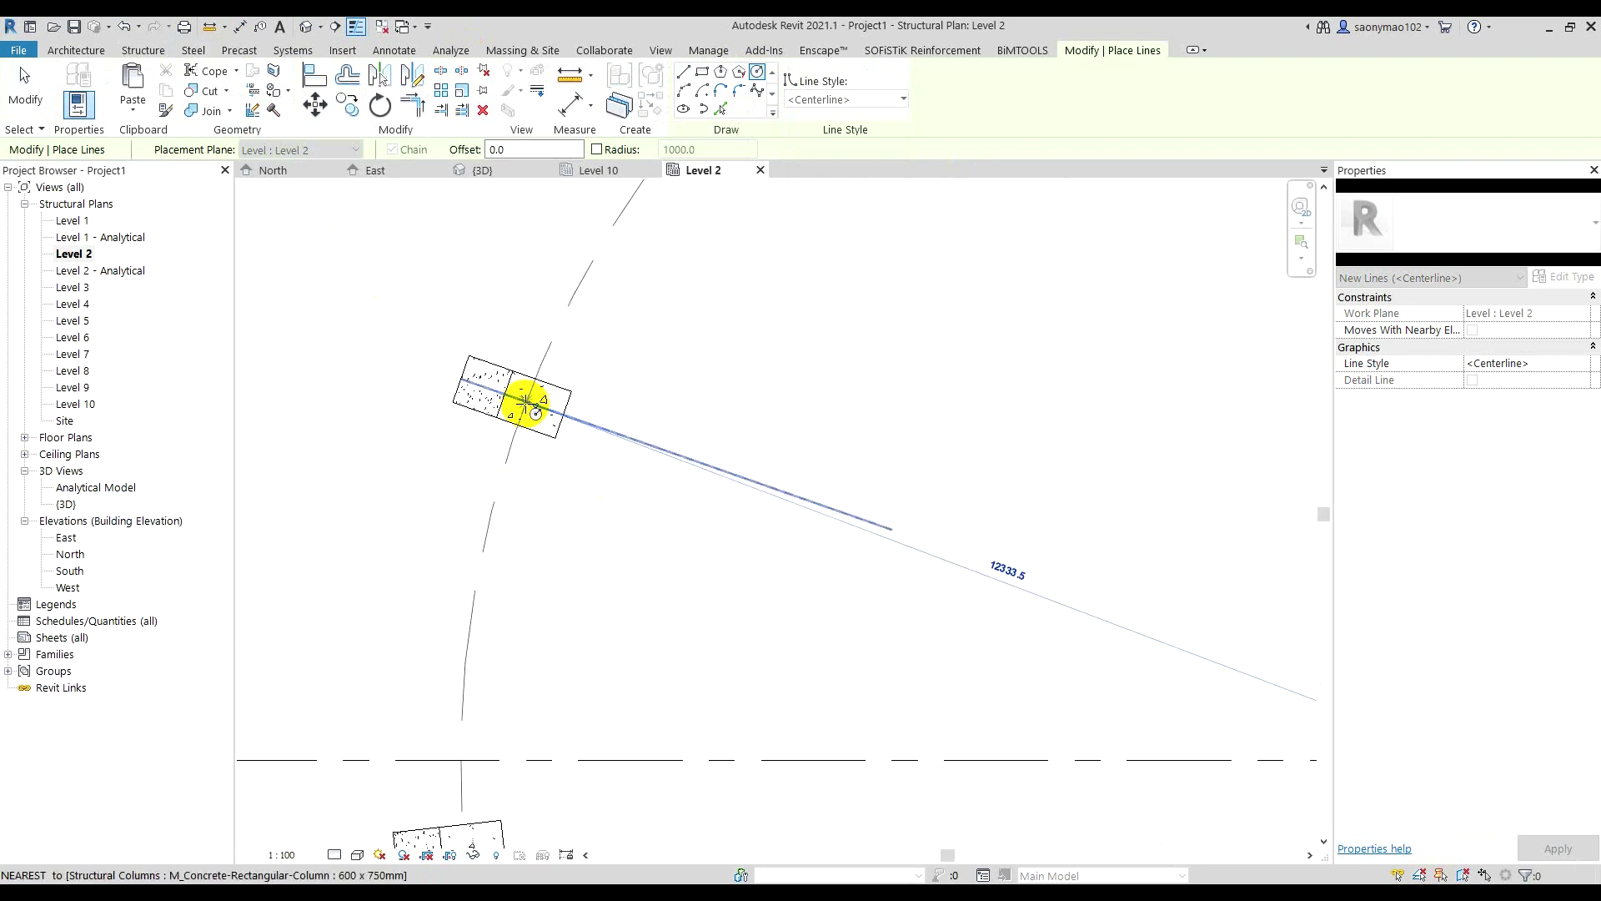
click(525, 404)
scroll(661, 333, down, 2)
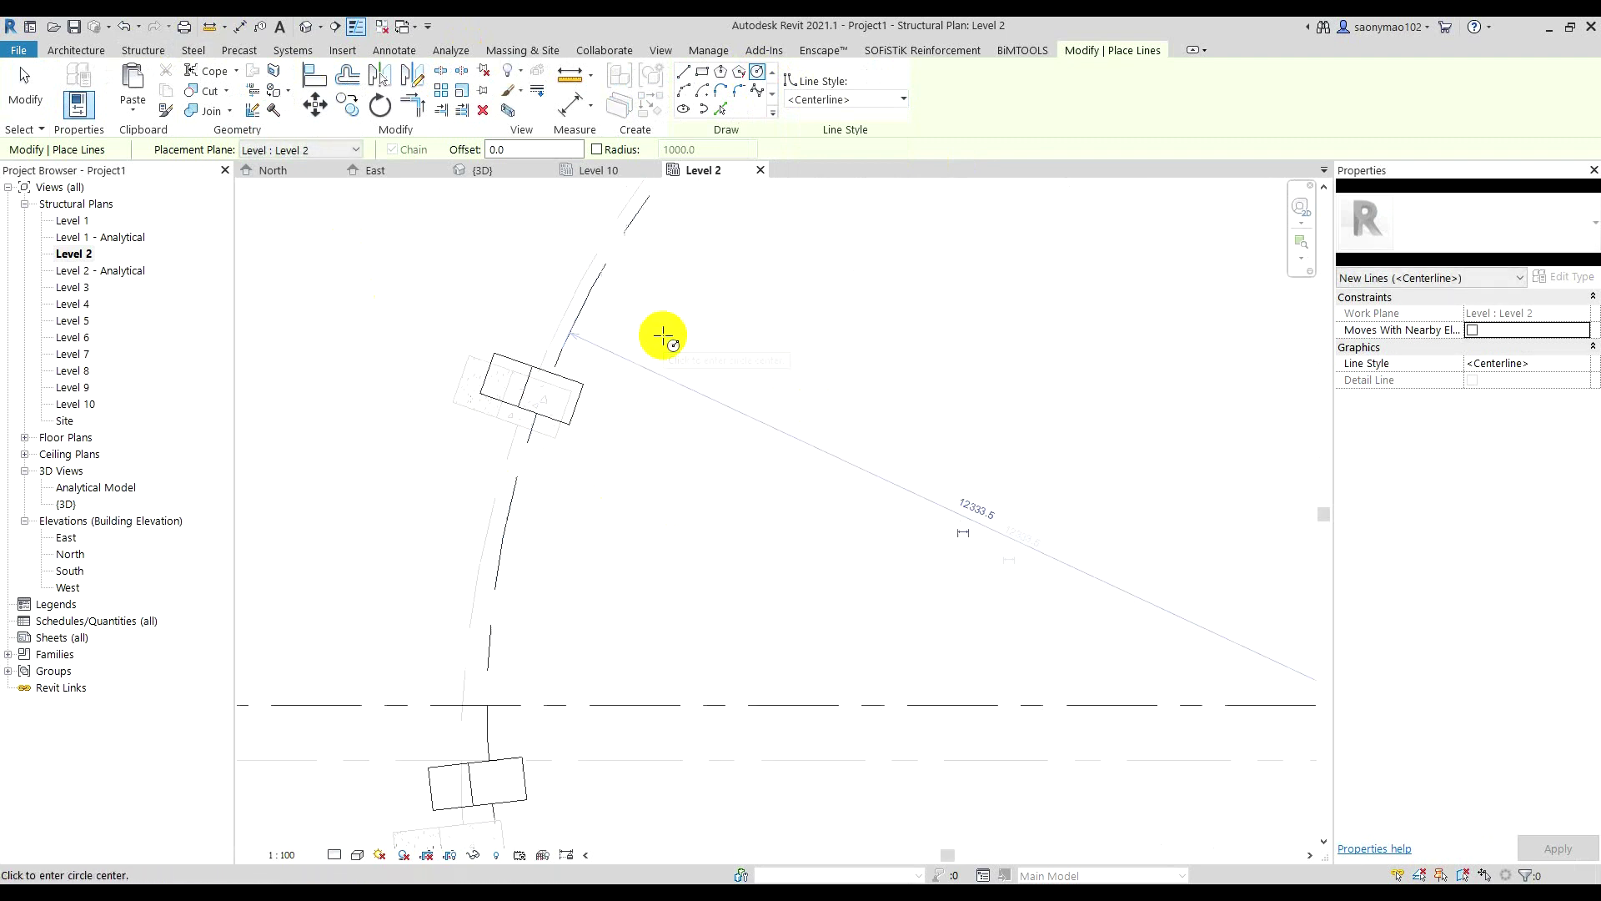
scroll(655, 355, down, 2)
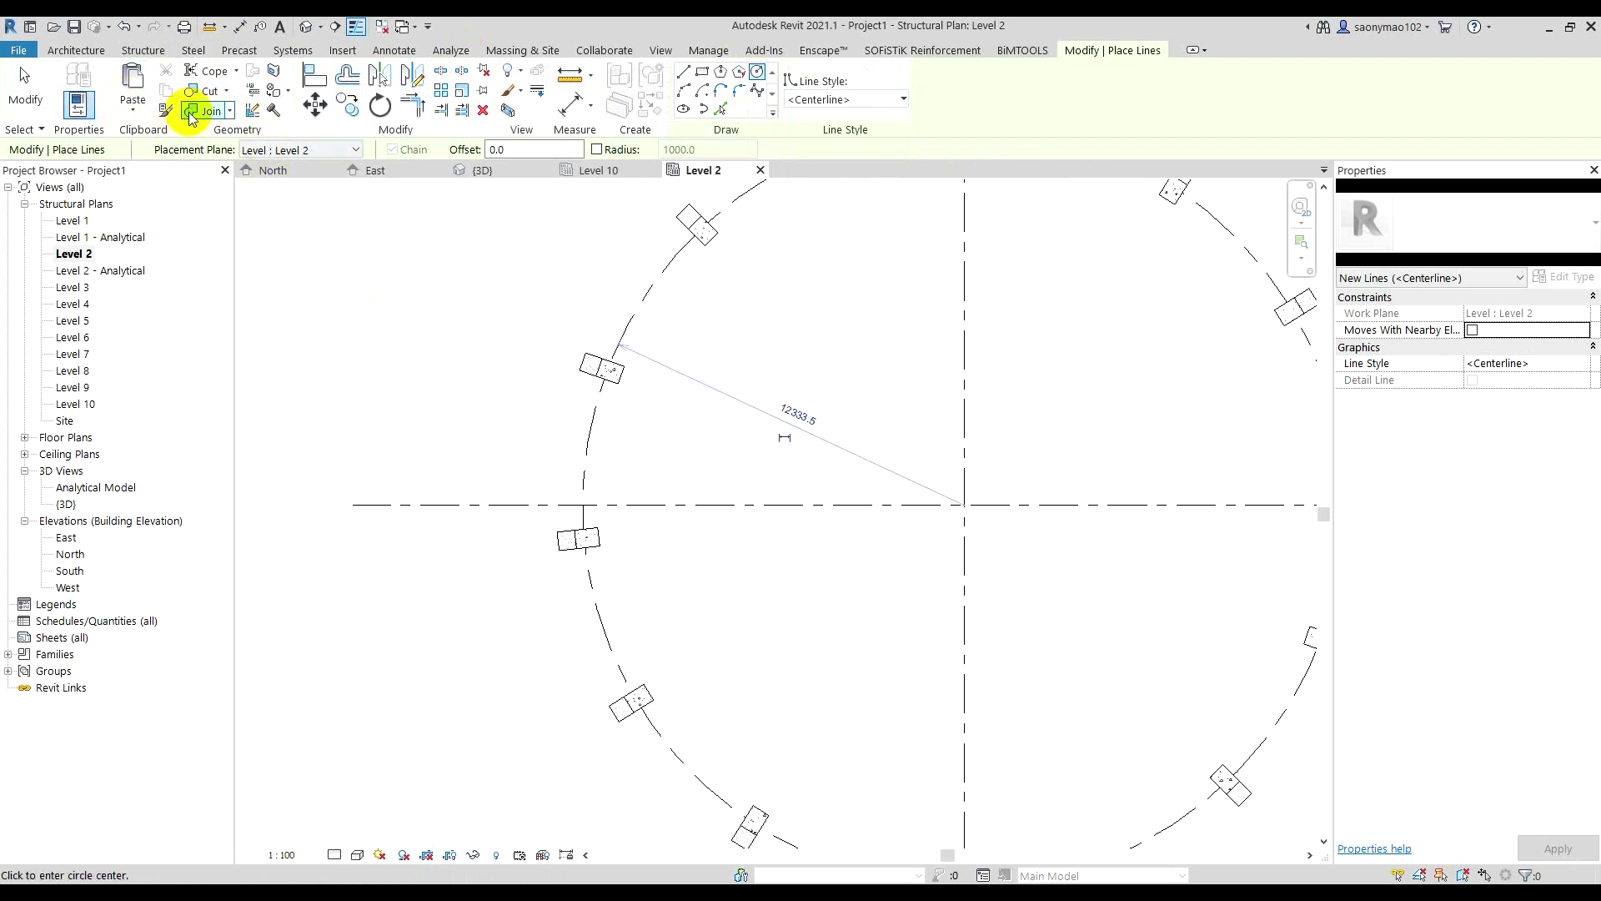
click(24, 95)
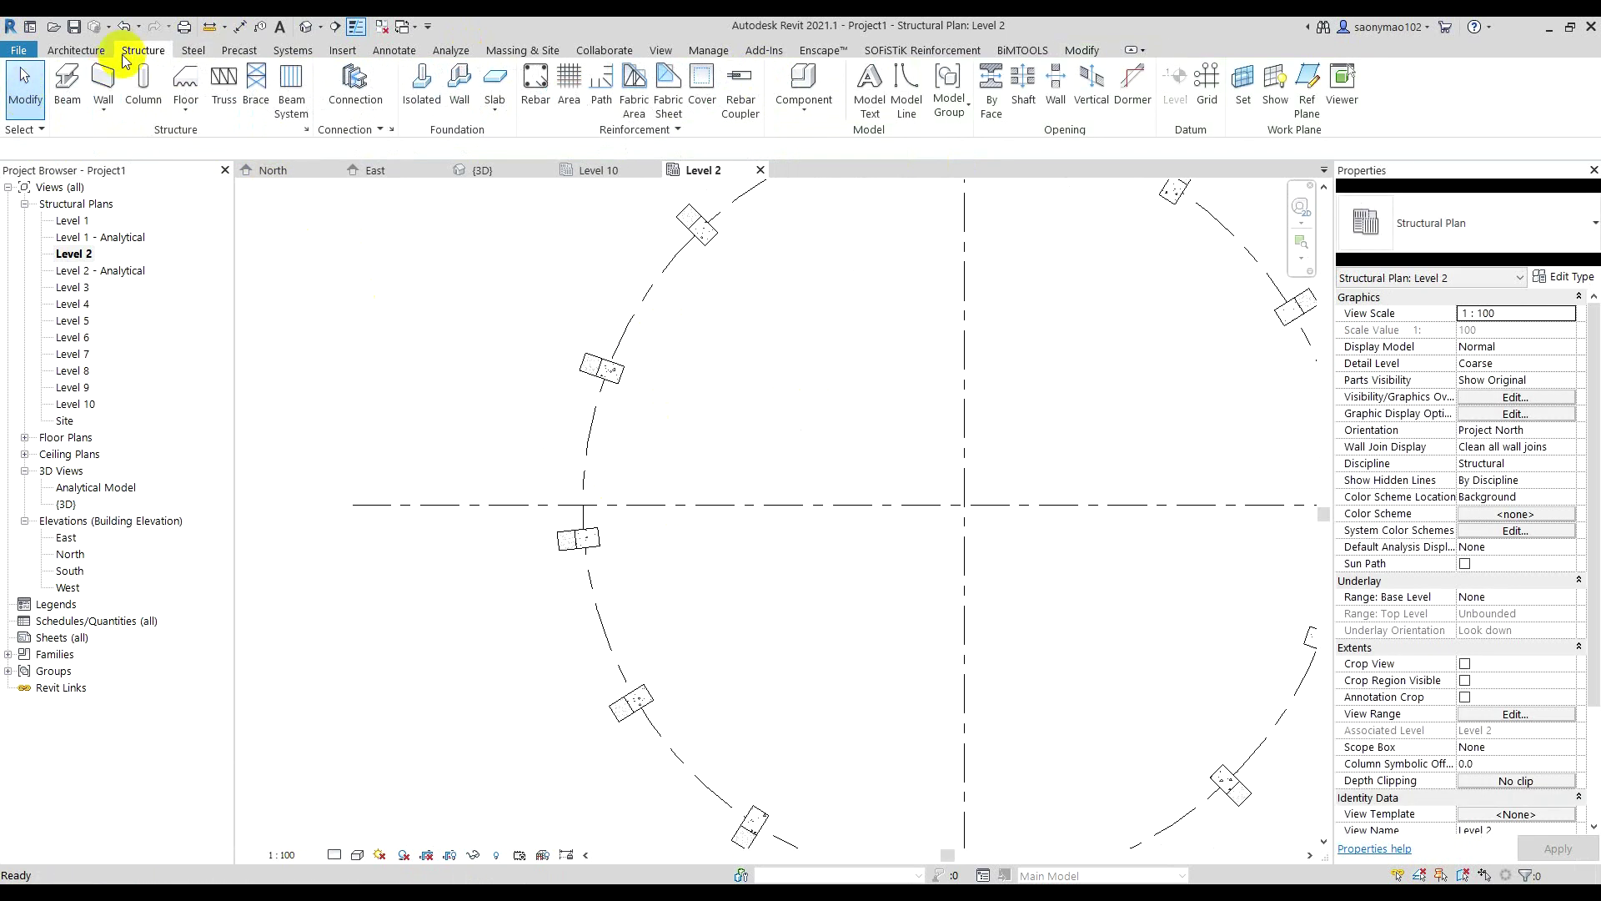
- Duplicate M_Concrete-Rectangular Beam 300 x 600mm as type '450 x 600 mm' with b = 450
click(70, 87)
click(1423, 229)
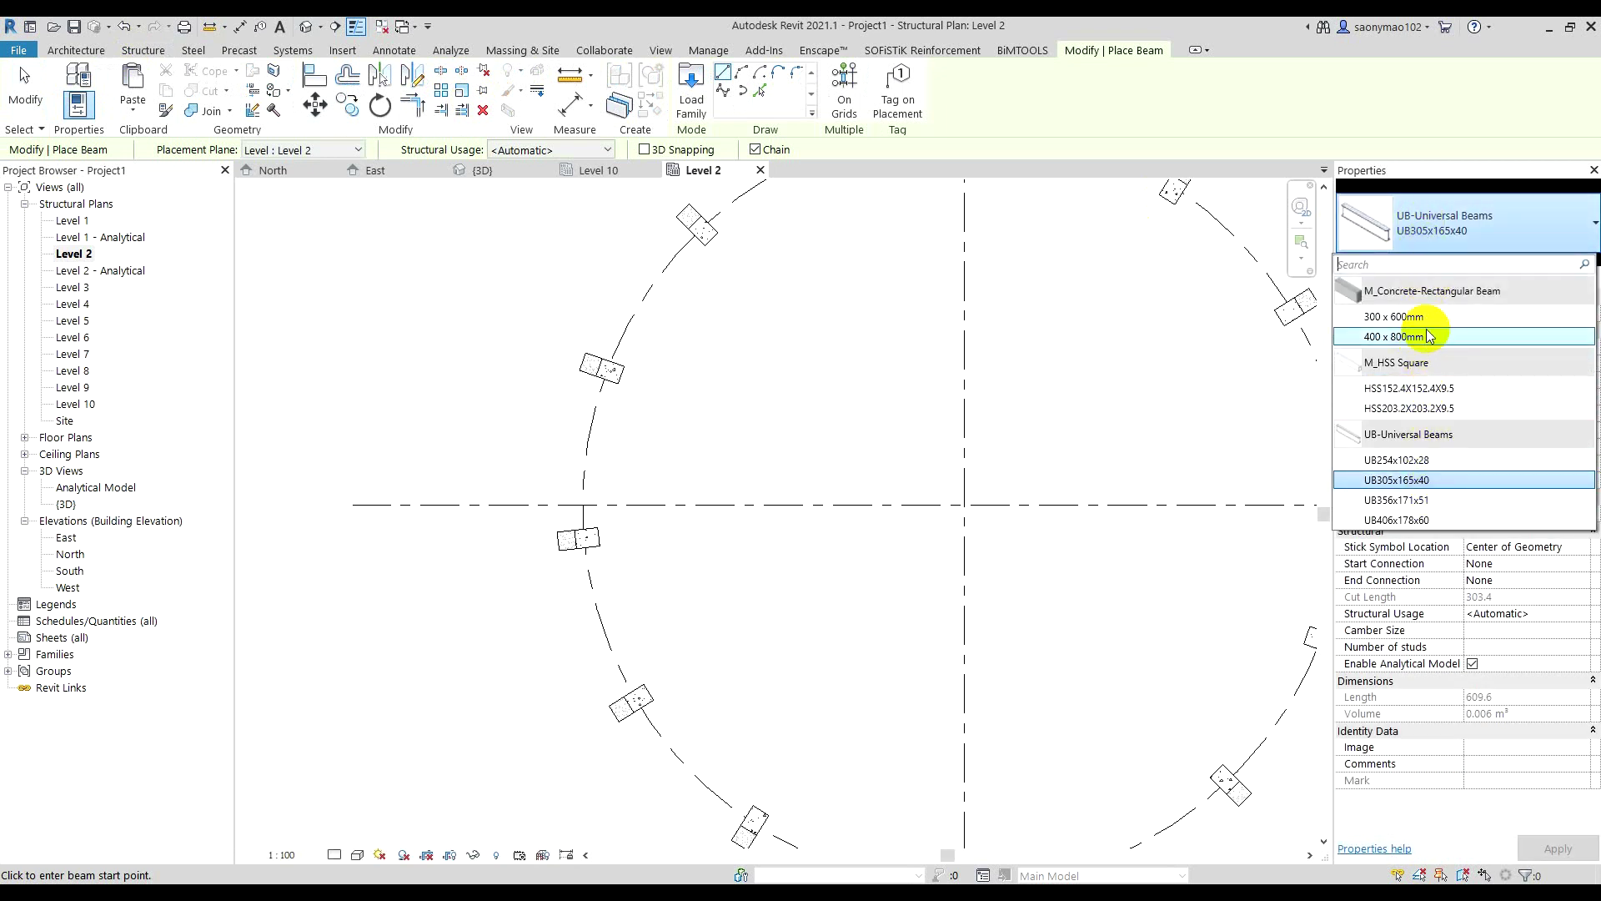
click(1400, 316)
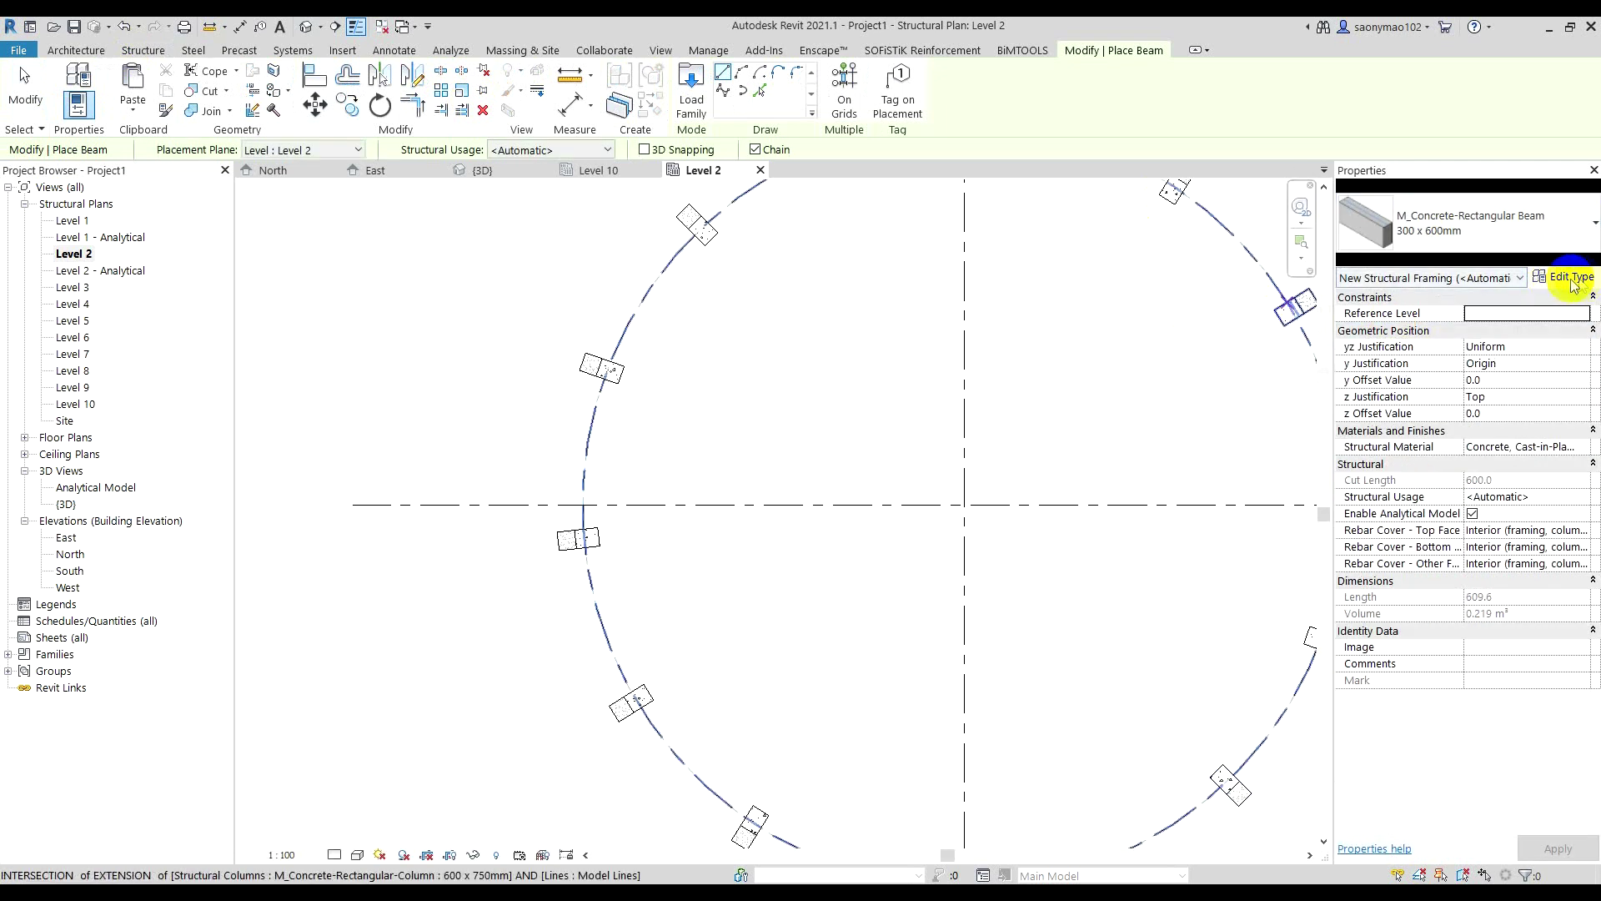
click(1573, 278)
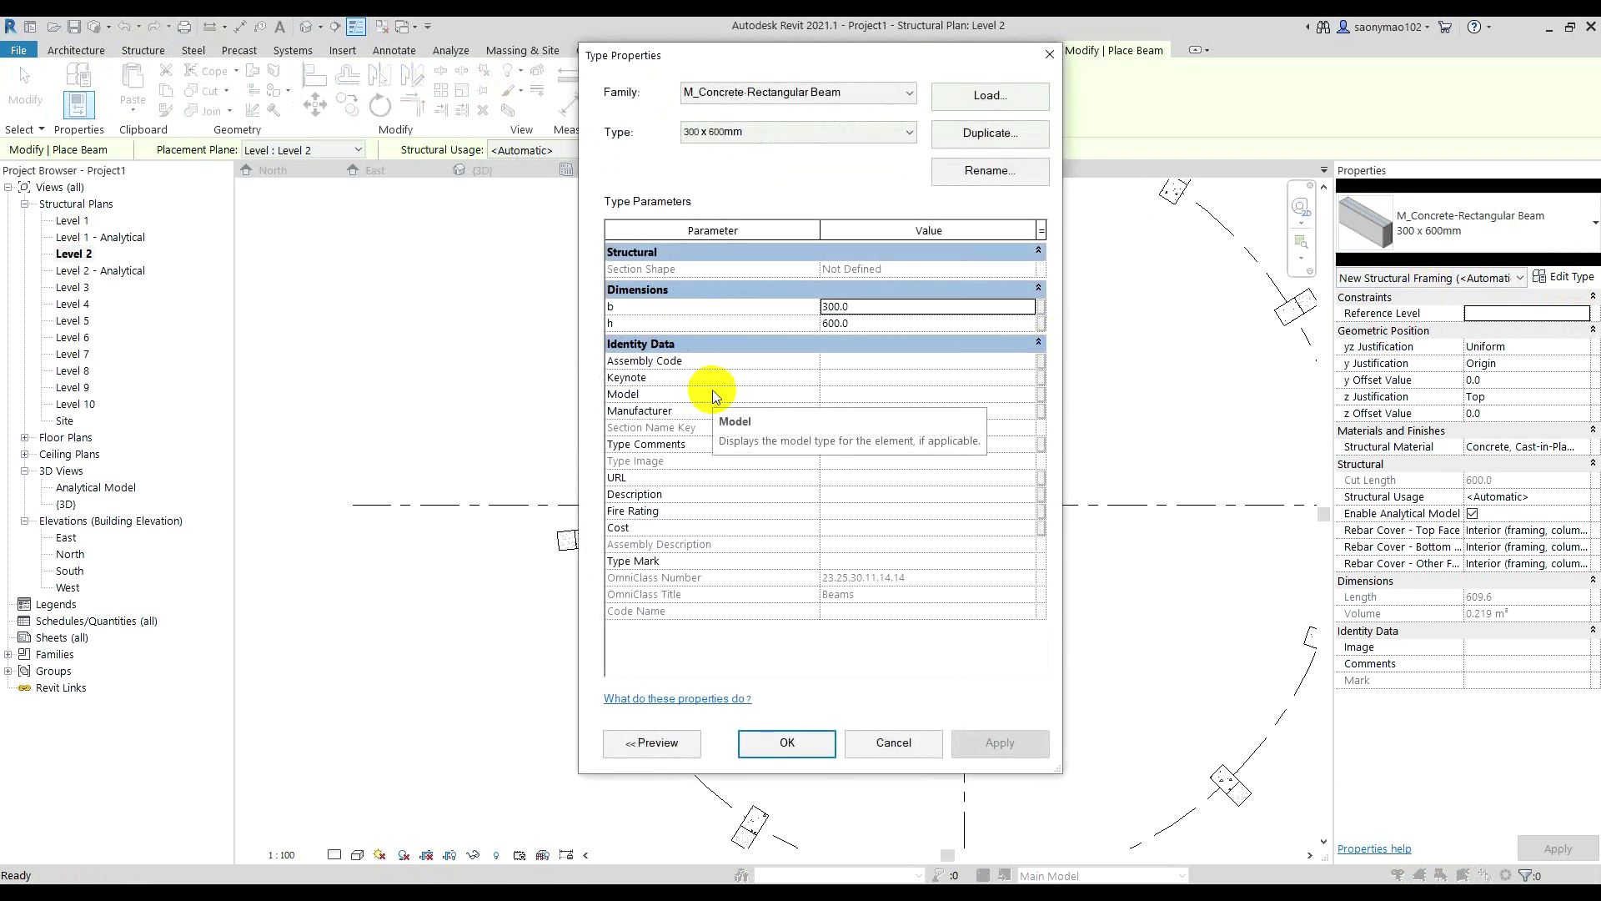
click(947, 133)
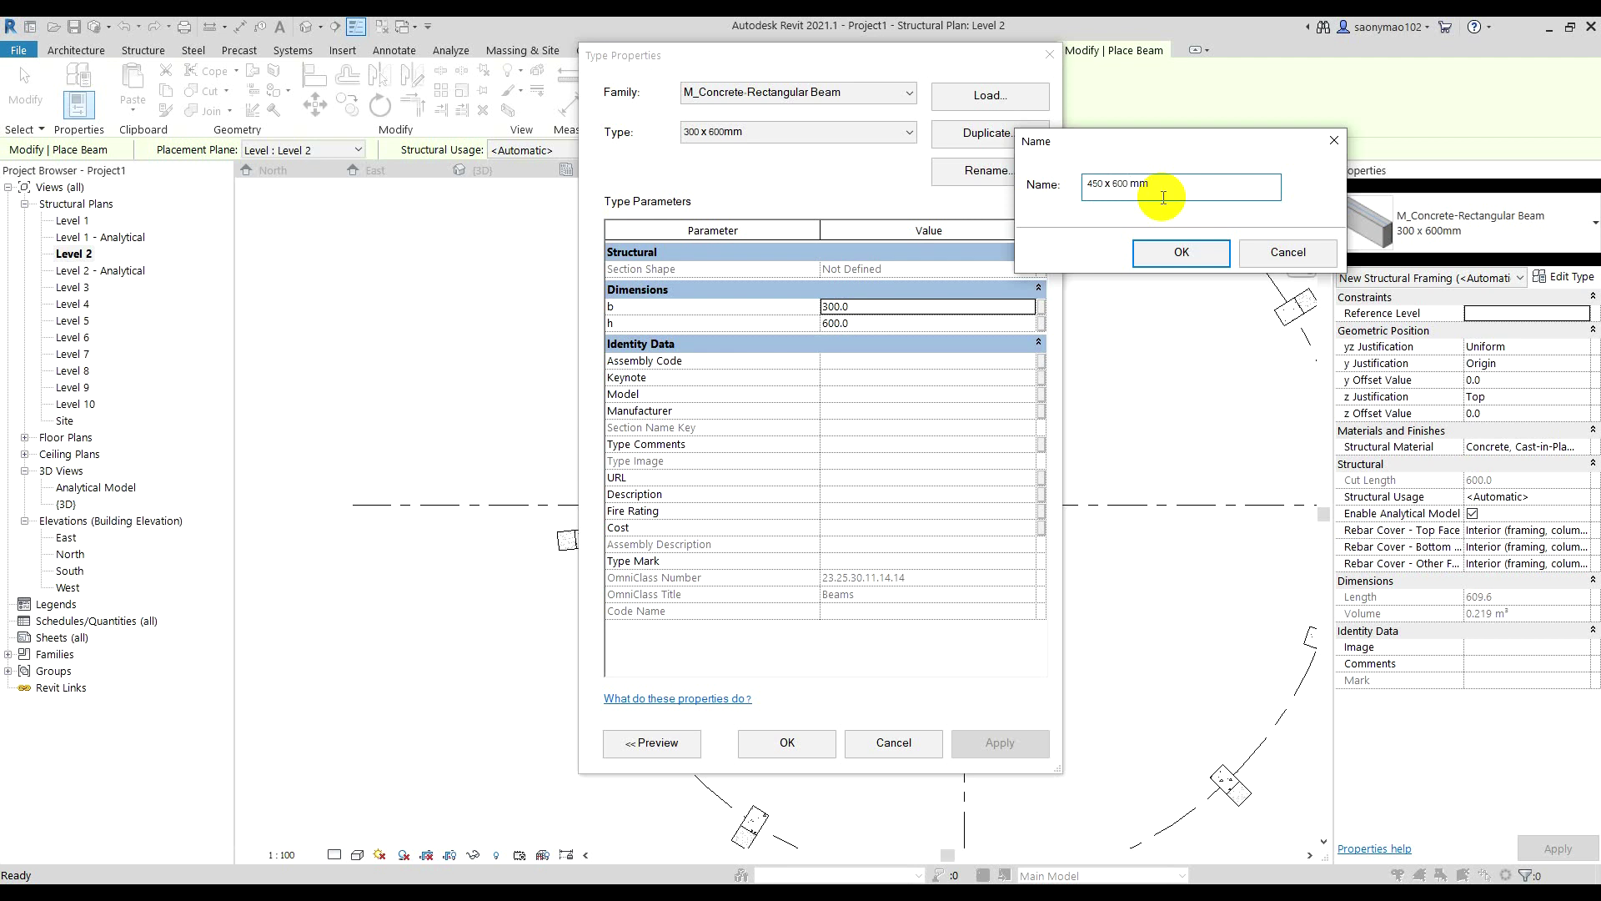
key(Return)
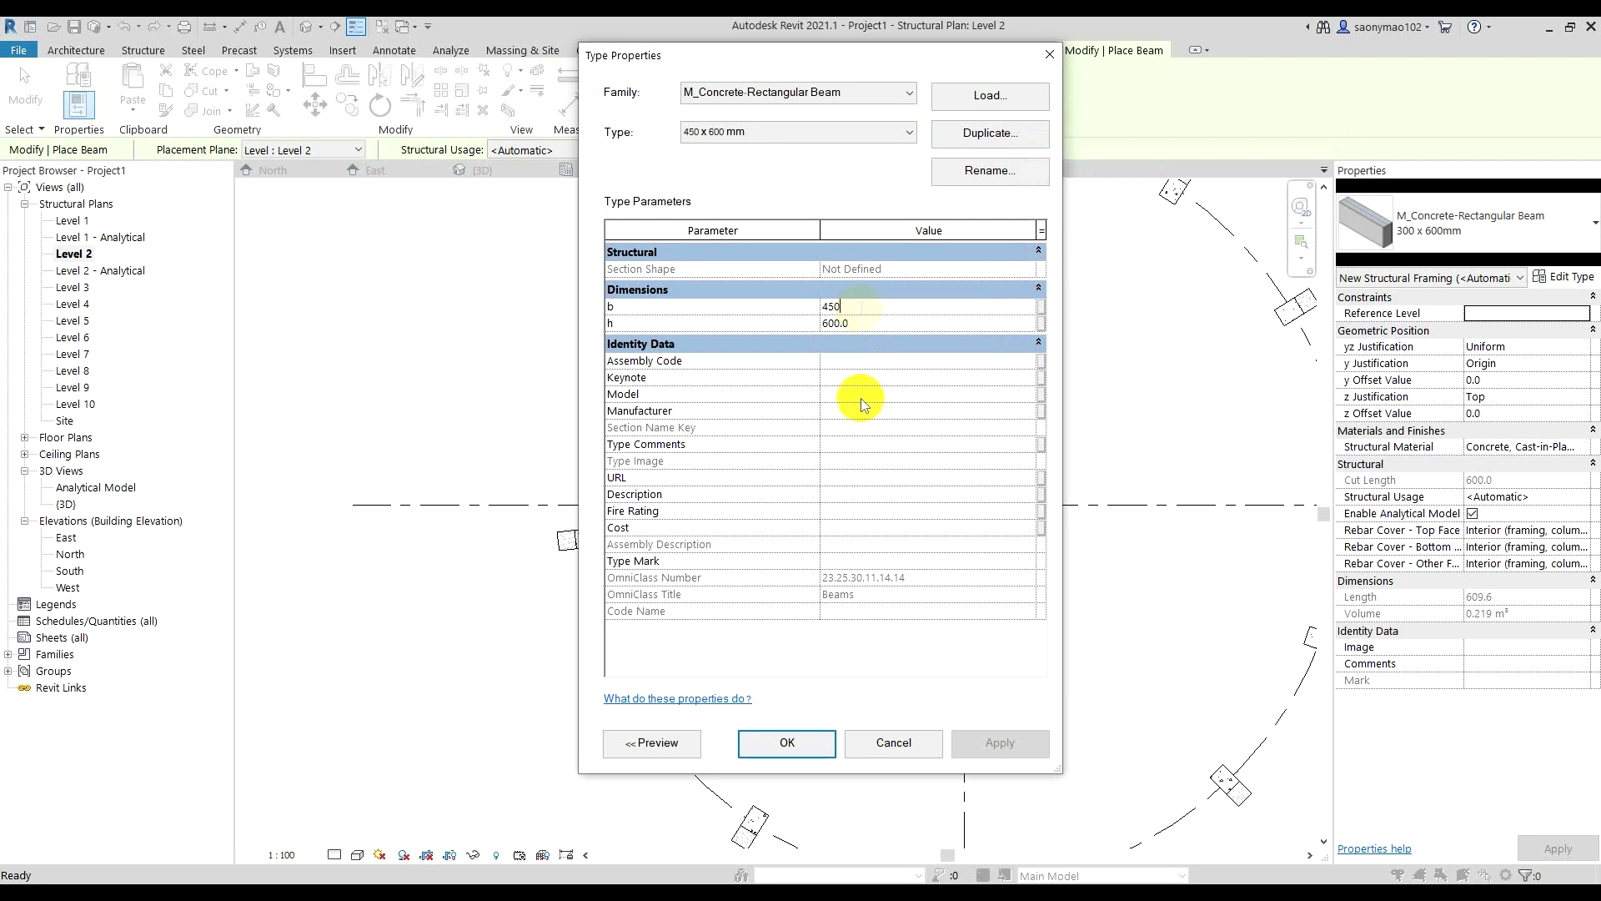
click(804, 739)
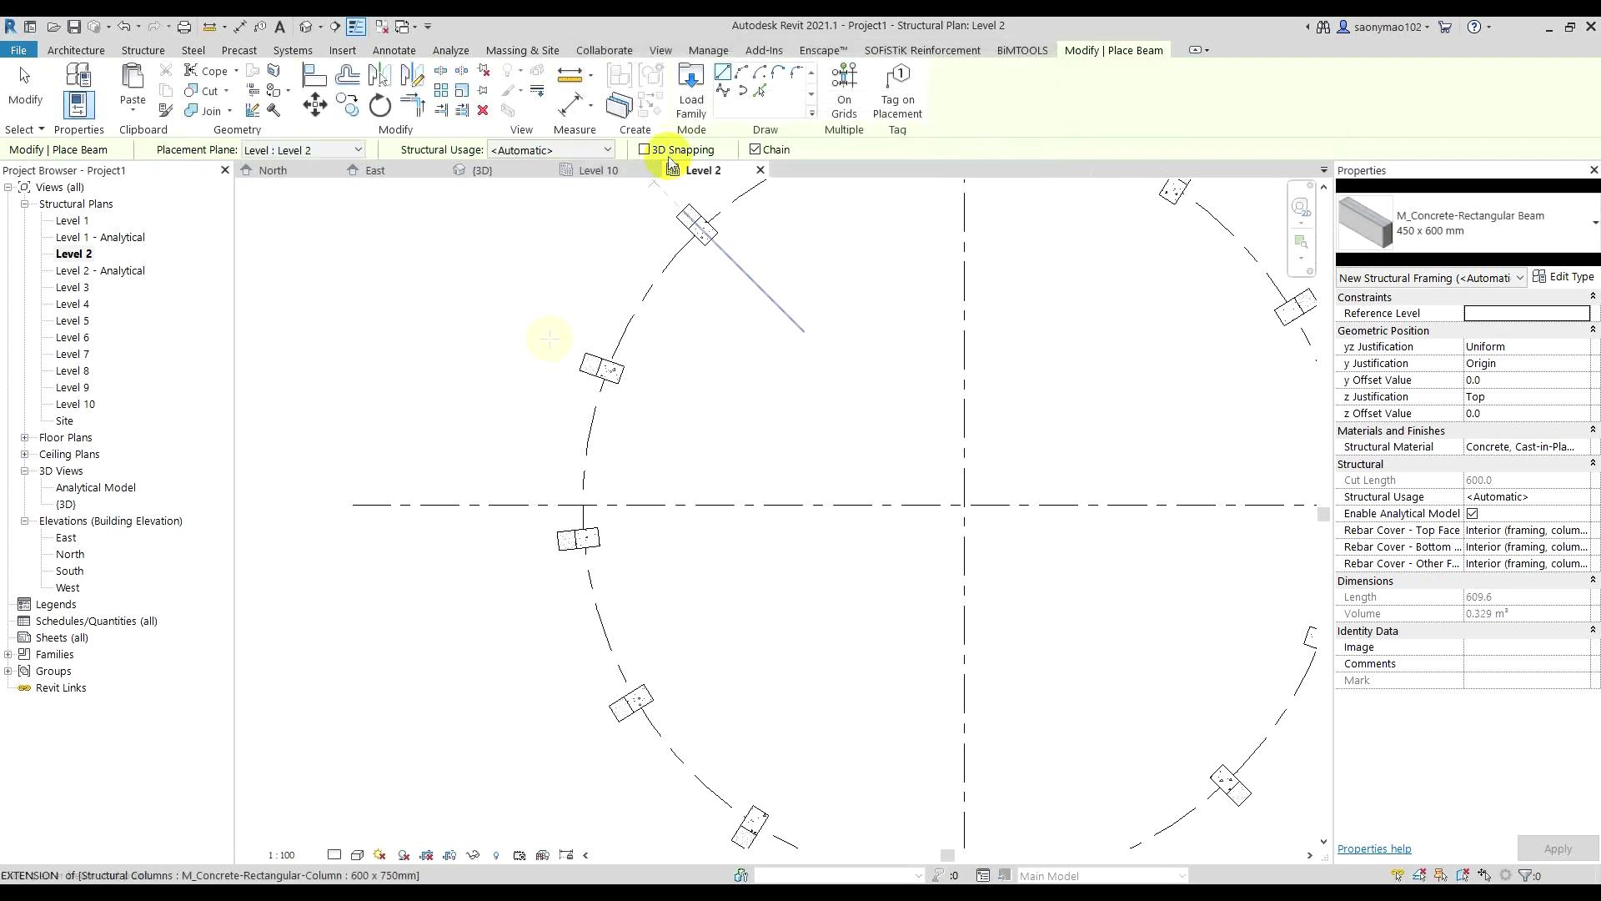
- Place a 450 x 600 mm beam from the left column to the upper column
click(588, 537)
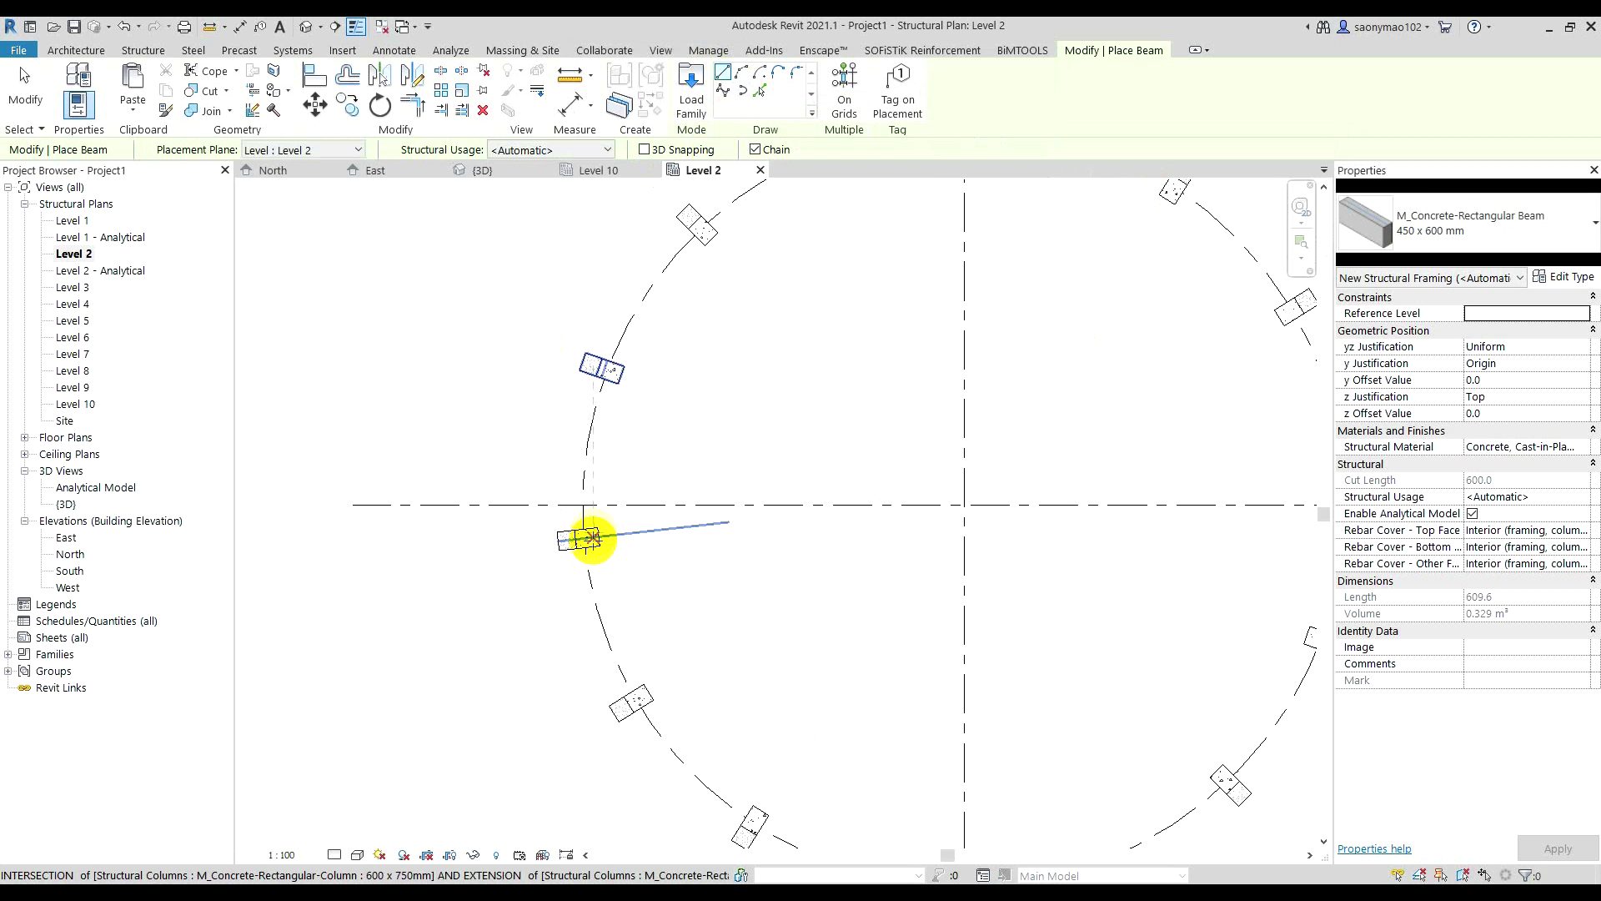
scroll(588, 538, up, 2)
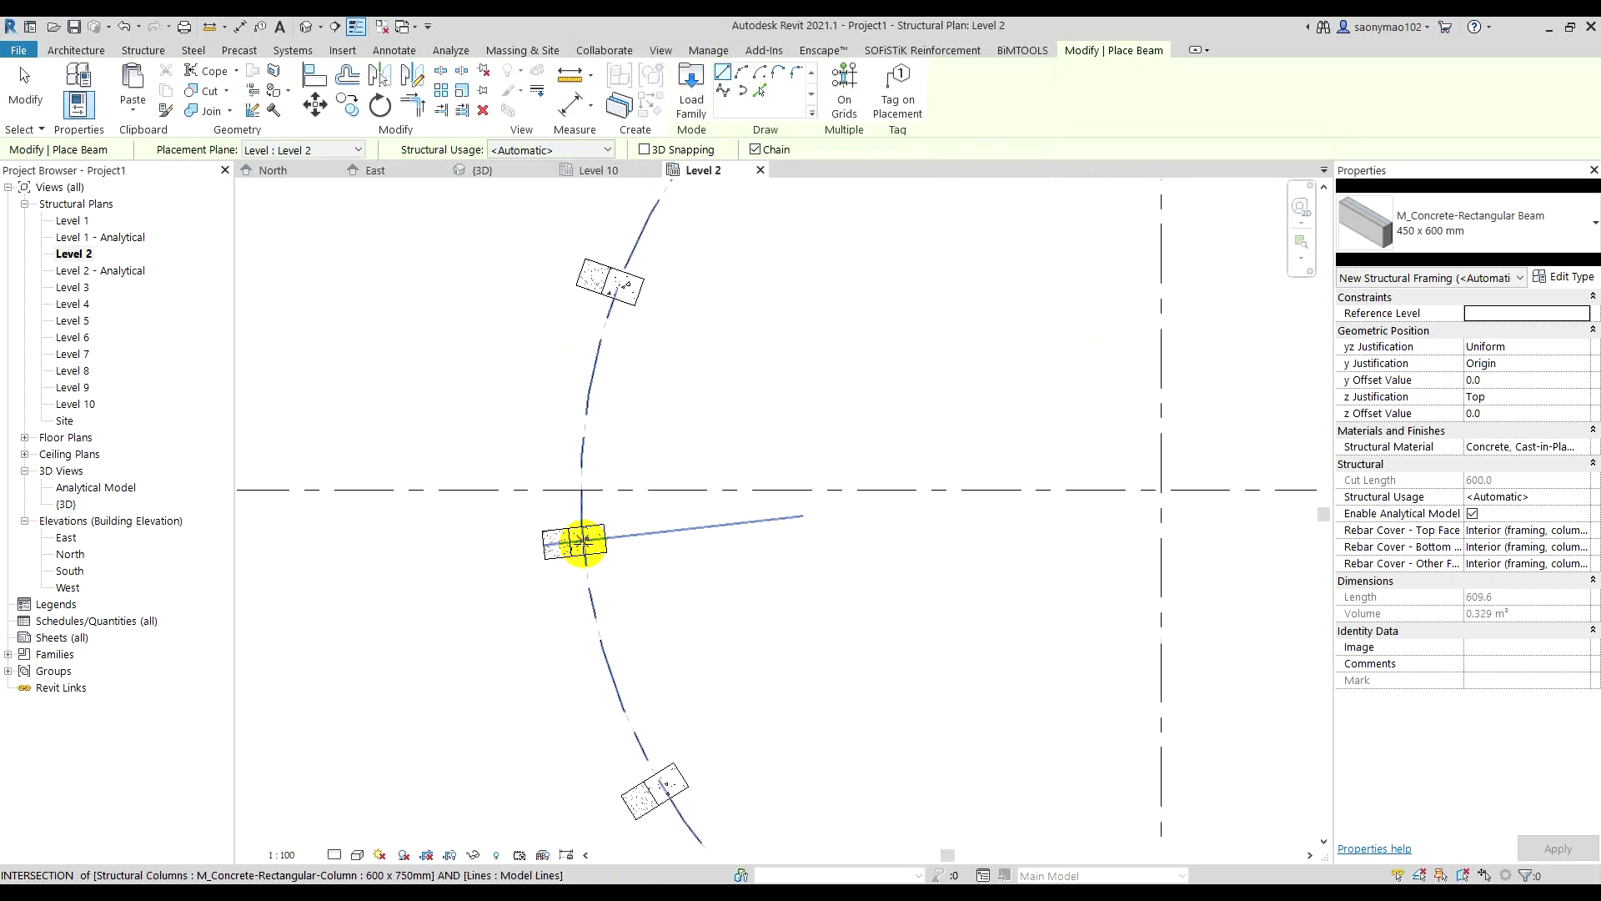
scroll(614, 284, up, 1)
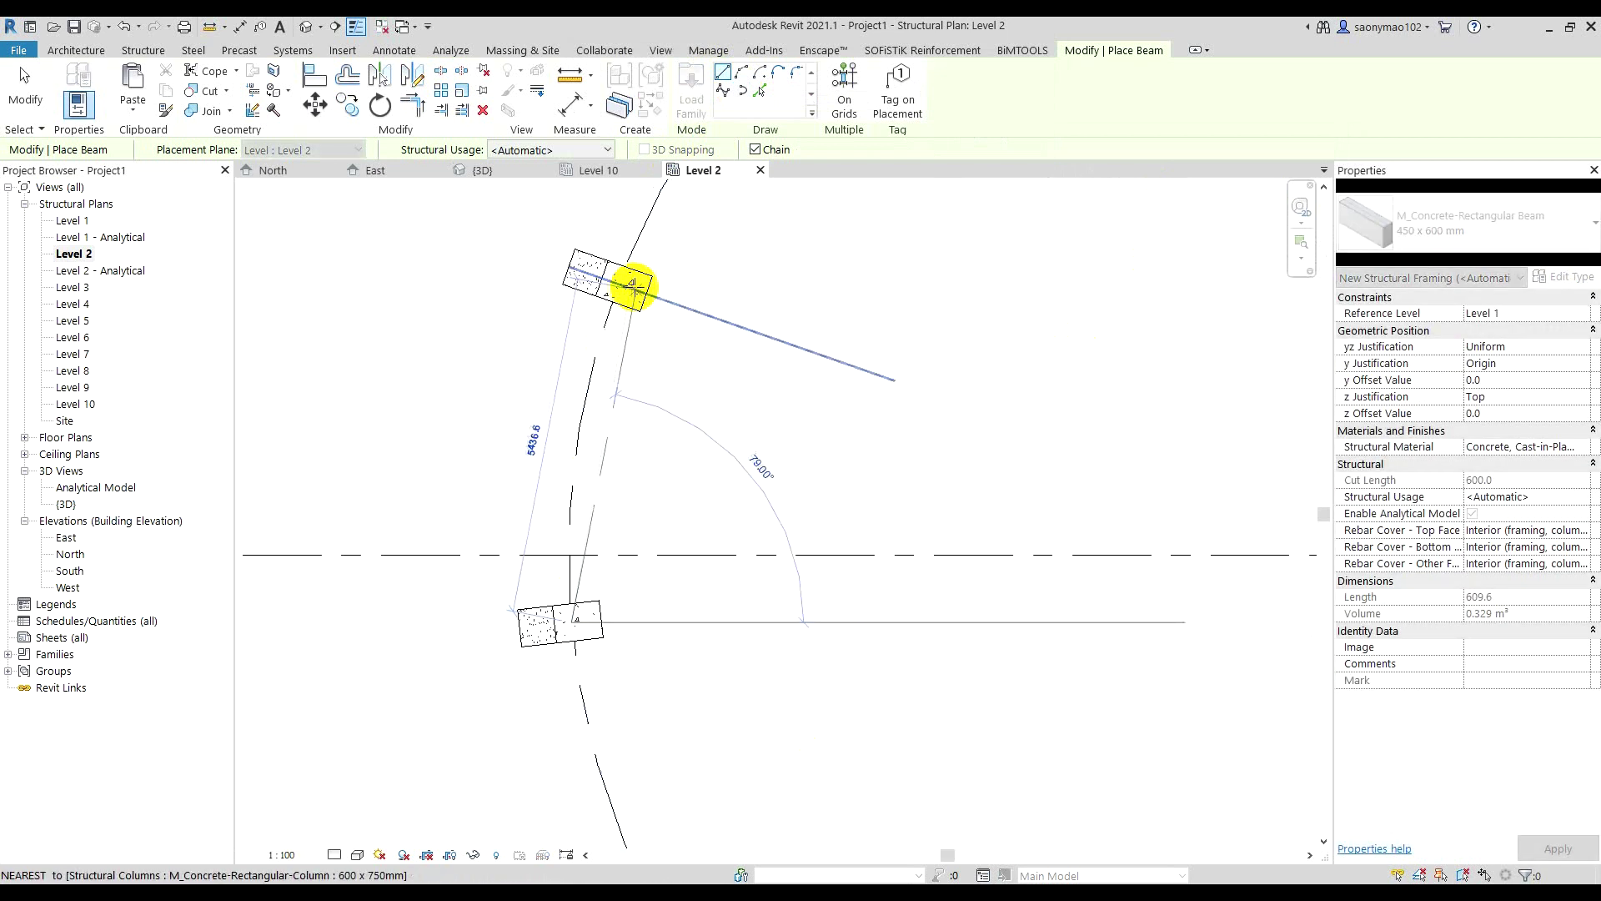
click(620, 284)
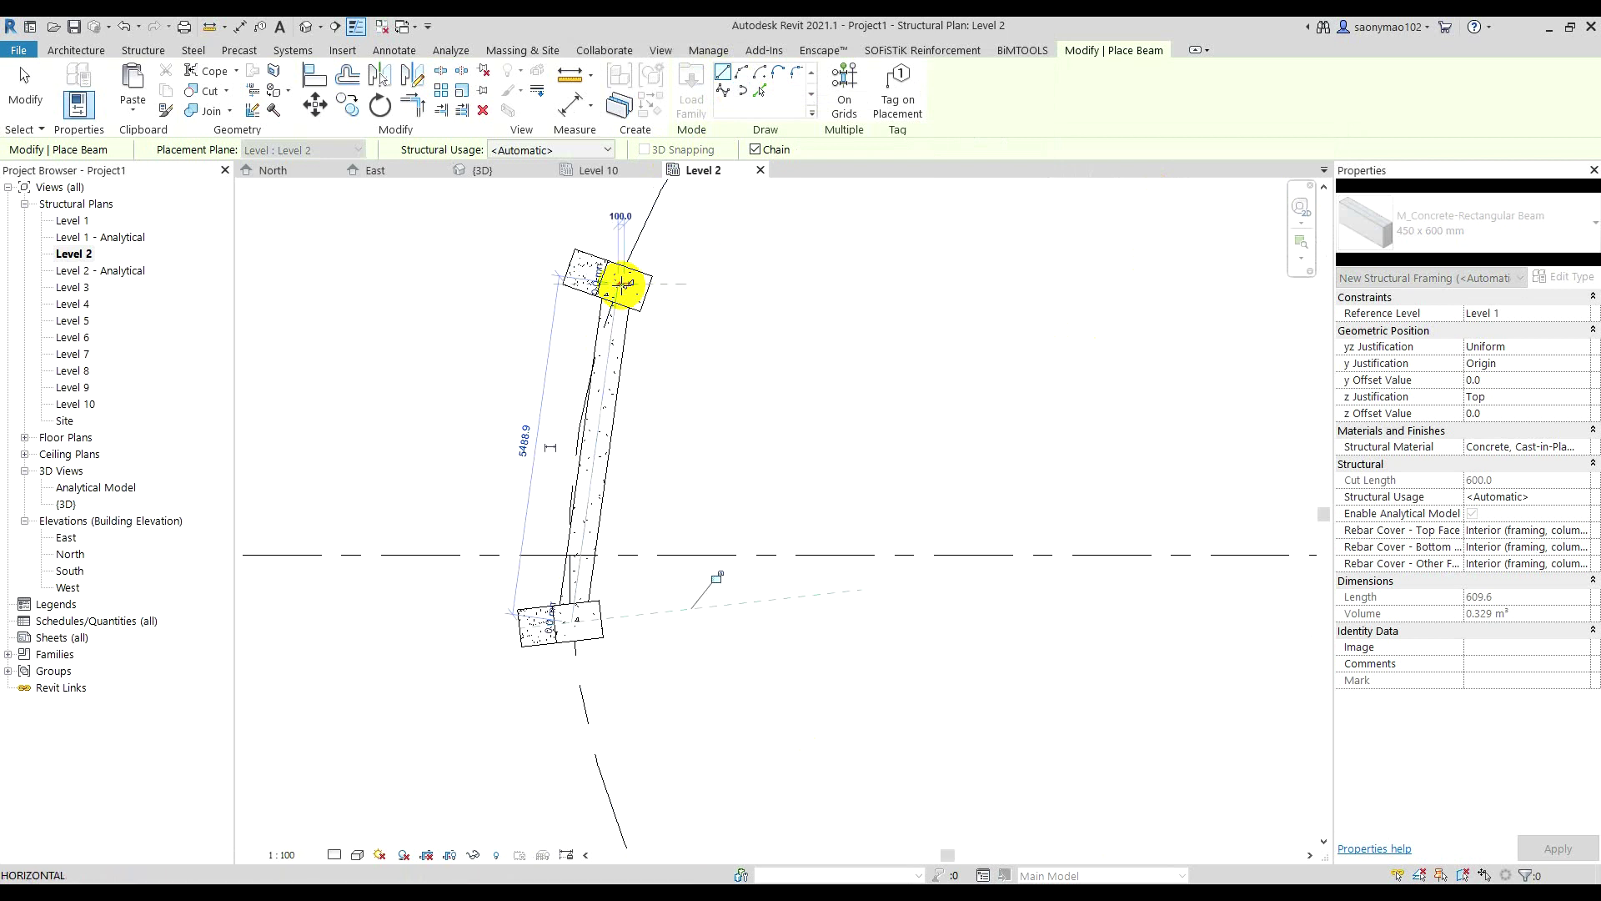
key(Escape)
key(Escape)
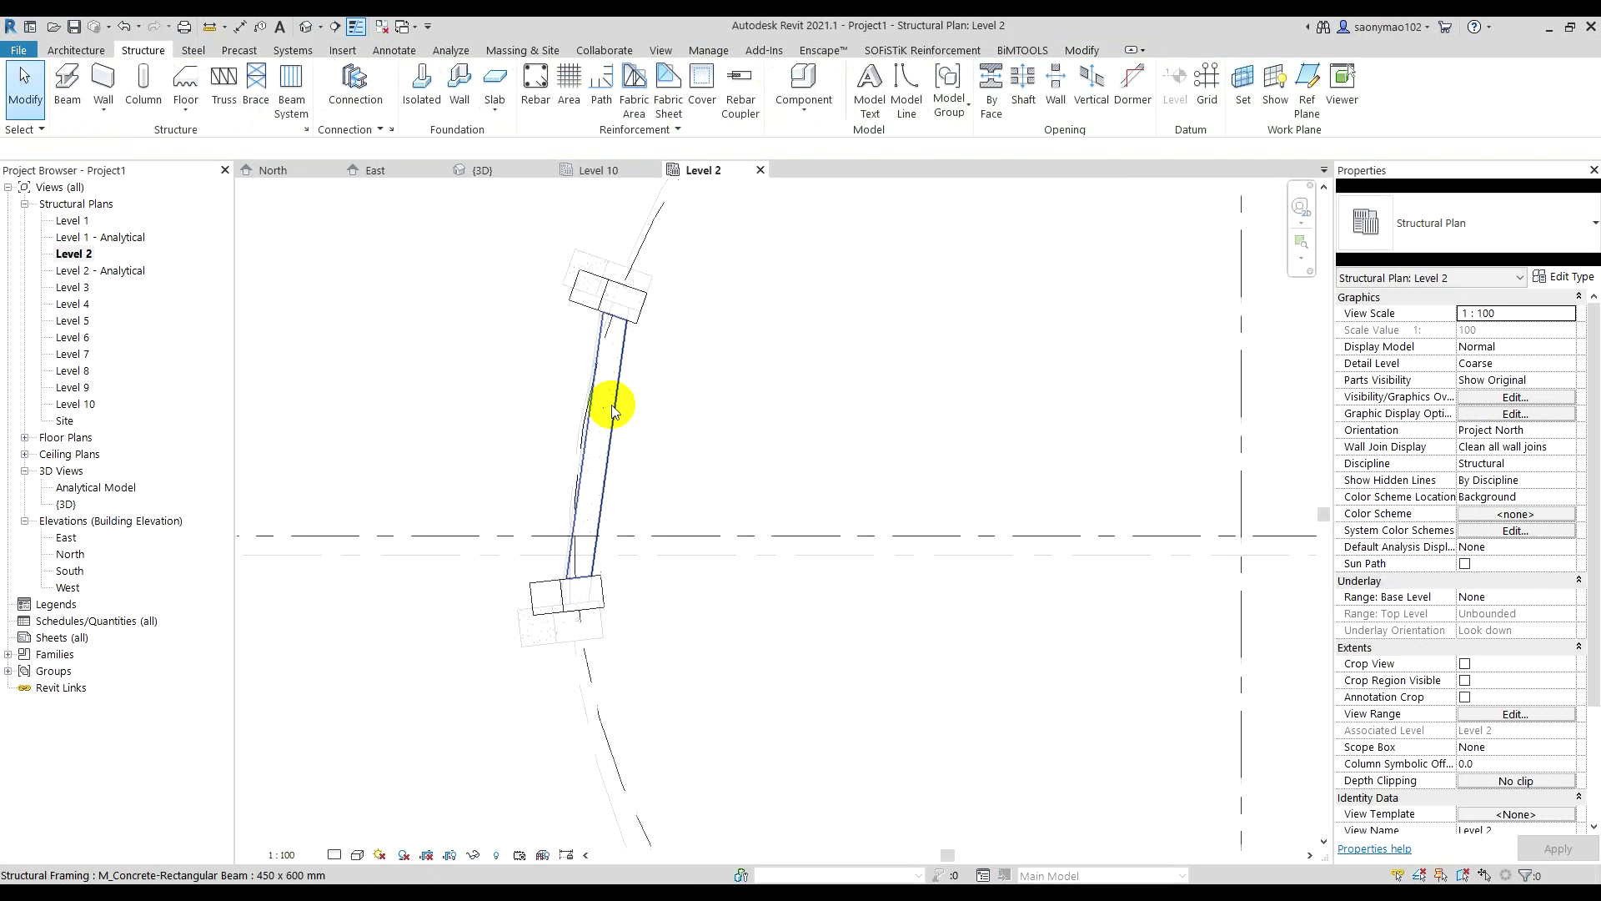
- Set the new beam's Cross-Section Rotation to -6°
click(608, 400)
click(1519, 396)
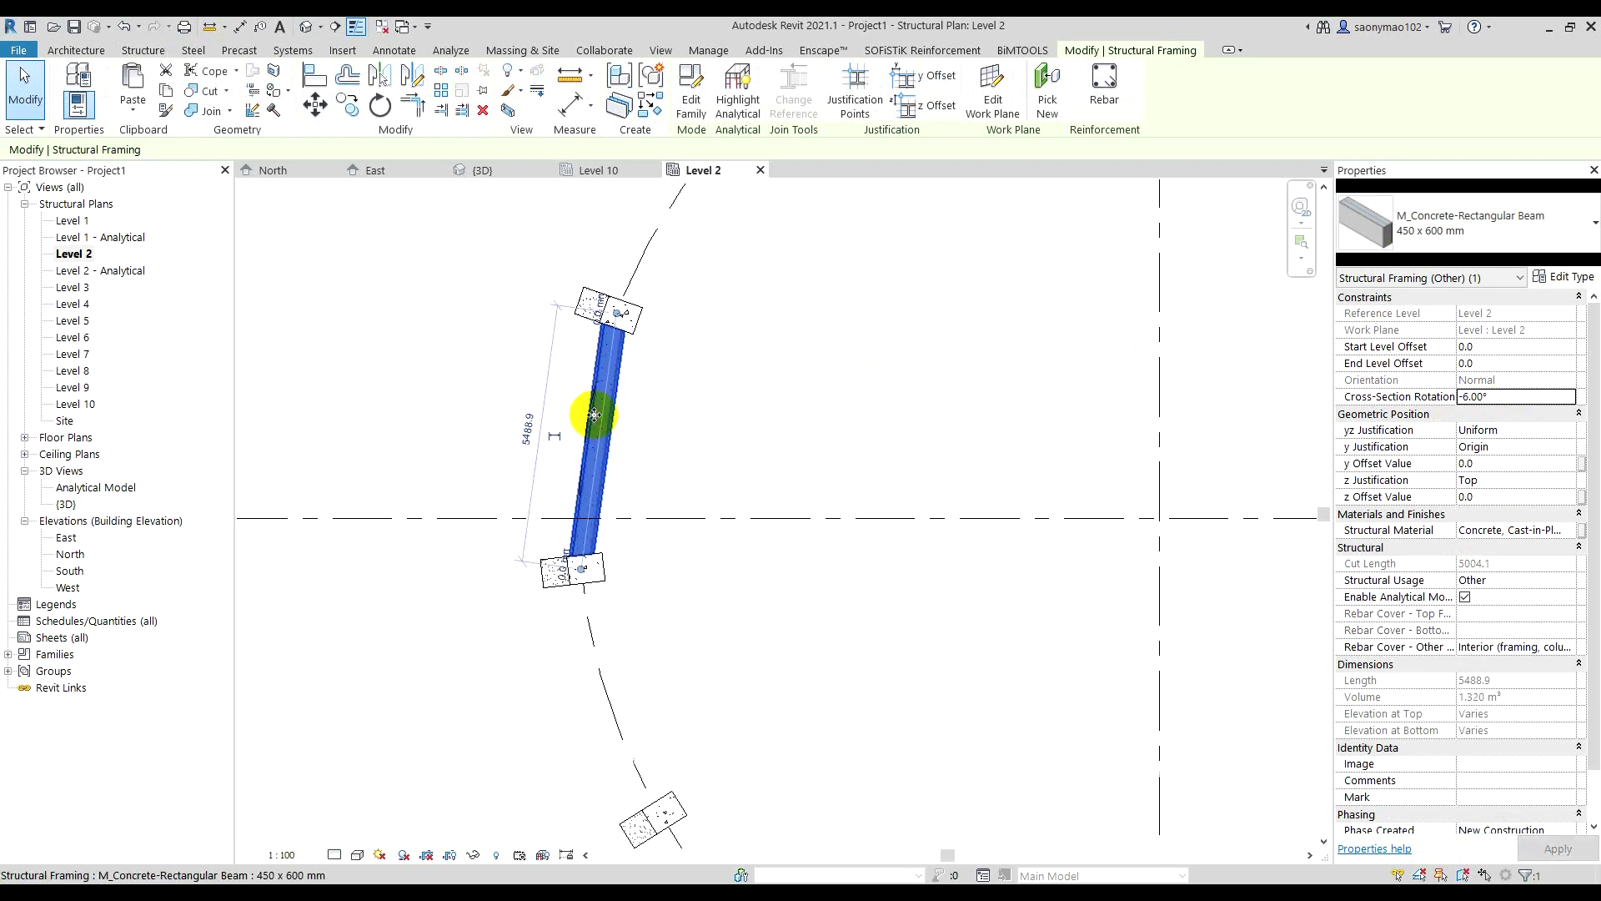
middle_drag(805, 425, 684, 443)
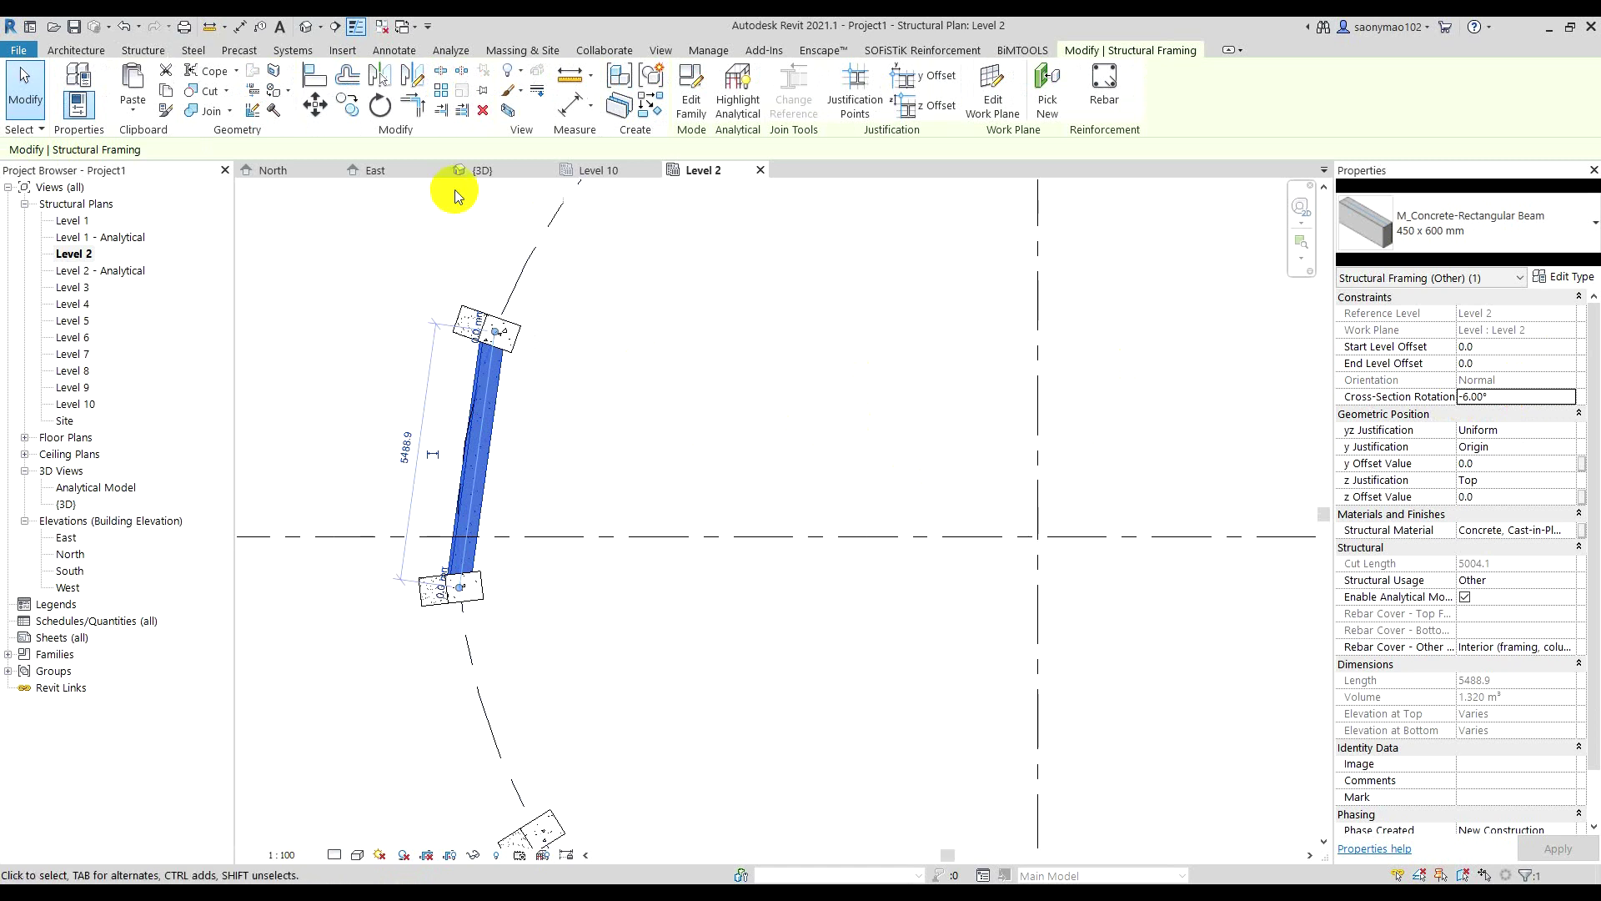
click(489, 175)
scroll(867, 484, up, 2)
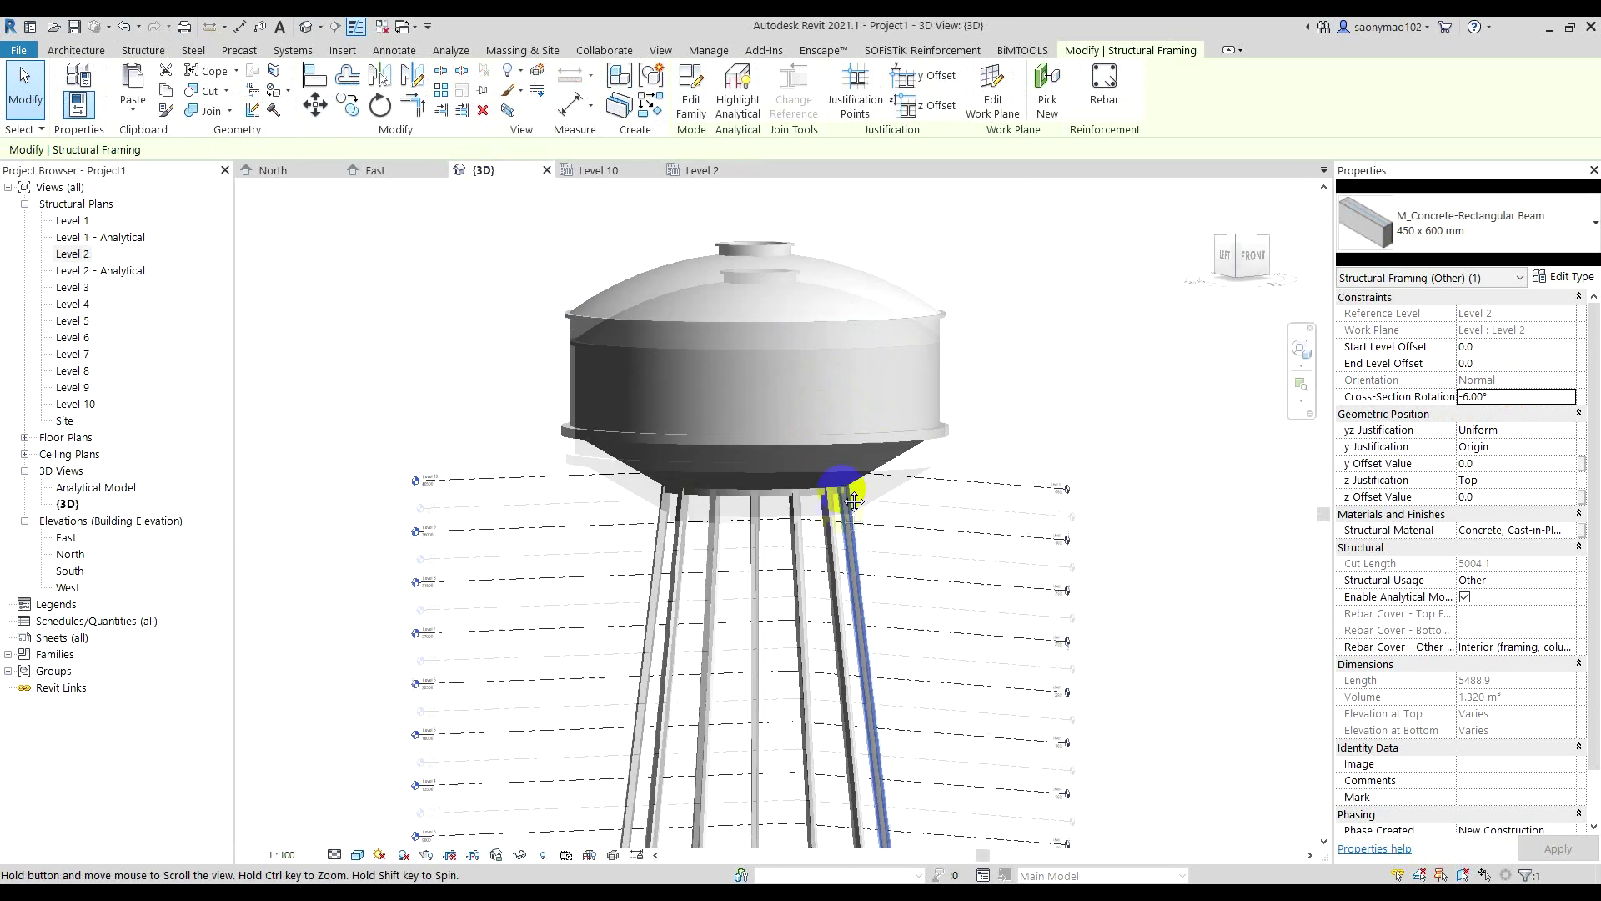
scroll(859, 551, up, 2)
shift+middle_drag(859, 551, 778, 749)
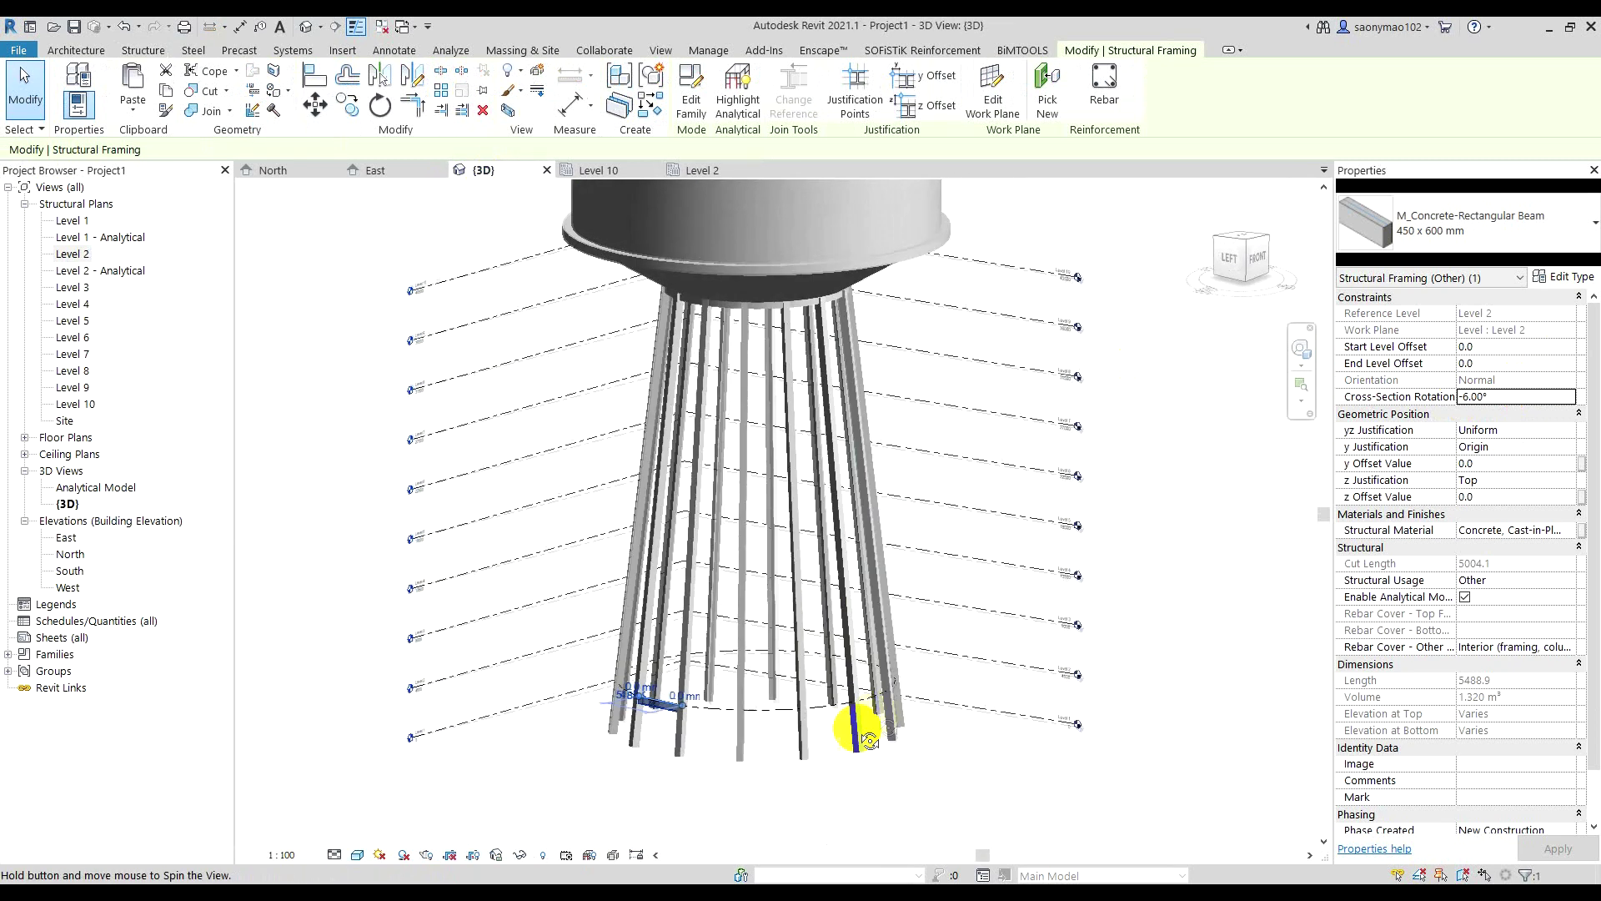
scroll(778, 749, up, 2)
scroll(649, 709, up, 3)
scroll(751, 651, up, 2)
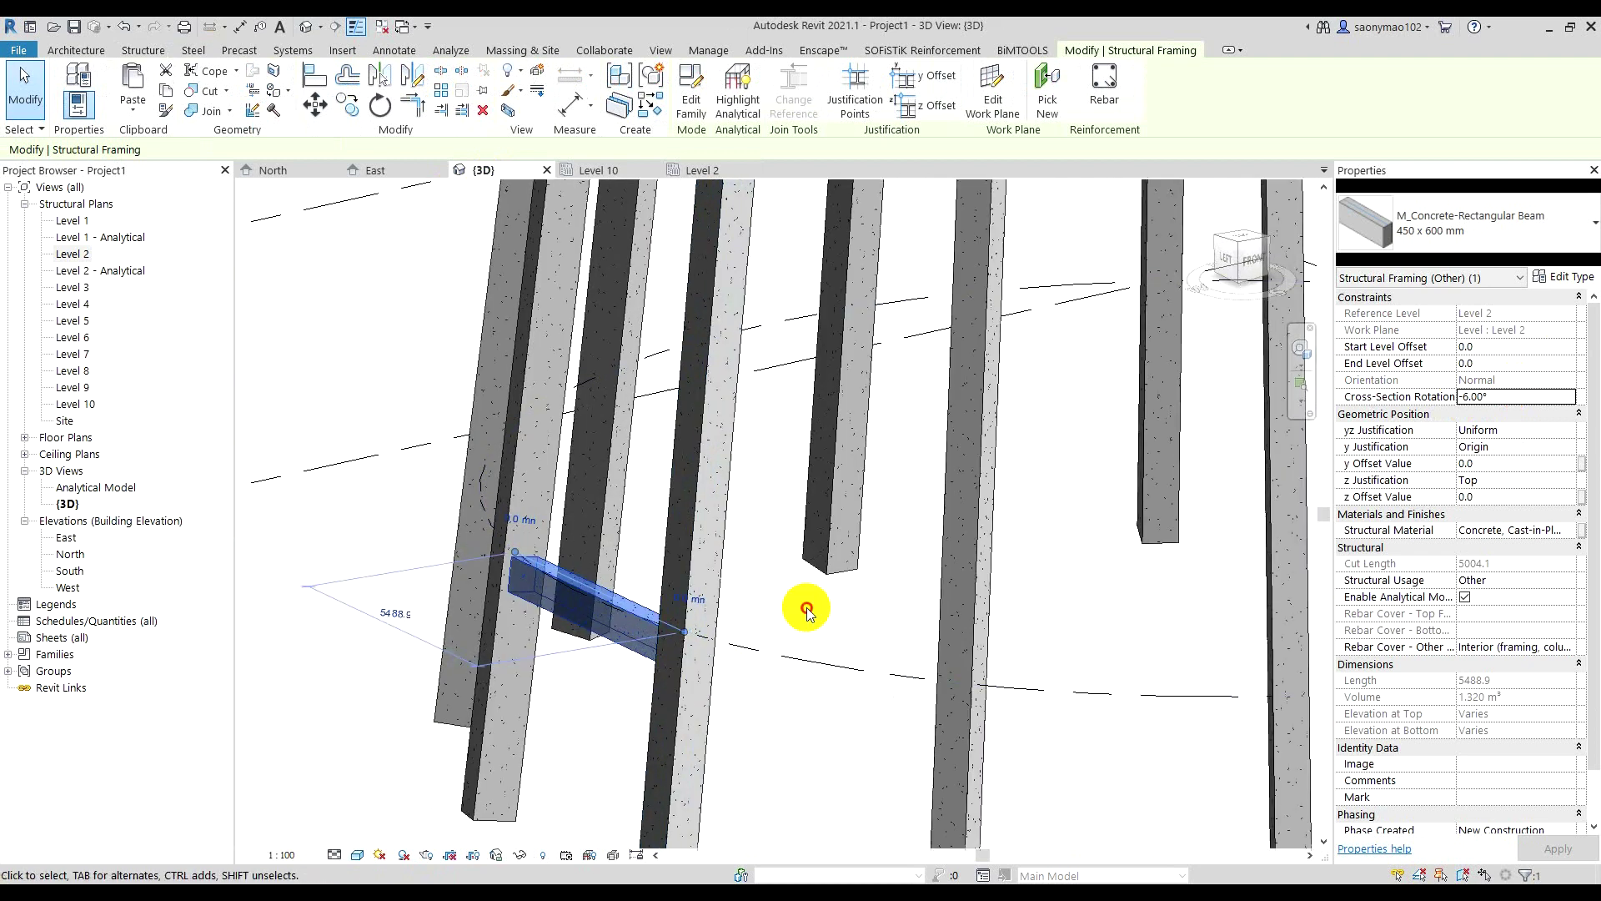
key(Escape)
mouse_move(741, 659)
shift+middle_down()
mouse_move(778, 655)
mouse_move(561, 583)
mouse_move(775, 622)
mouse_move(741, 632)
mouse_move(839, 636)
shift+middle_up()
mouse_move(619, 531)
shift+middle_down()
mouse_move(662, 601)
mouse_move(886, 615)
mouse_move(733, 637)
mouse_move(618, 675)
mouse_move(622, 636)
mouse_move(679, 657)
mouse_move(650, 672)
mouse_move(538, 405)
shift+middle_up()
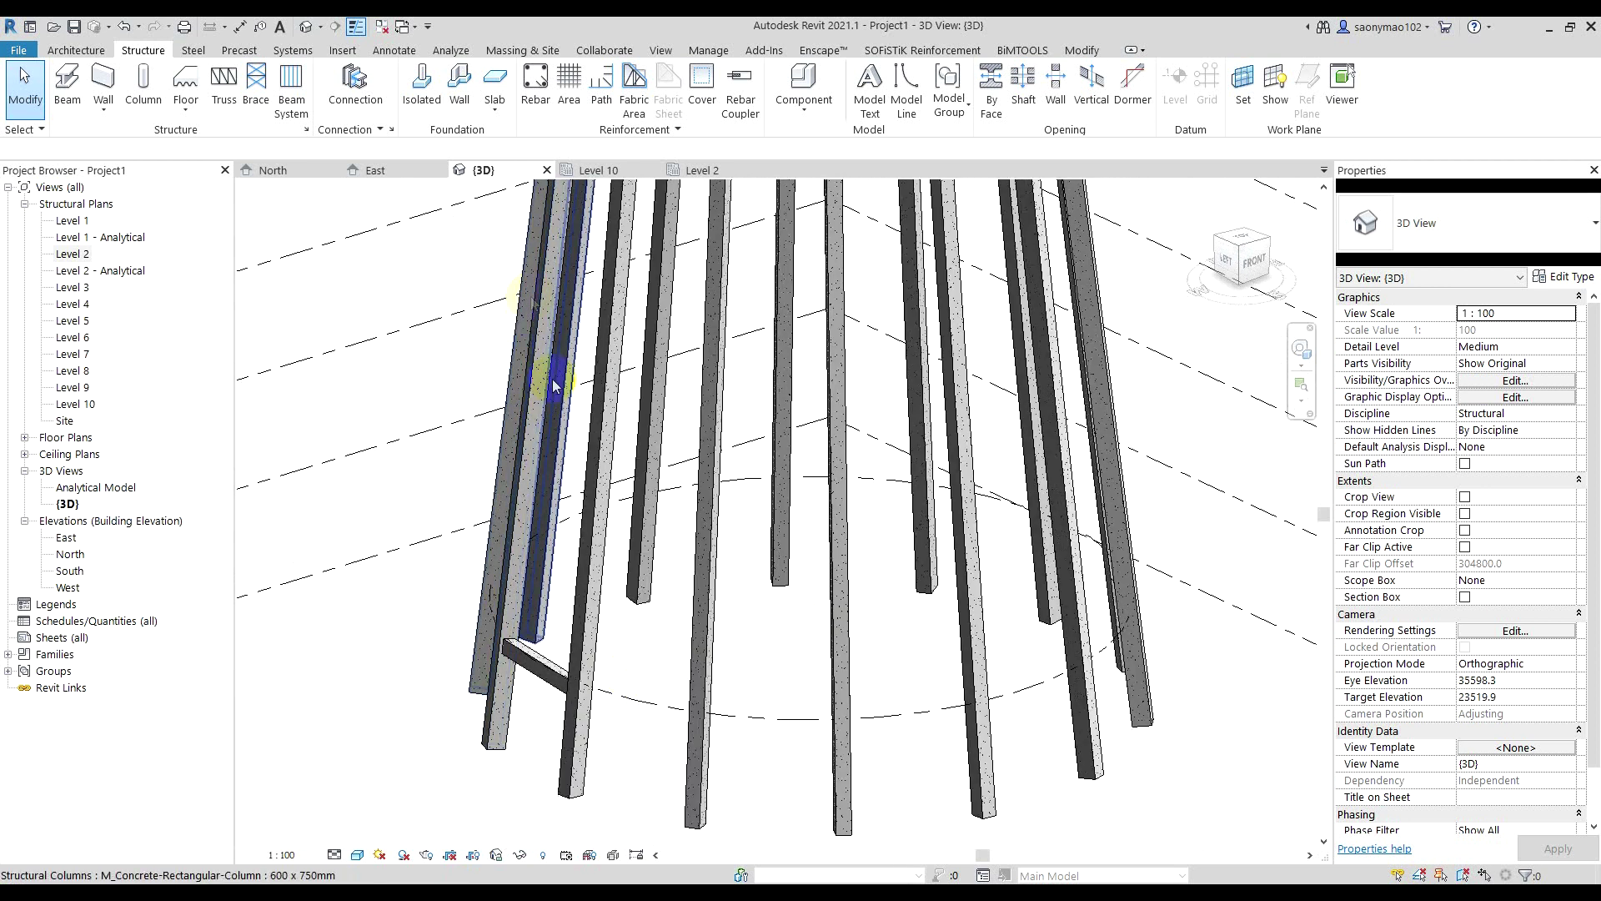
click(703, 171)
scroll(557, 429, down, 4)
middle_drag(629, 422, 637, 451)
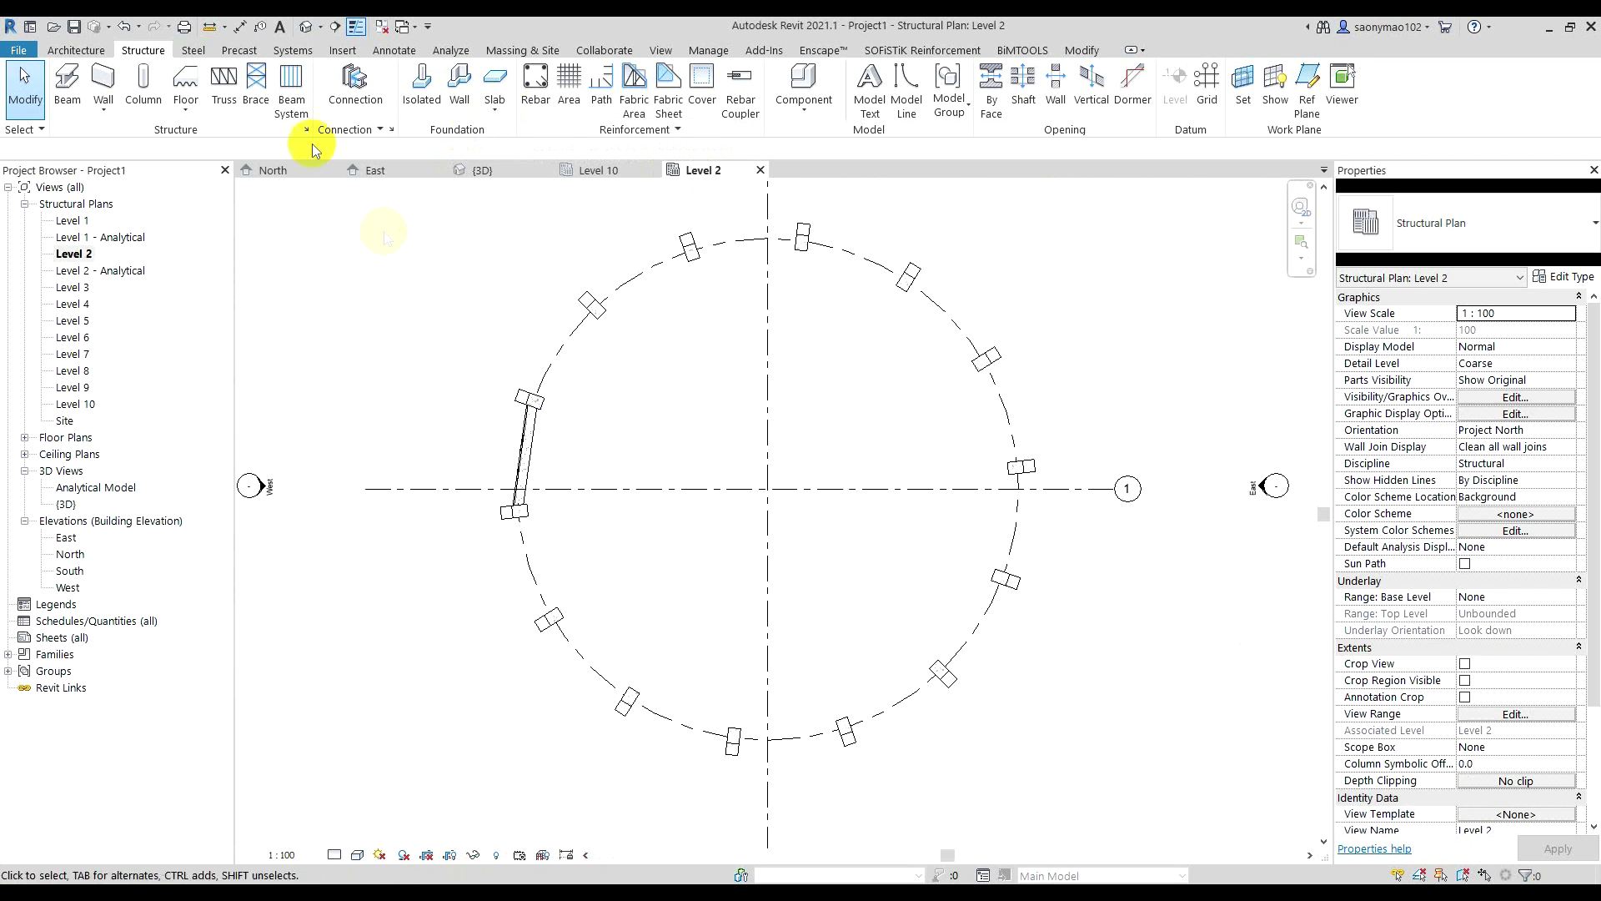
- Restart beam placement and chain beams across the next five columns of the ring
click(68, 87)
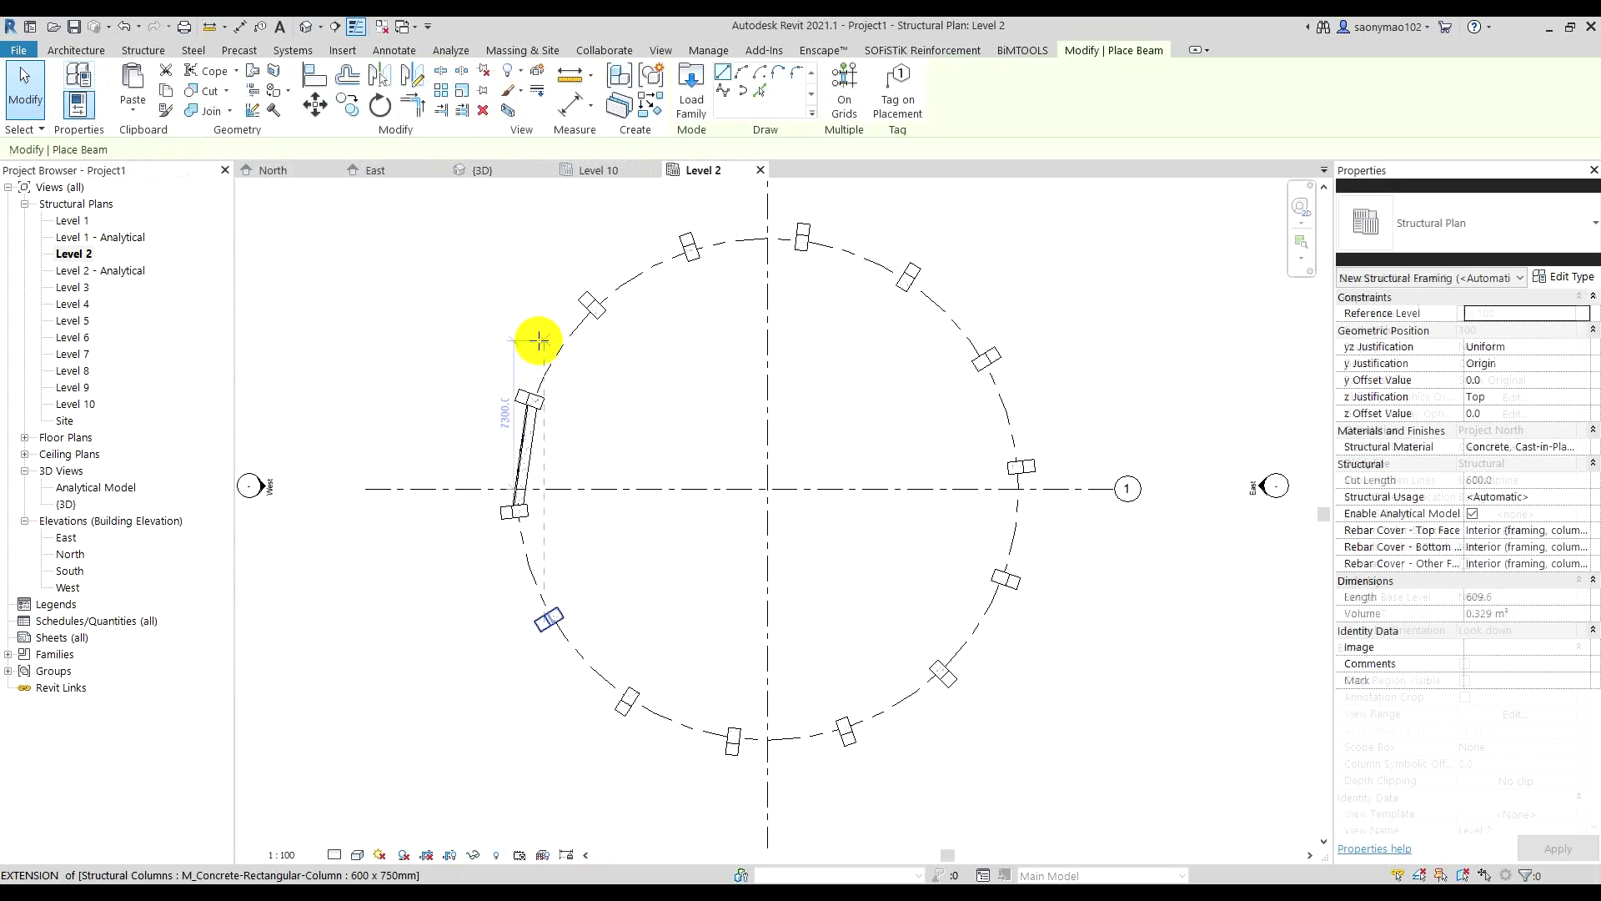
scroll(536, 339, up, 2)
scroll(547, 375, up, 1)
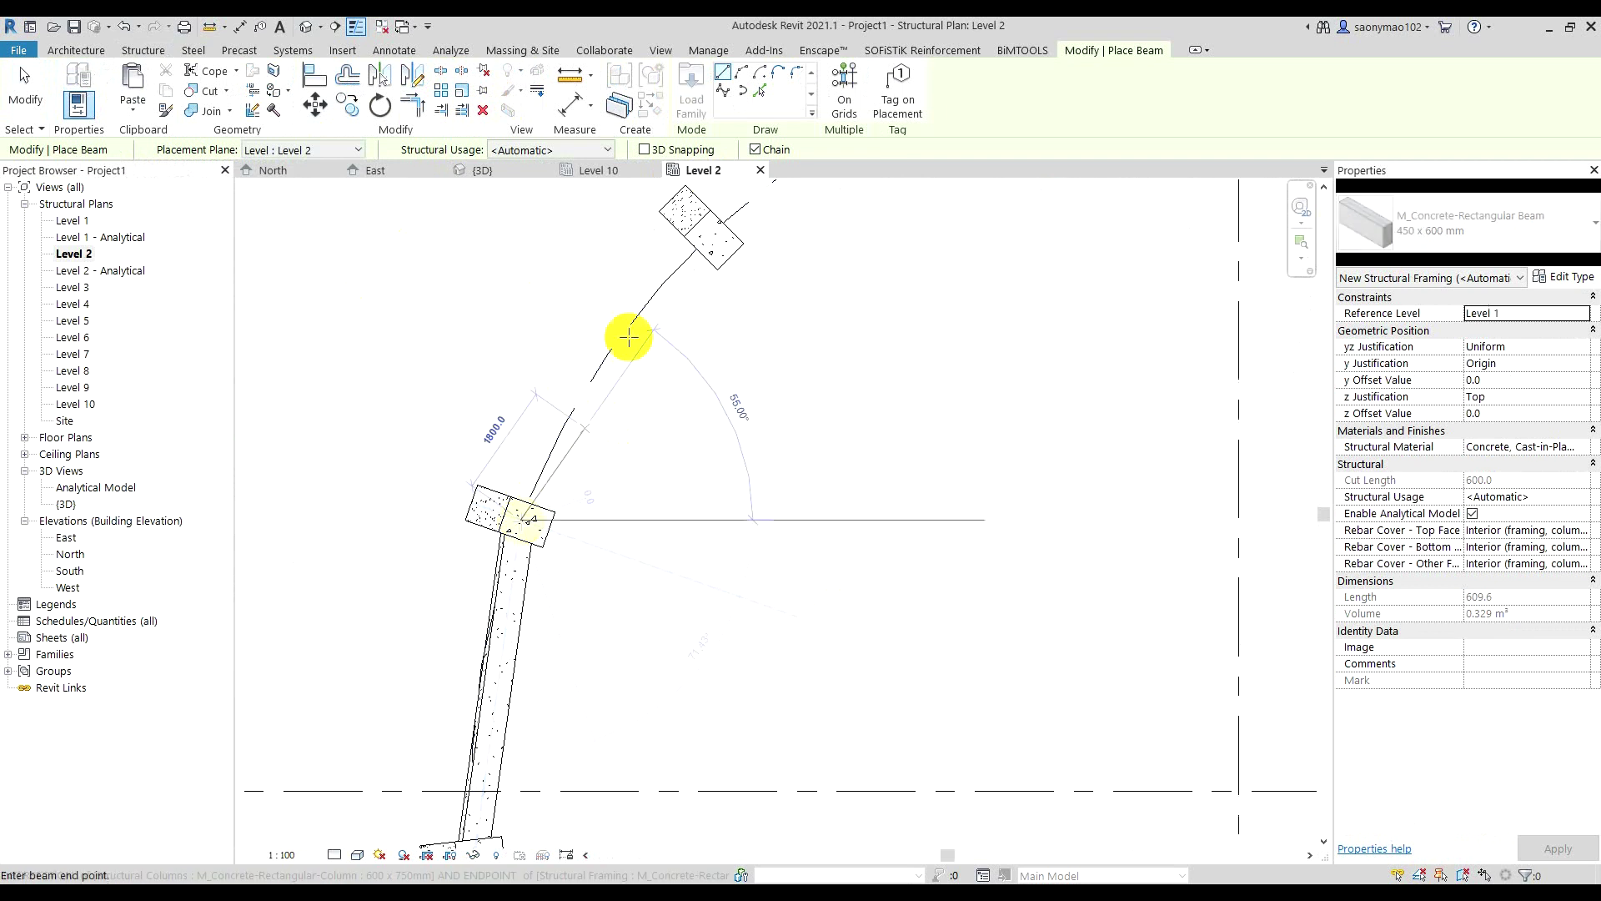
click(715, 238)
scroll(750, 259, down, 1)
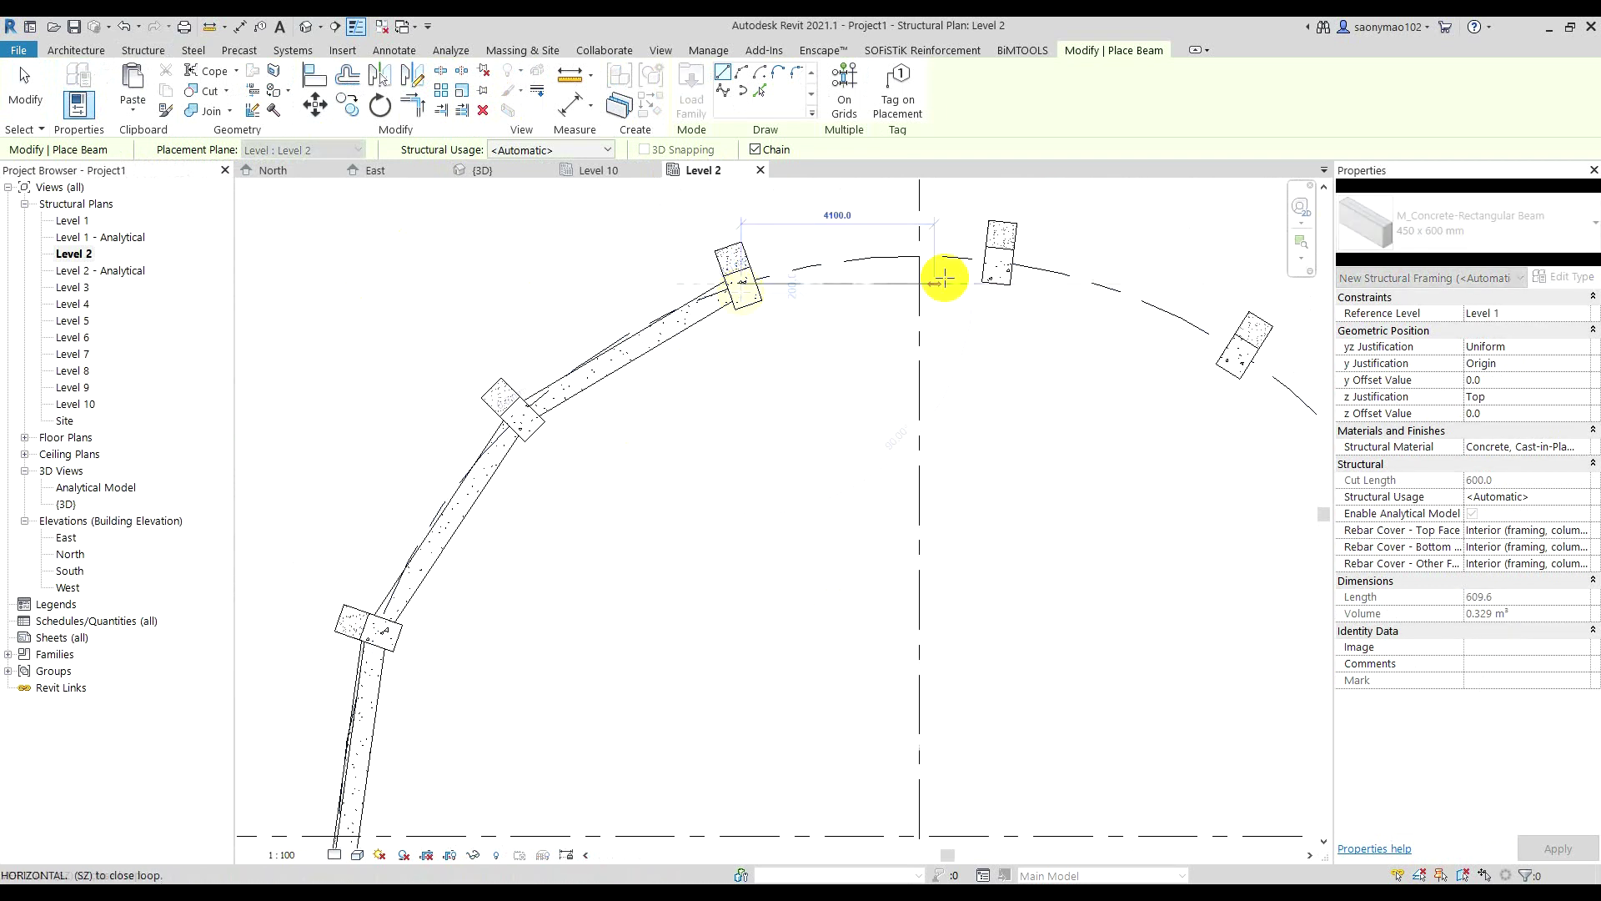
click(999, 265)
scroll(1026, 292, down, 3)
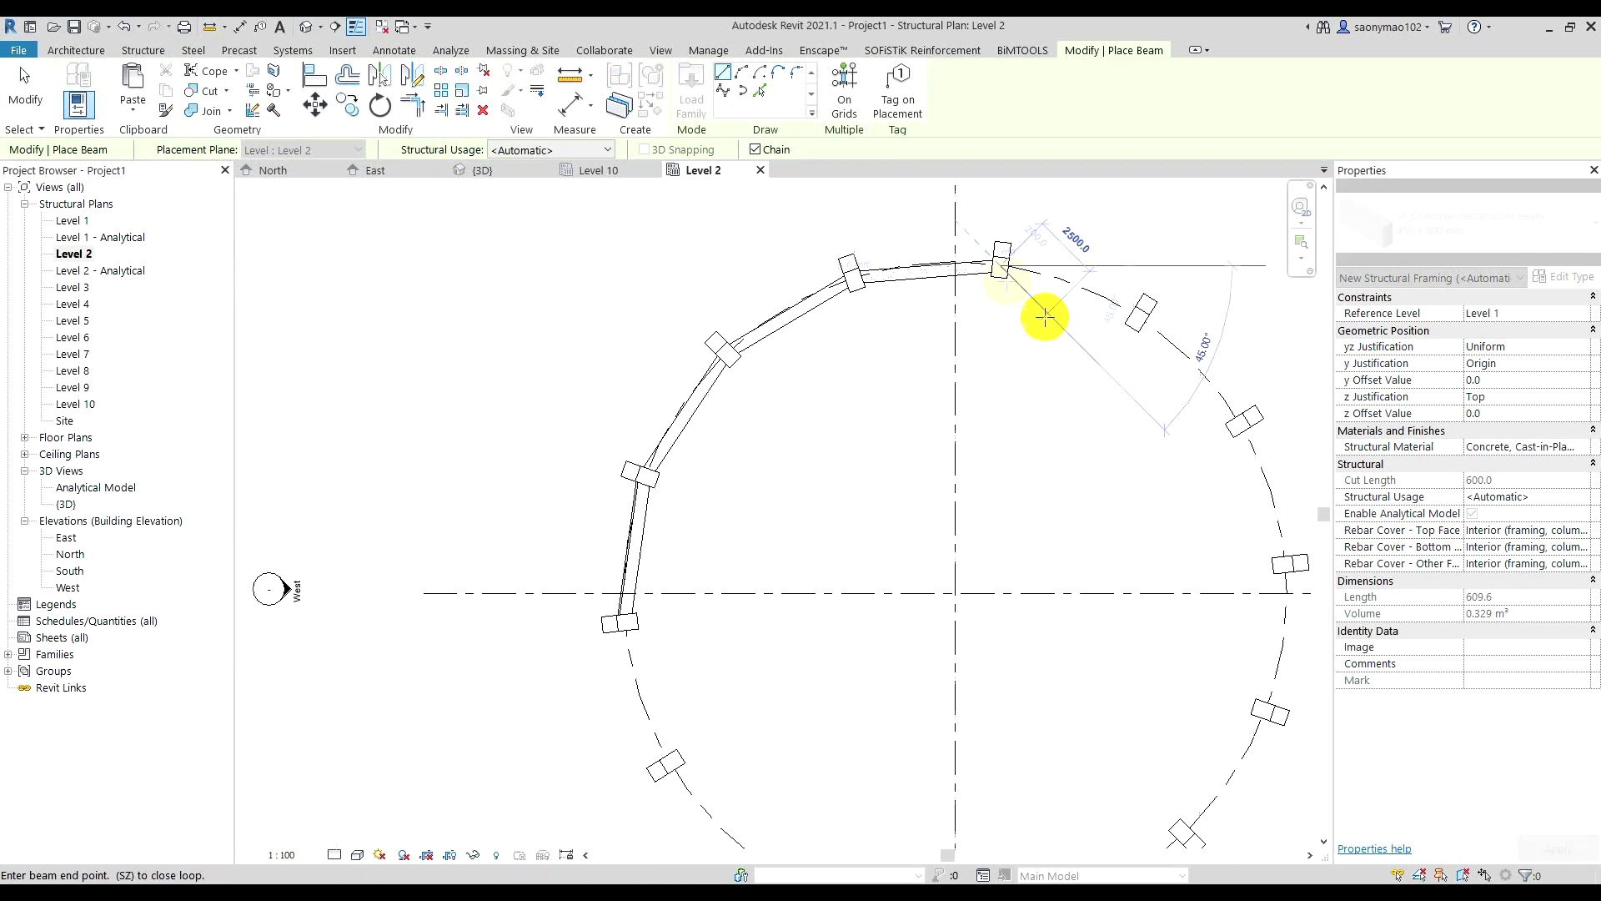
scroll(792, 338, up, 1)
scroll(856, 341, up, 1)
scroll(856, 340, up, 1)
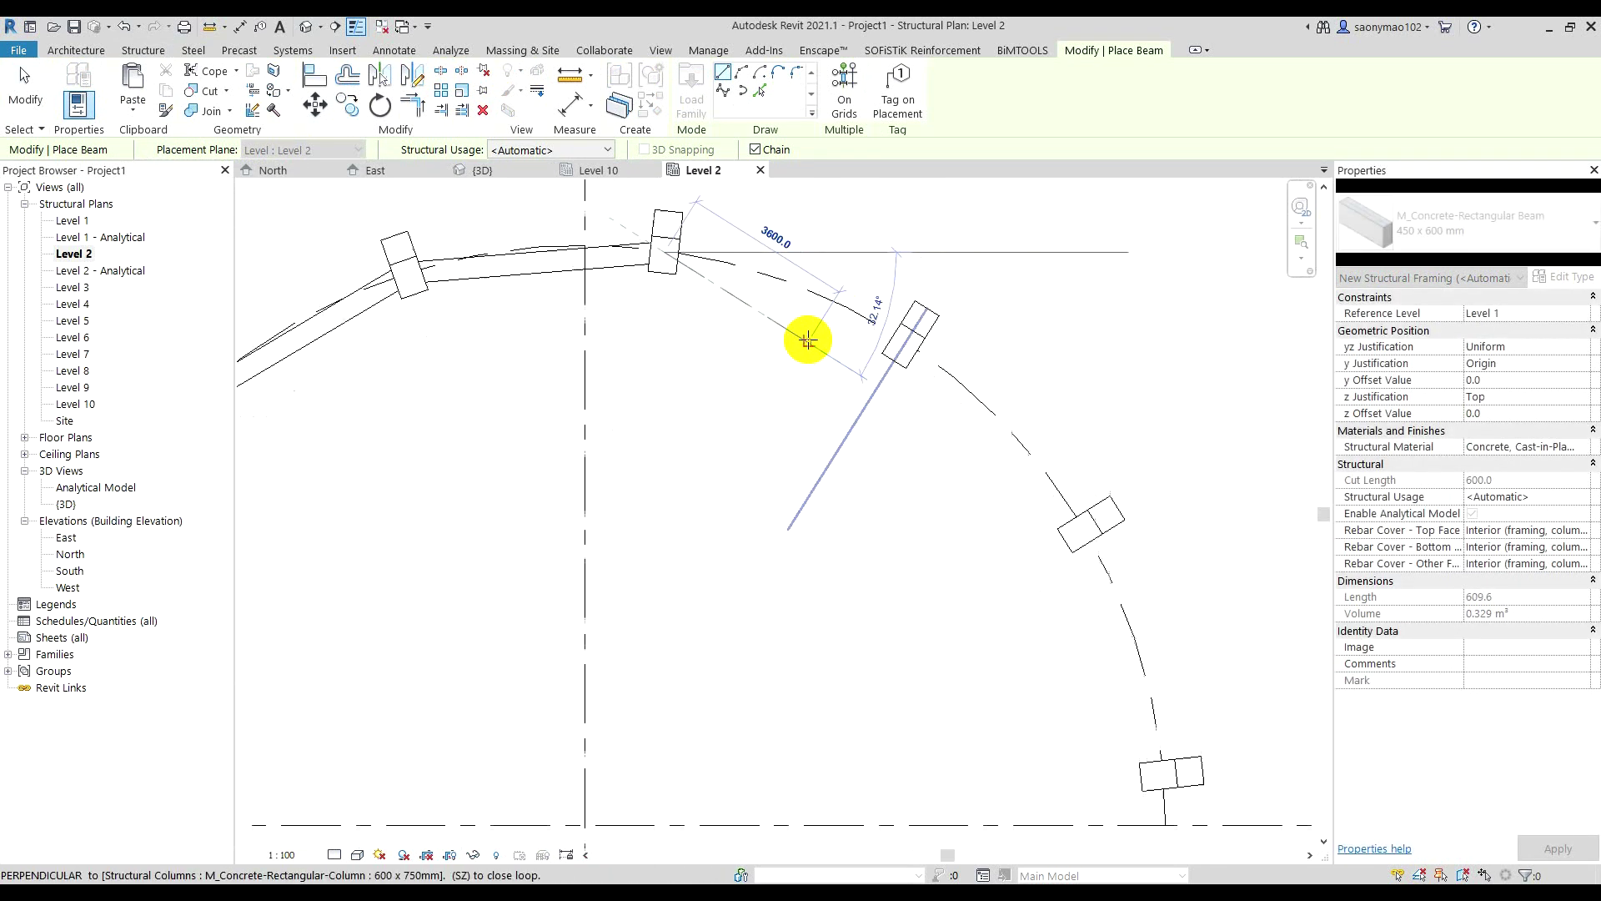
click(918, 345)
scroll(965, 428, down, 1)
scroll(965, 428, up, 1)
scroll(1001, 454, up, 1)
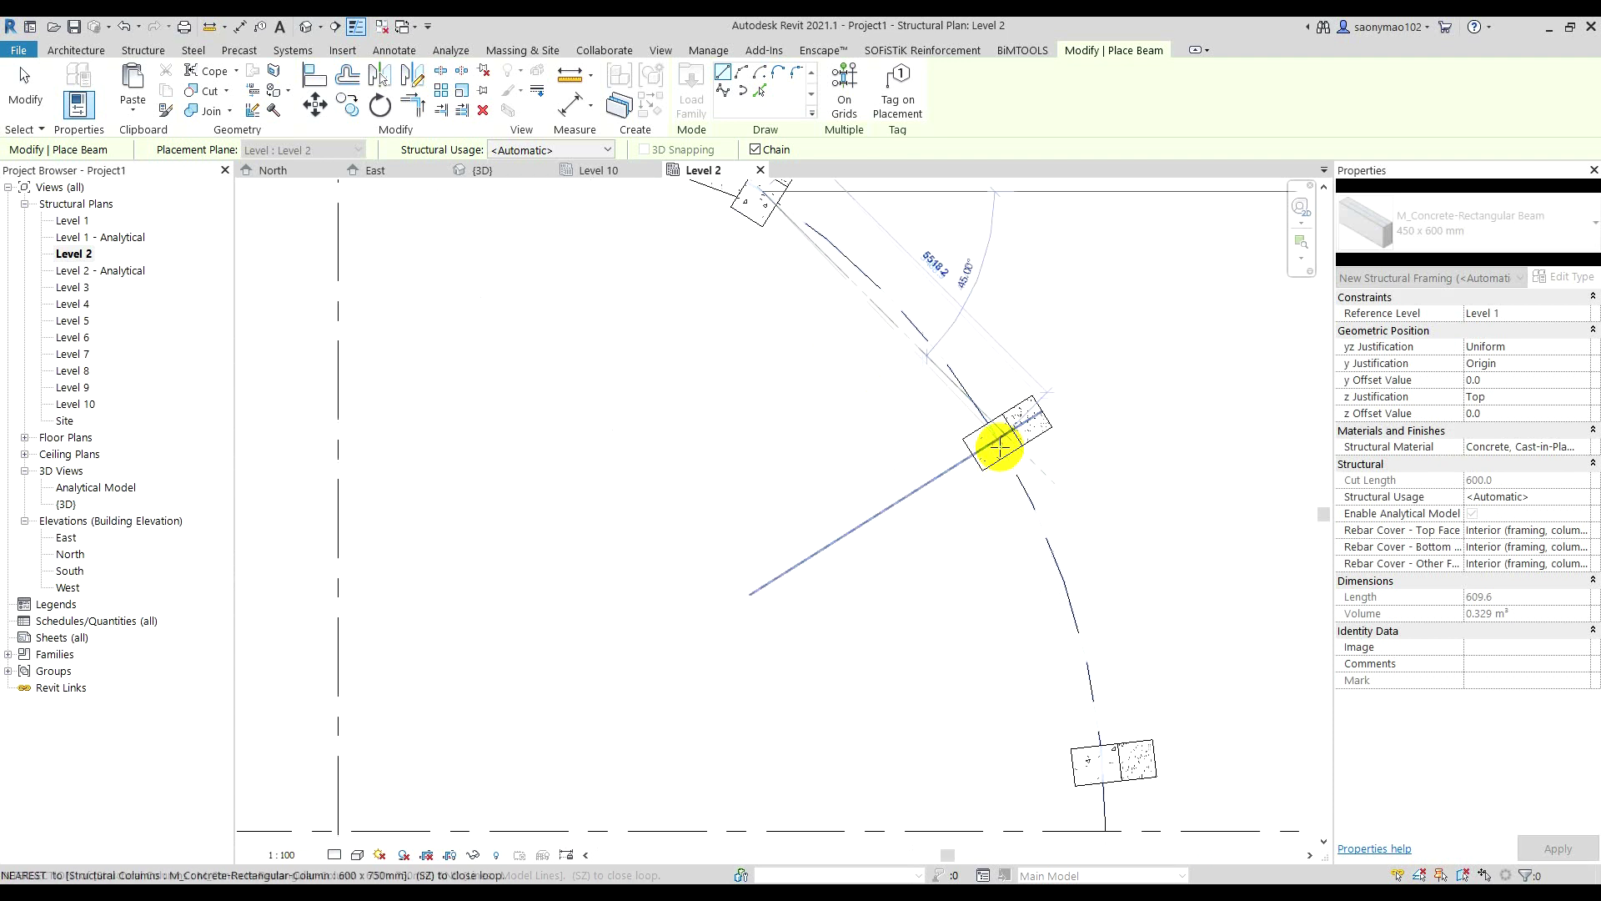
click(992, 444)
scroll(1042, 455, down, 1)
scroll(1019, 547, up, 1)
scroll(1030, 518, up, 1)
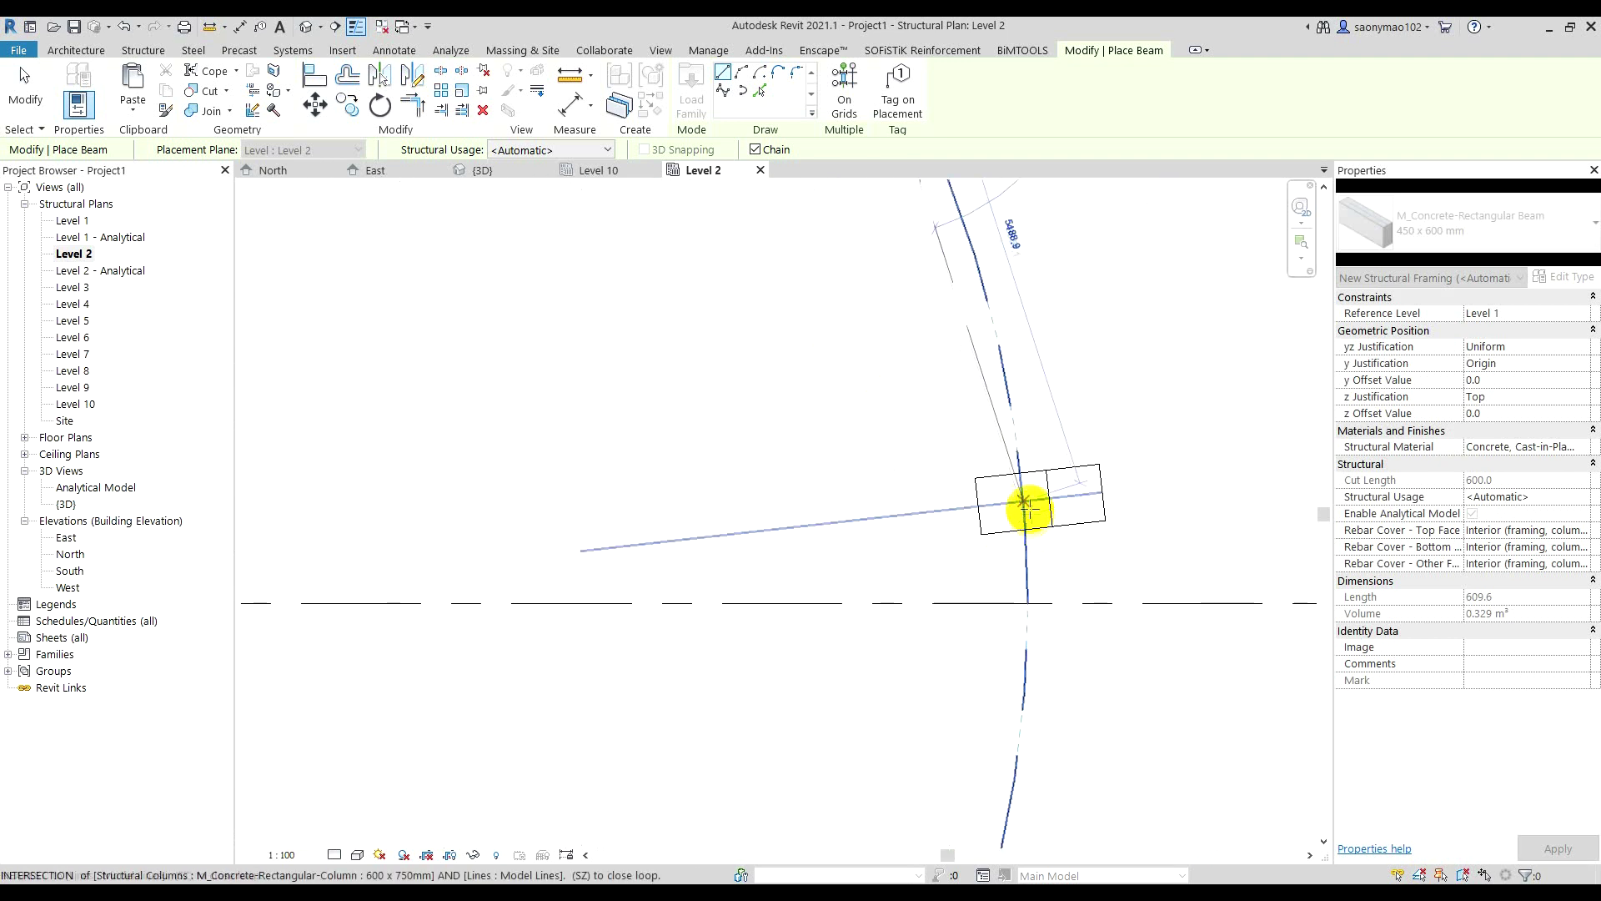
click(1024, 505)
scroll(1040, 500, down, 1)
scroll(1037, 582, down, 1)
scroll(1047, 579, up, 1)
scroll(1053, 542, up, 1)
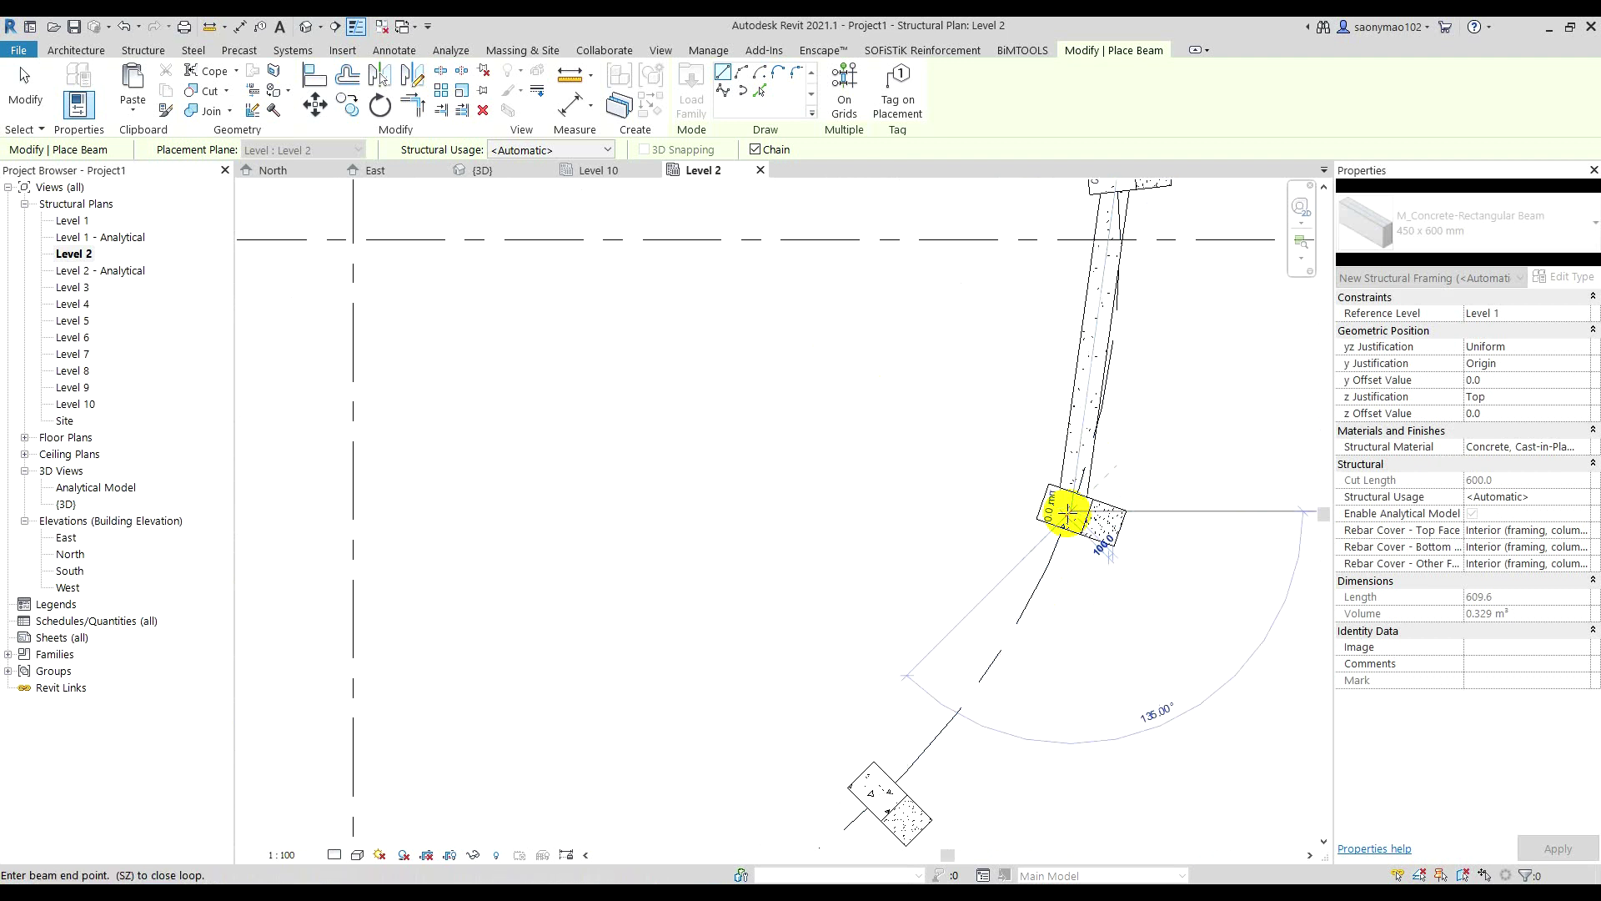
- Chain beams through the remaining columns to close the Level 2 beam ring
click(1067, 513)
scroll(1126, 467, down, 1)
scroll(1098, 572, up, 1)
scroll(1099, 559, up, 1)
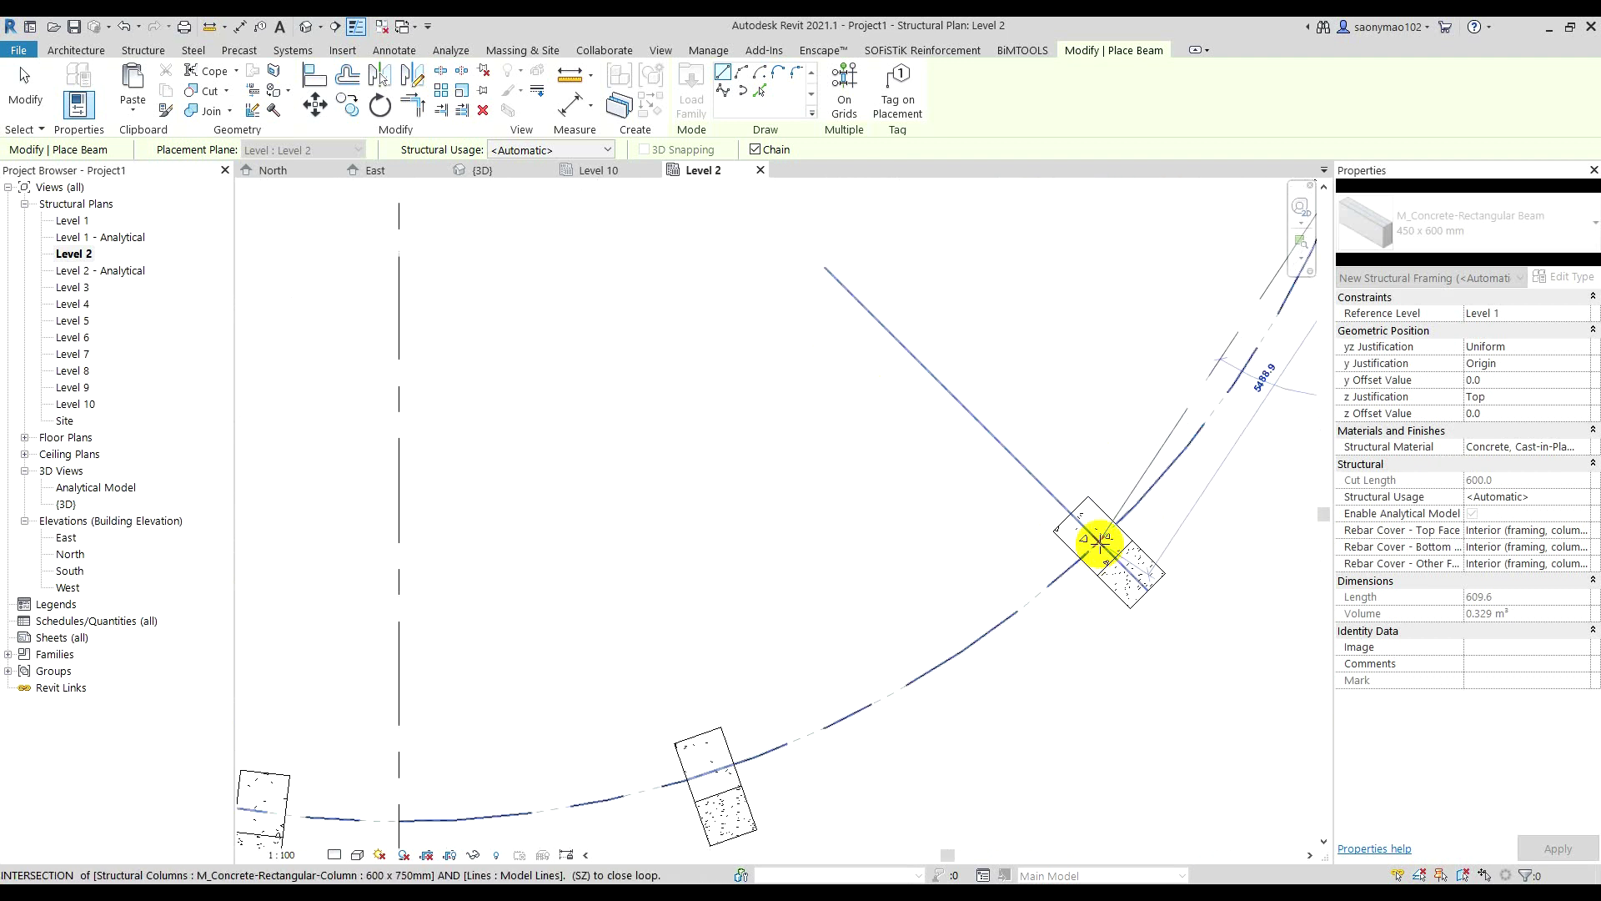
click(1101, 542)
scroll(1043, 592, down, 1)
scroll(992, 651, up, 1)
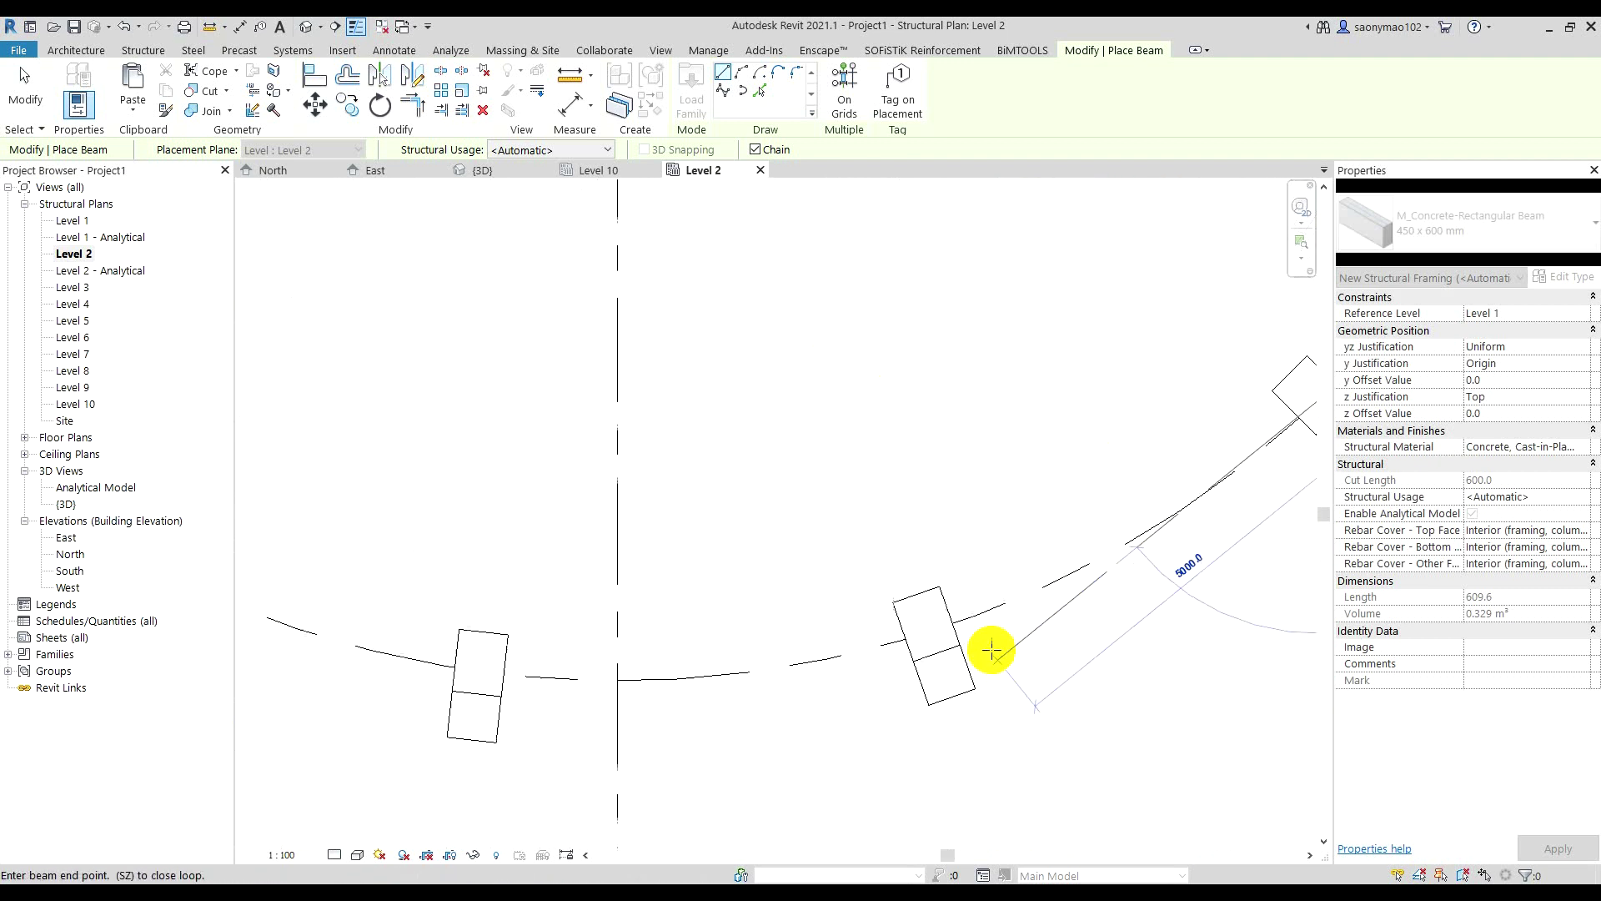
click(928, 631)
scroll(829, 647, down, 1)
scroll(796, 669, up, 1)
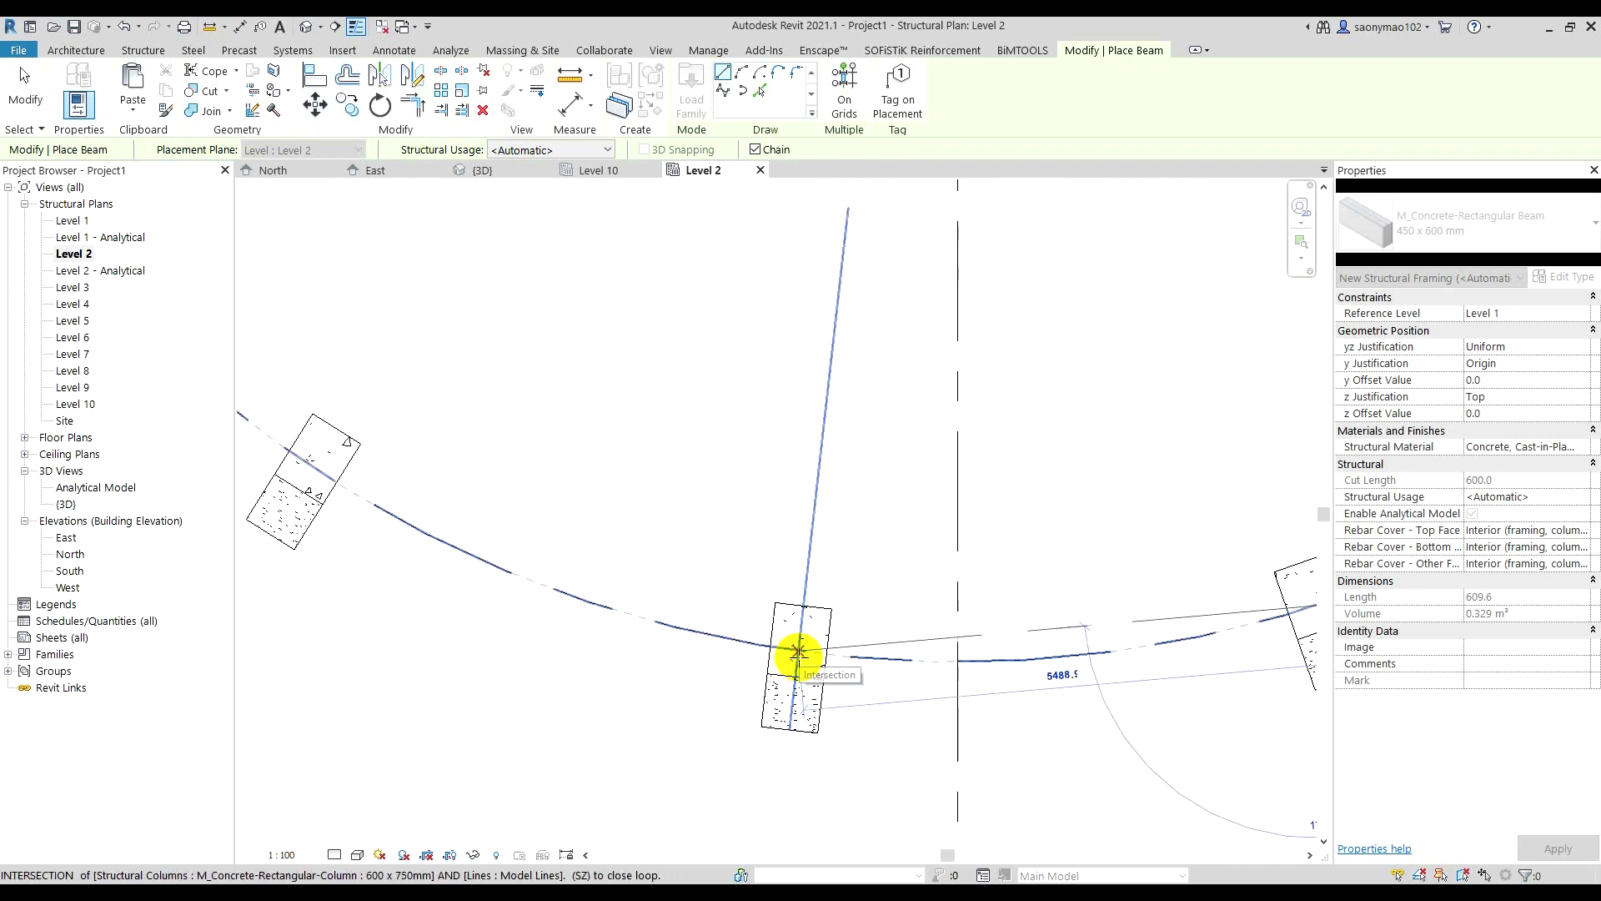
click(798, 651)
scroll(876, 652, down, 1)
scroll(917, 708, up, 1)
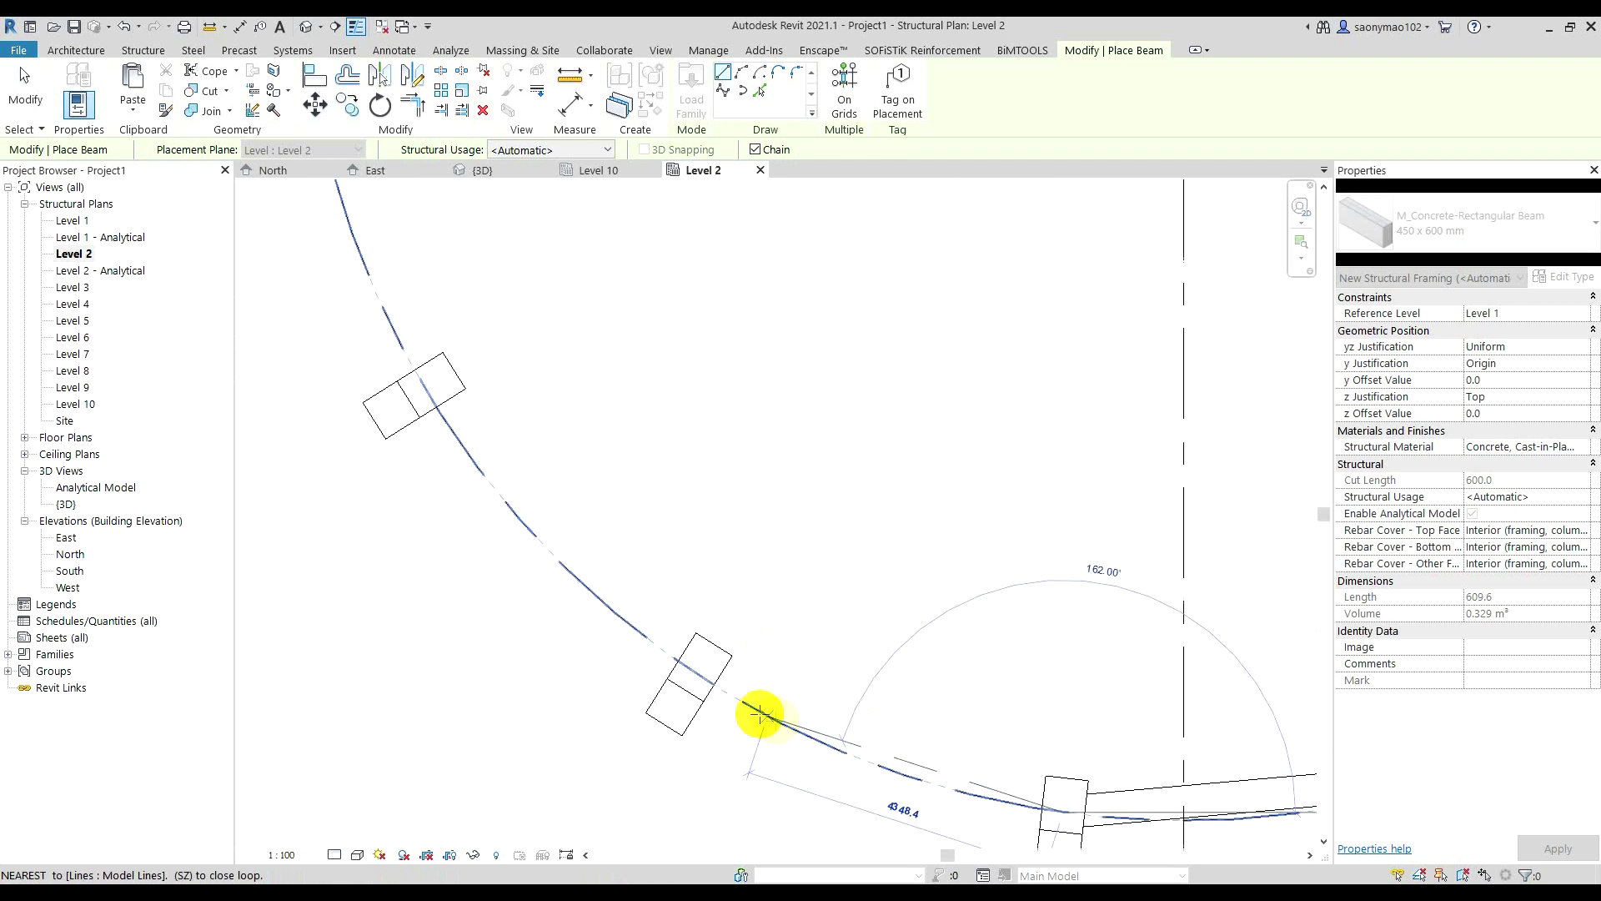
click(692, 671)
scroll(690, 666, down, 1)
scroll(767, 759, up, 1)
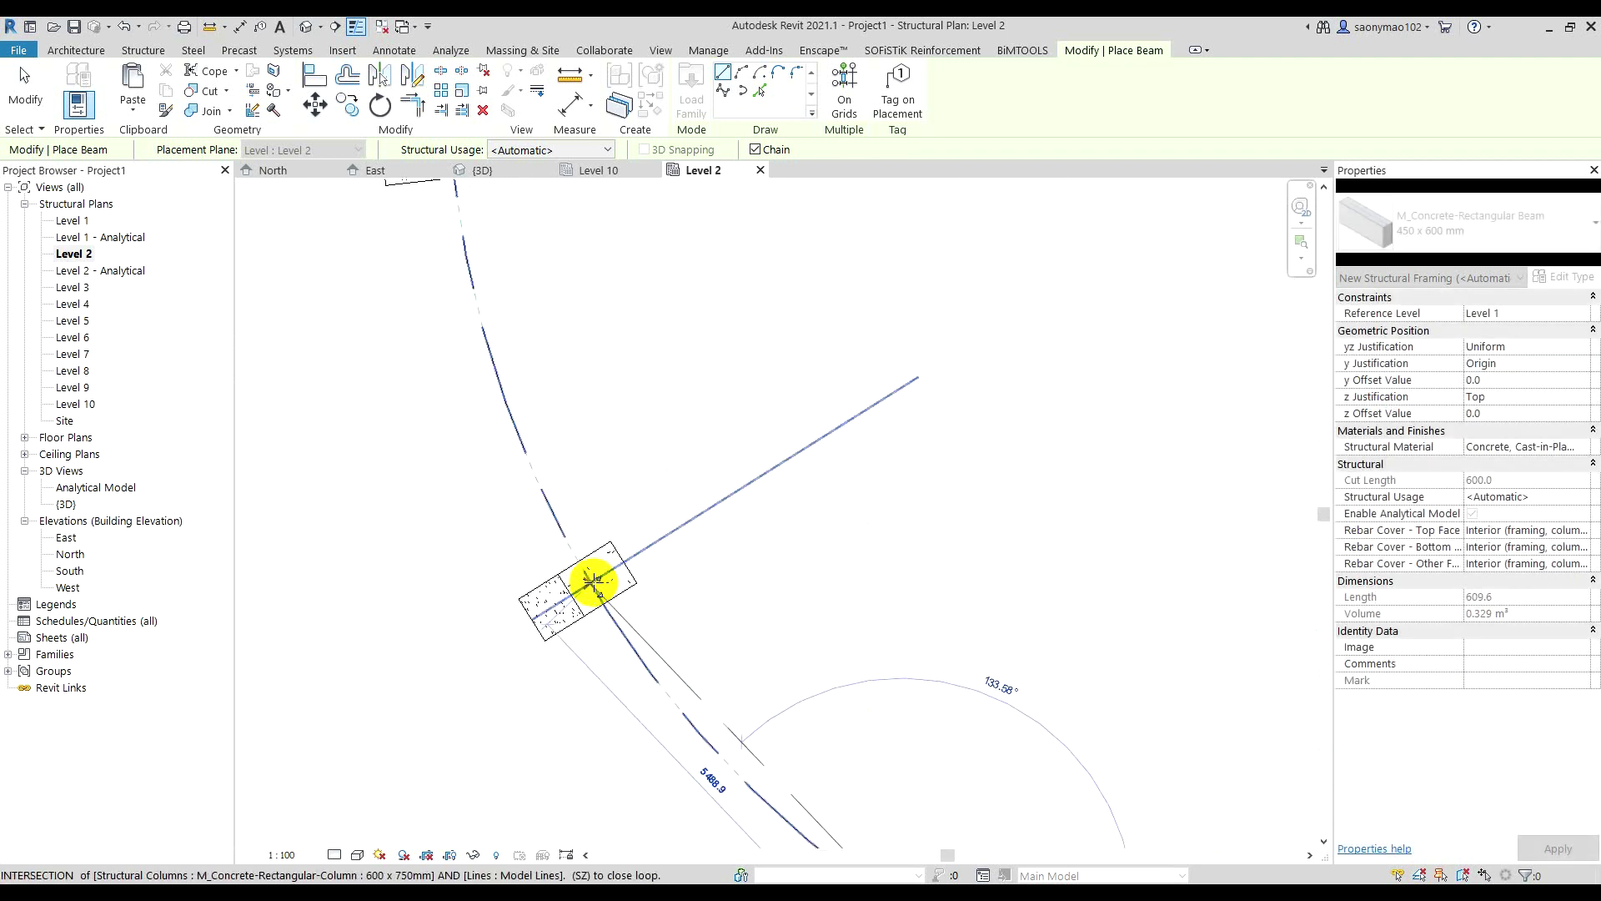
scroll(592, 582, down, 1)
scroll(572, 528, up, 1)
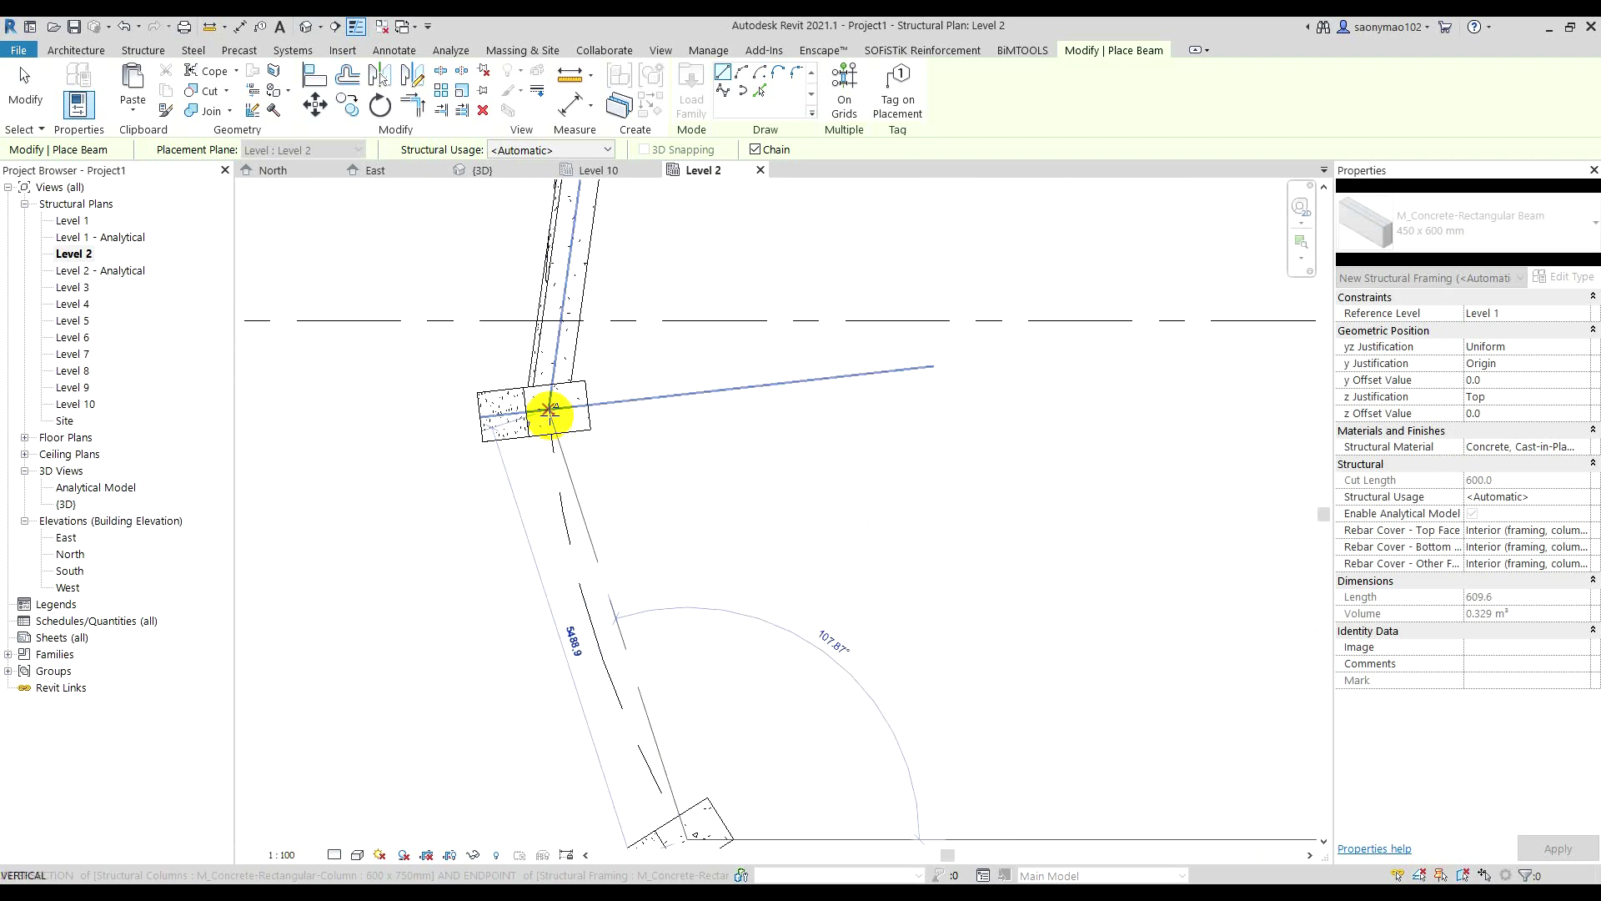
click(549, 410)
key(Escape)
- Select all 14 ring beams with Select All Instances > Visible in View
scroll(534, 500, down, 2)
scroll(567, 517, down, 2)
key(Escape)
key(Escape)
right_click(597, 414)
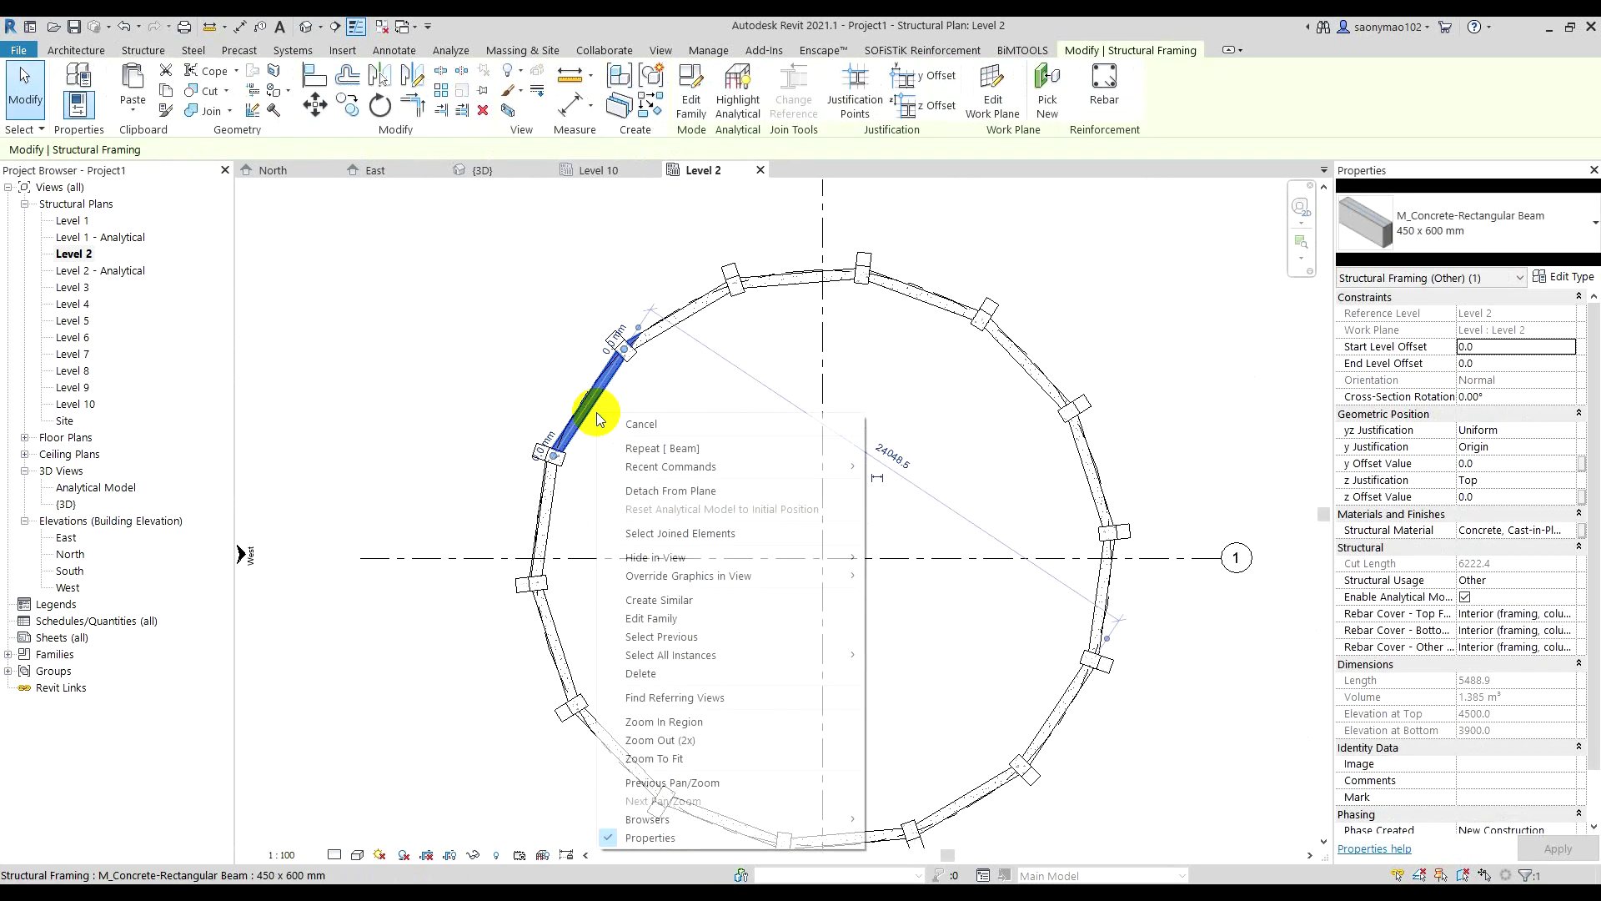
click(914, 657)
click(1497, 392)
text(-6)
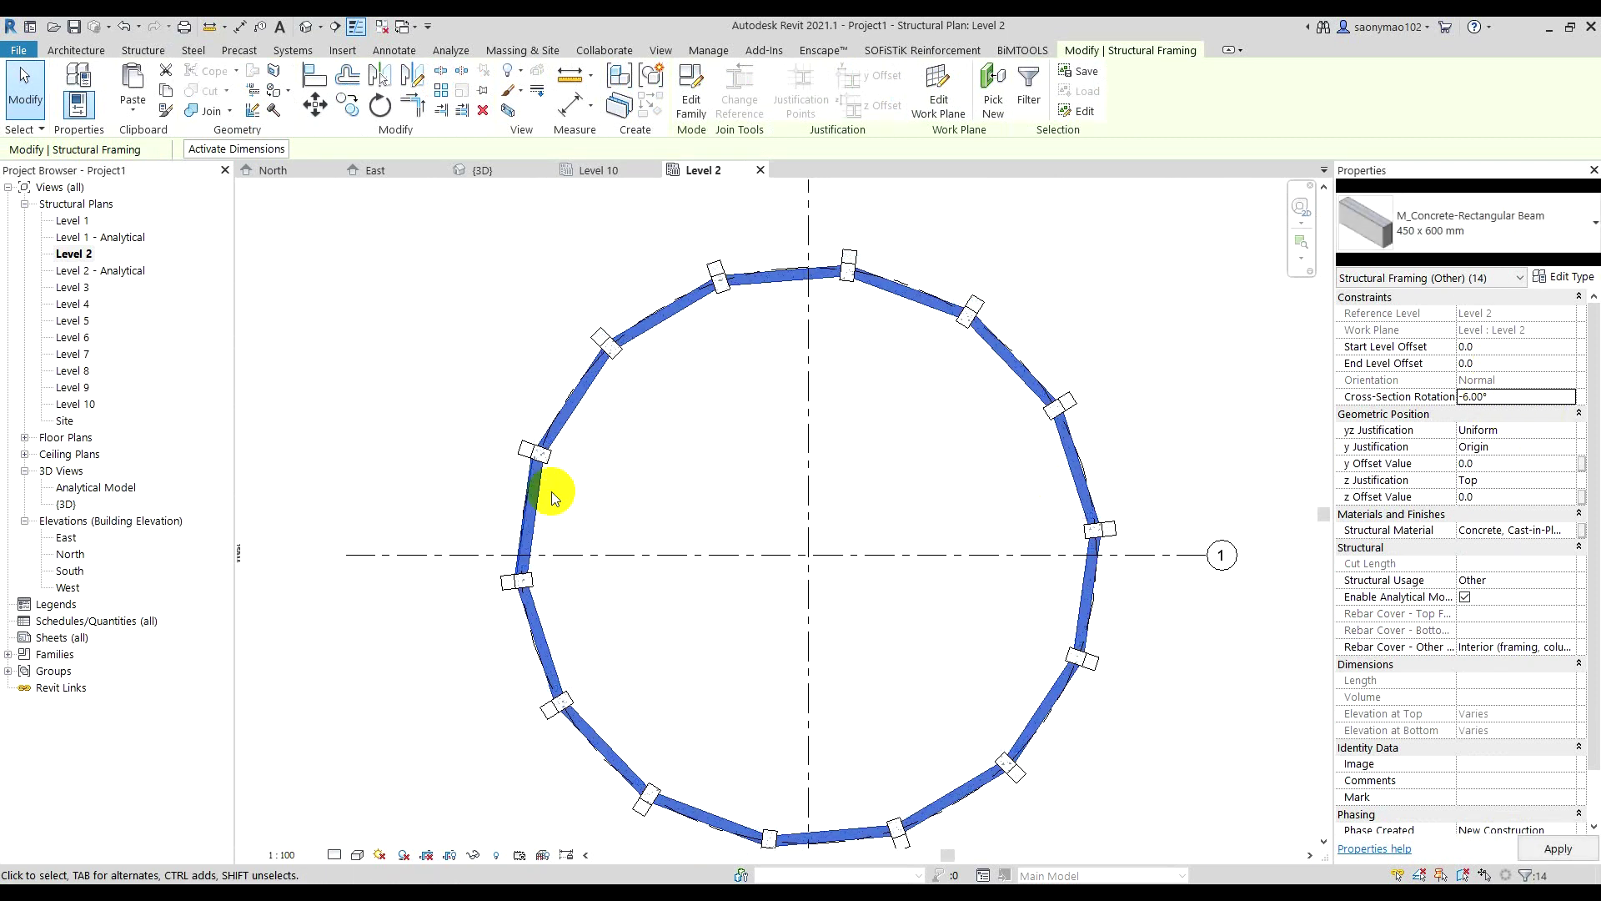
- Deselect the rotated ring beams and inspect the lower ring in the 3D view
click(712, 462)
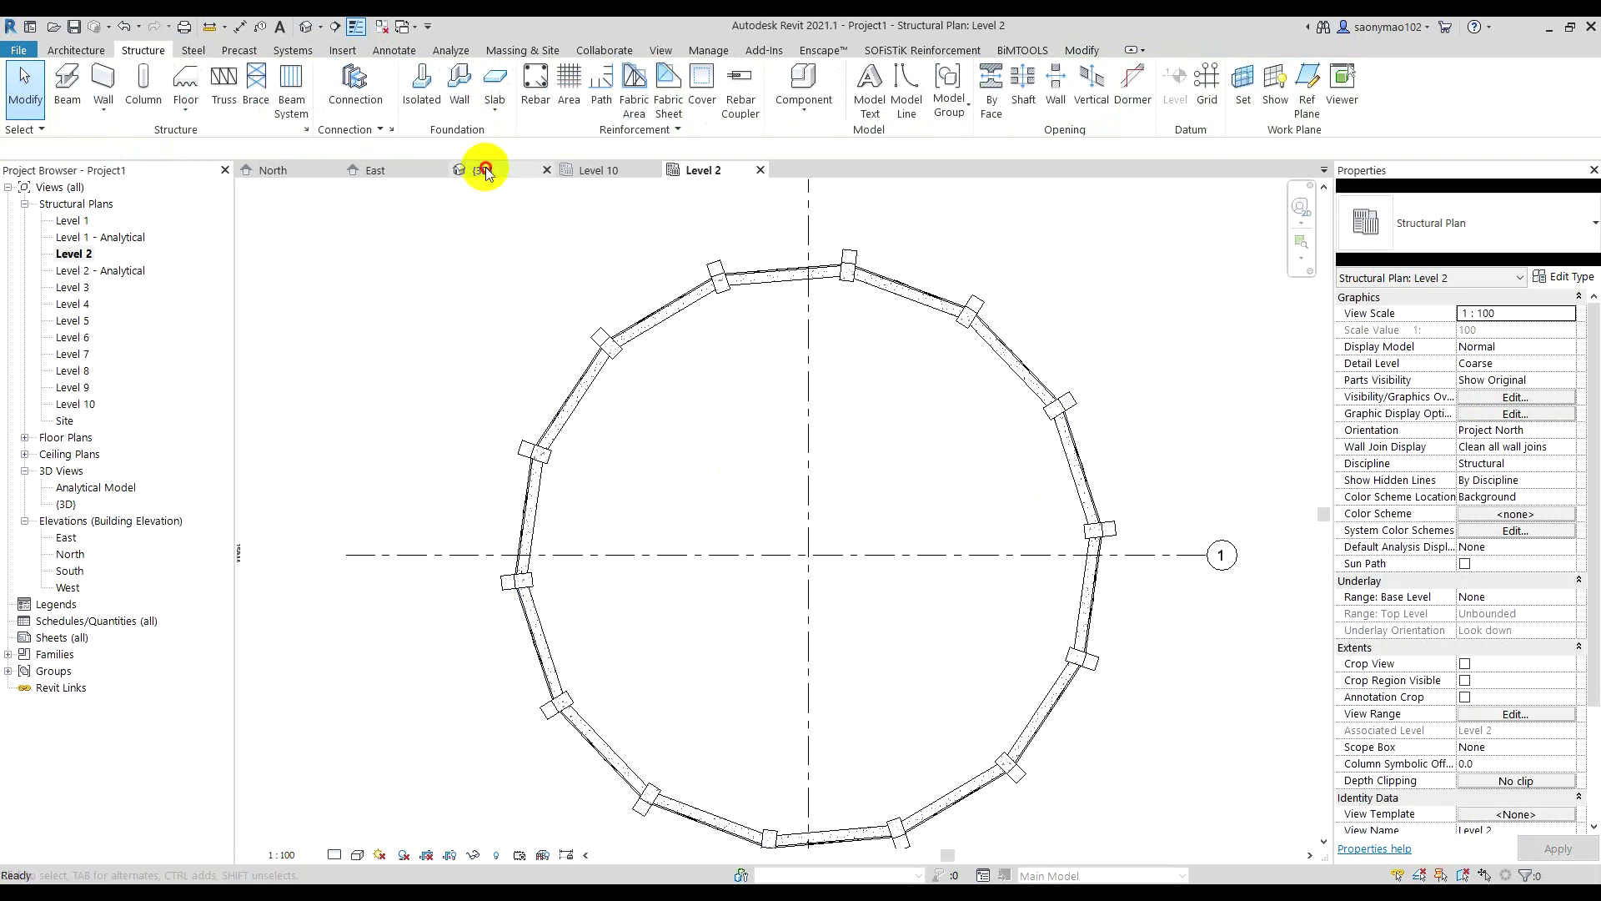
click(486, 170)
mouse_move(733, 733)
middle_down()
mouse_move(757, 692)
mouse_move(715, 653)
mouse_move(751, 614)
mouse_move(828, 643)
mouse_move(824, 686)
mouse_move(762, 690)
middle_up()
scroll(758, 752, up, 3)
scroll(732, 728, up, 3)
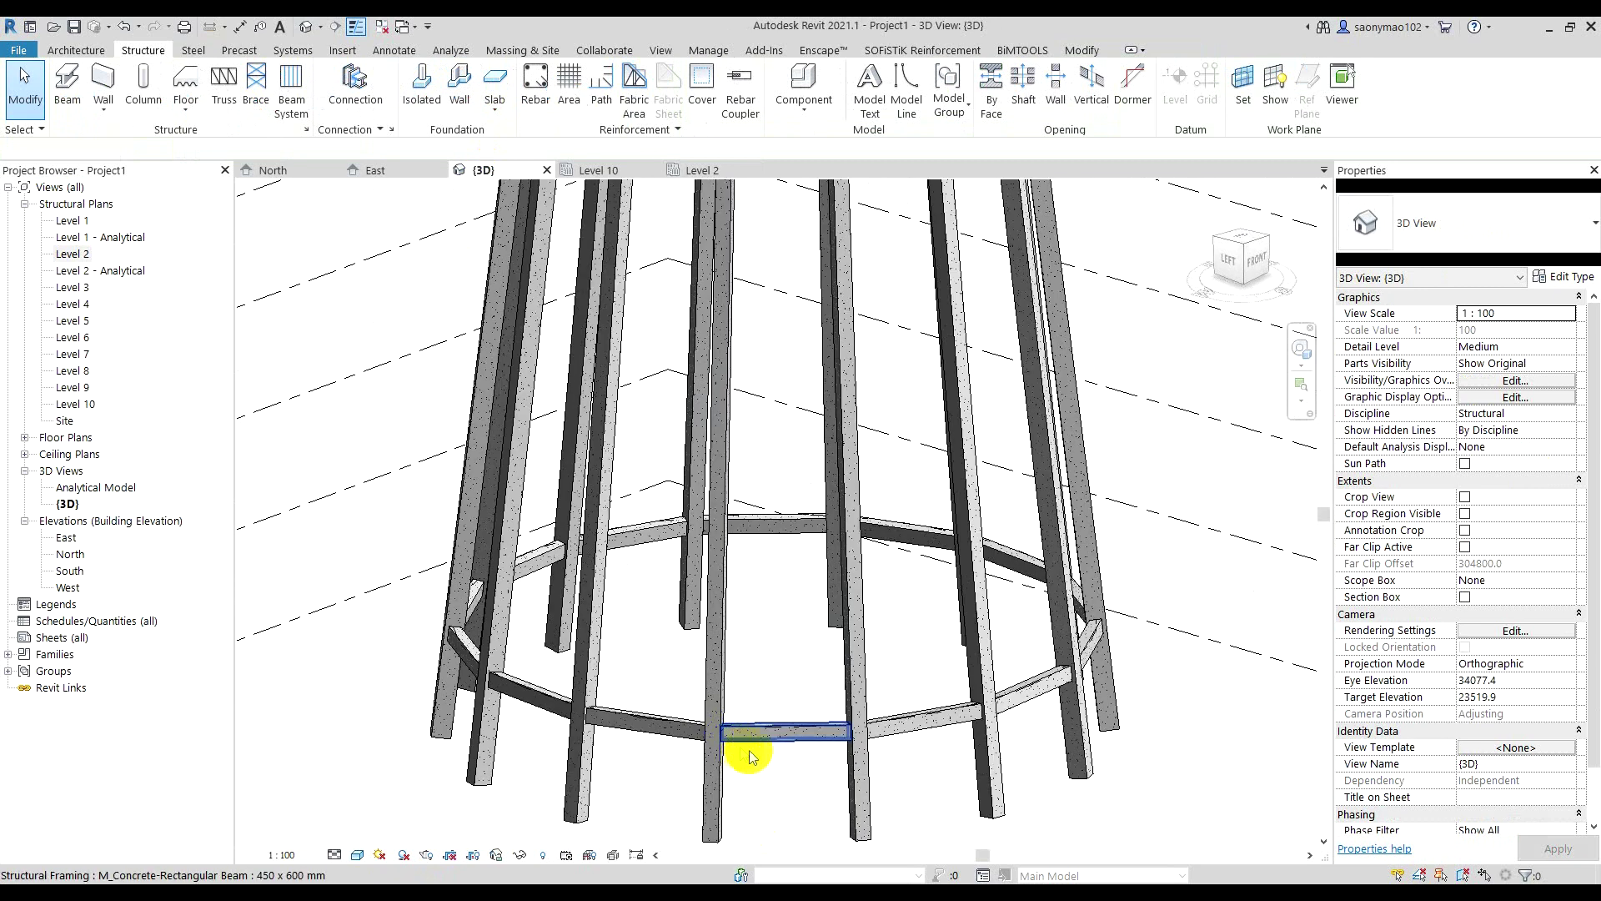
scroll(750, 757, down, 3)
mouse_move(823, 768)
shift+middle_down()
mouse_move(614, 697)
mouse_move(475, 726)
mouse_move(556, 728)
mouse_move(501, 734)
mouse_move(716, 823)
mouse_move(844, 789)
shift+middle_up()
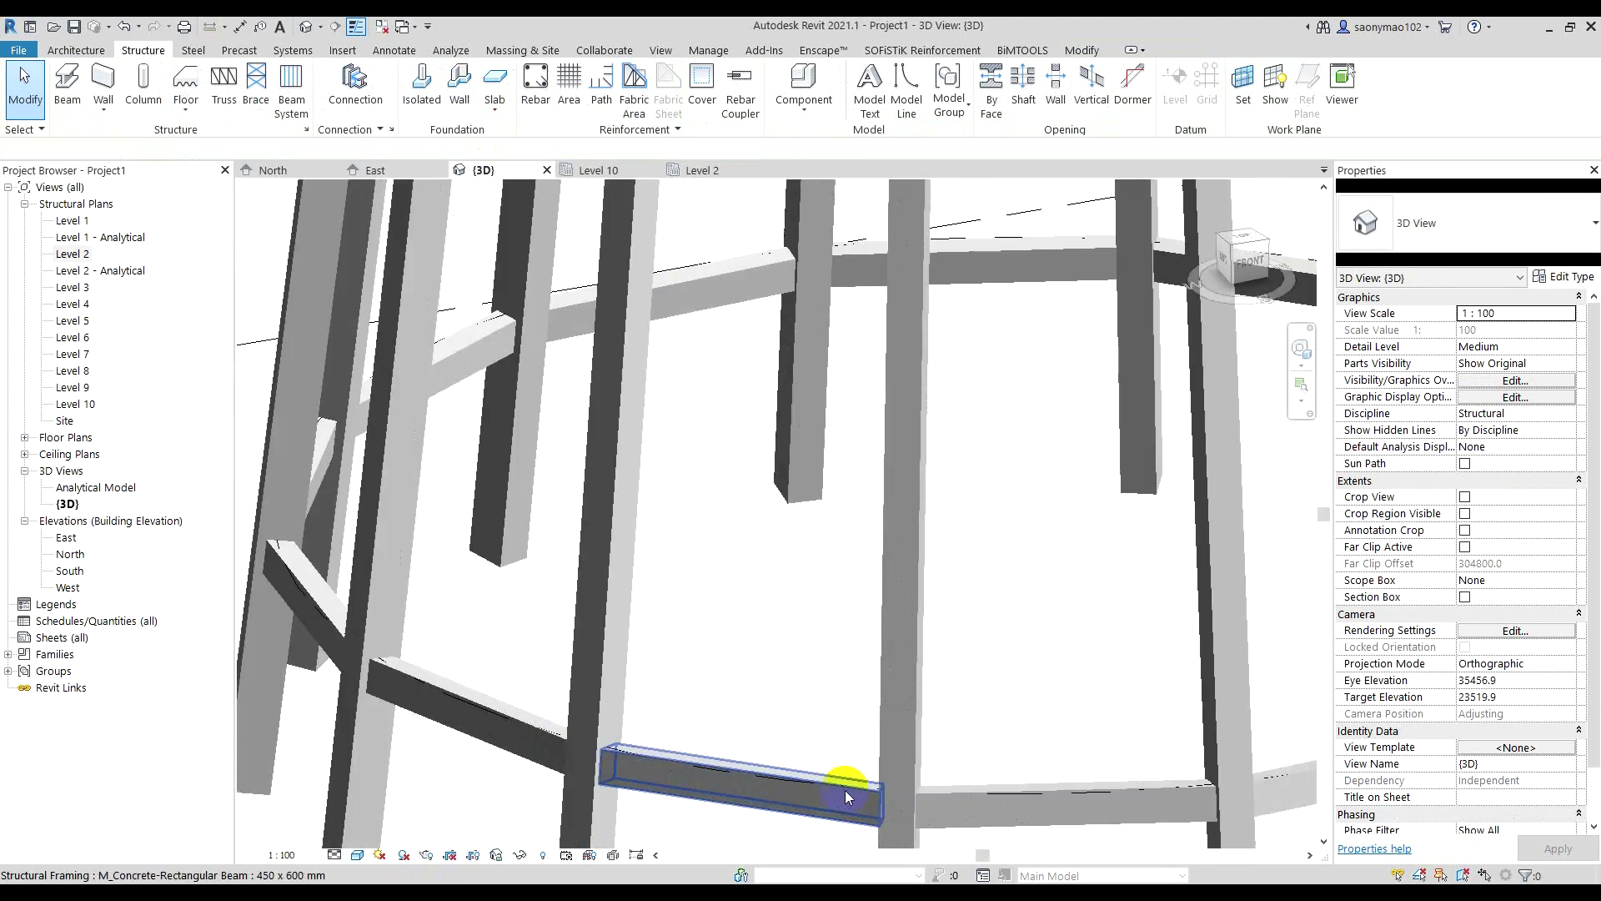
- Delete the guide model line running along the Level 2 beam ring
click(1038, 803)
key(Delete)
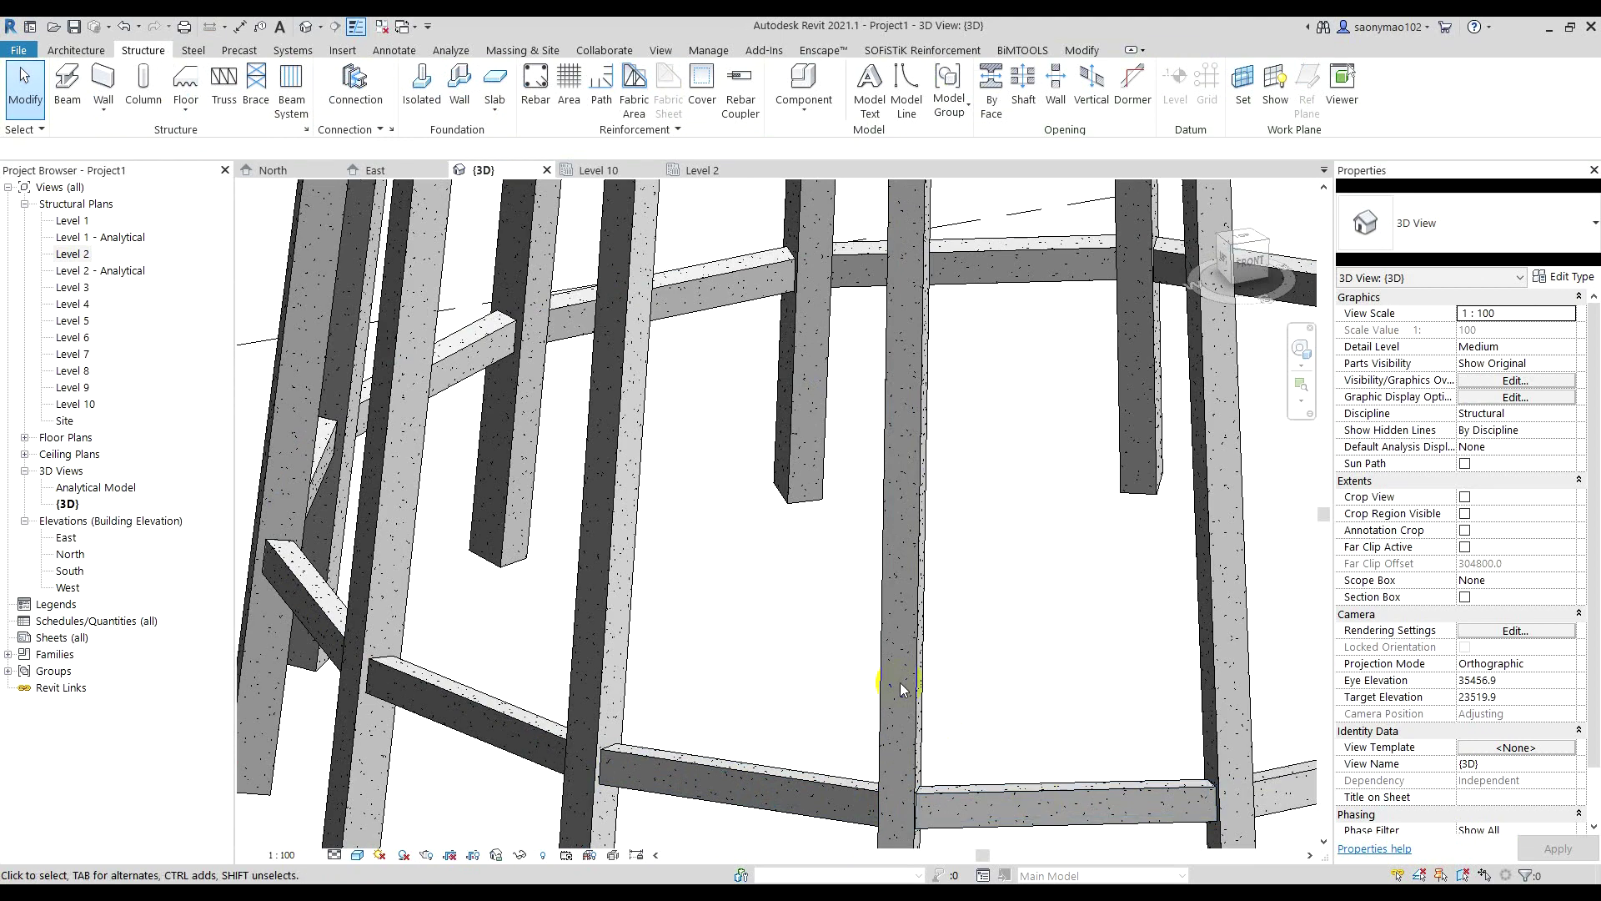
scroll(901, 689, down, 3)
mouse_move(899, 684)
shift+middle_down()
mouse_move(869, 697)
mouse_move(972, 698)
mouse_move(837, 629)
mouse_move(868, 700)
mouse_move(886, 689)
mouse_move(873, 677)
shift+middle_up()
scroll(972, 698, down, 3)
scroll(873, 677, down, 1)
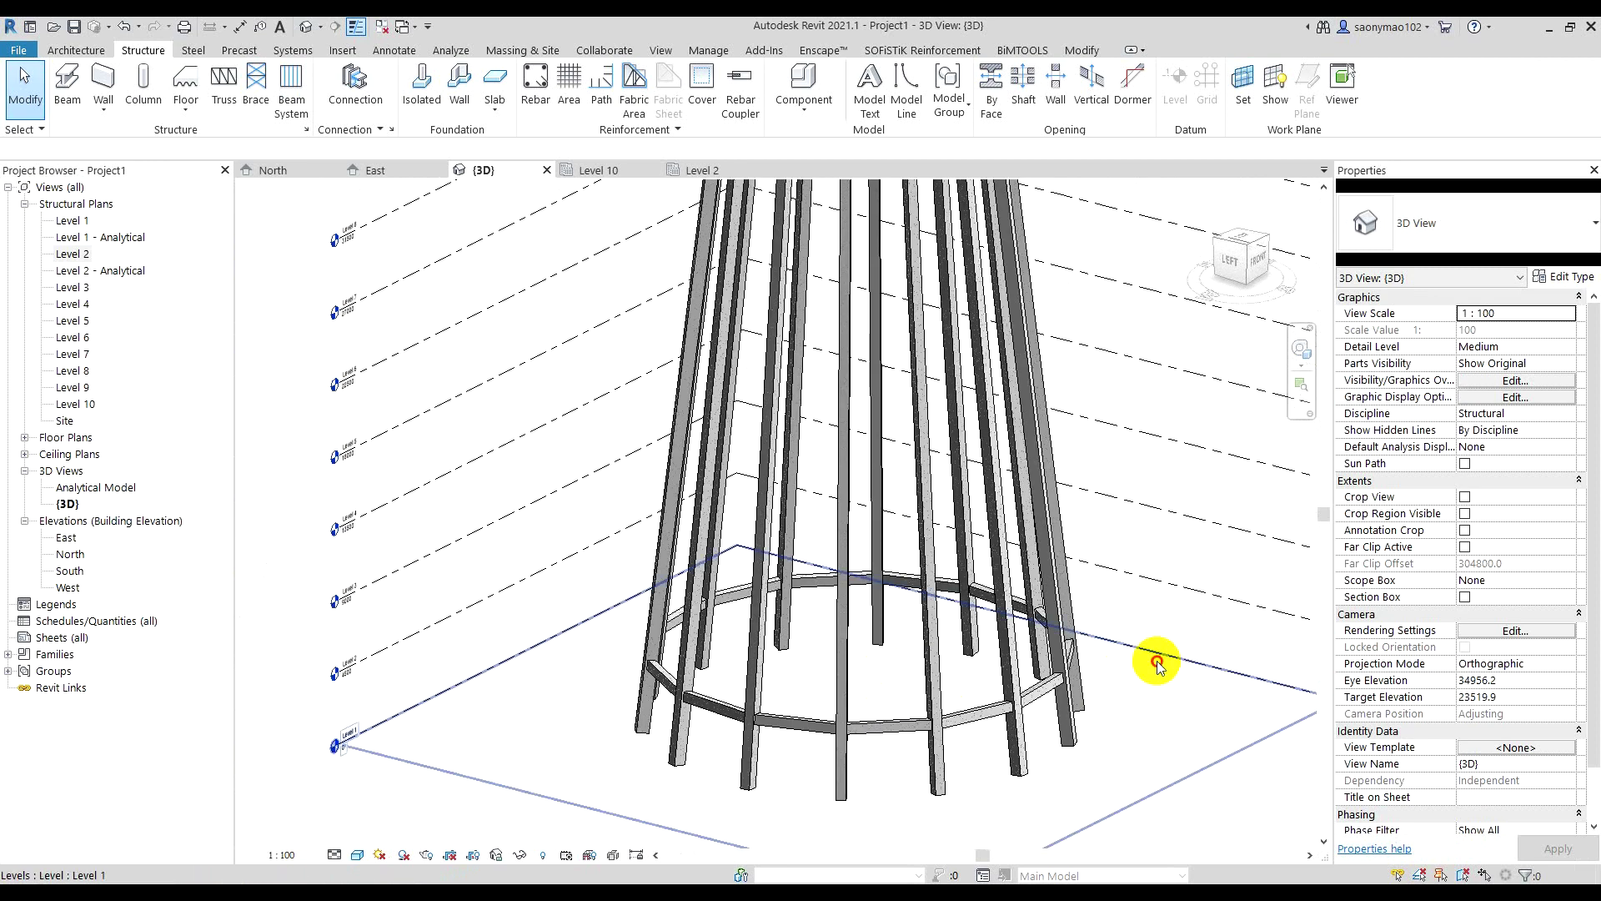
click(1157, 663)
shift+middle_drag(1047, 690, 982, 695)
- Orbit and zoom the 3D view to inspect the finished beam ring from the left
click(395, 717)
mouse_move(483, 709)
shift+middle_down()
mouse_move(714, 679)
mouse_move(710, 735)
mouse_move(909, 725)
mouse_move(697, 726)
mouse_move(561, 689)
mouse_move(568, 713)
shift+middle_up()
scroll(724, 721, up, 3)
scroll(570, 714, up, 1)
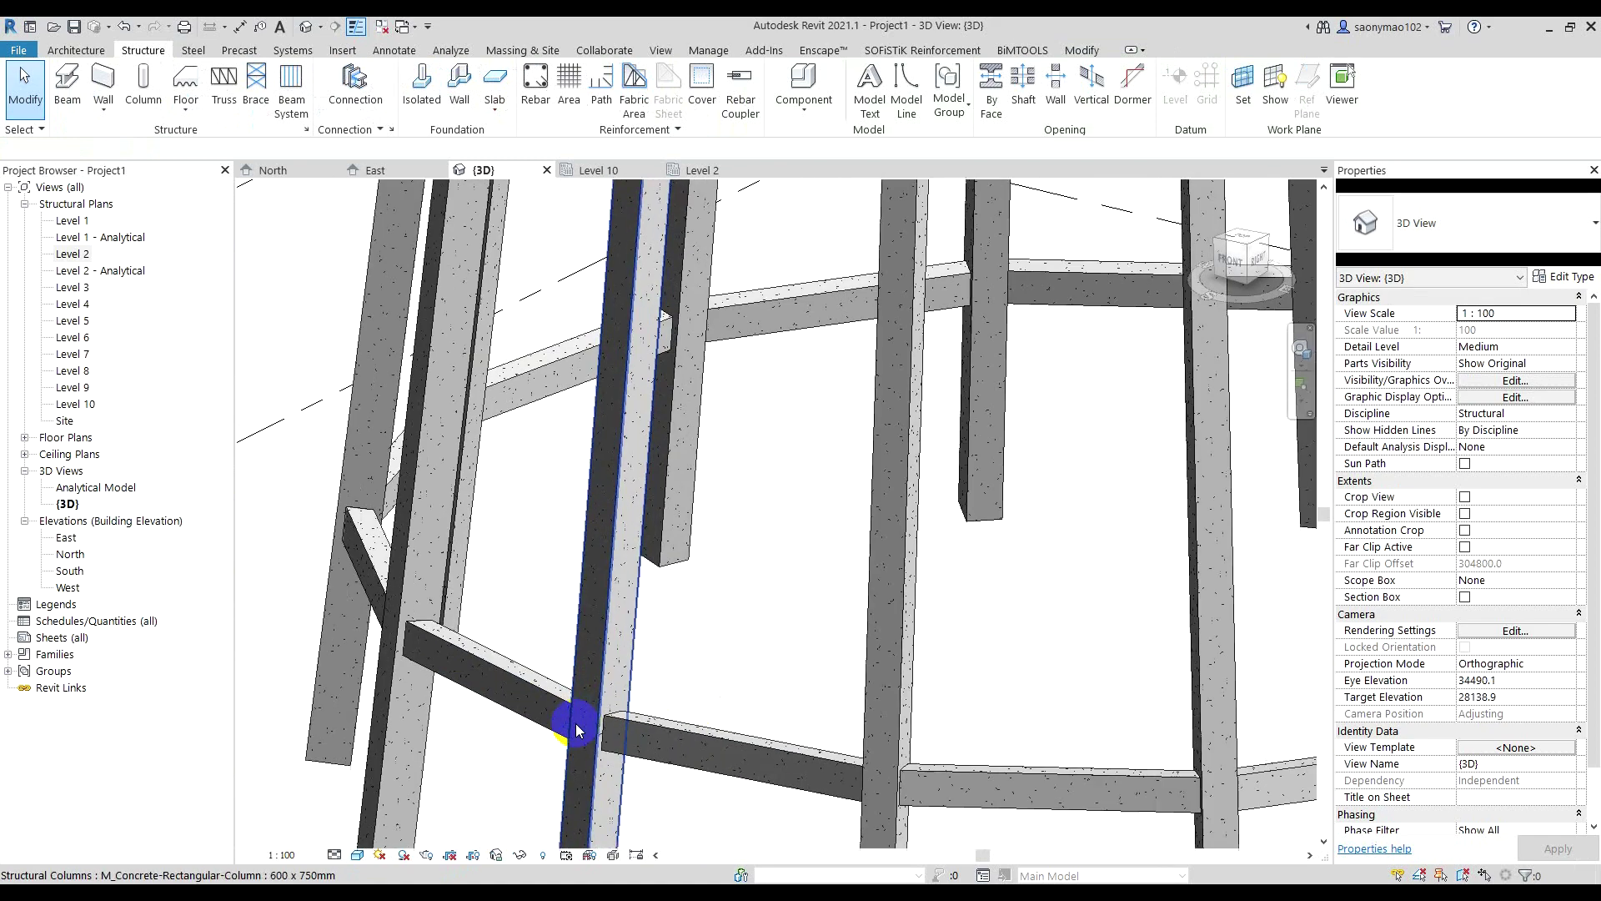
scroll(617, 715, down, 4)
scroll(717, 734, up, 2)
scroll(755, 759, up, 4)
scroll(768, 734, down, 2)
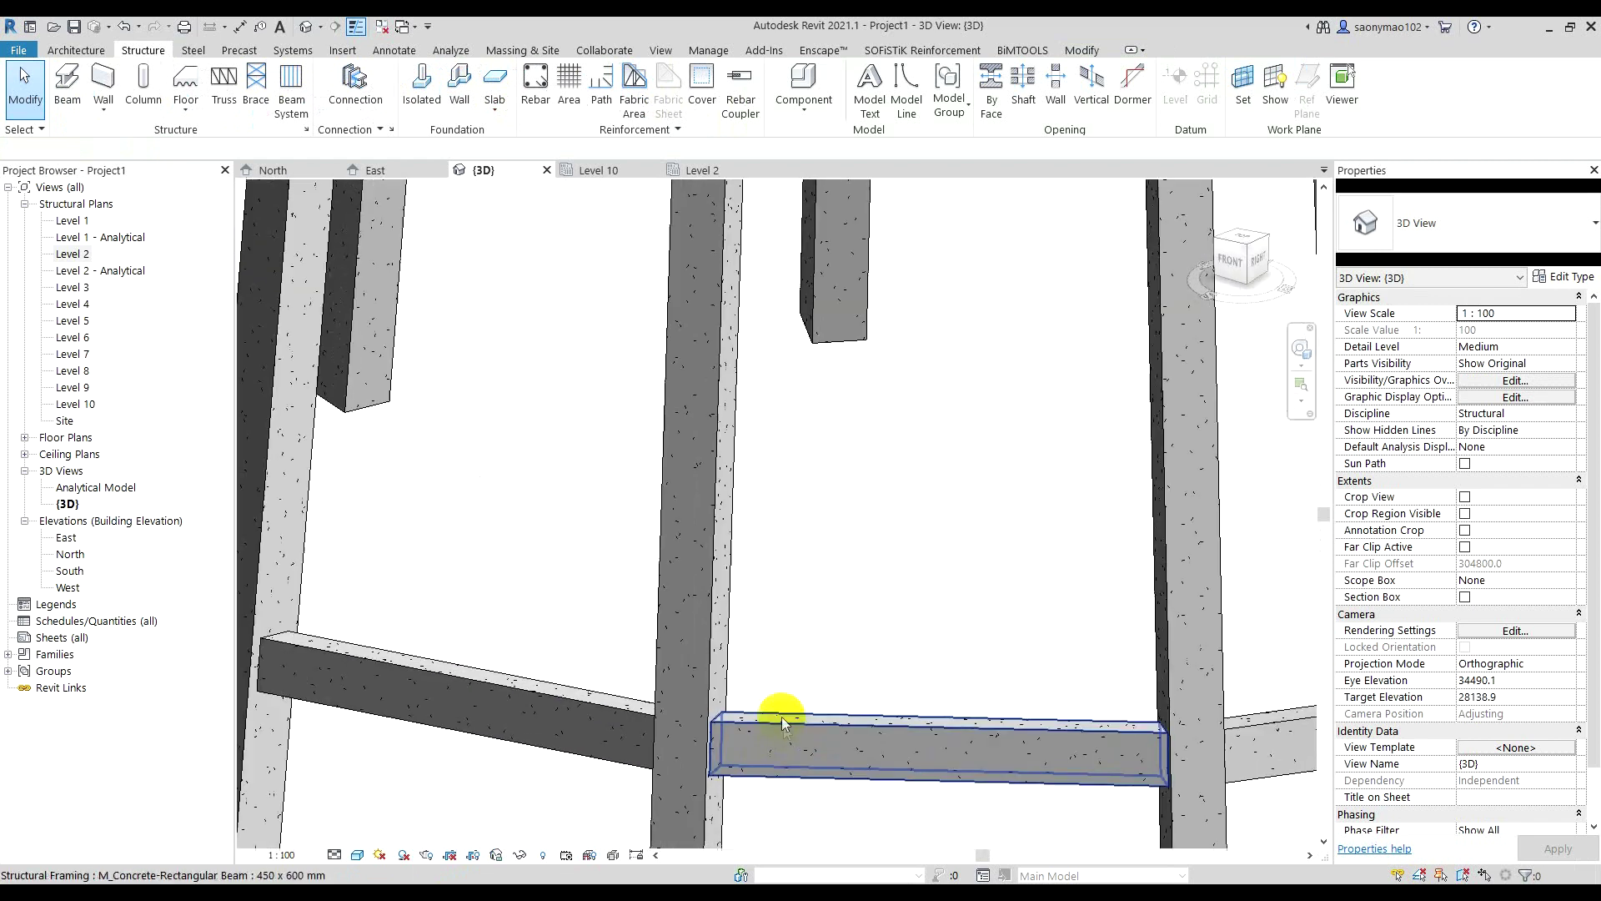
scroll(779, 713, down, 2)
scroll(751, 711, down, 2)
scroll(584, 714, down, 3)
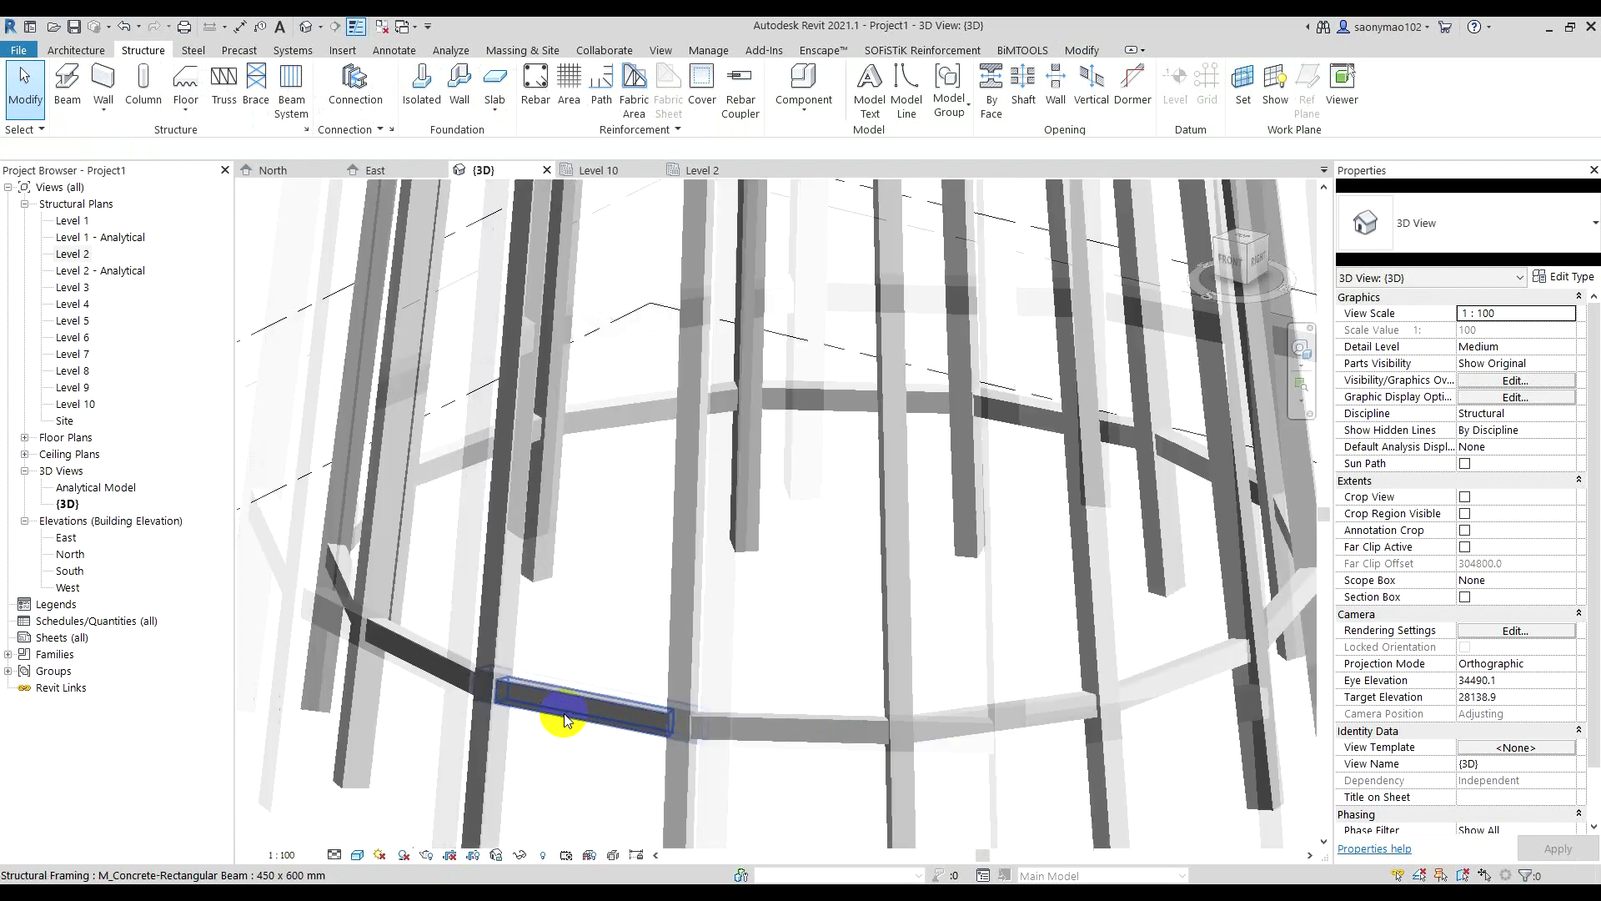
scroll(564, 715, down, 2)
scroll(601, 684, down, 2)
- Orbit and zoom around the whole water tower until the full tank is in view
scroll(701, 721, down, 3)
shift+middle_drag(706, 723, 689, 605)
scroll(700, 667, up, 2)
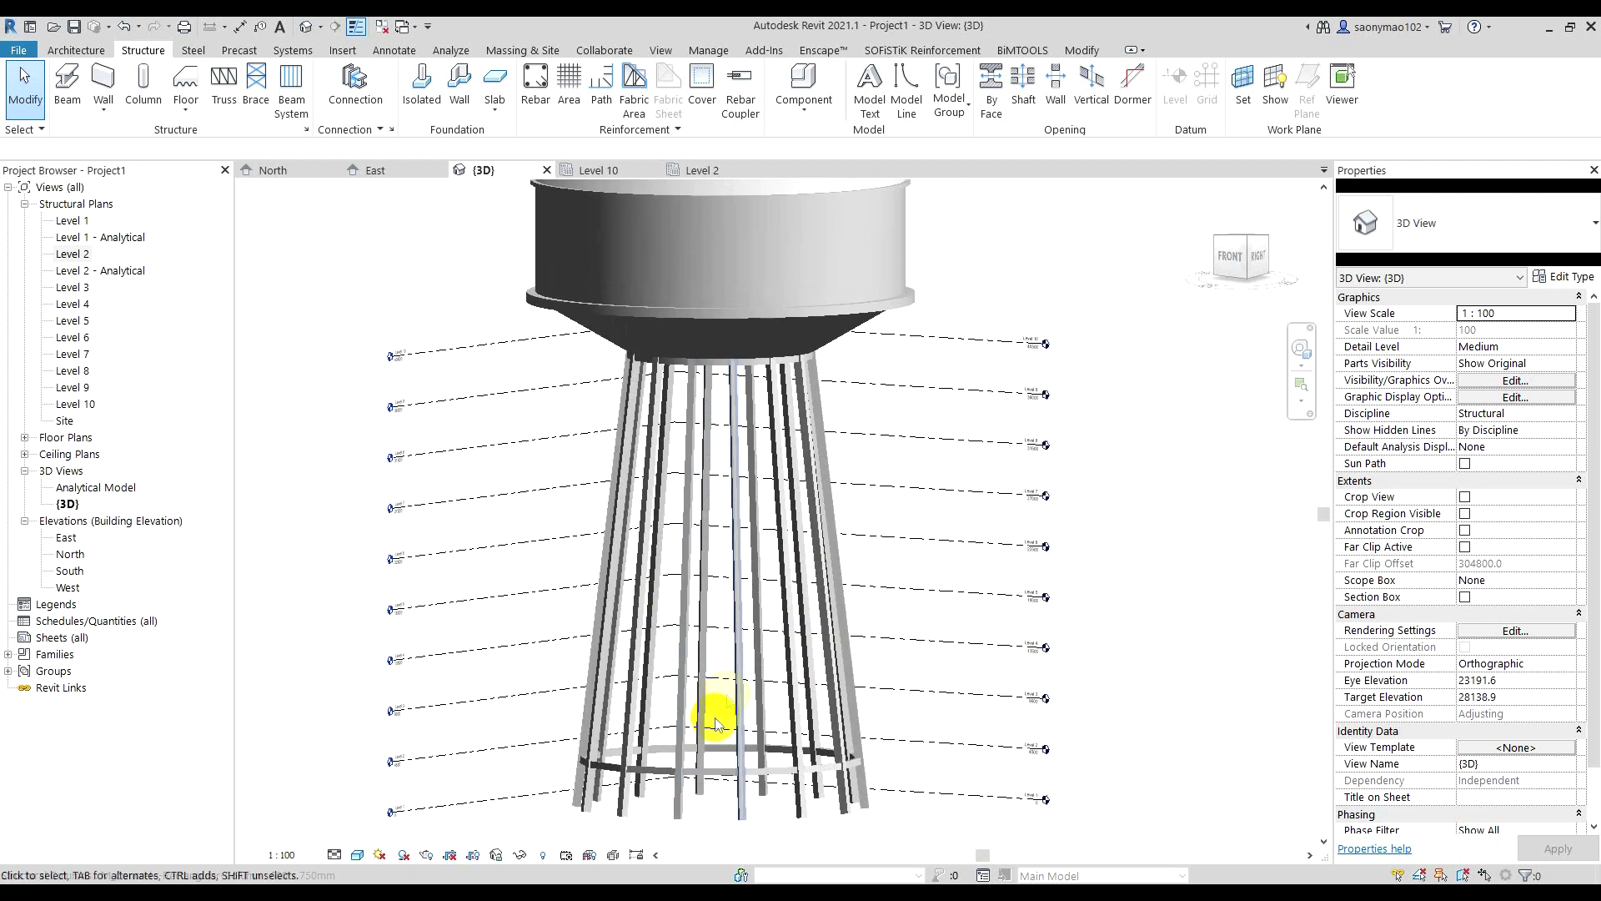
scroll(734, 751, up, 1)
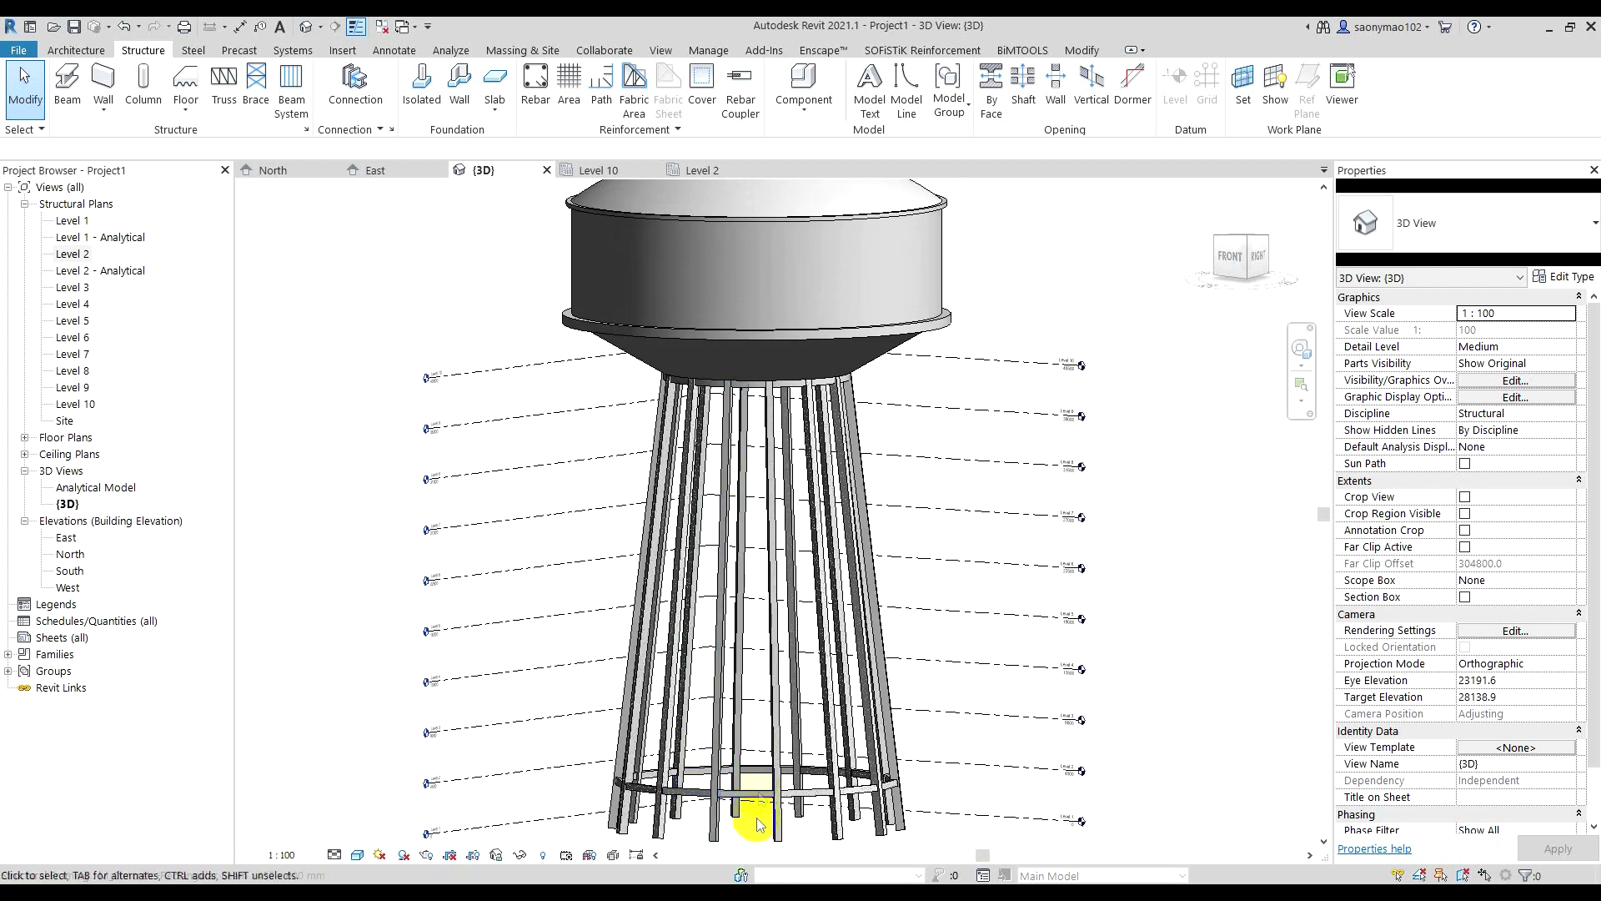
mouse_move(744, 546)
shift+middle_down()
mouse_move(690, 590)
mouse_move(808, 565)
mouse_move(679, 600)
mouse_move(681, 662)
shift+middle_up()
scroll(683, 663, up, 3)
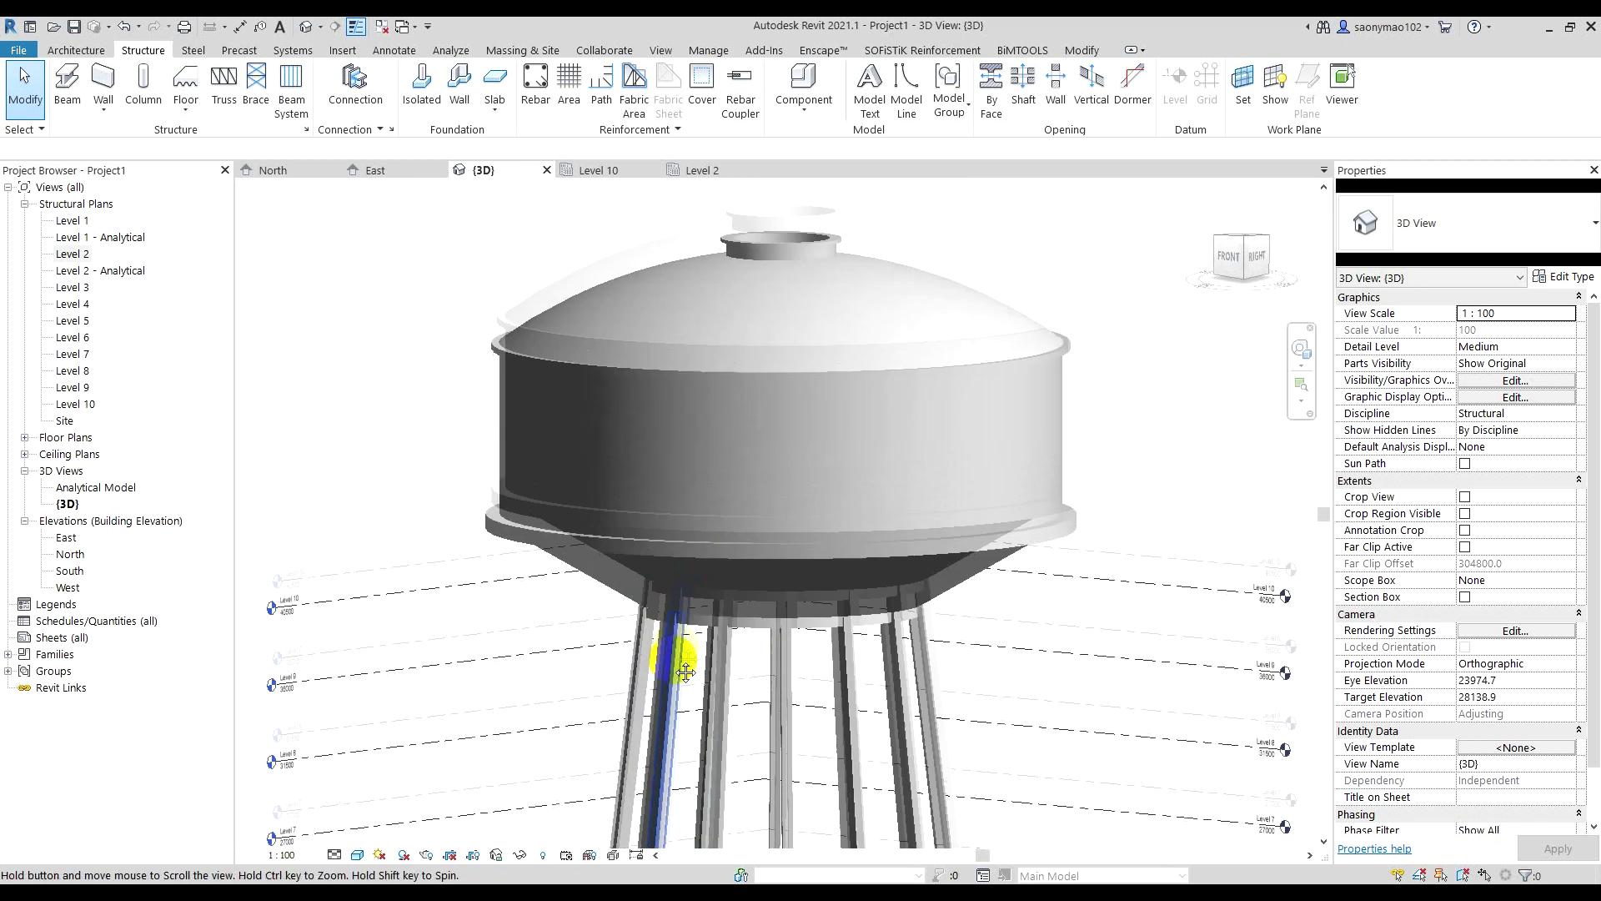
scroll(686, 671, down, 2)
mouse_move(679, 667)
middle_down()
mouse_move(715, 613)
mouse_move(705, 602)
middle_up()
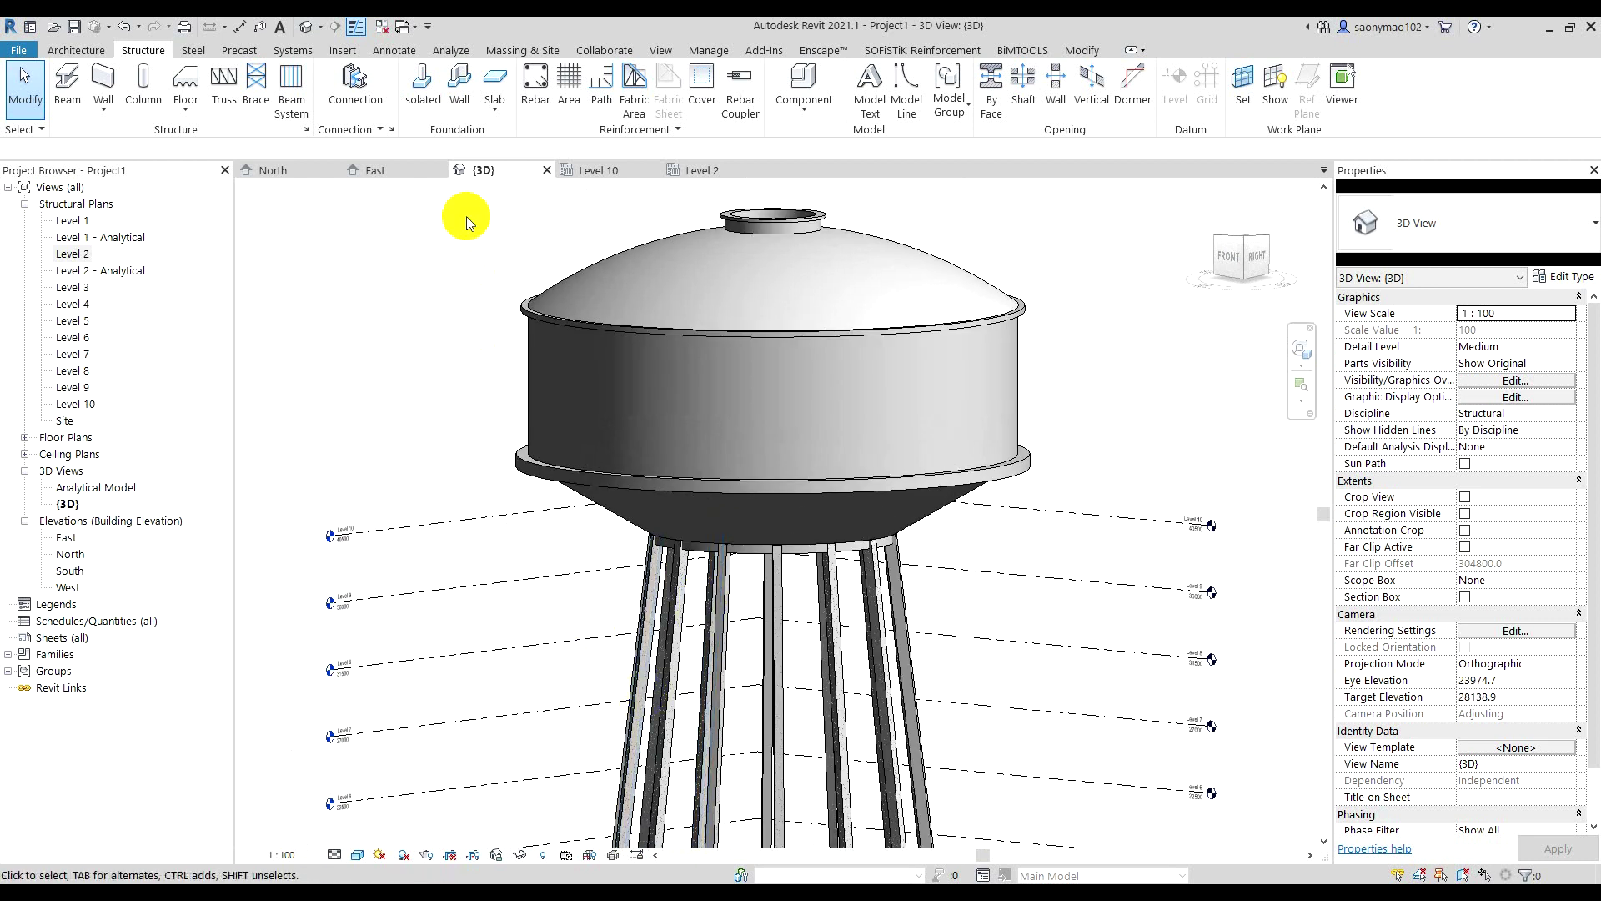
- Move from the East elevation to the North elevation and centre the tower
click(376, 175)
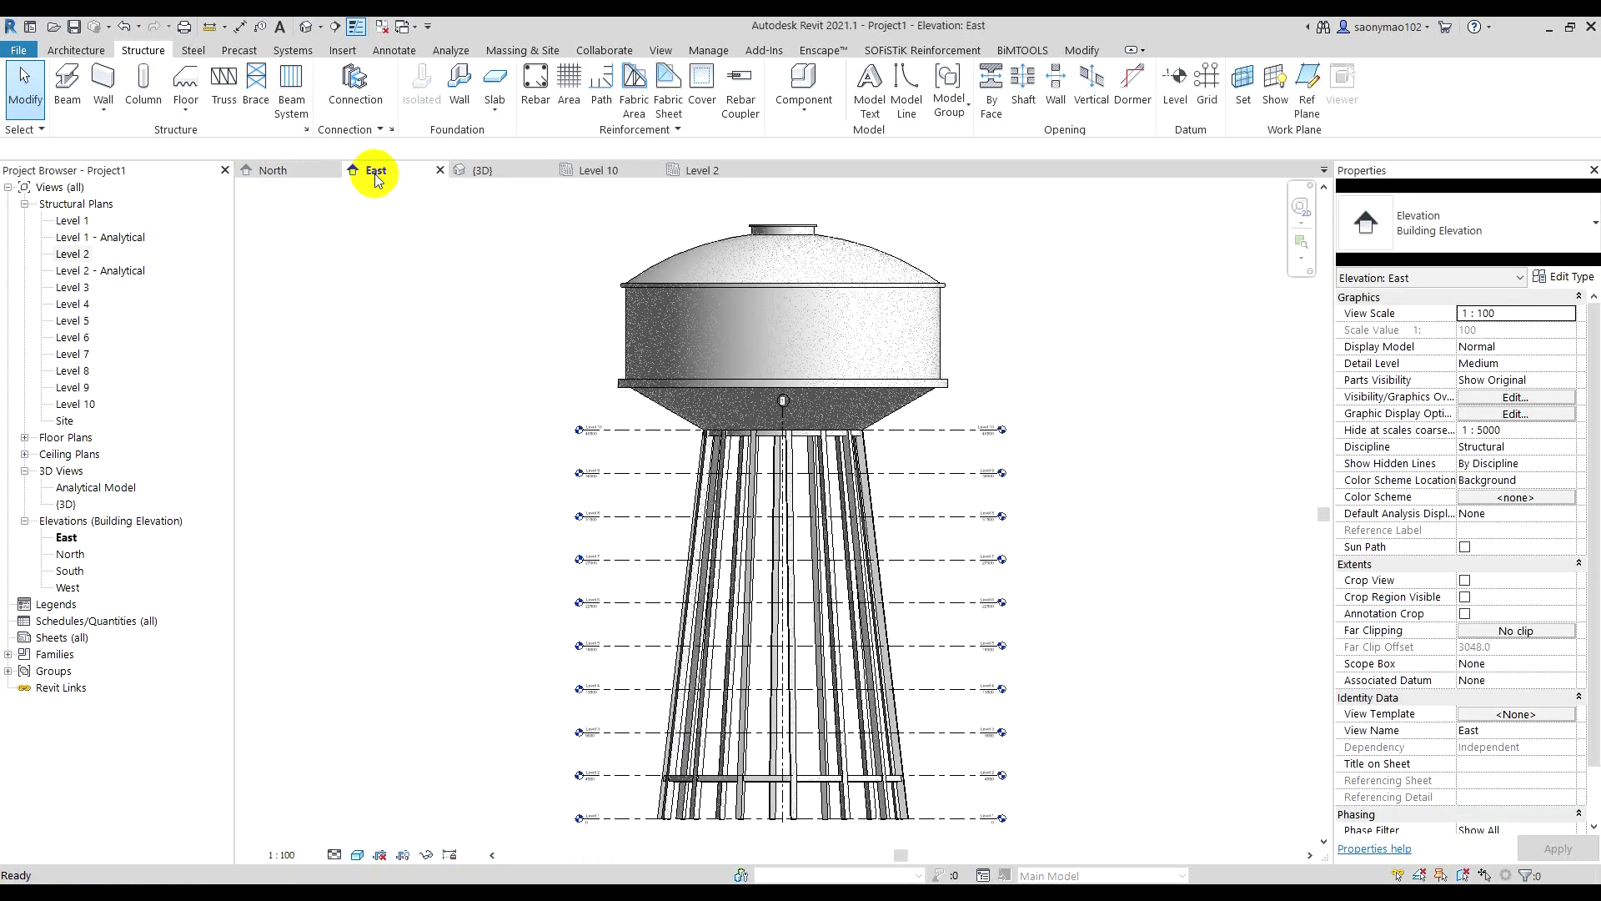
mouse_move(511, 358)
middle_down()
mouse_move(479, 353)
mouse_move(490, 361)
middle_up()
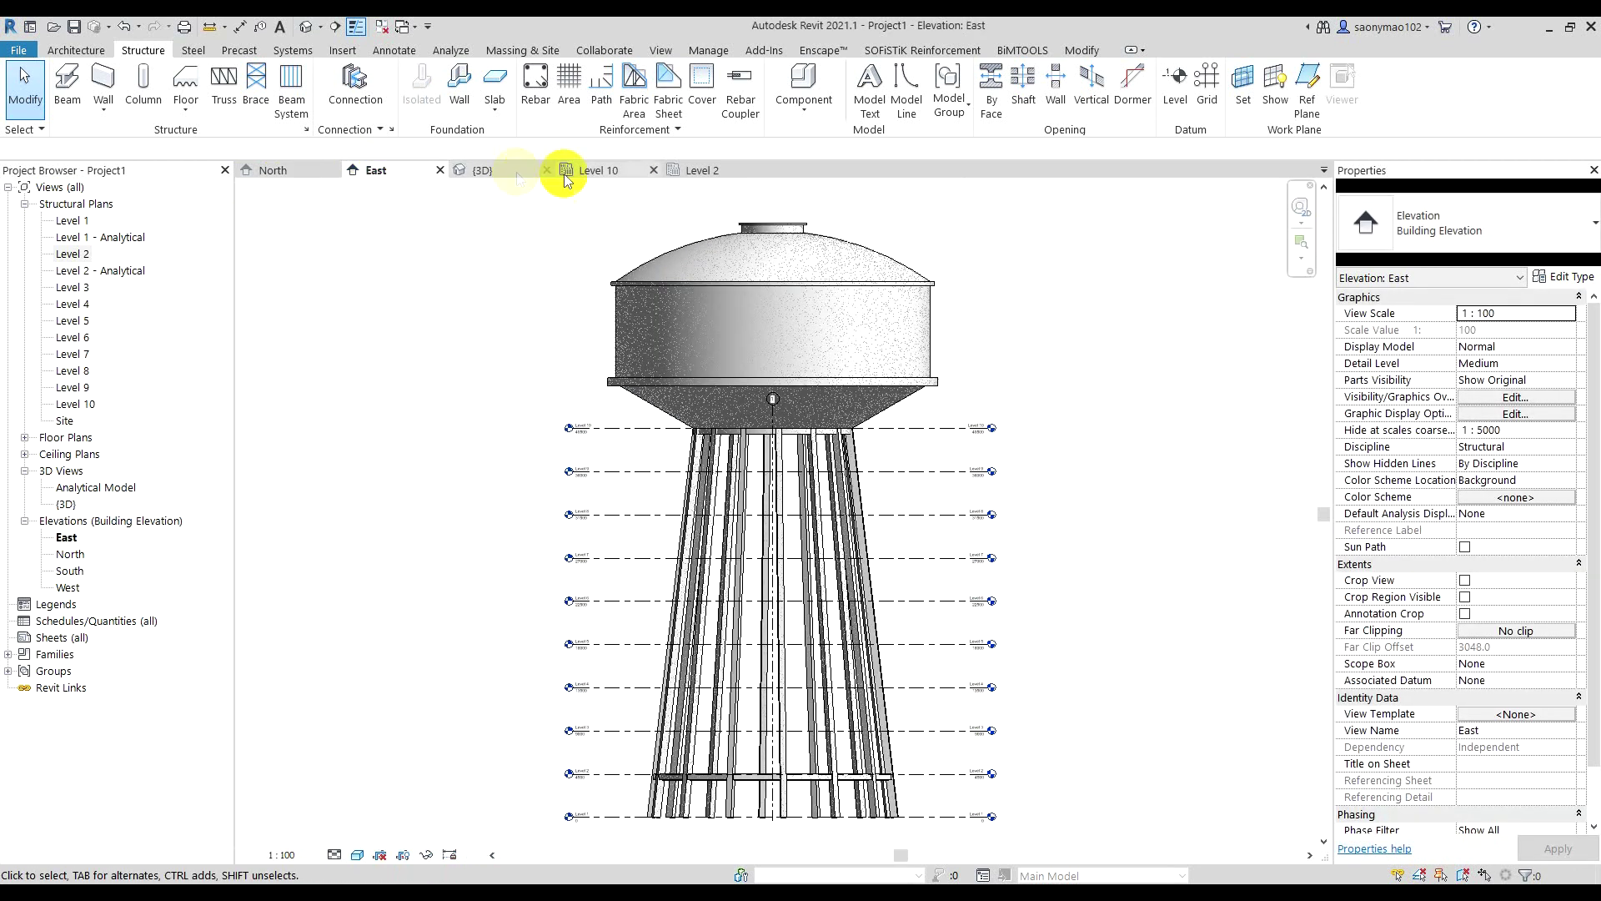
click(271, 170)
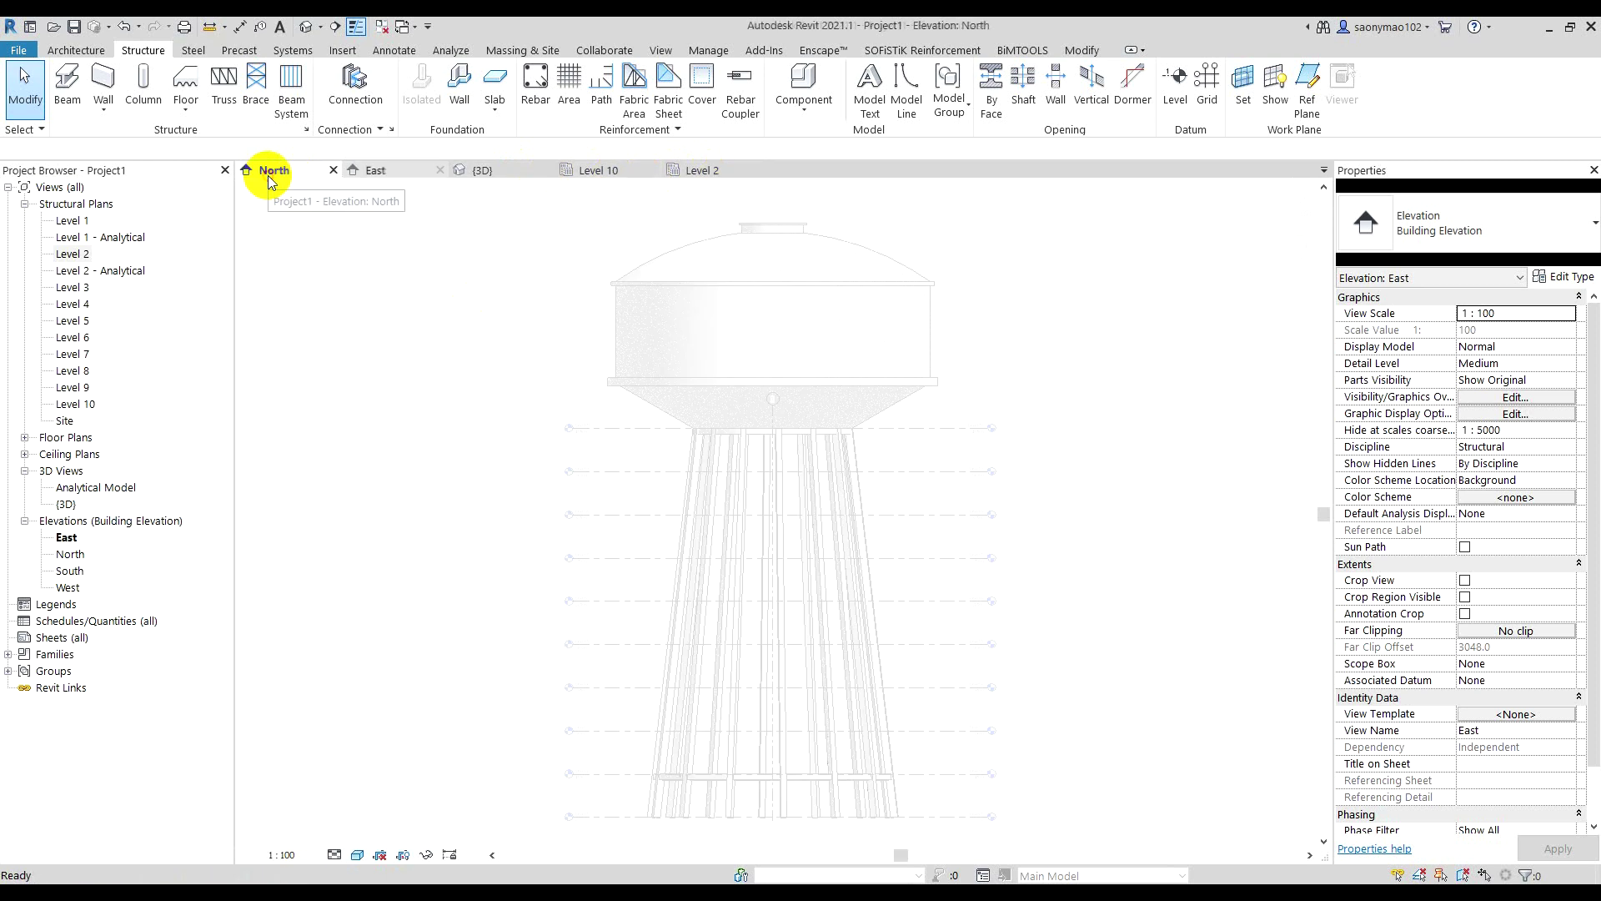
scroll(600, 463, down, 3)
scroll(725, 479, down, 2)
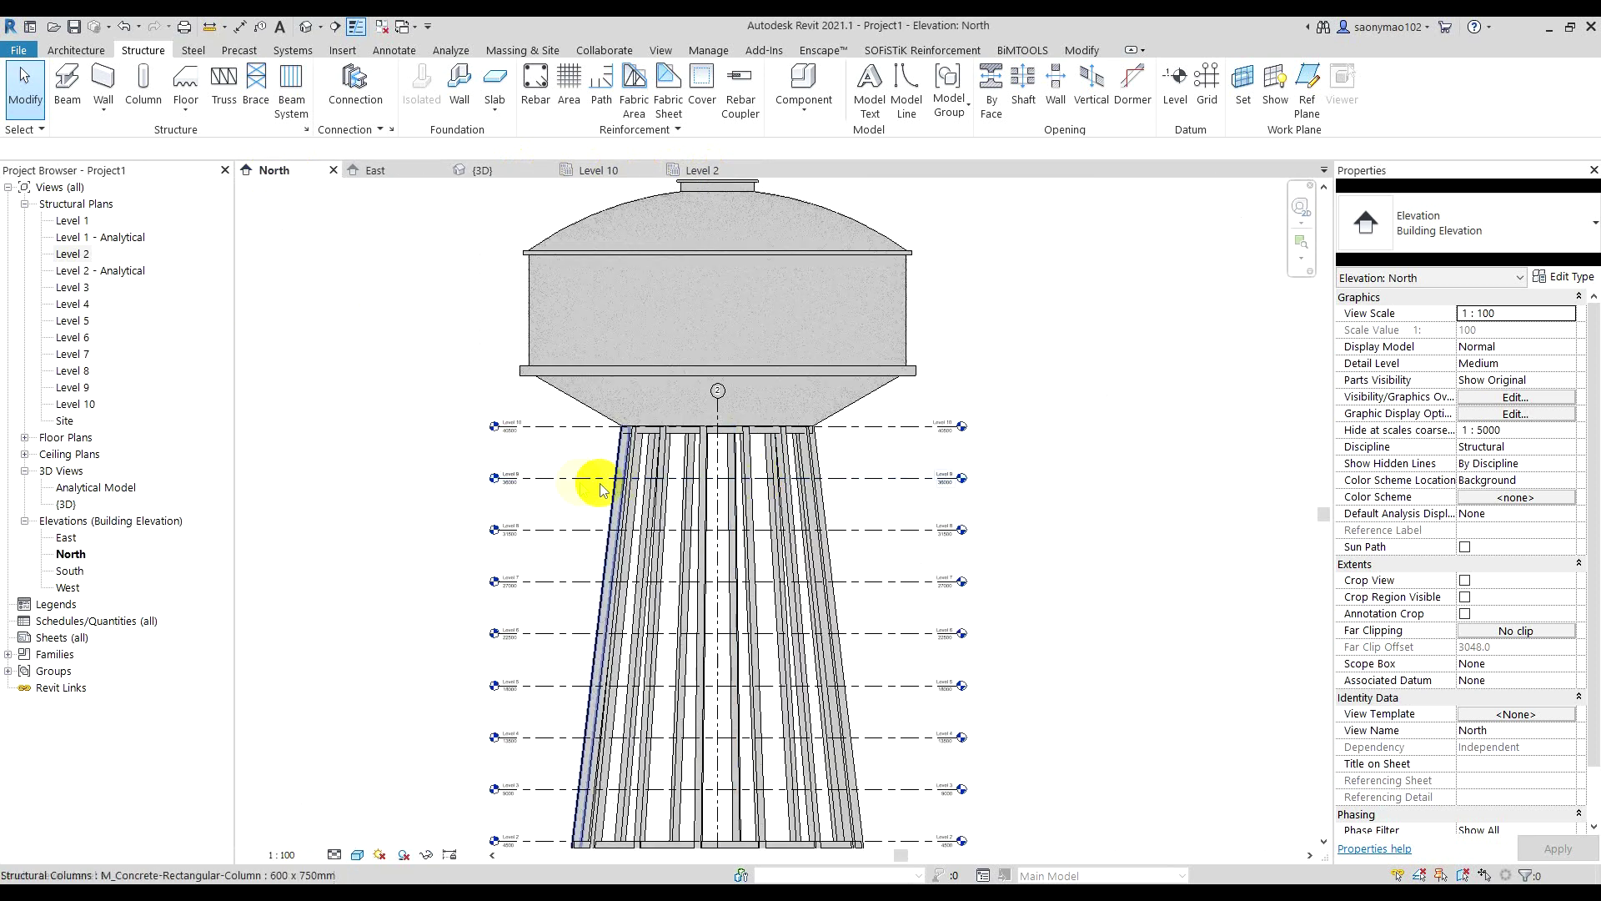
middle_drag(602, 488, 715, 493)
scroll(702, 510, down, 1)
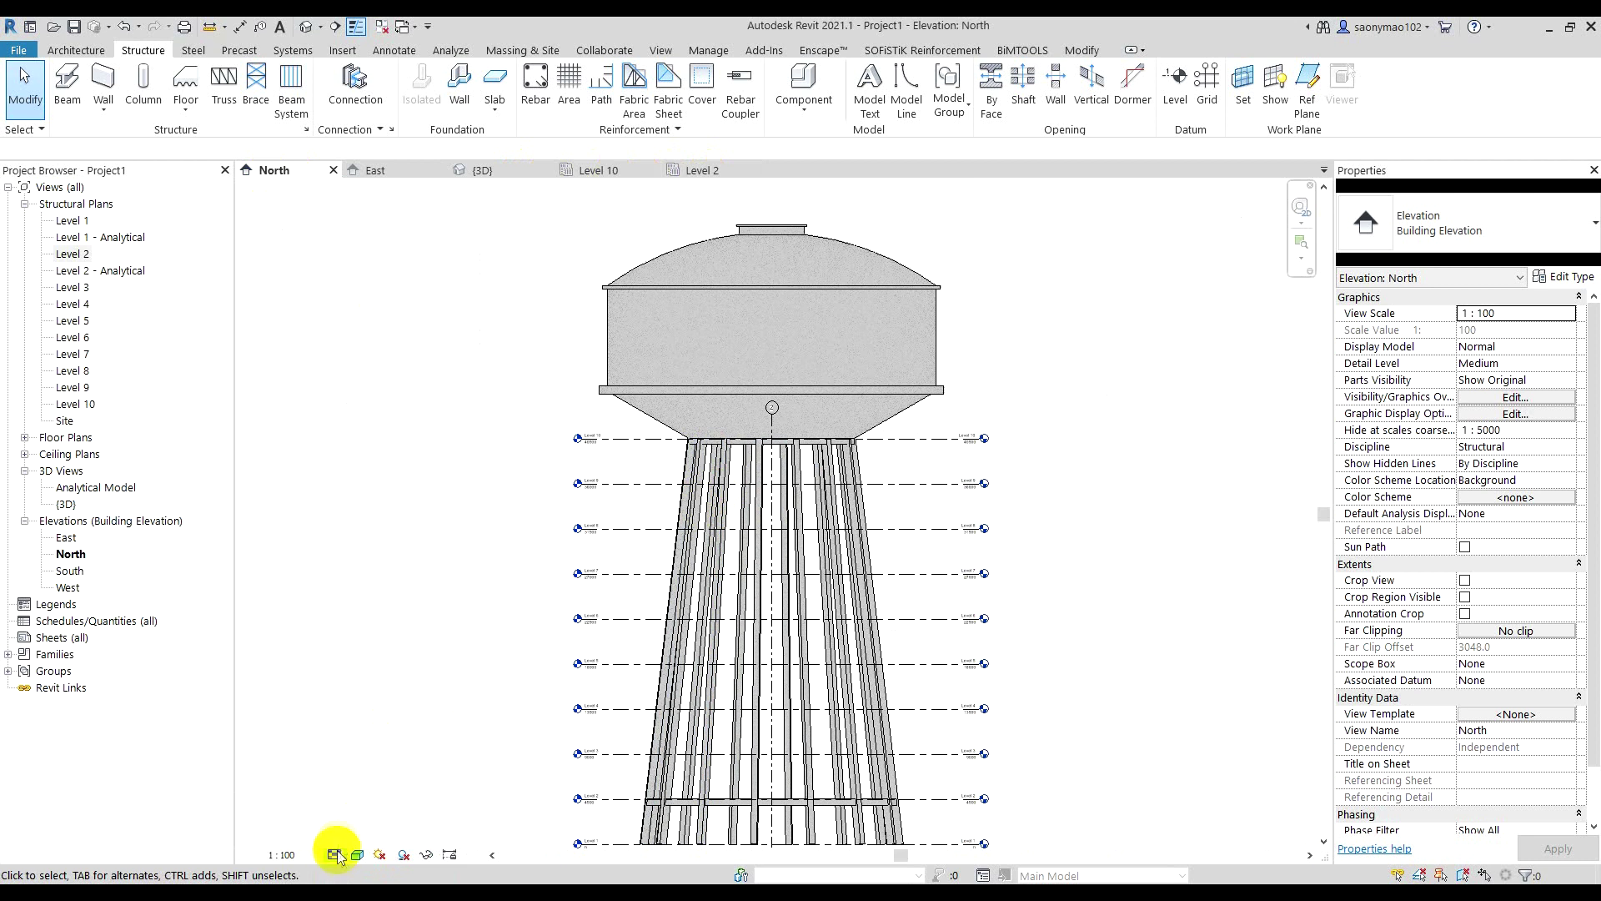
- Set the North elevation to Shaded visual style and Fine detail level
click(388, 800)
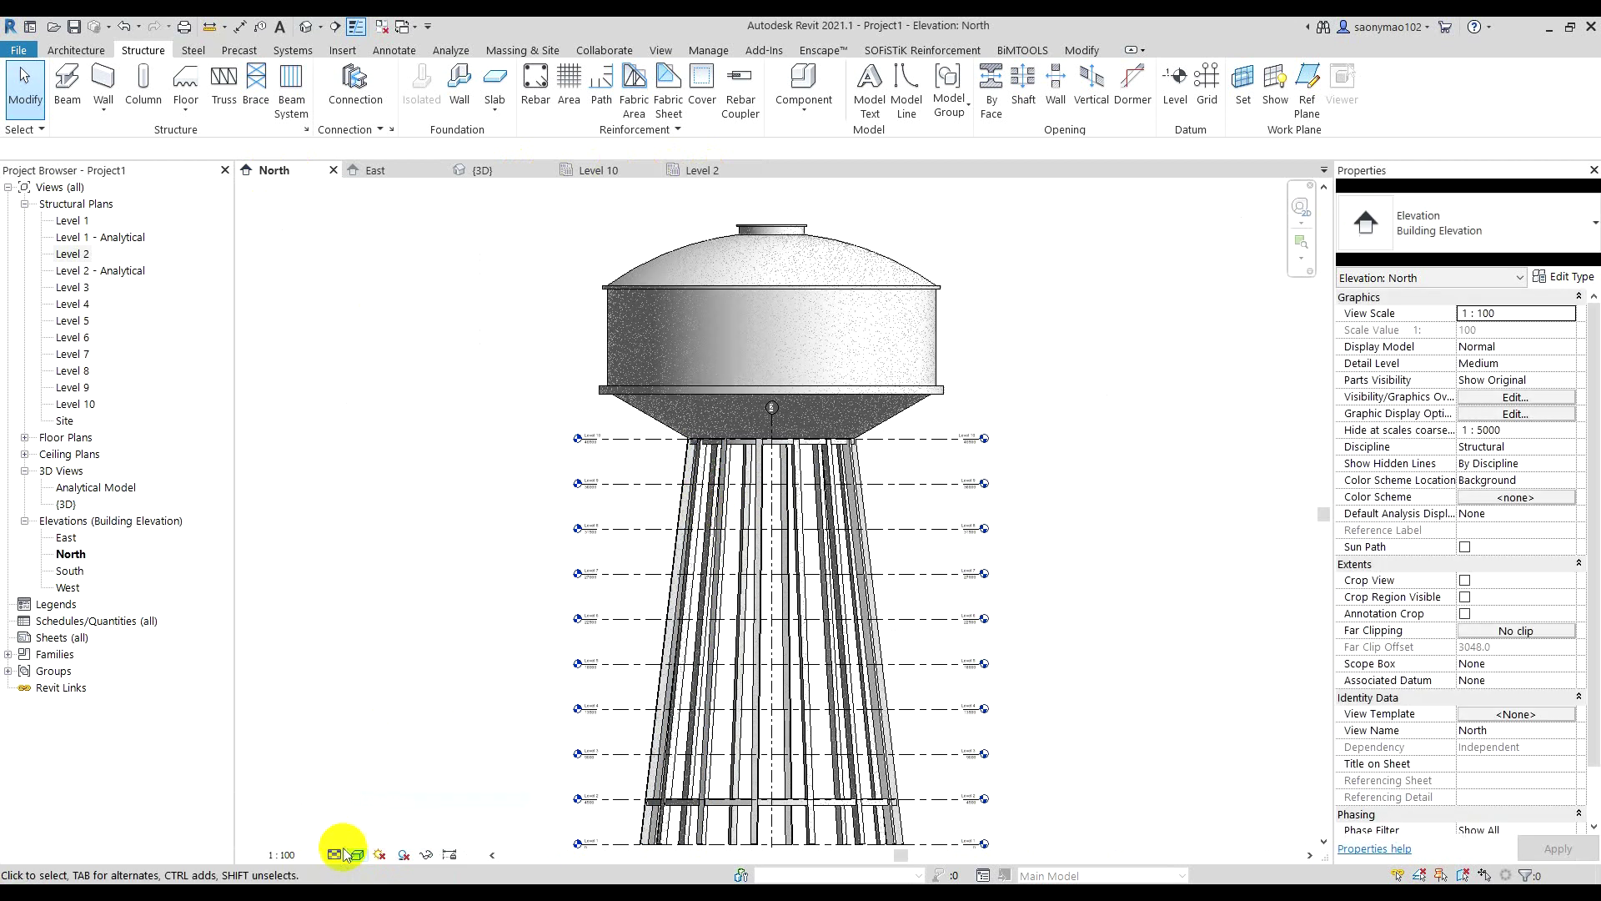
click(358, 832)
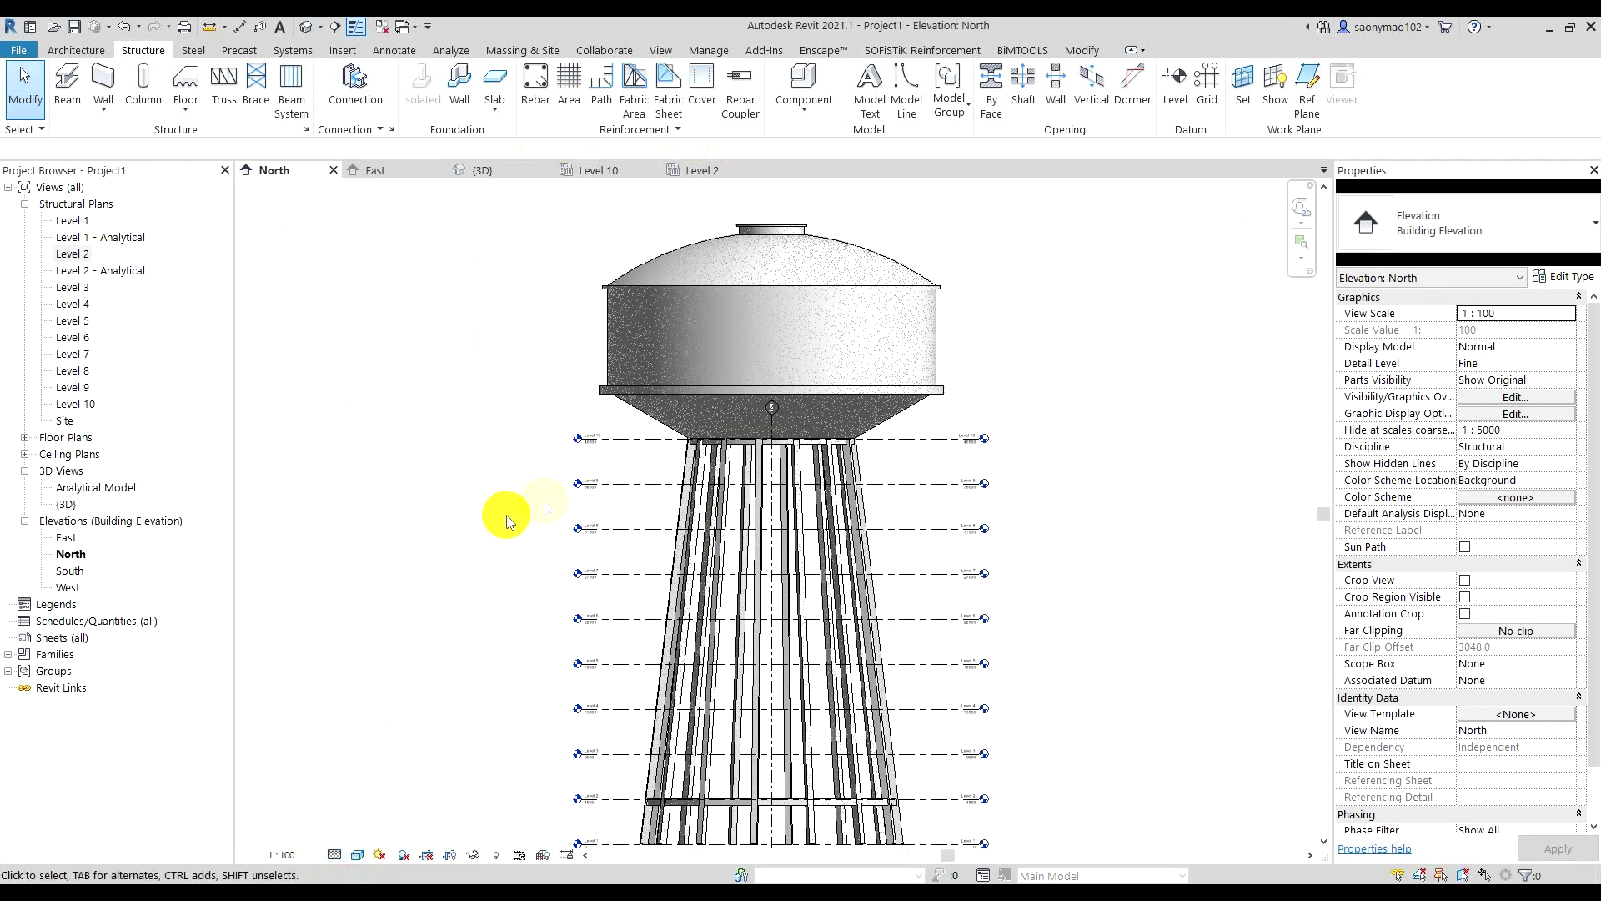
middle_drag(492, 512, 495, 501)
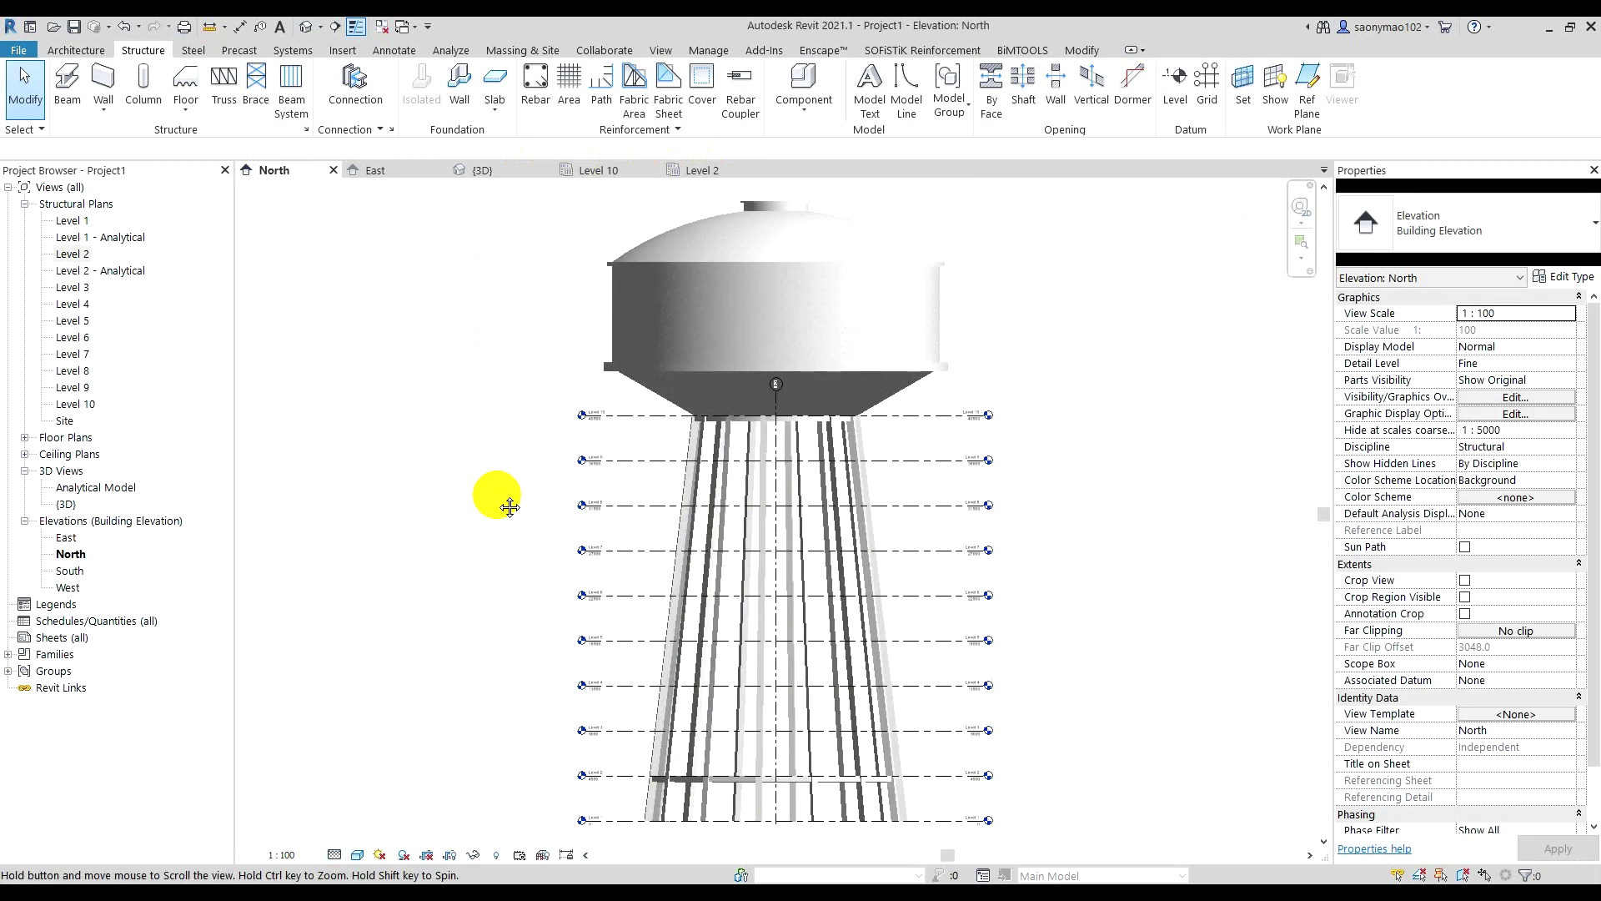
scroll(776, 490, up, 3)
click(783, 490)
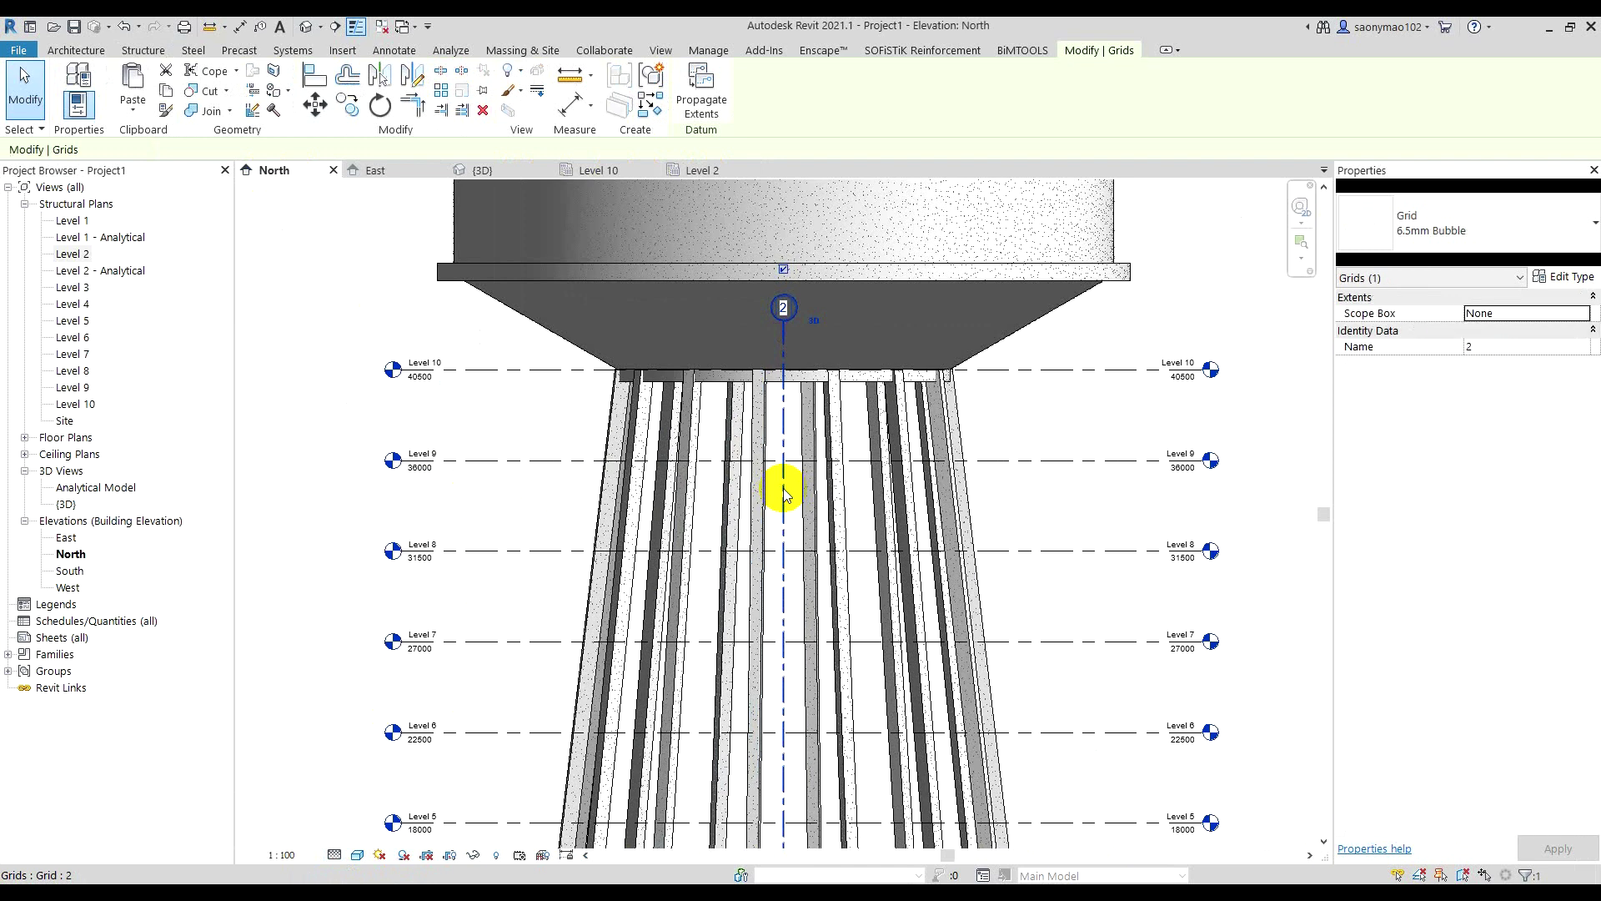
scroll(779, 467, up, 1)
scroll(776, 517, up, 1)
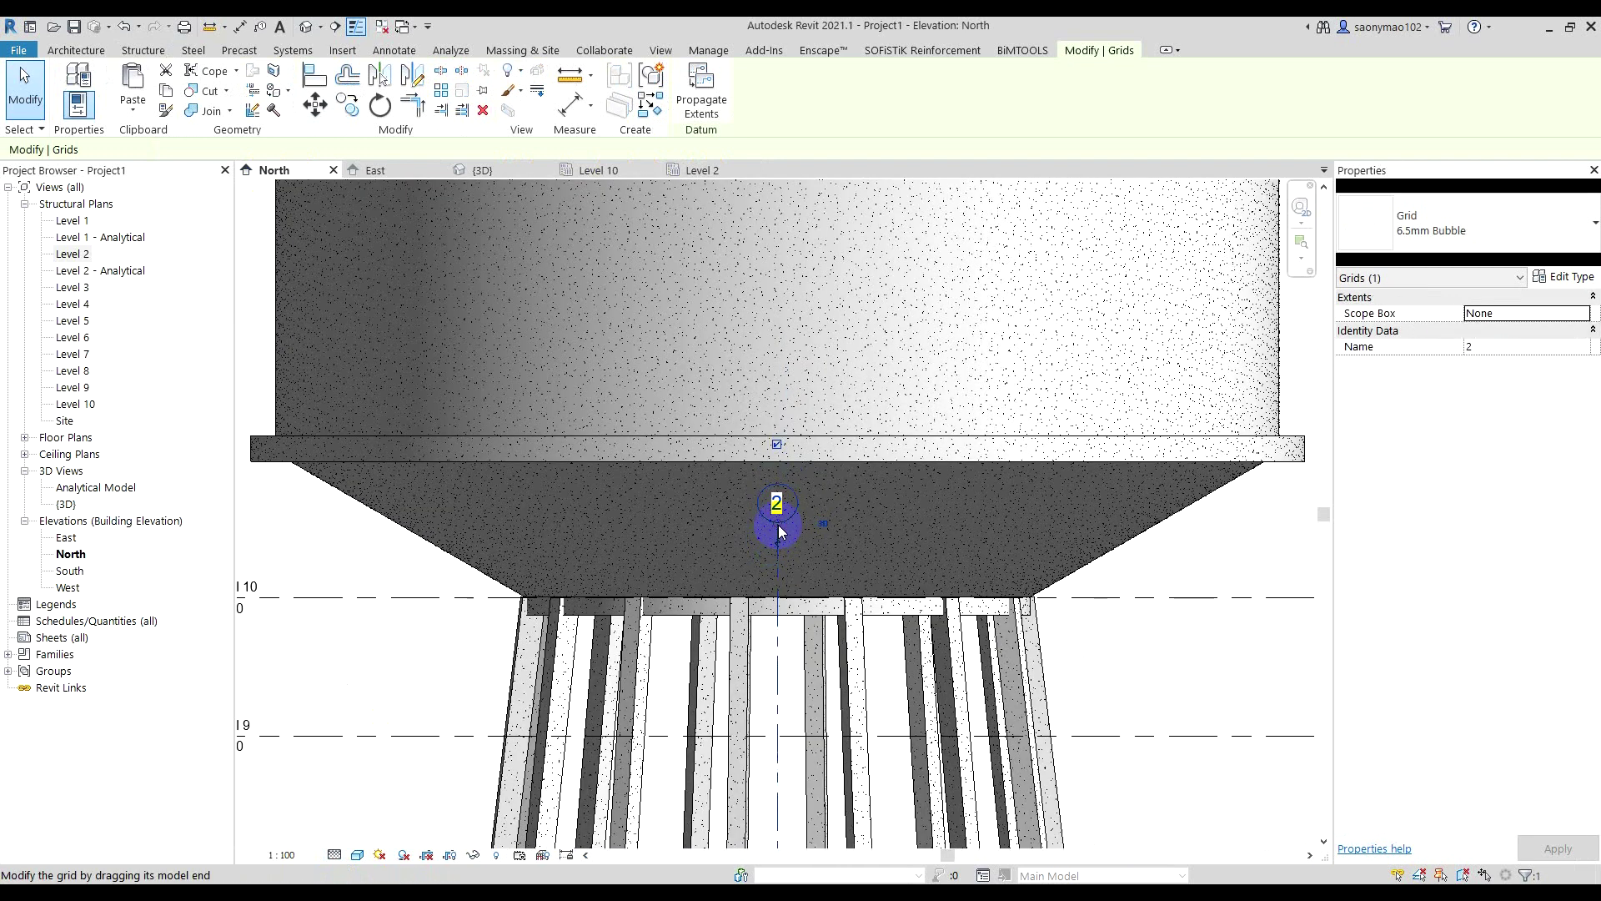
scroll(781, 532, down, 3)
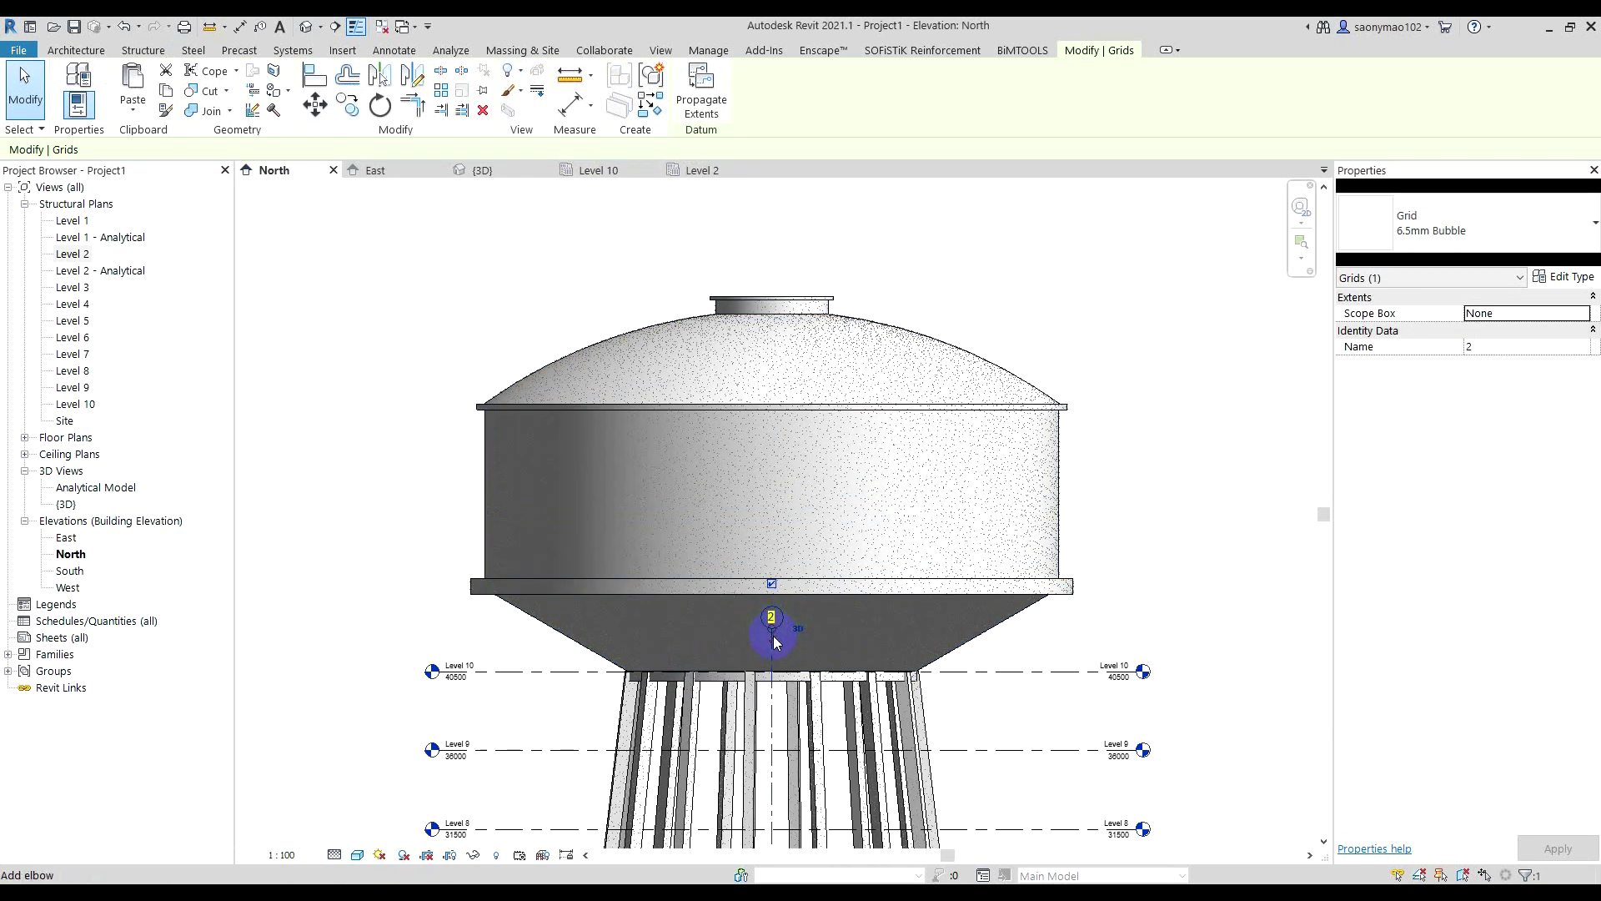
click(868, 288)
scroll(868, 284, down, 1)
scroll(854, 350, down, 2)
scroll(784, 367, up, 1)
scroll(769, 392, up, 1)
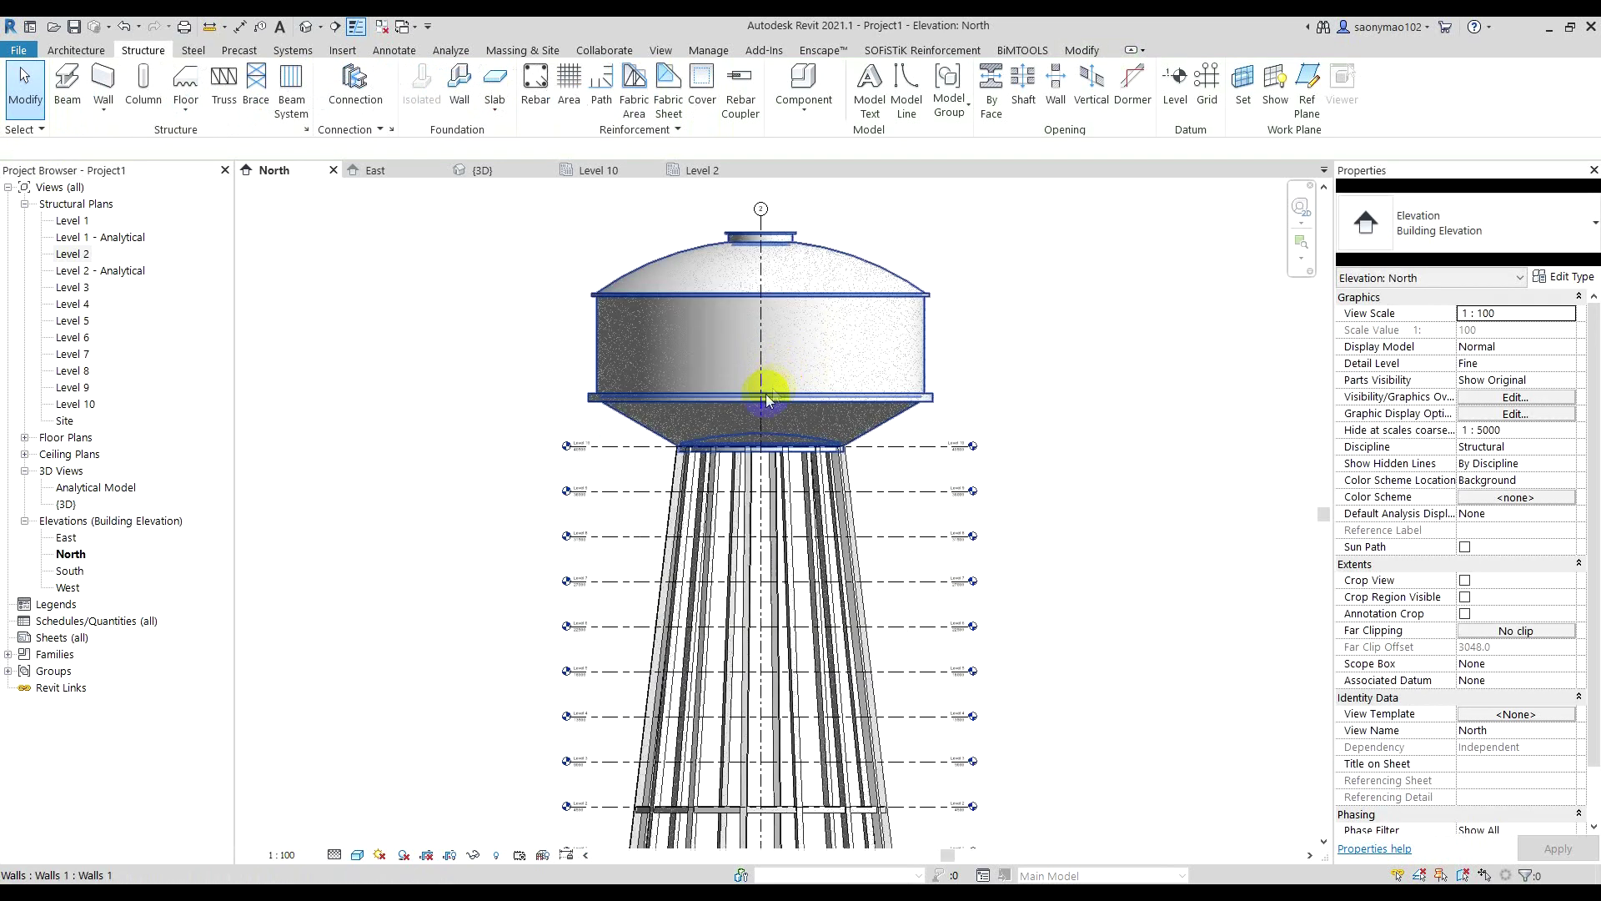
scroll(782, 387, down, 1)
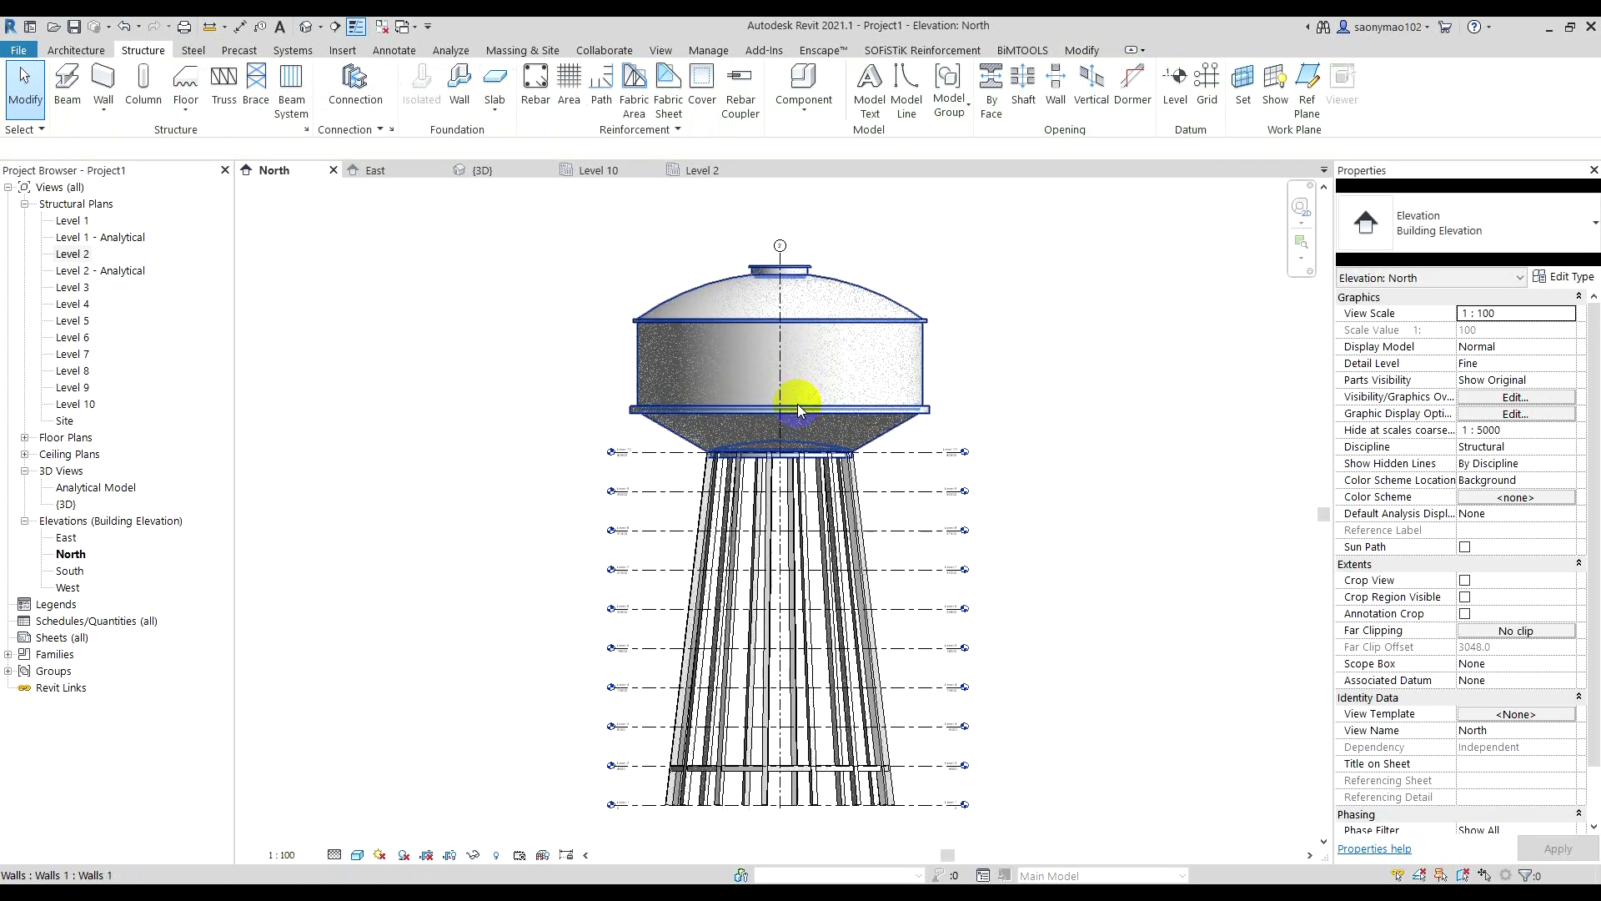
scroll(689, 404, up, 1)
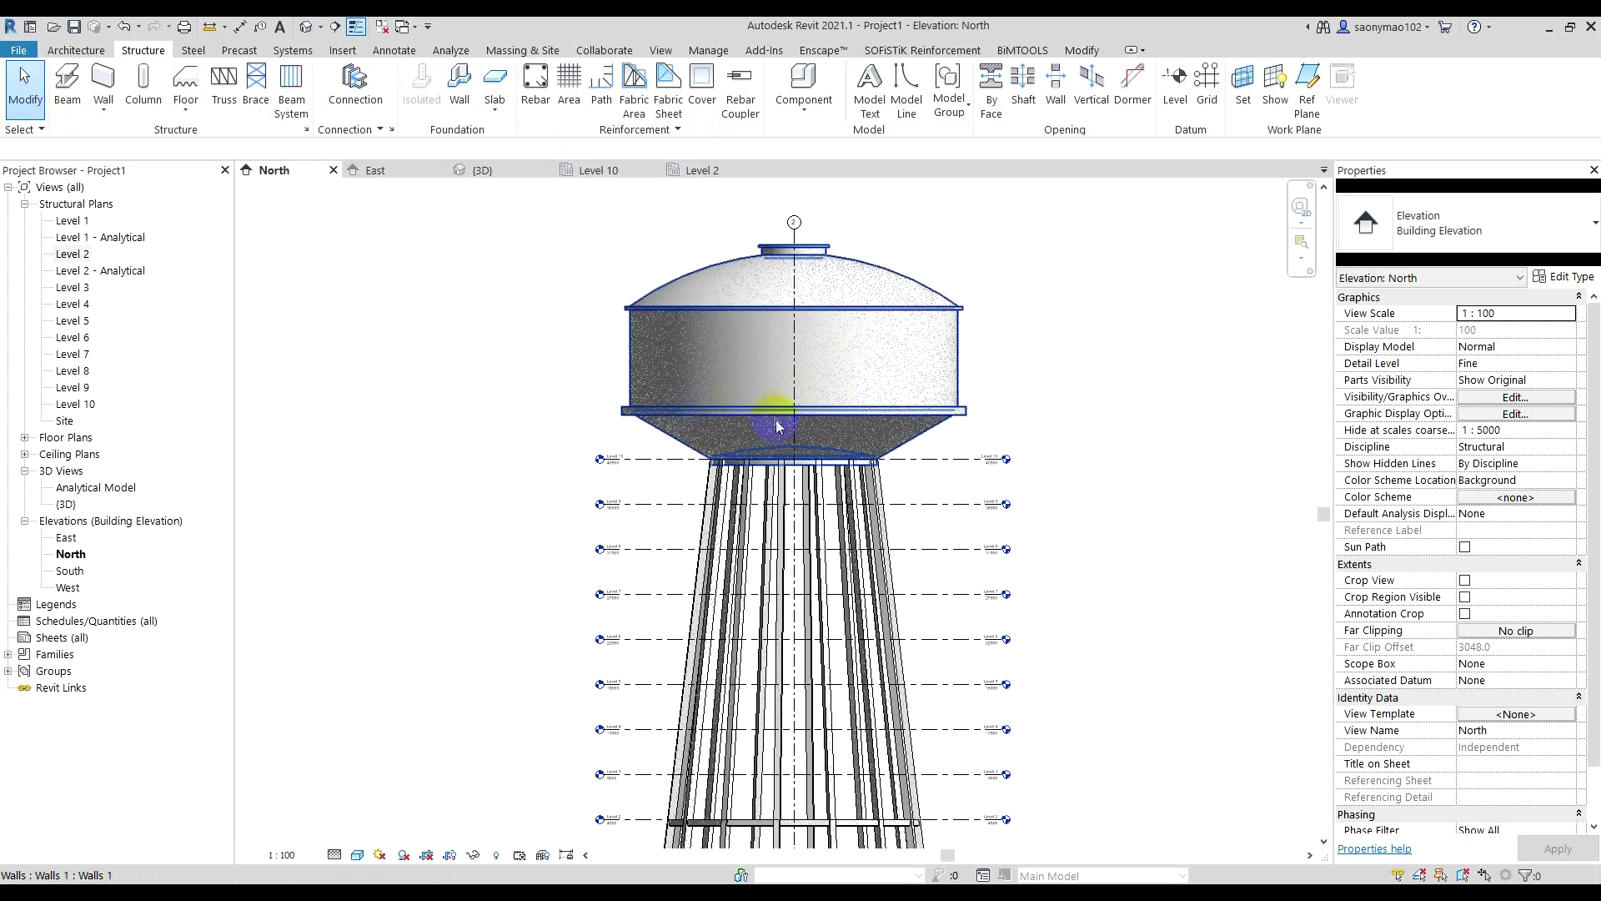
middle_drag(776, 425, 771, 399)
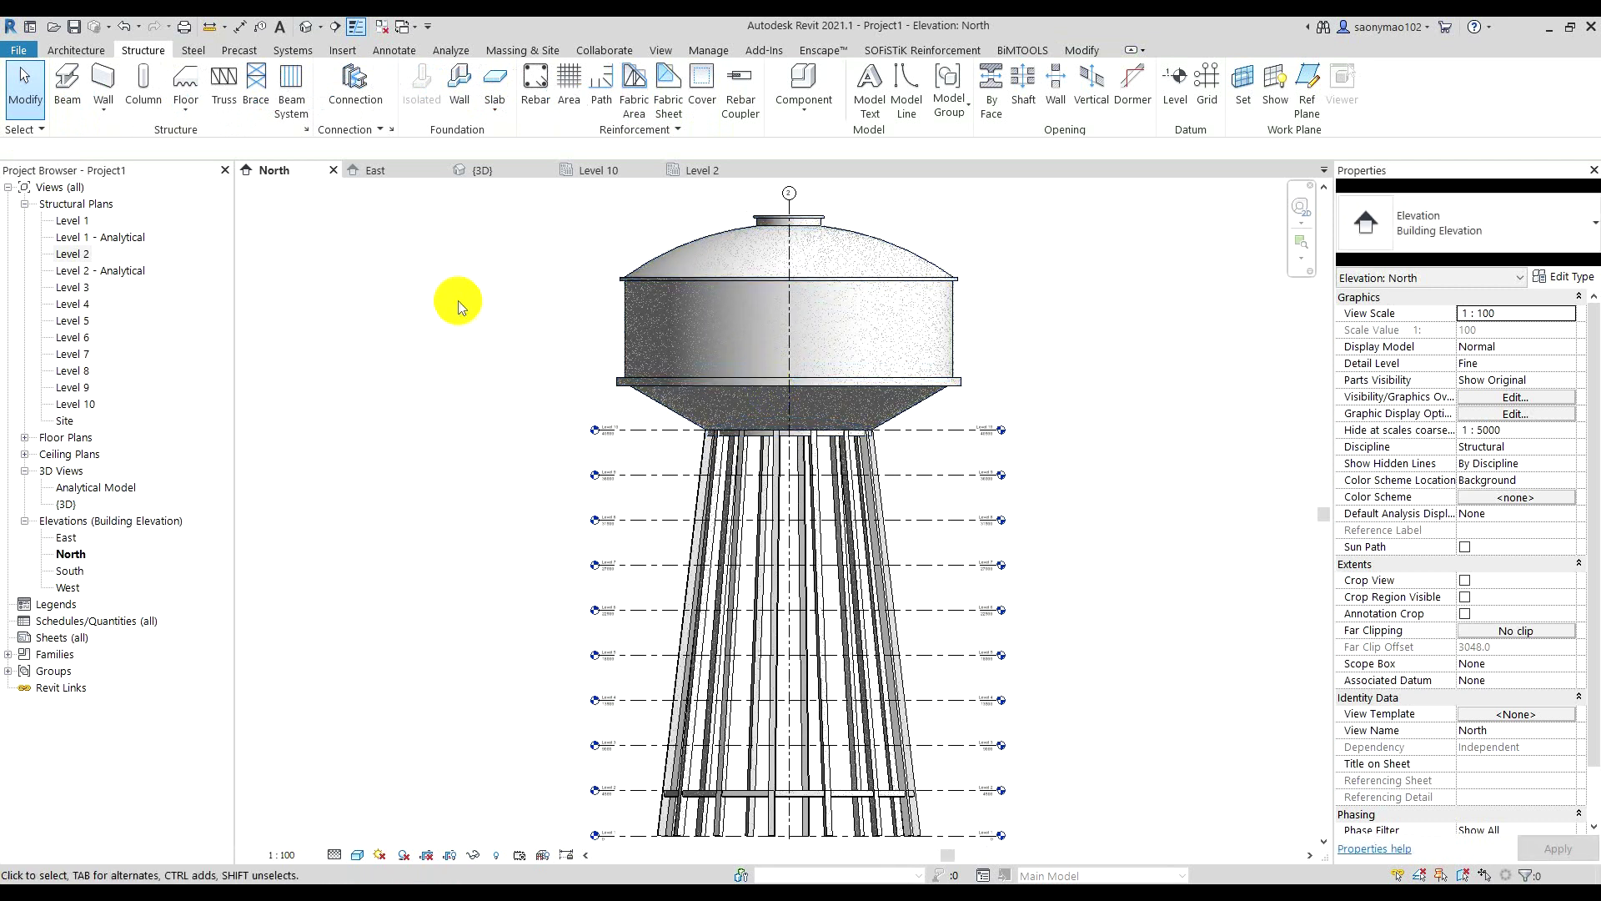
- In the East elevation, select a column under the tank, then grid line 1
click(402, 175)
scroll(824, 477, up, 2)
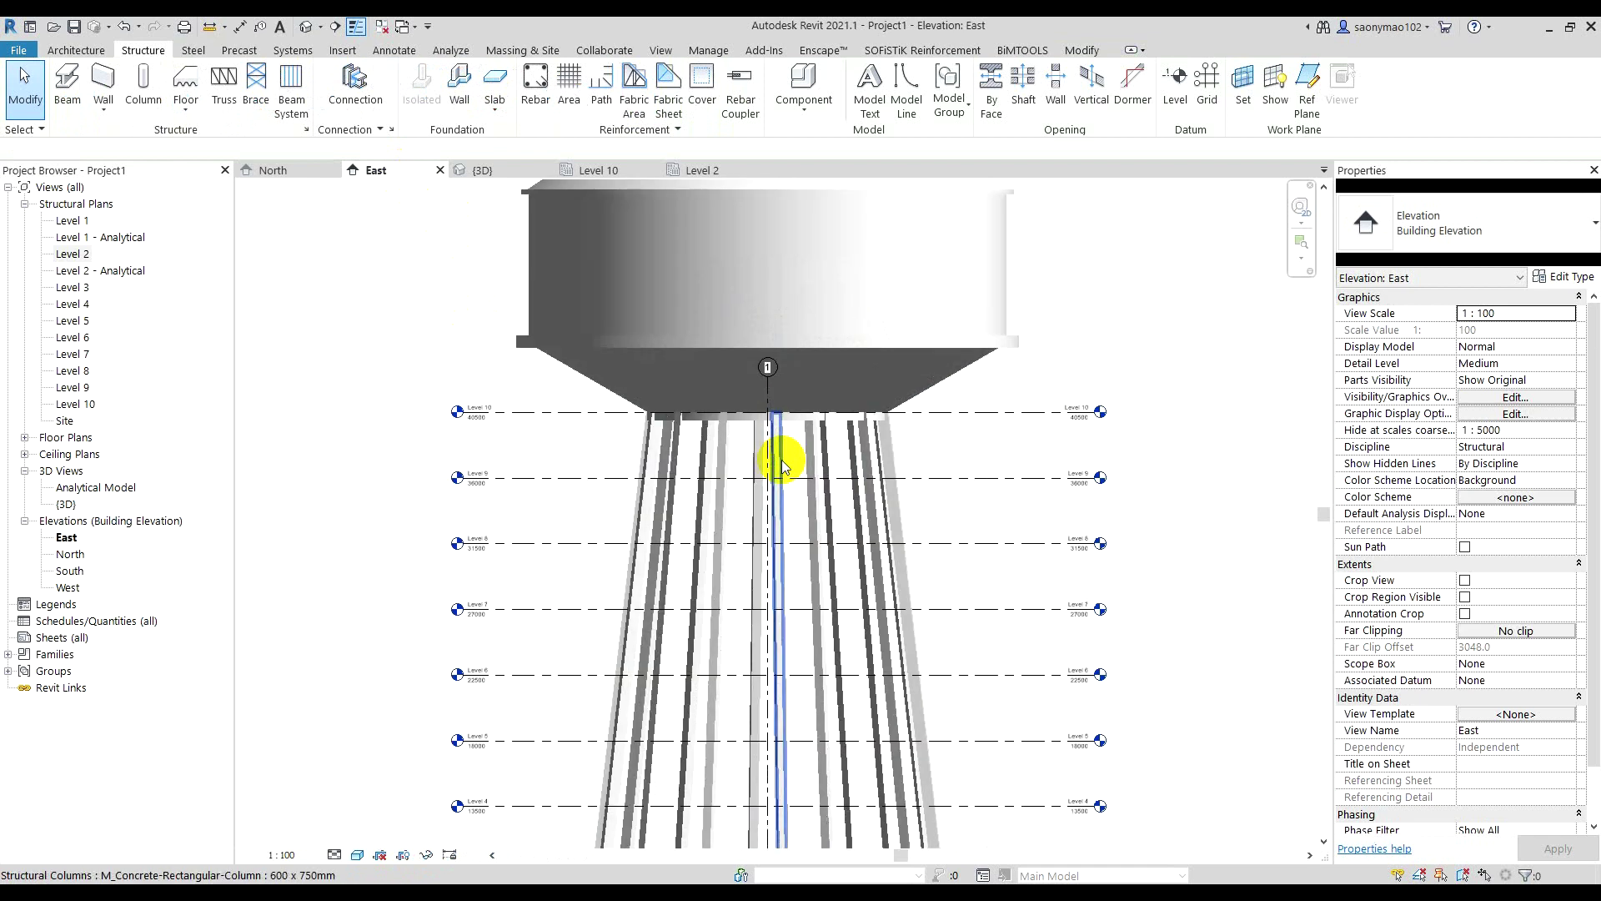
scroll(772, 458, up, 1)
scroll(754, 457, up, 1)
scroll(750, 464, up, 2)
click(768, 467)
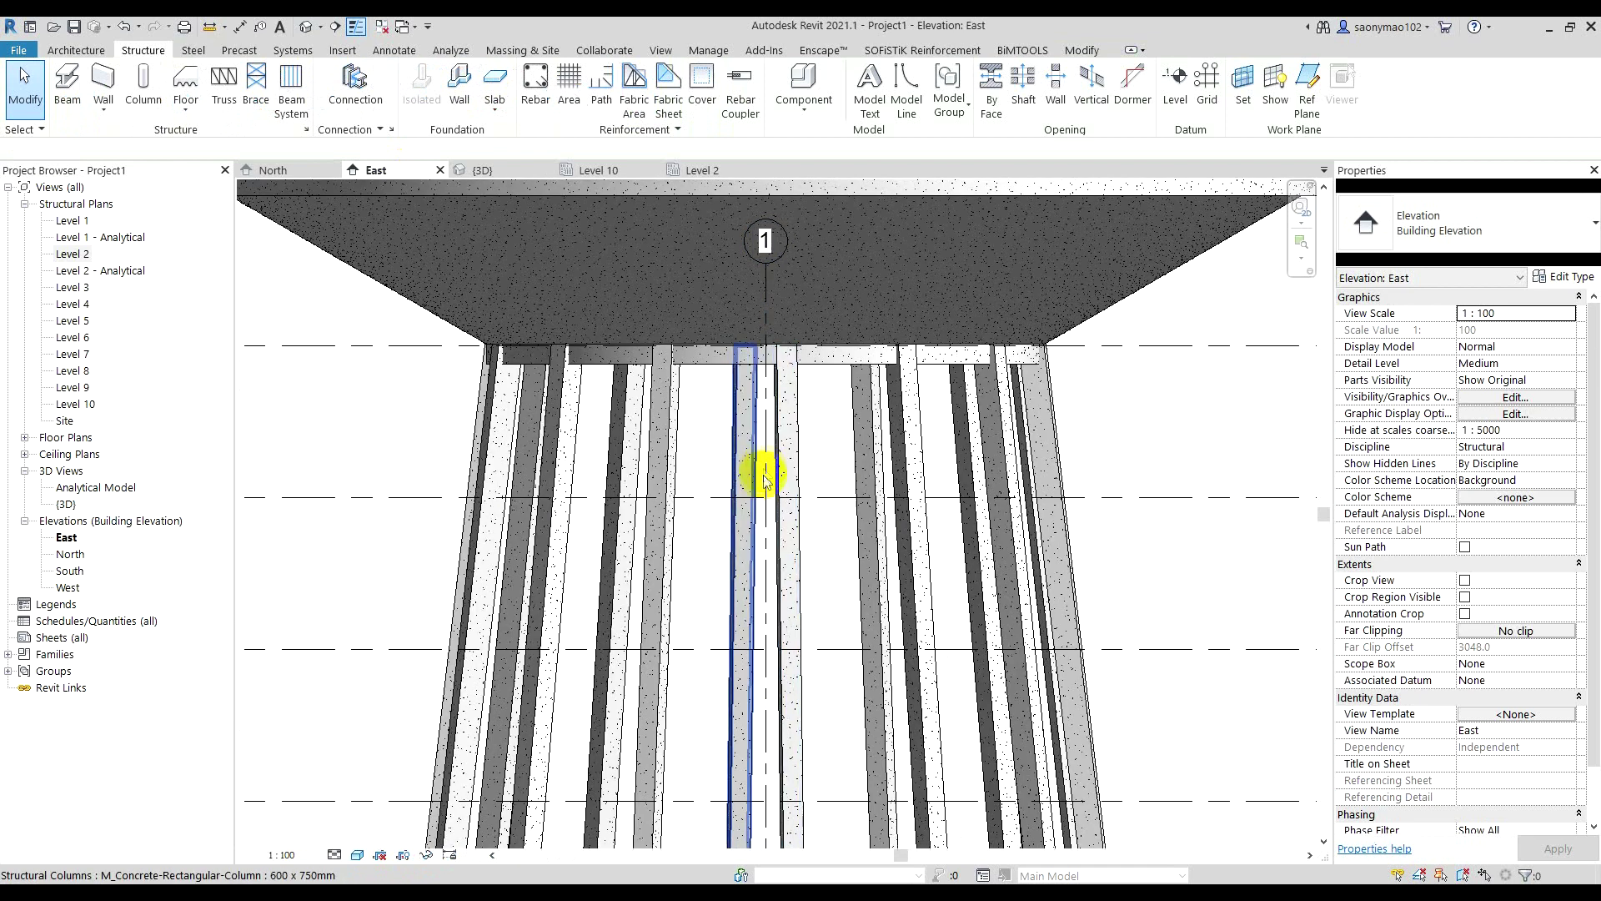
scroll(768, 471, up, 1)
scroll(768, 476, up, 1)
click(858, 458)
click(766, 457)
- Deselect grid 1 and reframe the East elevation around the tower
scroll(768, 482, down, 1)
scroll(771, 467, down, 2)
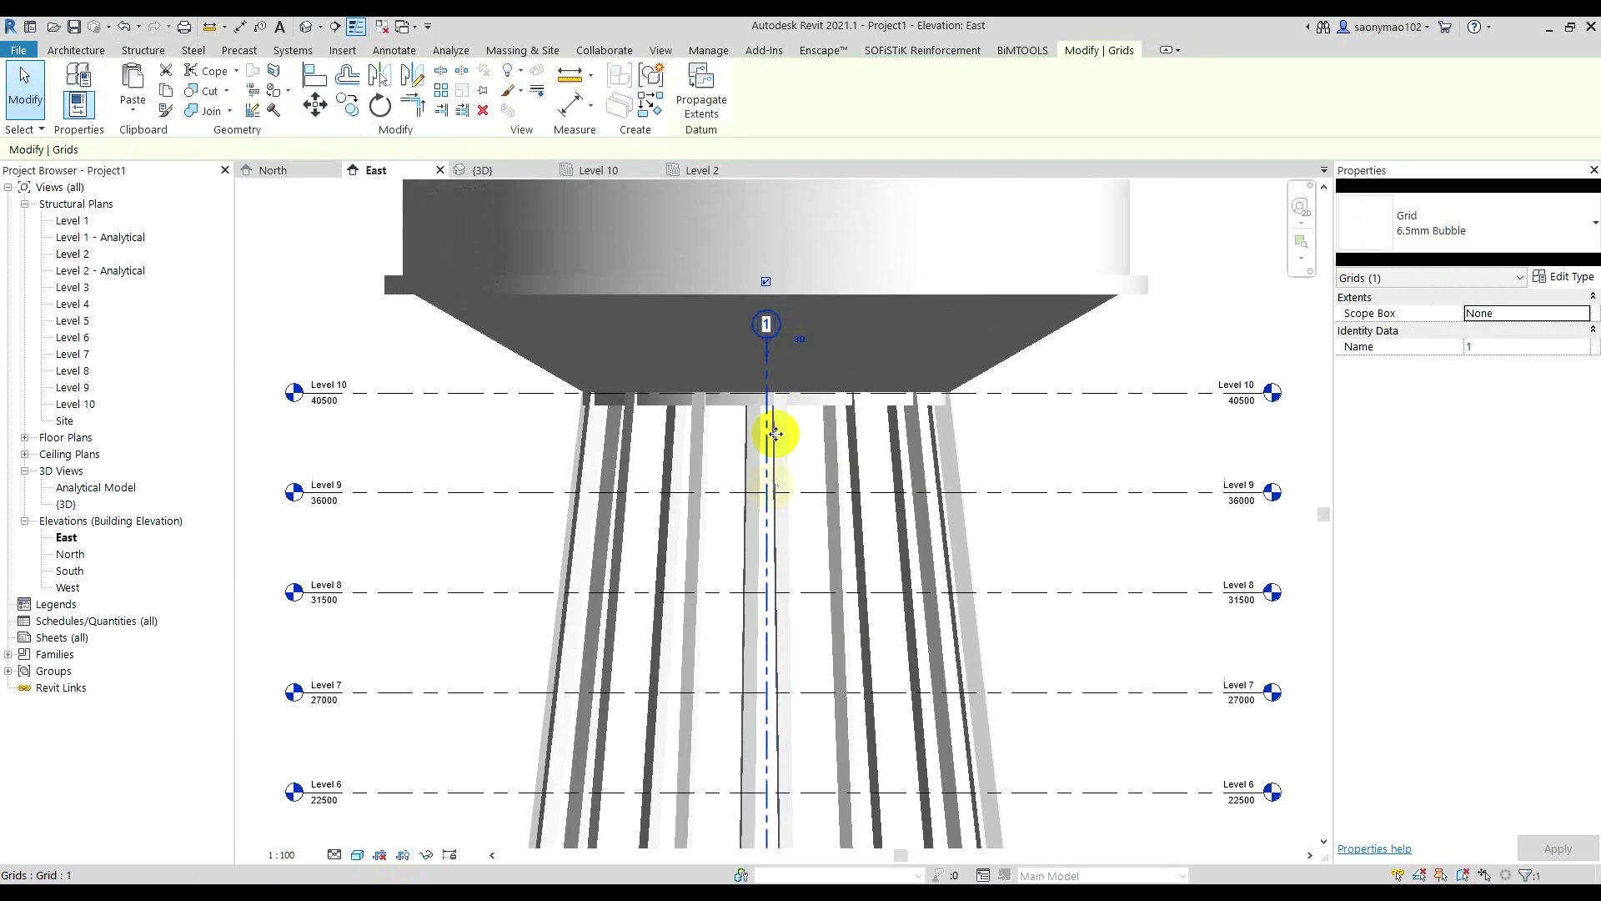
scroll(775, 417, down, 1)
scroll(796, 517, down, 1)
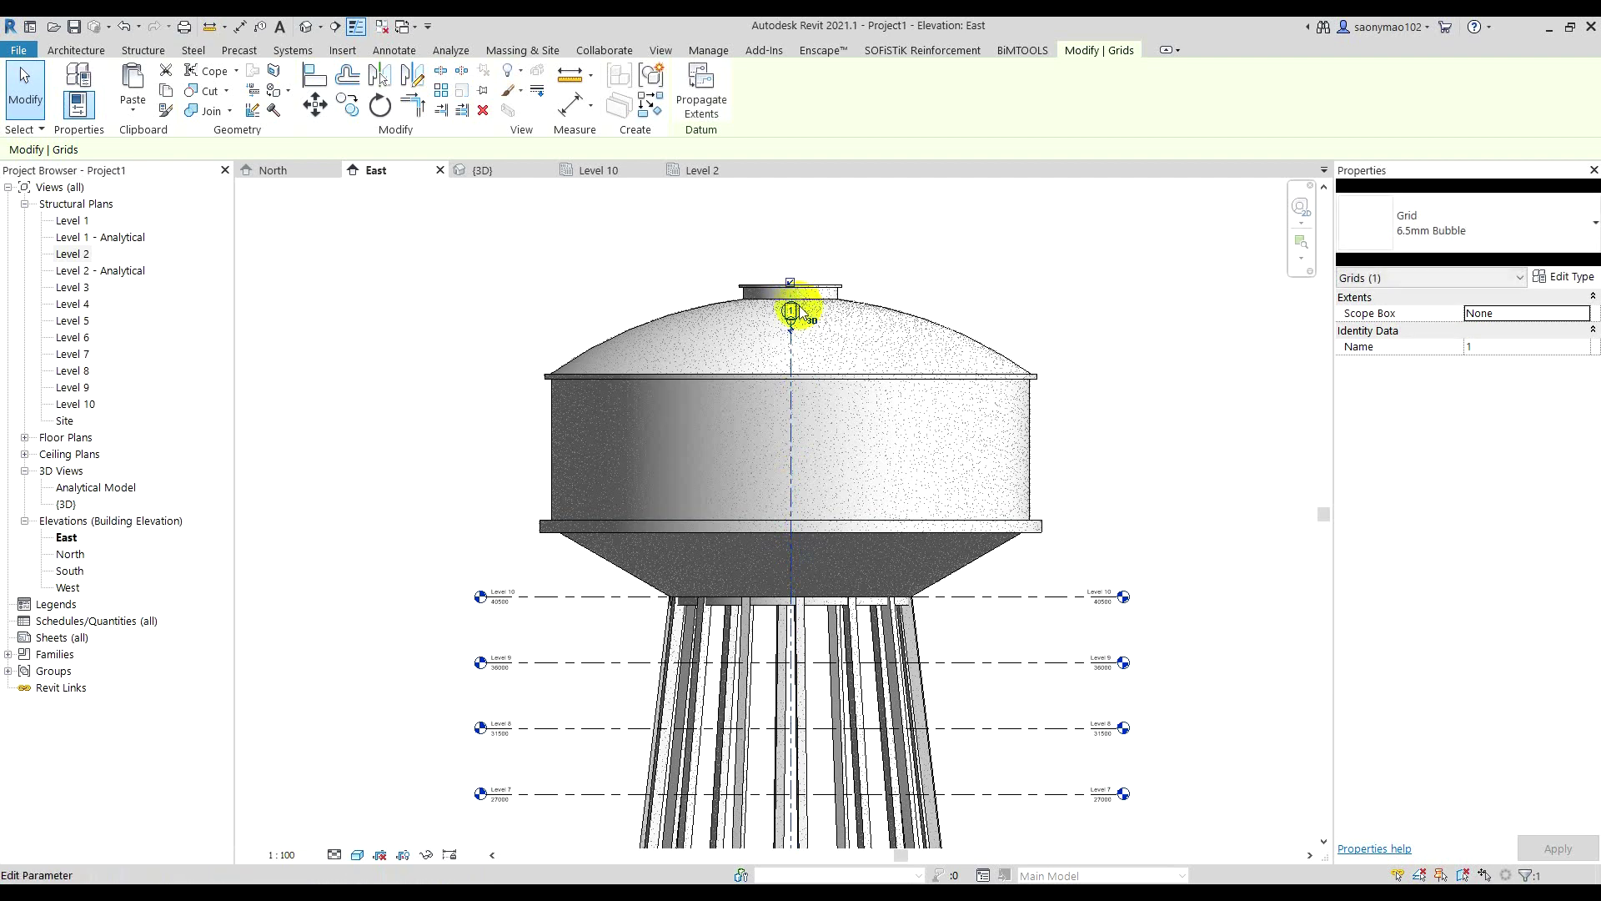
scroll(799, 313, up, 2)
click(942, 266)
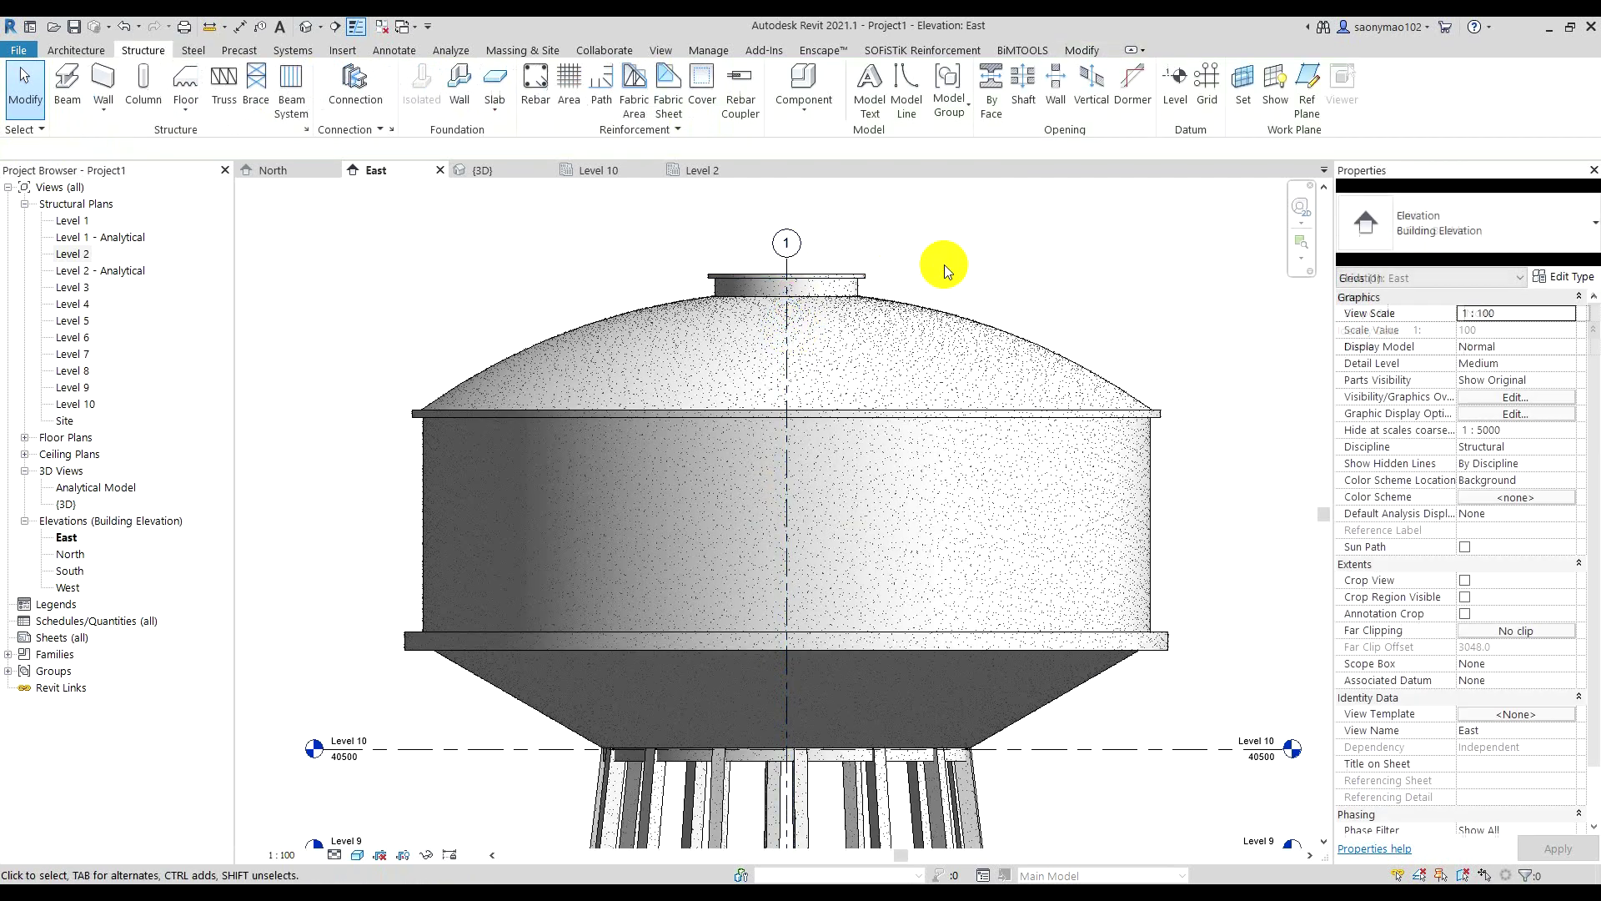
scroll(902, 308, down, 1)
scroll(902, 307, down, 2)
middle_drag(966, 405, 843, 411)
scroll(784, 278, up, 2)
scroll(869, 308, up, 1)
scroll(816, 358, down, 1)
scroll(747, 406, up, 1)
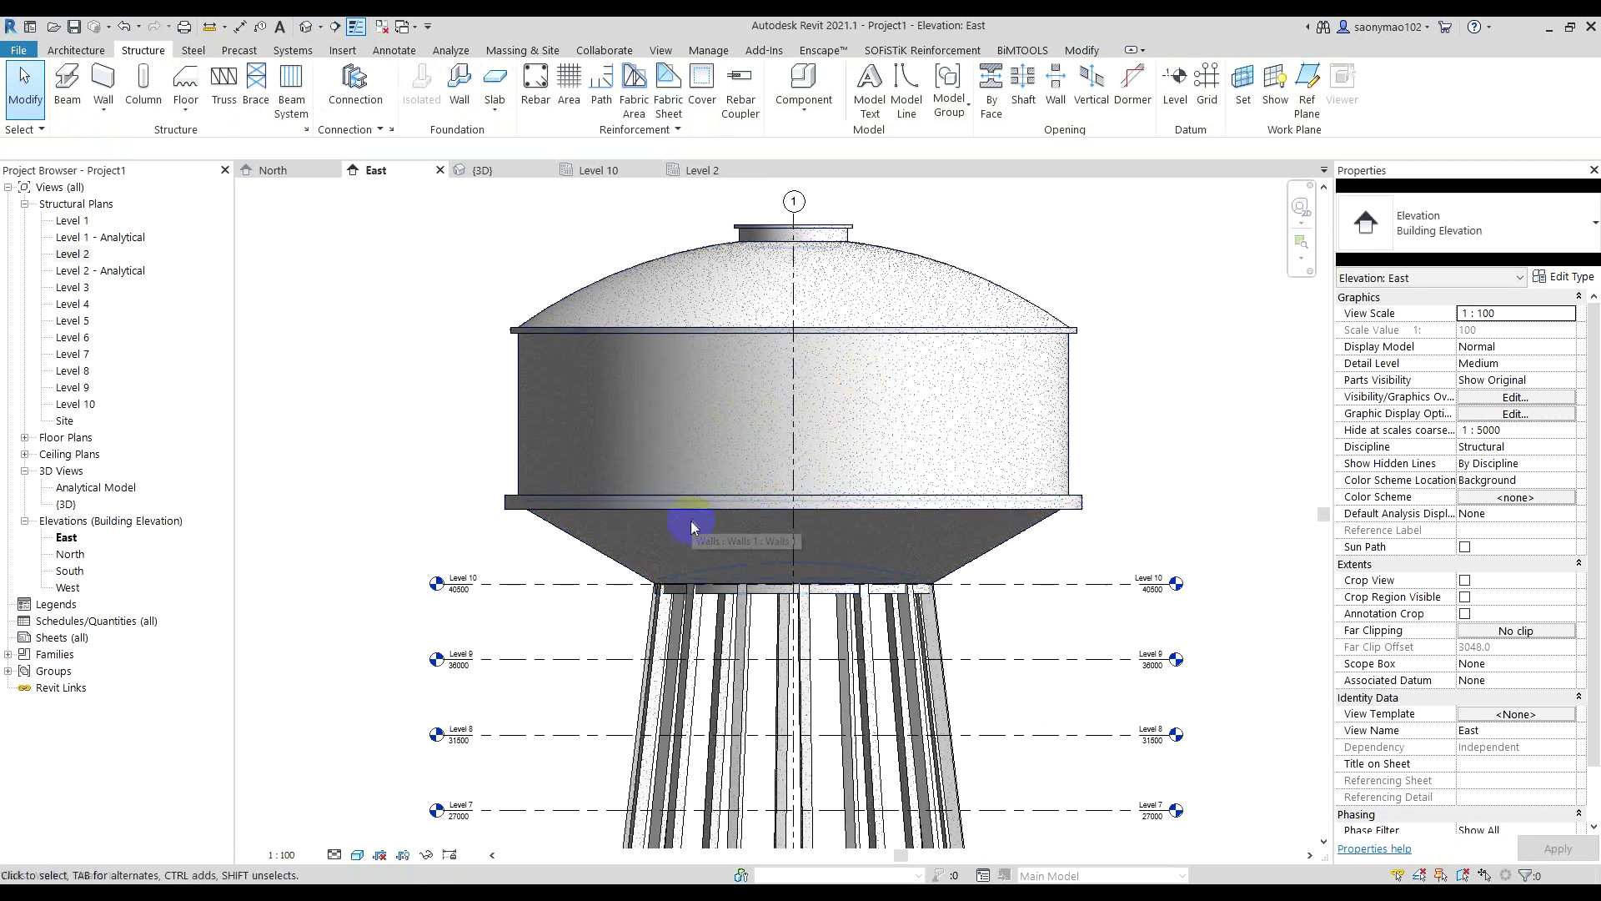
middle_drag(1043, 563, 979, 534)
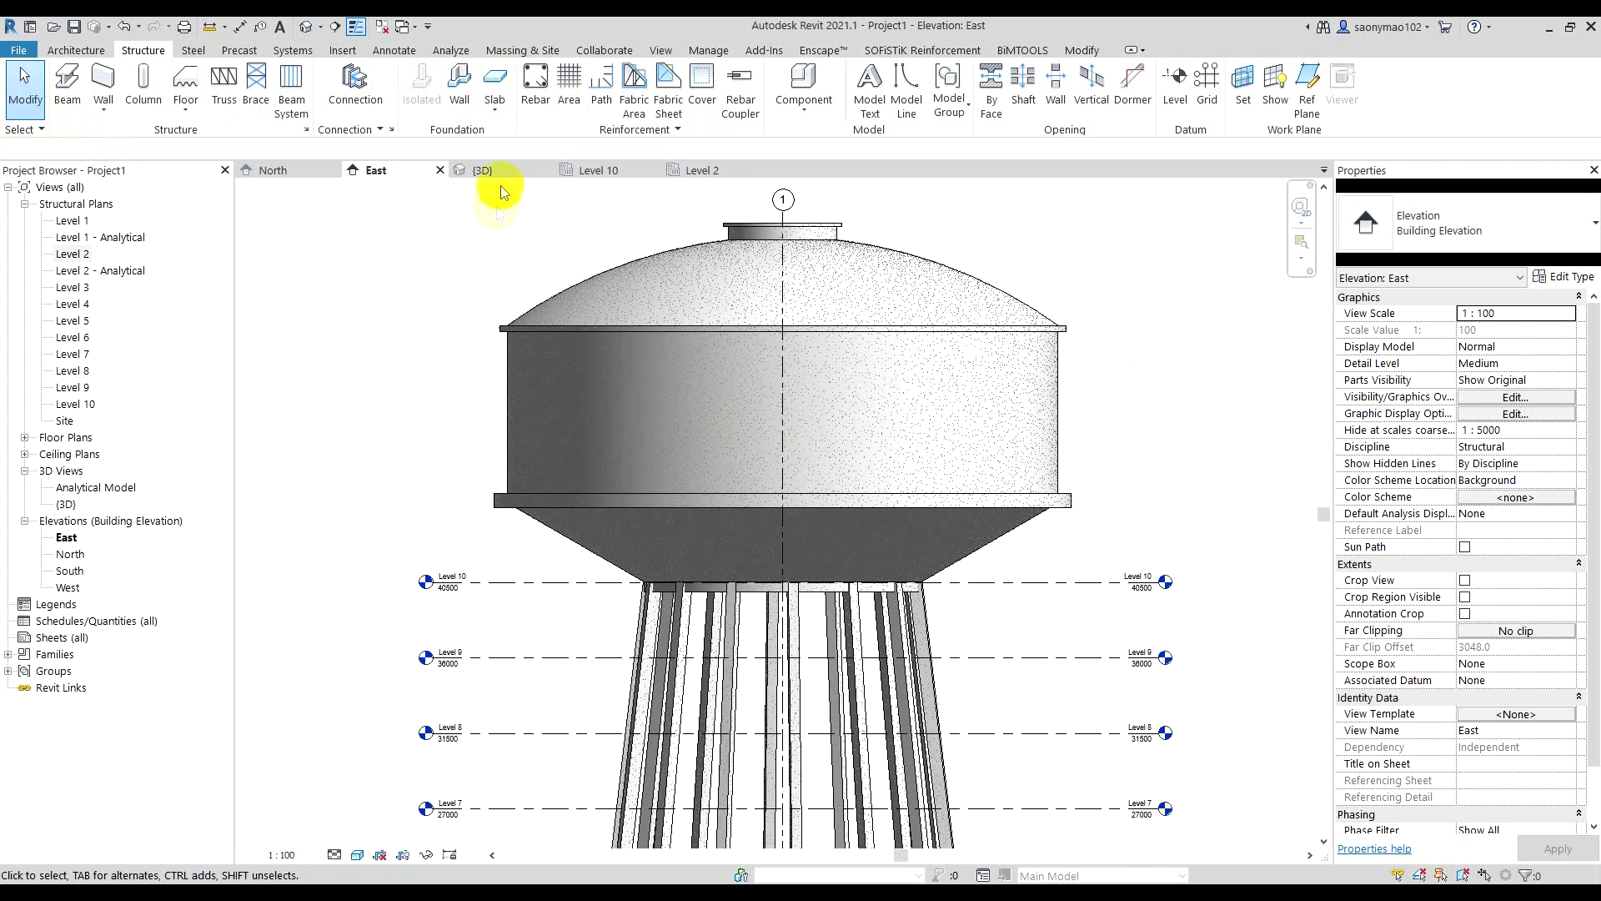
- View the tower in 3D from the left-front and front-right, enlarging the tank slightly
click(484, 171)
mouse_move(723, 385)
shift+middle_down()
mouse_move(1029, 497)
mouse_move(904, 518)
mouse_move(832, 489)
mouse_move(804, 394)
mouse_move(844, 512)
shift+middle_up()
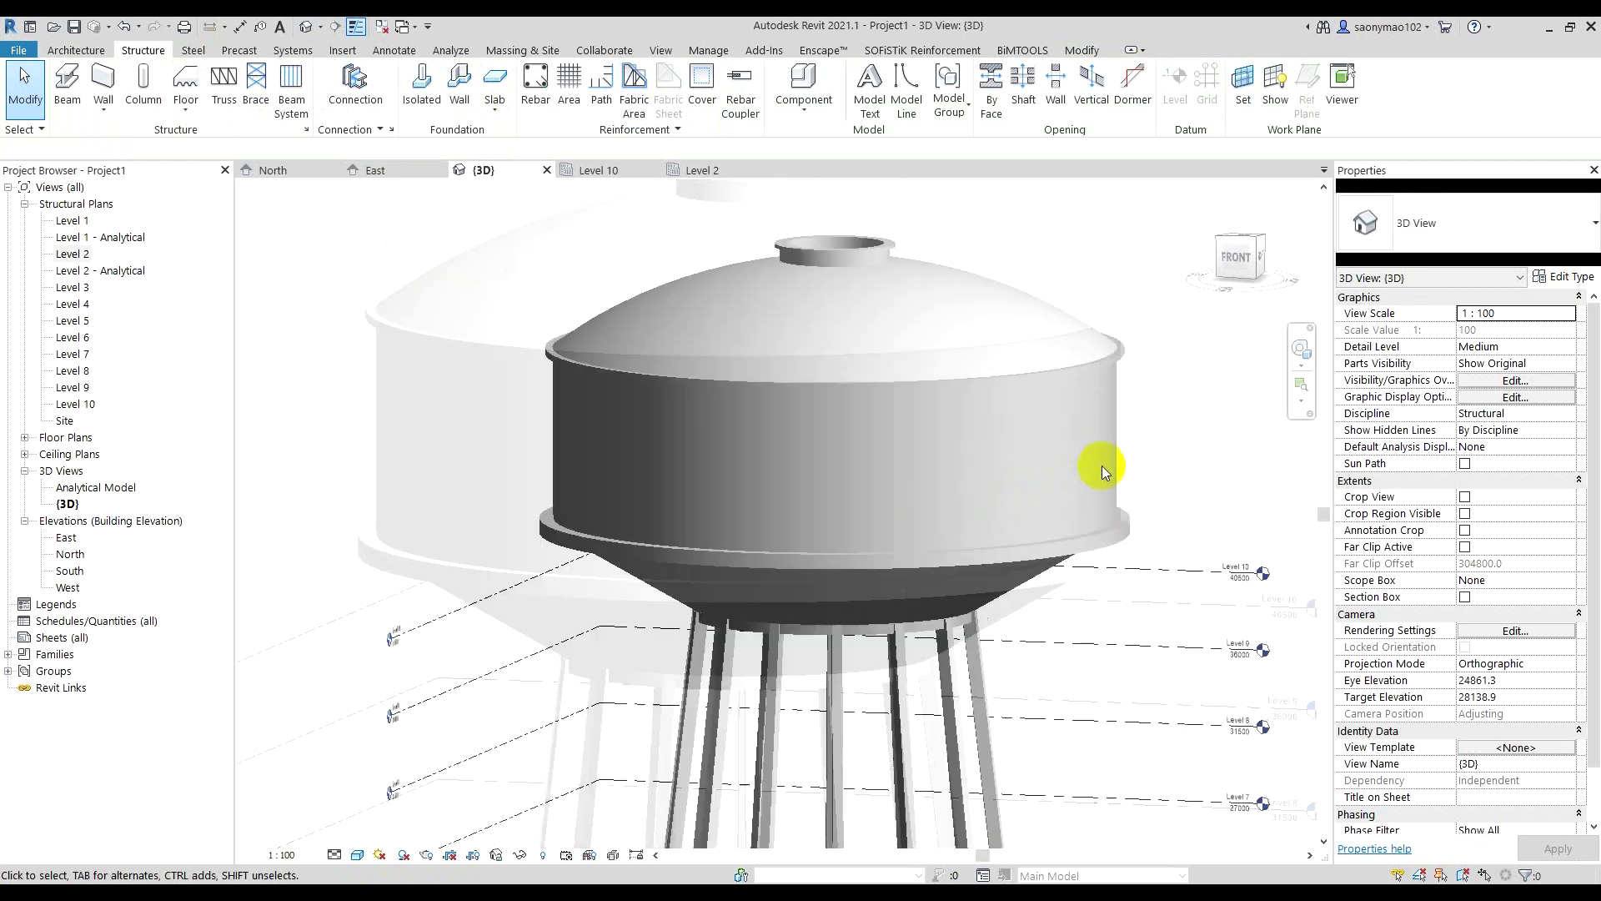
scroll(1102, 466, down, 2)
shift+middle_drag(1205, 501, 1102, 511)
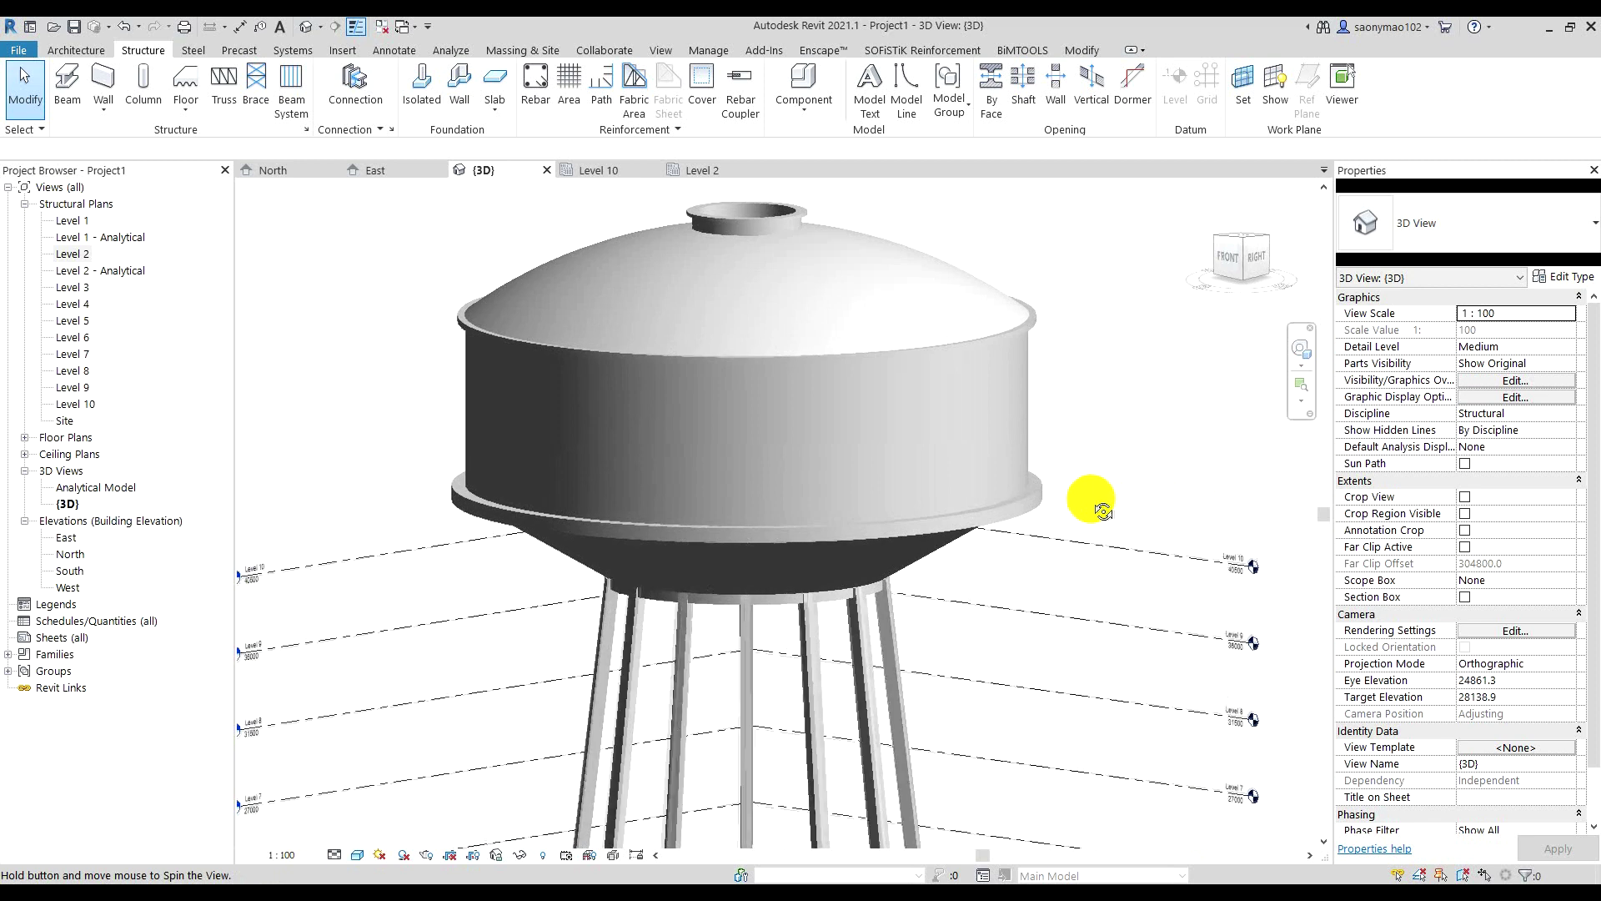
scroll(1129, 440, down, 2)
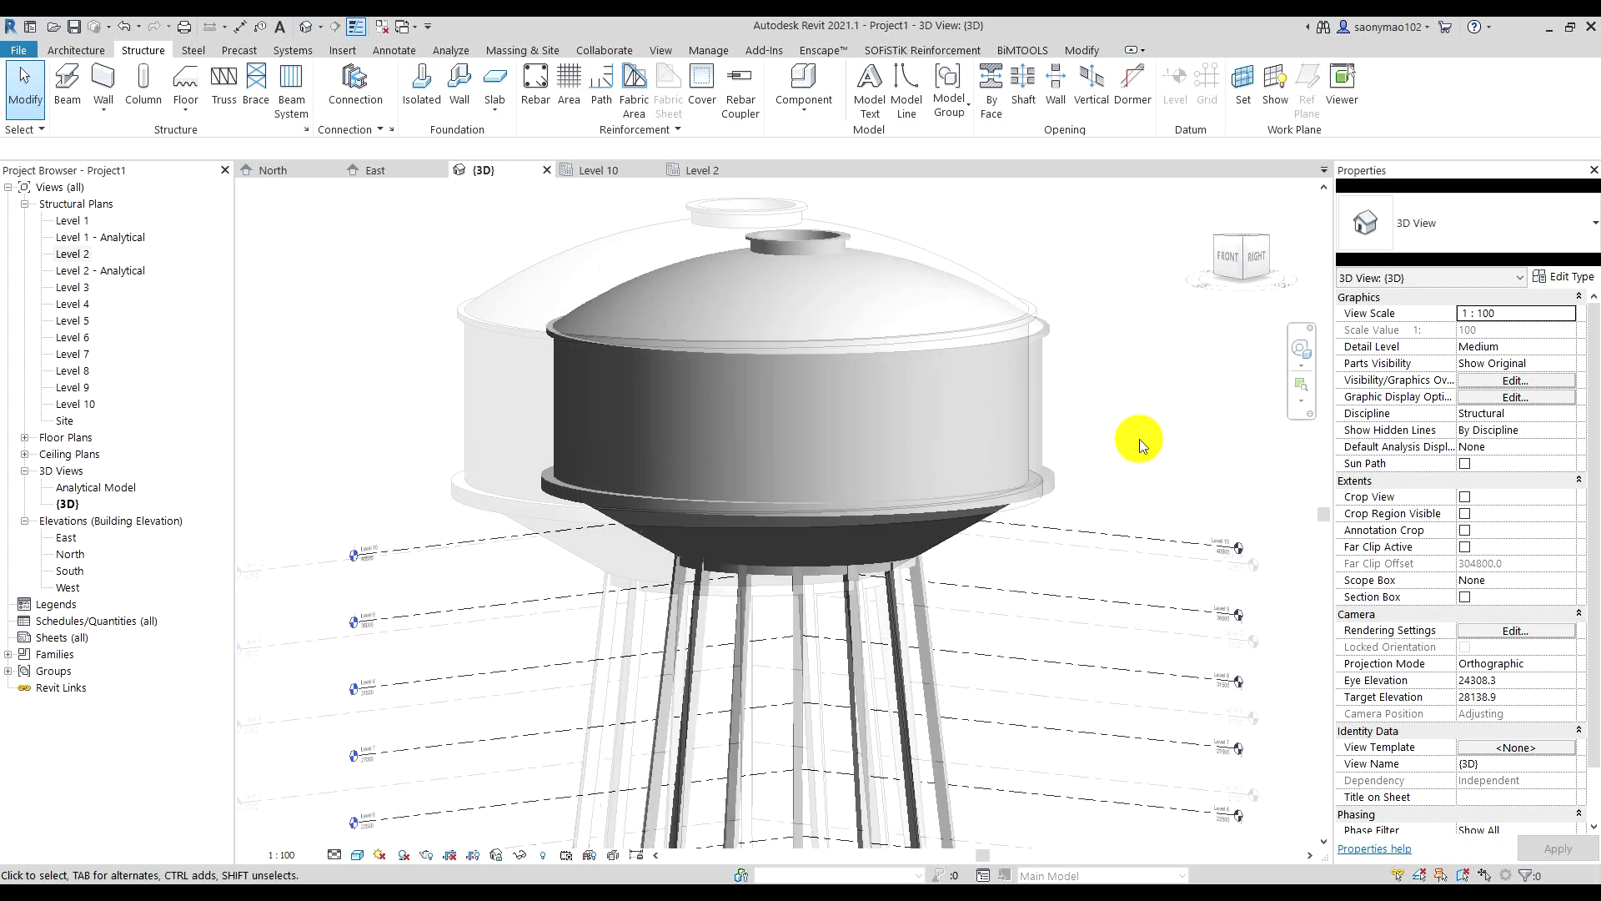
scroll(1105, 512, up, 2)
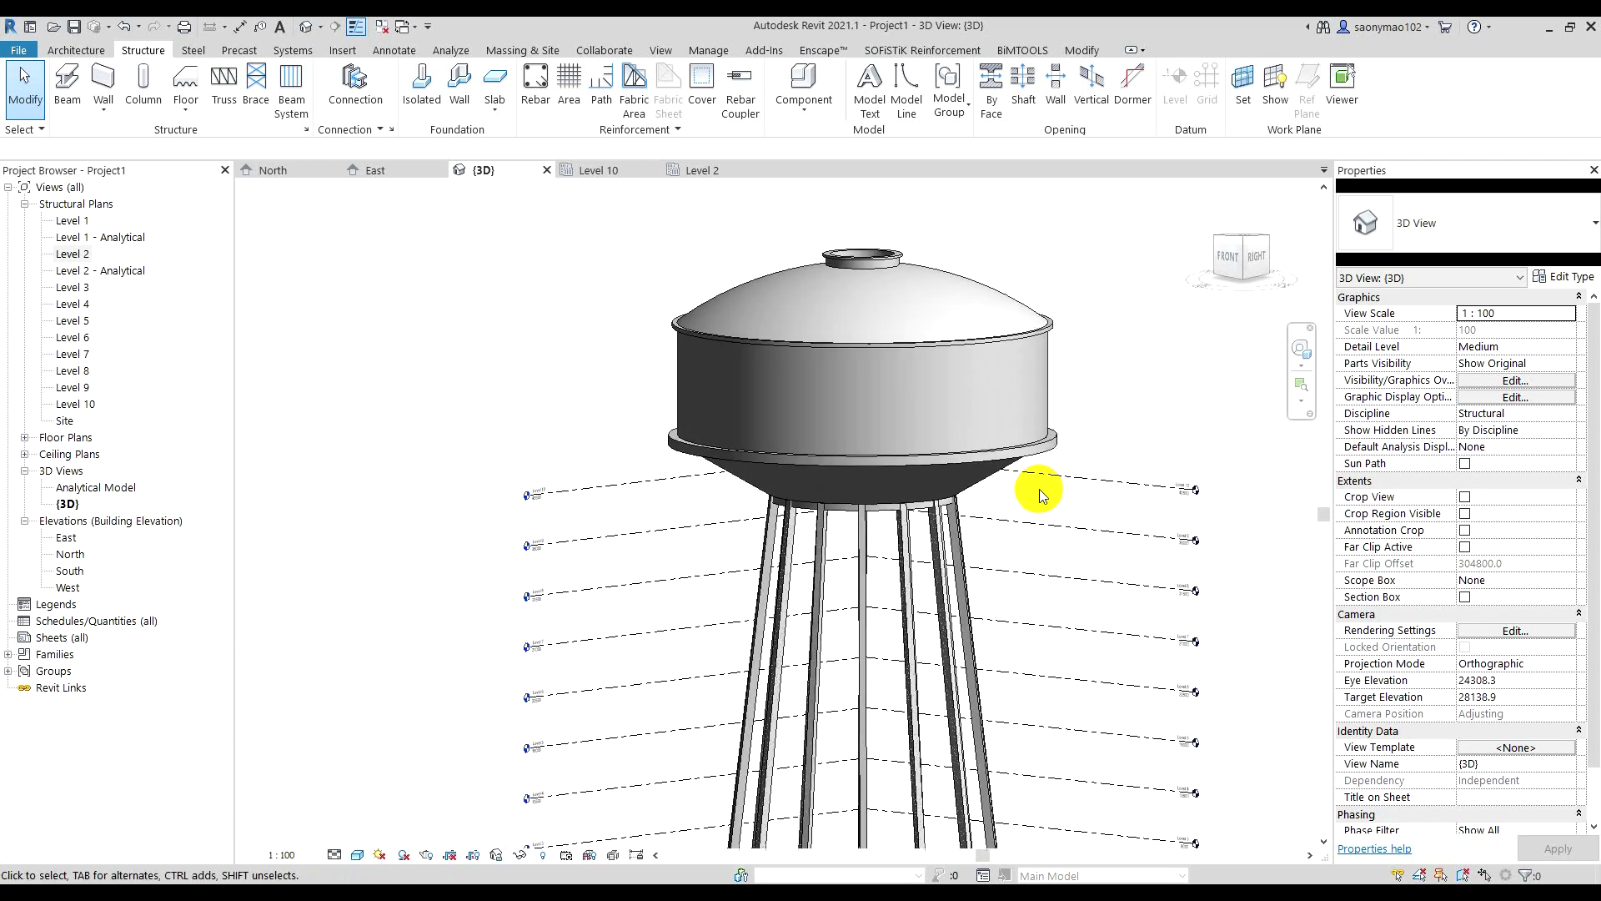
mouse_move(1040, 492)
shift+middle_down()
mouse_move(1057, 493)
mouse_move(1062, 536)
mouse_move(1069, 478)
shift+middle_up()
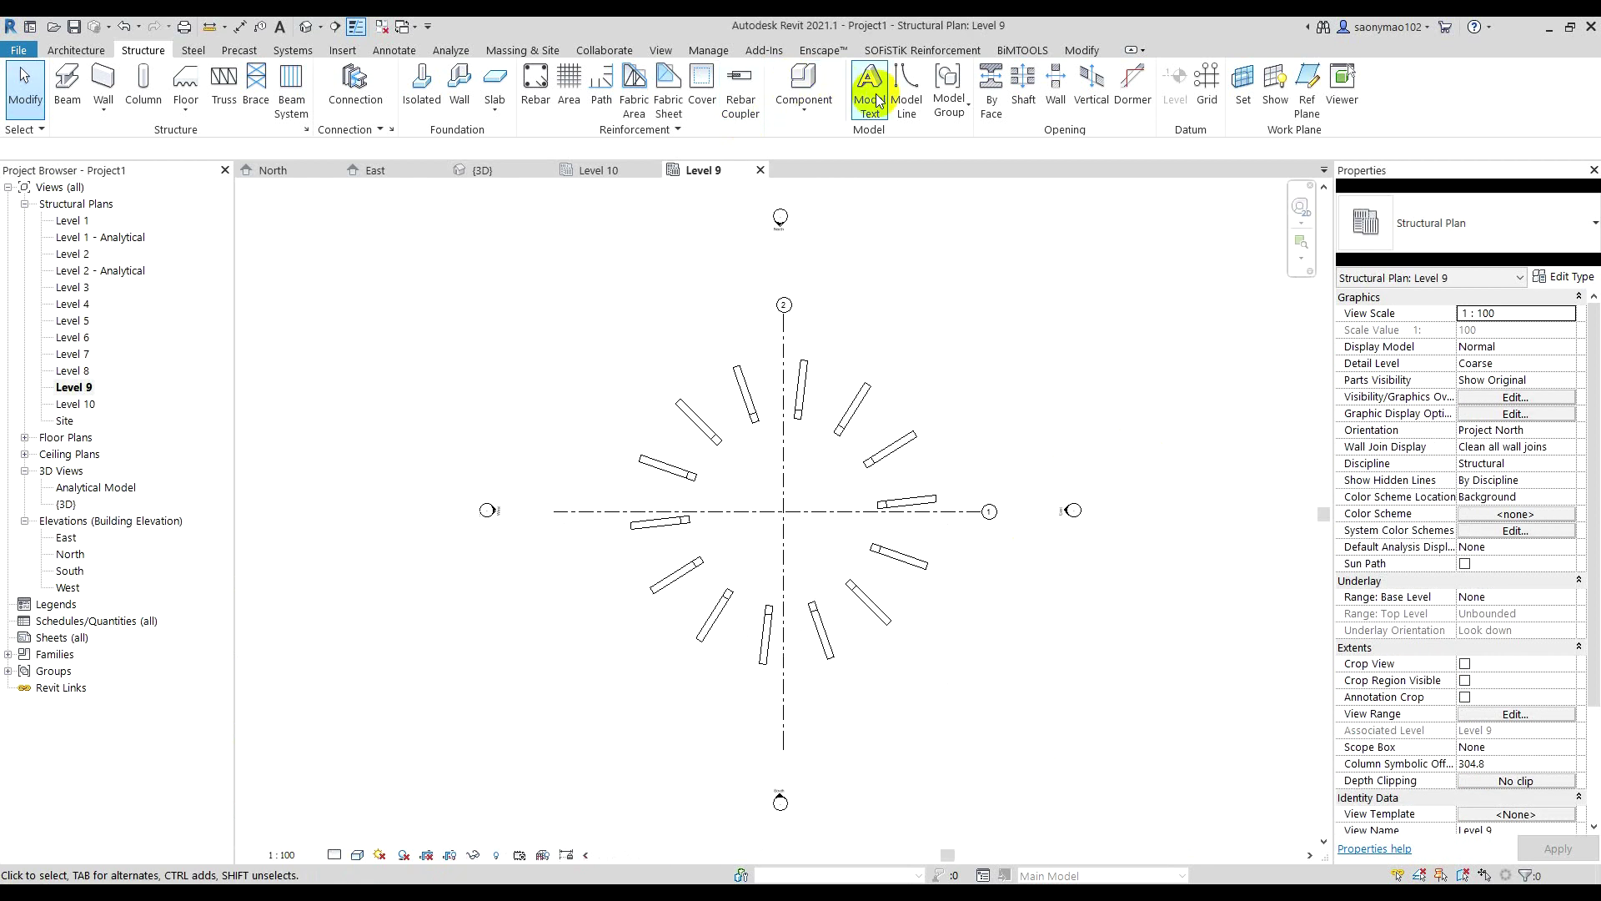
- Draw a Level 9 circular model line centred on the grid intersection, radius snapped to a column (~8616)
click(905, 100)
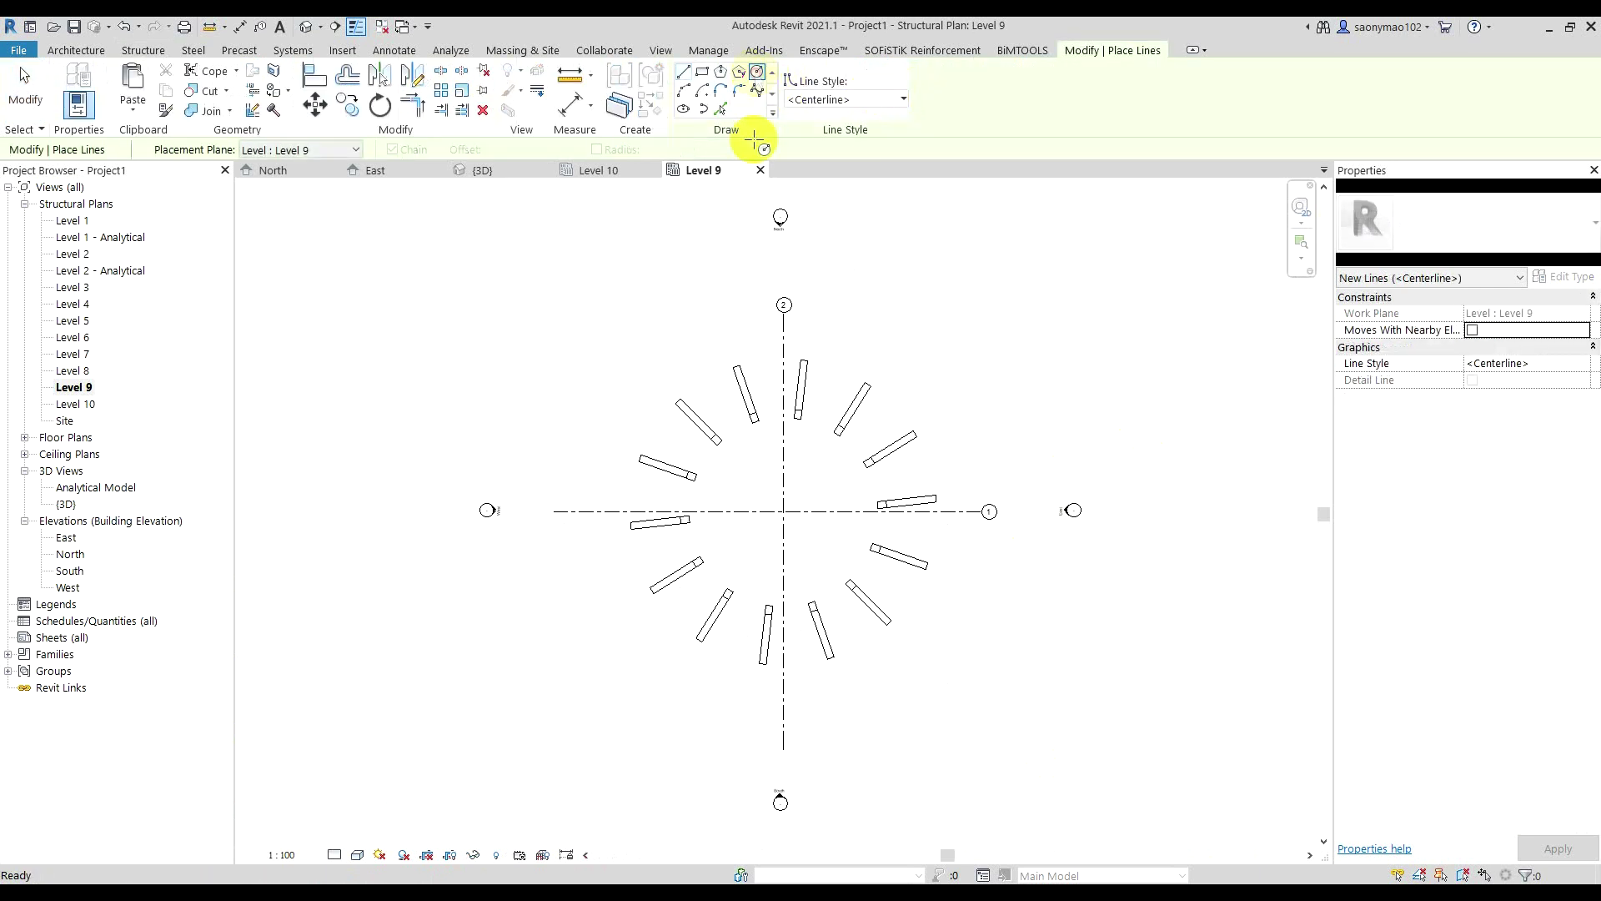
scroll(667, 460, up, 3)
click(872, 555)
scroll(713, 496, up, 2)
scroll(725, 454, up, 2)
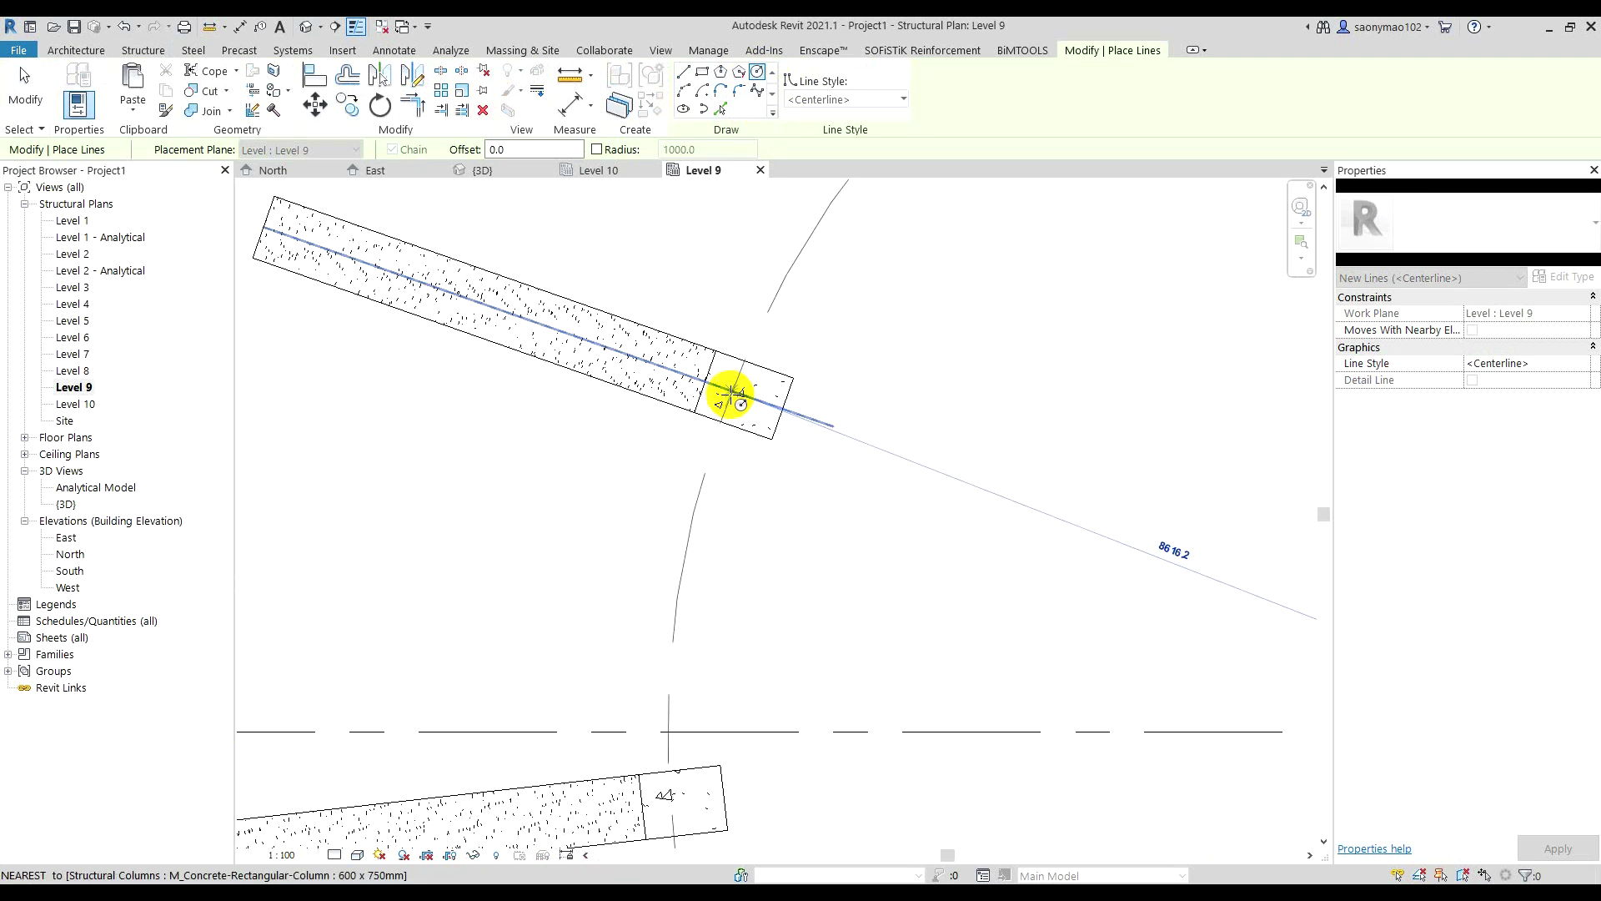
click(732, 394)
scroll(679, 436, down, 2)
scroll(601, 429, down, 2)
scroll(601, 429, down, 2)
click(23, 86)
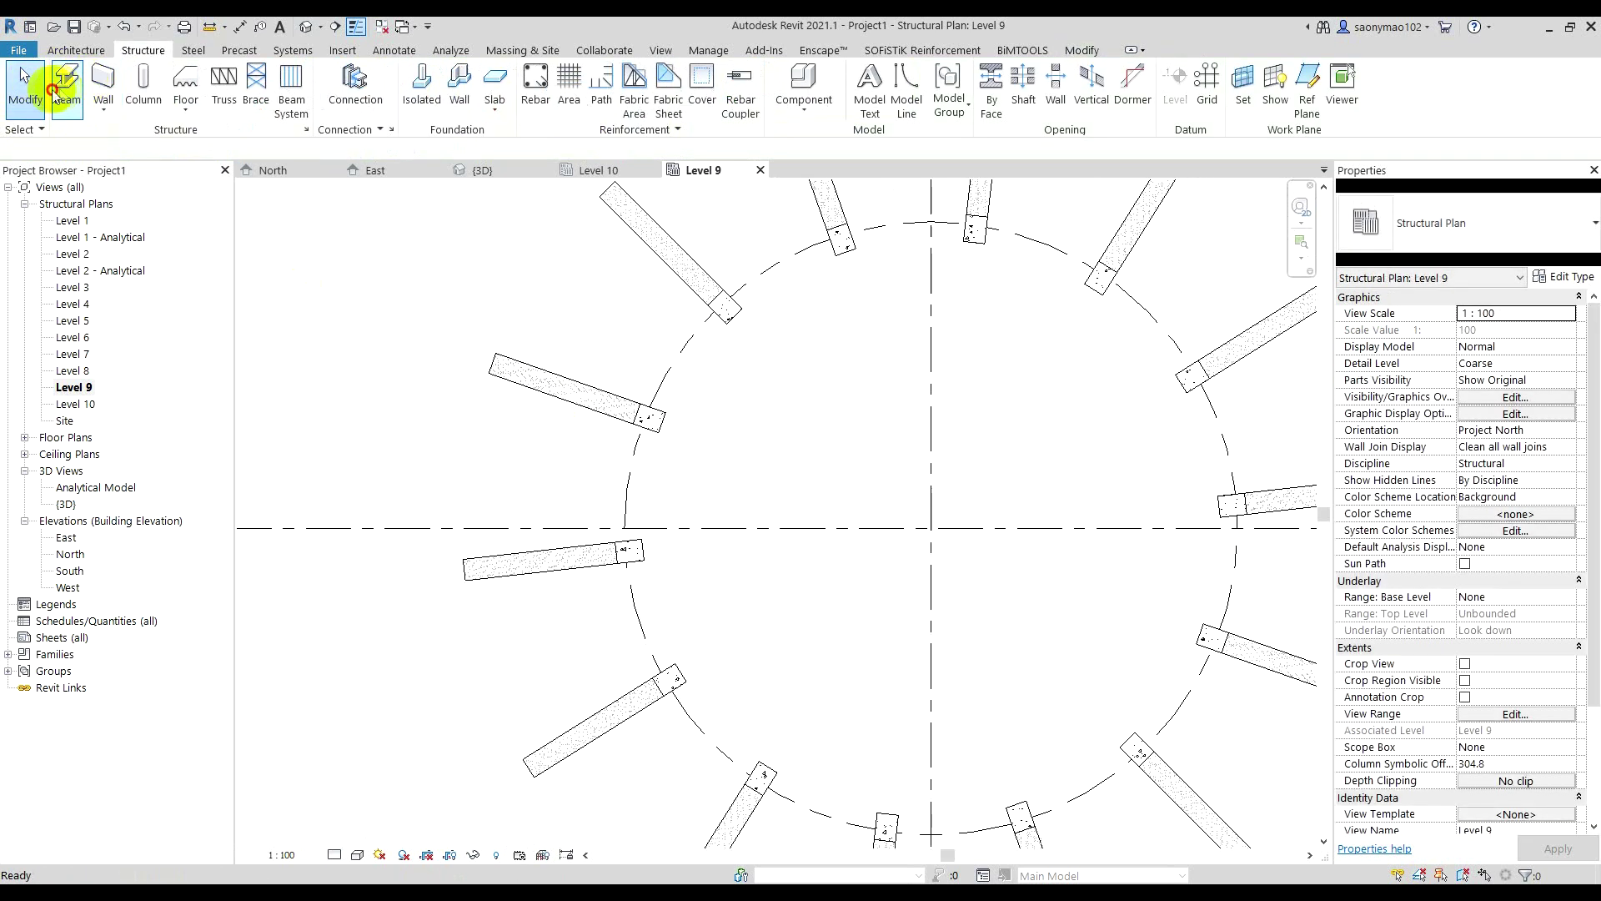
- Chain the first run of 450 x 600 mm concrete beams between Level 9 columns
click(51, 89)
scroll(627, 535, up, 3)
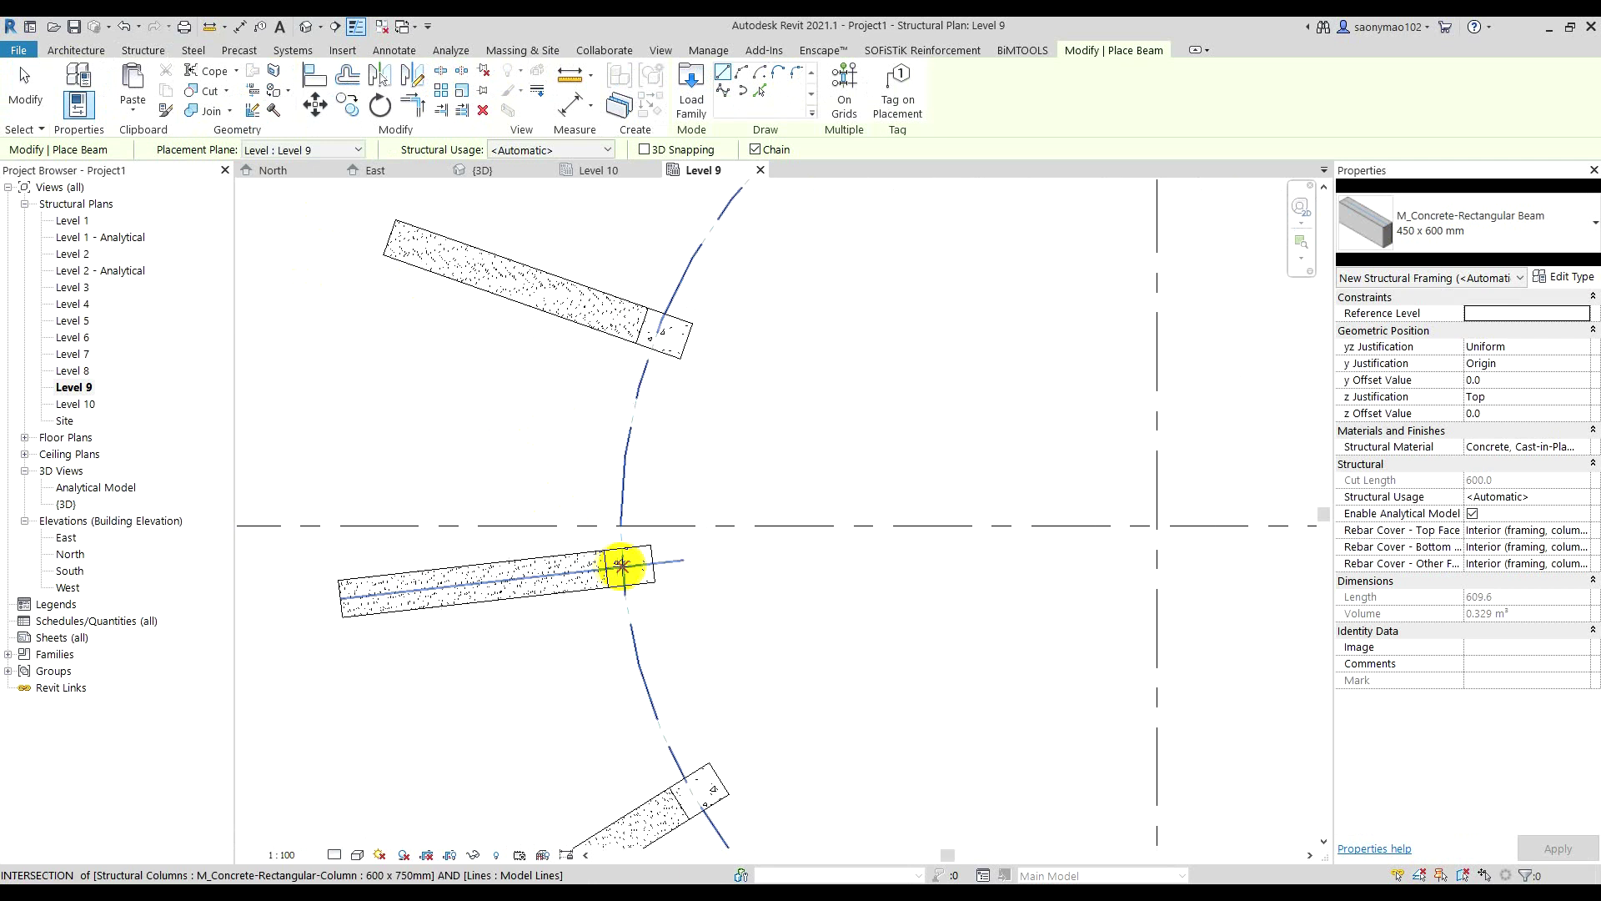
click(623, 565)
scroll(659, 331, down, 3)
scroll(722, 293, up, 3)
scroll(636, 358, up, 1)
click(863, 297)
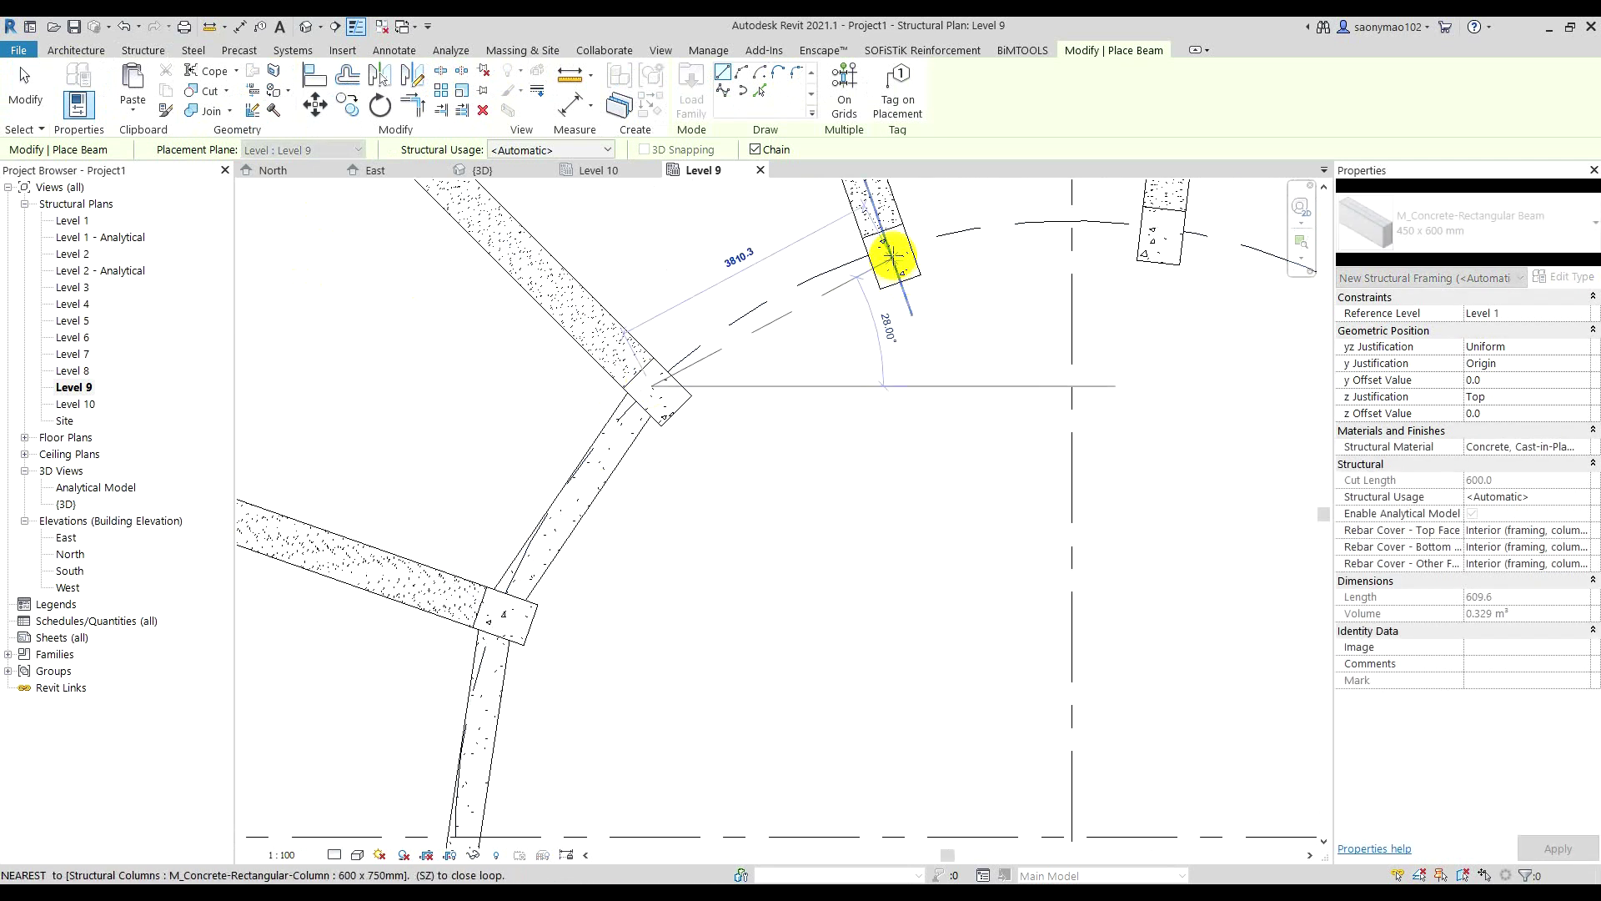
scroll(892, 249, down, 2)
scroll(948, 278, down, 1)
scroll(865, 292, up, 2)
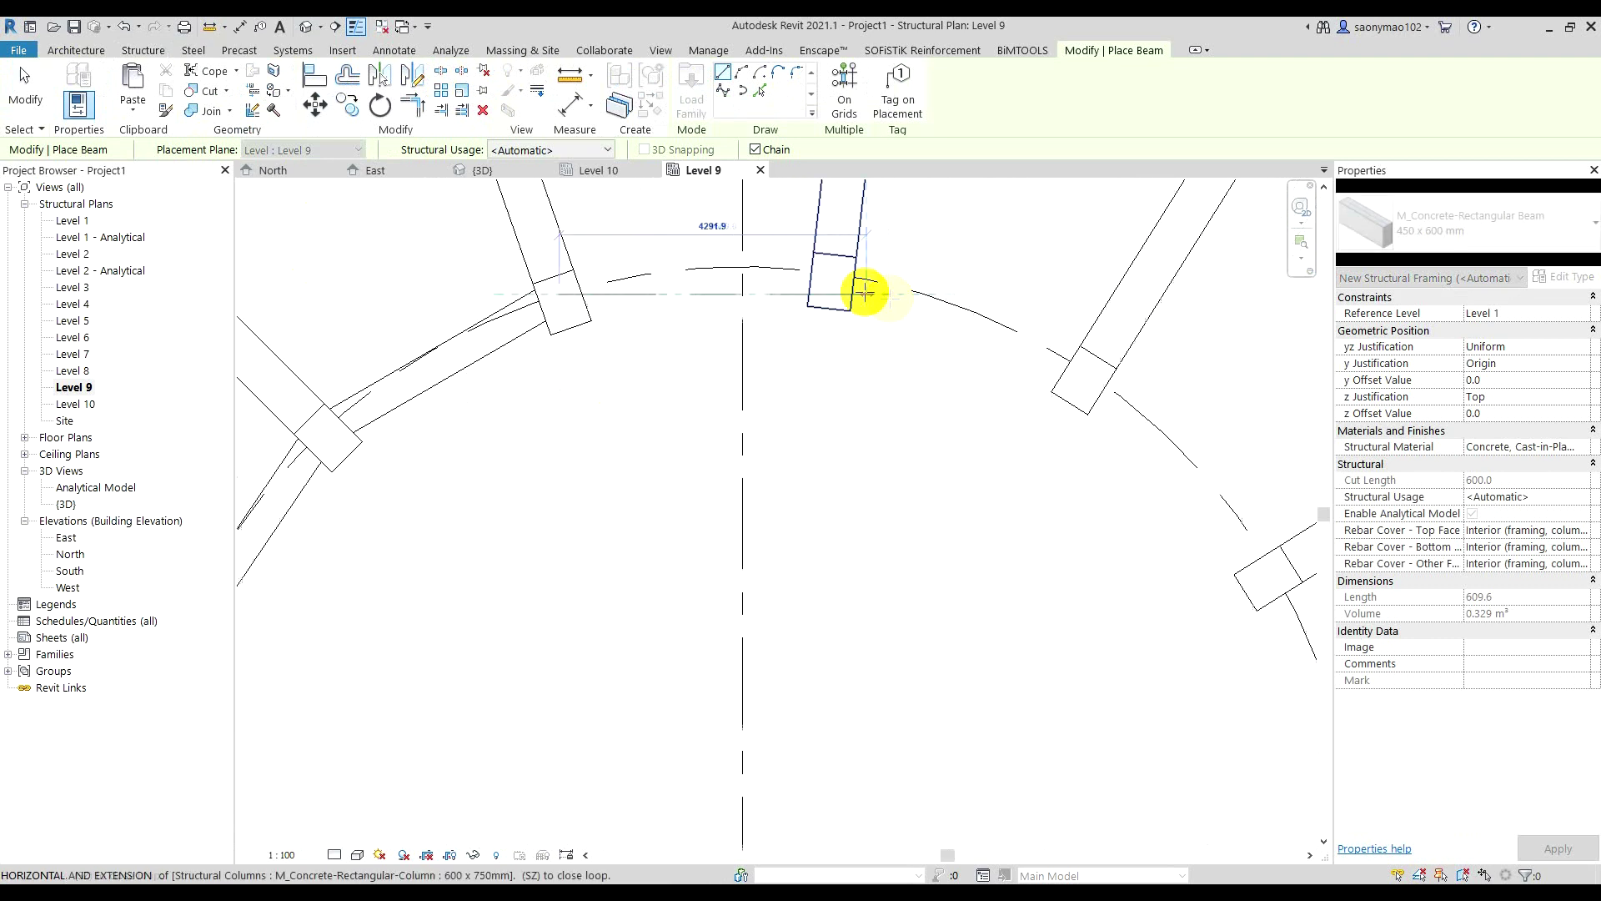
click(835, 275)
scroll(830, 417, down, 2)
scroll(949, 382, up, 2)
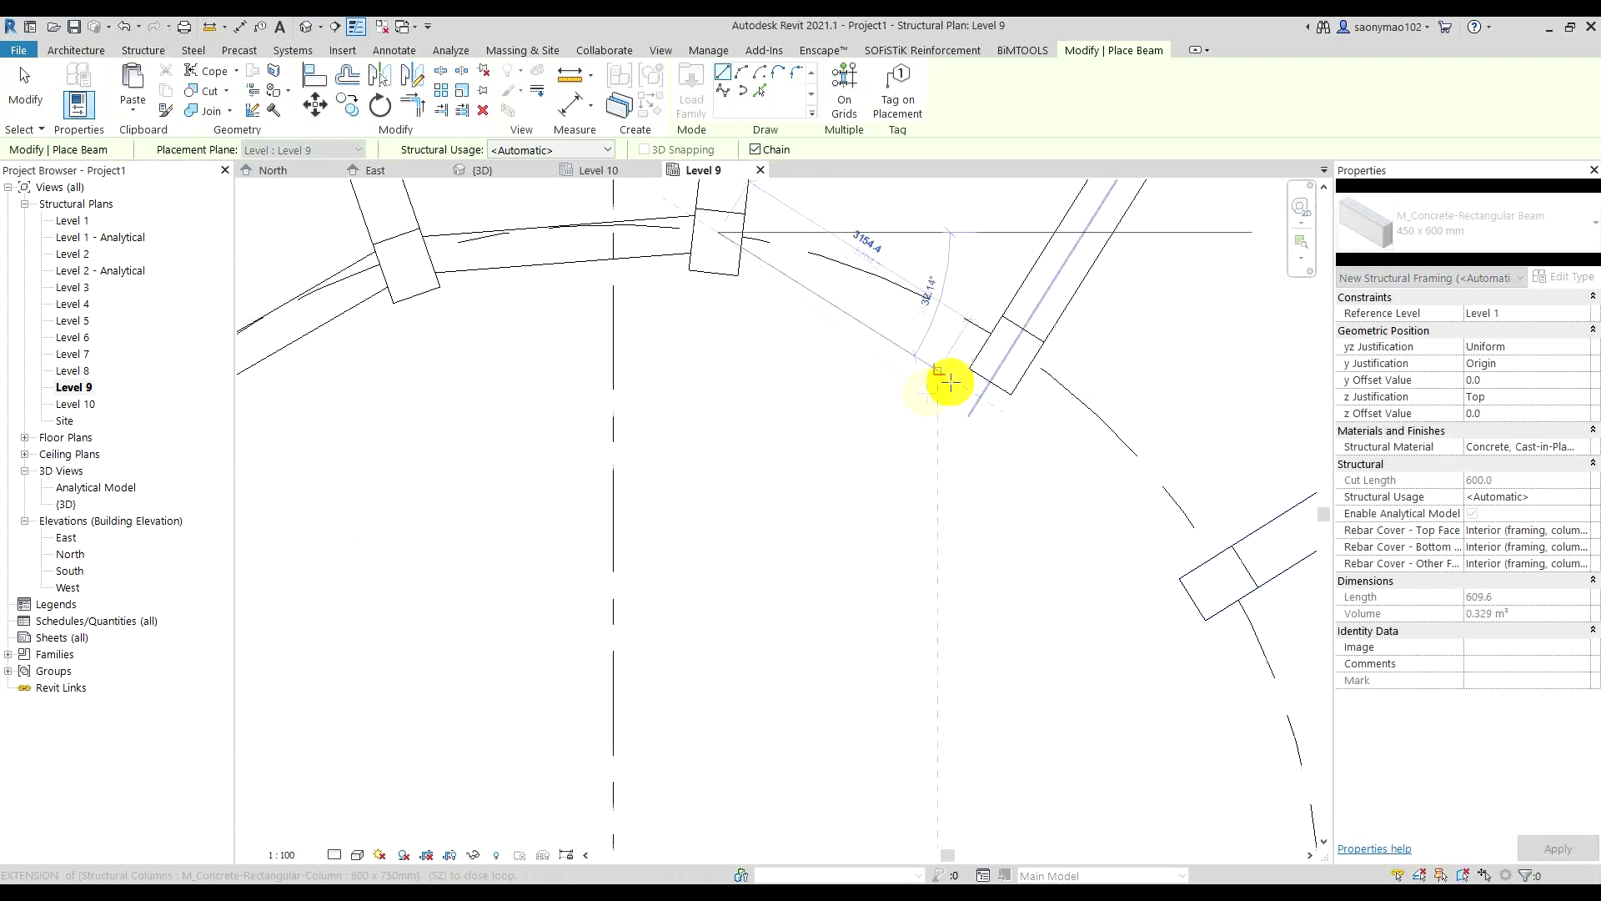
click(1010, 347)
scroll(973, 347, down, 2)
scroll(886, 314, up, 1)
scroll(1006, 412, up, 1)
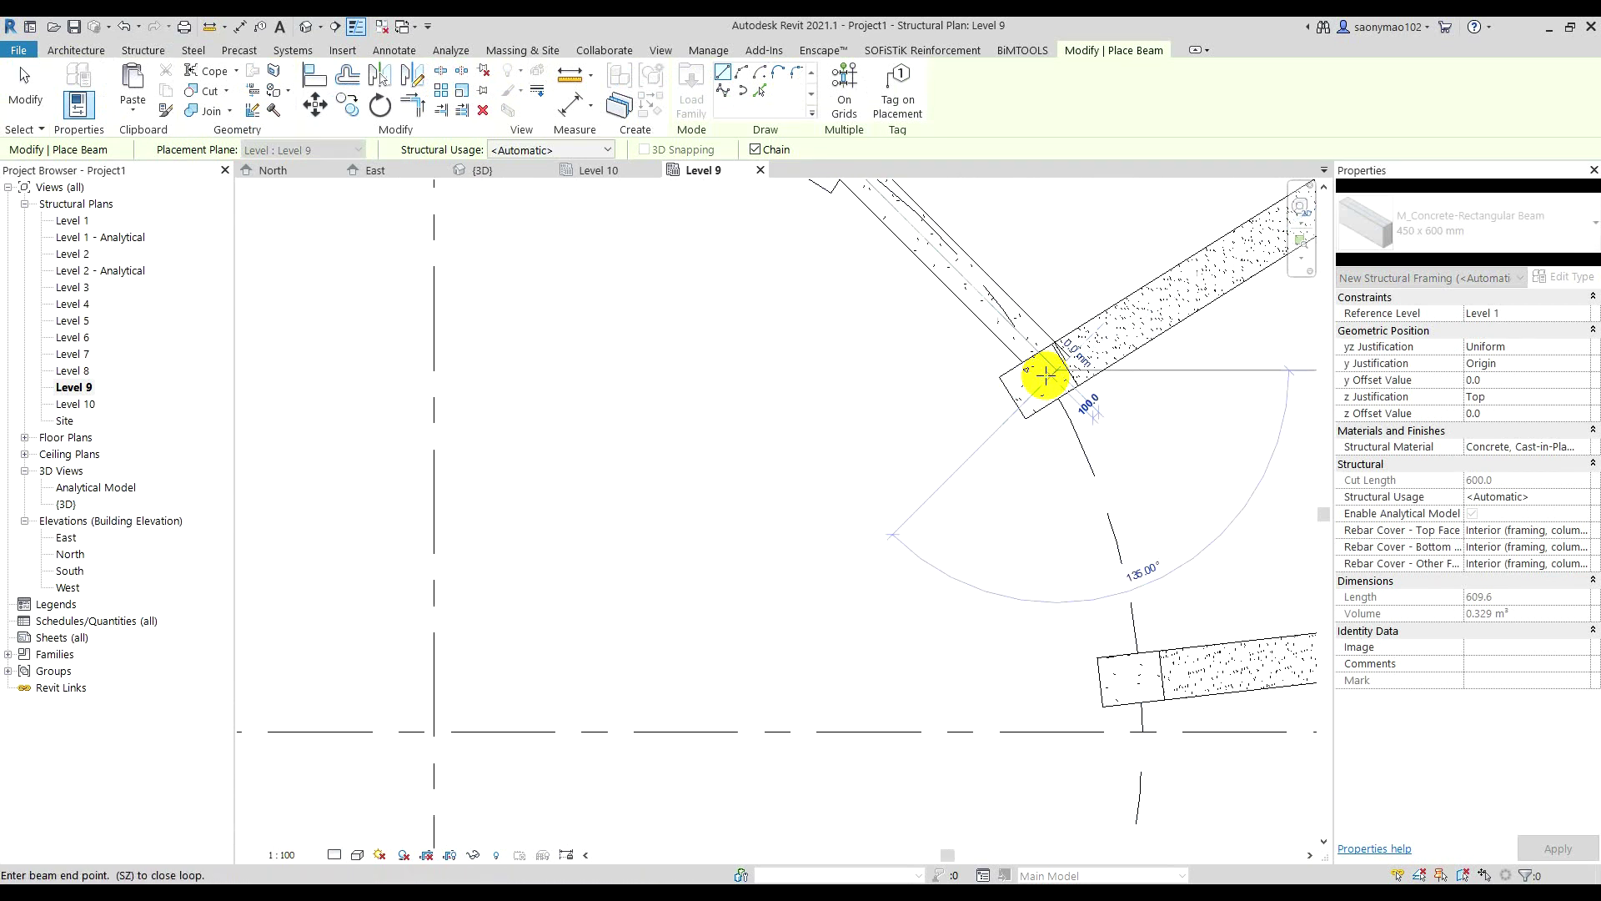
click(1037, 370)
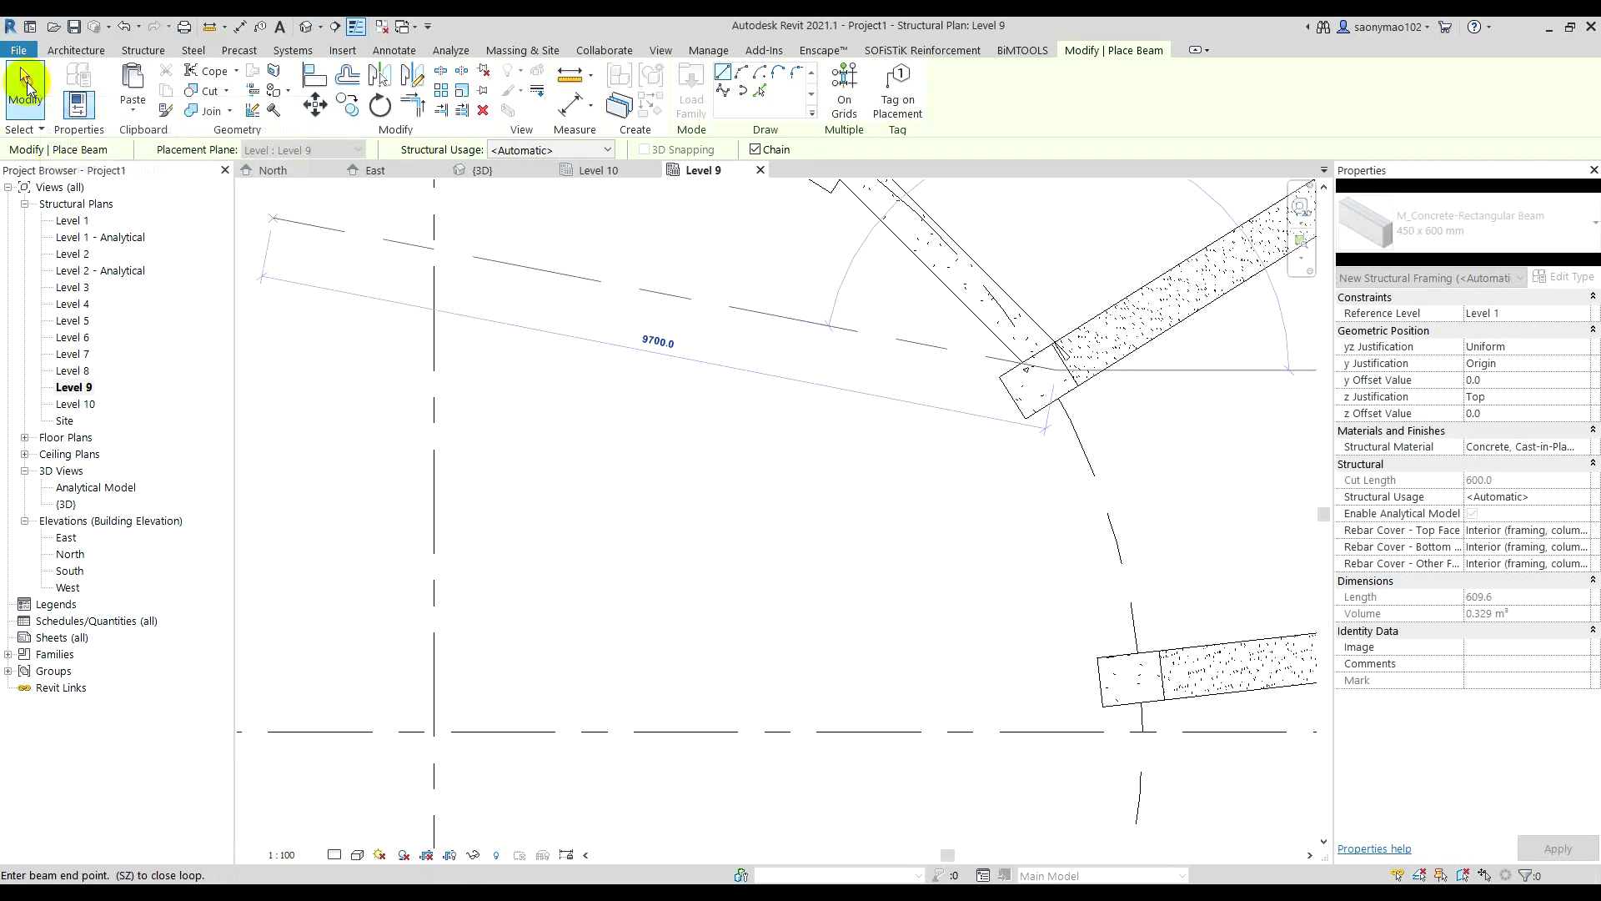
click(25, 85)
- Check a placed beam, then pan the plan to the remaining columns
click(929, 274)
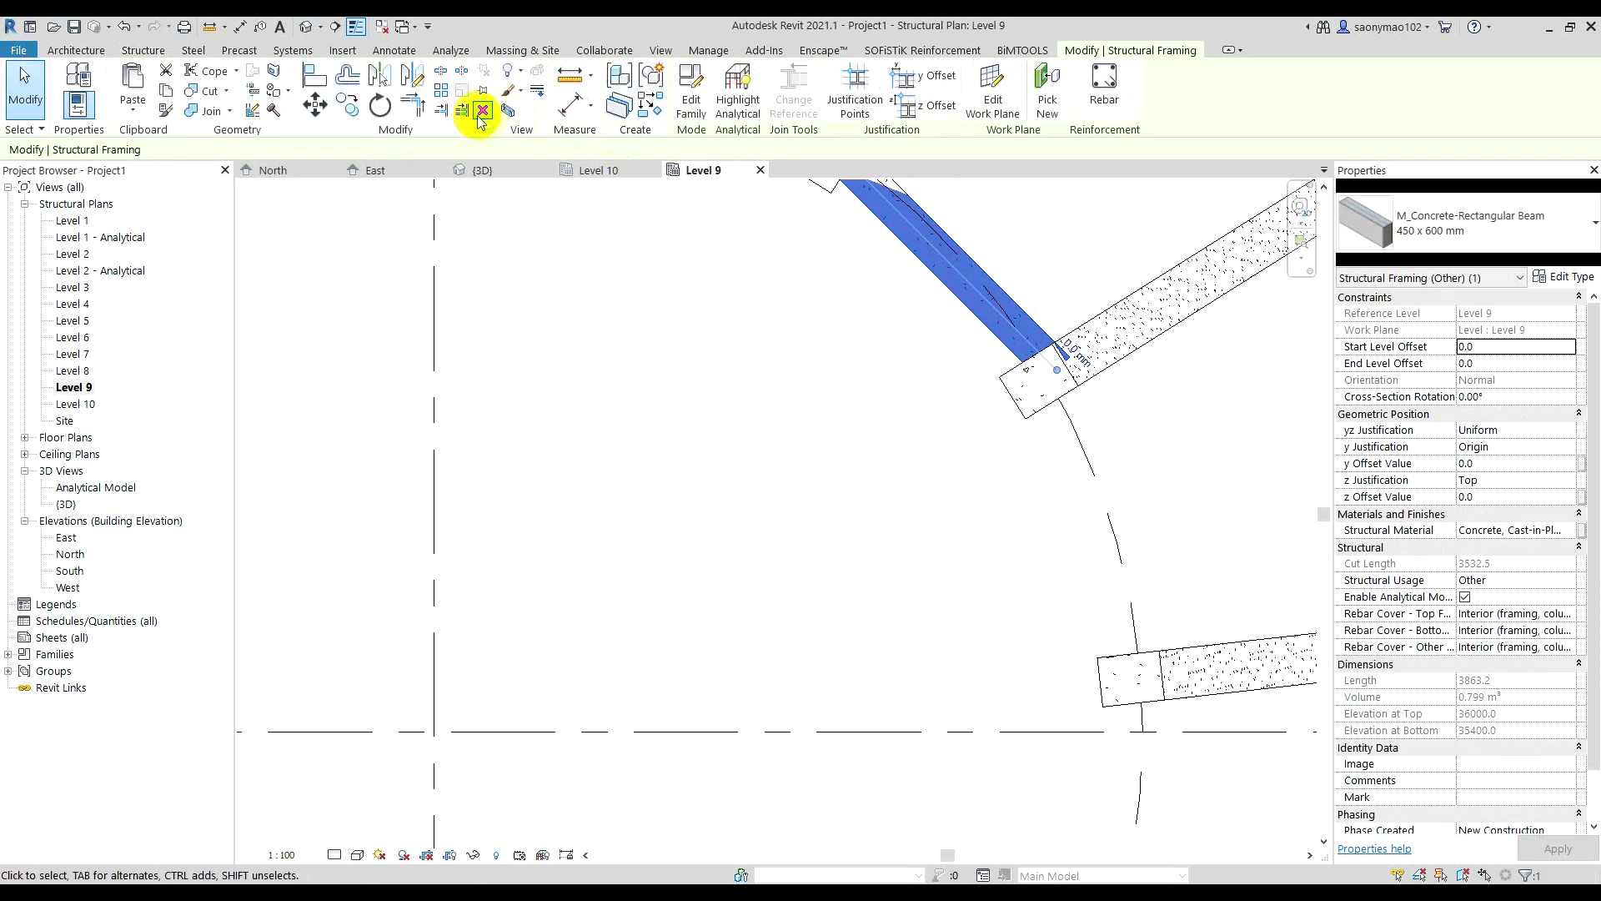
click(782, 338)
scroll(792, 401, down, 3)
scroll(802, 468, up, 2)
middle_drag(802, 467, 781, 555)
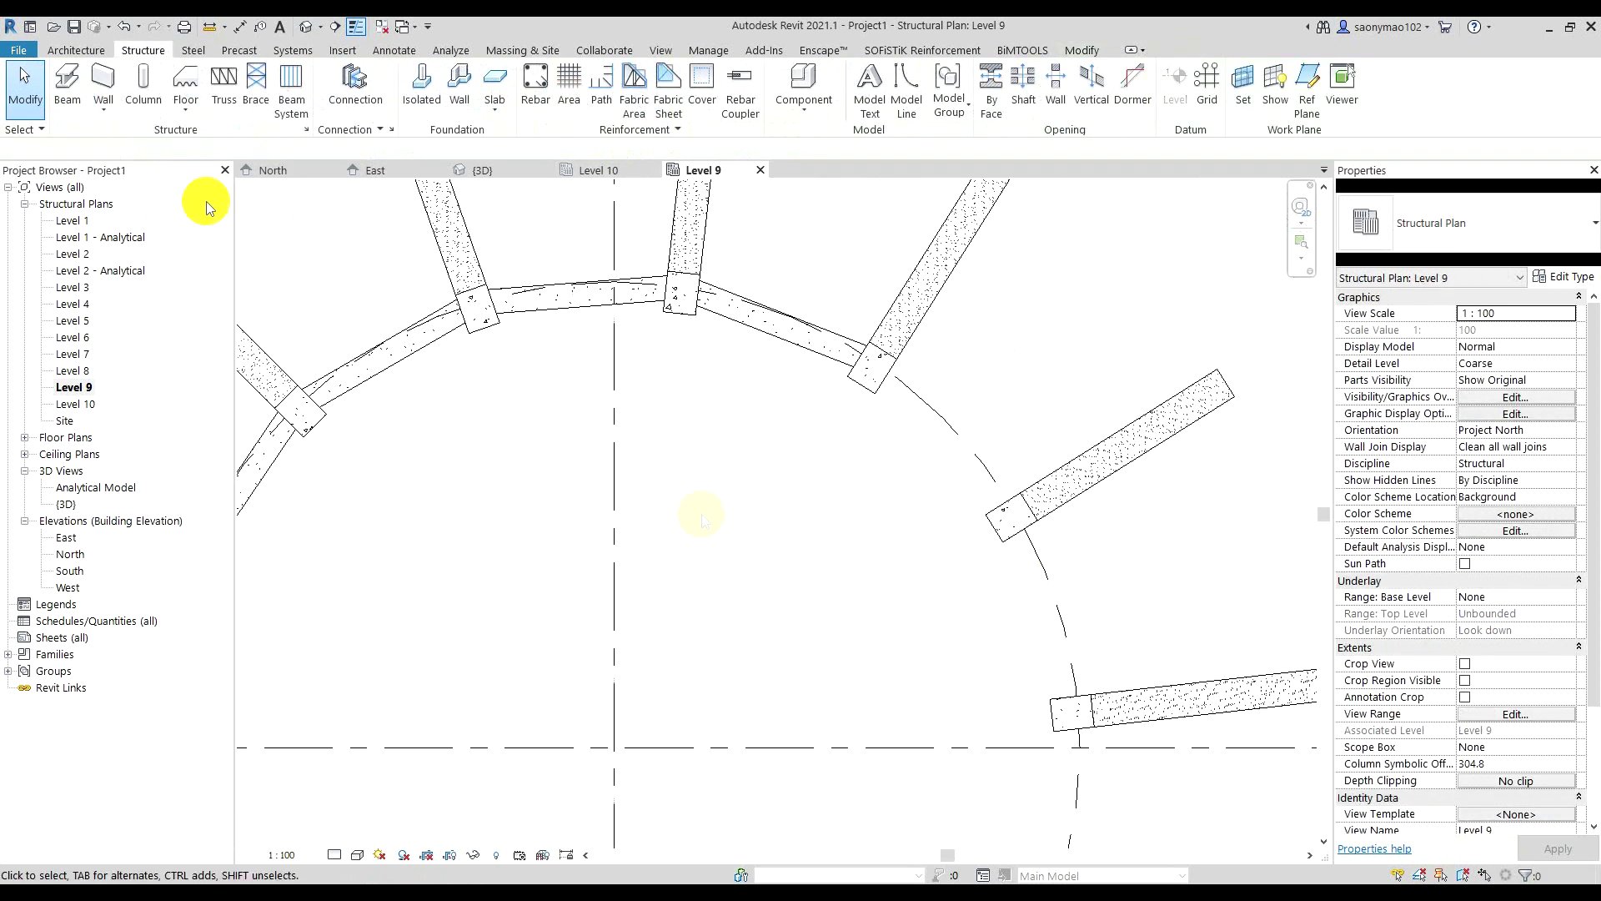
scroll(918, 389, up, 2)
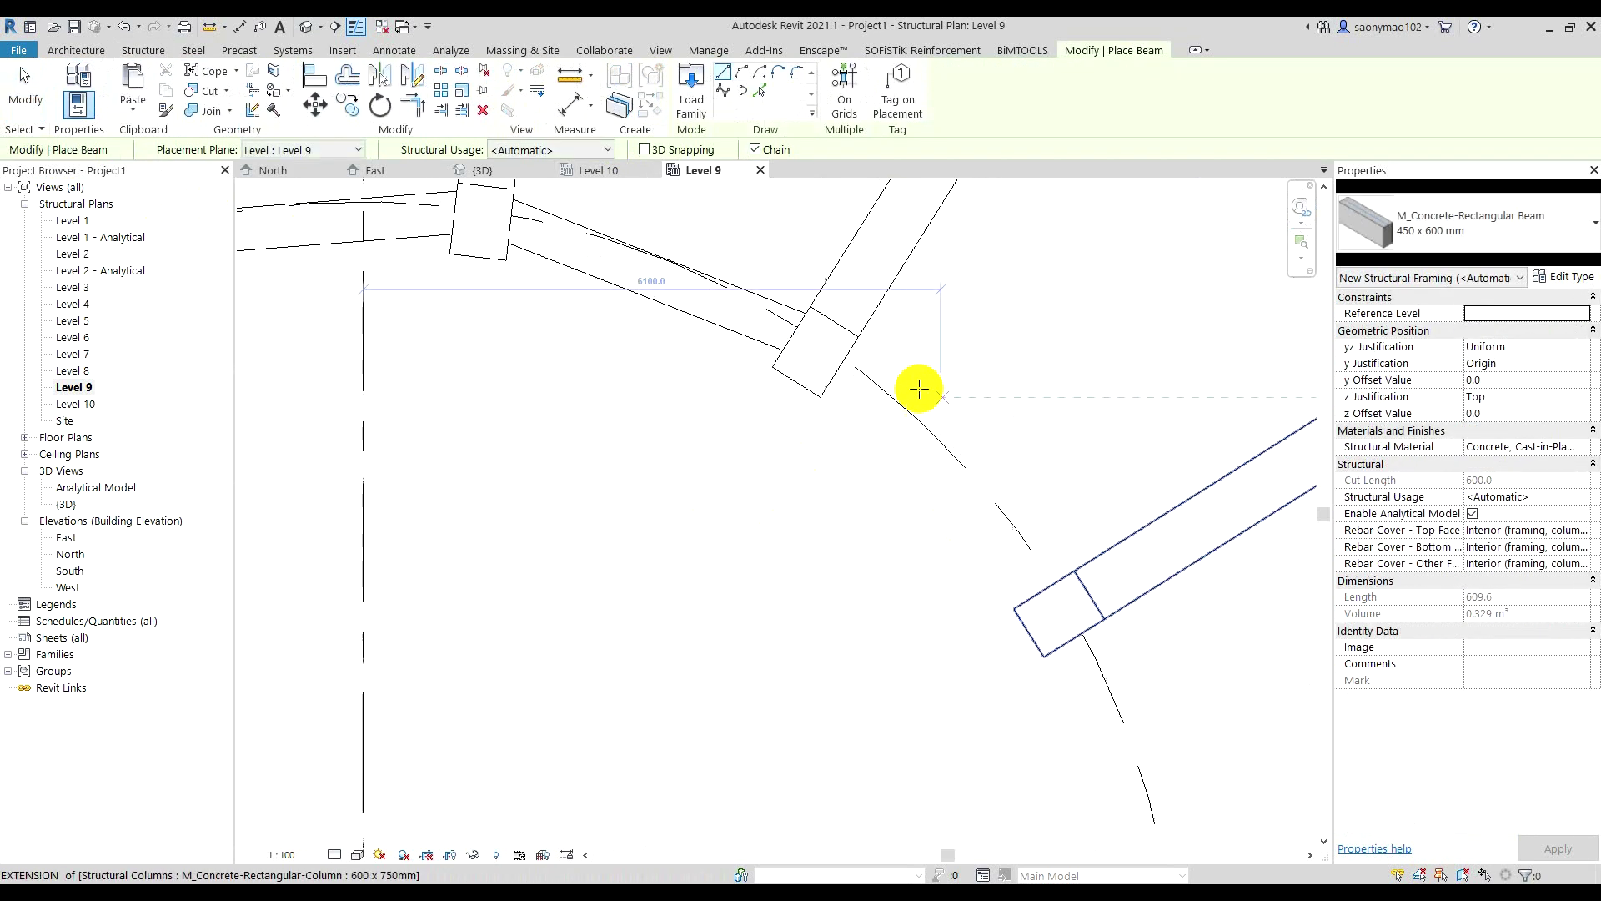
- Chain ring beams across the next three columns of the upper ring
click(818, 343)
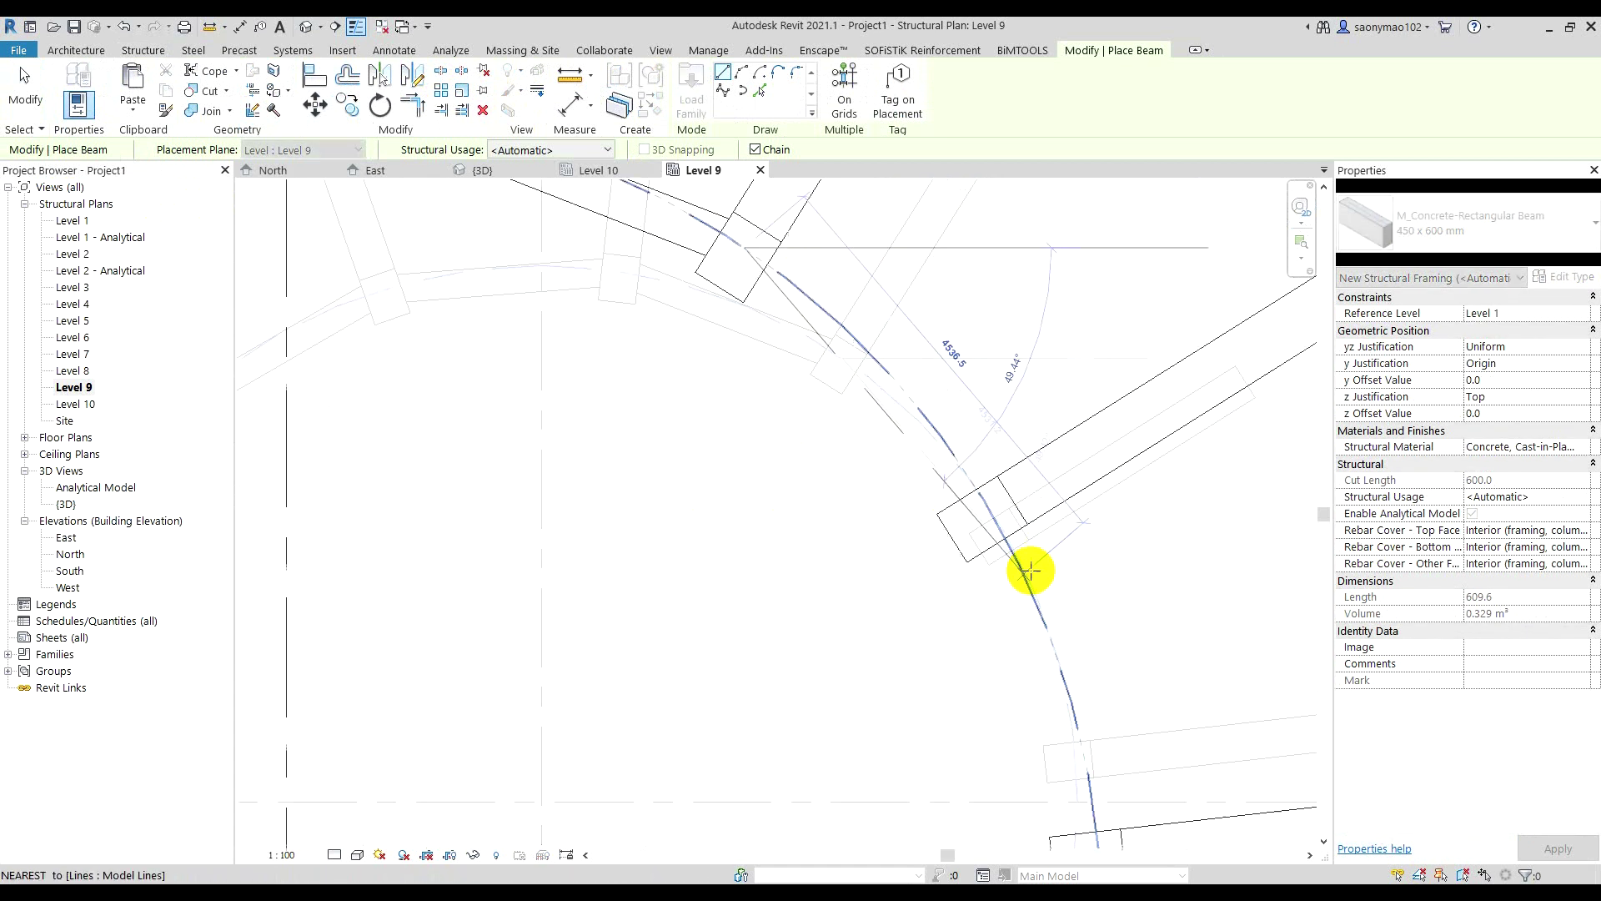
click(991, 515)
scroll(983, 511, down, 2)
scroll(1037, 704, down, 1)
scroll(1082, 493, up, 2)
scroll(1087, 500, up, 2)
click(1086, 484)
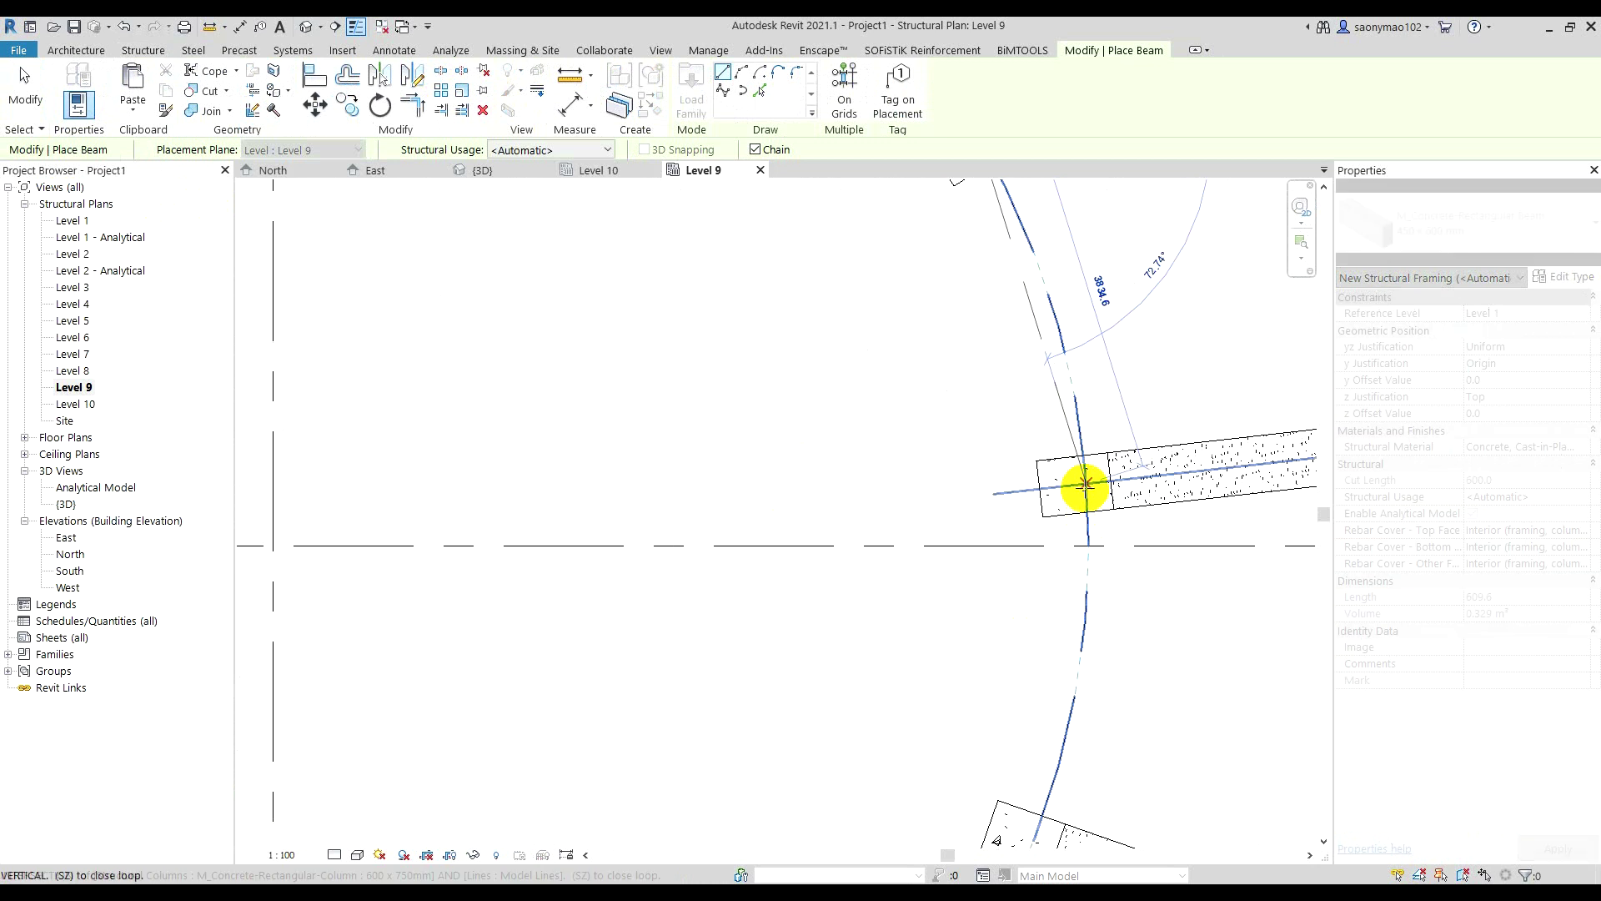
scroll(1100, 509, down, 2)
scroll(1098, 503, up, 2)
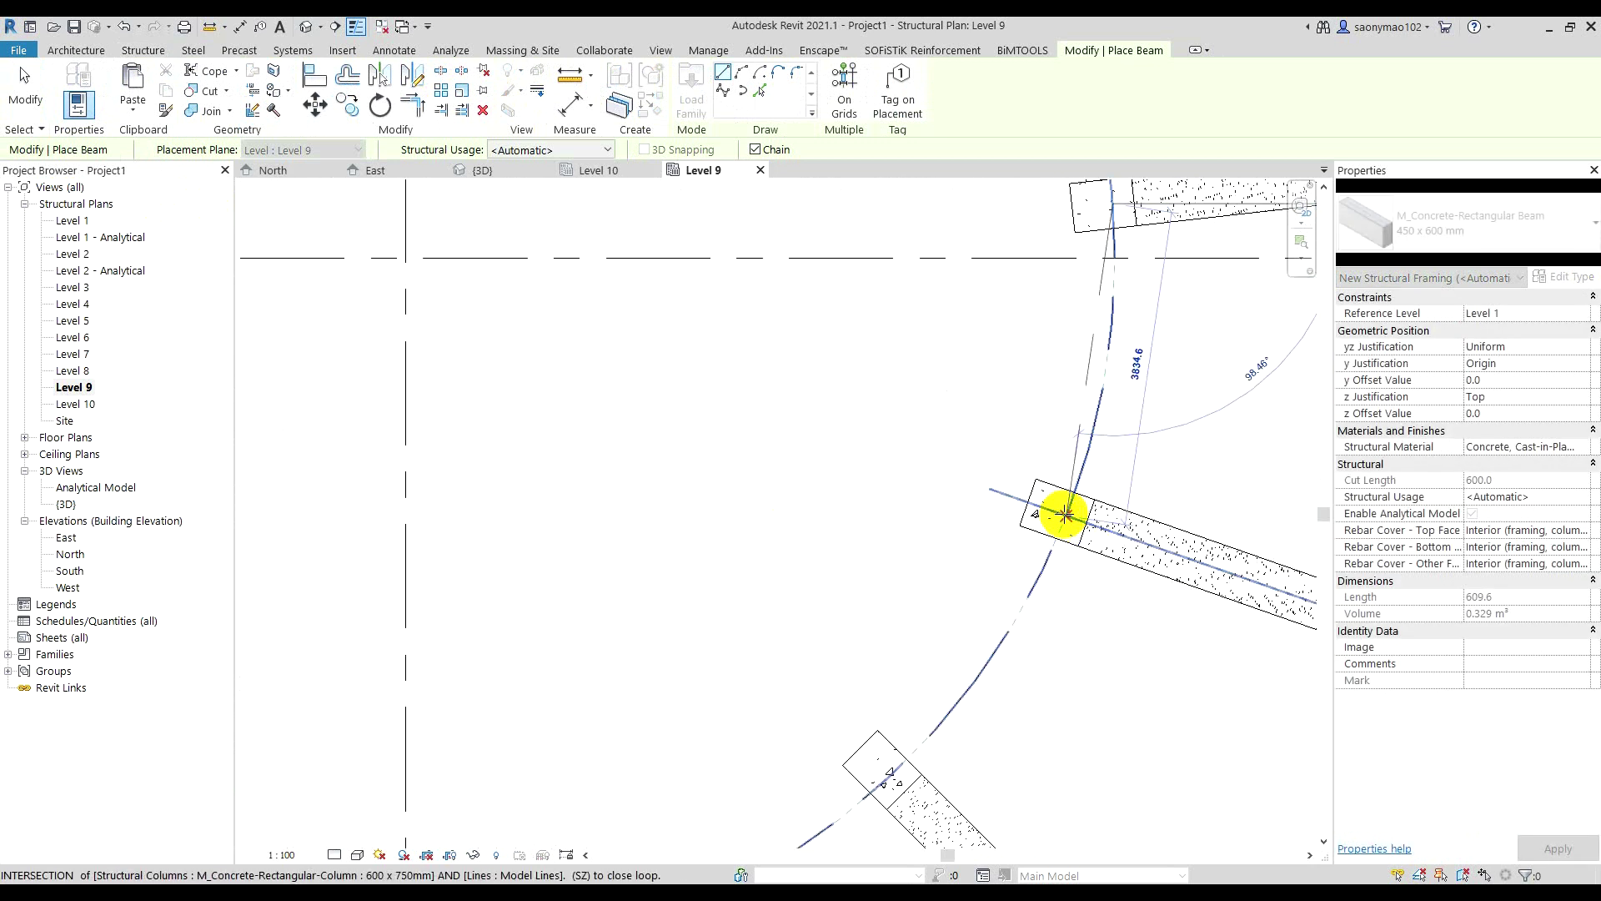
click(1065, 514)
scroll(1073, 608, down, 2)
scroll(1104, 562, up, 1)
scroll(1015, 567, up, 1)
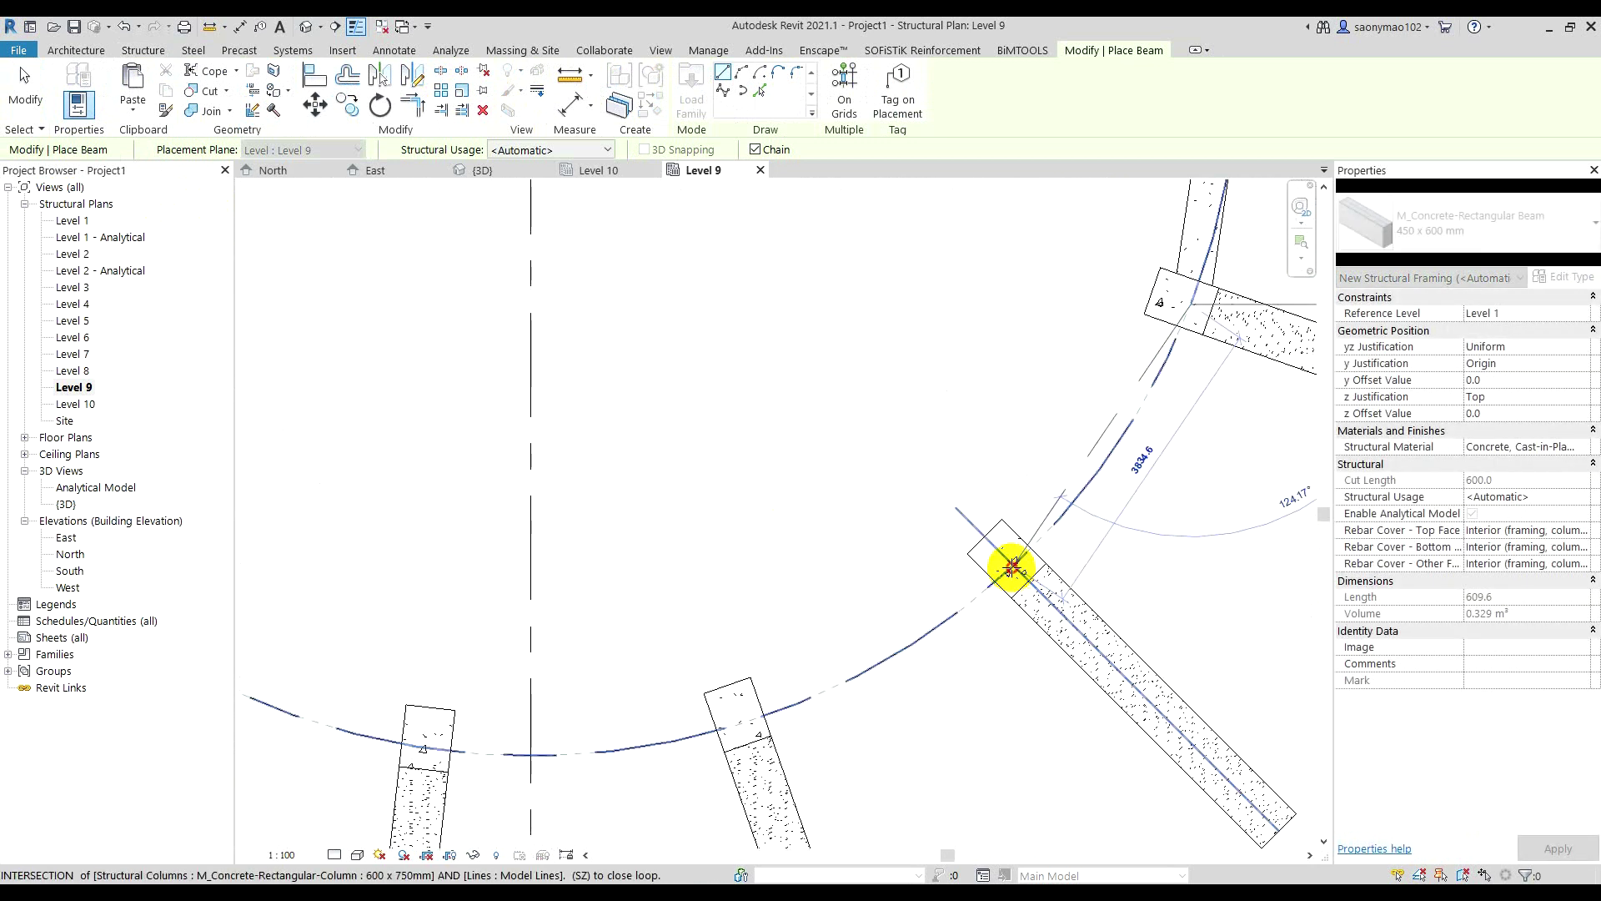
- Continue the beam chain around the remaining columns to close the ring
click(1012, 566)
click(813, 697)
scroll(834, 692, down, 2)
scroll(917, 677, up, 2)
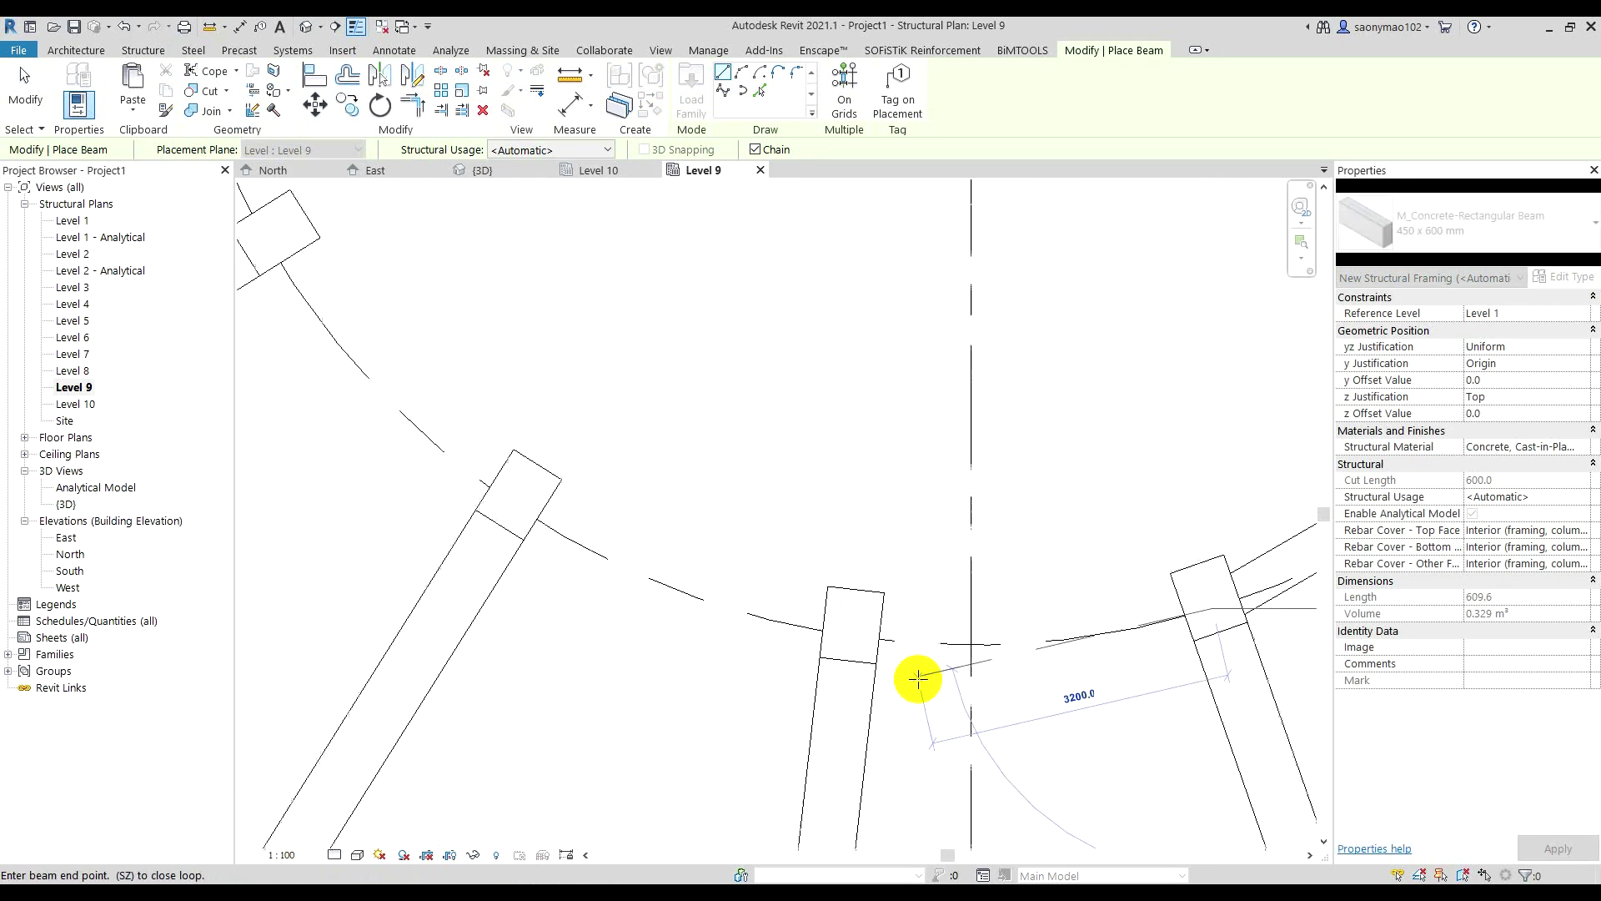
click(850, 636)
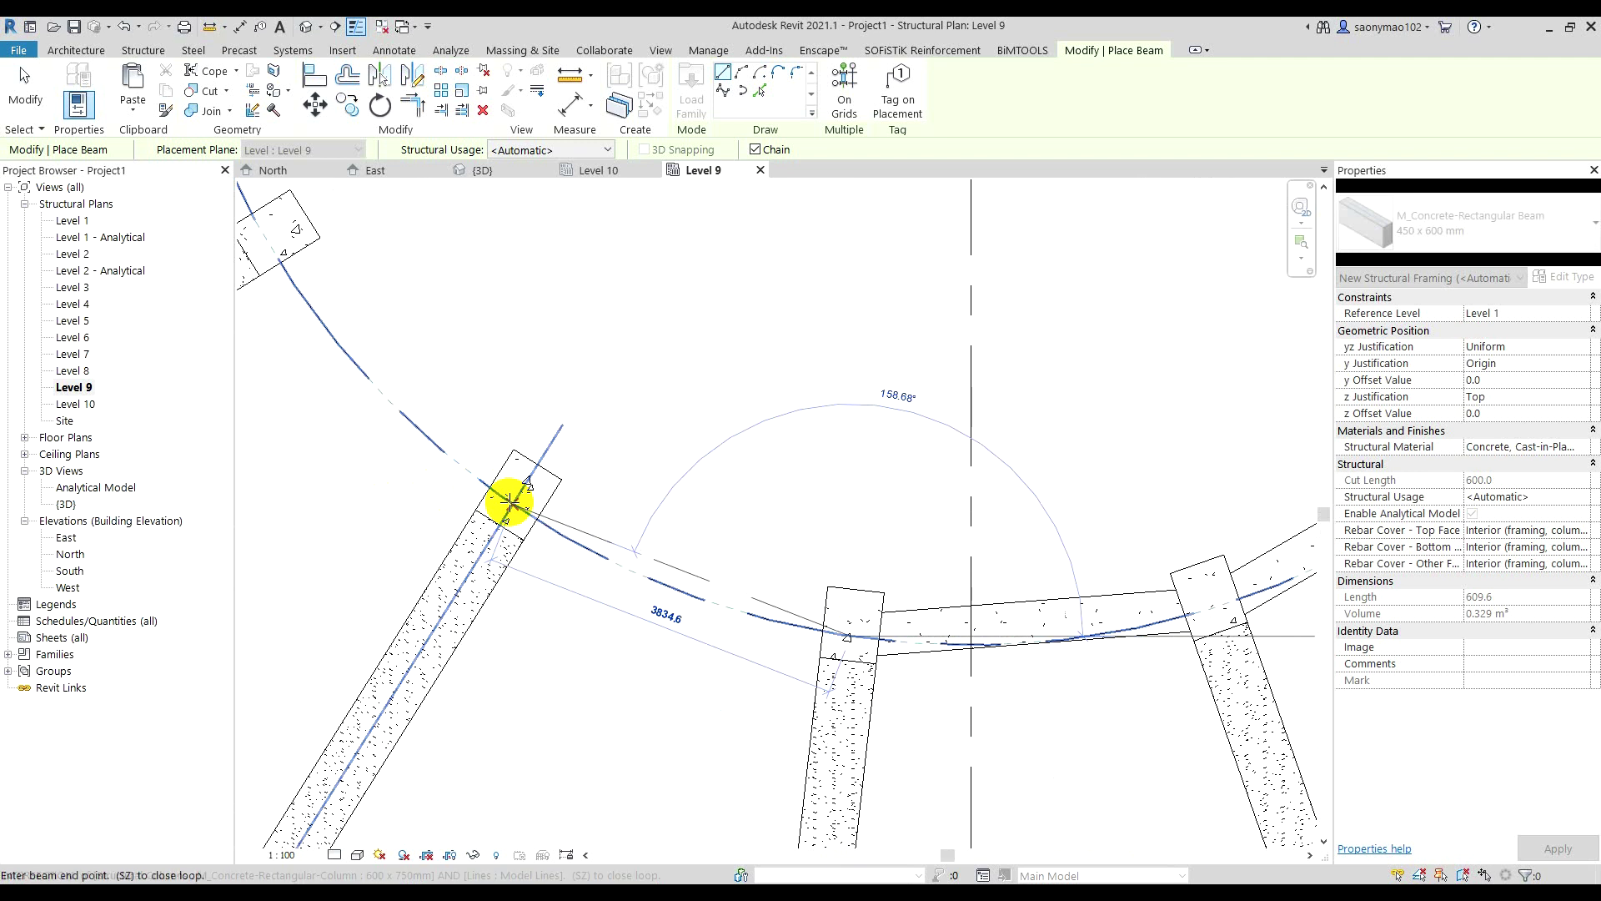
scroll(510, 501, down, 2)
scroll(534, 551, up, 3)
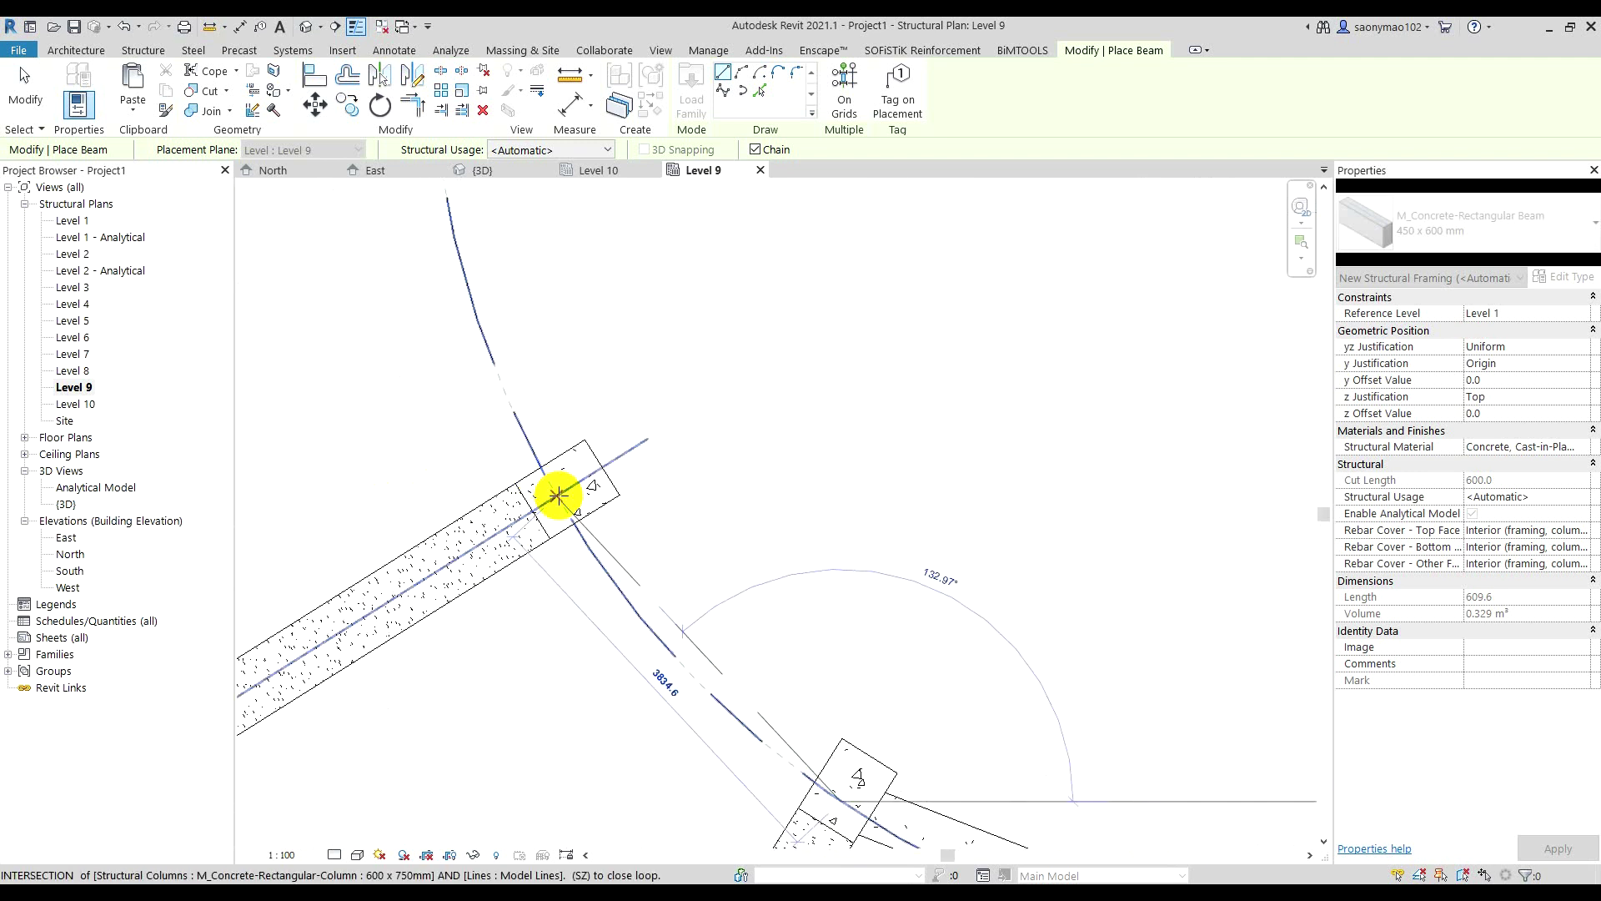
scroll(546, 442, down, 2)
scroll(576, 500, up, 3)
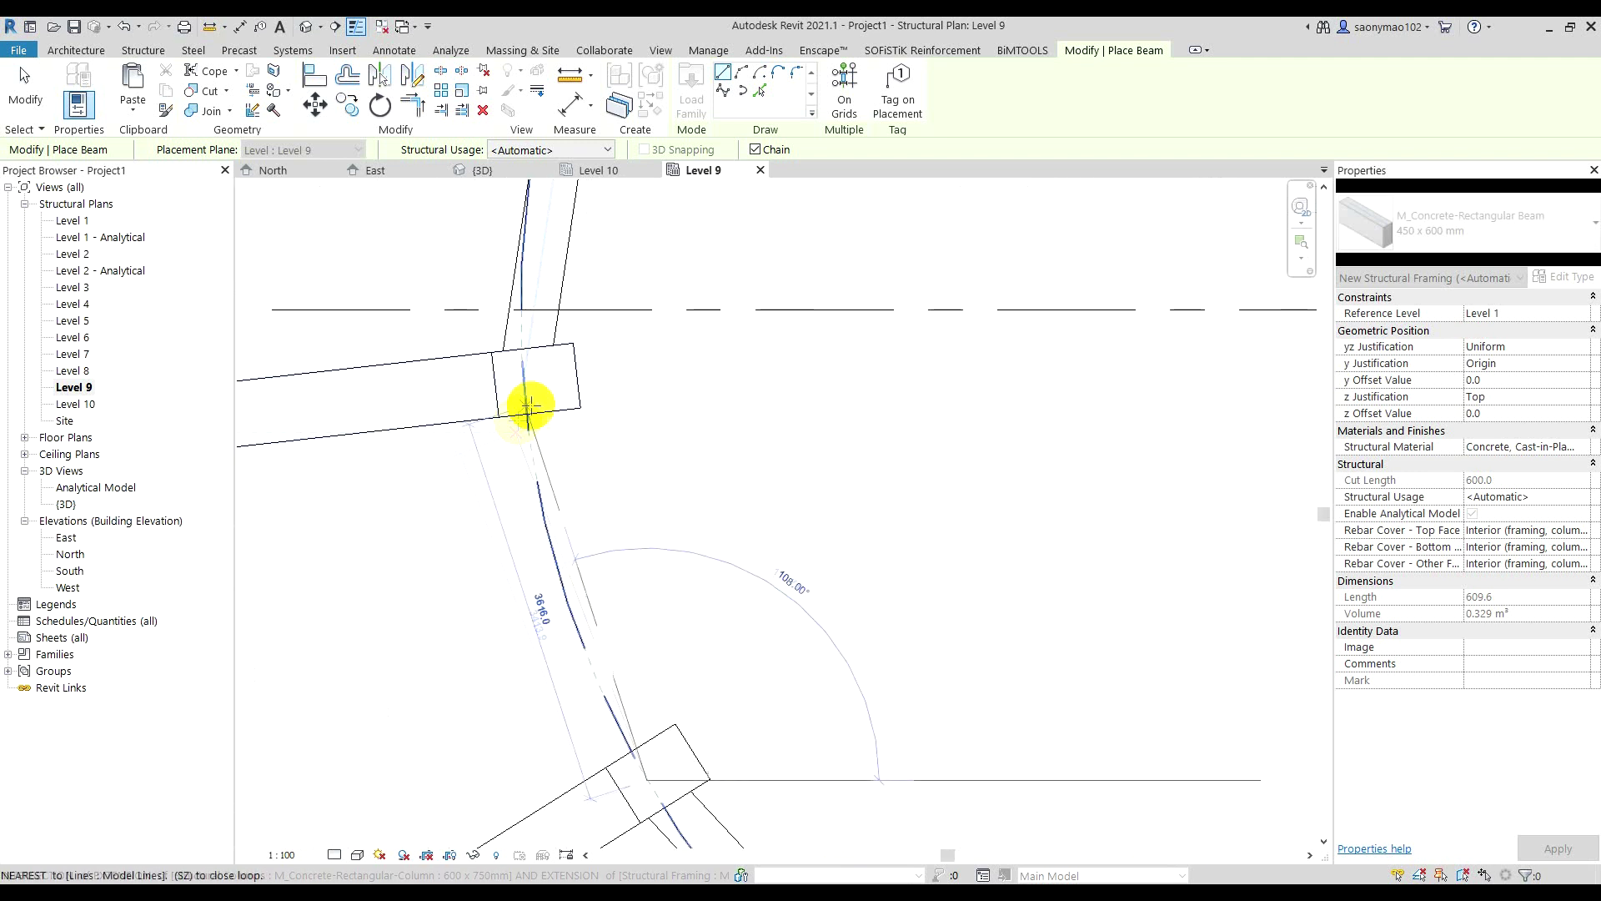
click(524, 382)
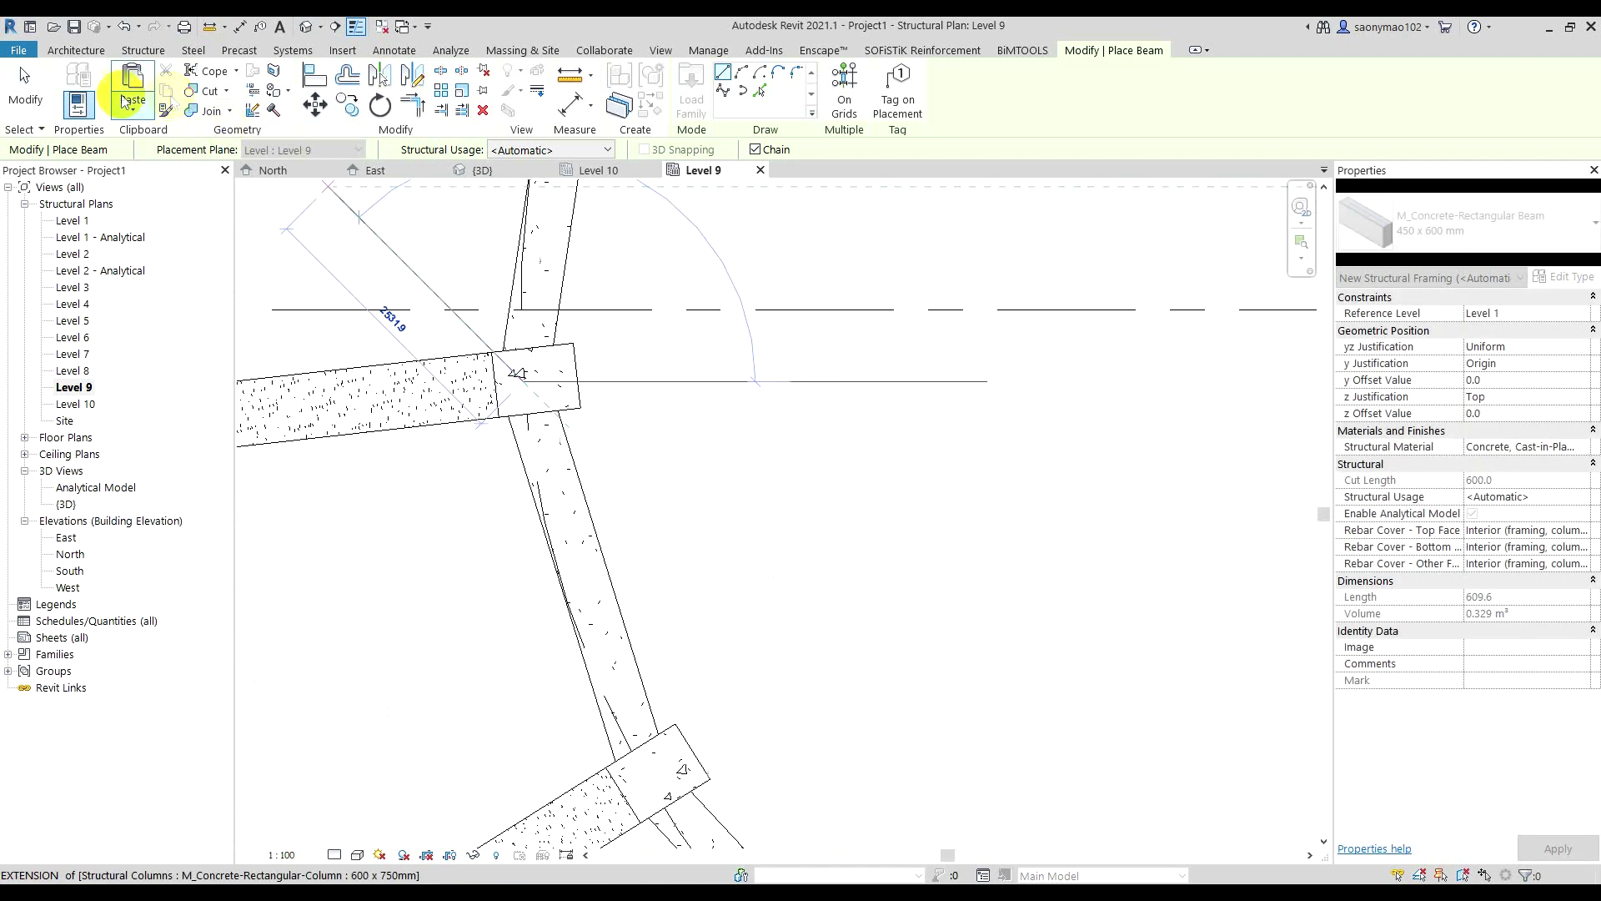
click(27, 92)
- Delete the leftover guide line and frame the whole beam ring
scroll(617, 467, down, 2)
scroll(605, 493, down, 2)
scroll(642, 464, down, 1)
scroll(616, 400, up, 2)
scroll(584, 413, up, 2)
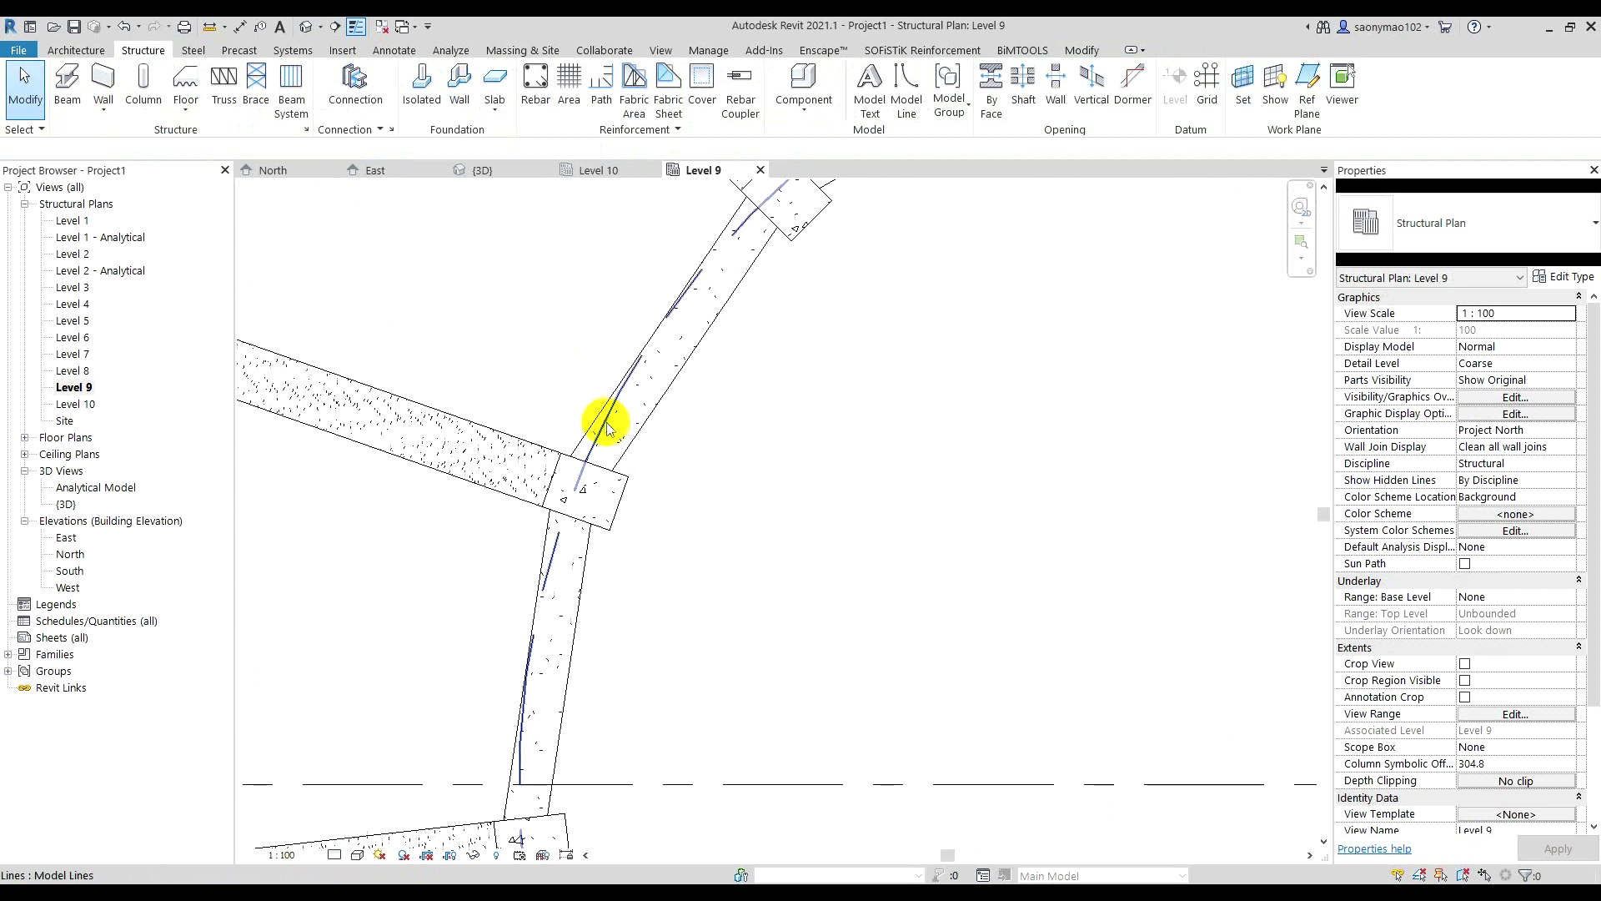
click(608, 428)
click(483, 109)
scroll(665, 472, down, 4)
middle_drag(664, 472, 787, 517)
scroll(720, 458, up, 1)
scroll(720, 457, down, 2)
scroll(734, 493, down, 2)
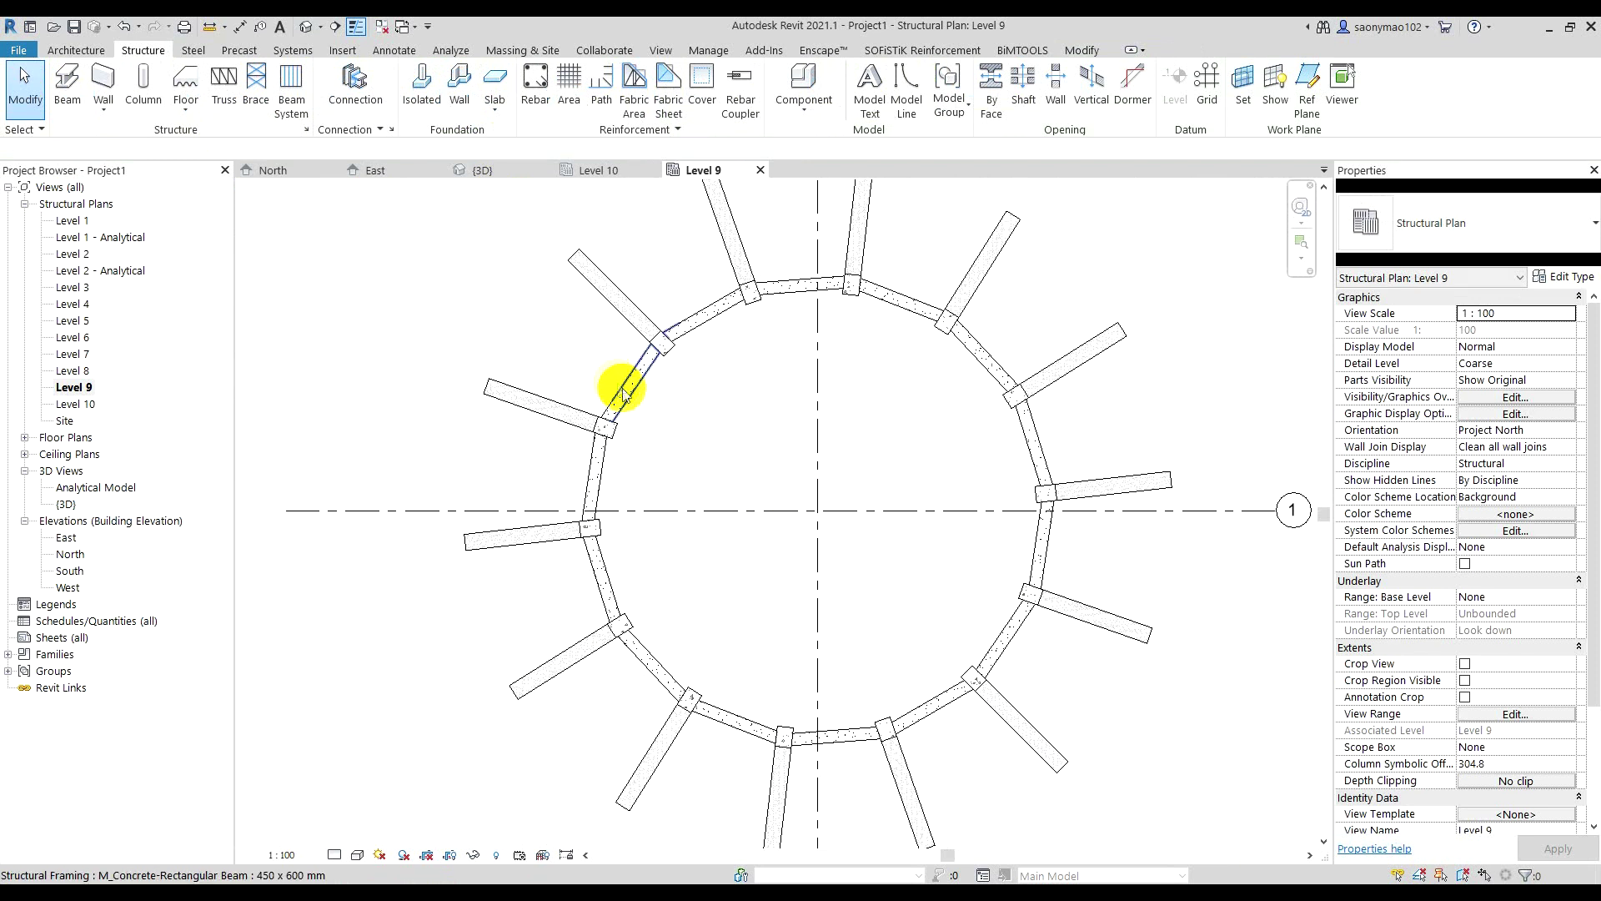
- Select all 14 visible ring beams and set their cross-section rotation to -6°
click(601, 482)
right_click(601, 482)
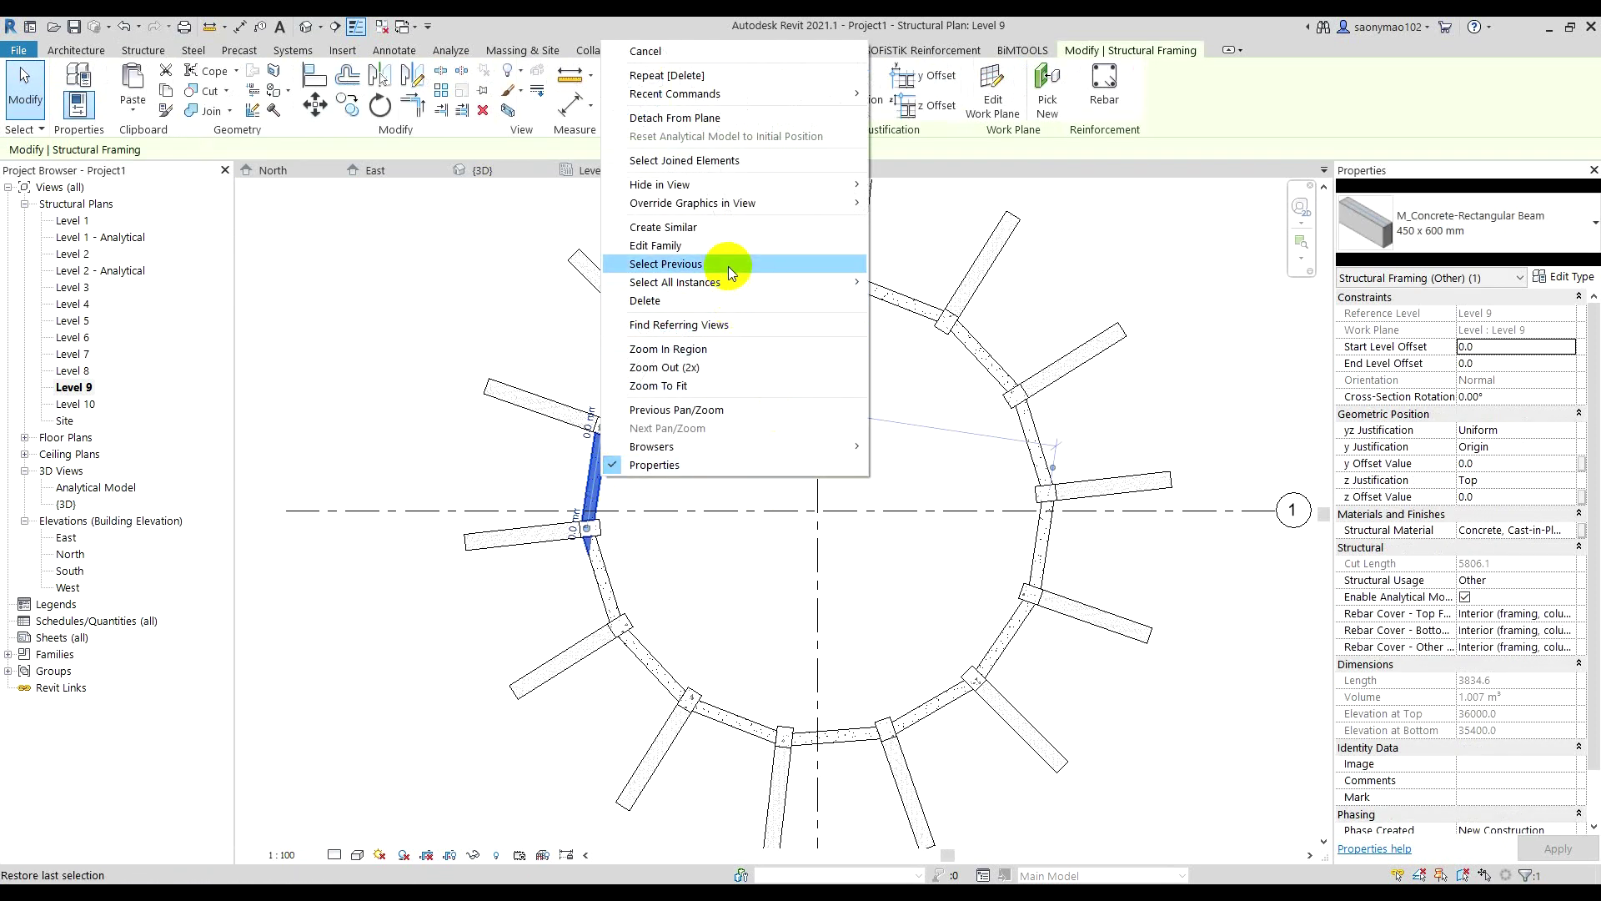
click(900, 284)
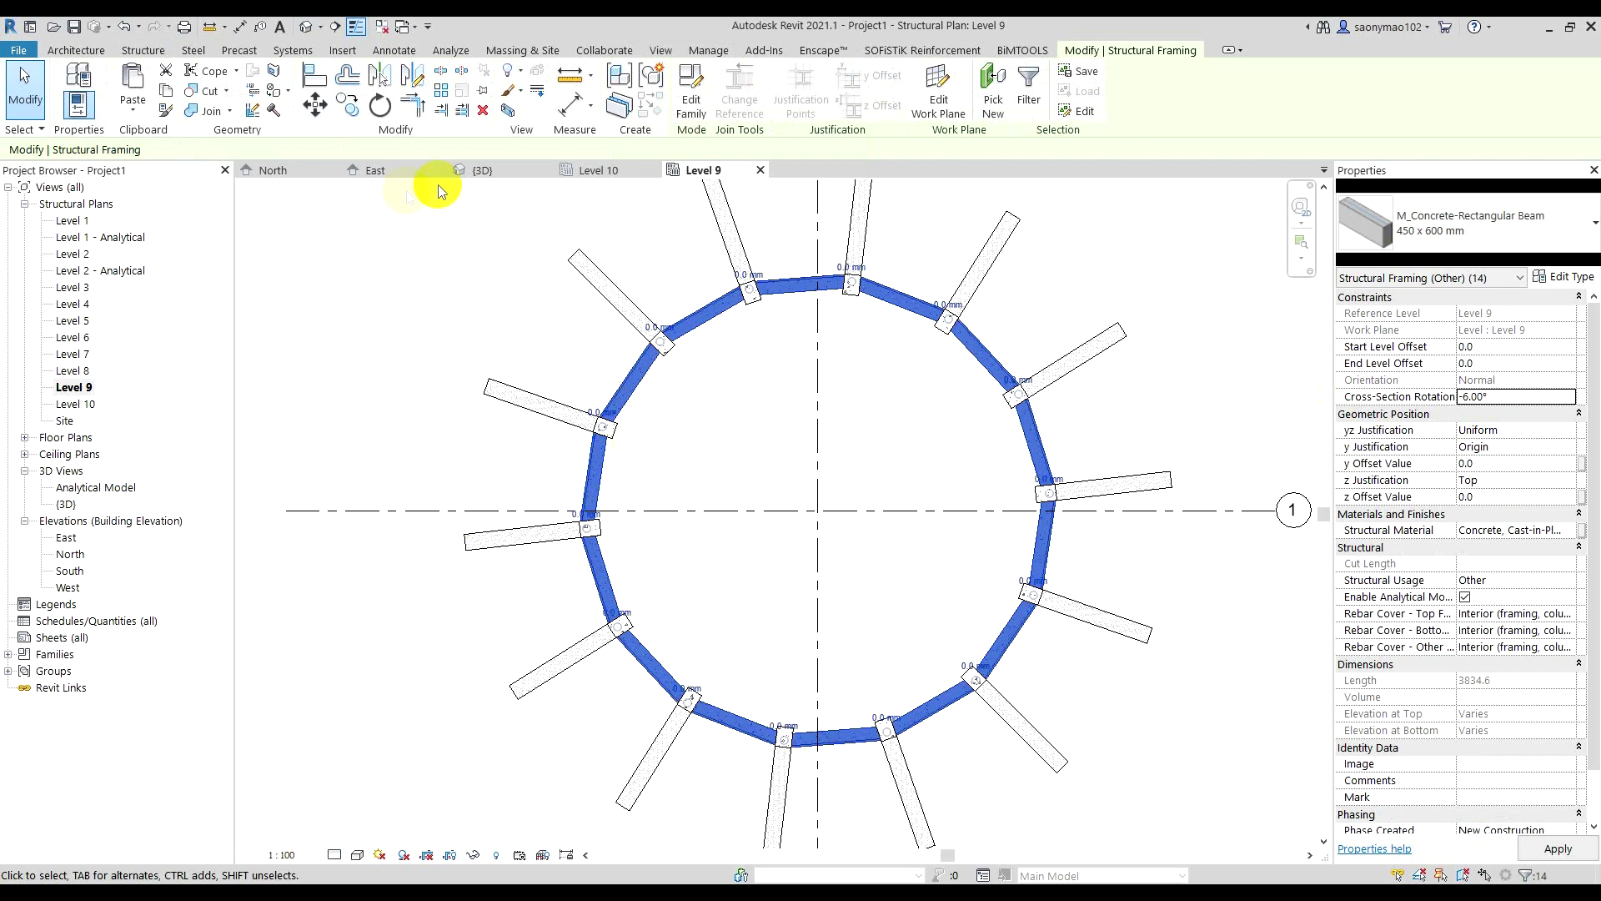
- Switch to the 3D view to check the rotated ring beams
click(482, 172)
scroll(667, 483, up, 2)
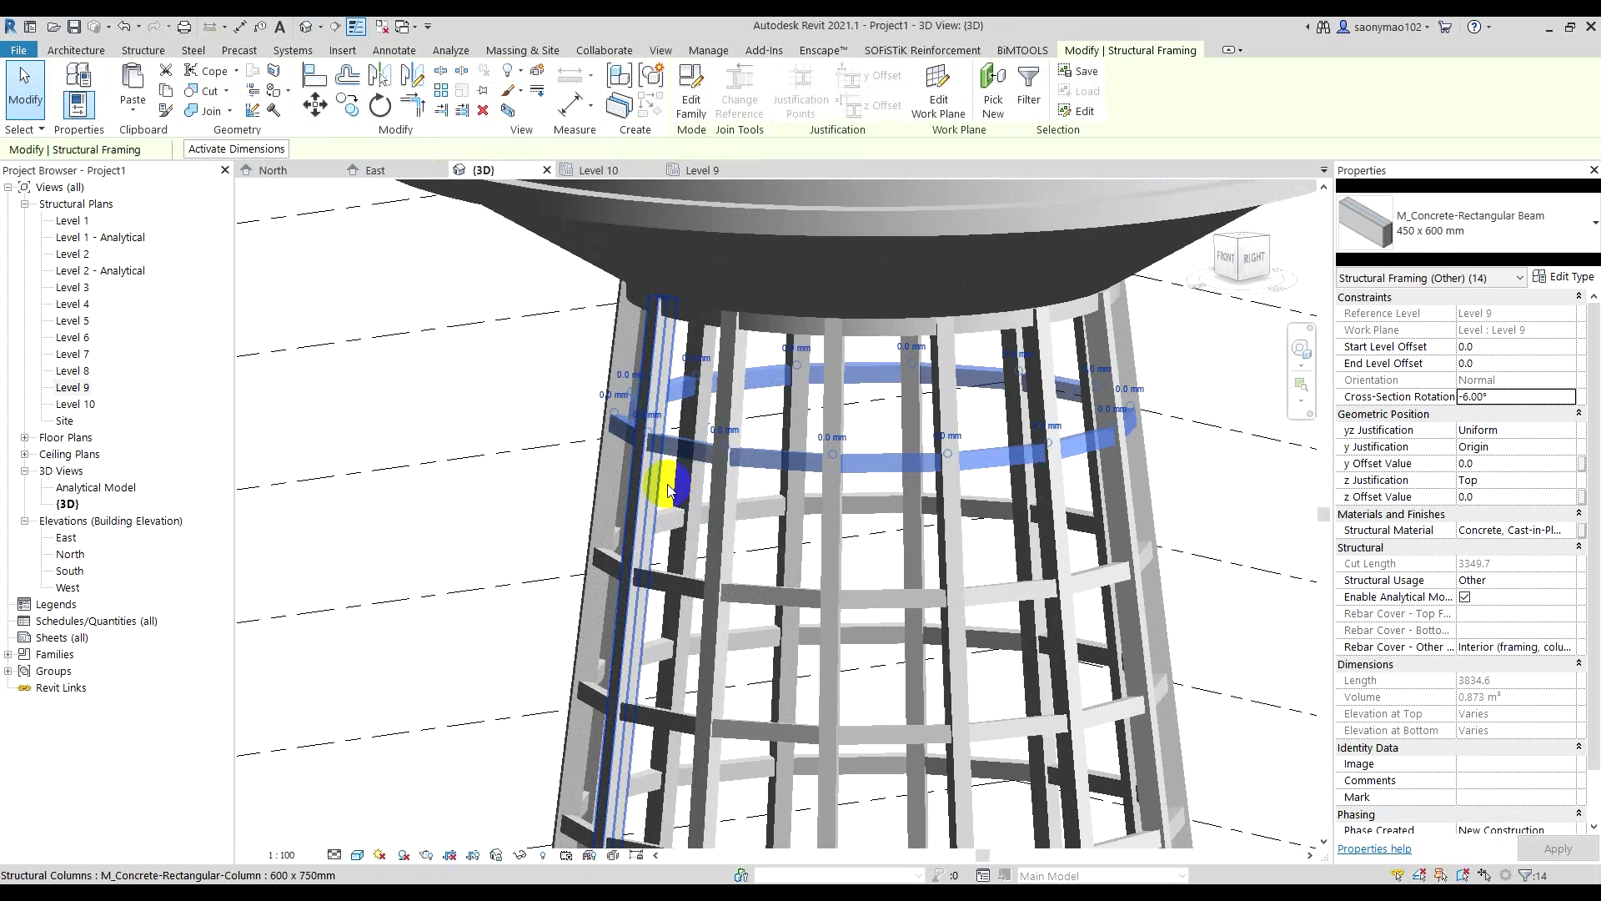
scroll(487, 373, up, 2)
- Orbit and zoom the 3D view to inspect the columns, beam rings and tank
click(483, 367)
scroll(484, 367, up, 3)
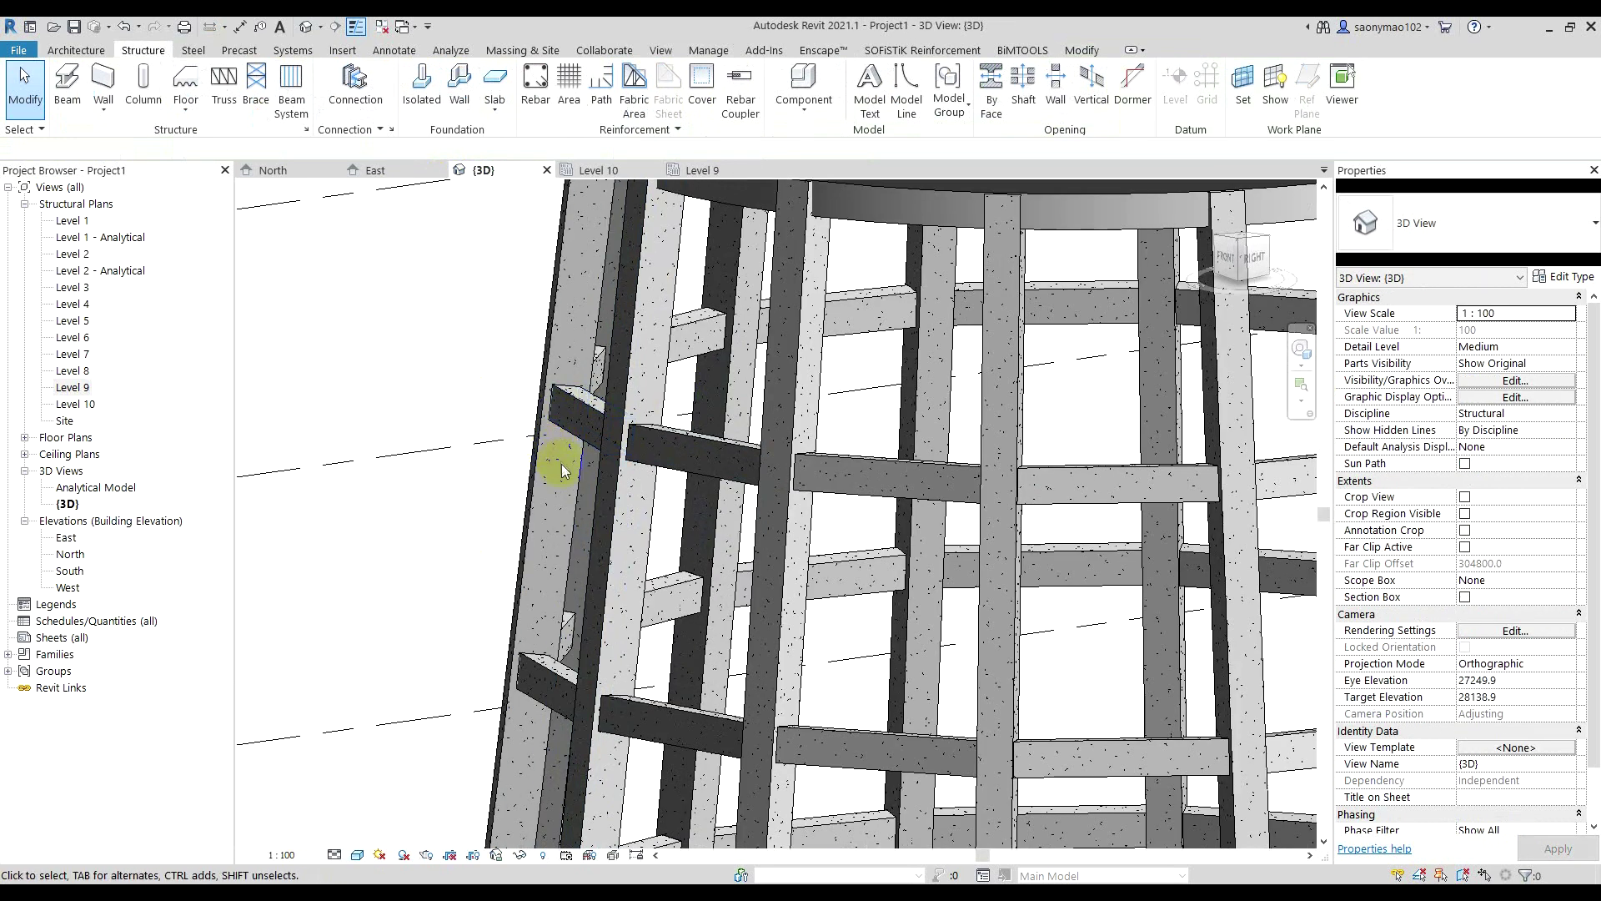
scroll(561, 475, down, 3)
scroll(725, 490, down, 2)
mouse_move(716, 519)
middle_down()
mouse_move(741, 417)
mouse_move(762, 554)
mouse_move(733, 458)
mouse_move(740, 572)
mouse_move(884, 577)
mouse_move(964, 553)
mouse_move(715, 572)
middle_up()
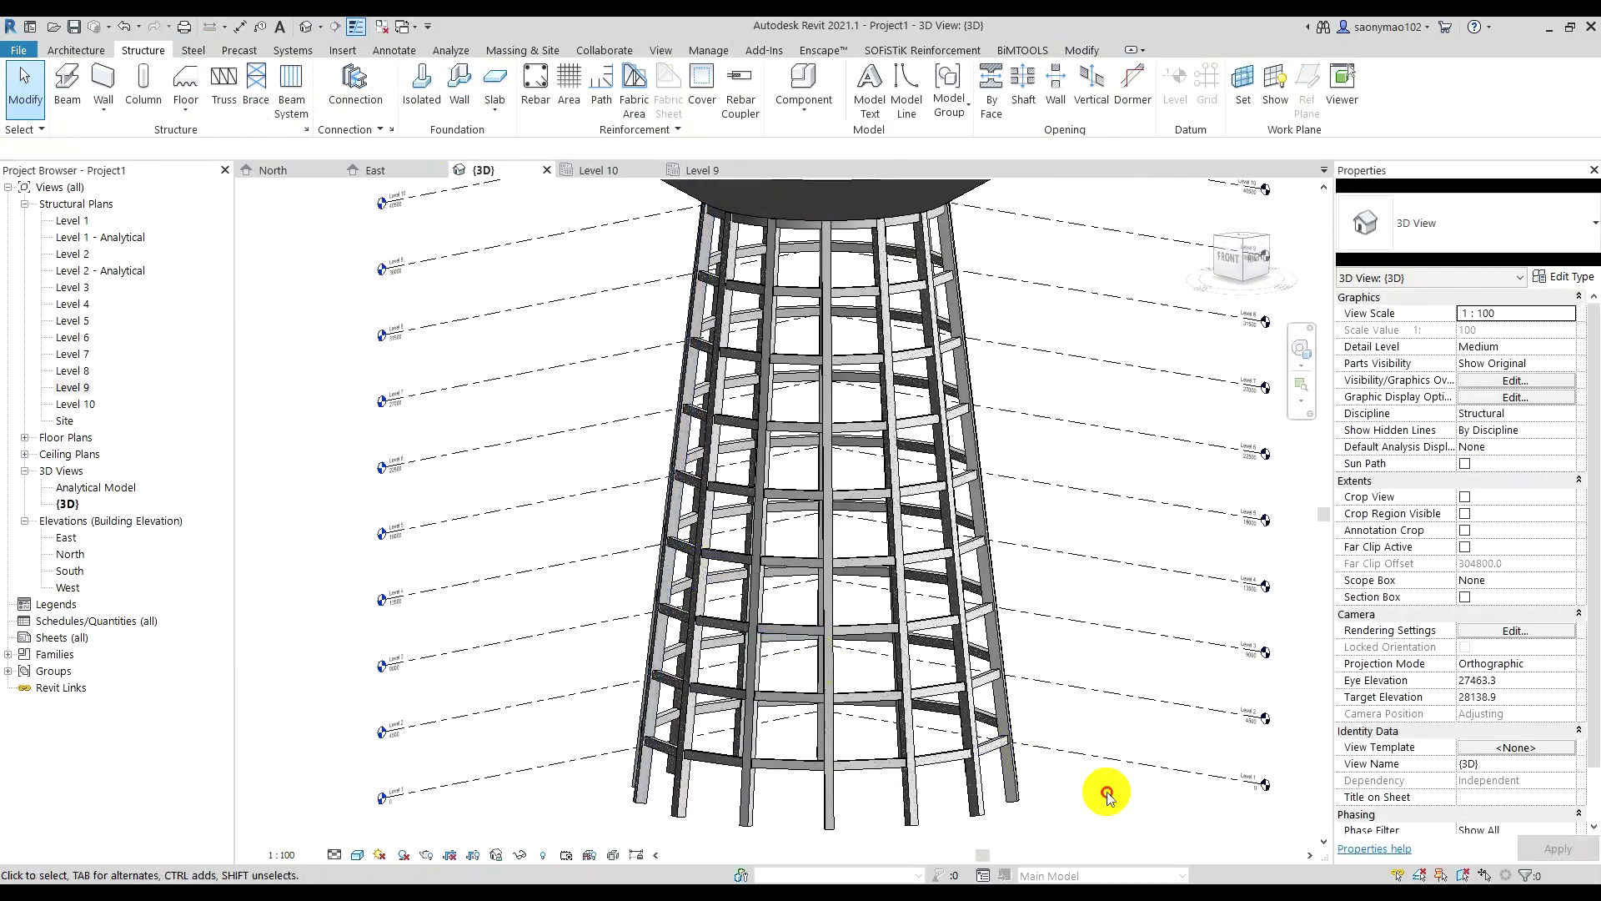
scroll(893, 601, down, 2)
mouse_move(893, 600)
shift+middle_down()
mouse_move(923, 651)
mouse_move(768, 650)
mouse_move(743, 672)
mouse_move(1012, 676)
shift+middle_up()
scroll(733, 661, up, 2)
scroll(831, 678, up, 2)
scroll(832, 678, down, 2)
mouse_move(815, 672)
shift+middle_down()
mouse_move(754, 636)
mouse_move(714, 650)
mouse_move(868, 654)
mouse_move(678, 673)
mouse_move(808, 683)
mouse_move(873, 665)
mouse_move(1087, 665)
mouse_move(778, 733)
shift+middle_up()
scroll(715, 659, up, 3)
scroll(868, 679, down, 3)
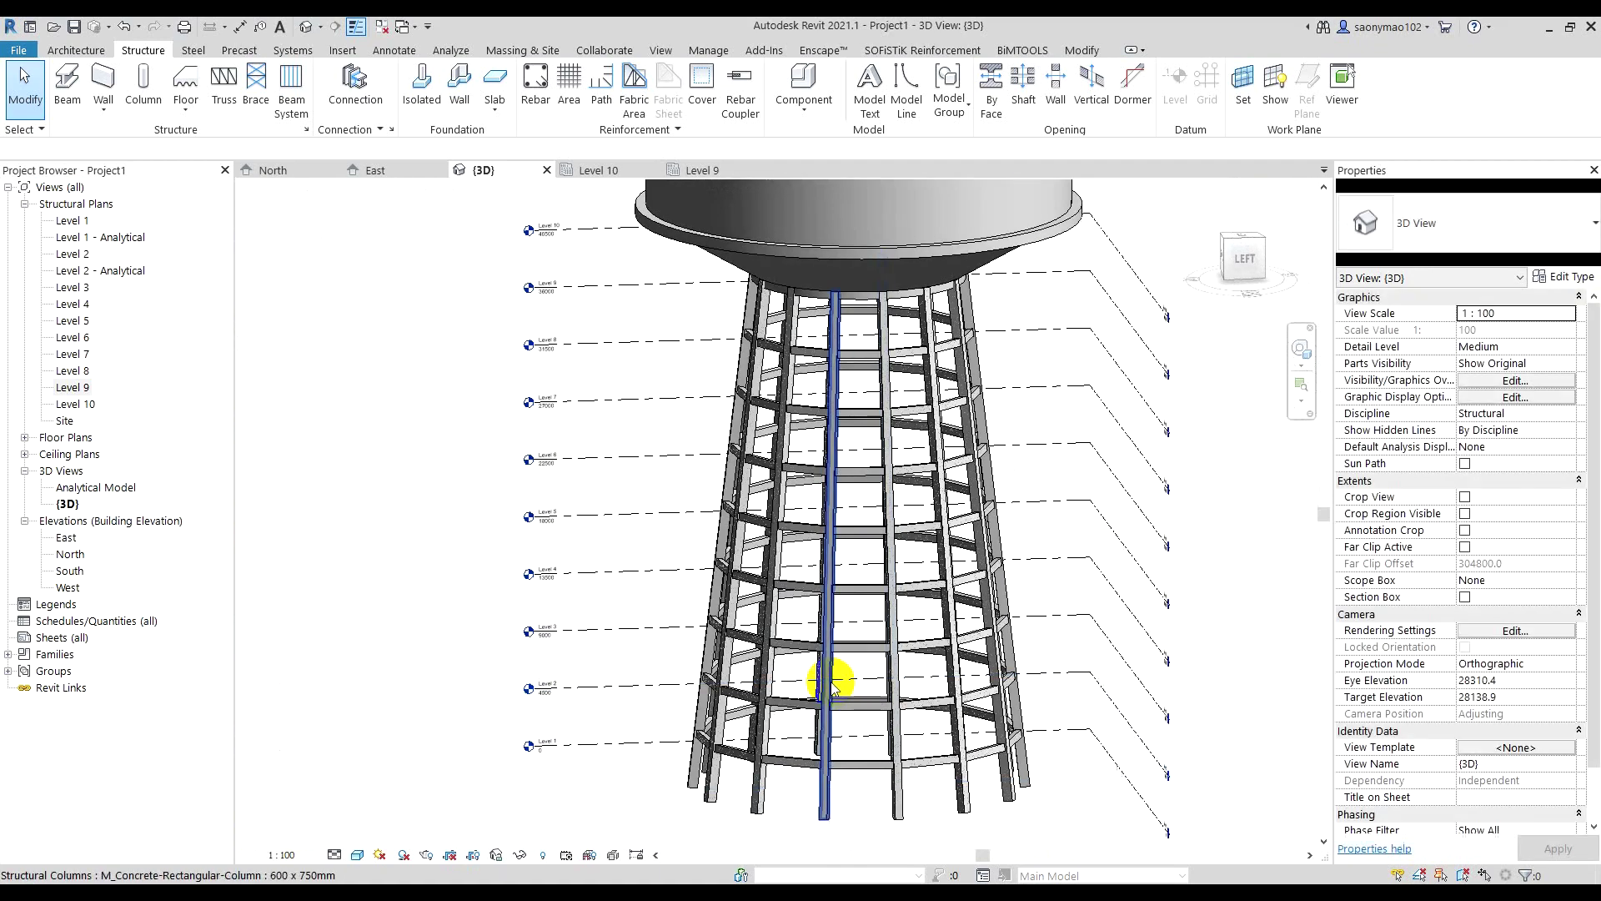
scroll(833, 686, down, 2)
scroll(814, 704, down, 1)
scroll(793, 708, down, 1)
scroll(815, 679, down, 2)
mouse_move(810, 684)
shift+middle_down()
mouse_move(810, 652)
mouse_move(744, 650)
shift+middle_up()
scroll(829, 625, up, 2)
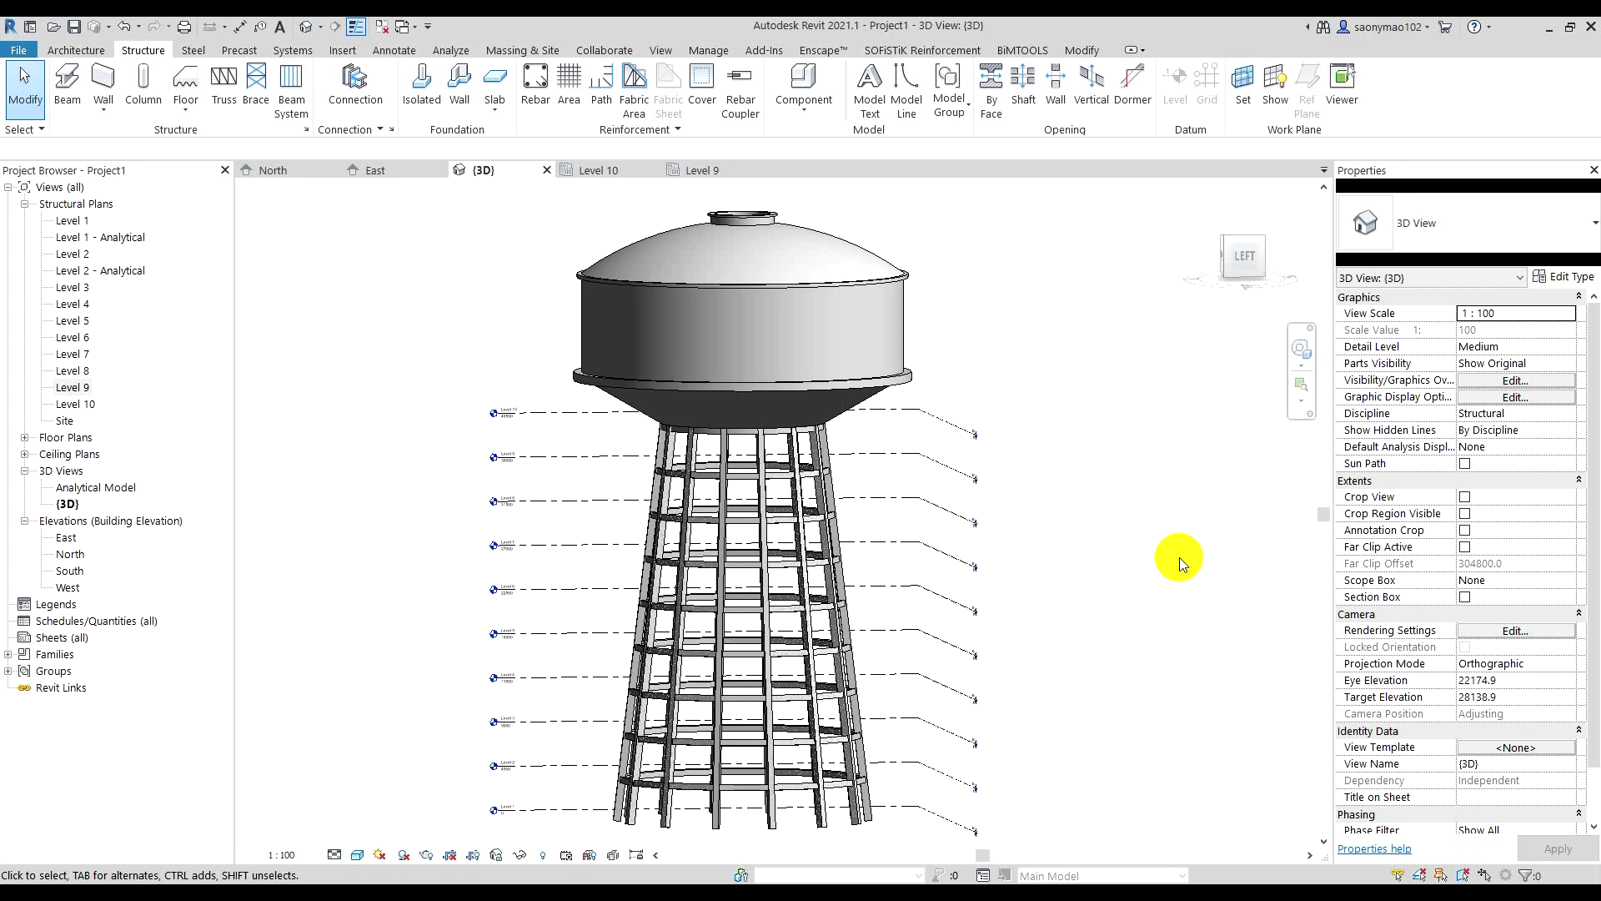
click(768, 447)
- Open the East elevation and pan up to show the domed tank's top
click(365, 174)
scroll(650, 367, down, 2)
scroll(695, 463, down, 2)
scroll(679, 647, up, 3)
scroll(678, 647, down, 3)
scroll(654, 512, up, 1)
middle_drag(653, 511, 654, 559)
scroll(640, 330, up, 2)
scroll(631, 406, up, 1)
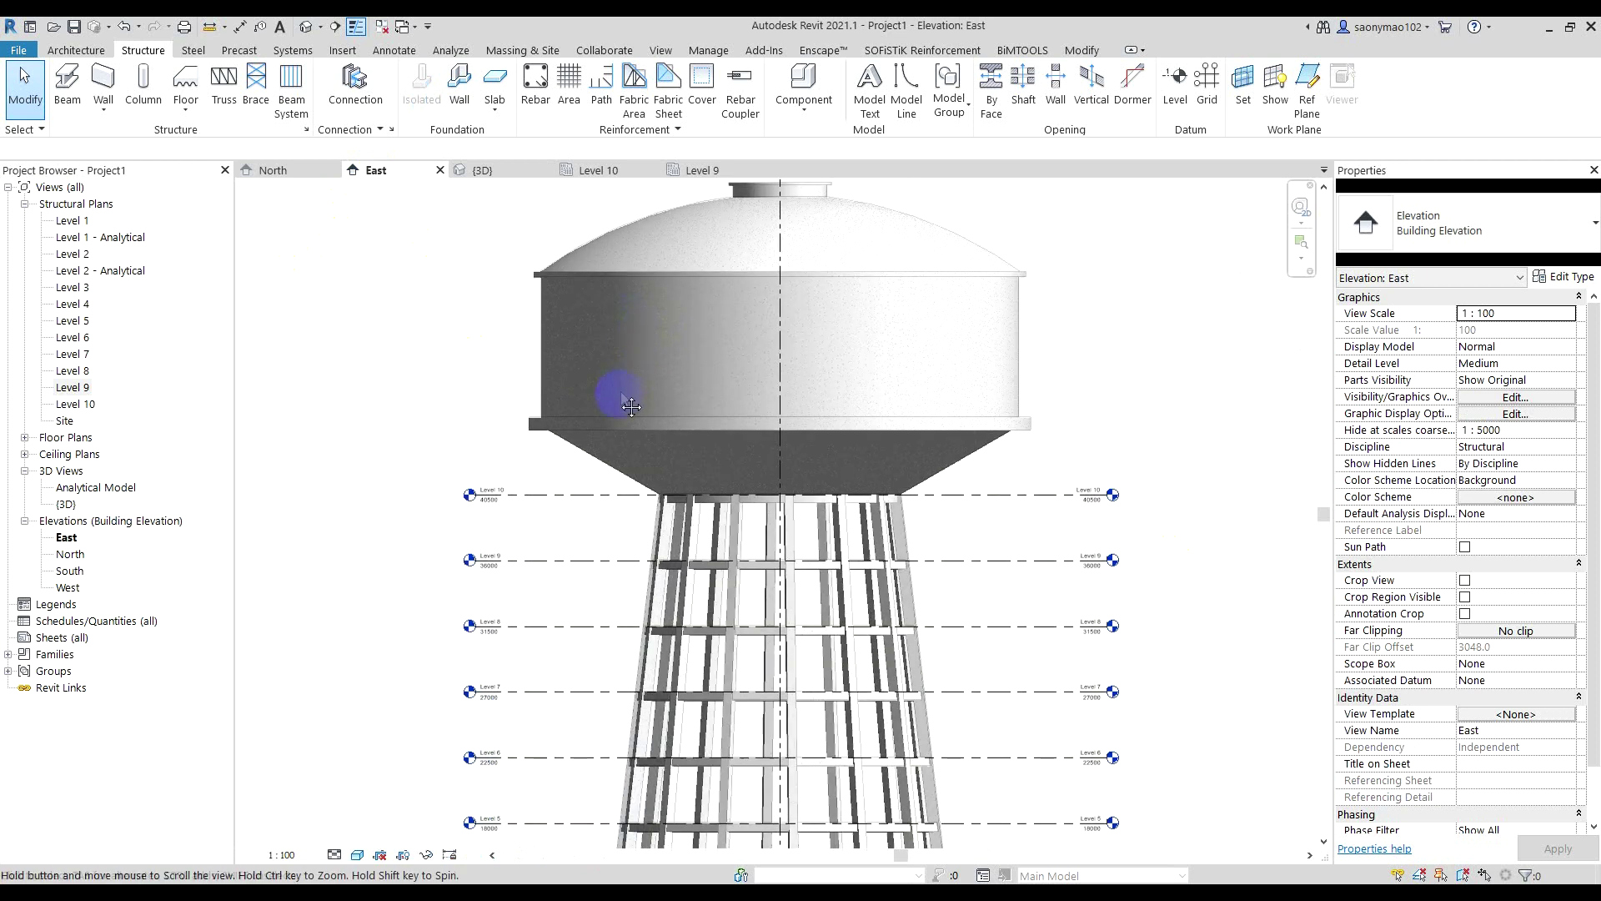
middle_drag(631, 406, 631, 464)
click(455, 377)
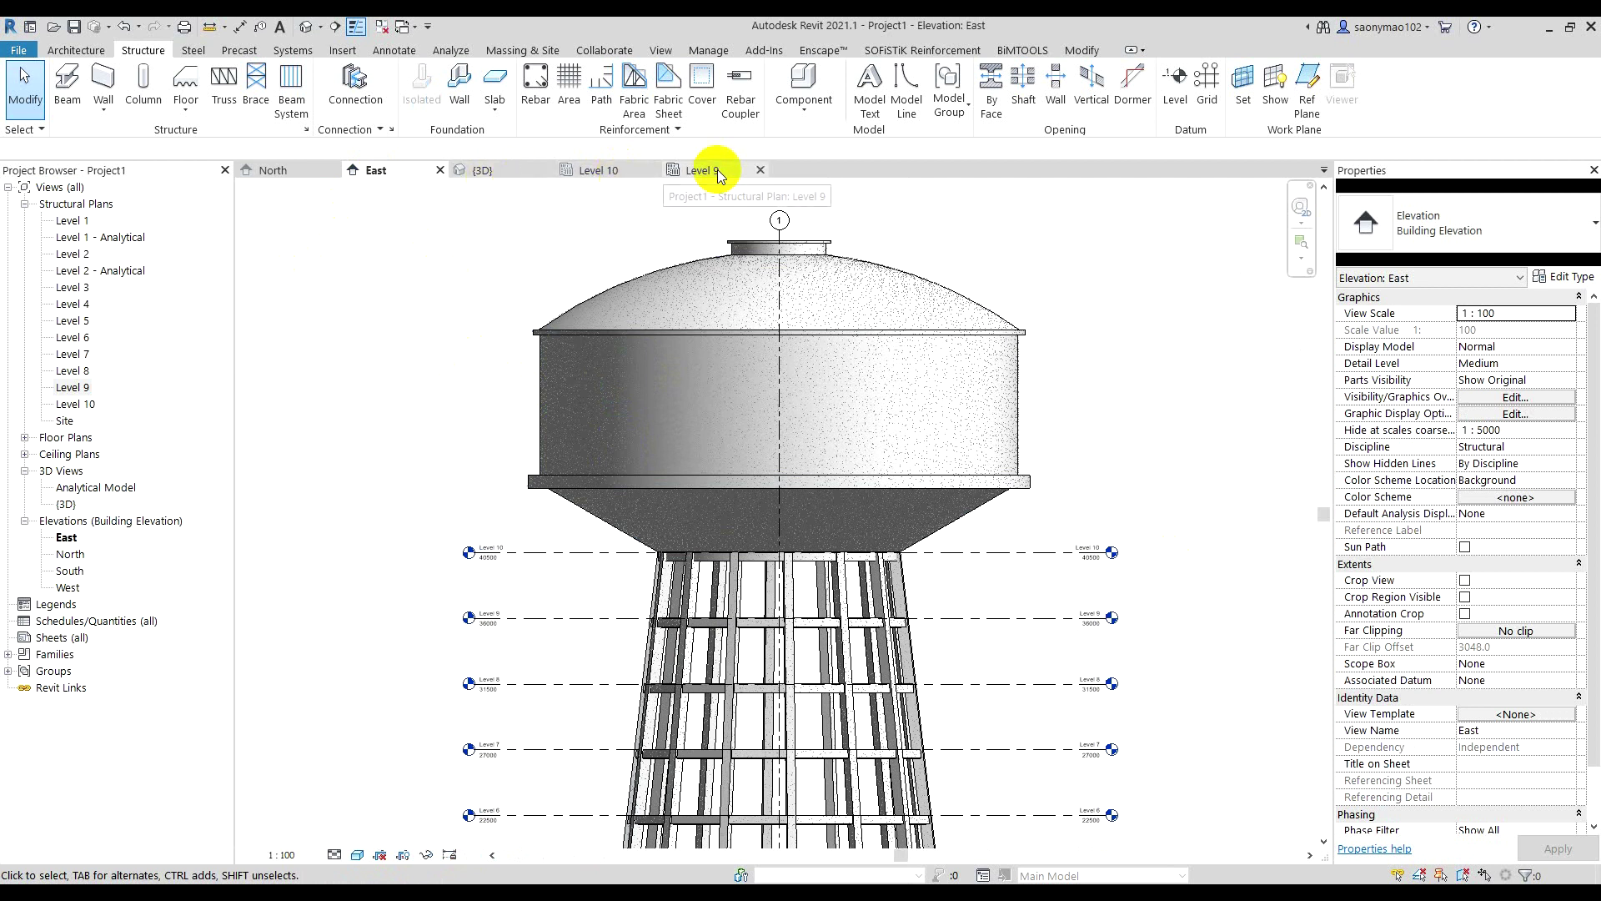
- Close the Level 10 and Level 9 plan views
click(656, 172)
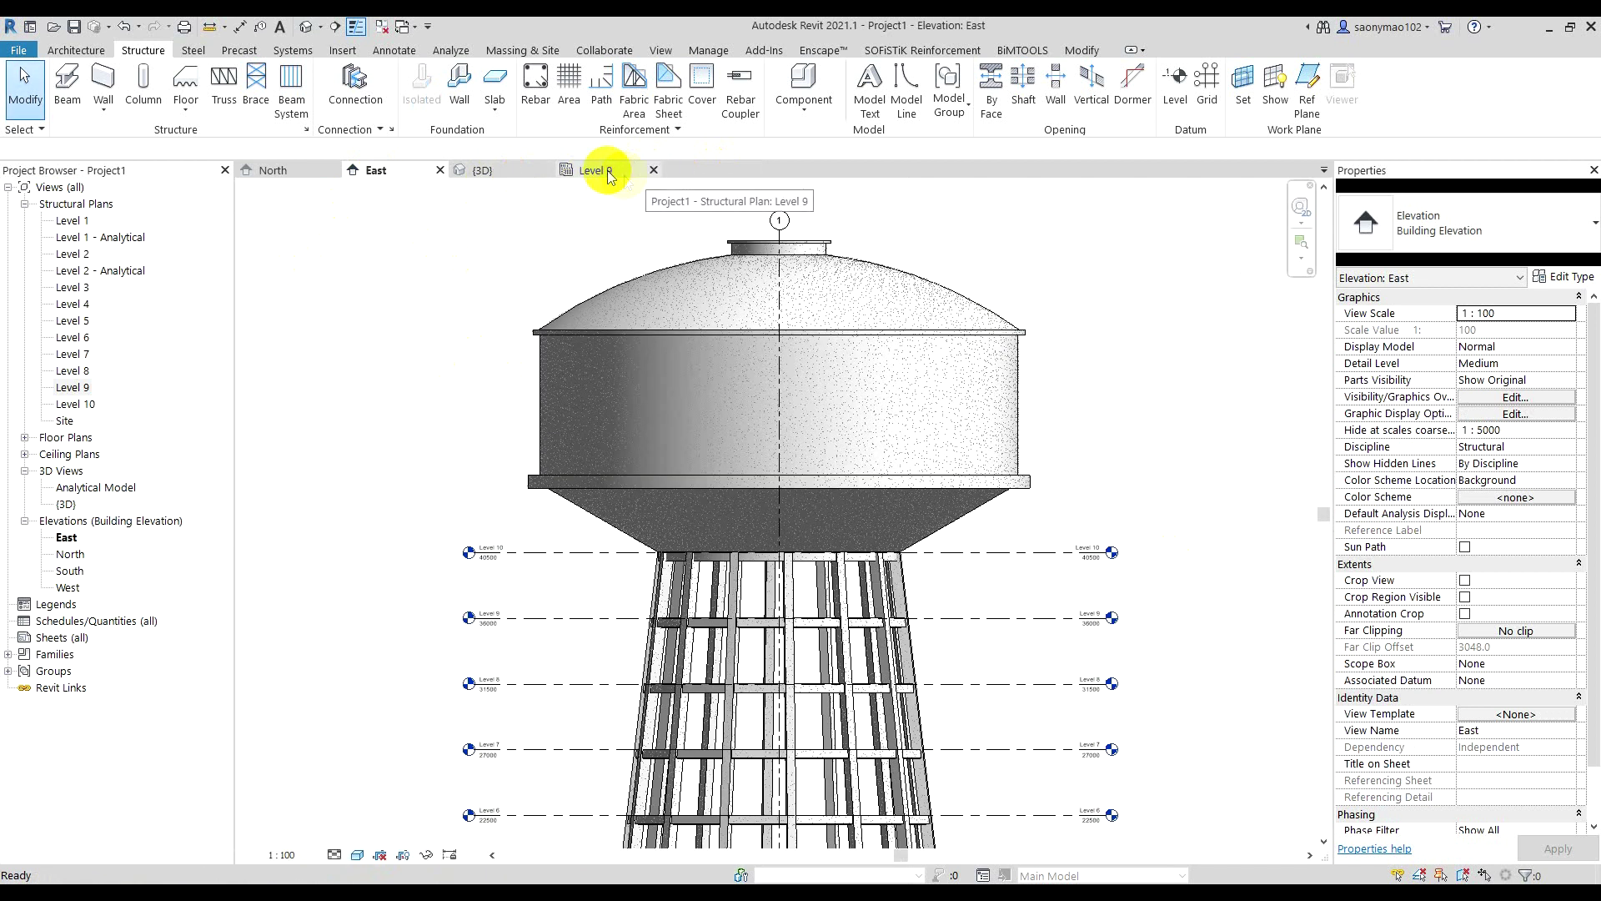
click(606, 171)
click(653, 171)
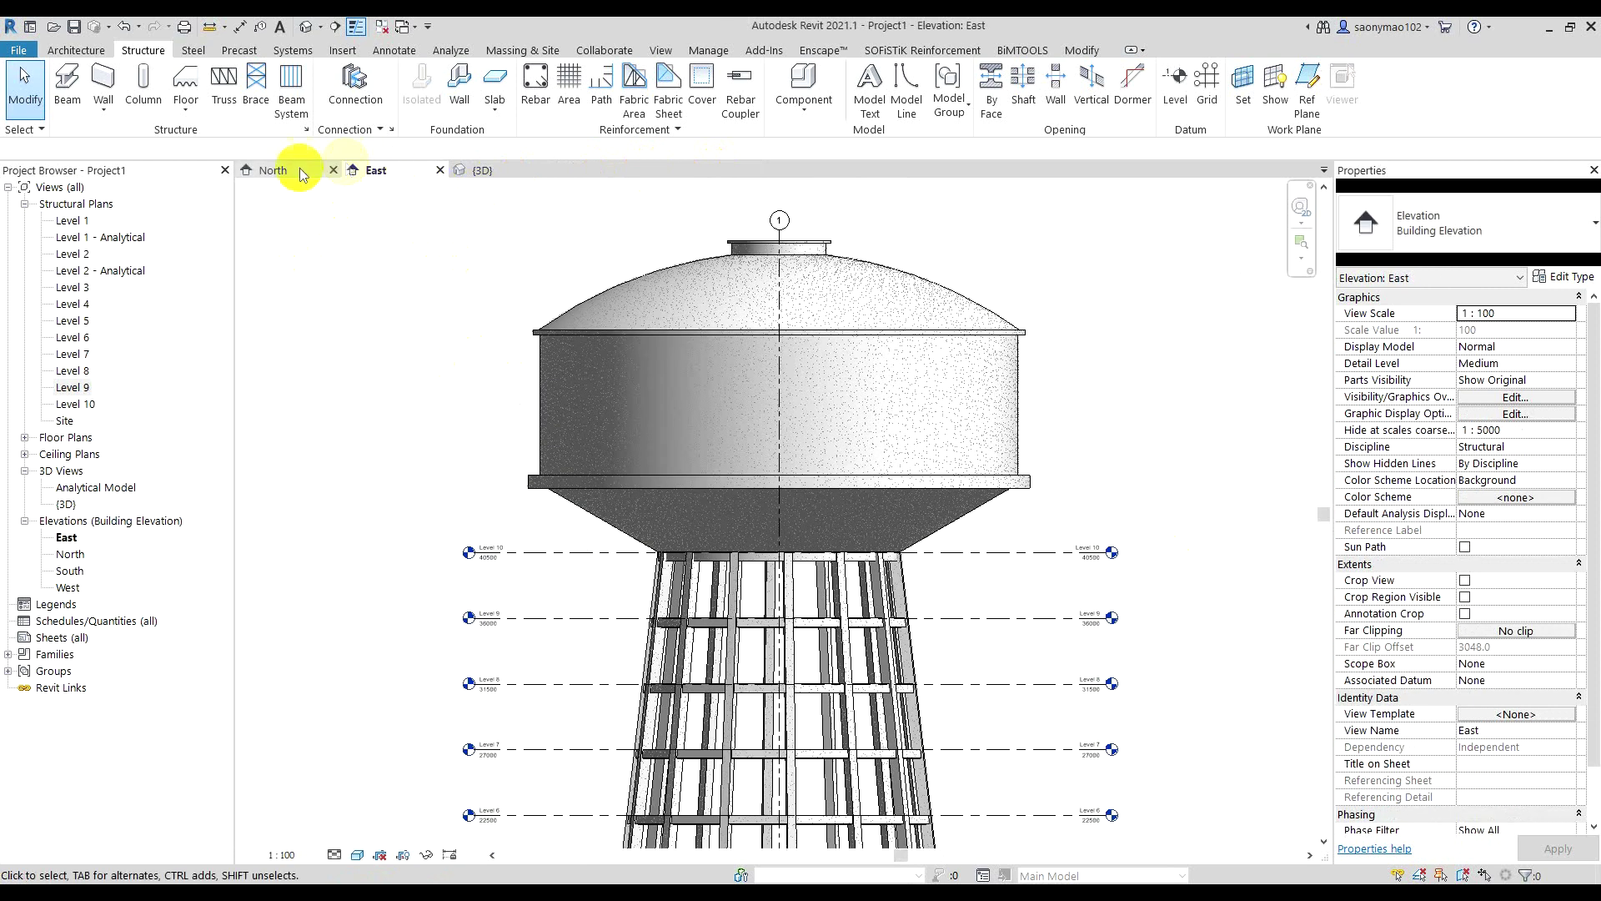
- Zoom and pan around the tower in the North elevation
click(277, 173)
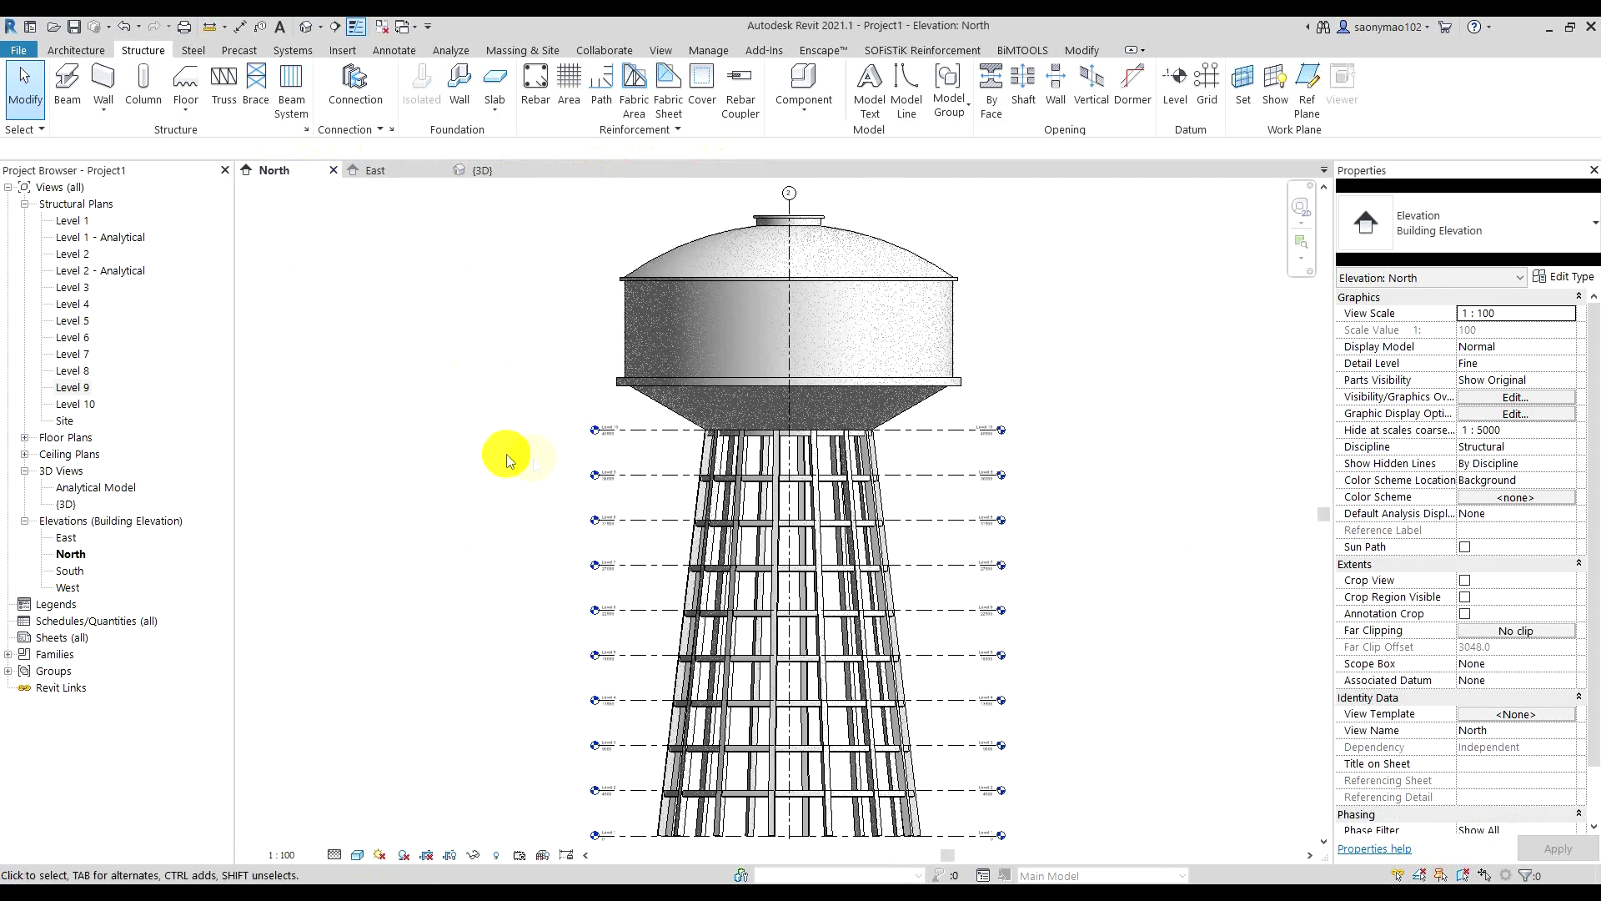
scroll(583, 341, up, 1)
scroll(513, 443, up, 2)
scroll(615, 421, up, 3)
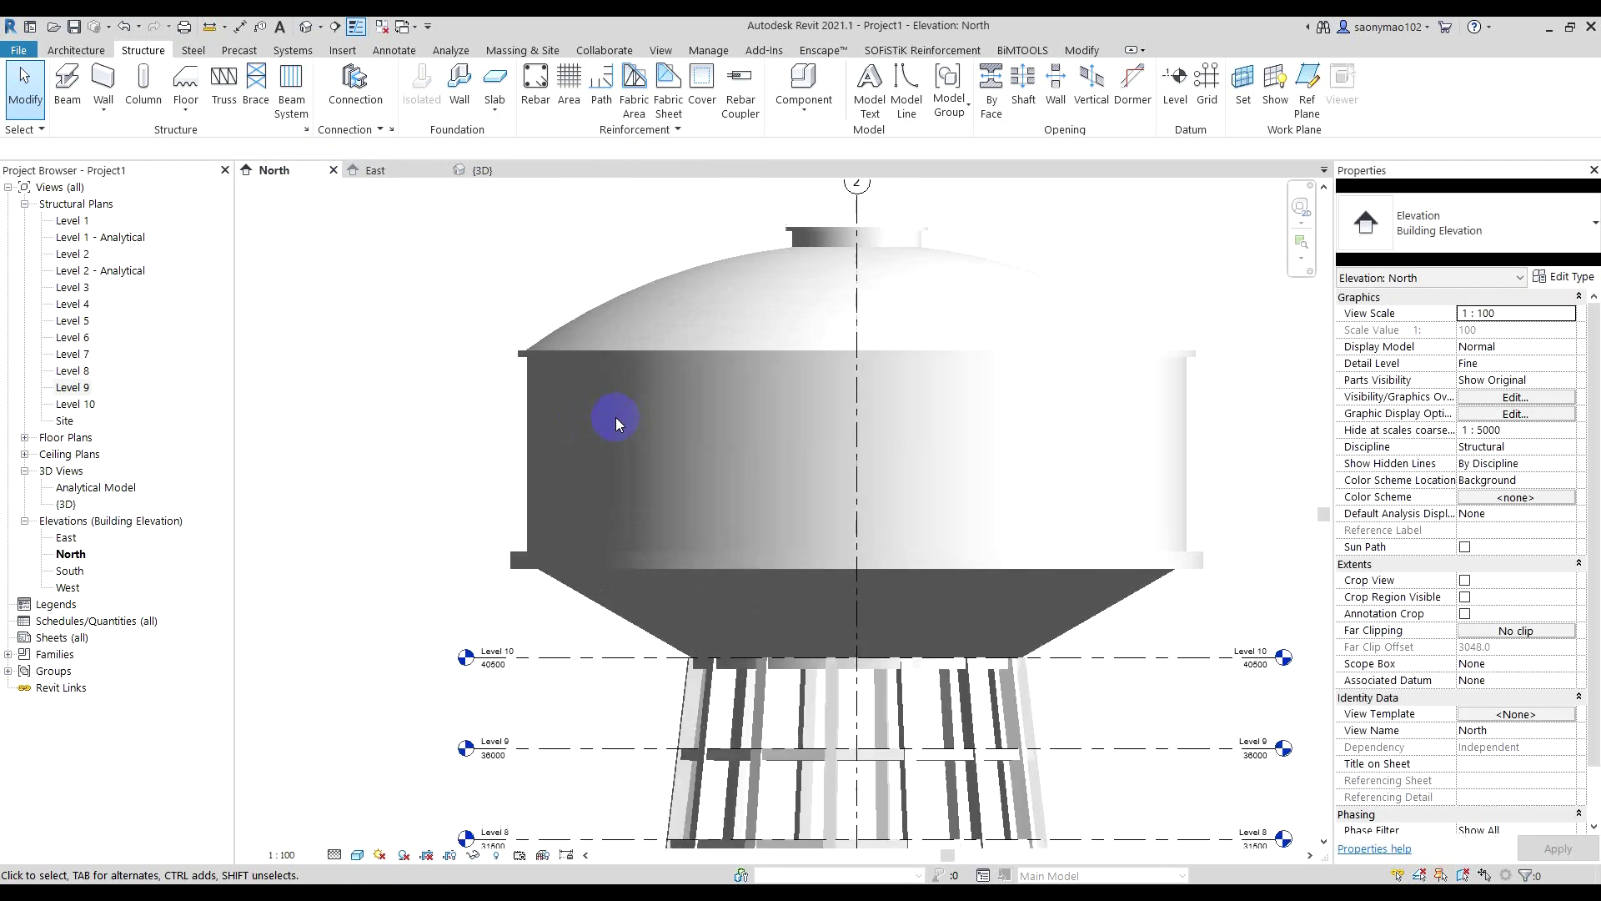
scroll(643, 568, up, 1)
scroll(658, 589, up, 2)
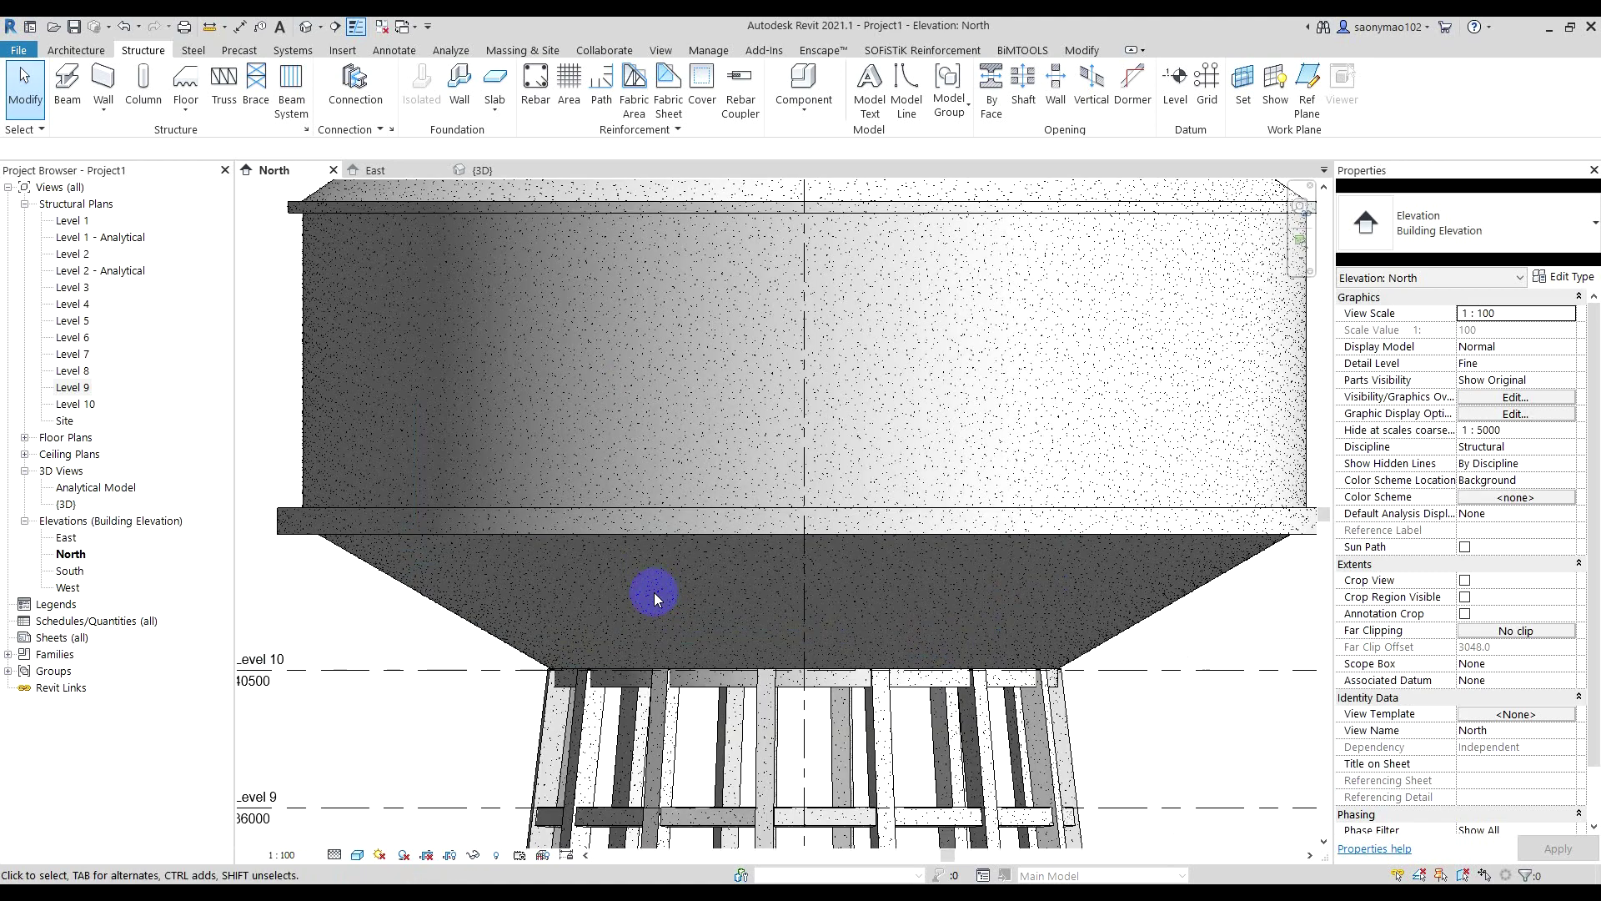
scroll(654, 592, down, 2)
scroll(617, 575, down, 1)
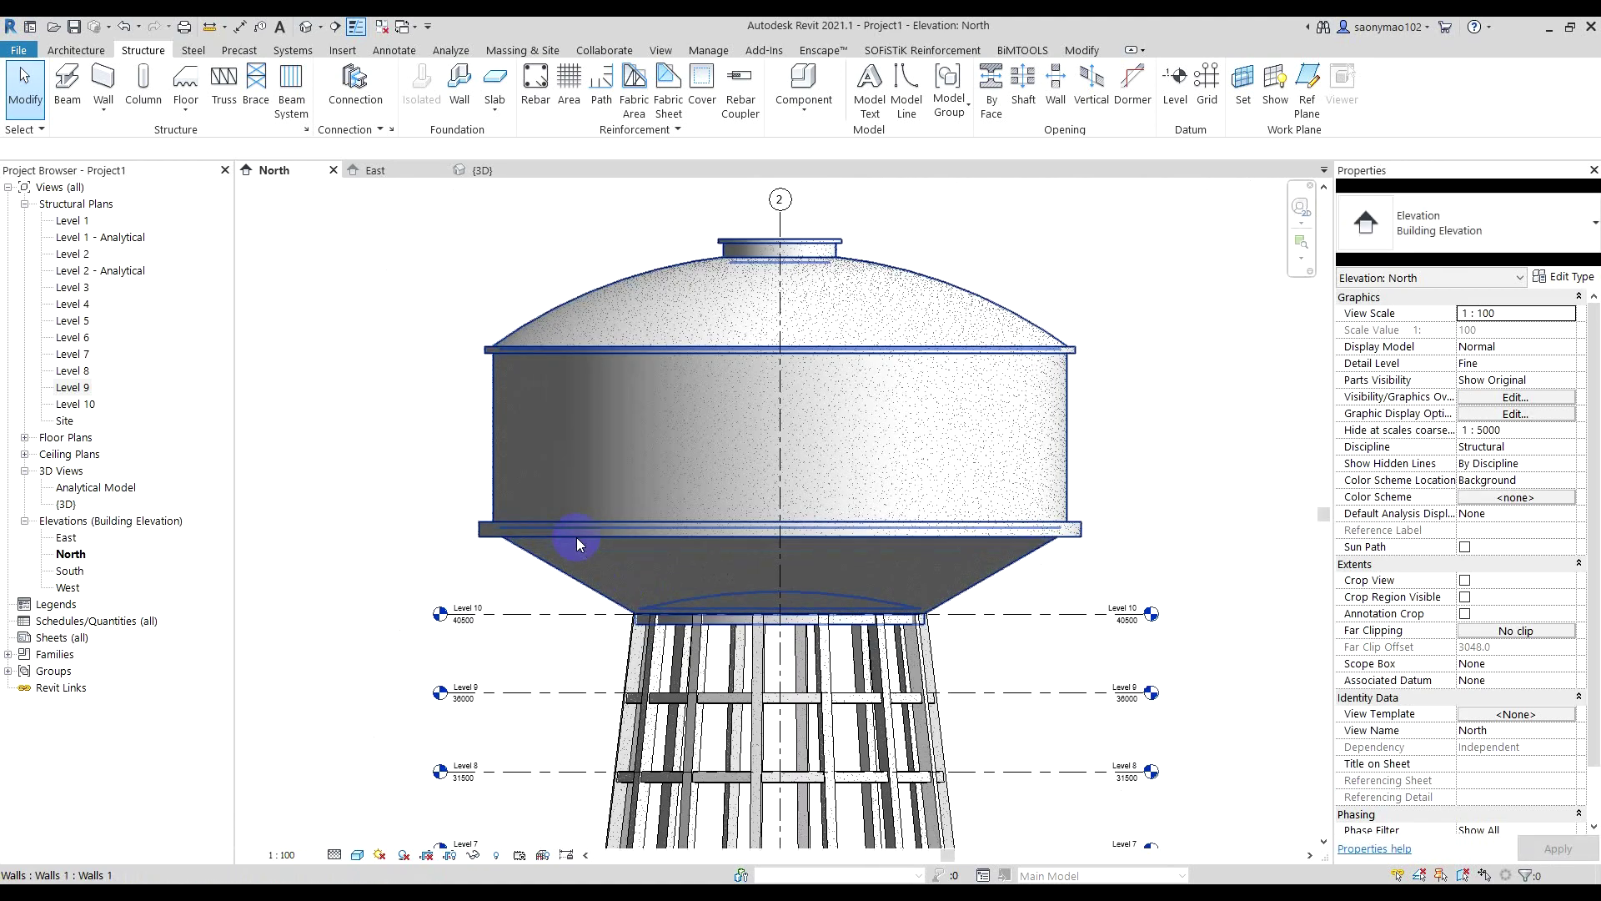
scroll(577, 537, down, 2)
scroll(554, 561, up, 1)
scroll(572, 500, down, 2)
mouse_move(608, 536)
middle_down()
mouse_move(650, 496)
mouse_move(588, 448)
middle_up()
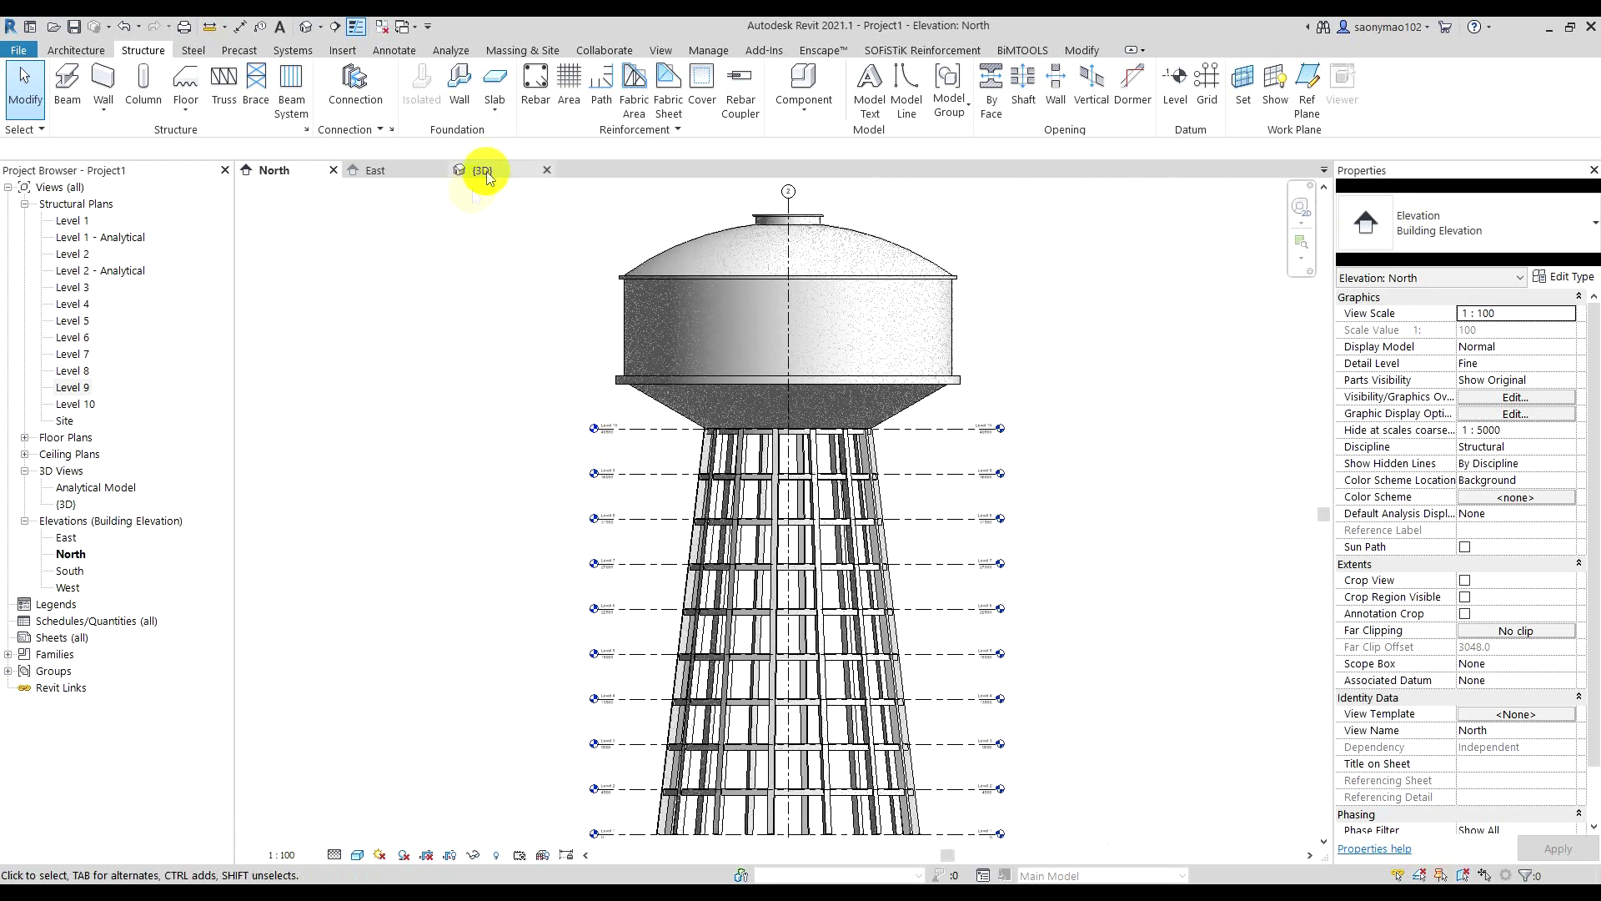
- Return to the 3D view and frame the domed tank
click(484, 171)
scroll(538, 351, up, 1)
scroll(468, 418, up, 1)
scroll(484, 422, up, 1)
scroll(471, 392, up, 1)
mouse_move(470, 392)
middle_down()
mouse_move(362, 477)
mouse_move(406, 450)
mouse_move(394, 437)
middle_up()
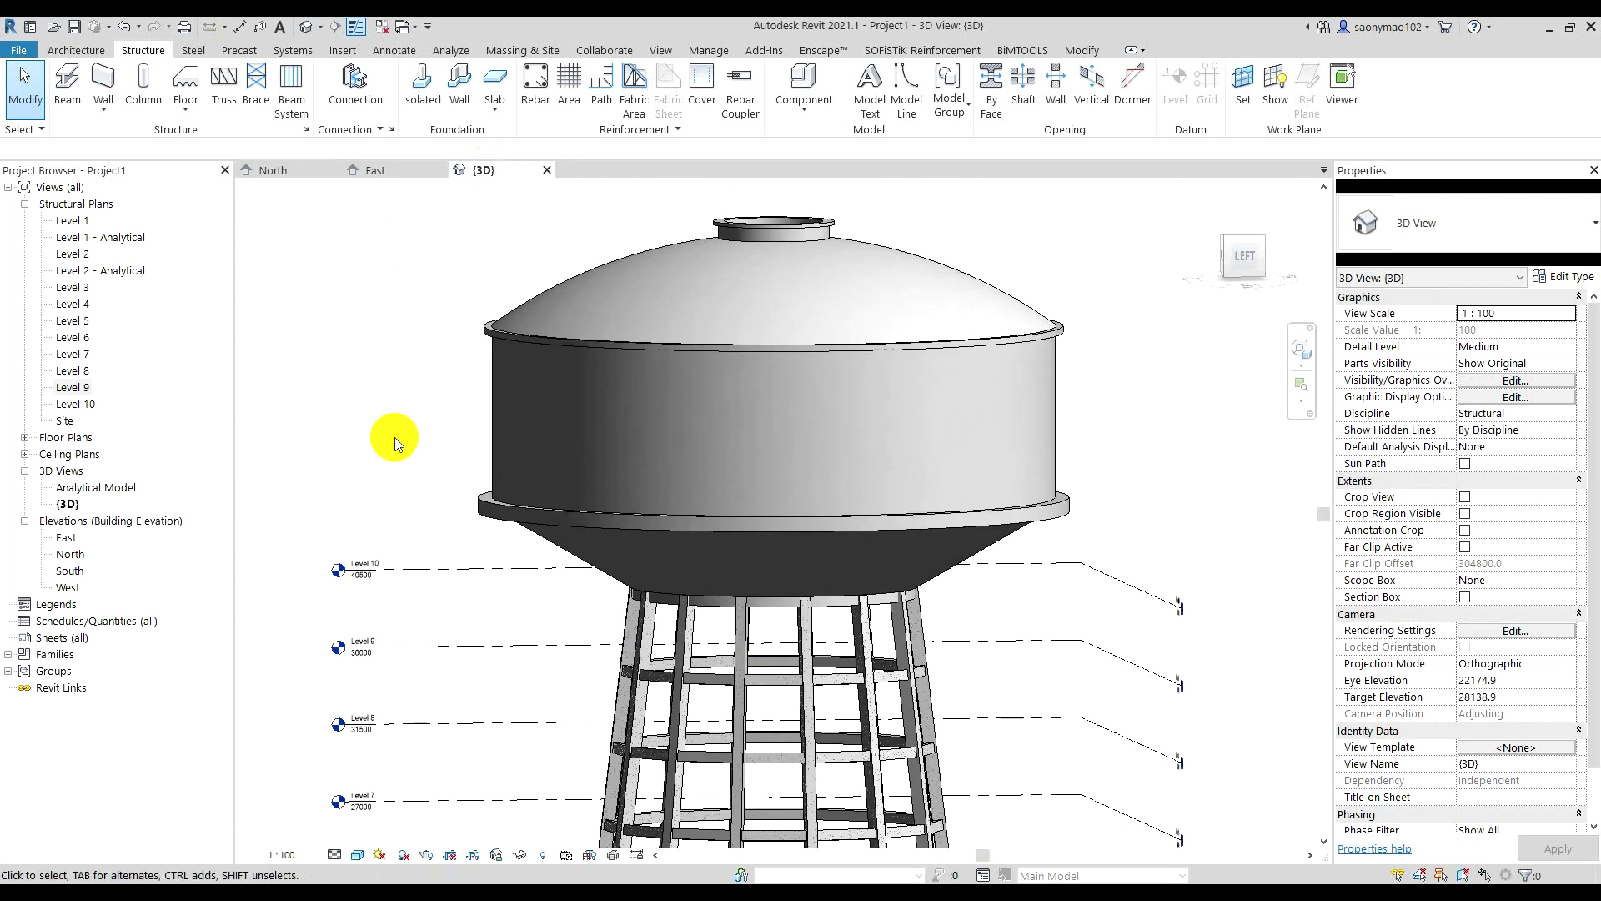